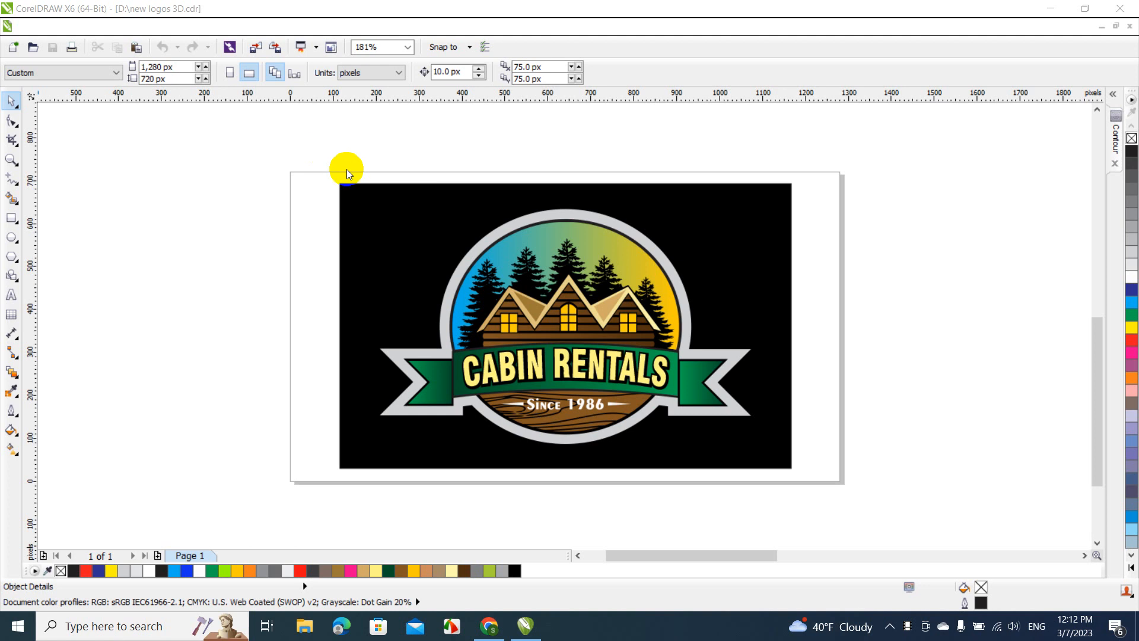
Switch to Chrome to view the eBay listing for vectorized logos in PDF format, and return to CorelDRAW
{"action": "left_click", "coordinate": [362, 194]}
{"action": "left_click", "coordinate": [490, 626]}
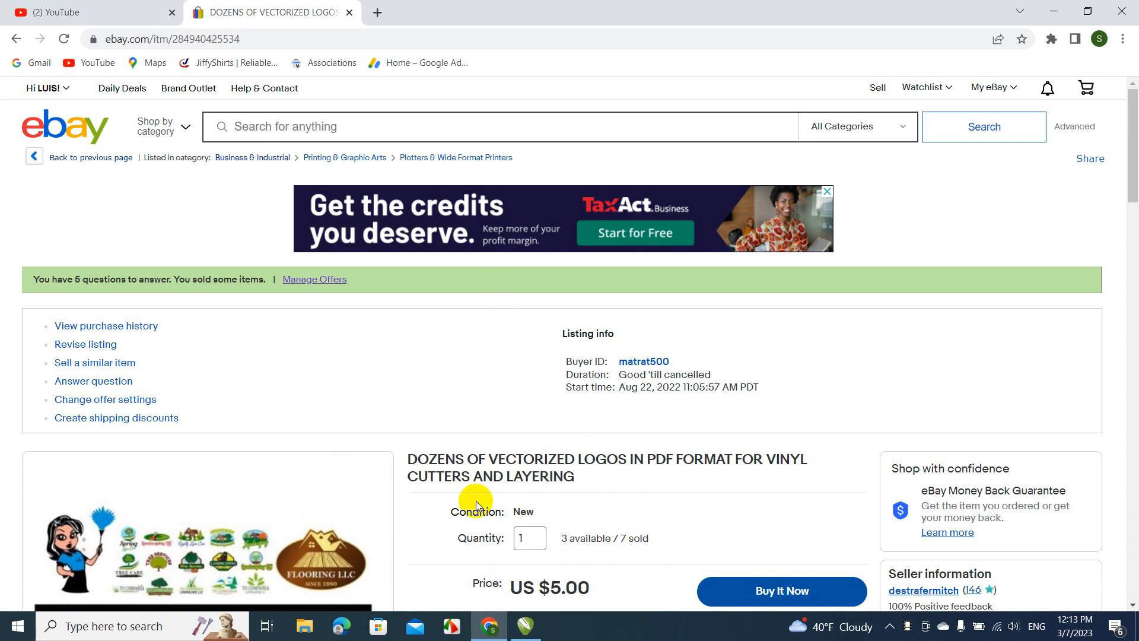
{"action": "mouse_move", "coordinate": [535, 611]}
{"action": "left_click", "coordinate": [551, 548]}
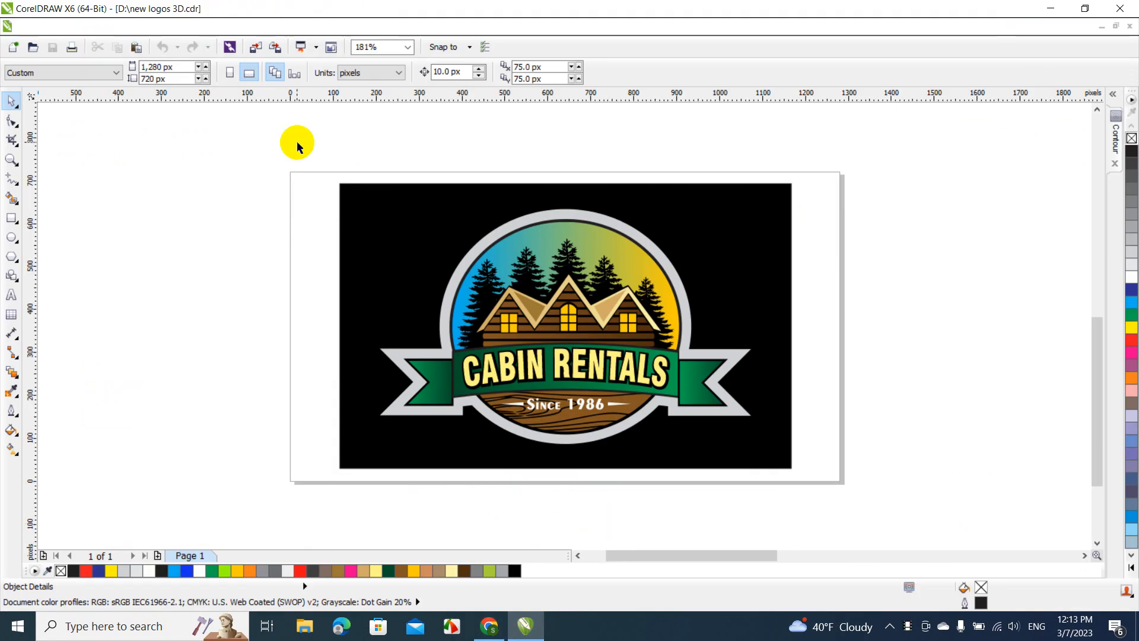
{"action": "left_click_drag", "start_coordinate": [297, 146], "coordinate": [443, 276]}
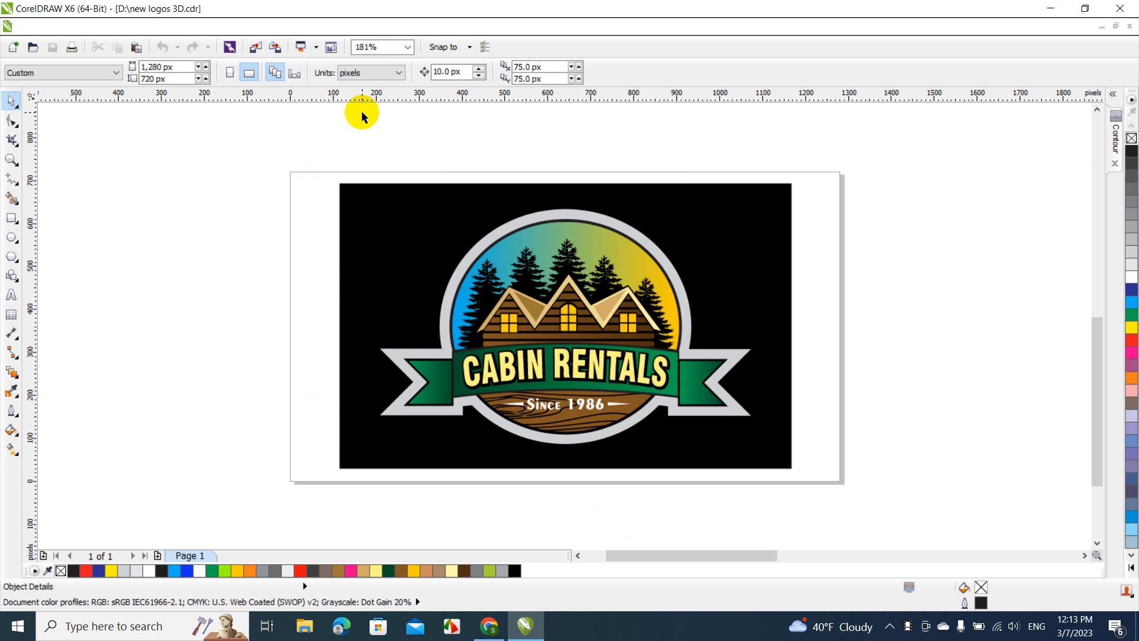
Move the pine tree image toward the middle of the workspace and enlarge it to about 1,137 × 1,613 px
{"action": "left_click", "coordinate": [404, 47]}
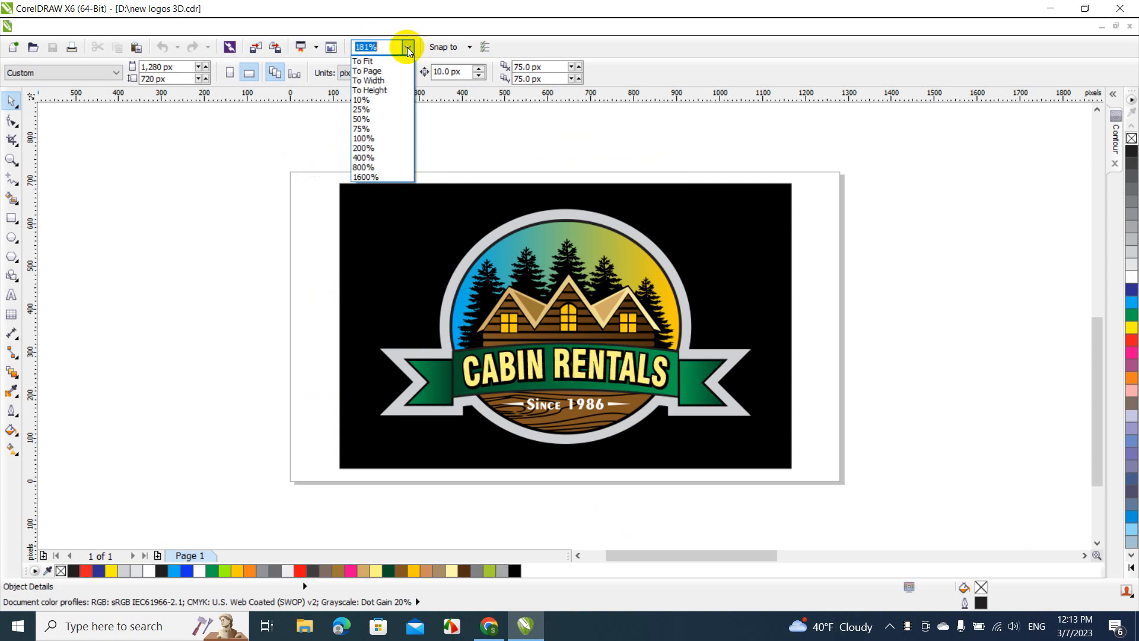
{"action": "left_click", "coordinate": [376, 62]}
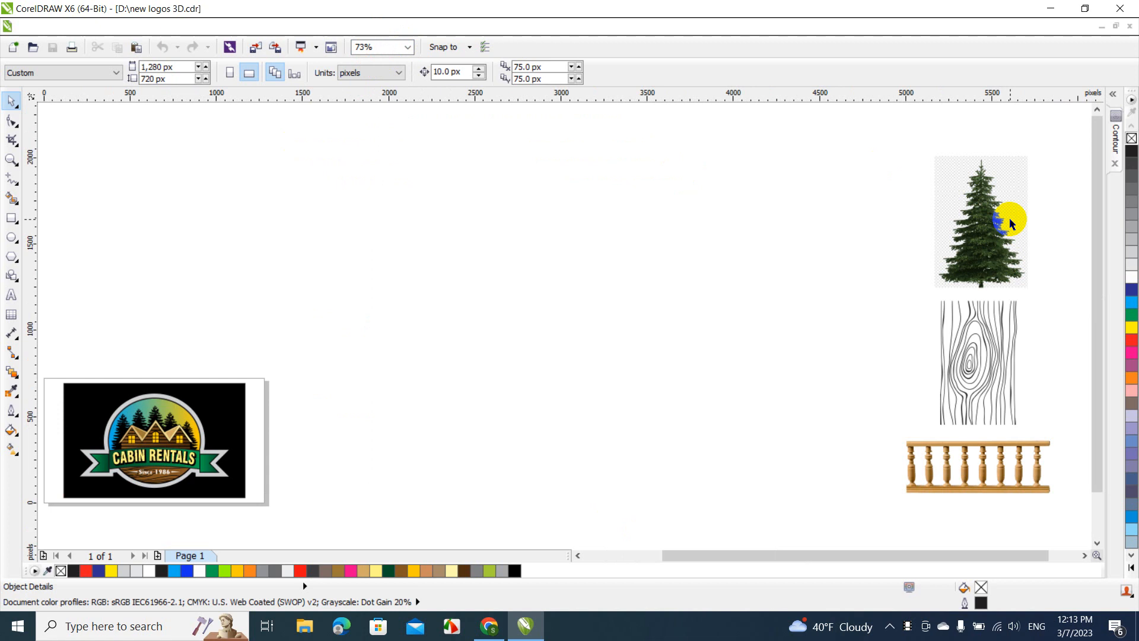
{"action": "left_click_drag", "start_coordinate": [1011, 223], "coordinate": [574, 395]}
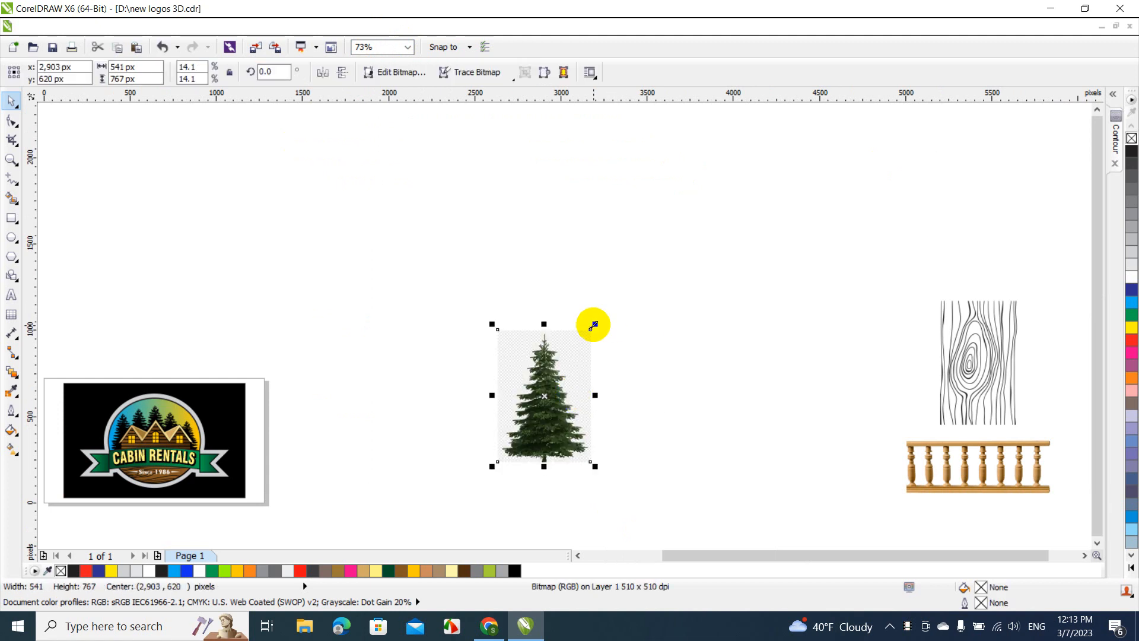
{"action": "left_click_drag", "start_coordinate": [593, 325], "coordinate": [755, 180]}
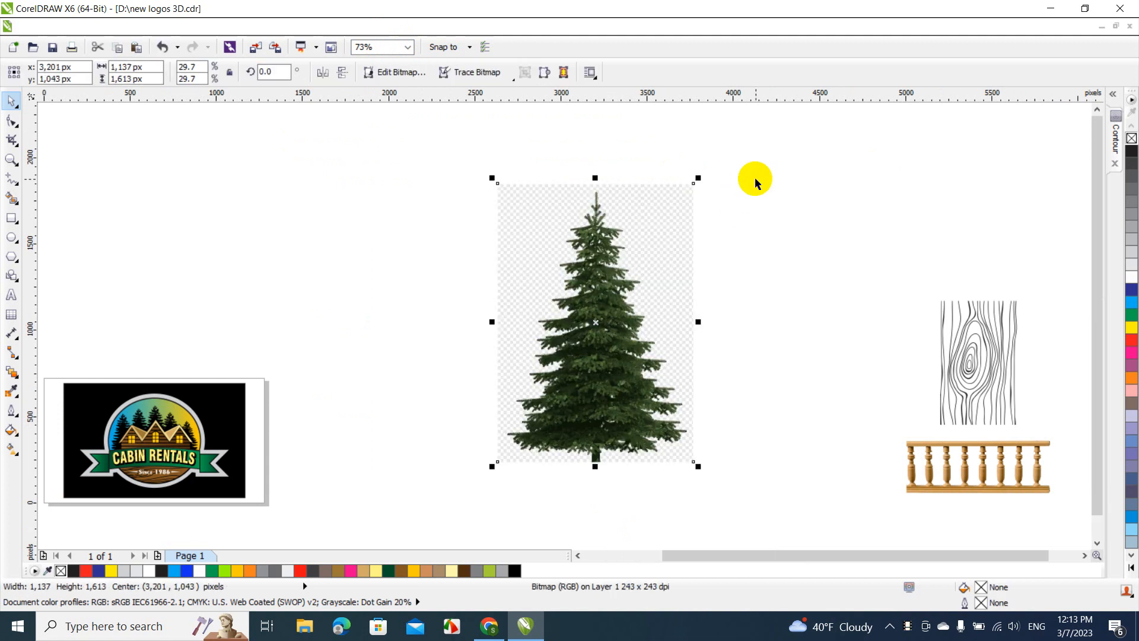
{"action": "left_click", "coordinate": [911, 407]}
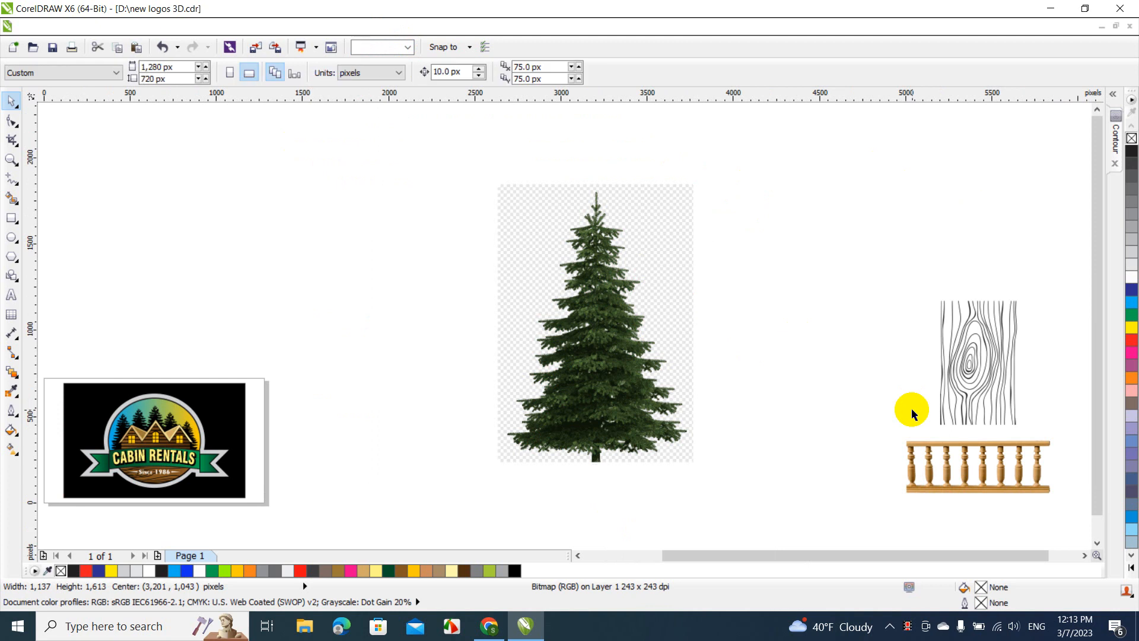
Move the wooden railing image above the wood grain drawing and enlarge it to about 1,450 × 533 px
{"action": "left_click", "coordinate": [934, 441]}
{"action": "left_click_drag", "start_coordinate": [934, 437], "coordinate": [818, 166]}
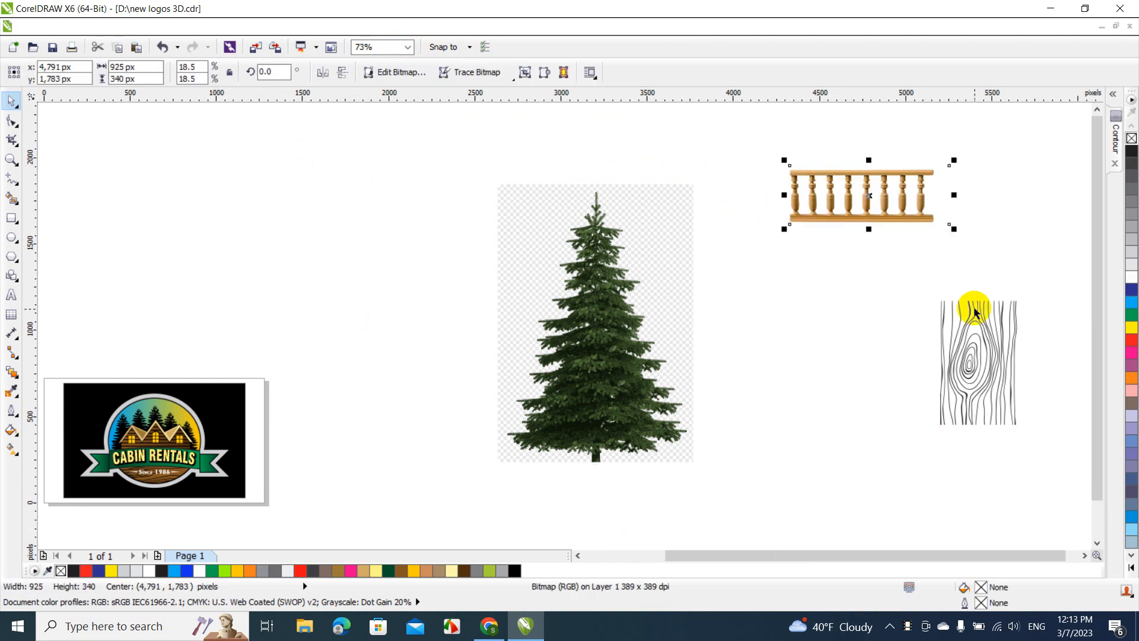
{"action": "left_click_drag", "start_coordinate": [954, 229], "coordinate": [1044, 287]}
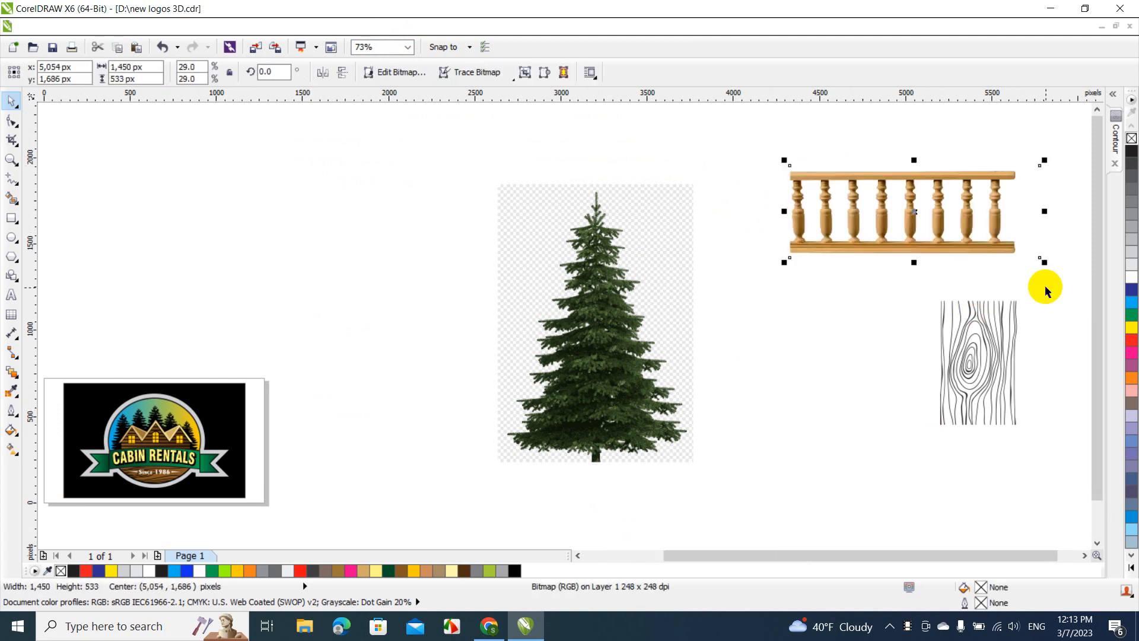
{"action": "left_click", "coordinate": [867, 312]}
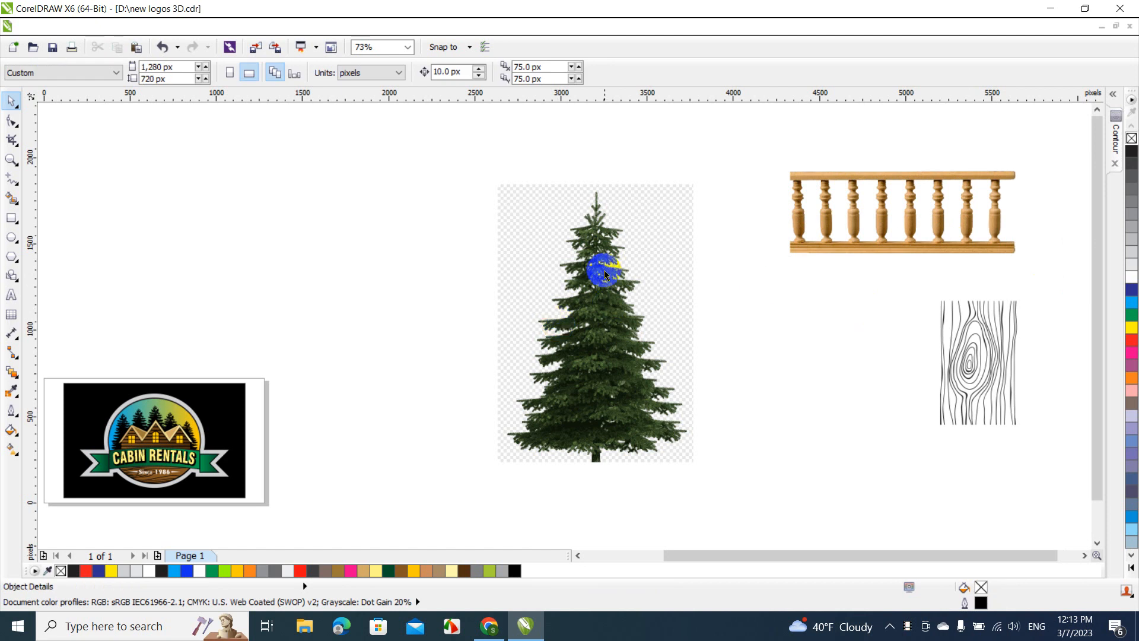
Shrink the pine tree image to about 560 × 795 px and place it directly left of the wood grain drawing
{"action": "left_click", "coordinate": [585, 326]}
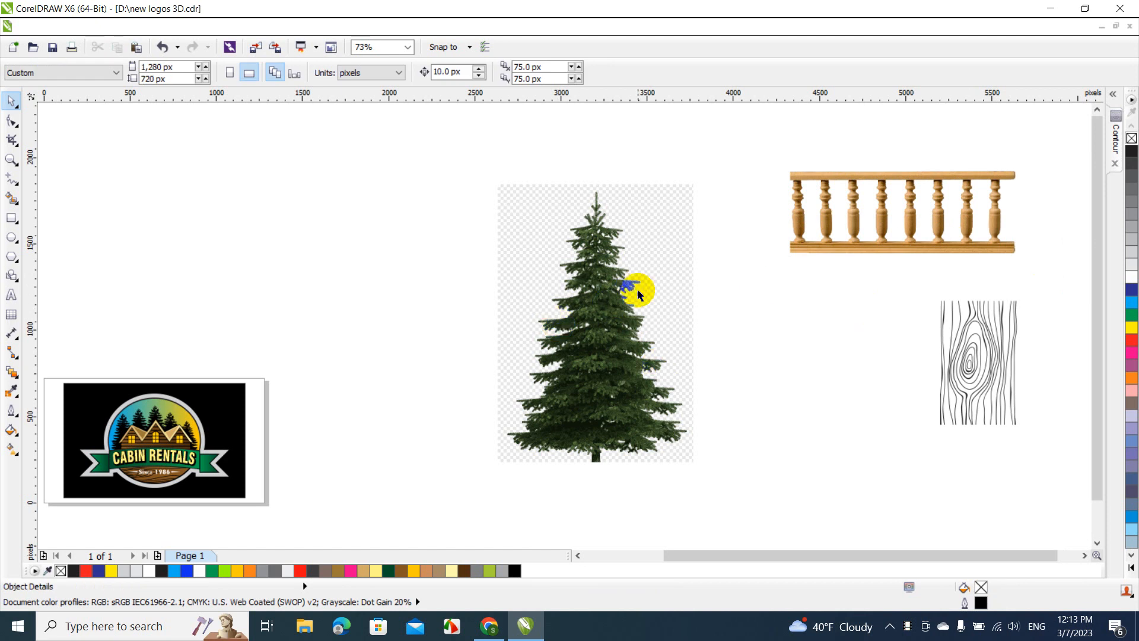
{"action": "left_click_drag", "start_coordinate": [636, 256], "coordinate": [860, 342]}
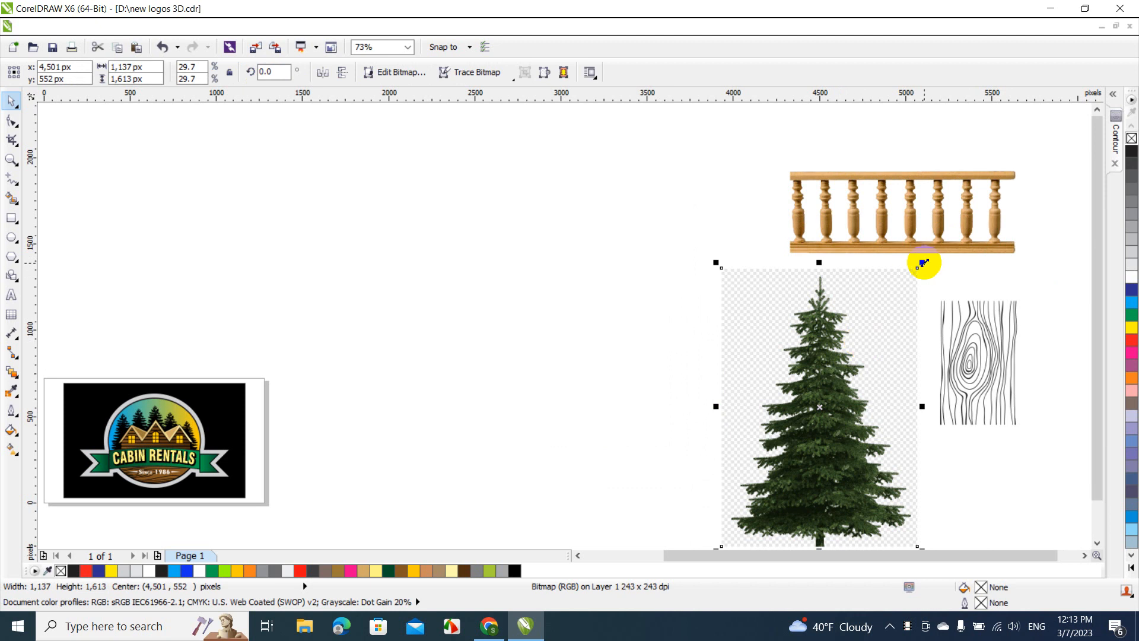
{"action": "left_click_drag", "start_coordinate": [923, 263], "coordinate": [821, 404]}
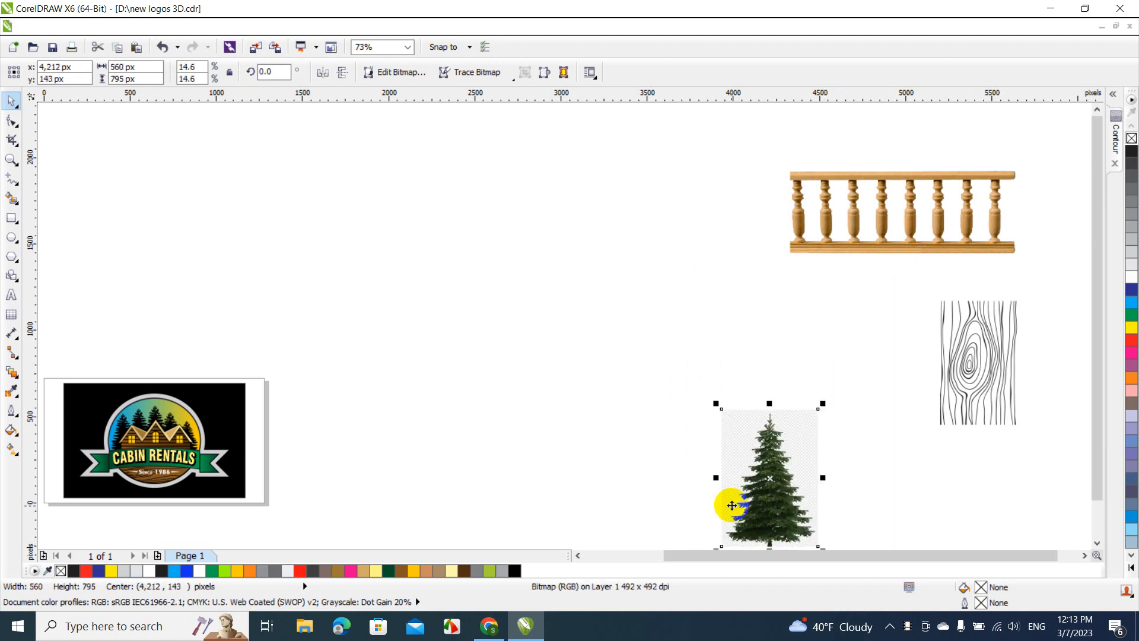
{"action": "left_click_drag", "start_coordinate": [732, 505], "coordinate": [840, 391]}
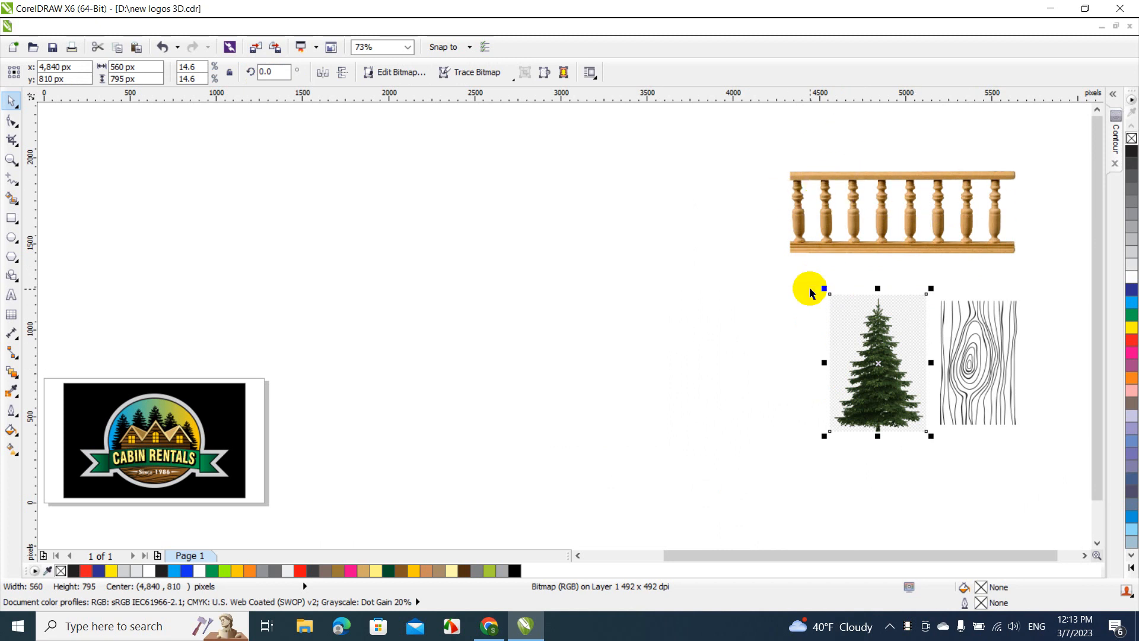
Lower the wooden railing image slightly so it sits just above the pine tree and wood grain drawing
{"action": "left_click", "coordinate": [883, 182]}
{"action": "mouse_move", "coordinate": [883, 183]}
{"action": "left_mouse_down"}
{"action": "mouse_move", "coordinate": [897, 224]}
{"action": "mouse_move", "coordinate": [889, 195]}
{"action": "left_mouse_up"}
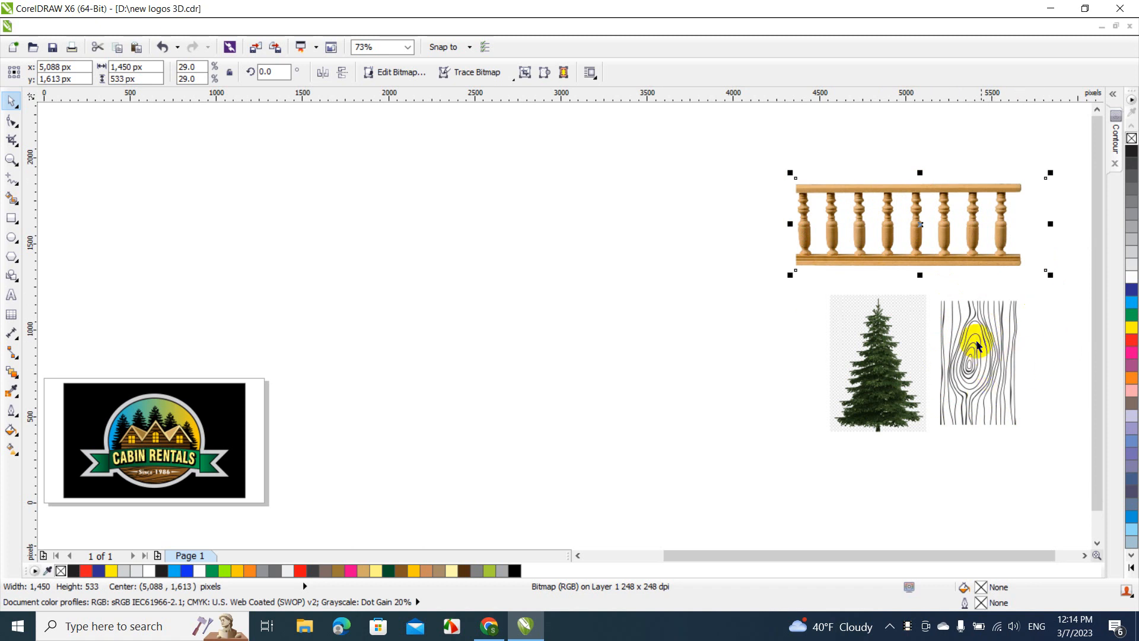
{"action": "left_click", "coordinate": [770, 484]}
Delete the finished Cabin Rentals logo together with its black background from the page
{"action": "left_click_drag", "start_coordinate": [681, 557], "coordinate": [579, 556]}
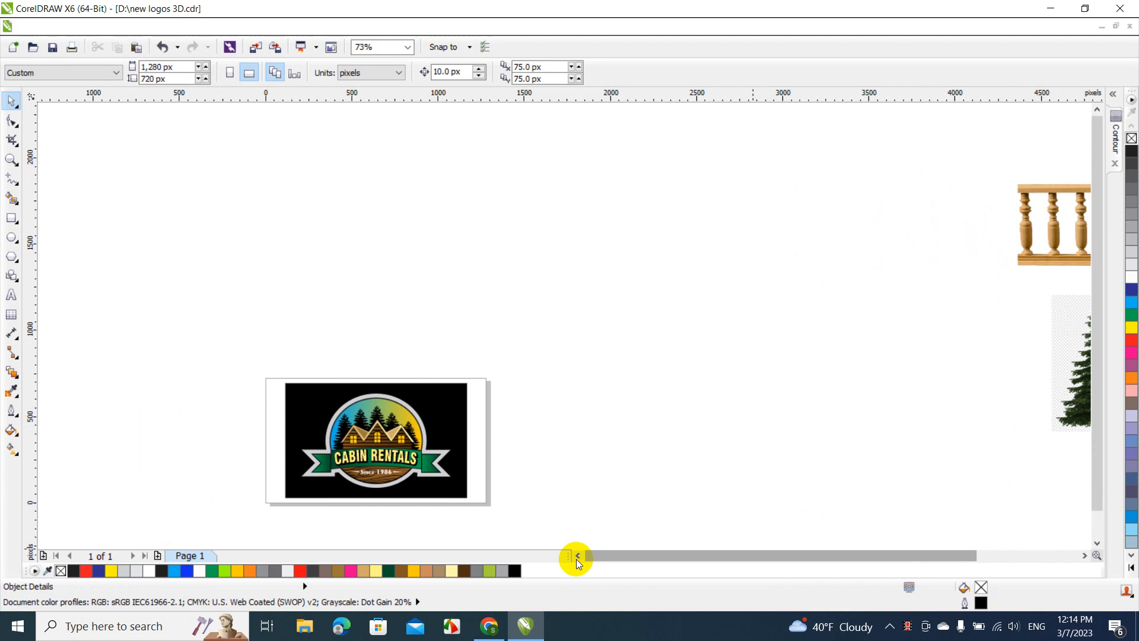
{"action": "left_click", "coordinate": [407, 48]}
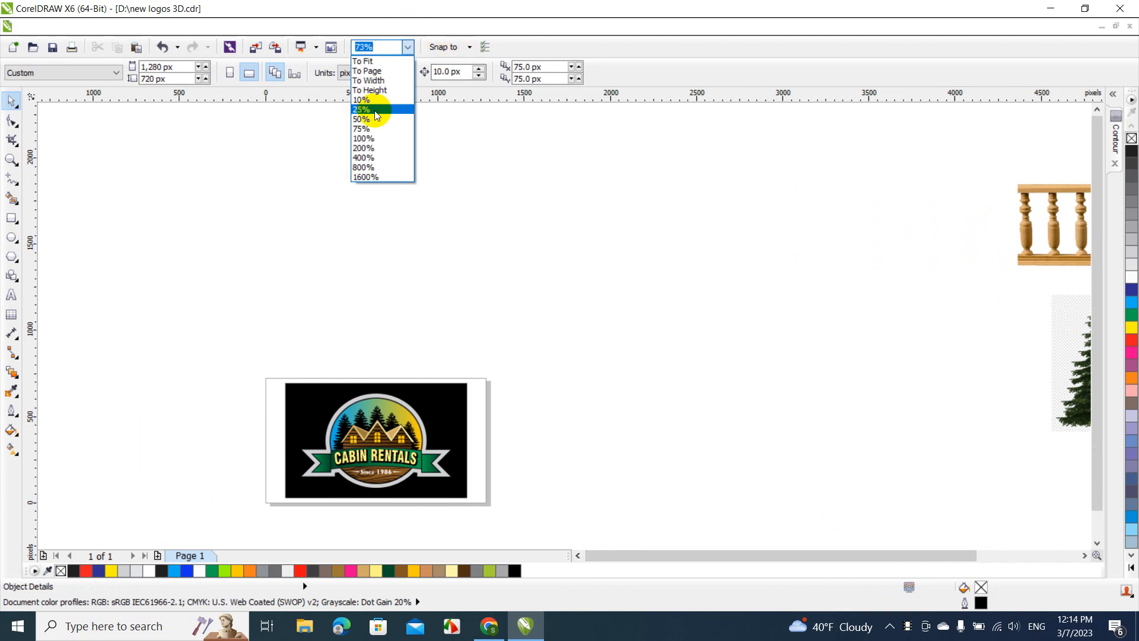
{"action": "left_click", "coordinate": [372, 70]}
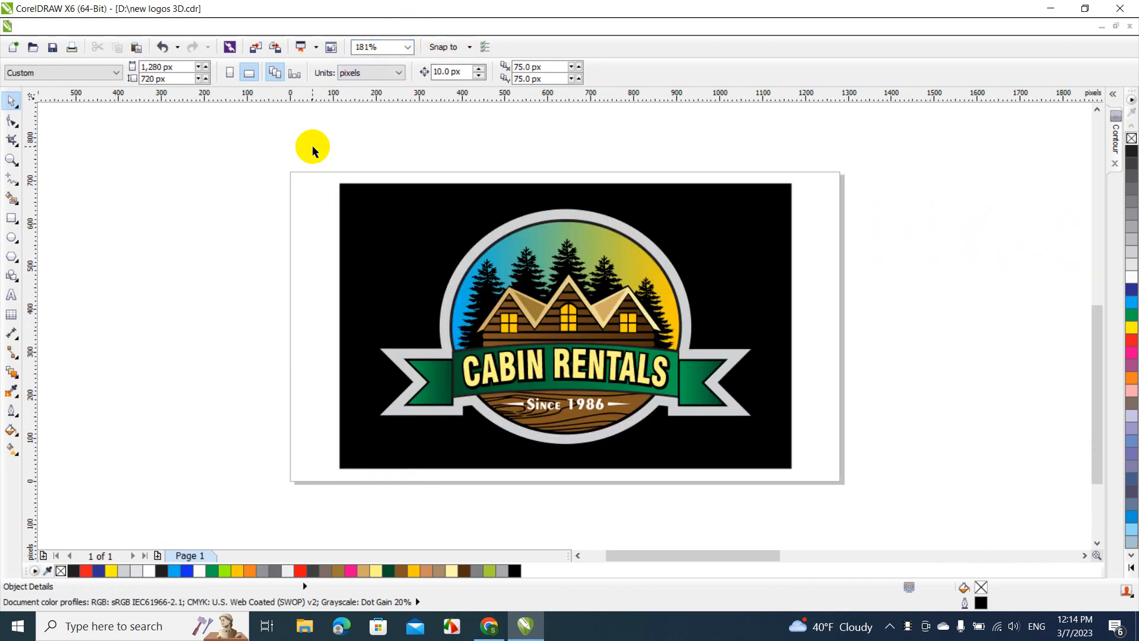
{"action": "left_click_drag", "start_coordinate": [313, 149], "coordinate": [848, 513]}
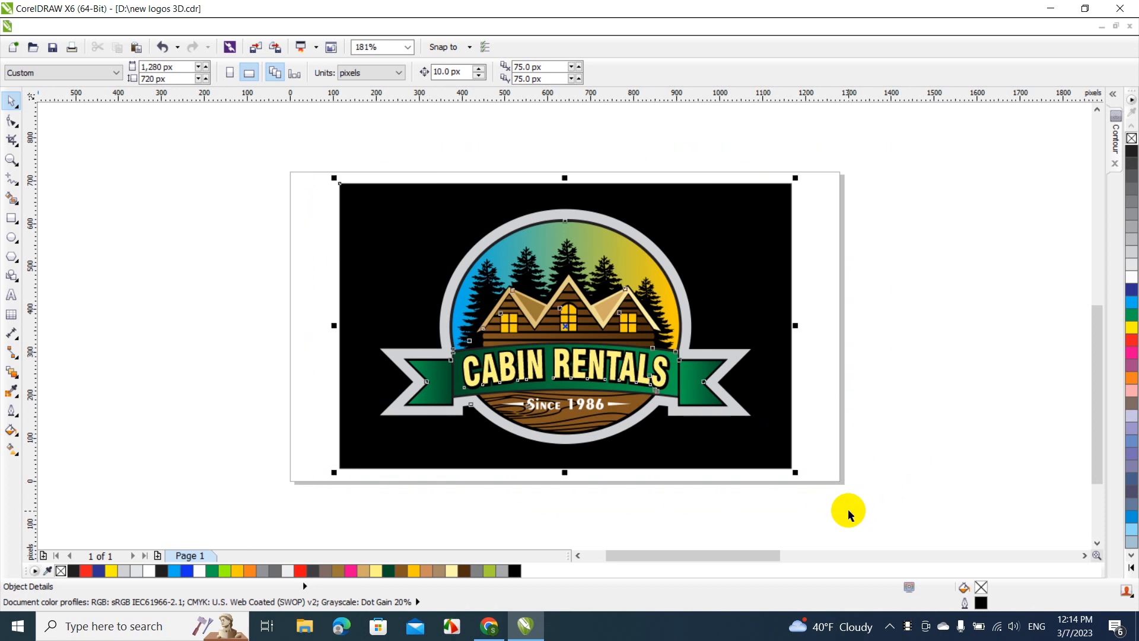
{"action": "key", "text": "Delete"}
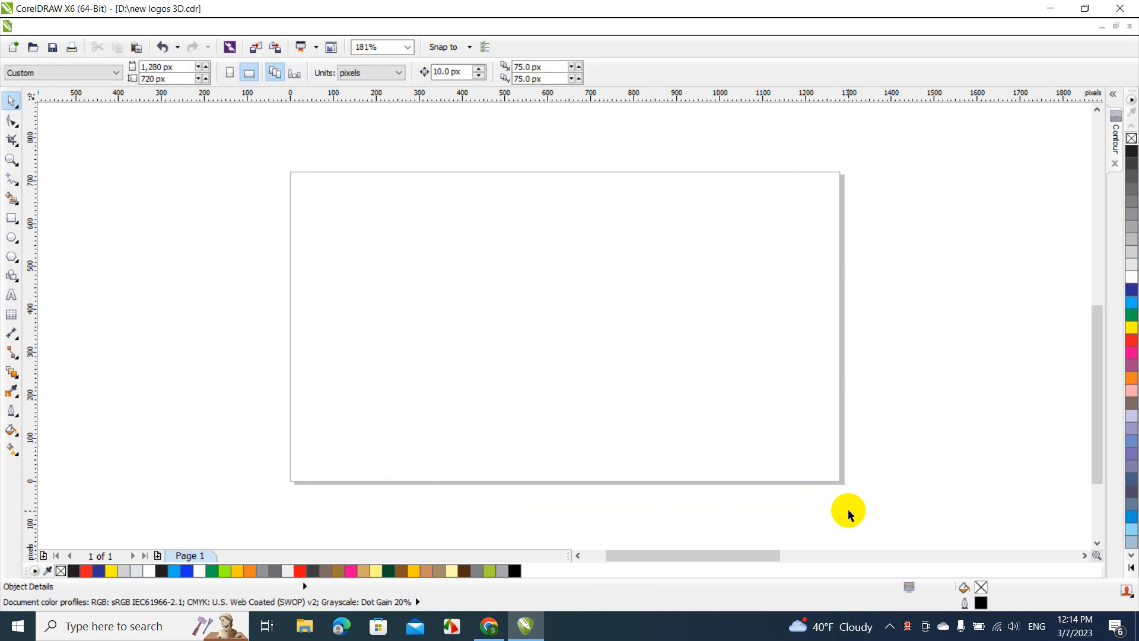
Draw a wide rectangle about 1,373 × 422 px and position it across the lower part of the page
{"action": "left_click", "coordinate": [12, 218]}
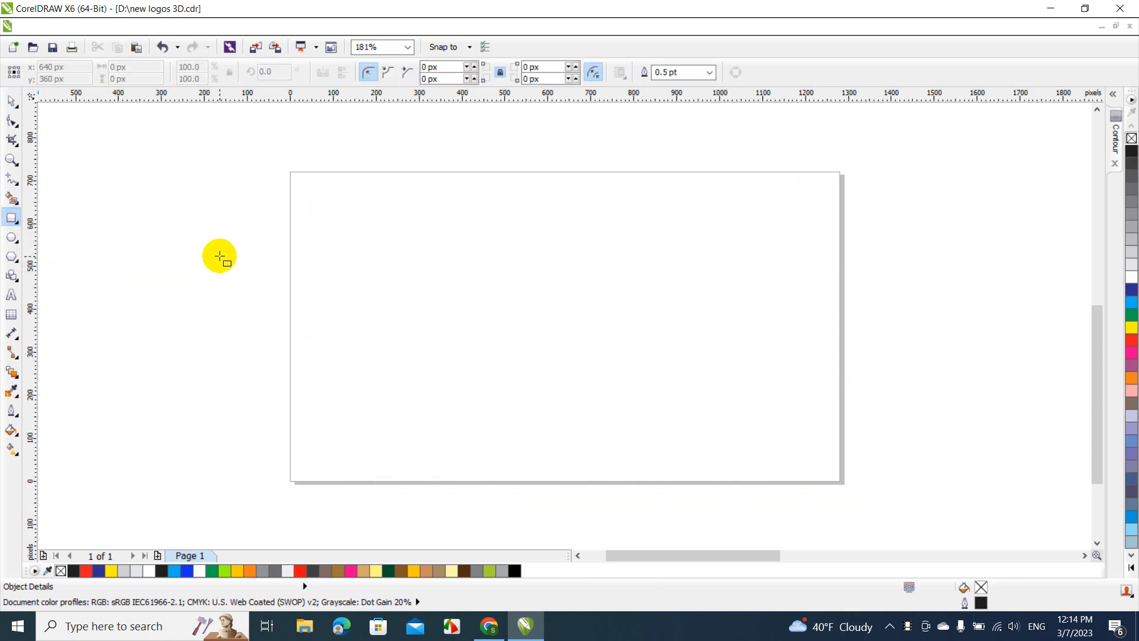
{"action": "left_click_drag", "start_coordinate": [219, 256], "coordinate": [809, 438]}
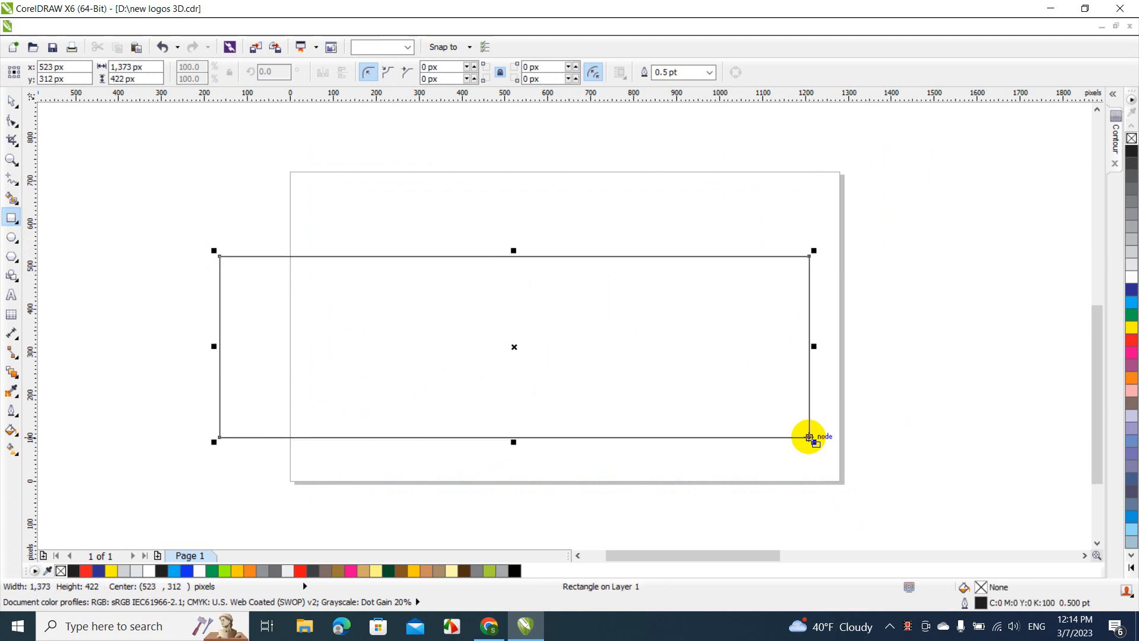
{"action": "left_click", "coordinate": [13, 102]}
{"action": "left_click_drag", "start_coordinate": [292, 279], "coordinate": [360, 311]}
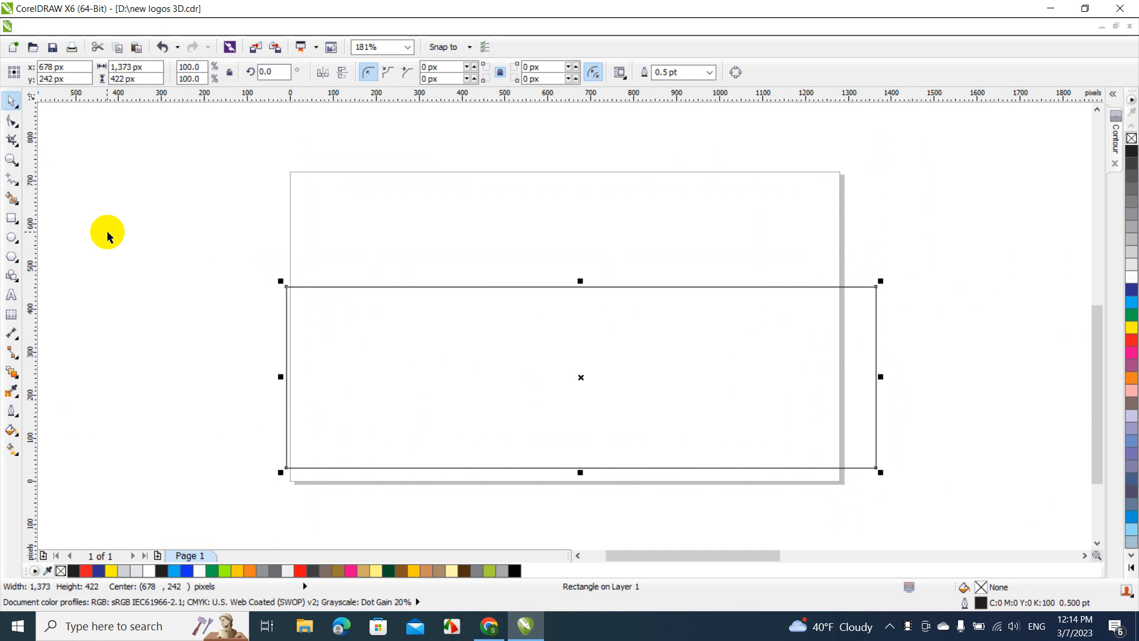
{"action": "left_click", "coordinate": [56, 236]}
Draw a three-sided polygon widened to about 546 × 453 px and place its base over the rectangle's upper edge
{"action": "left_click", "coordinate": [11, 257]}
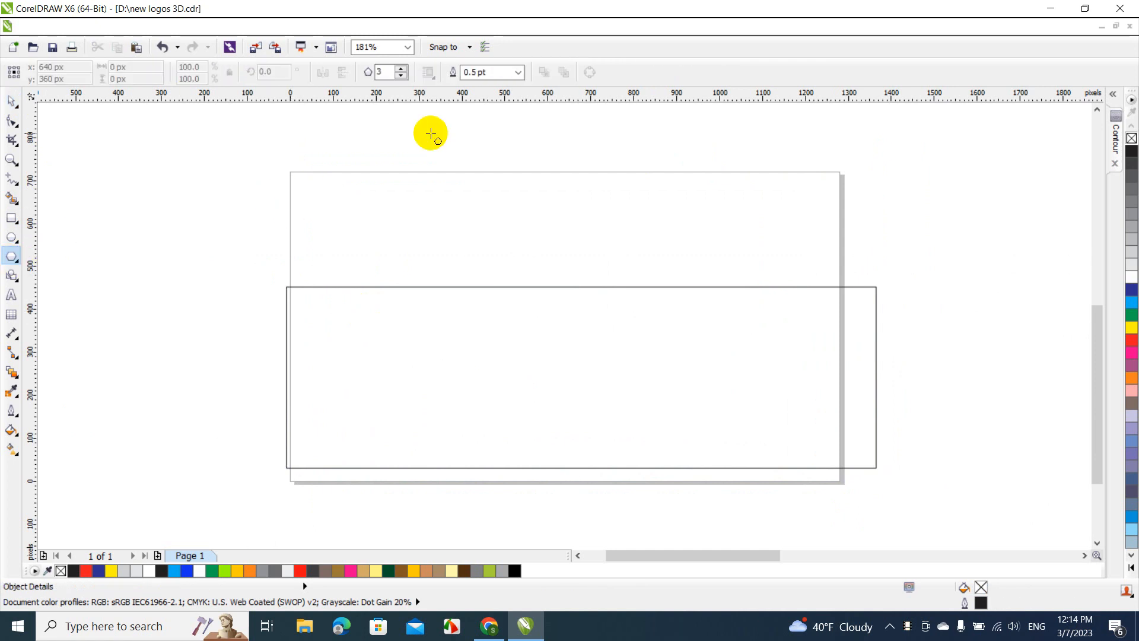
{"action": "mouse_move", "coordinate": [462, 125]}
{"action": "left_mouse_down"}
{"action": "mouse_move", "coordinate": [641, 300]}
{"action": "mouse_move", "coordinate": [694, 386]}
{"action": "mouse_move", "coordinate": [704, 384]}
{"action": "left_mouse_up"}
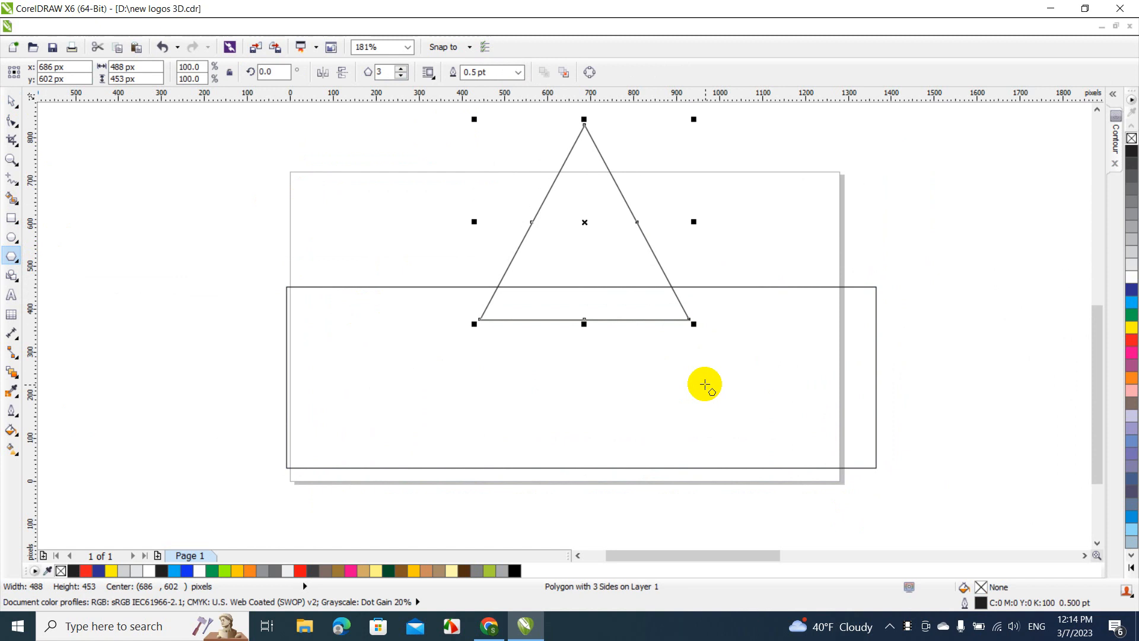
{"action": "left_click", "coordinate": [11, 105]}
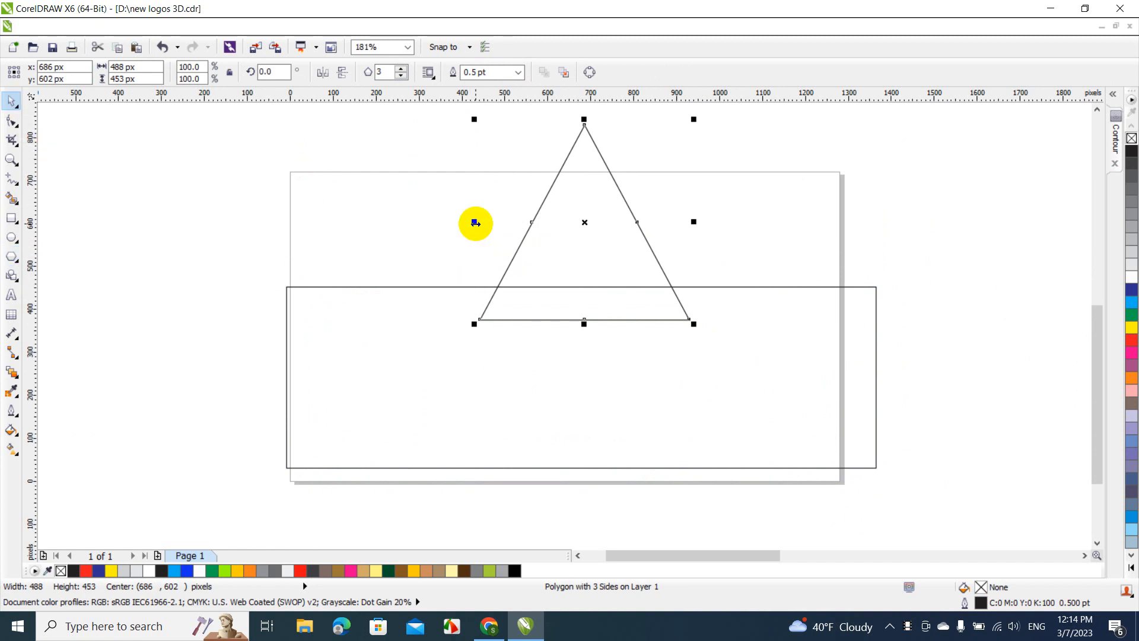
{"action": "left_click_drag", "start_coordinate": [474, 223], "coordinate": [449, 223]}
{"action": "left_click_drag", "start_coordinate": [582, 243], "coordinate": [589, 223]}
Centre the triangle horizontally on the rectangle
{"action": "left_click", "coordinate": [683, 379], "text": "shift"}
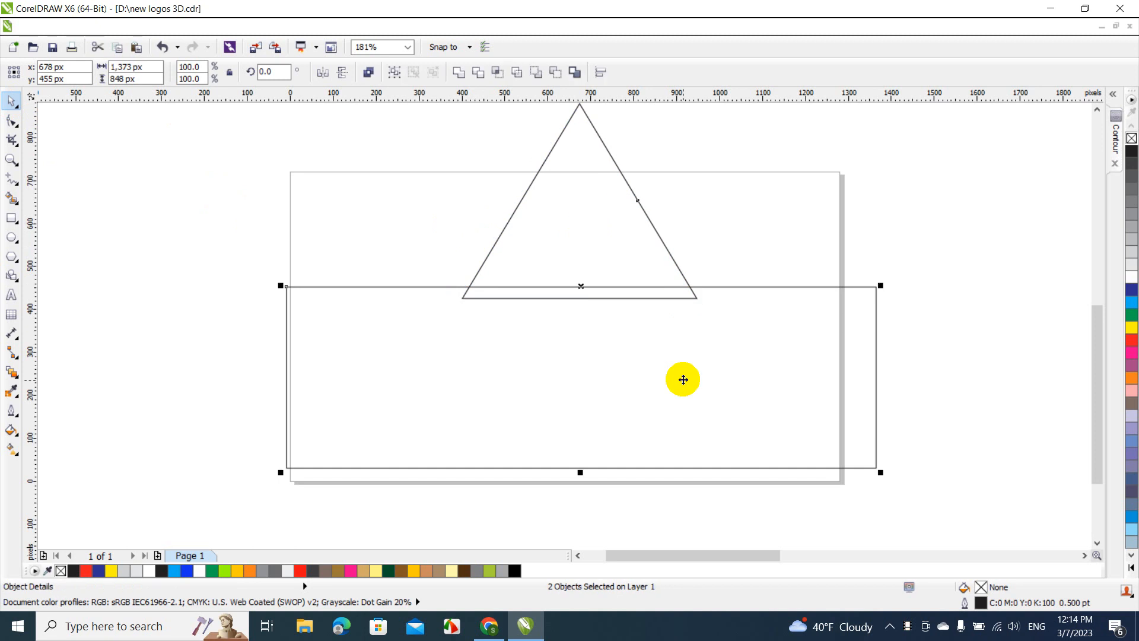
{"action": "key", "text": "c"}
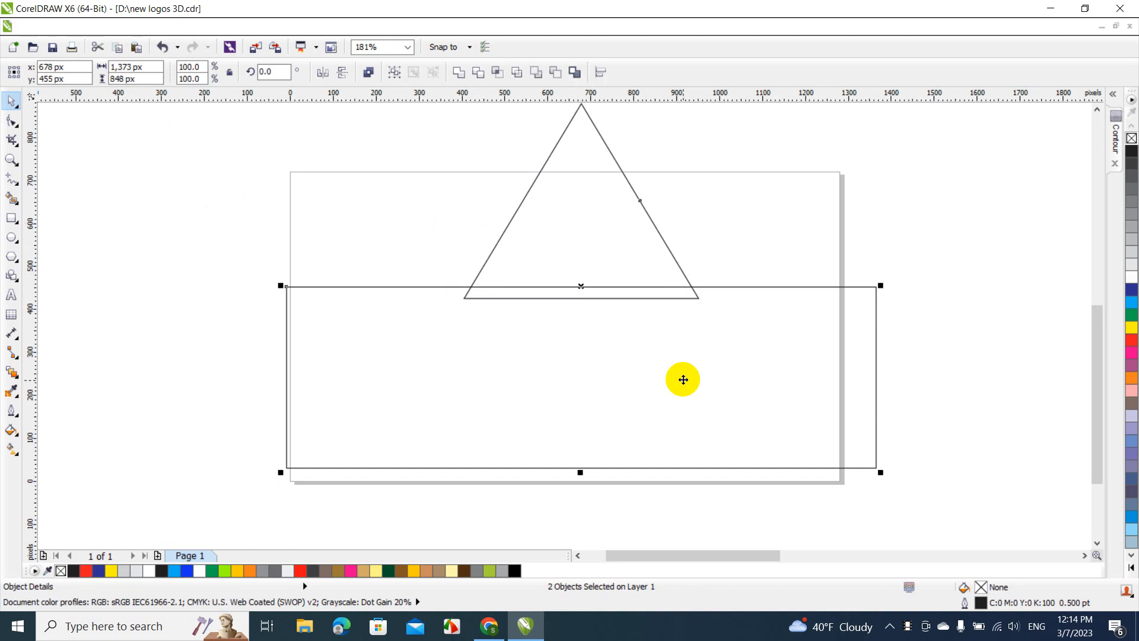
{"action": "left_click", "coordinate": [706, 258]}
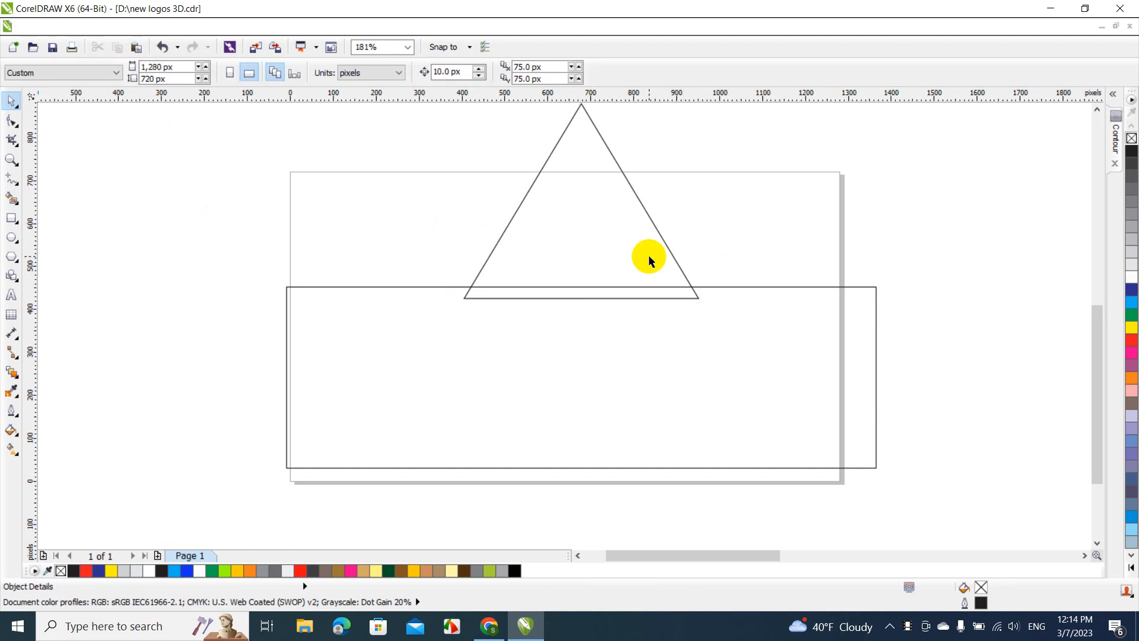
Copy the central triangle to the rectangle's left end and scale the copy down to about 438 × 364 px
{"action": "left_click", "coordinate": [650, 256]}
{"action": "left_click_drag", "start_coordinate": [649, 257], "coordinate": [491, 241]}
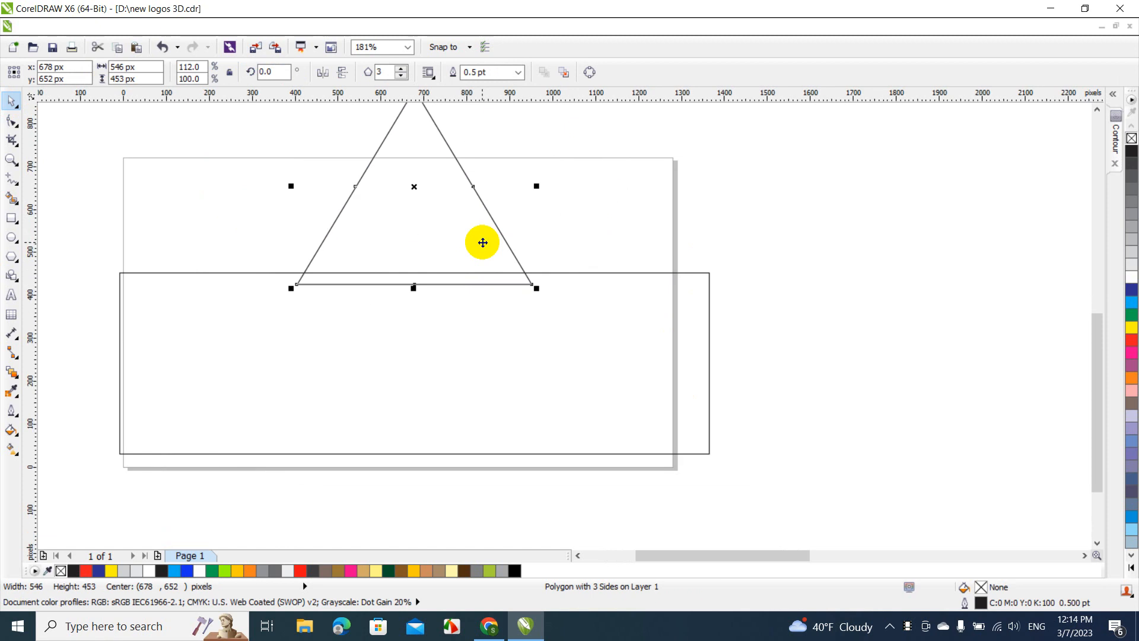
{"action": "left_click_drag", "start_coordinate": [656, 556], "coordinate": [627, 561]}
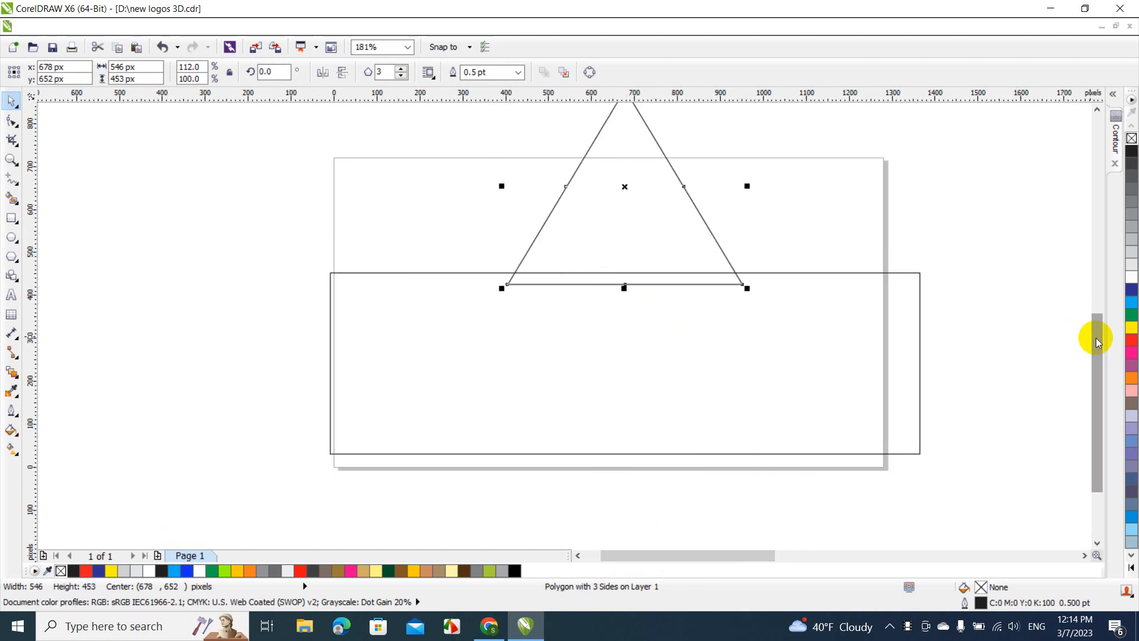
{"action": "left_click_drag", "start_coordinate": [1093, 332], "coordinate": [1093, 303]}
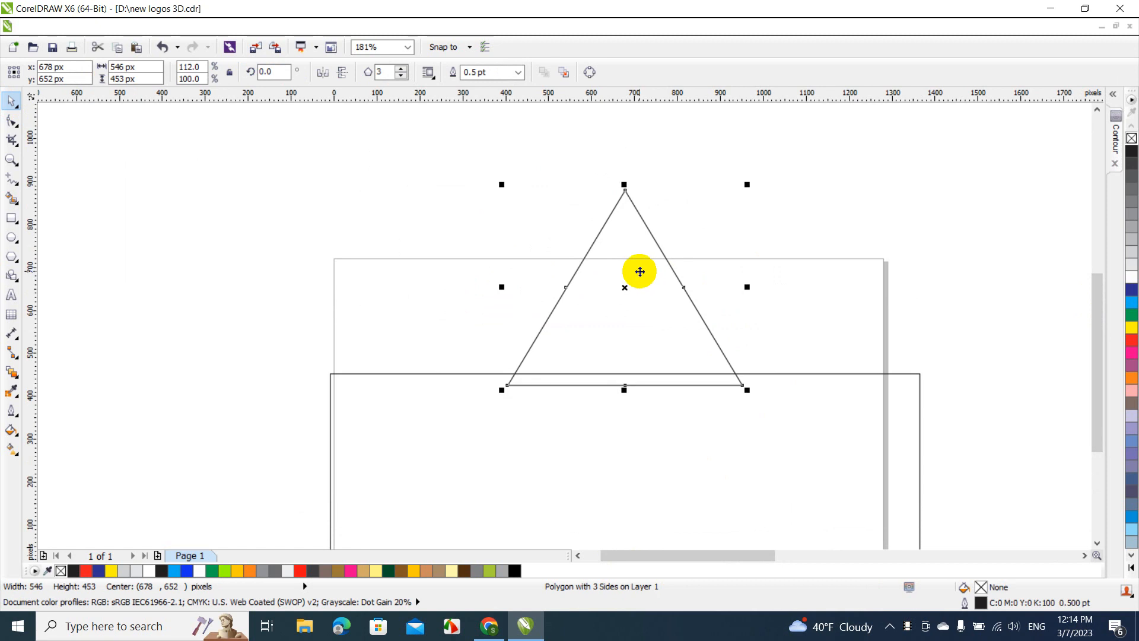
{"action": "left_click_drag", "start_coordinate": [639, 272], "coordinate": [462, 262]}
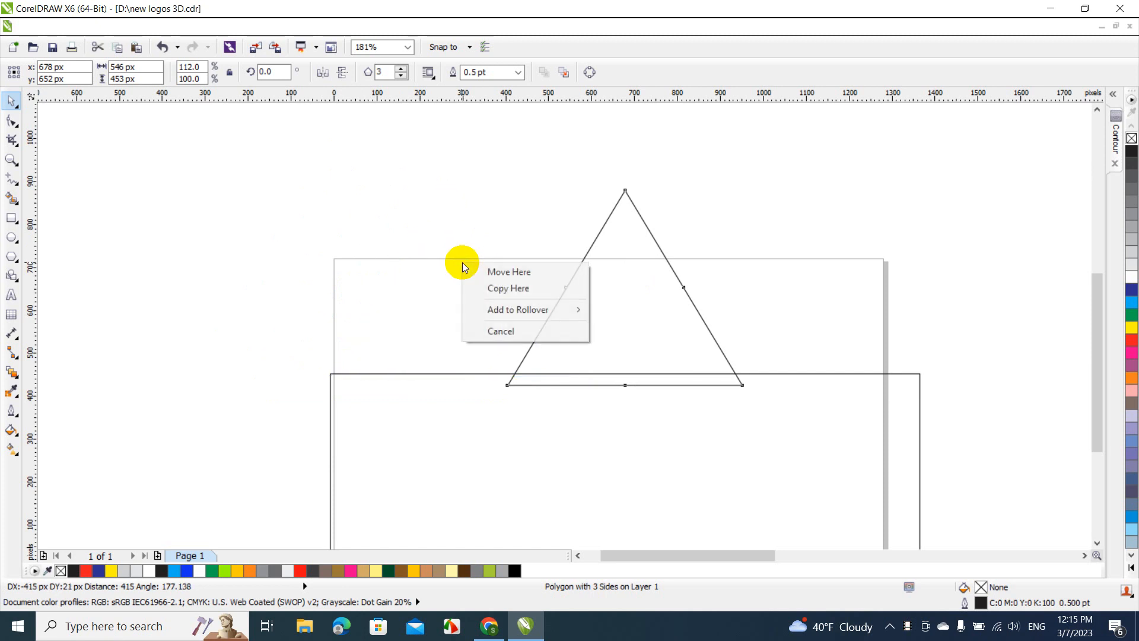
{"action": "left_click", "coordinate": [475, 287]}
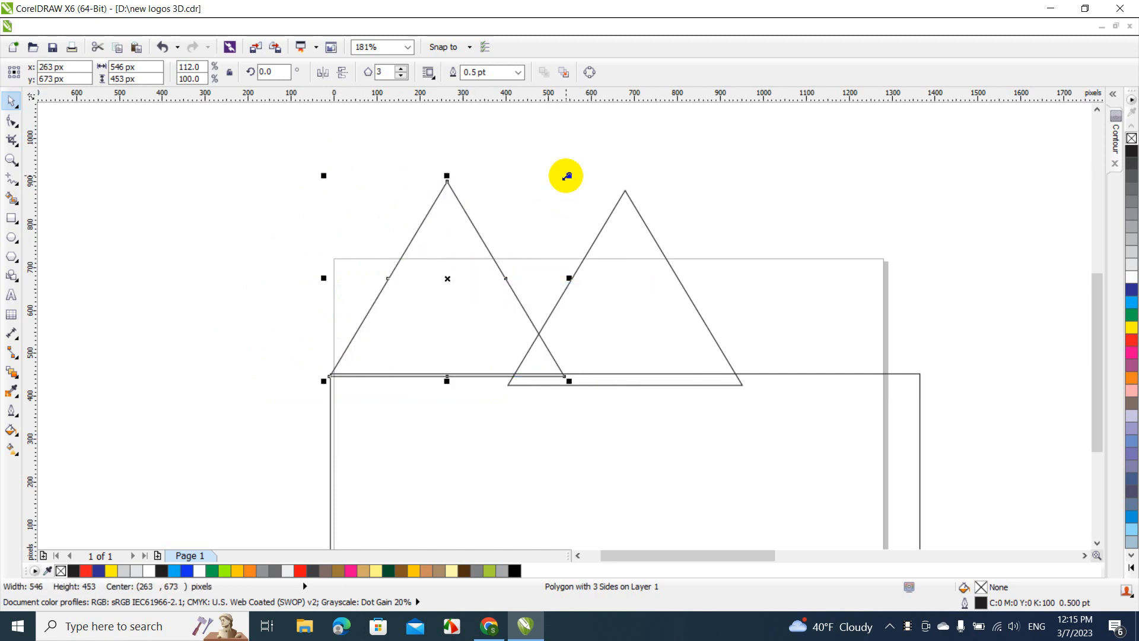
{"action": "left_click_drag", "start_coordinate": [567, 176], "coordinate": [547, 214]}
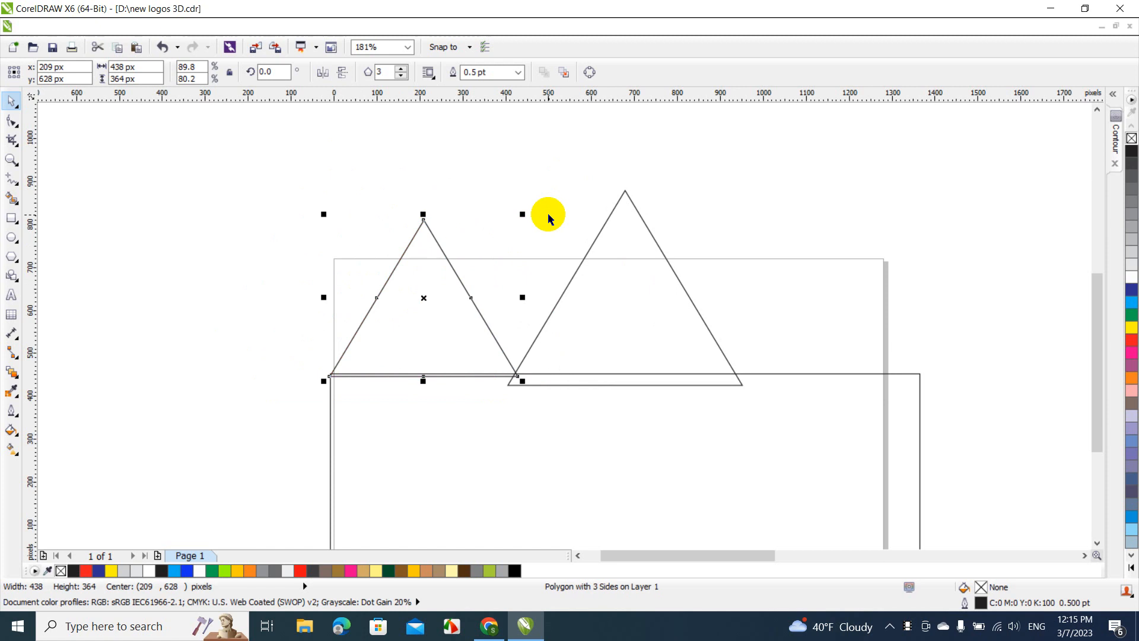
{"action": "left_click", "coordinate": [527, 238]}
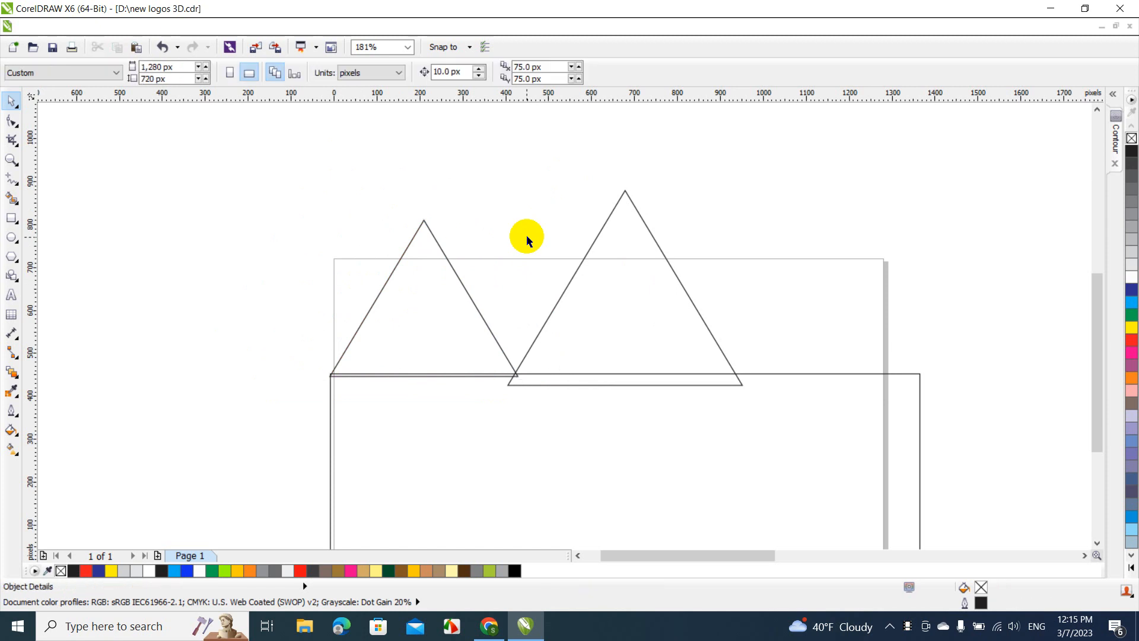
Copy the smaller triangle straight across to the rectangle's right end, with its outer corner at the rectangle's edge
{"action": "left_click", "coordinate": [418, 288]}
{"action": "left_click_drag", "start_coordinate": [418, 288], "coordinate": [821, 287]}
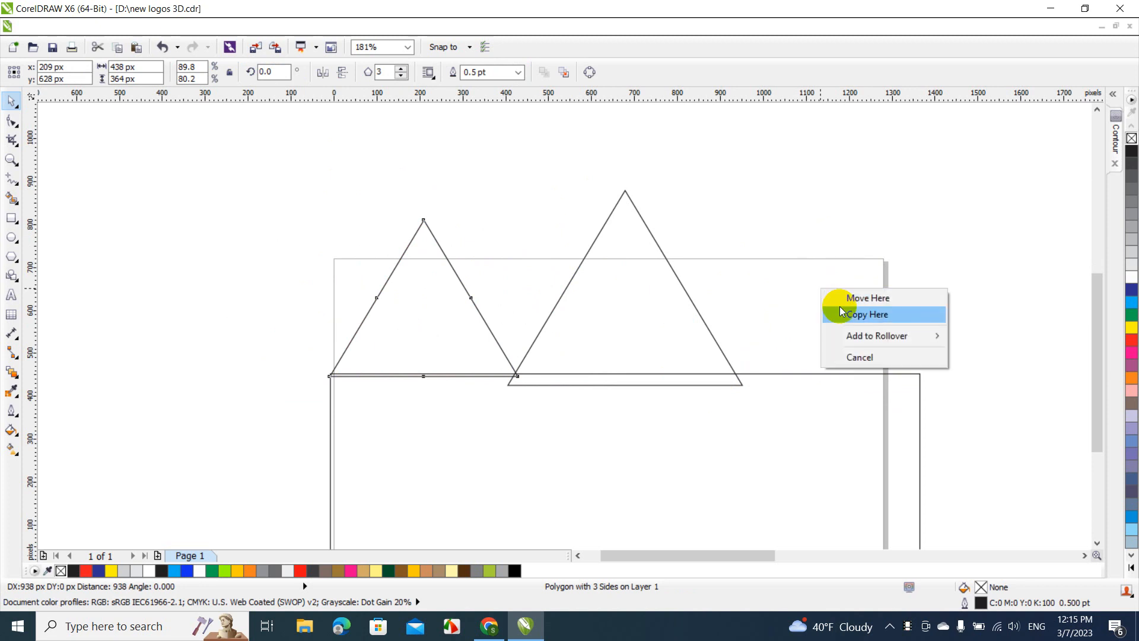
{"action": "left_click", "coordinate": [840, 306]}
{"action": "left_click", "coordinate": [752, 272]}
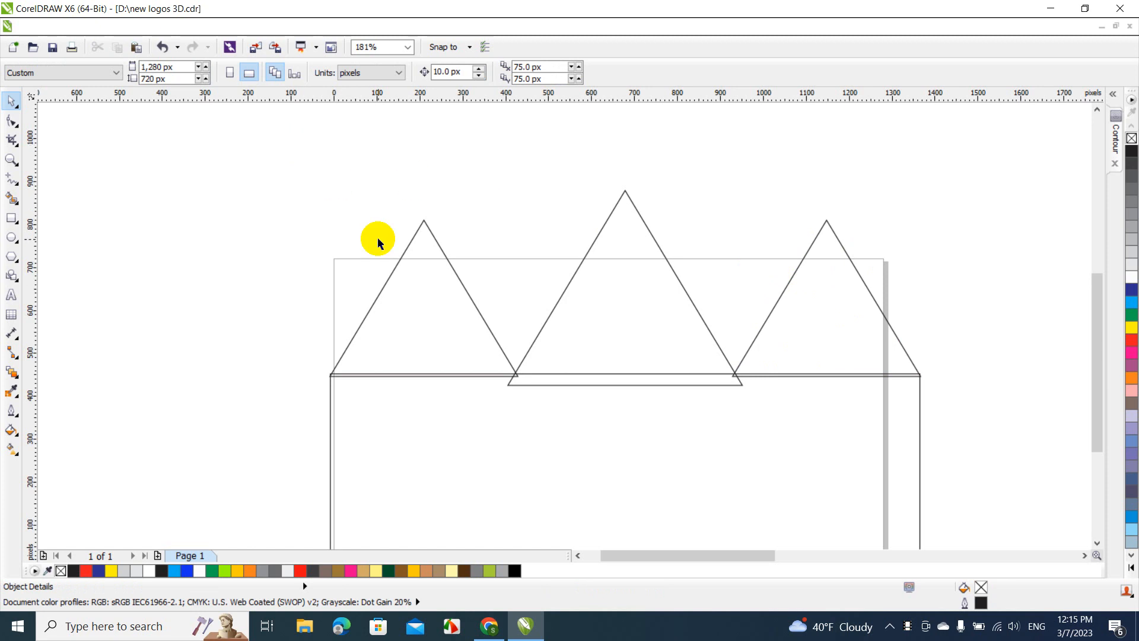
Lower the peaks of both smaller triangles together slightly, keeping their bases in place
{"action": "left_click", "coordinate": [443, 280]}
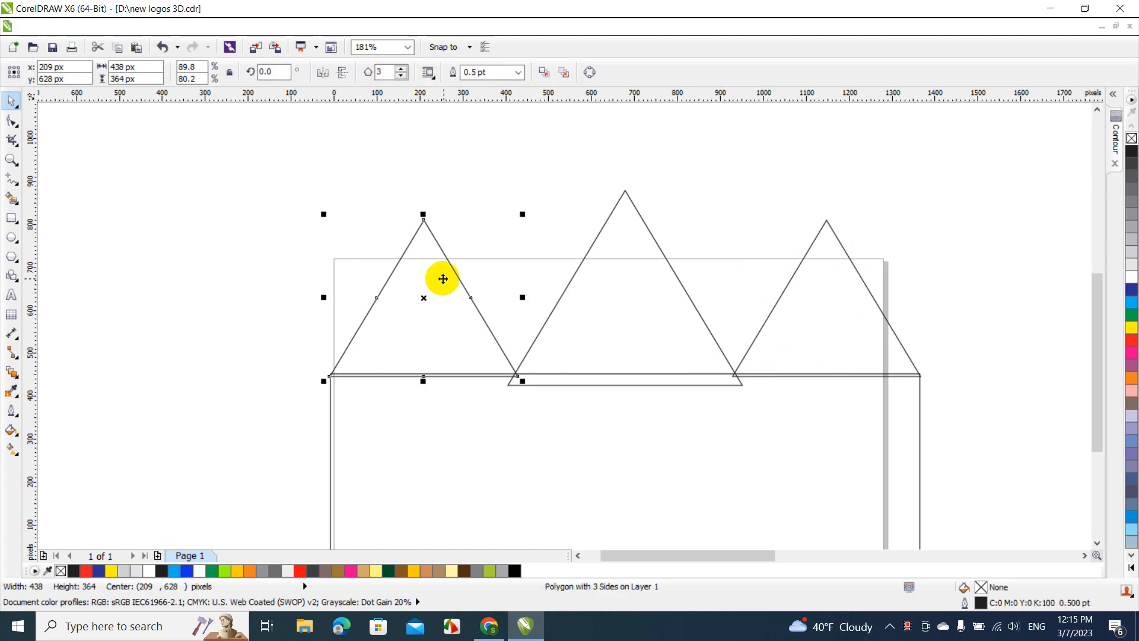
{"action": "left_click", "coordinate": [822, 266], "text": "shift"}
{"action": "left_click_drag", "start_coordinate": [624, 214], "coordinate": [627, 233]}
{"action": "left_click", "coordinate": [327, 170]}
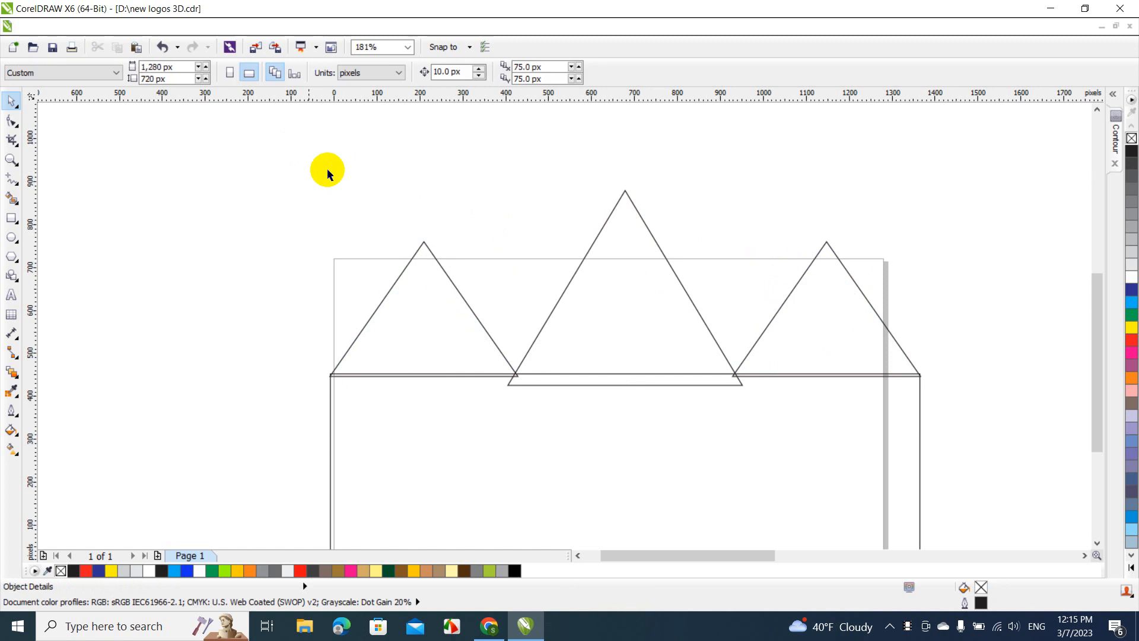
Weld the rectangle and the three triangles into a single cabin outline
{"action": "left_click_drag", "start_coordinate": [275, 154], "coordinate": [964, 514]}
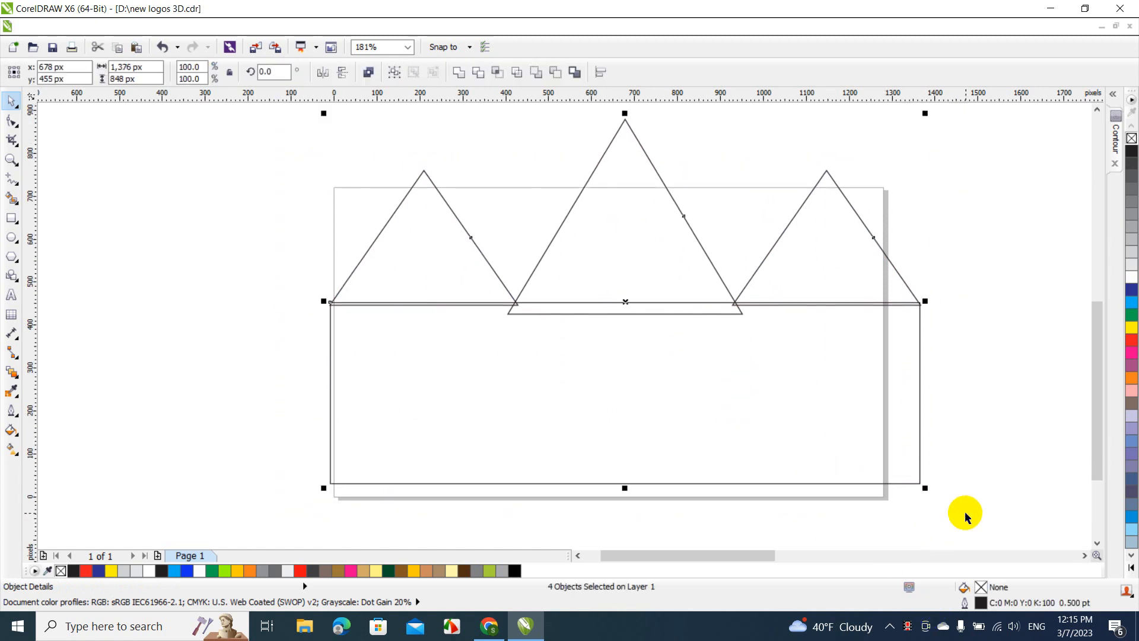
{"action": "left_click", "coordinate": [457, 72]}
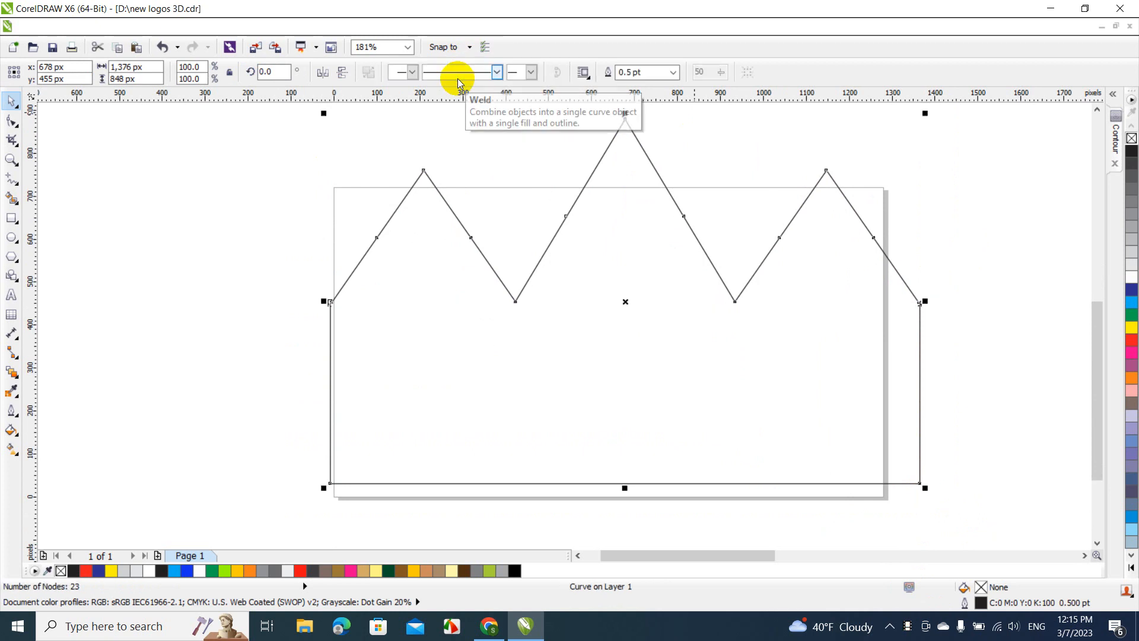
{"action": "left_click", "coordinate": [927, 237]}
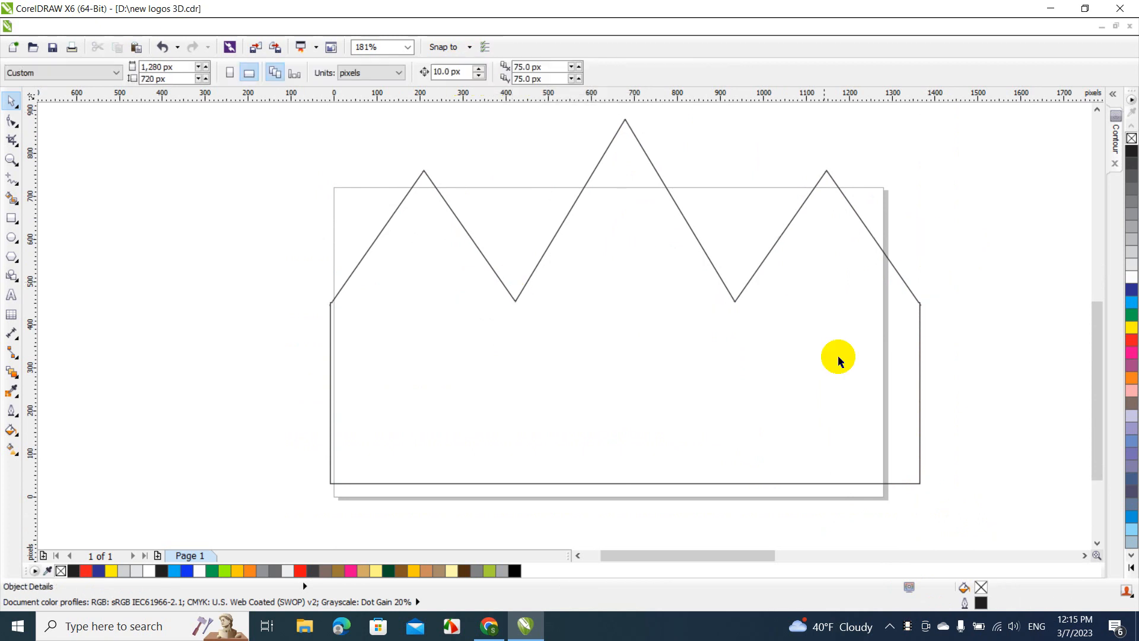
Scale the welded cabin outline down proportionally to about 1,053 × 649 px and move it inside the page
{"action": "left_click", "coordinate": [816, 390]}
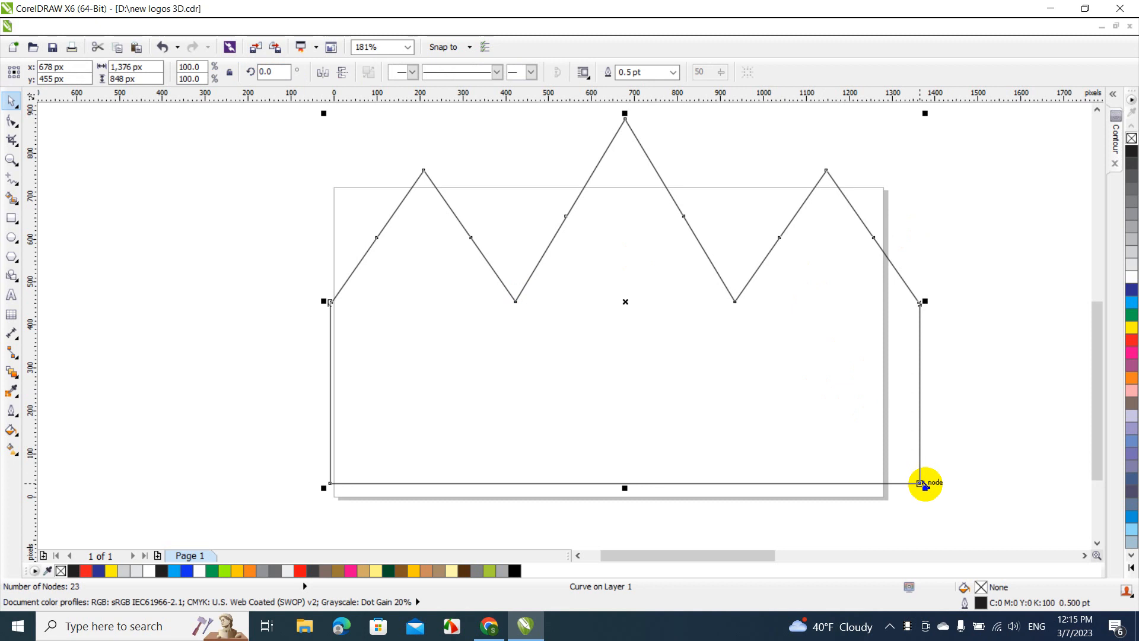
{"action": "left_click_drag", "start_coordinate": [924, 484], "coordinate": [785, 427]}
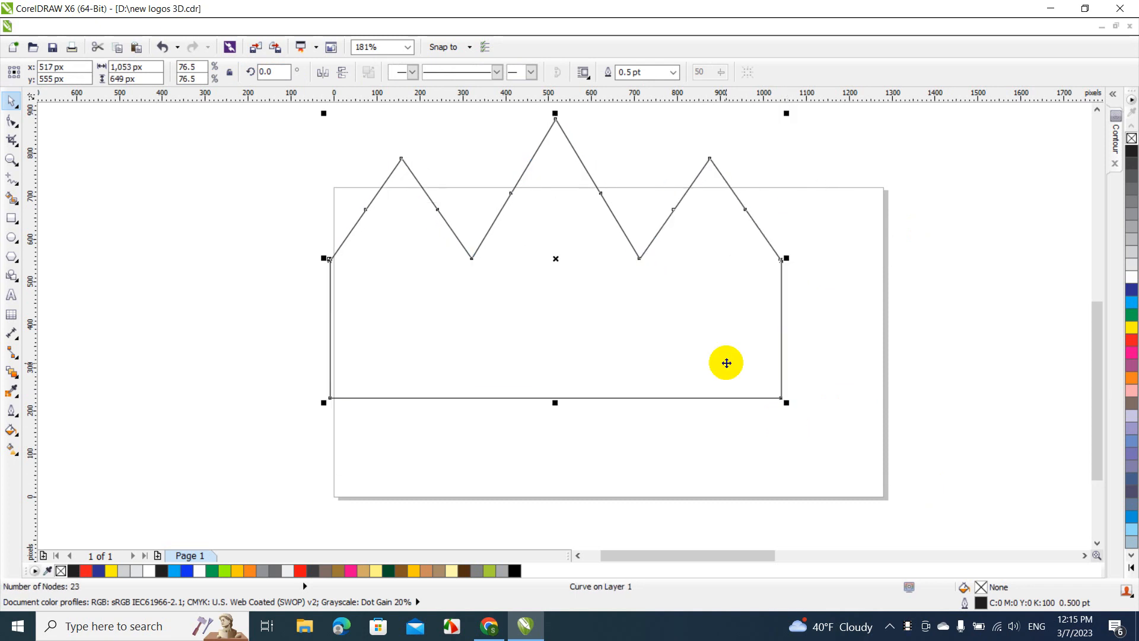
{"action": "left_click_drag", "start_coordinate": [727, 361], "coordinate": [744, 437]}
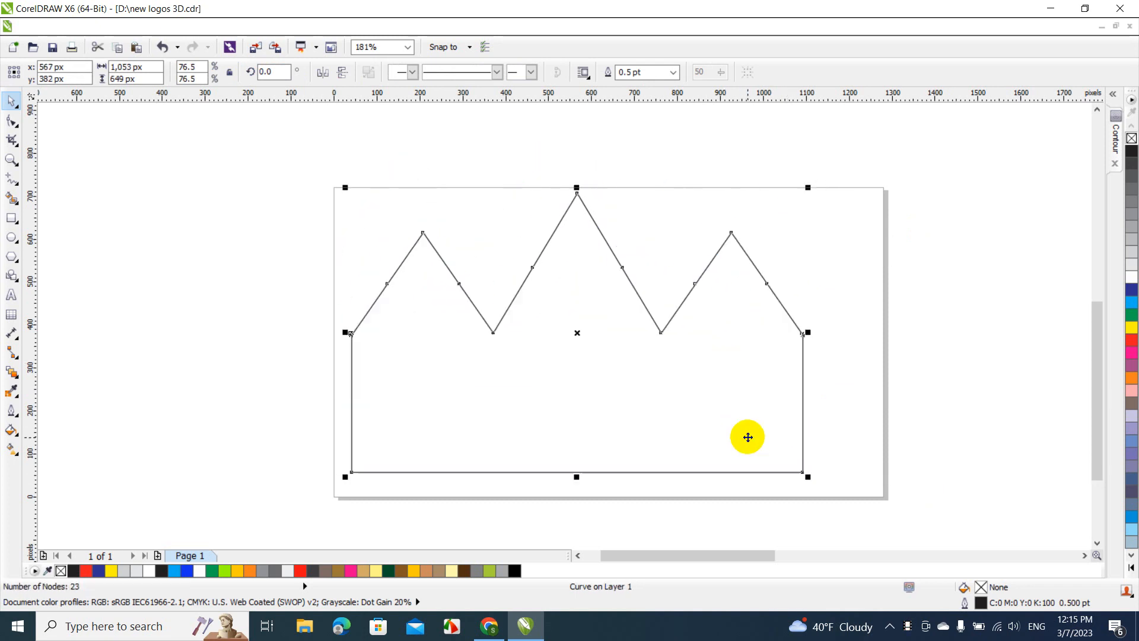
{"action": "double_click", "coordinate": [341, 187]}
{"action": "left_click", "coordinate": [415, 293]}
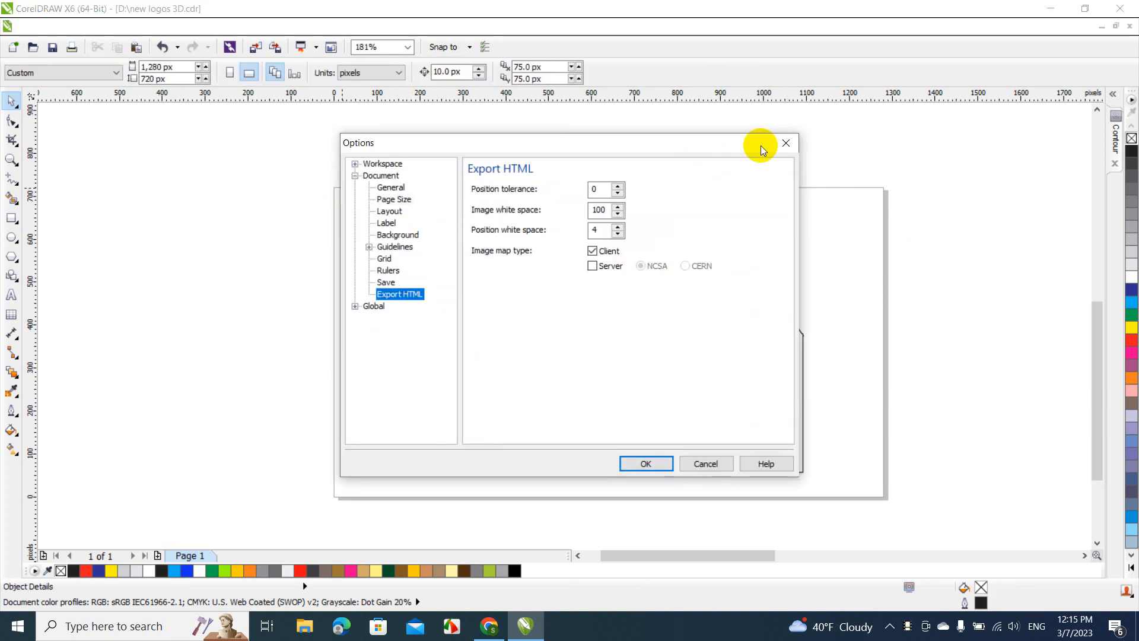
{"action": "left_click", "coordinate": [785, 144]}
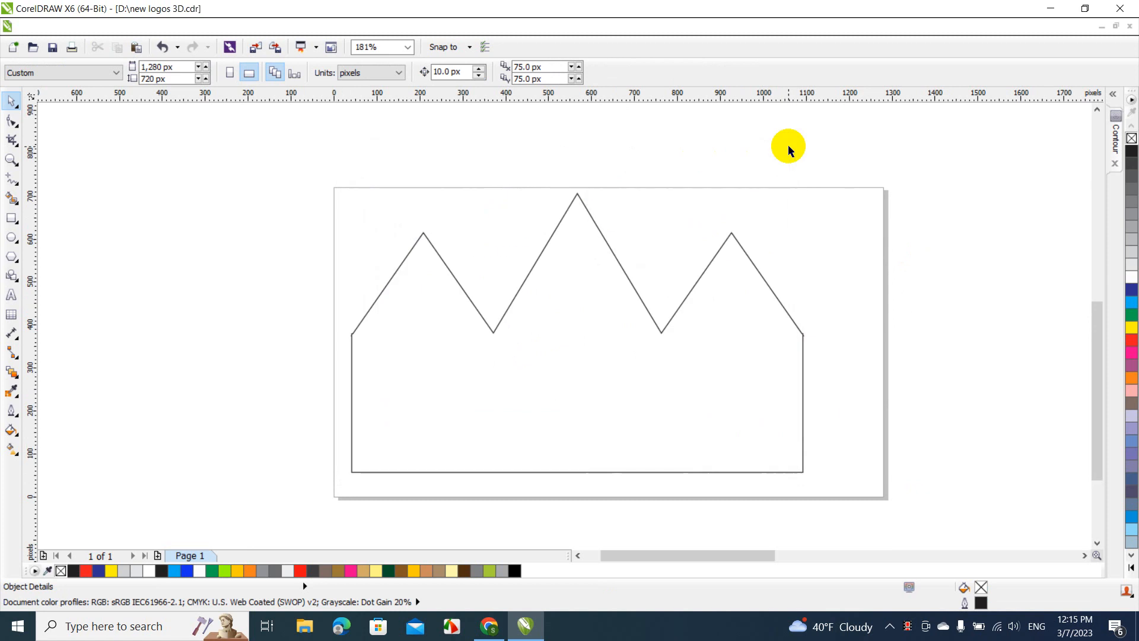
Try to delete the overlapping nodes where the left roof slope meets the wall, and undo the deletion
{"action": "double_click", "coordinate": [563, 280]}
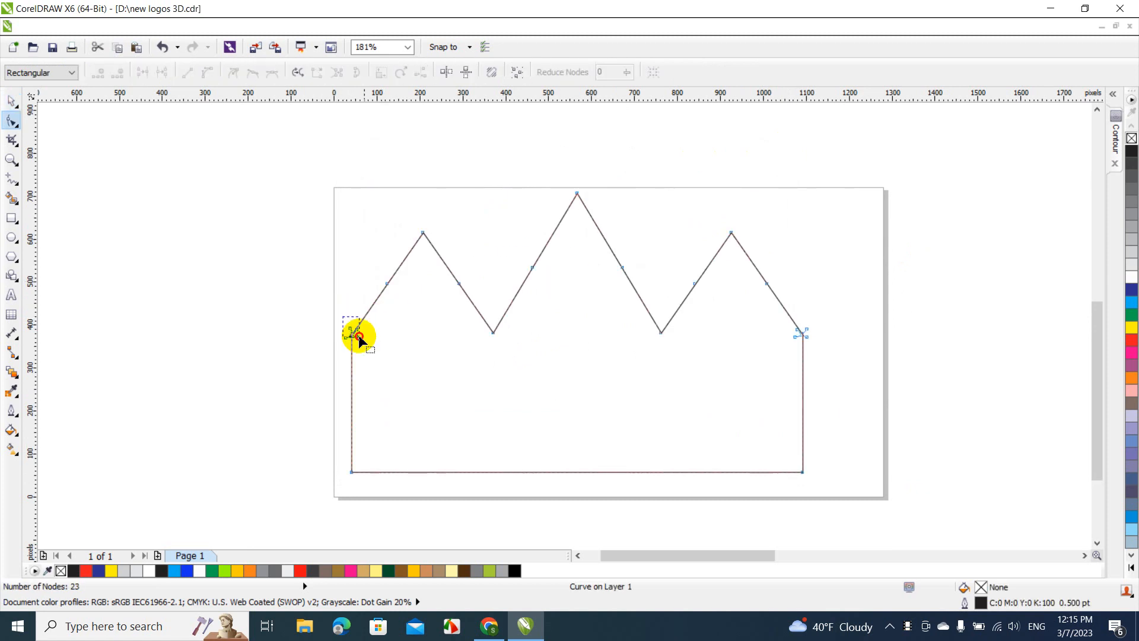
{"action": "left_click_drag", "start_coordinate": [359, 339], "coordinate": [376, 360]}
{"action": "key", "text": "Delete"}
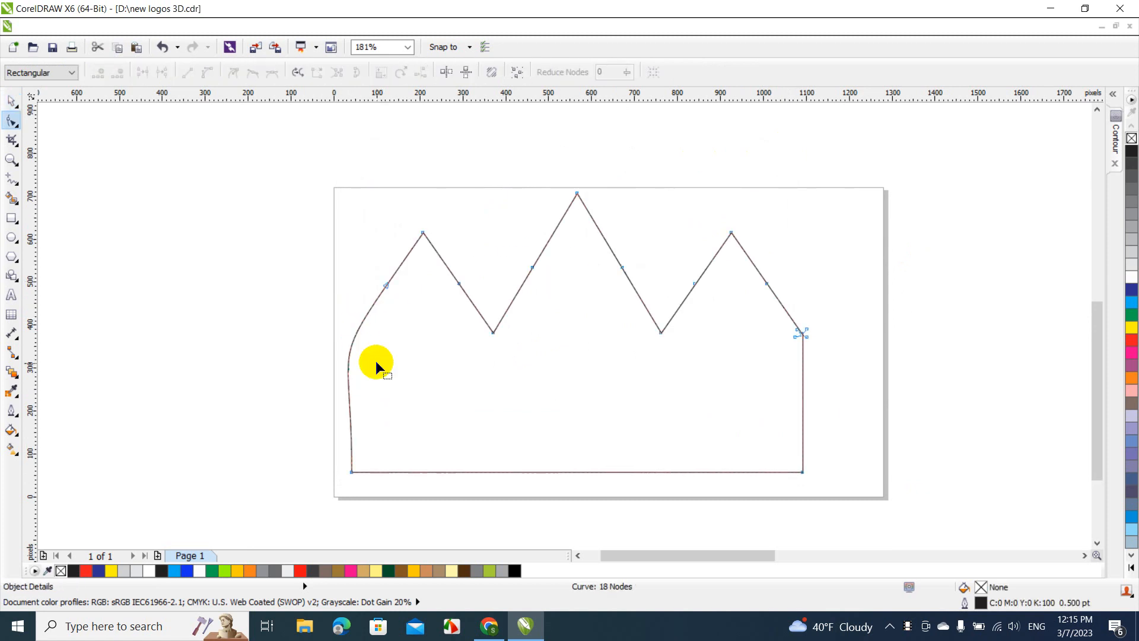
{"action": "key", "text": "ctrl+z"}
{"action": "left_click", "coordinate": [7, 105]}
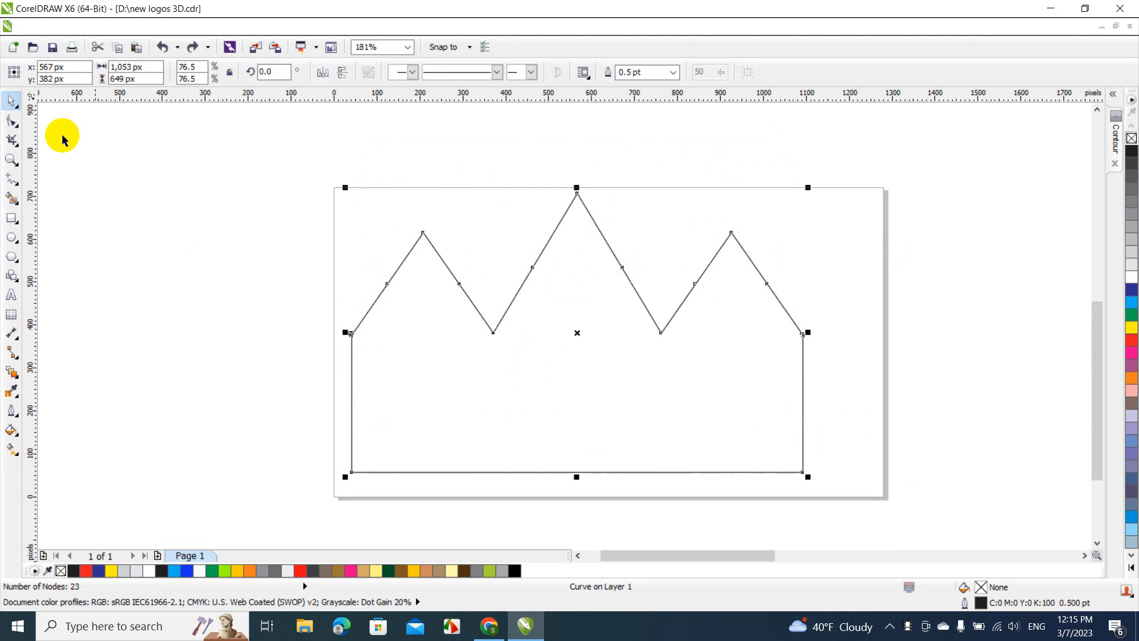
{"action": "left_click", "coordinate": [142, 202]}
Draw a long horizontal red bar without outline, about 1,285 × 10 px, across the tip of the central peak
{"action": "left_click", "coordinate": [12, 218]}
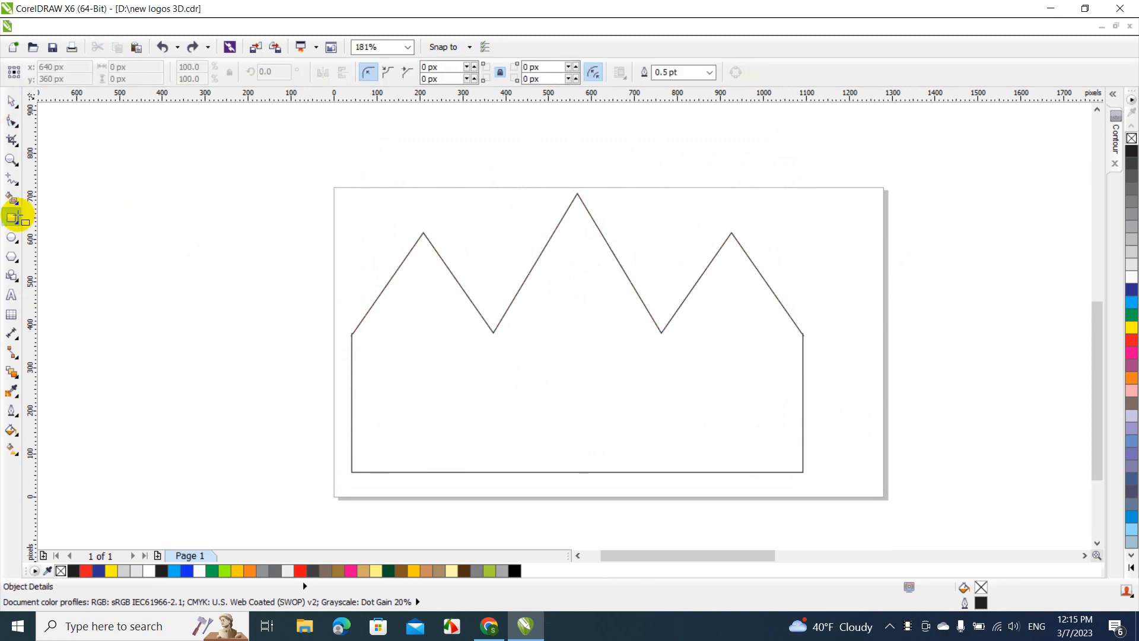
{"action": "left_click_drag", "start_coordinate": [214, 190], "coordinate": [766, 197]}
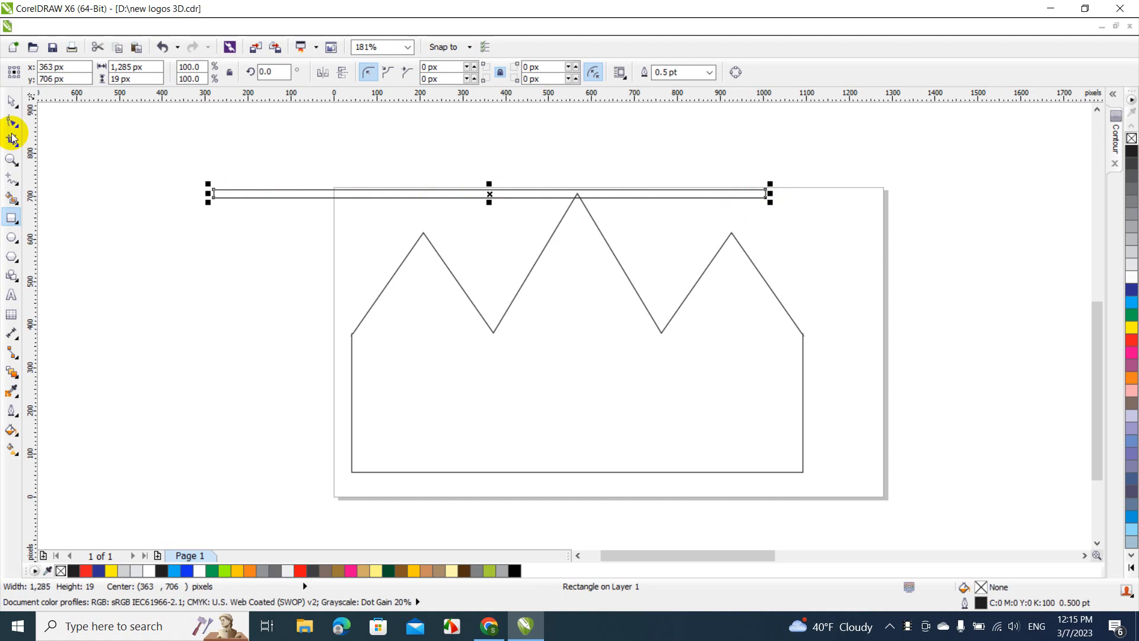
{"action": "left_click", "coordinate": [11, 100]}
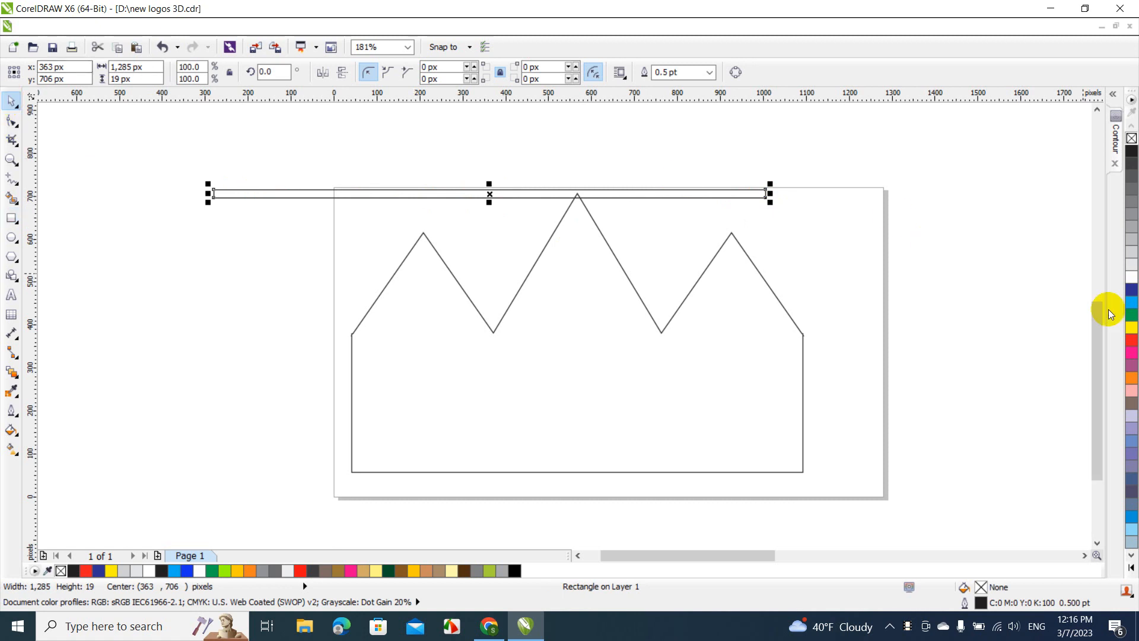
{"action": "left_click", "coordinate": [1131, 348]}
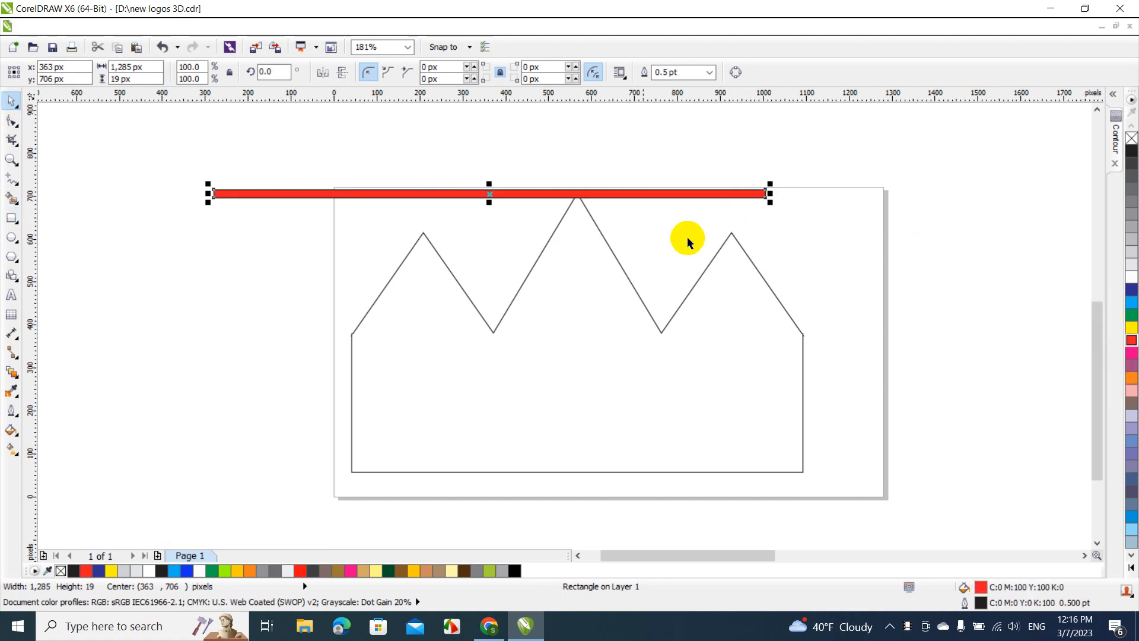
{"action": "left_click_drag", "start_coordinate": [489, 203], "coordinate": [489, 198]}
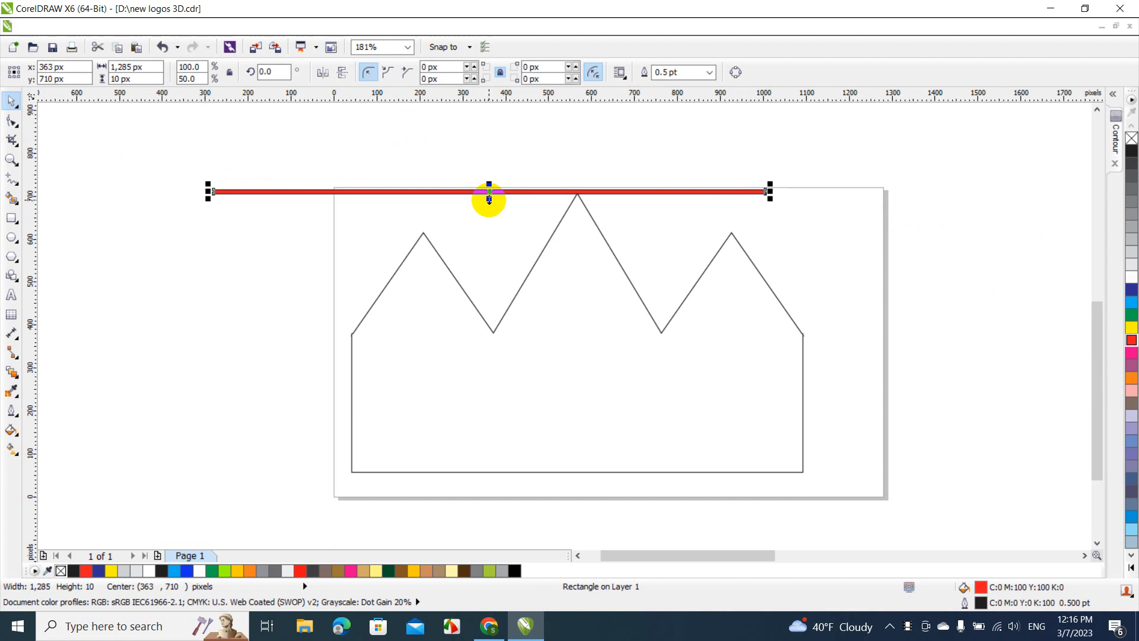
{"action": "right_click", "coordinate": [1131, 140]}
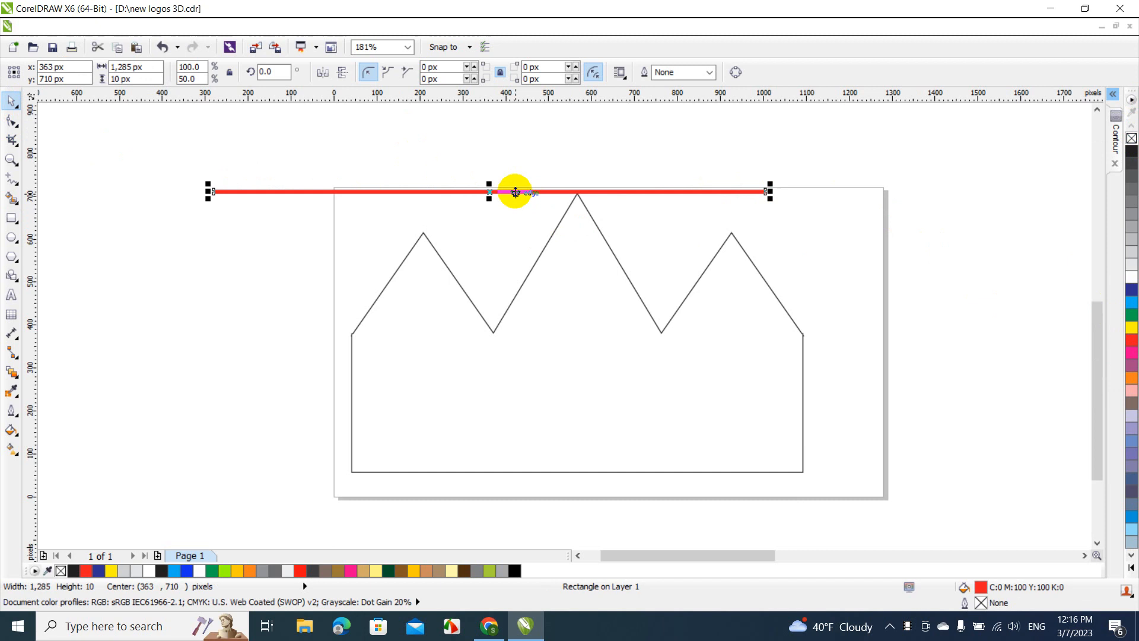
Copy the red bar about 47 px below the first and align the two bars on their vertical centre line
{"action": "left_click_drag", "start_coordinate": [515, 191], "coordinate": [515, 215]}
{"action": "left_click", "coordinate": [531, 238]}
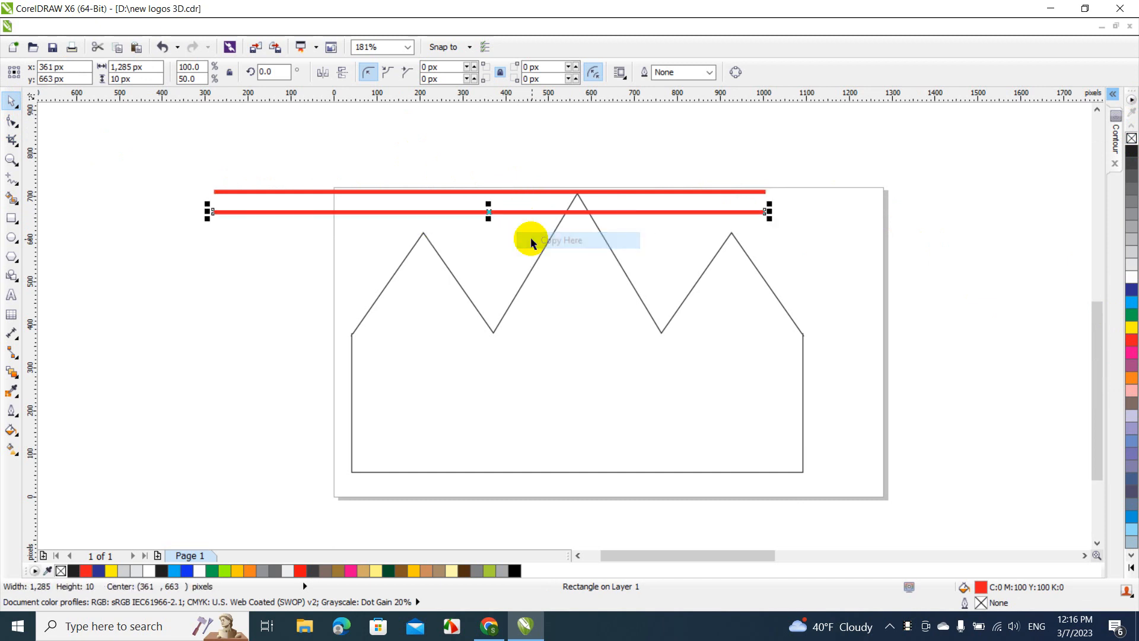
{"action": "left_click_drag", "start_coordinate": [188, 160], "coordinate": [854, 279]}
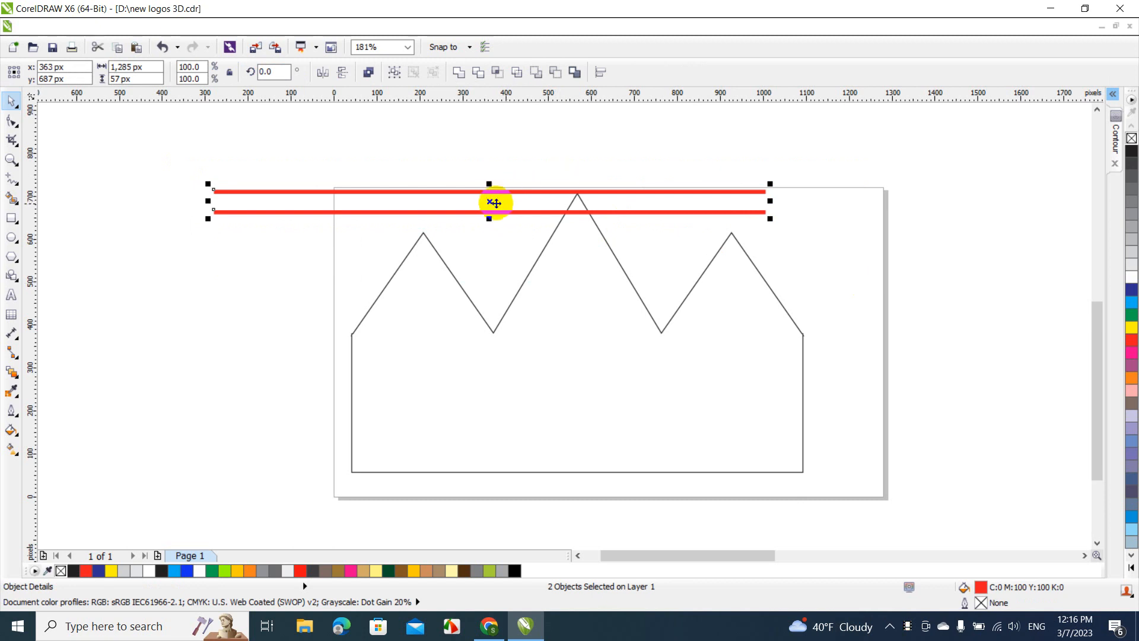
Copy the pair of red bars 94 px straight down to make four evenly spaced bars
{"action": "right_click", "coordinate": [489, 251]}
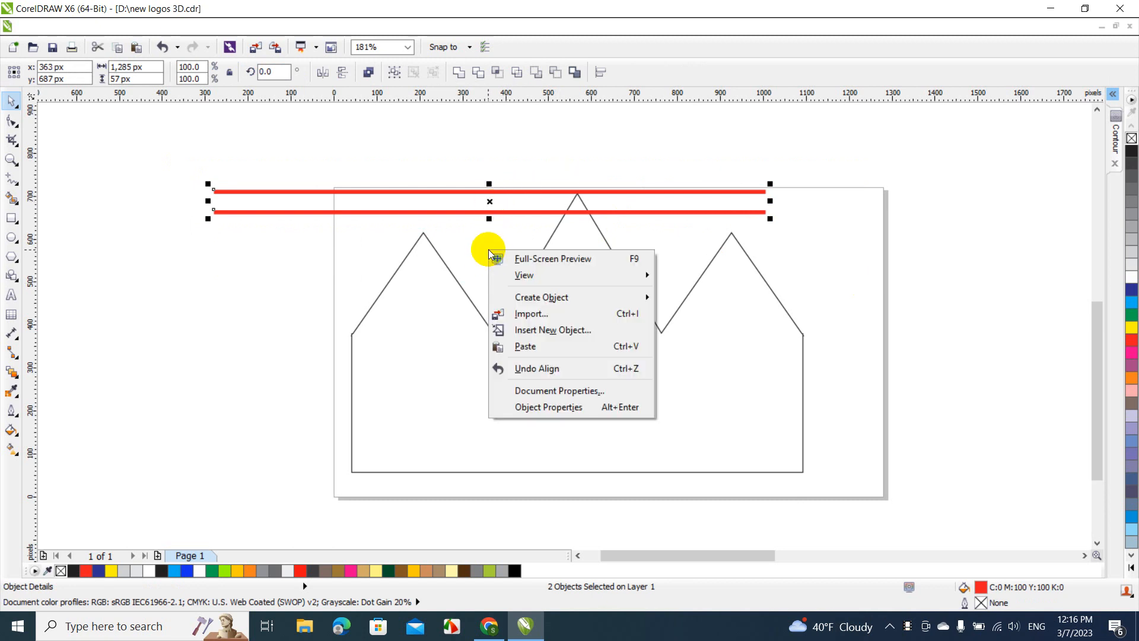
{"action": "left_click", "coordinate": [494, 203]}
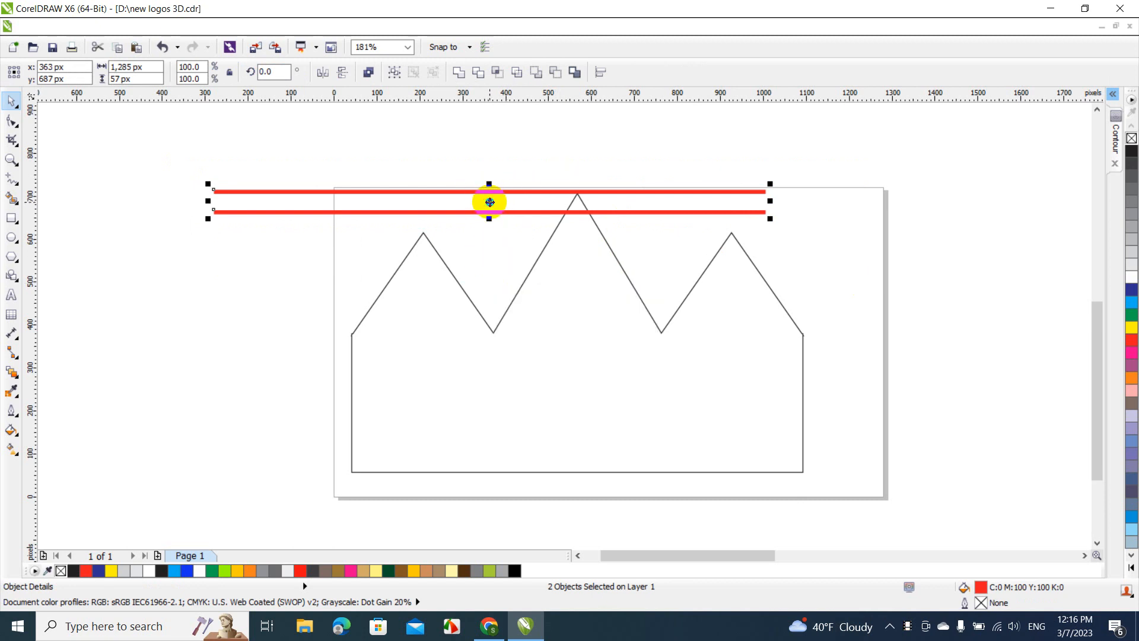
{"action": "right_click", "coordinate": [491, 248]}
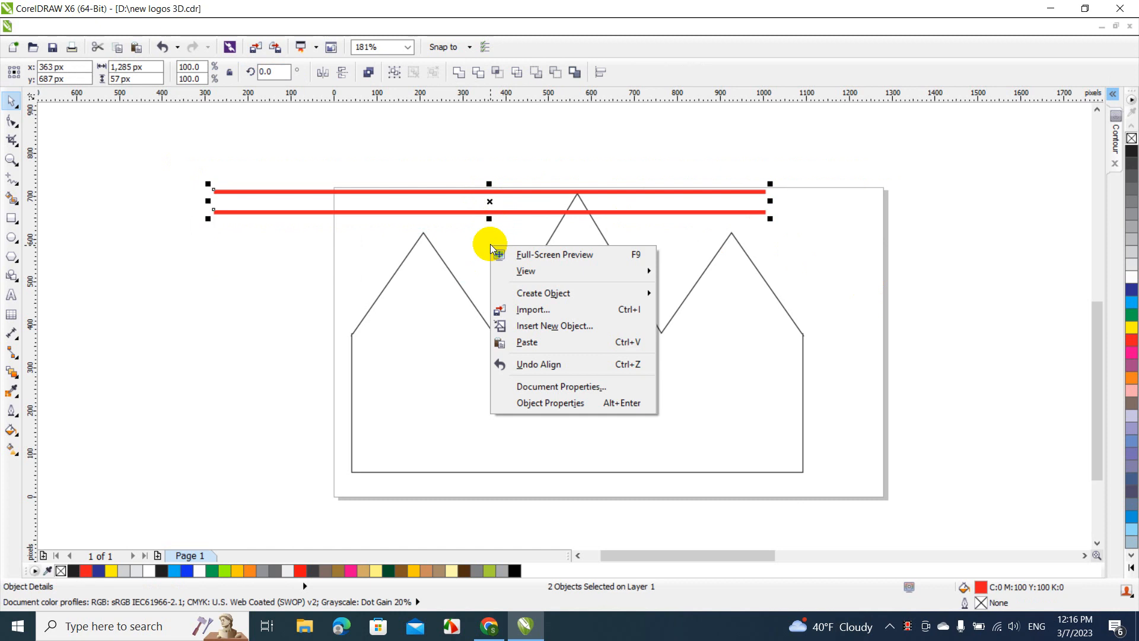
{"action": "left_click", "coordinate": [489, 201]}
{"action": "left_click_drag", "start_coordinate": [488, 203], "coordinate": [488, 235]}
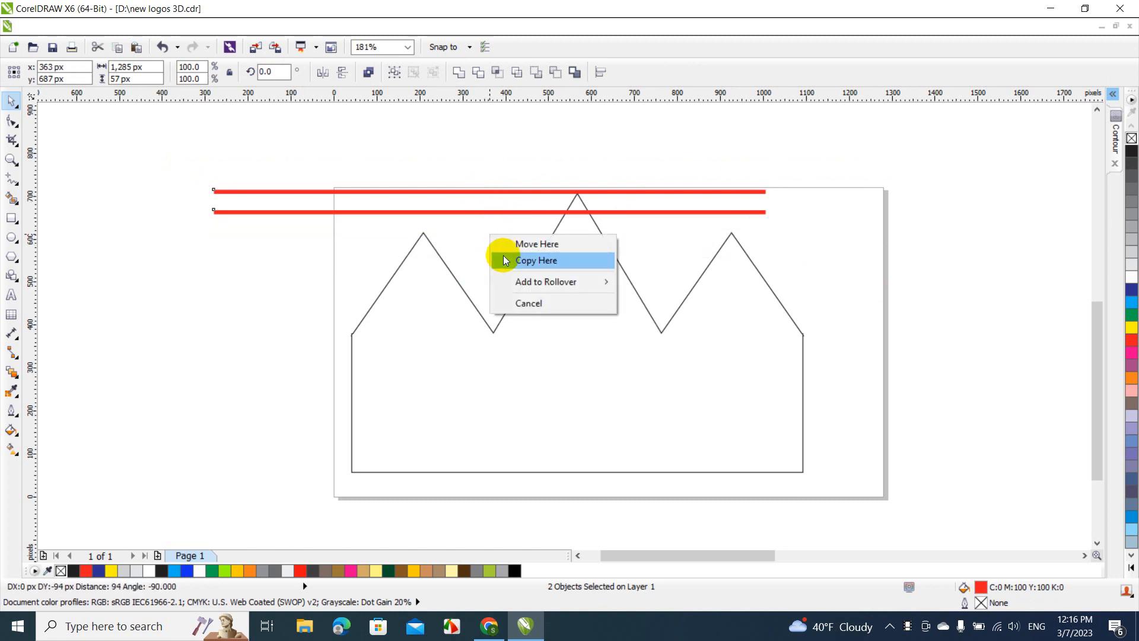
{"action": "left_click", "coordinate": [504, 259]}
Weld the four evenly spaced red bars into a single object
{"action": "left_click", "coordinate": [174, 159]}
{"action": "left_click_drag", "start_coordinate": [174, 159], "coordinate": [864, 330]}
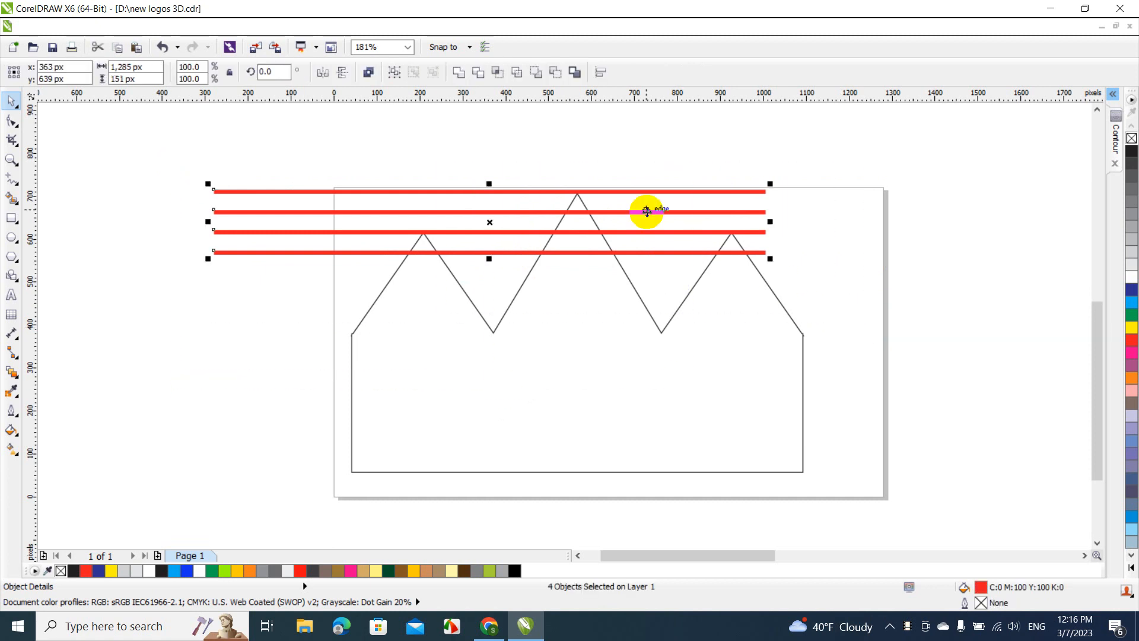
{"action": "left_click", "coordinate": [457, 75]}
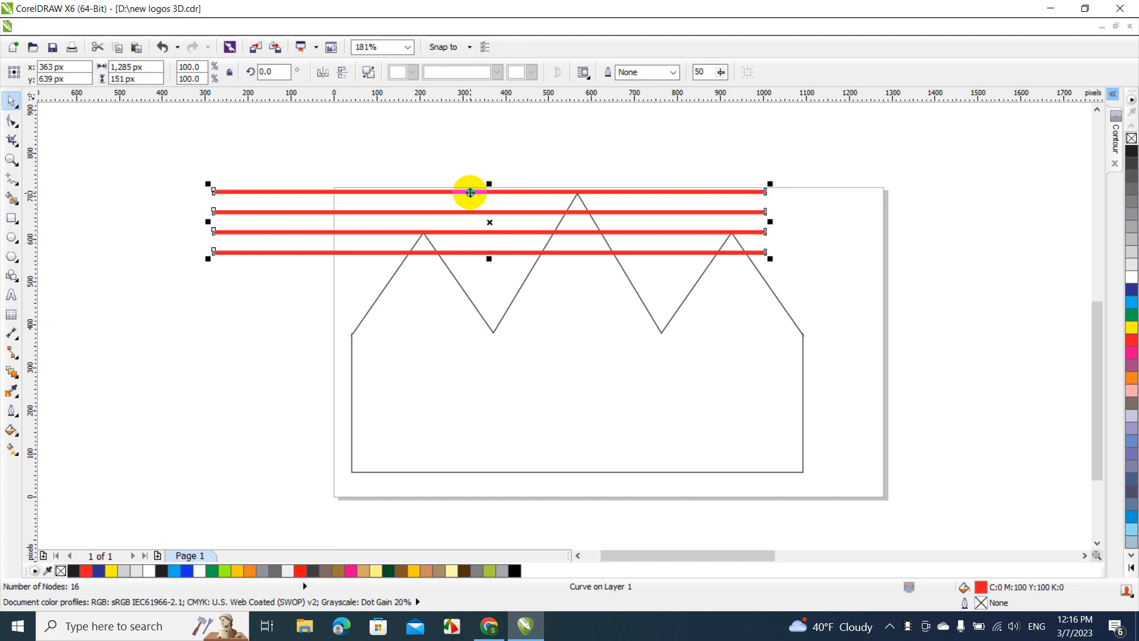
Copy the welded four-bar set about 184 px straight down and line the copy up horizontally with the original
{"action": "left_click_drag", "start_coordinate": [470, 193], "coordinate": [469, 273]}
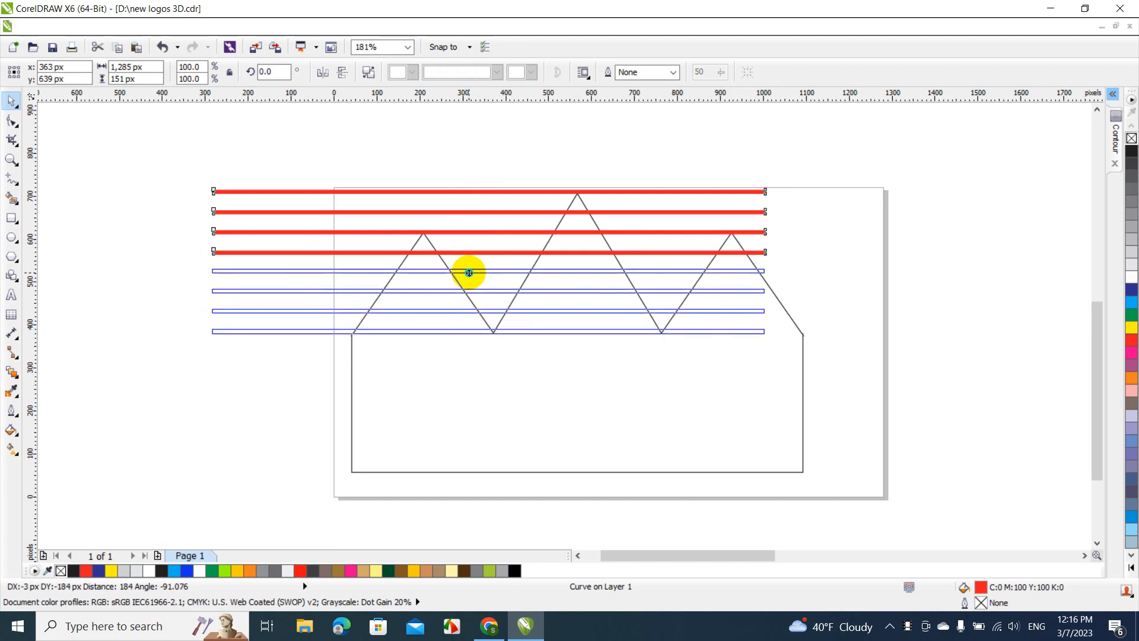
{"action": "left_click", "coordinate": [495, 297]}
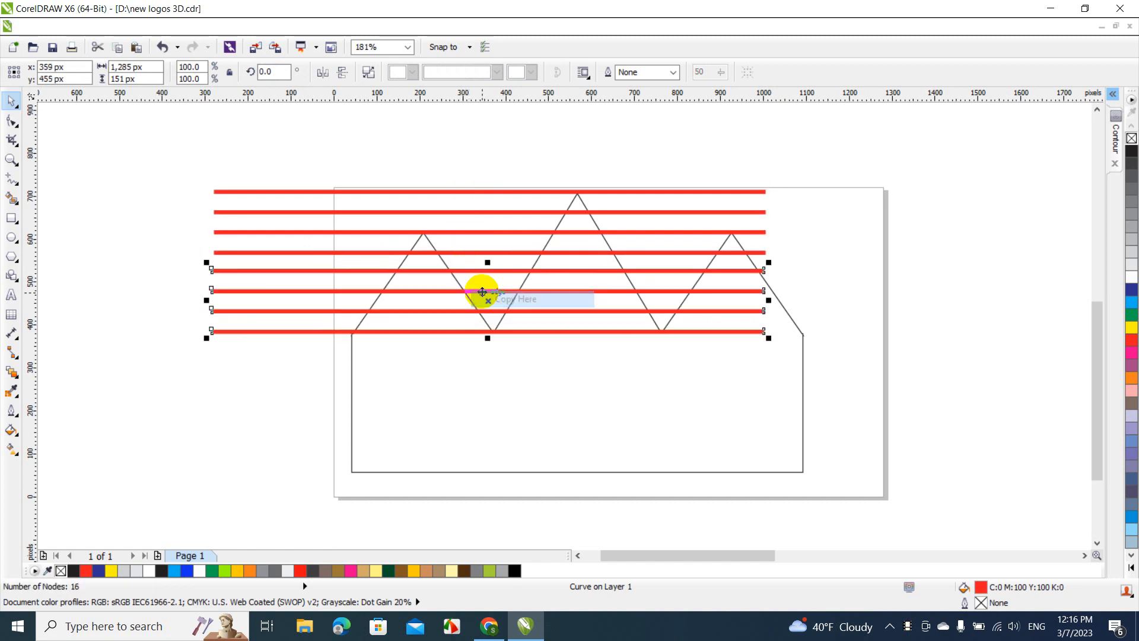
{"action": "left_click", "coordinate": [178, 142]}
{"action": "left_click_drag", "start_coordinate": [178, 141], "coordinate": [838, 372]}
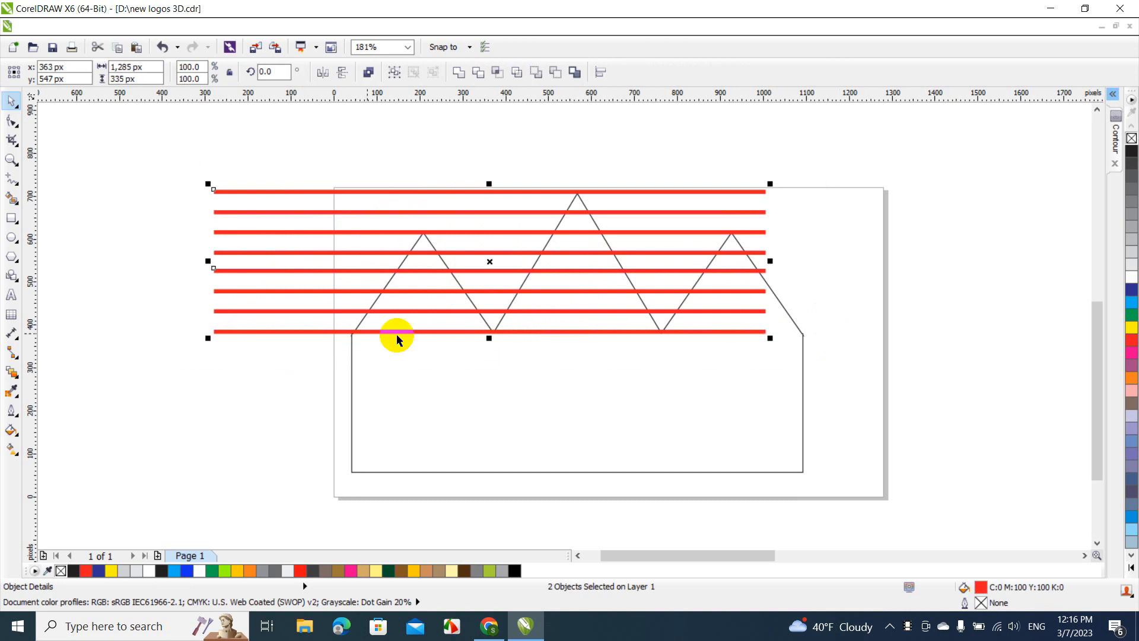
{"action": "left_click", "coordinate": [225, 363]}
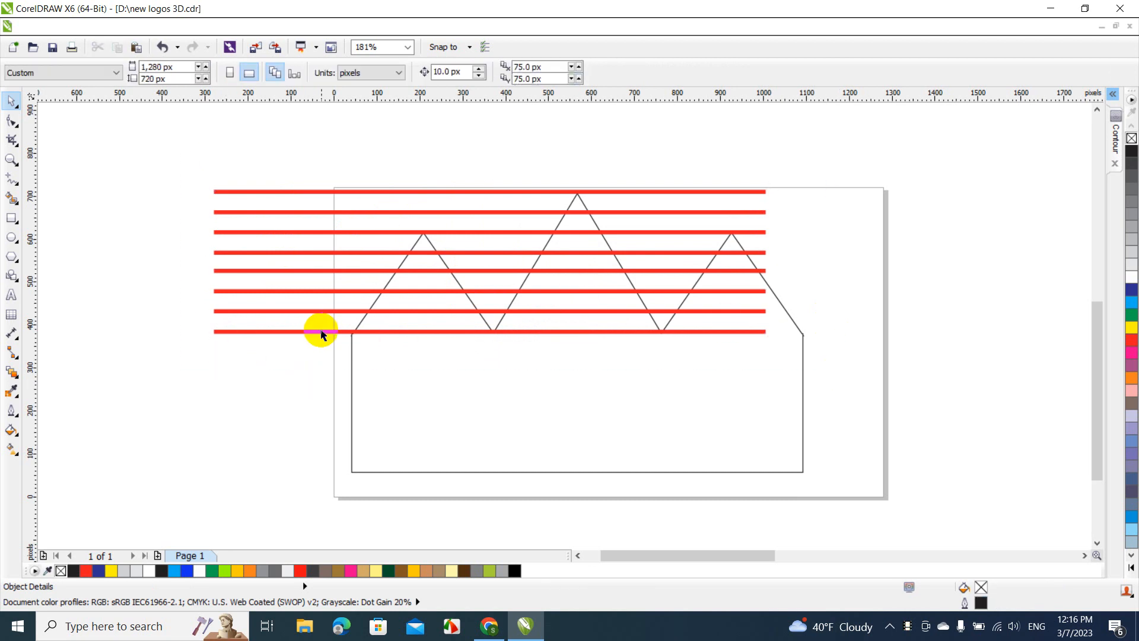
Copy the lower four-bar set about 187 px further down, line it up with the others, and weld all three sets into one object
{"action": "left_click_drag", "start_coordinate": [321, 332], "coordinate": [322, 414]}
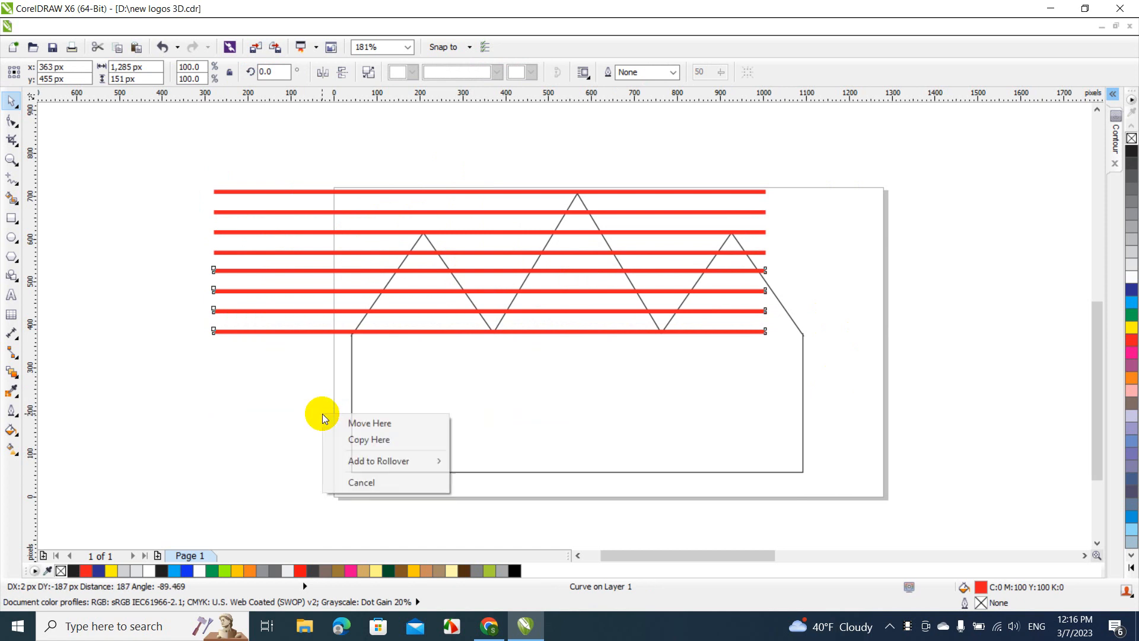
{"action": "left_click", "coordinate": [345, 440]}
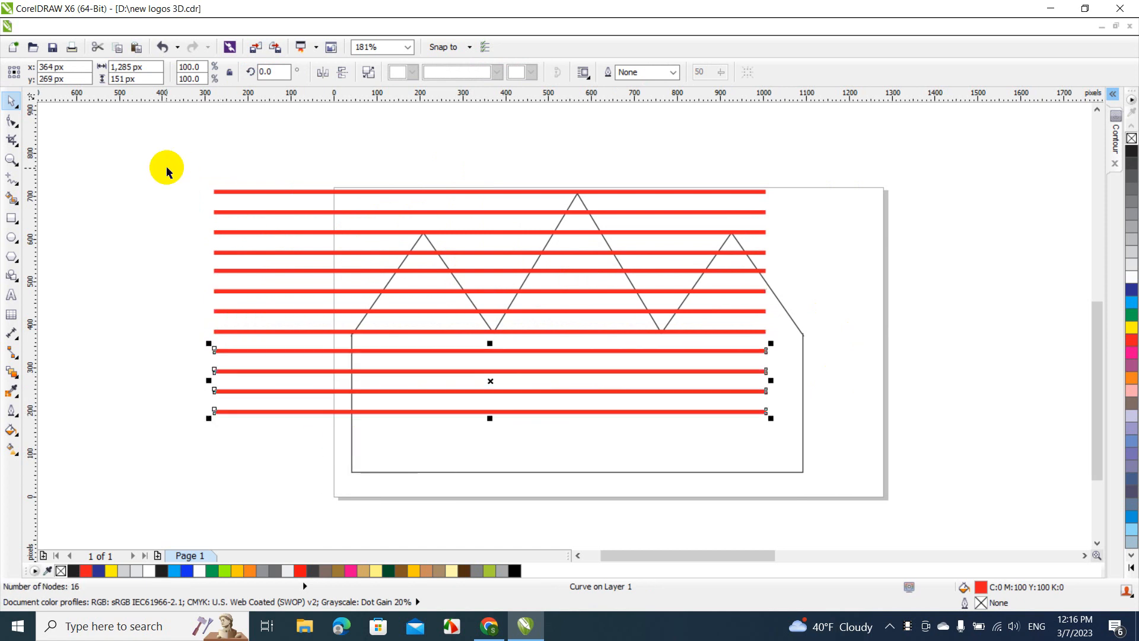
{"action": "left_click", "coordinate": [166, 165]}
{"action": "left_click_drag", "start_coordinate": [166, 165], "coordinate": [854, 439]}
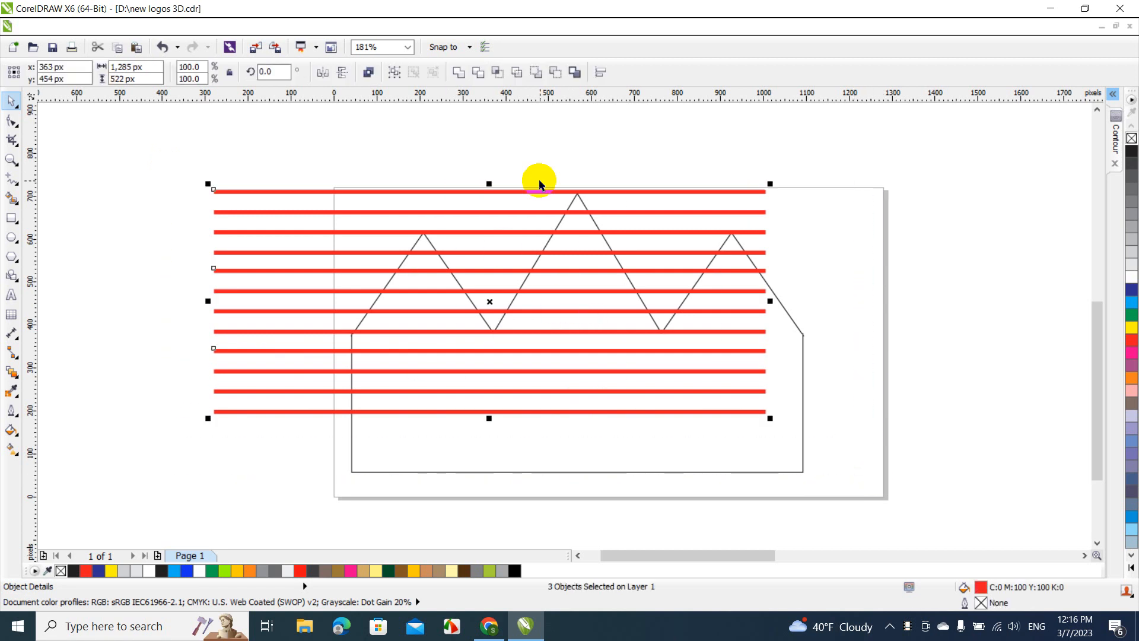
{"action": "left_click", "coordinate": [460, 72]}
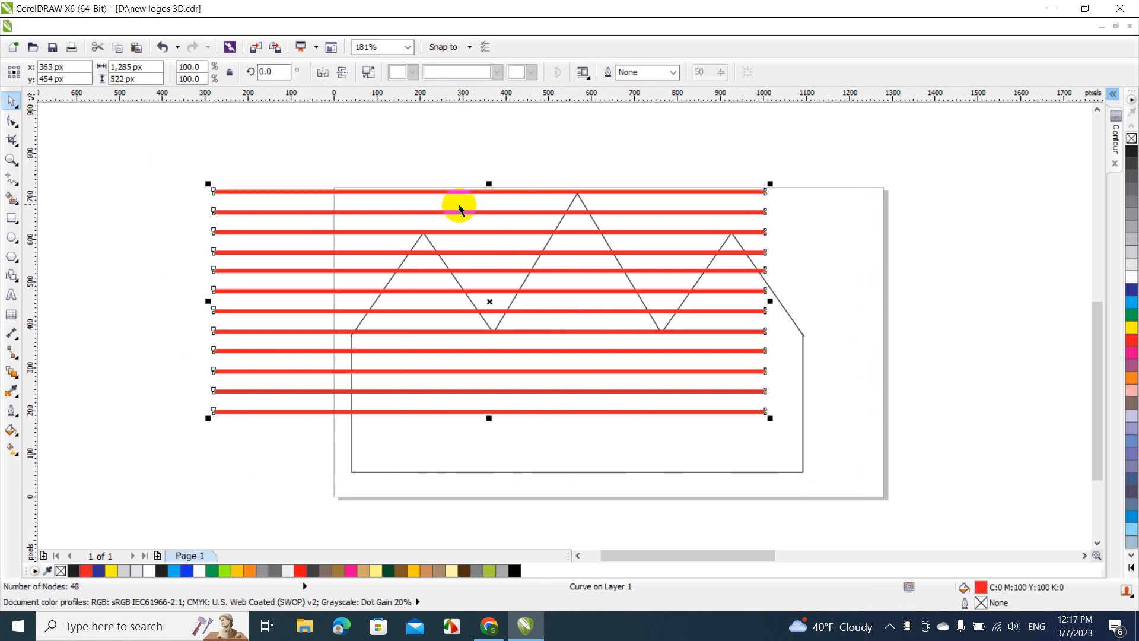
Scale the twelve-bar object proportionally to about 1,451 × 589 px and move it over the cabin, centred near x 515, y 334 px
{"action": "left_click_drag", "start_coordinate": [461, 191], "coordinate": [490, 231]}
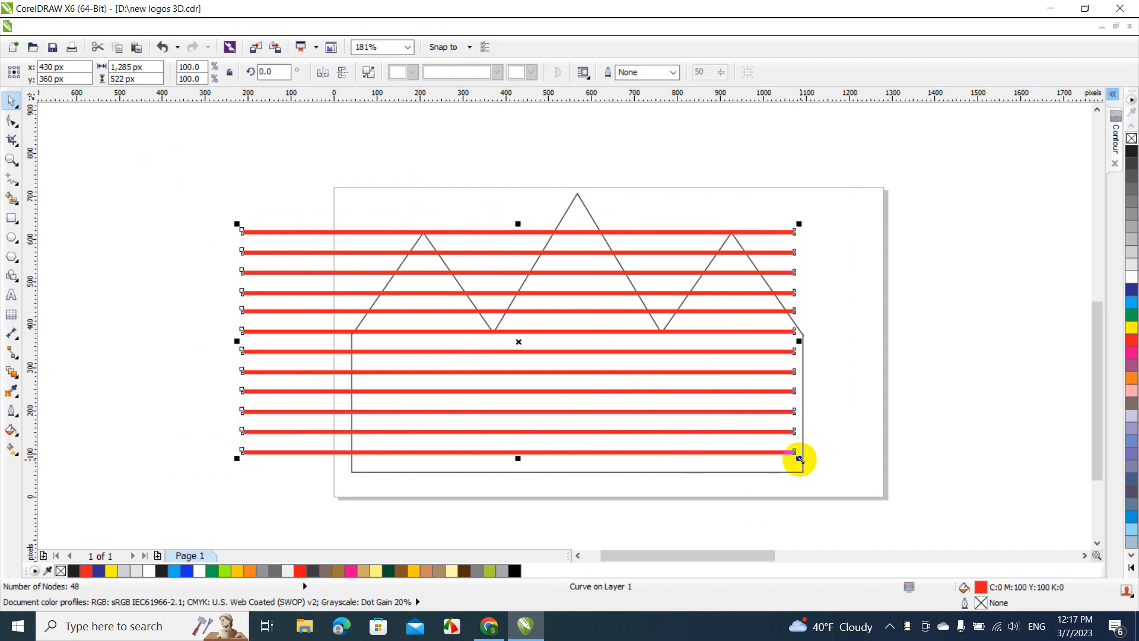
{"action": "left_click_drag", "start_coordinate": [799, 457], "coordinate": [870, 487]}
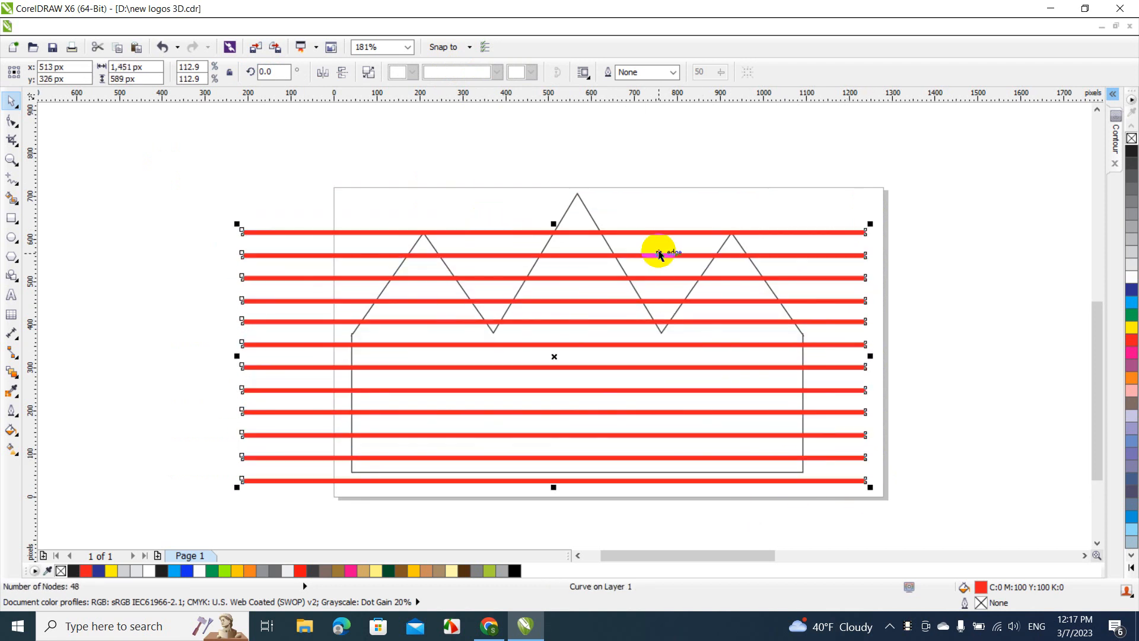
{"action": "left_click_drag", "start_coordinate": [656, 231], "coordinate": [656, 224]}
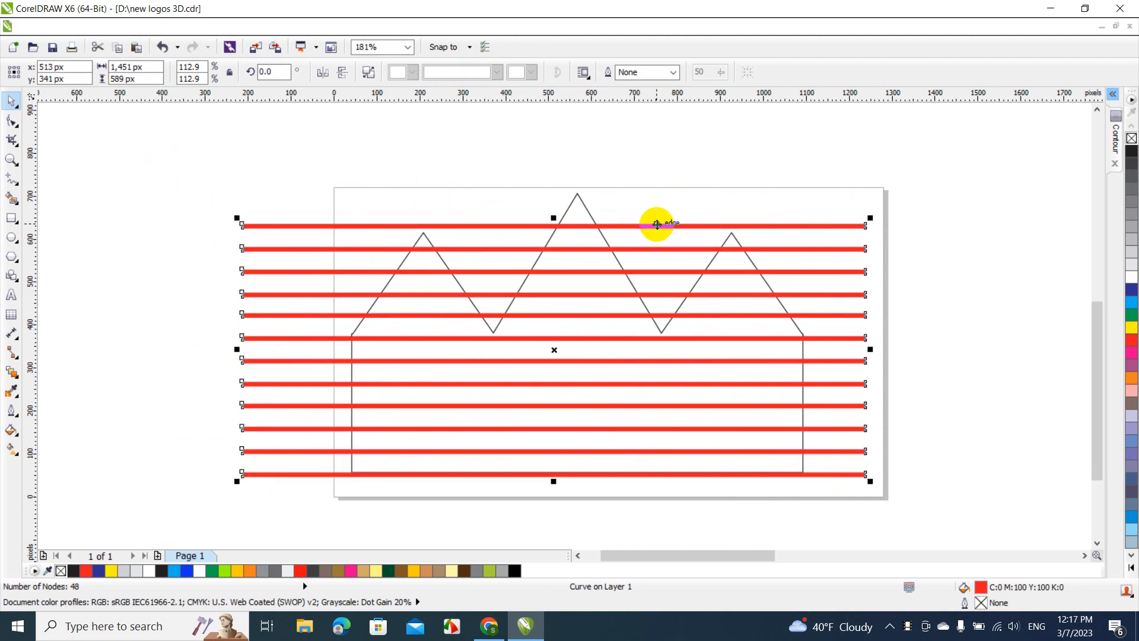
{"action": "left_click_drag", "start_coordinate": [657, 224], "coordinate": [655, 207]}
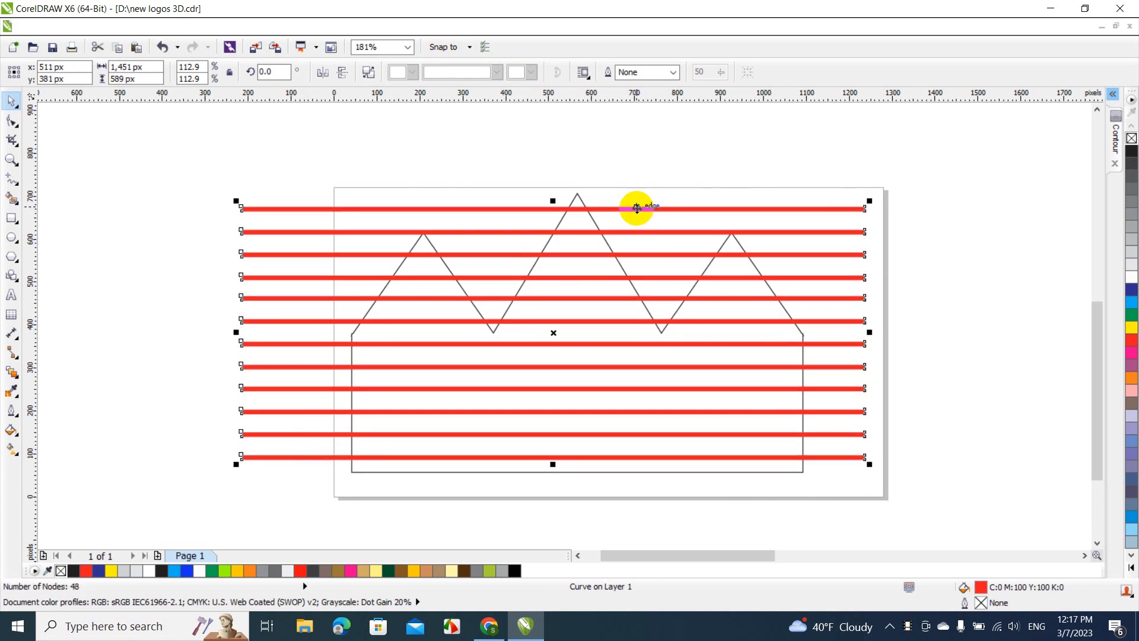
{"action": "left_click_drag", "start_coordinate": [637, 208], "coordinate": [639, 222]}
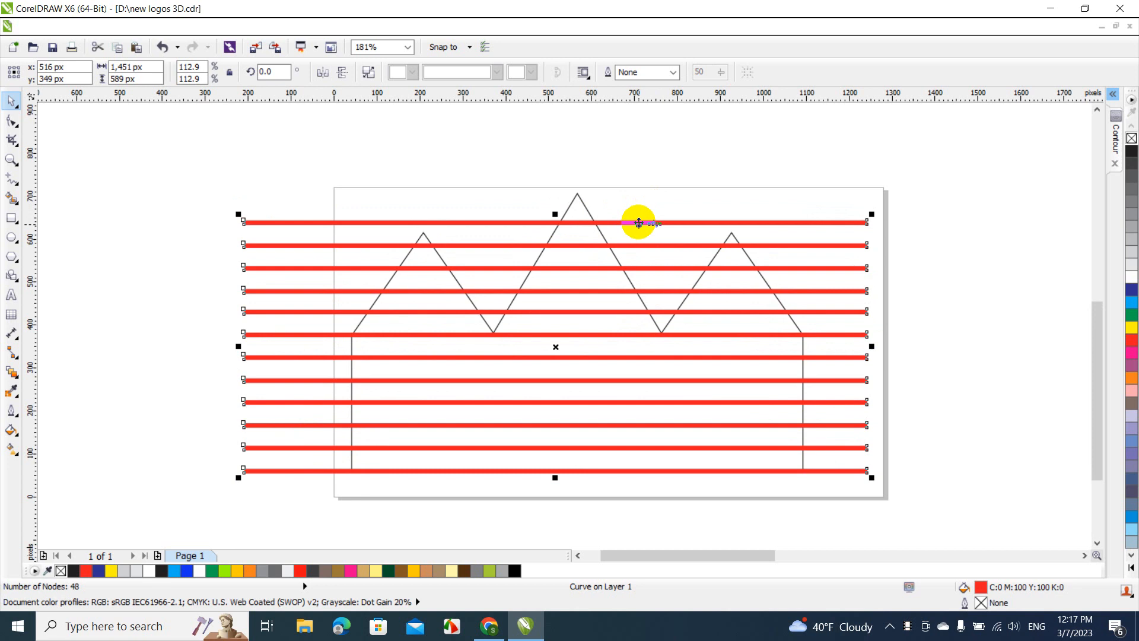
{"action": "left_click_drag", "start_coordinate": [638, 222], "coordinate": [635, 229]}
{"action": "left_click", "coordinate": [661, 161]}
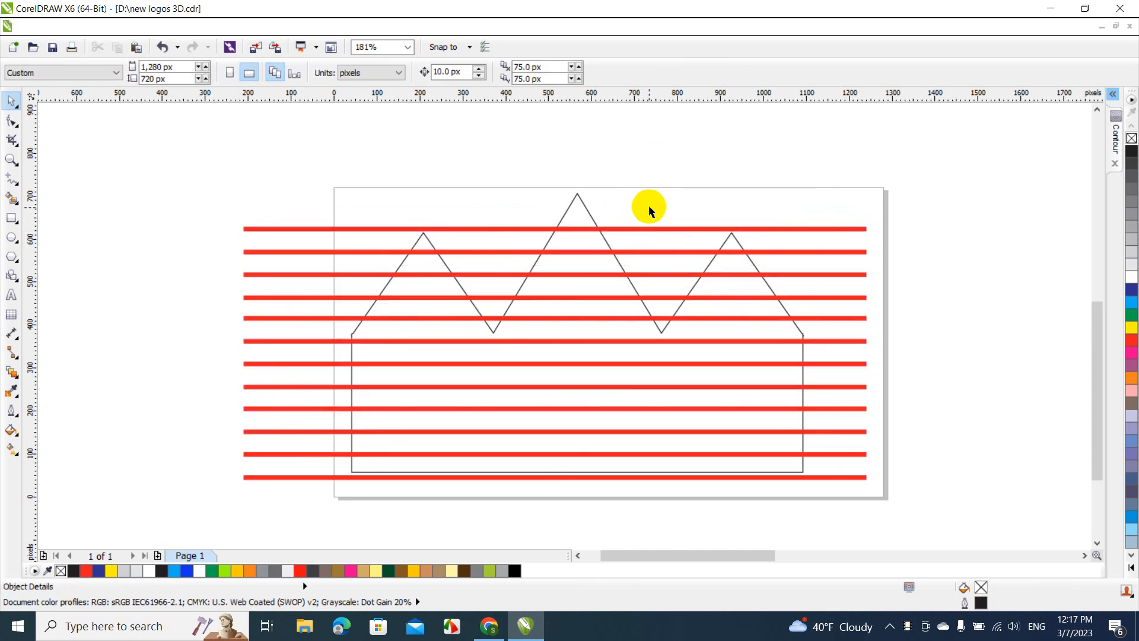
Copy the twelve-bar object about 628 px above itself and adjust the copy's height so the bar spacing continues over the central peak
{"action": "left_click", "coordinate": [648, 230]}
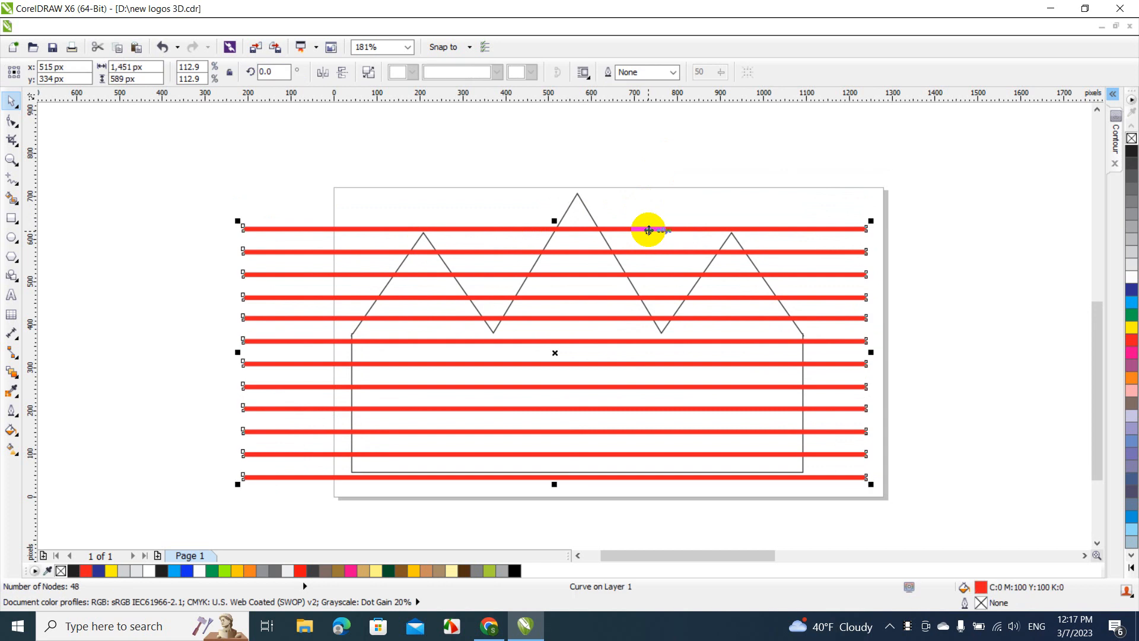
{"action": "left_click_drag", "start_coordinate": [648, 230], "coordinate": [649, 147]}
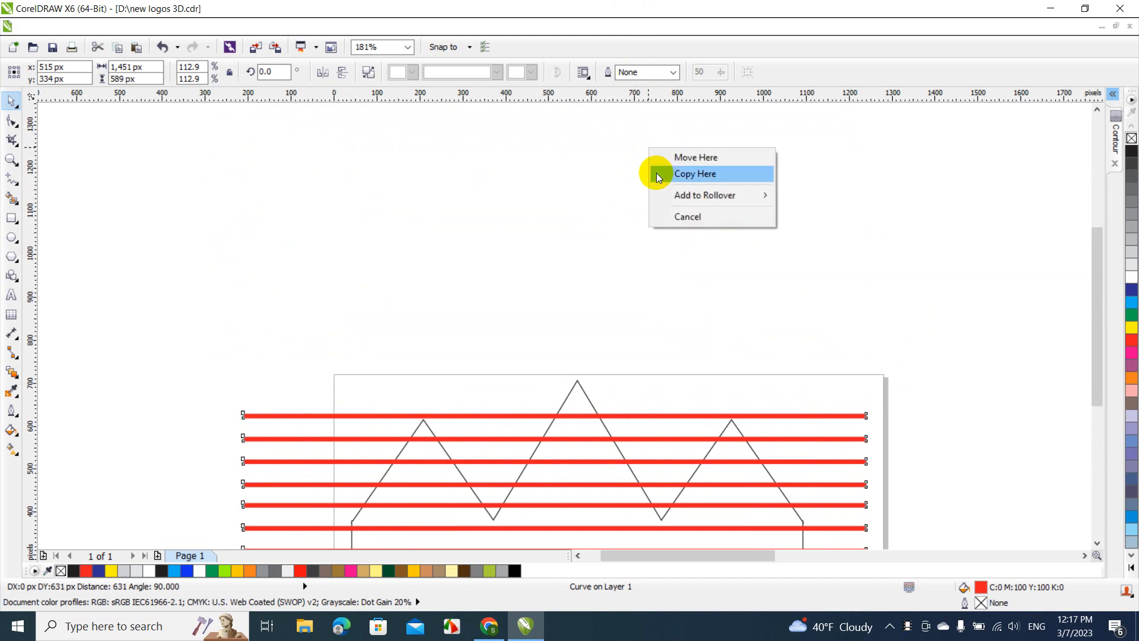
{"action": "left_click", "coordinate": [656, 173]}
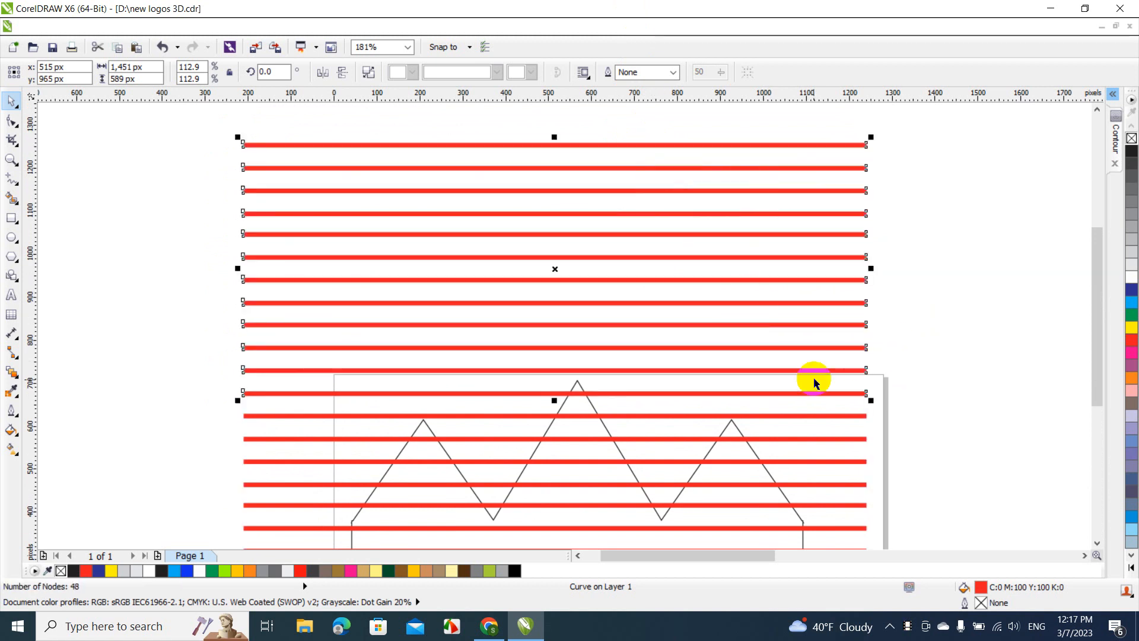
{"action": "mouse_move", "coordinate": [776, 322]}
{"action": "left_mouse_down"}
{"action": "mouse_move", "coordinate": [773, 264]}
{"action": "mouse_move", "coordinate": [763, 333]}
{"action": "left_mouse_up"}
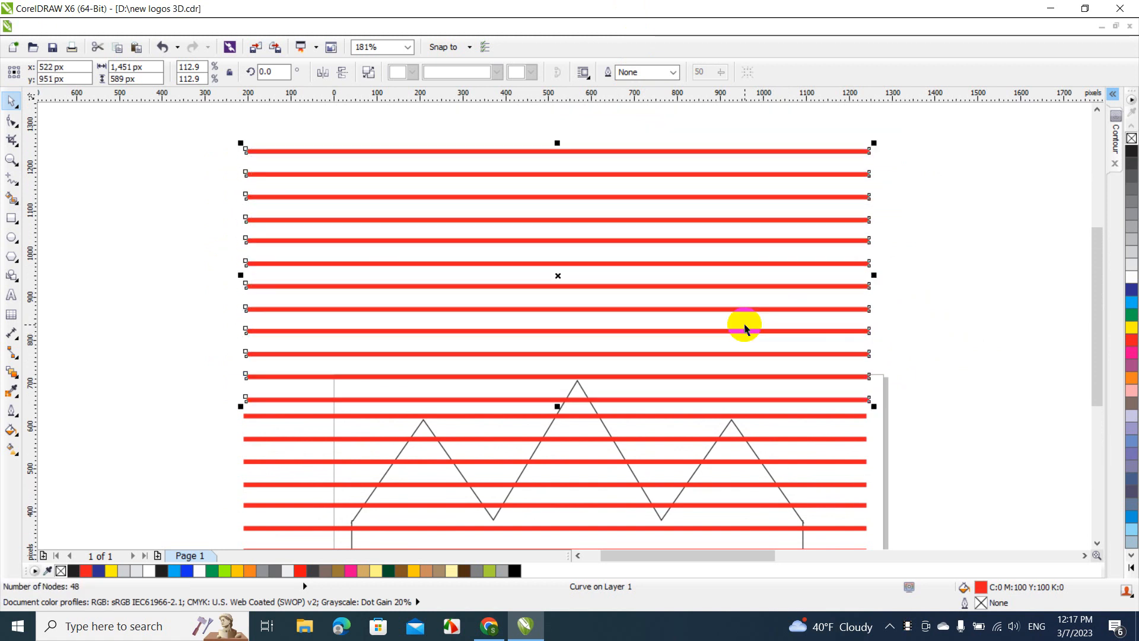
{"action": "left_click_drag", "start_coordinate": [746, 330], "coordinate": [747, 324]}
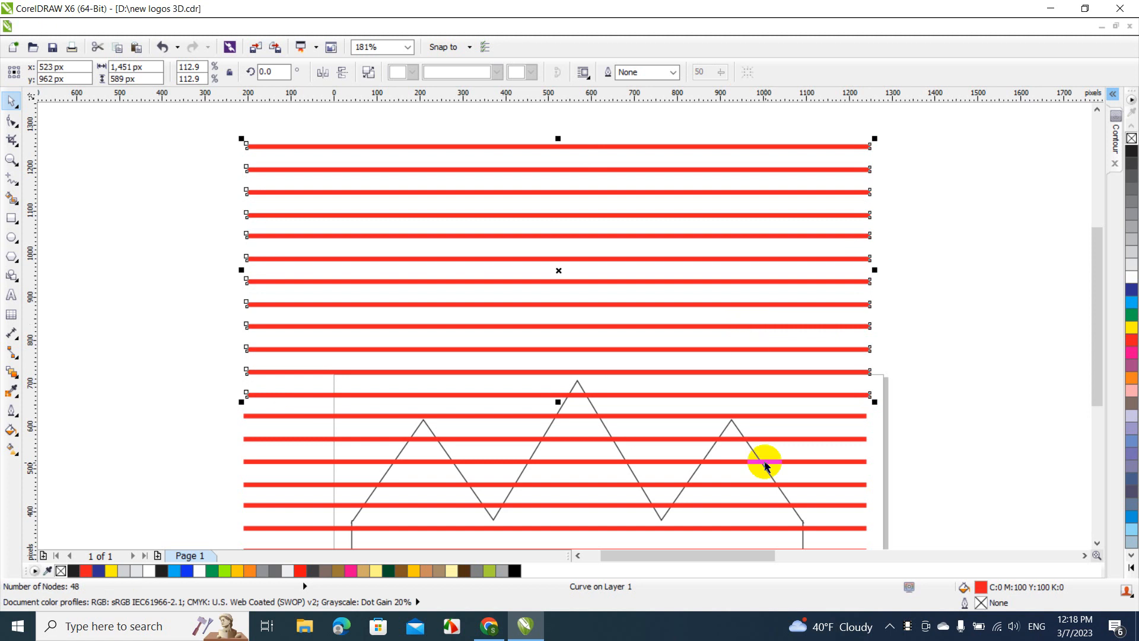
Align the left edges of the two twelve-bar objects and weld them into one
{"action": "left_click", "coordinate": [814, 418], "text": "shift"}
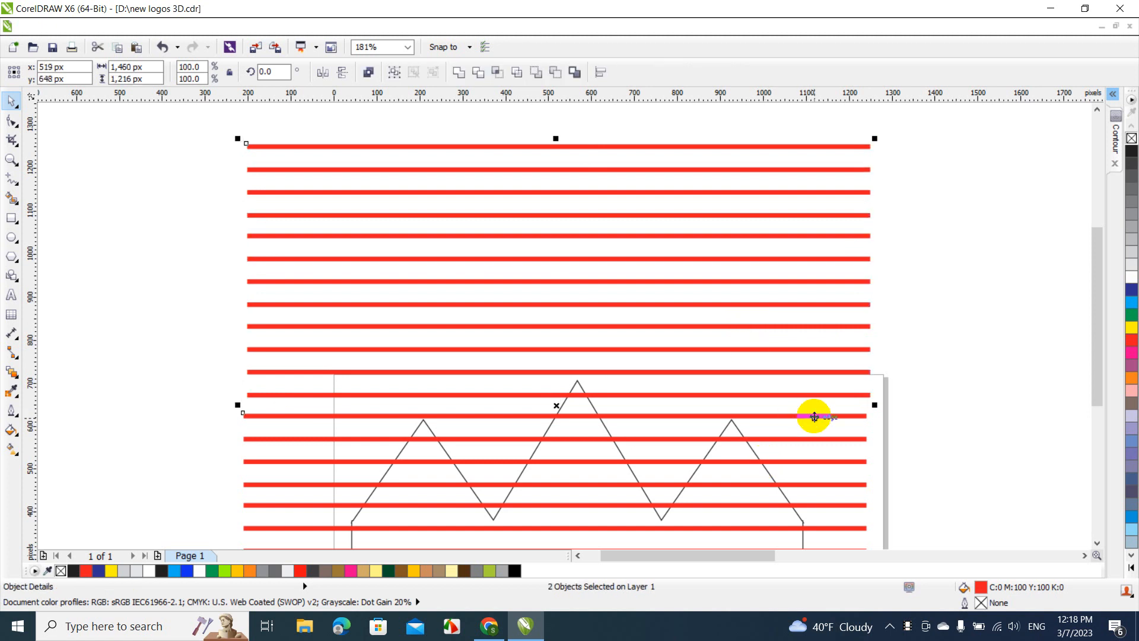
{"action": "key", "text": "l"}
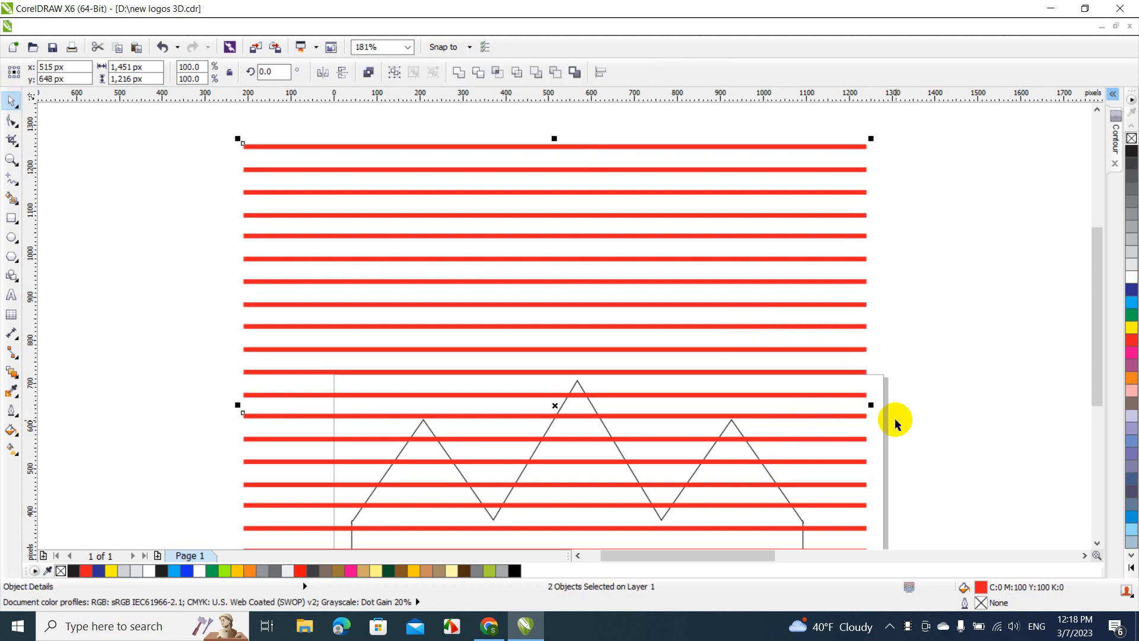
{"action": "left_click", "coordinate": [458, 72]}
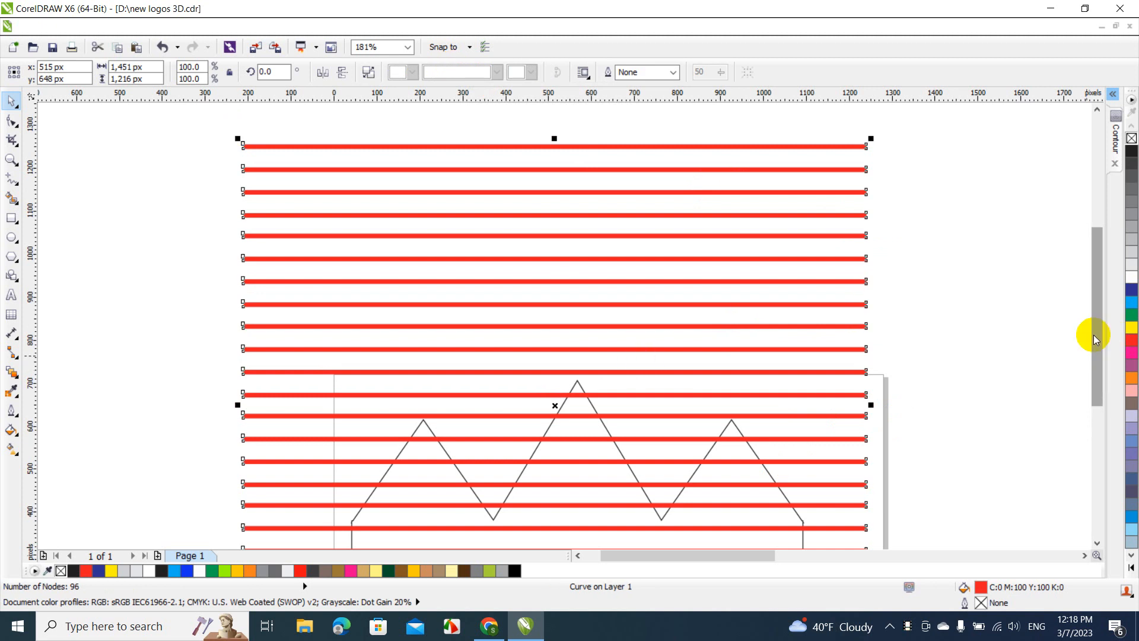
Move the bars and cabin up together about 15 px, and raise the bars alone about 11 px so the lowest covers the cabin's bottom edge
{"action": "left_click_drag", "start_coordinate": [1093, 335], "coordinate": [1100, 398]}
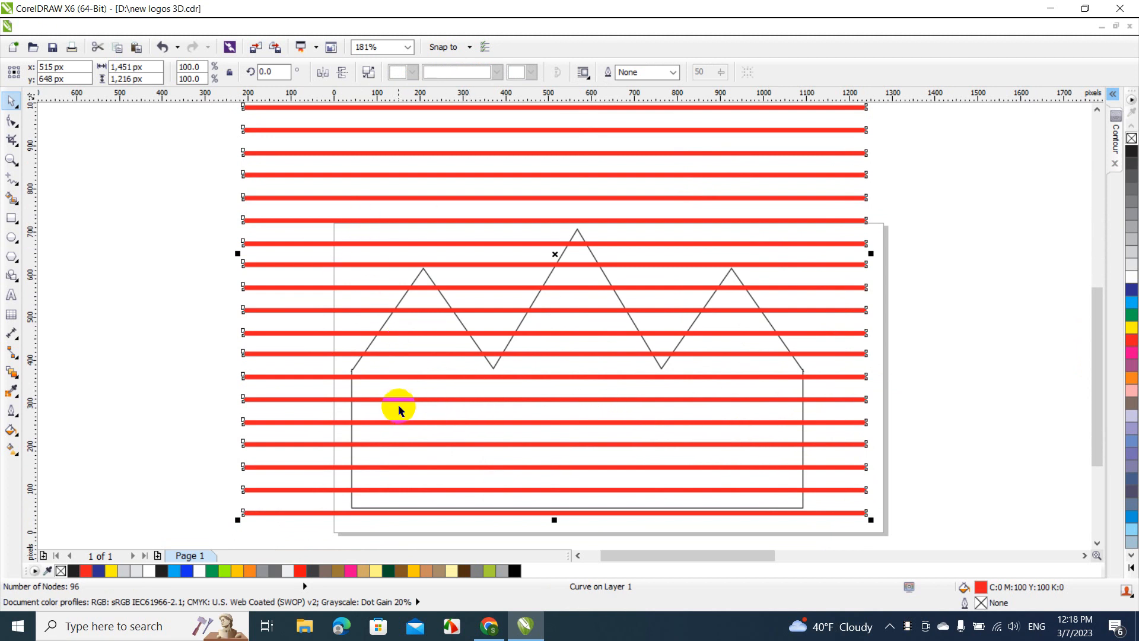
{"action": "left_click", "coordinate": [395, 389], "text": "shift"}
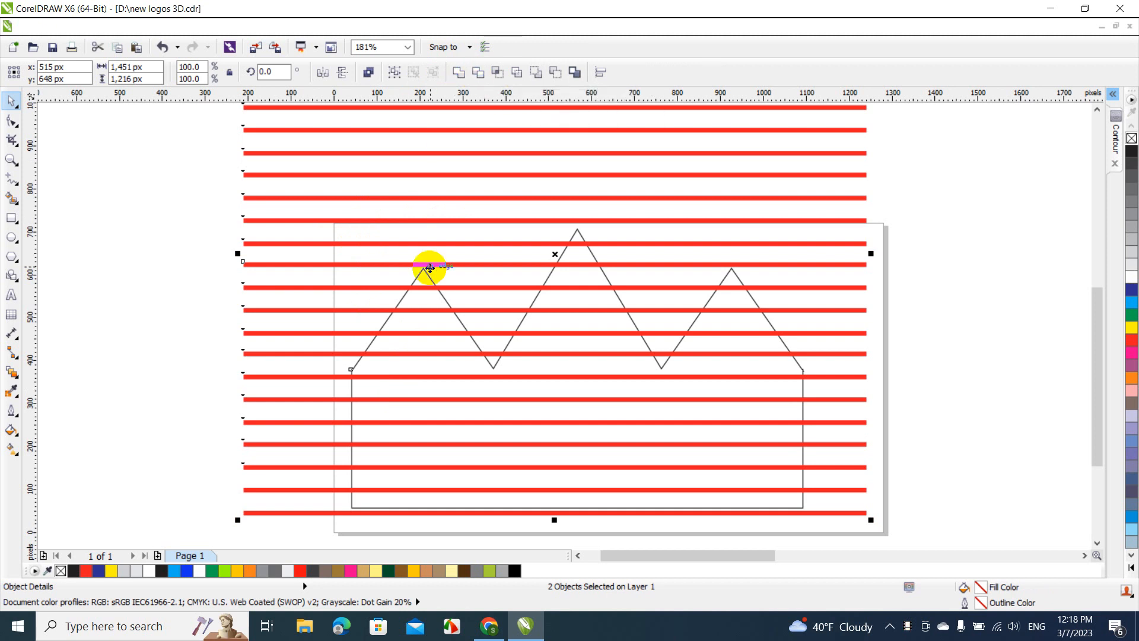
{"action": "left_click_drag", "start_coordinate": [456, 261], "coordinate": [456, 256]}
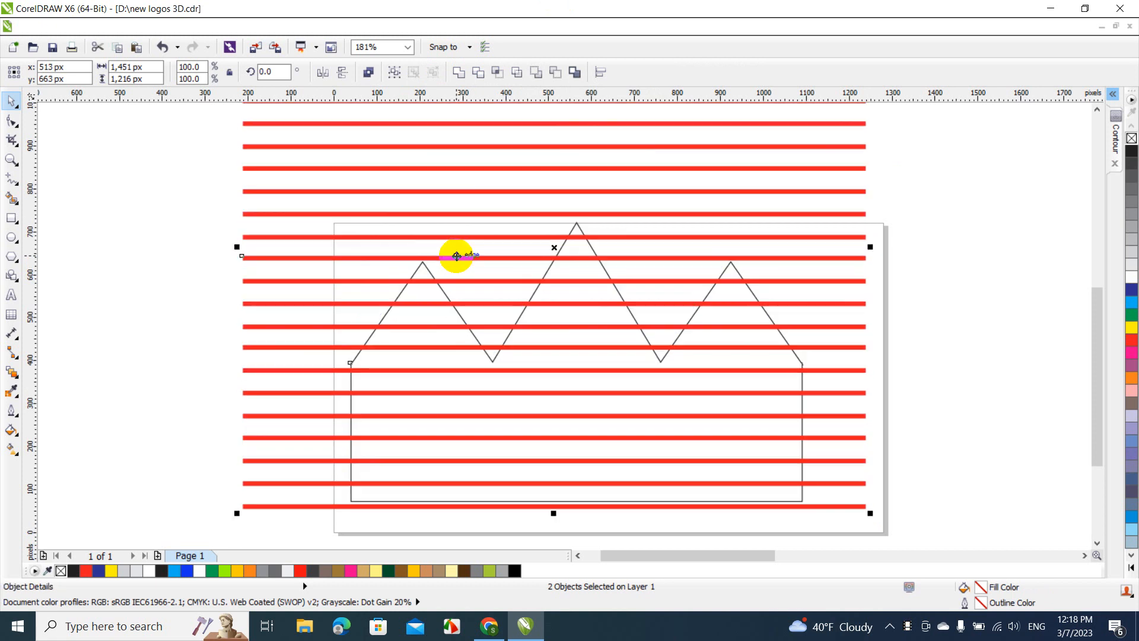
{"action": "left_click", "coordinate": [195, 306]}
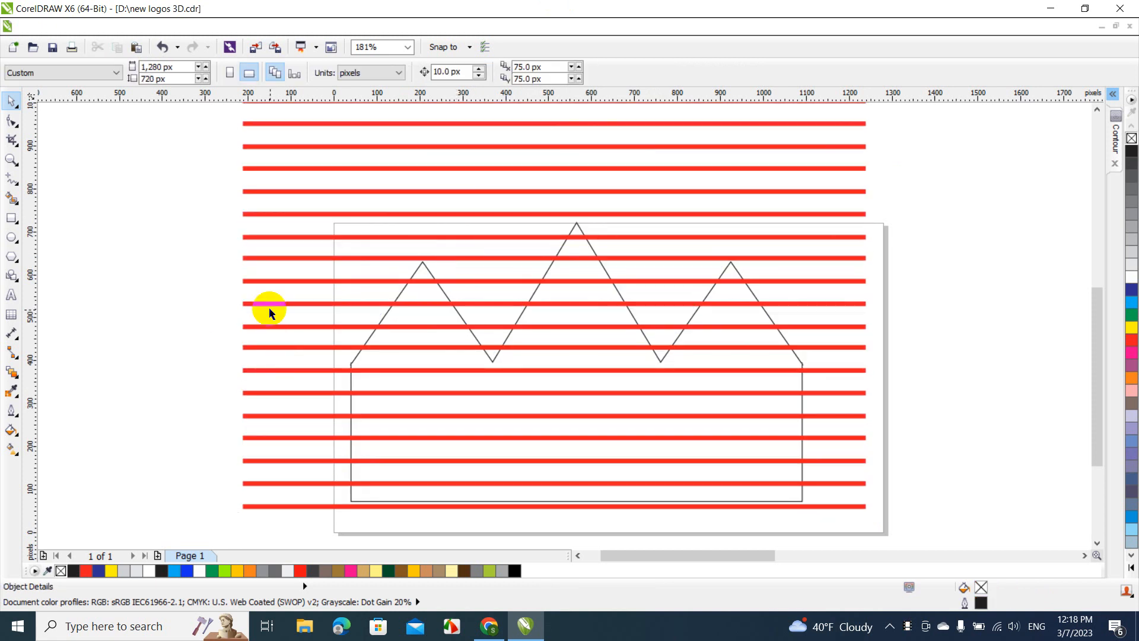
{"action": "left_click", "coordinate": [276, 305]}
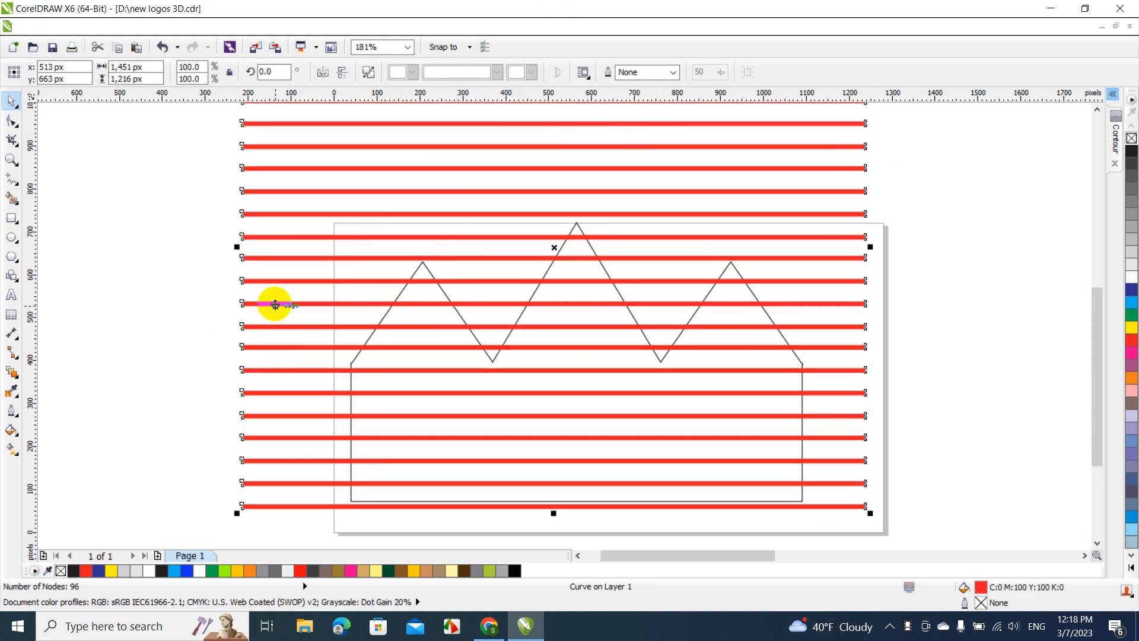
{"action": "left_click_drag", "start_coordinate": [275, 305], "coordinate": [275, 301]}
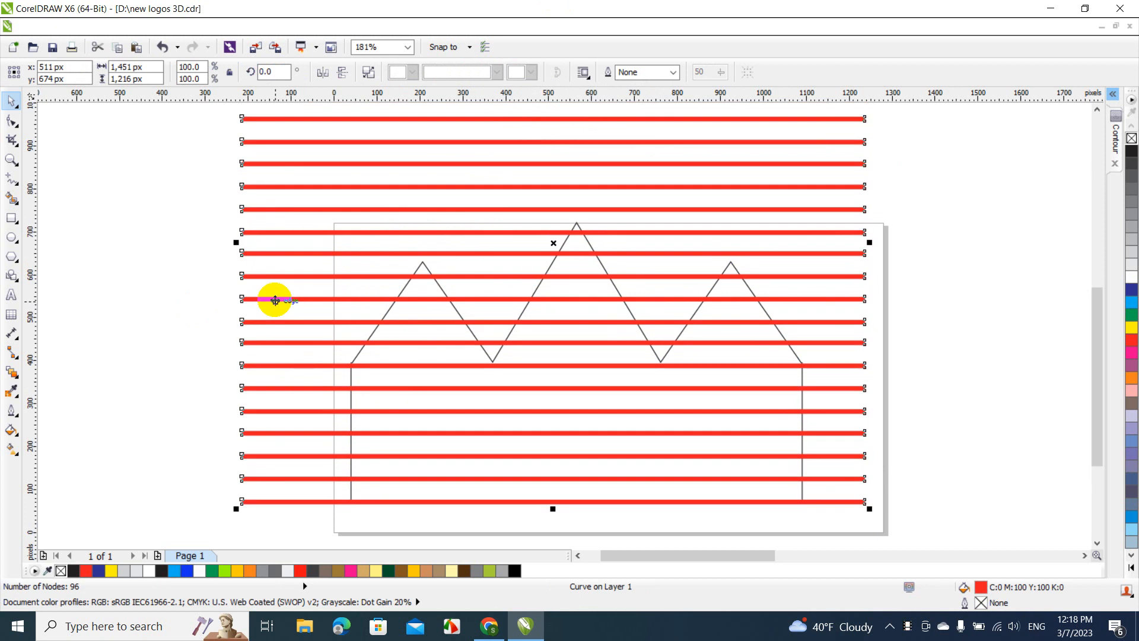
Trim the cabin outline with the red bars and delete the bars, leaving separate horizontal planks
{"action": "left_click", "coordinate": [411, 354], "text": "shift"}
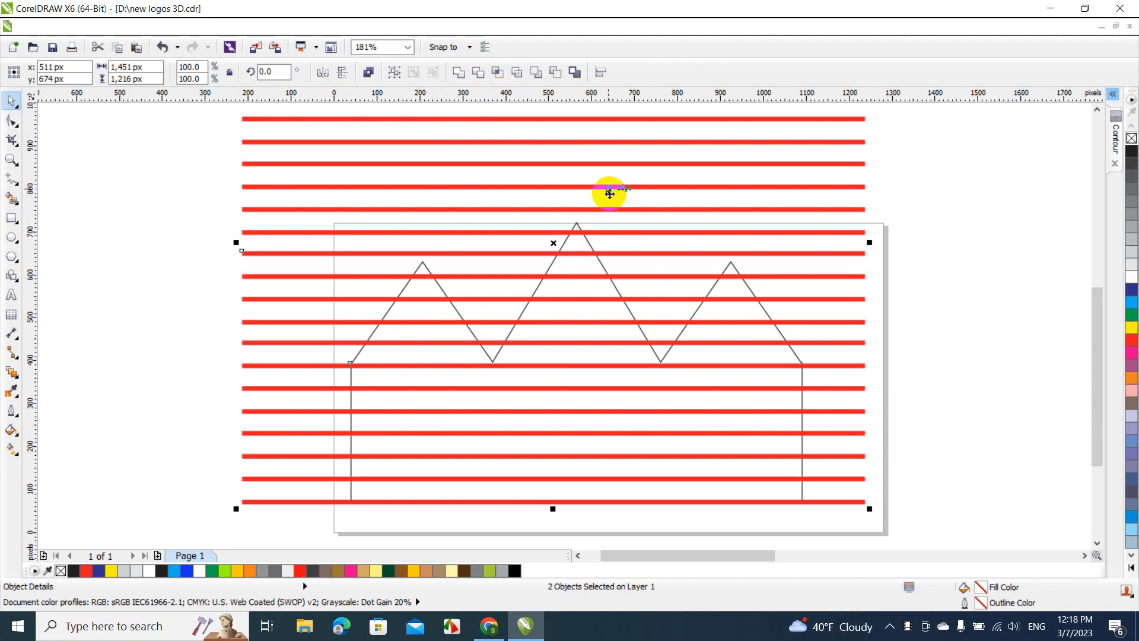
{"action": "left_click", "coordinate": [478, 71]}
{"action": "left_click", "coordinate": [267, 209]}
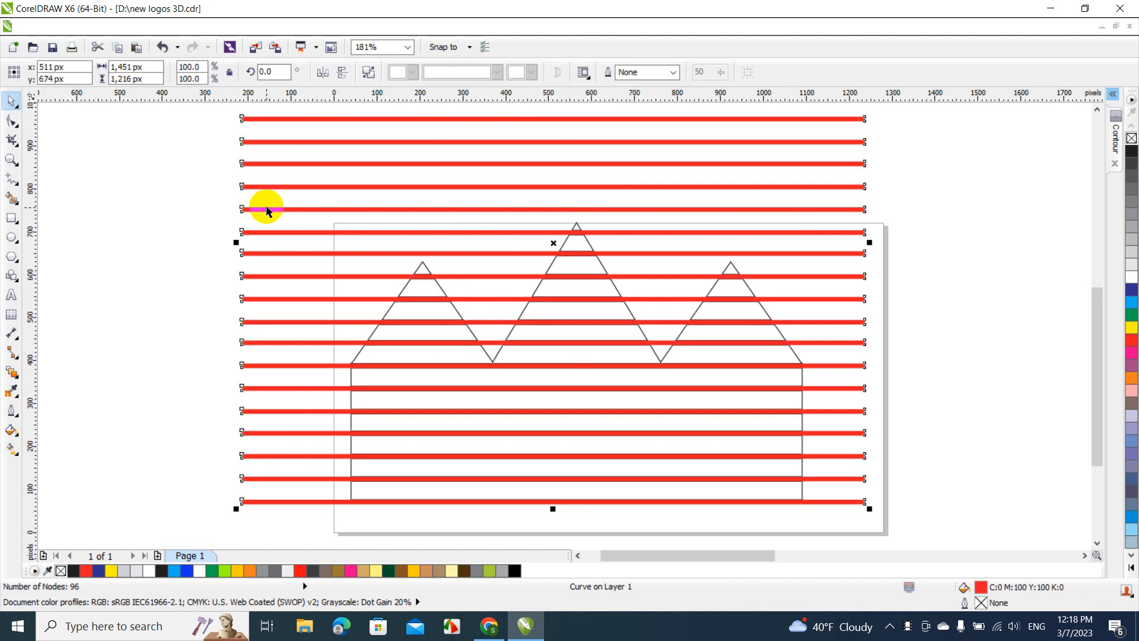
{"action": "key", "text": "Delete"}
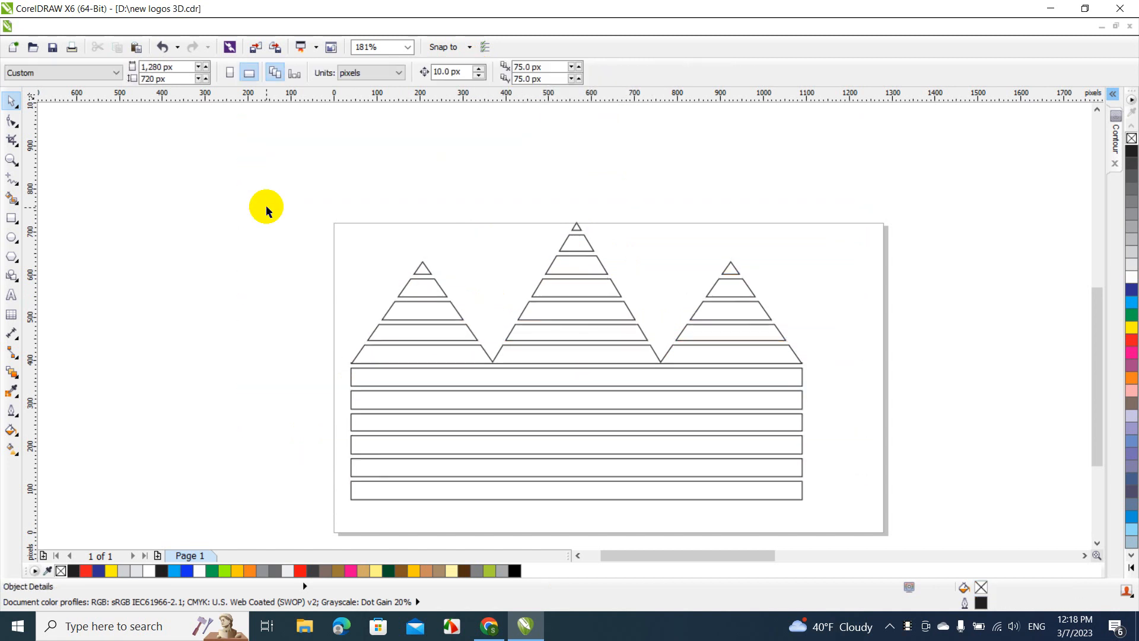
Fill the trimmed cabin planks with brown (C37 M63 Y100 K29)
{"action": "left_click", "coordinate": [420, 341]}
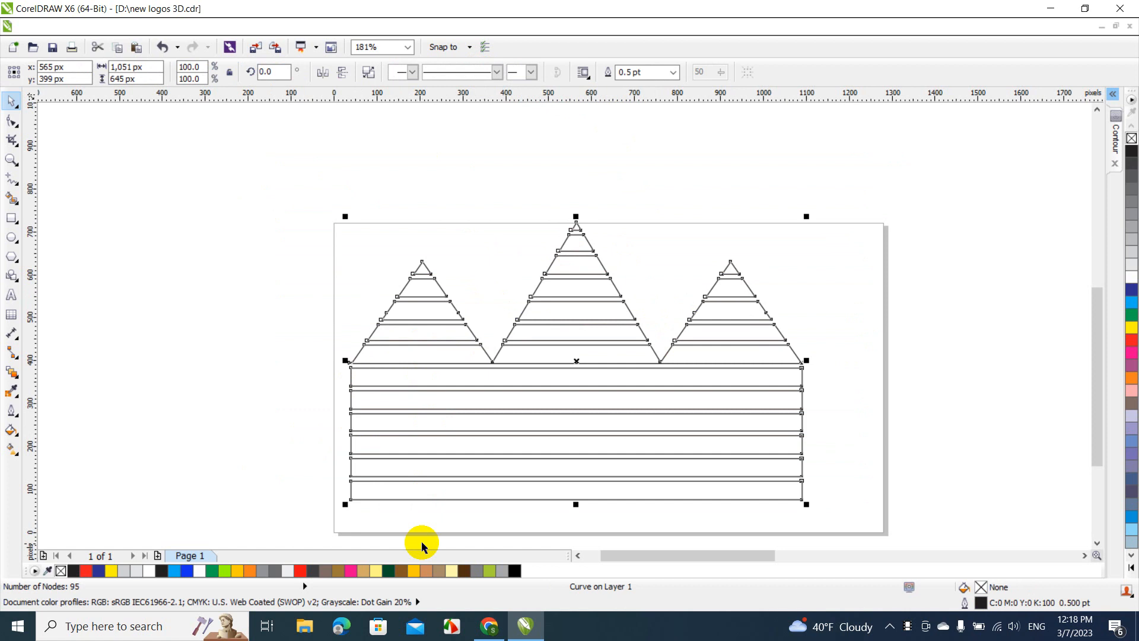
{"action": "left_click", "coordinate": [401, 571]}
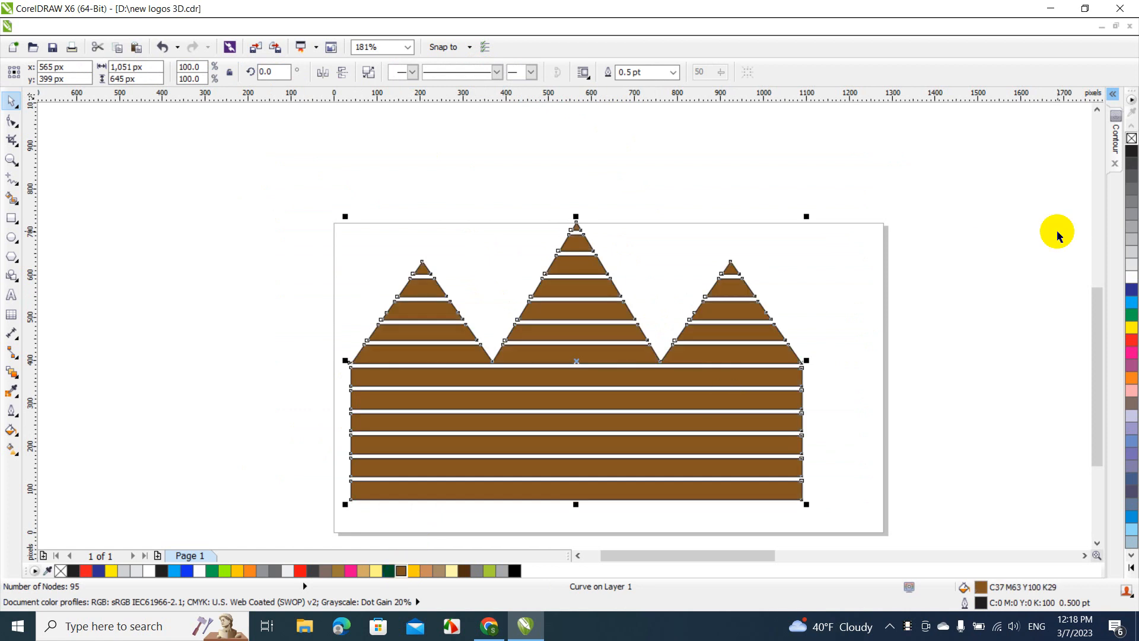
Remove the outline from the cabin planks and move the cabin right until it is roughly centred across the page
{"action": "right_click", "coordinate": [1132, 139]}
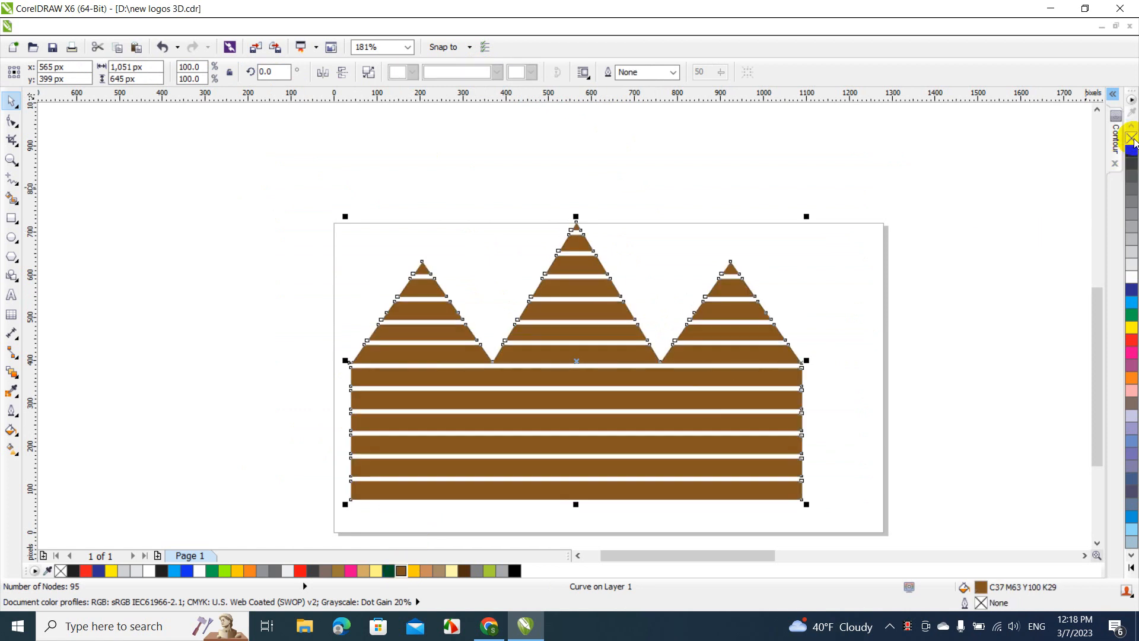
{"action": "left_click", "coordinate": [895, 384]}
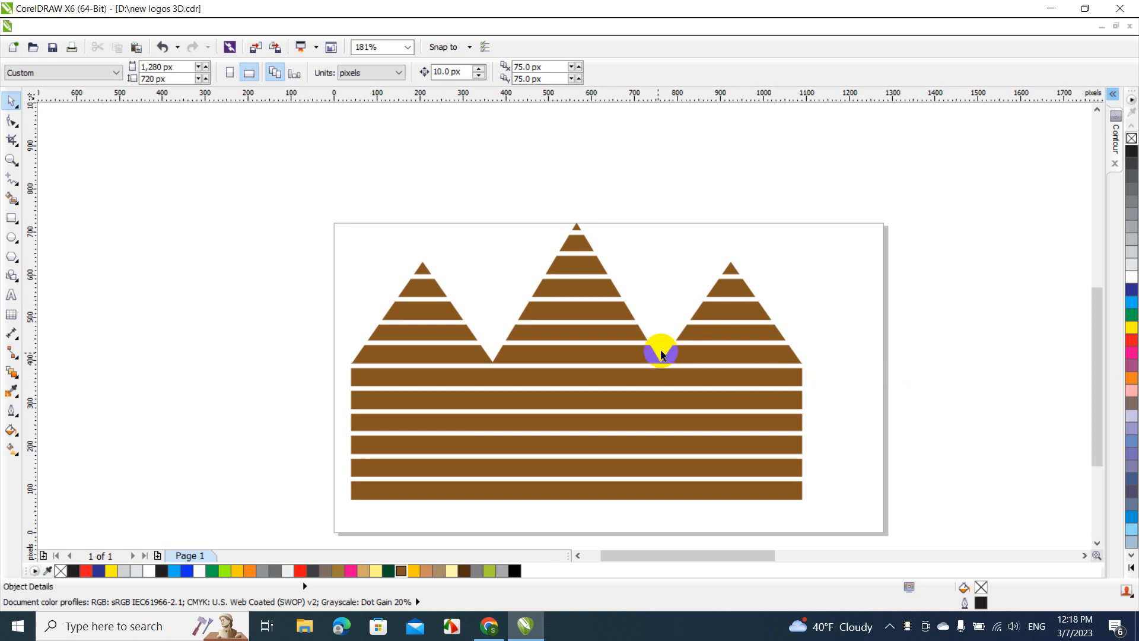
{"action": "left_click_drag", "start_coordinate": [625, 384], "coordinate": [659, 387]}
{"action": "left_click", "coordinate": [248, 372]}
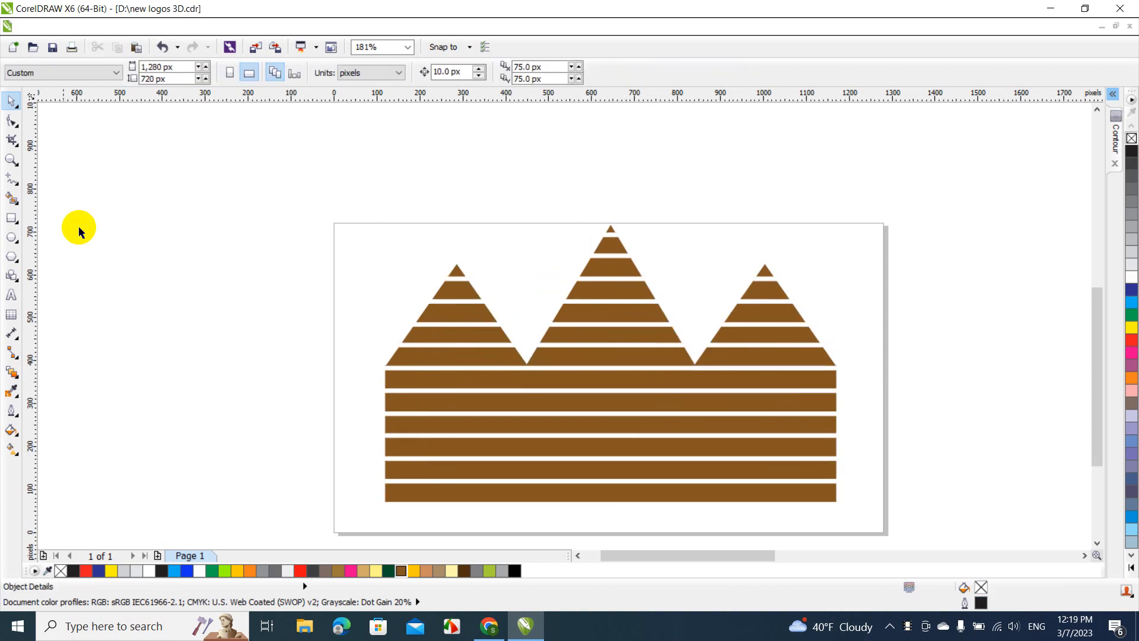
Trace the gable edges with a Bézier line from the cabin's left eave over all three peaks to just beyond the right eave
{"action": "left_click", "coordinate": [18, 189]}
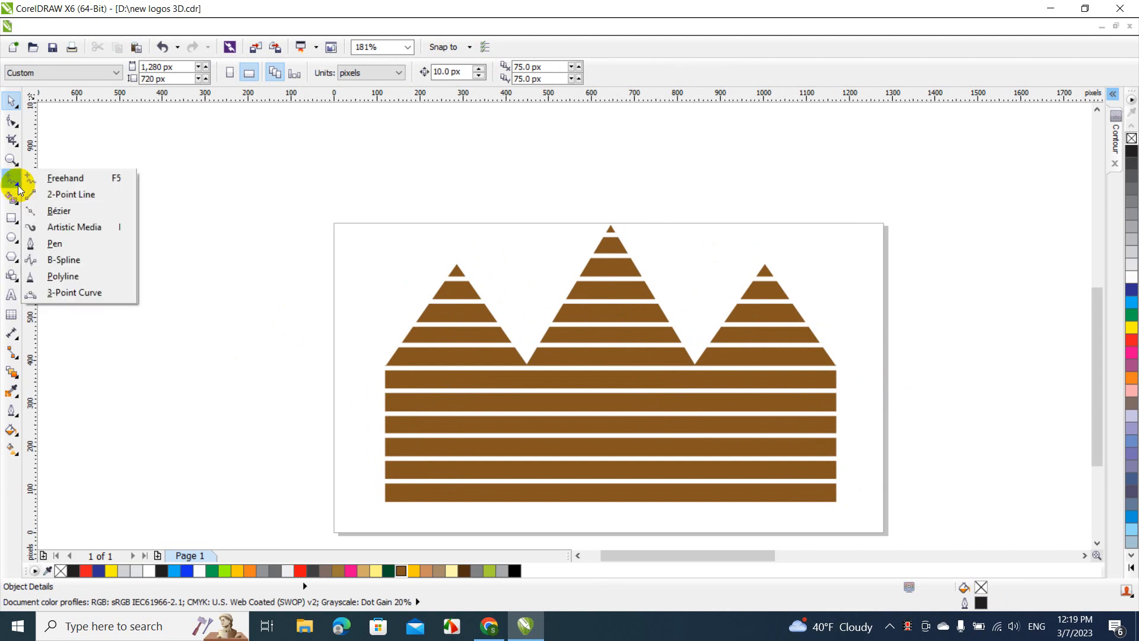
{"action": "left_click", "coordinate": [67, 212]}
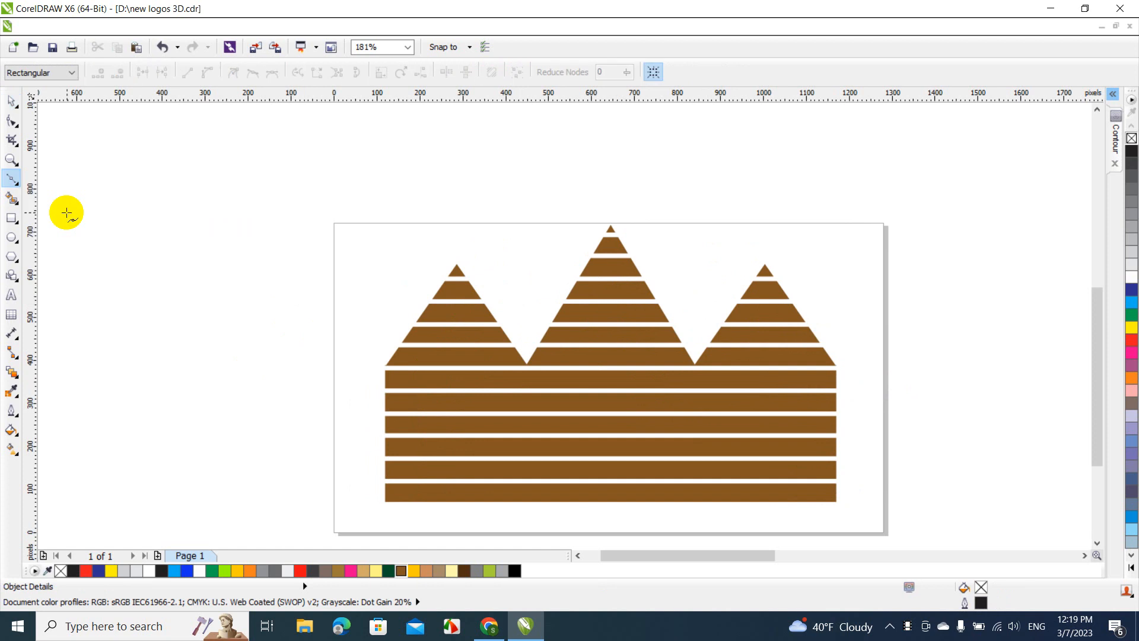
{"action": "left_click", "coordinate": [408, 48]}
{"action": "left_click", "coordinate": [372, 149]}
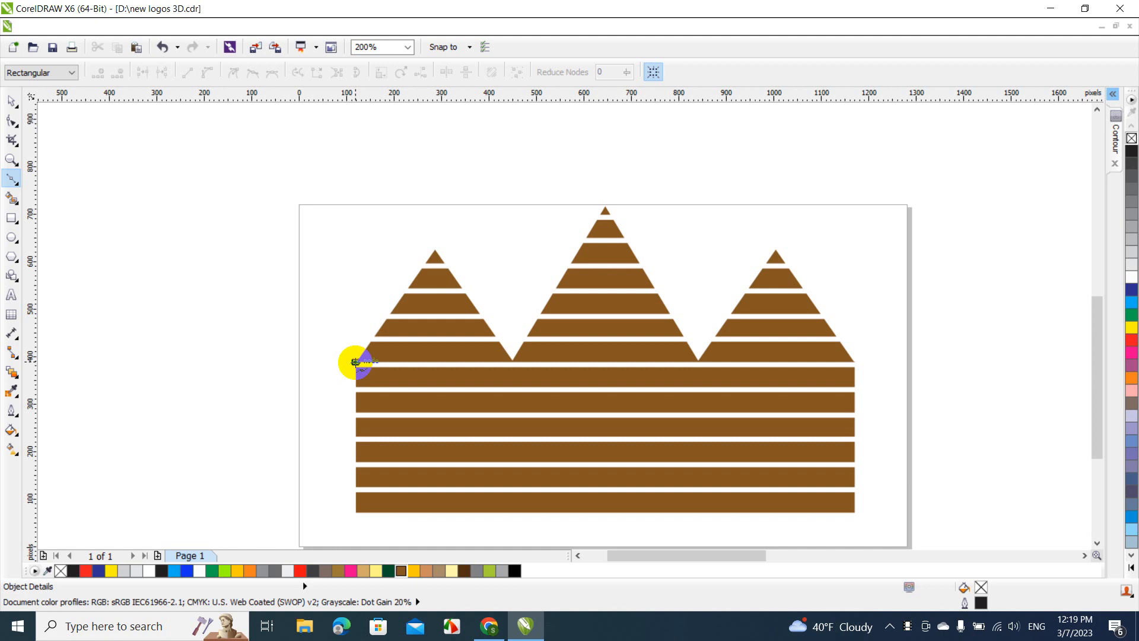
{"action": "left_click", "coordinate": [355, 361]}
{"action": "left_click", "coordinate": [434, 249]}
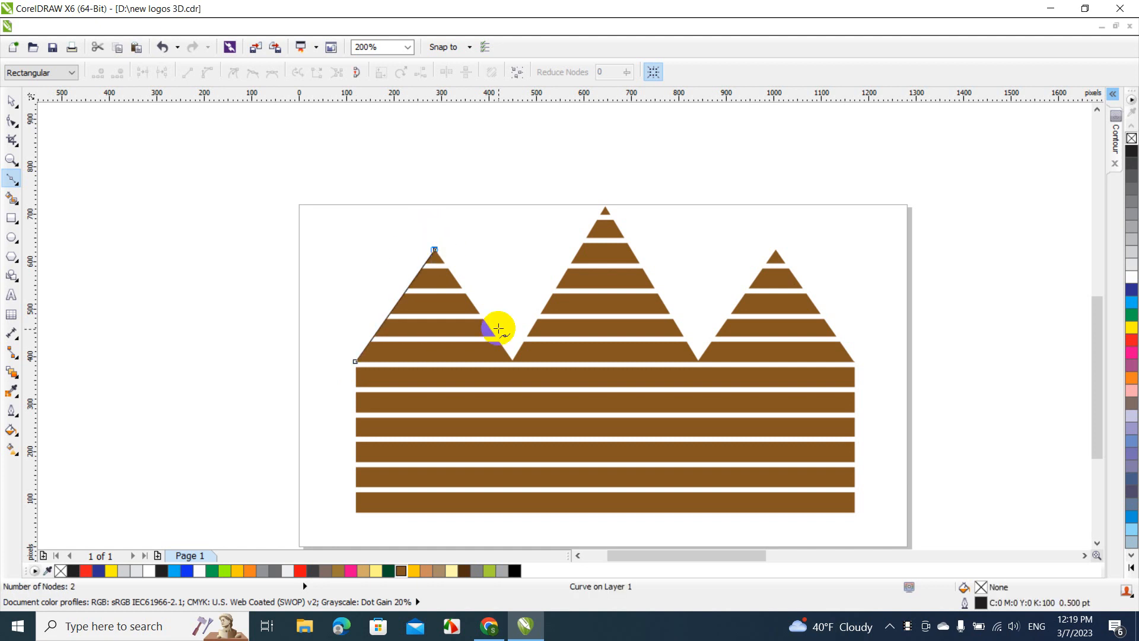
{"action": "left_click", "coordinate": [512, 360]}
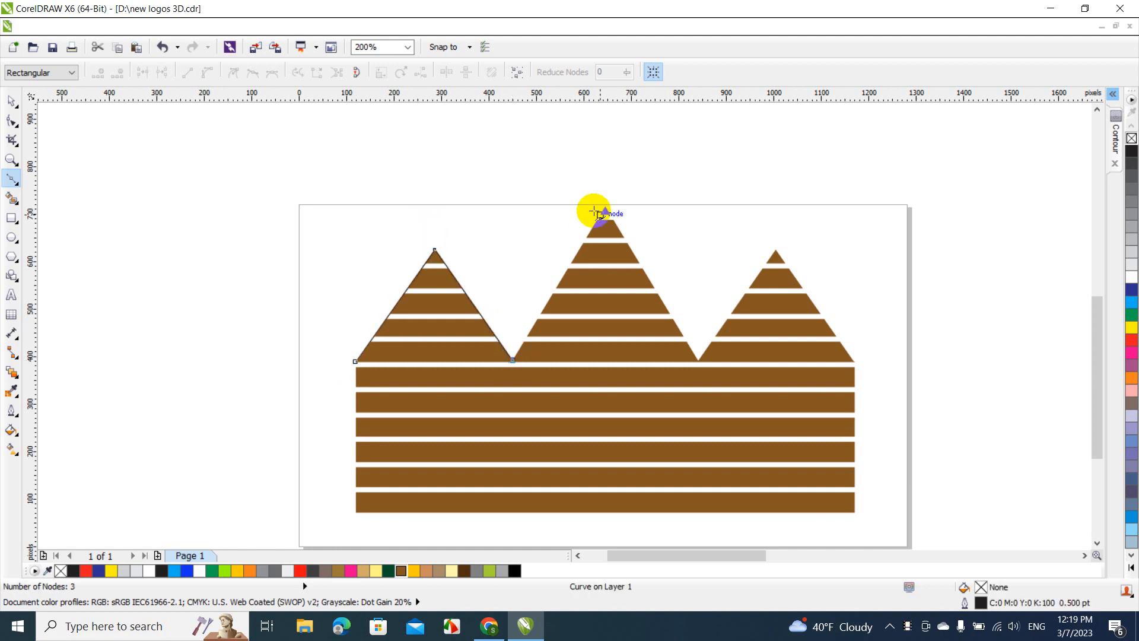
{"action": "left_click", "coordinate": [605, 205]}
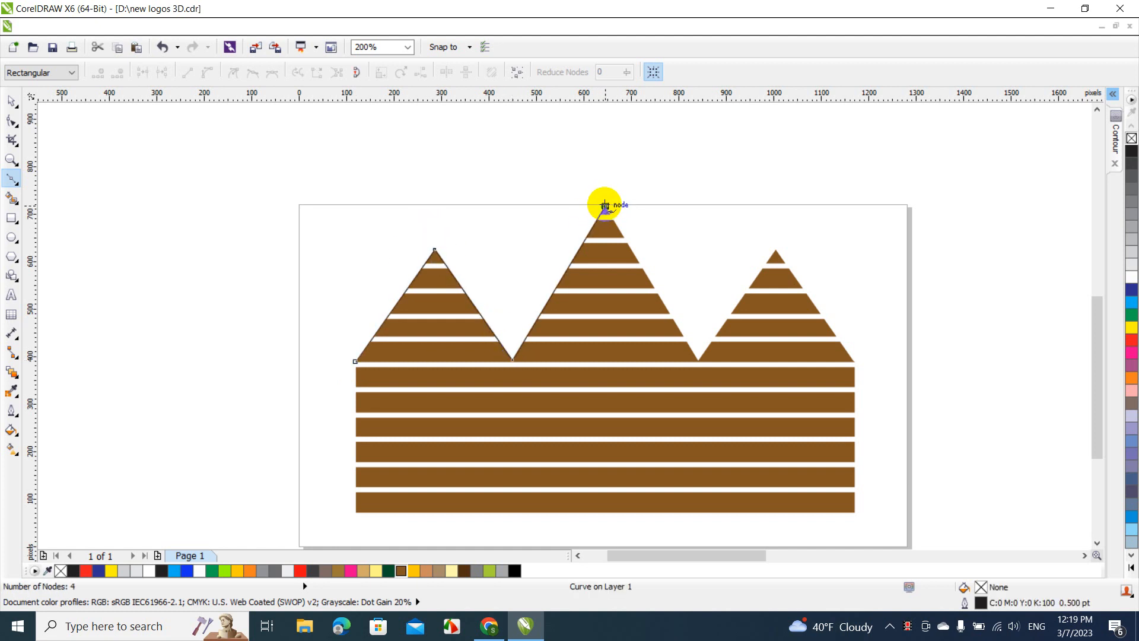
{"action": "left_click", "coordinate": [697, 360]}
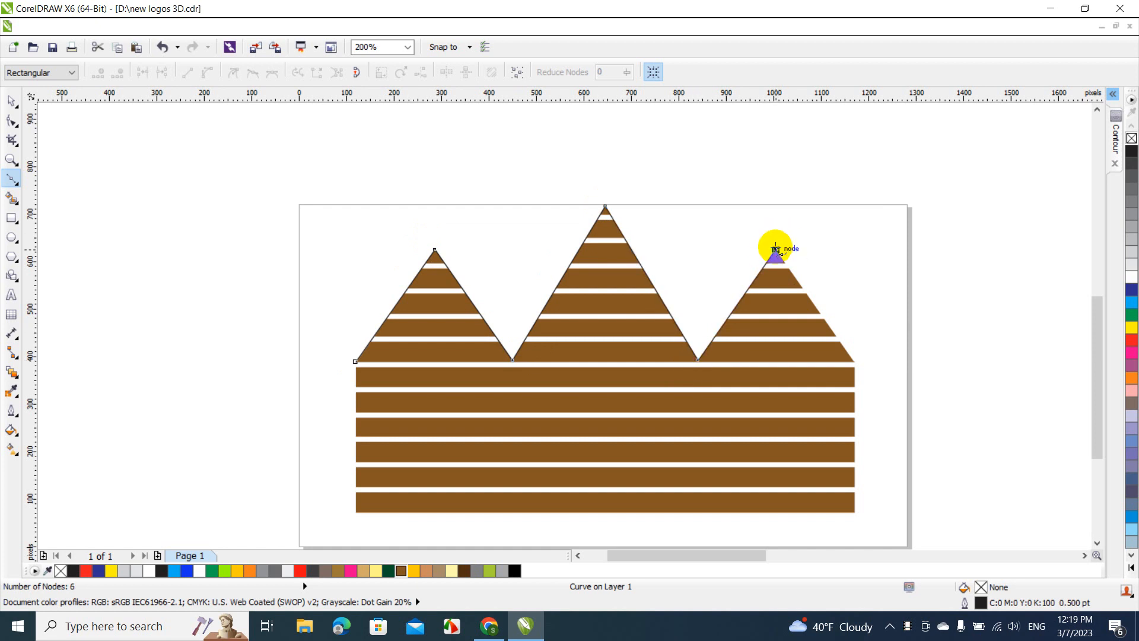
{"action": "left_click", "coordinate": [854, 360]}
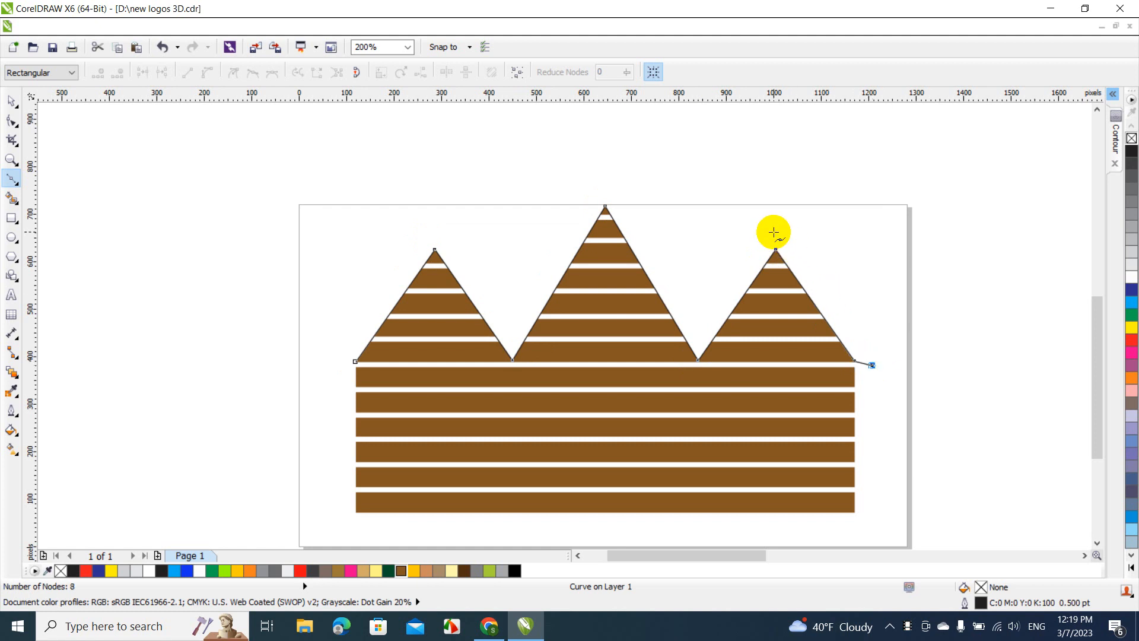
Close the Bézier roof shape with an upper edge running above the three peaks, with a shallow valley between each pair
{"action": "left_click", "coordinate": [774, 230]}
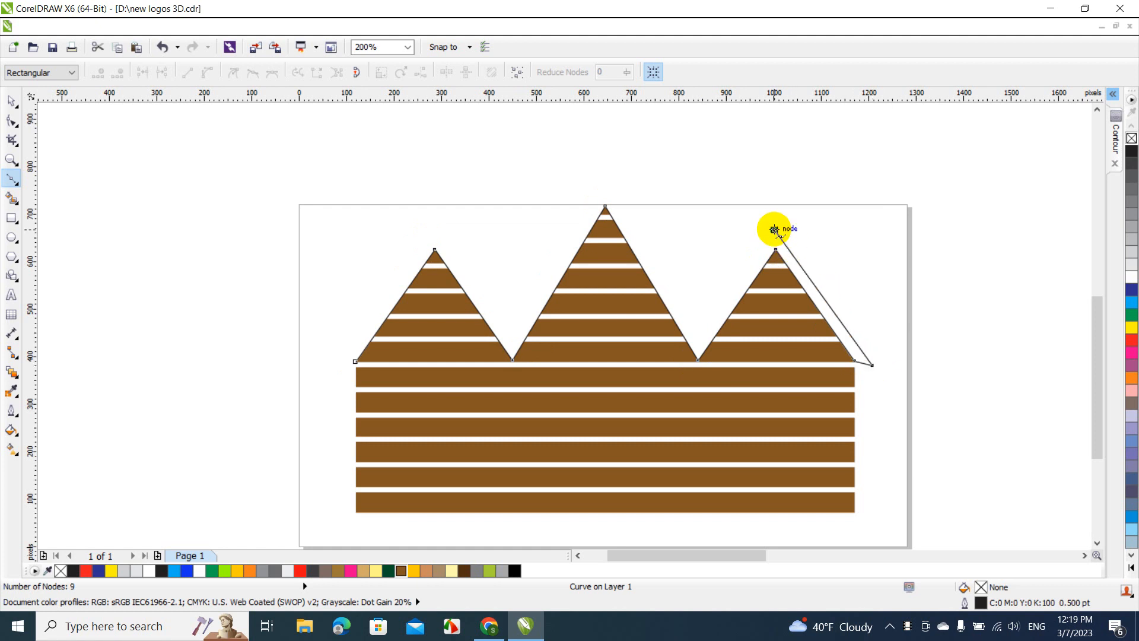
{"action": "left_click", "coordinate": [664, 277]}
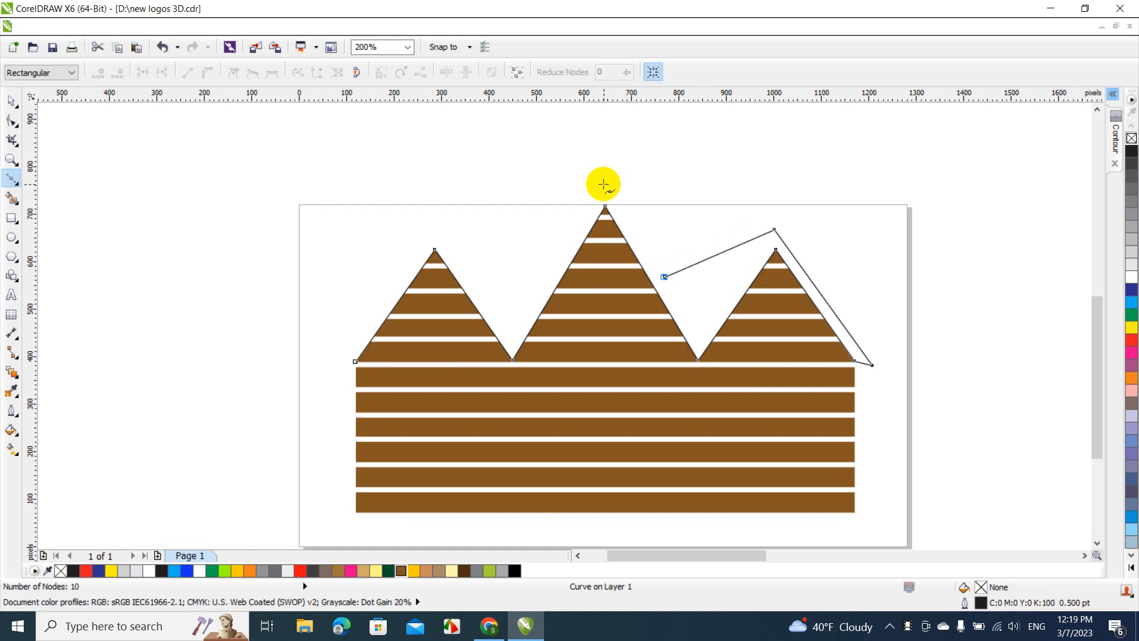
{"action": "left_click", "coordinate": [604, 185]}
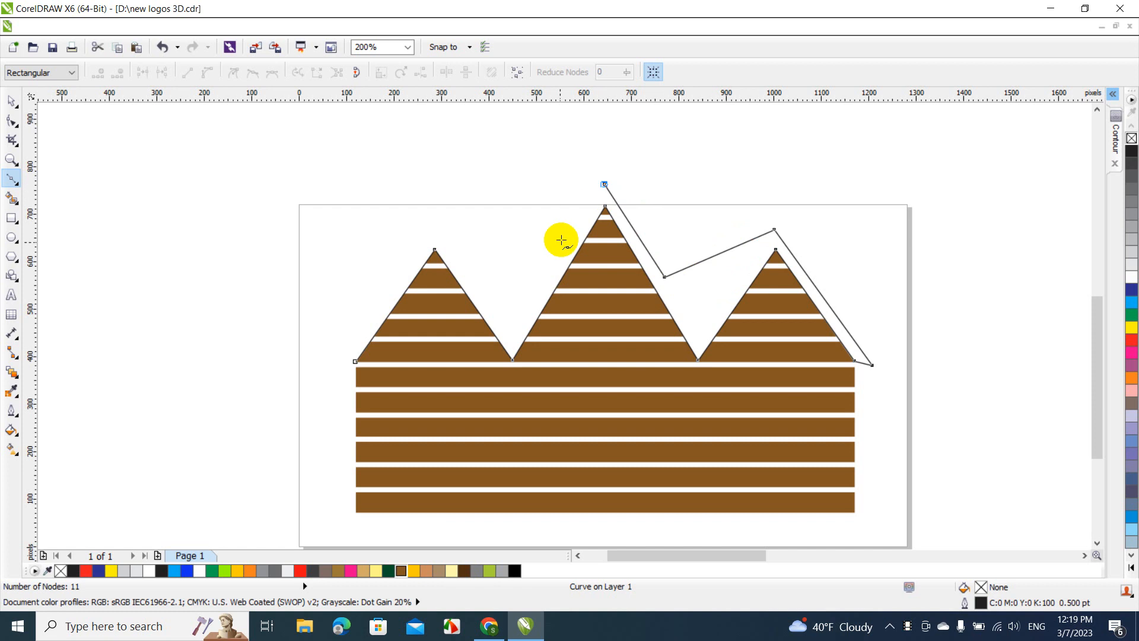
{"action": "left_click", "coordinate": [547, 268]}
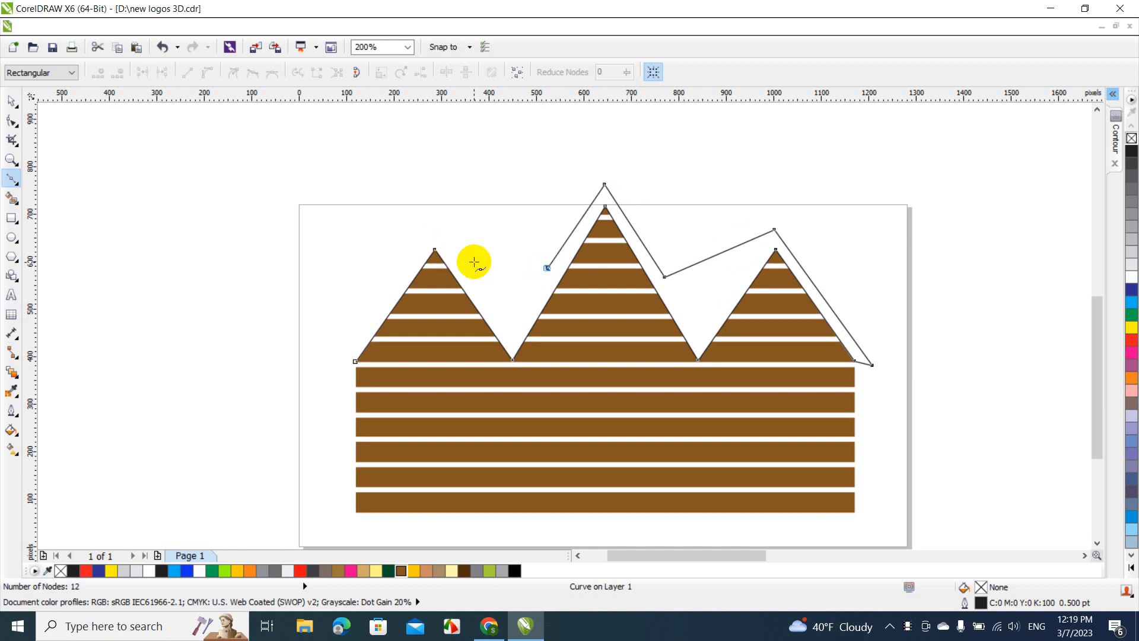
{"action": "left_click", "coordinate": [434, 230]}
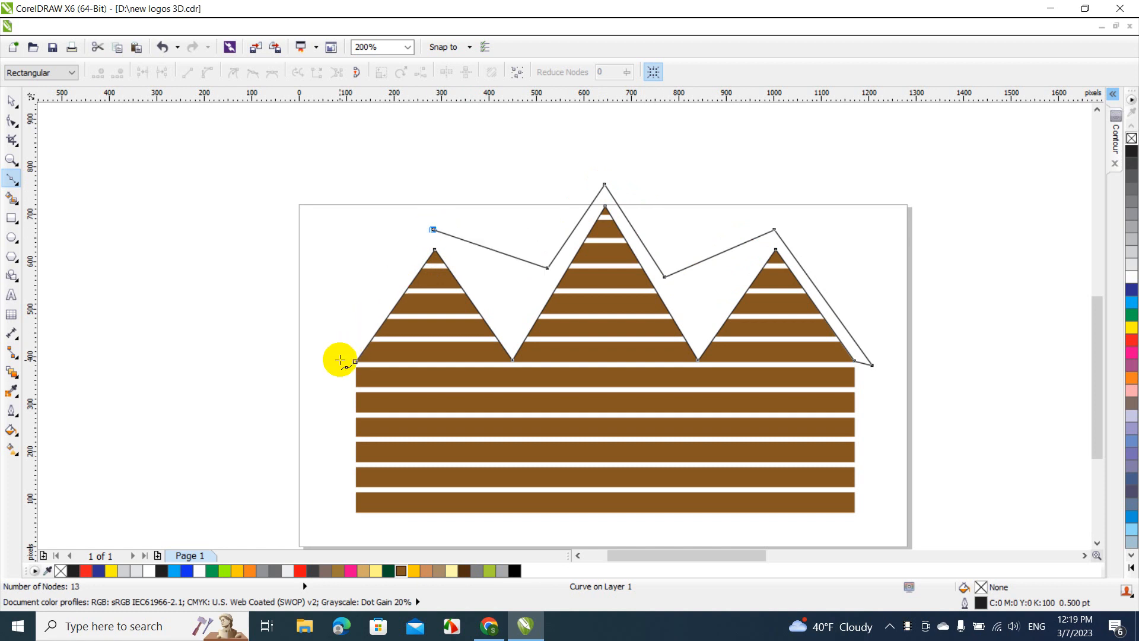
{"action": "left_click", "coordinate": [339, 360]}
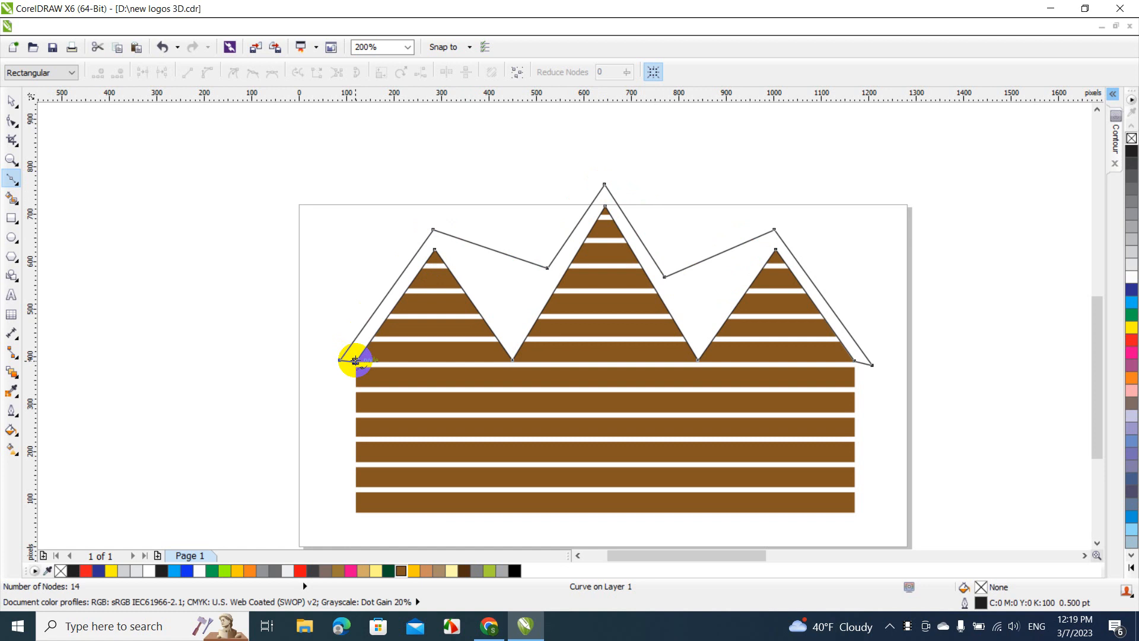
{"action": "left_click", "coordinate": [9, 104]}
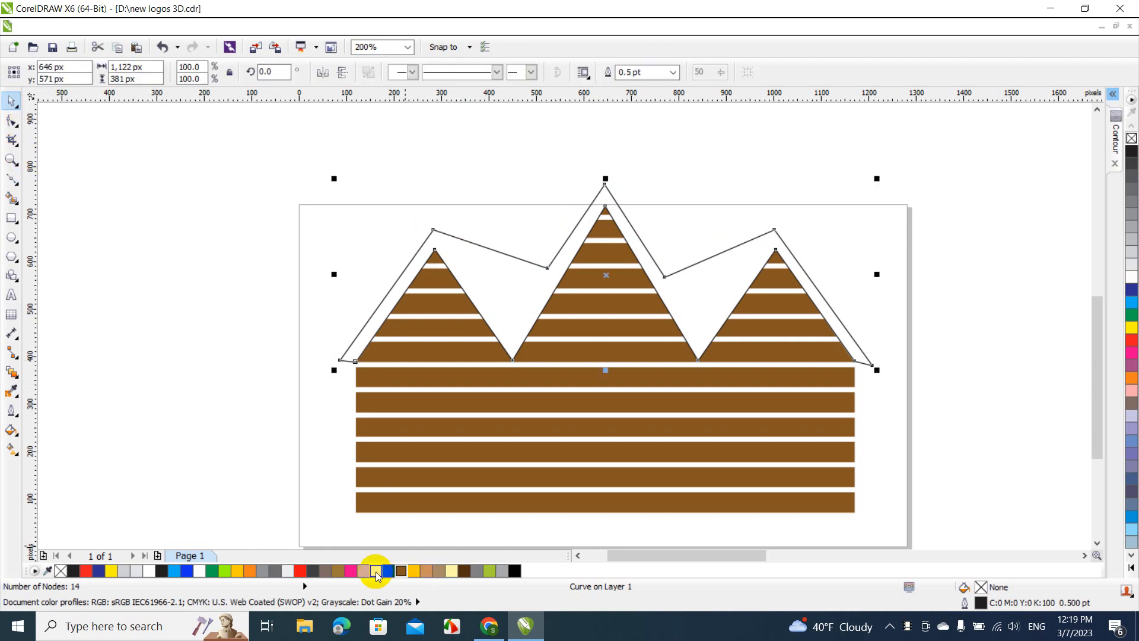
Fill the roof shape with Chalk and remove its outline
{"action": "left_click", "coordinate": [364, 570]}
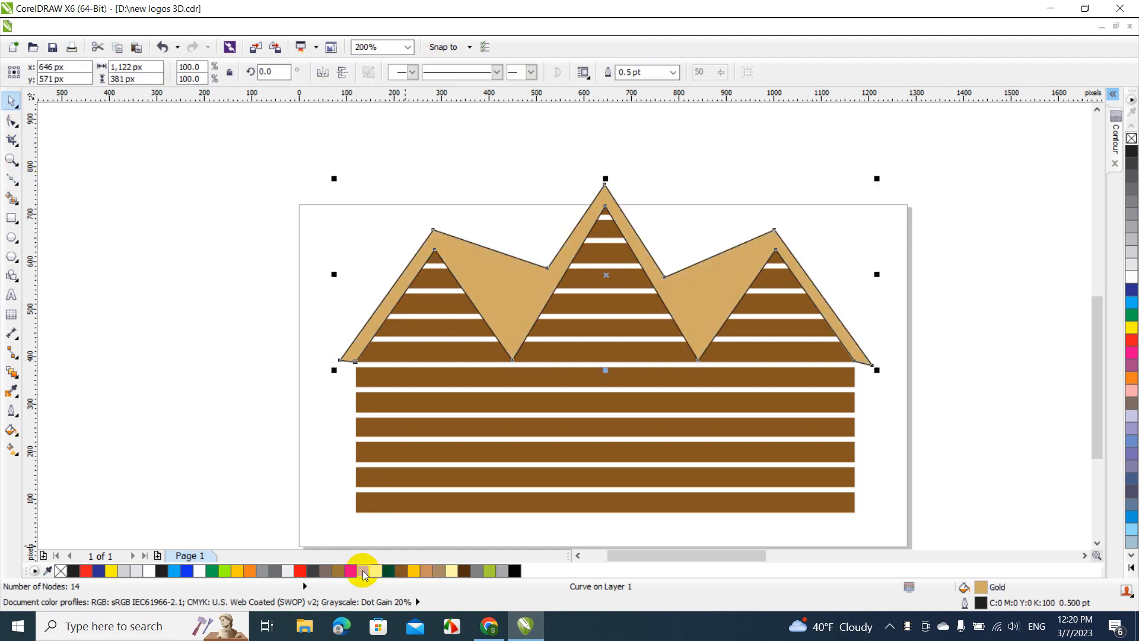
{"action": "left_click", "coordinate": [451, 570]}
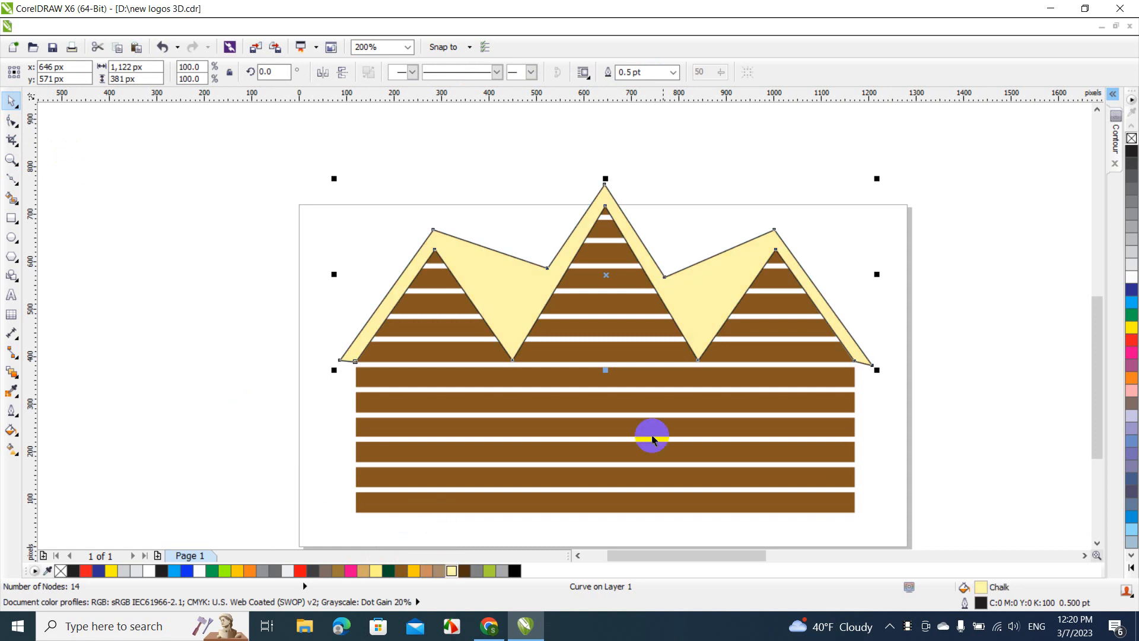
{"action": "right_click", "coordinate": [1131, 138]}
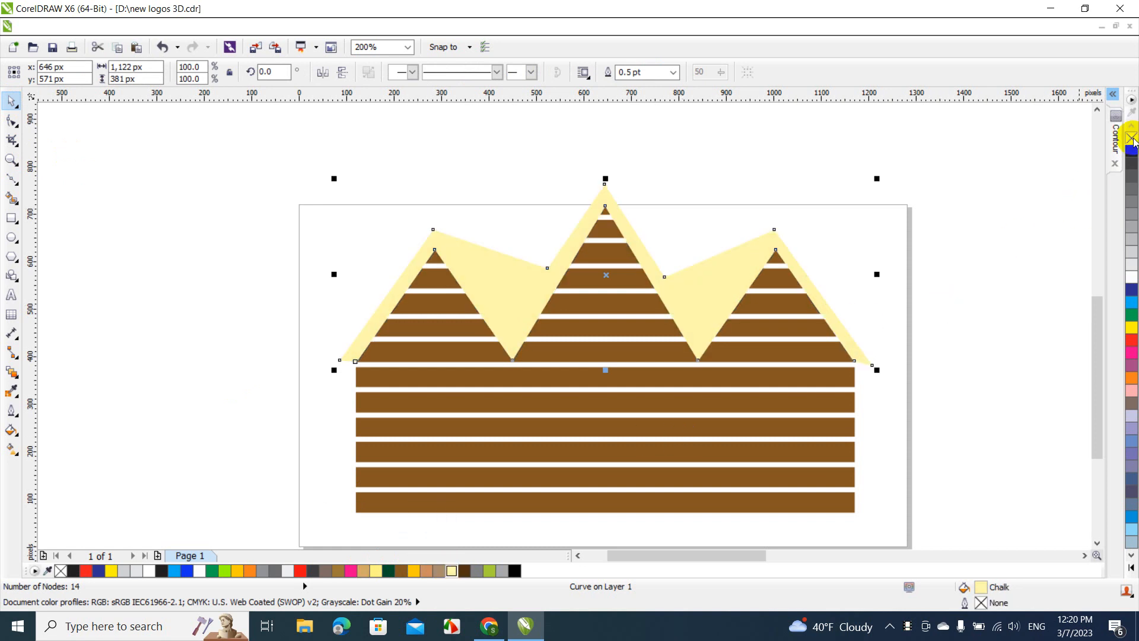
{"action": "left_click", "coordinate": [892, 224]}
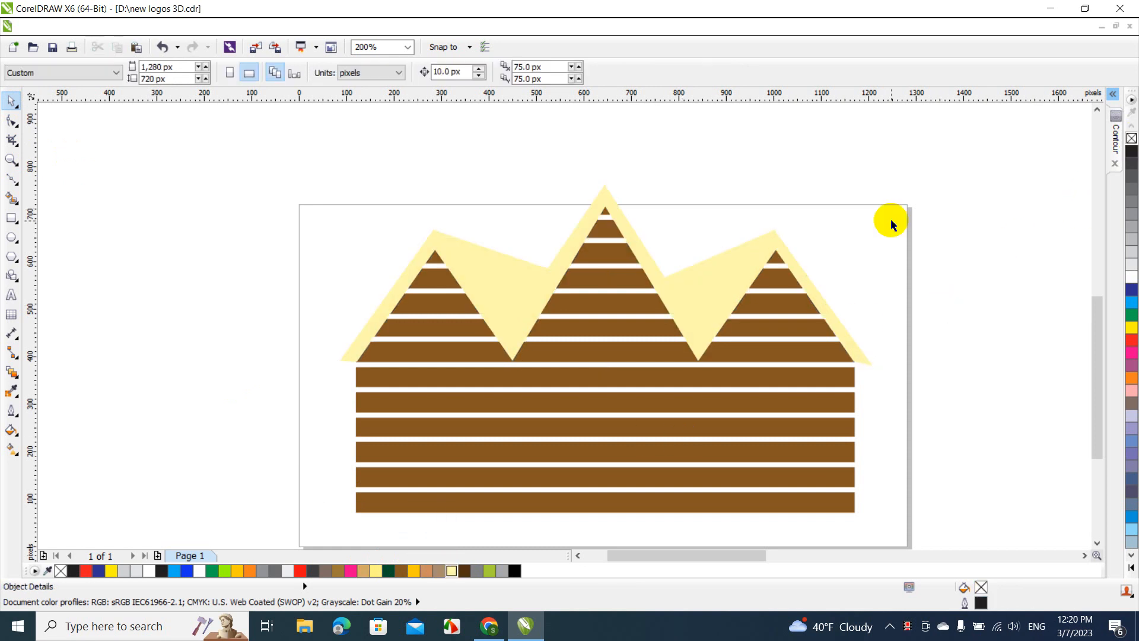
Raise the roof about 16 px to leave a gap above the planks, and centre it horizontally with the cabin
{"action": "left_click", "coordinate": [700, 311]}
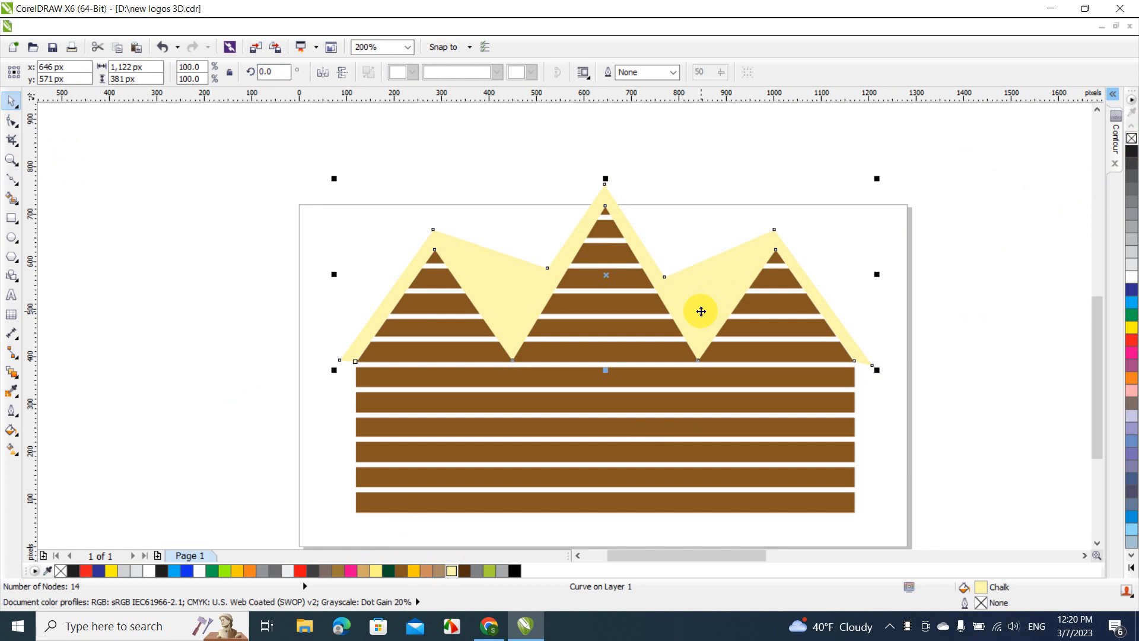
{"action": "left_click_drag", "start_coordinate": [701, 311], "coordinate": [699, 303]}
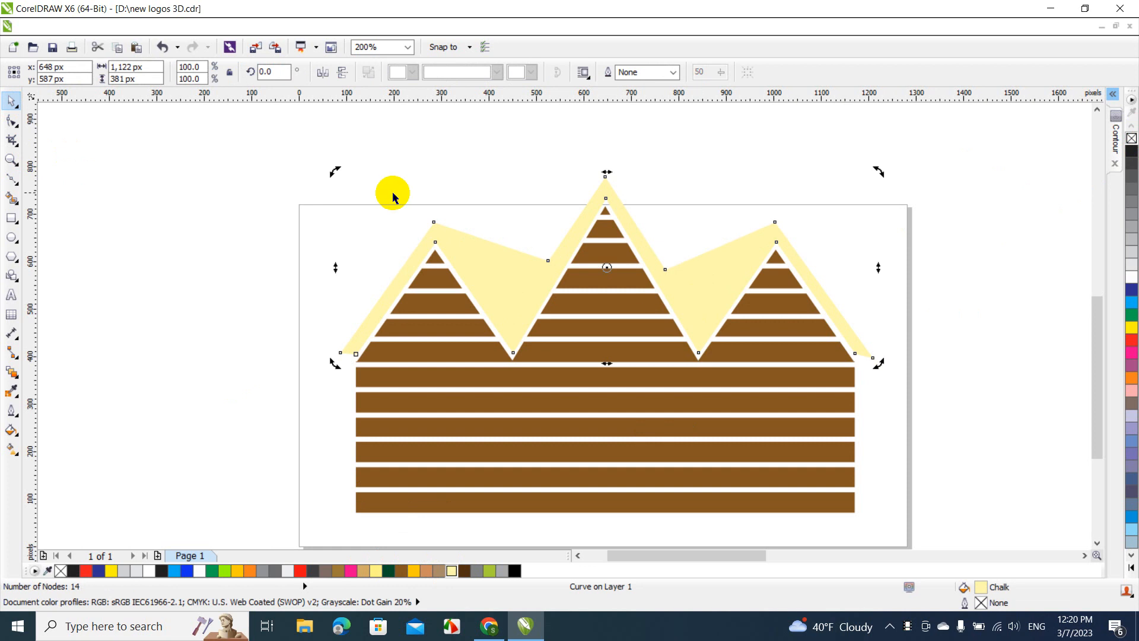
{"action": "left_click", "coordinate": [283, 148]}
{"action": "left_click_drag", "start_coordinate": [283, 148], "coordinate": [880, 501]}
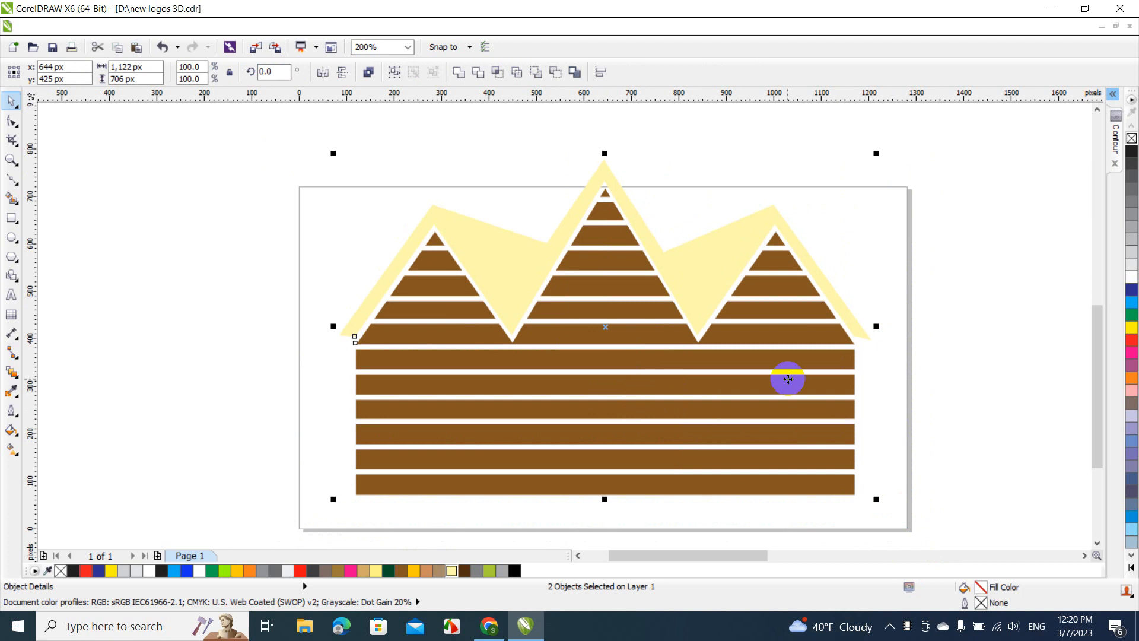
{"action": "left_click", "coordinate": [738, 201]}
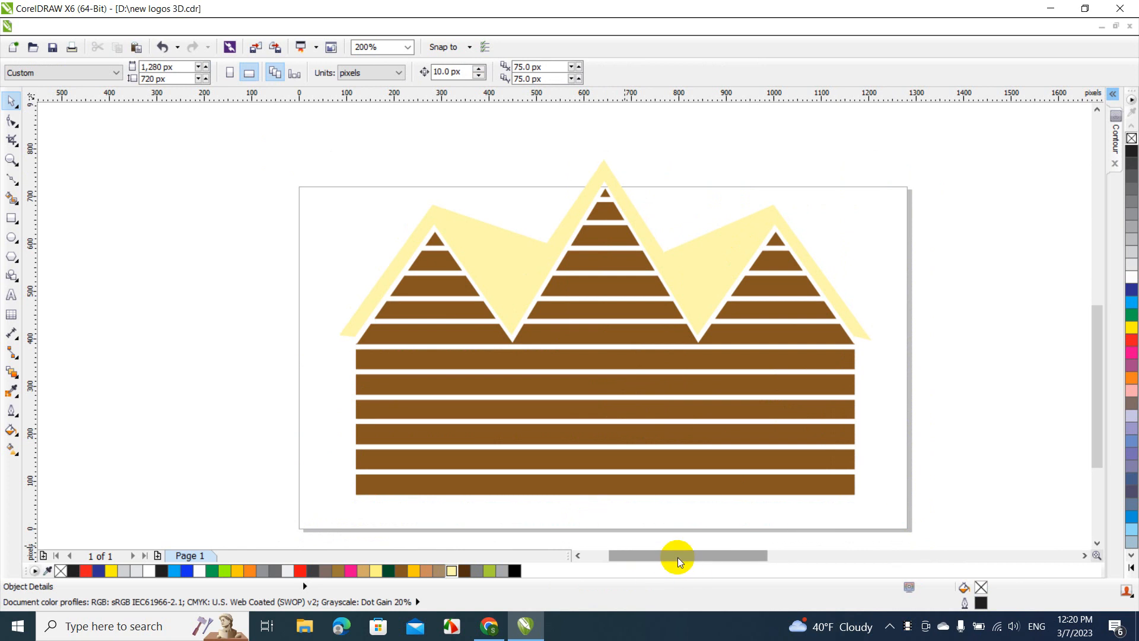
Draw a rectangle of about 200 × 192 px in the empty area left of the page
{"action": "mouse_move", "coordinate": [678, 557]}
{"action": "left_mouse_down"}
{"action": "mouse_move", "coordinate": [797, 563]}
{"action": "mouse_move", "coordinate": [666, 553]}
{"action": "left_mouse_up"}
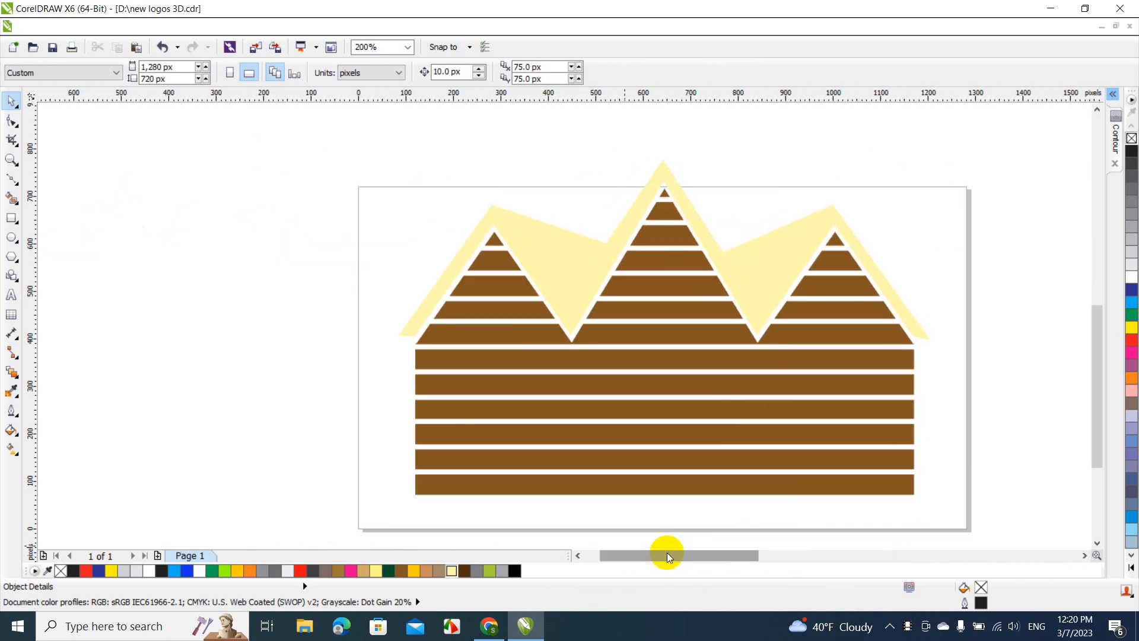
{"action": "left_click", "coordinate": [7, 219]}
{"action": "left_click_drag", "start_coordinate": [219, 247], "coordinate": [314, 339]}
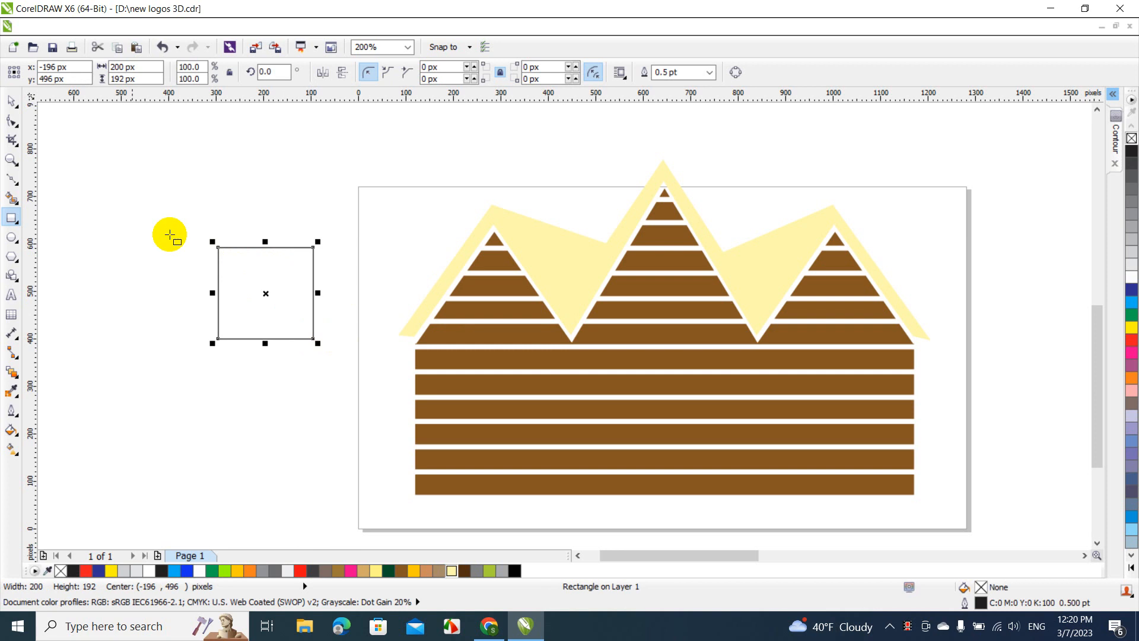
{"action": "left_click", "coordinate": [6, 102]}
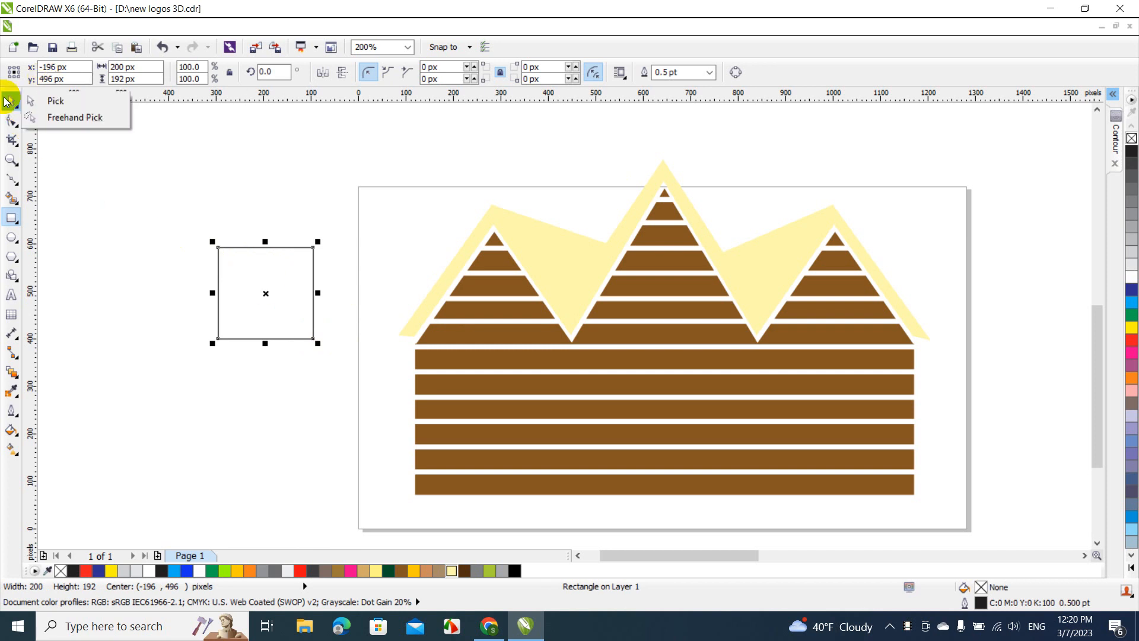
{"action": "left_click", "coordinate": [6, 102]}
Shrink the rectangle to about 133 × 128 px, centred beneath the cabin's left peak, and fill it with black
{"action": "left_click_drag", "start_coordinate": [278, 272], "coordinate": [542, 369]}
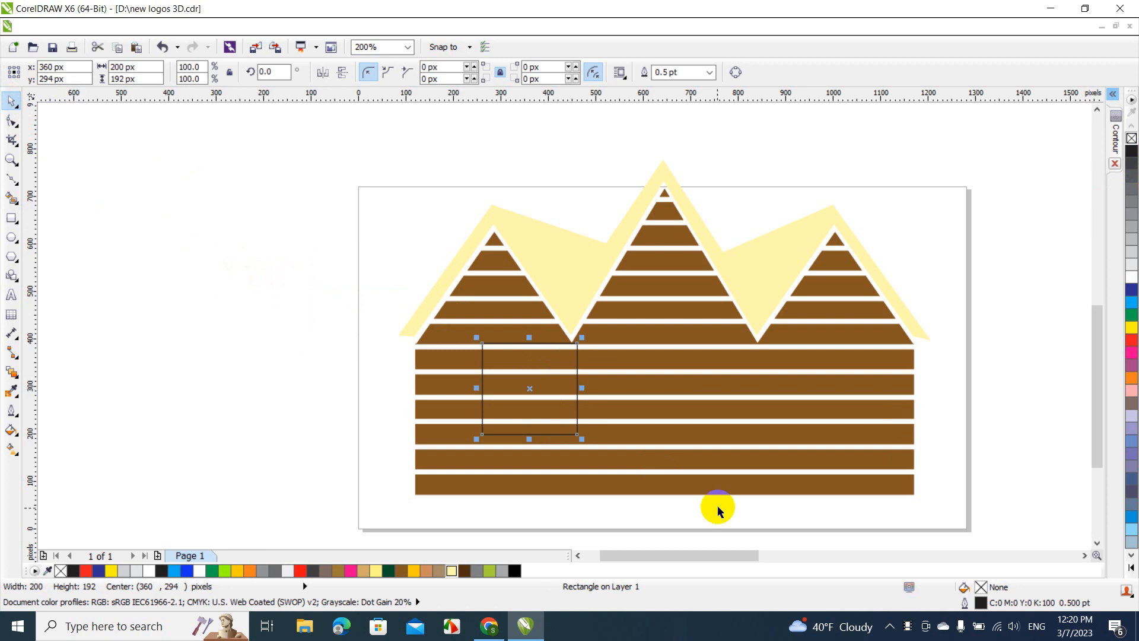
{"action": "left_click_drag", "start_coordinate": [581, 438], "coordinate": [495, 314]}
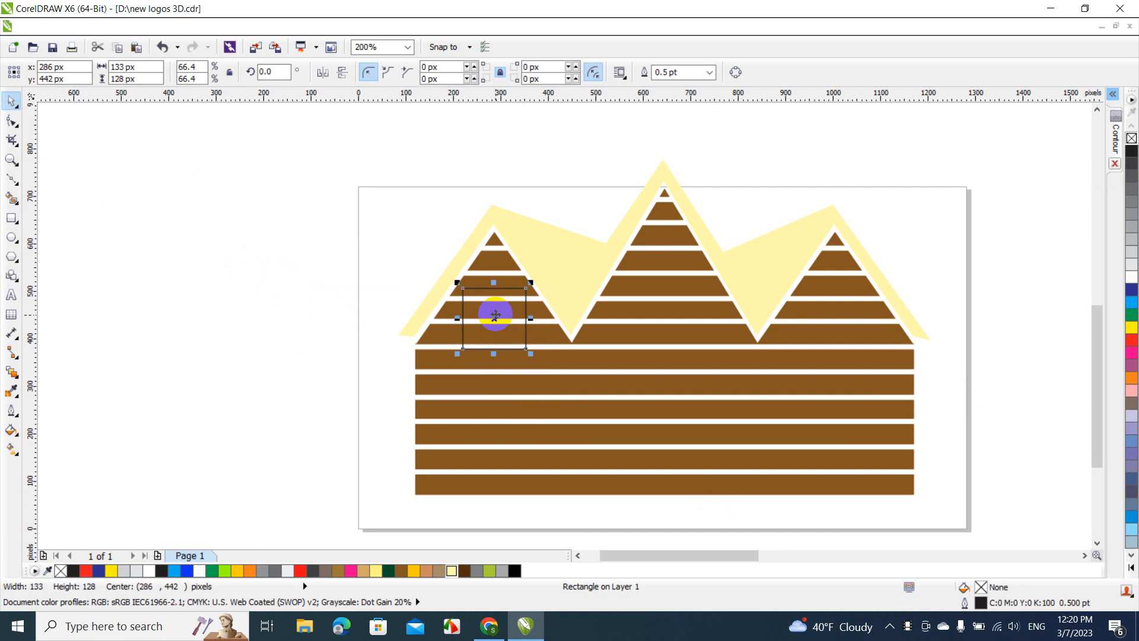
{"action": "left_click", "coordinate": [1132, 153]}
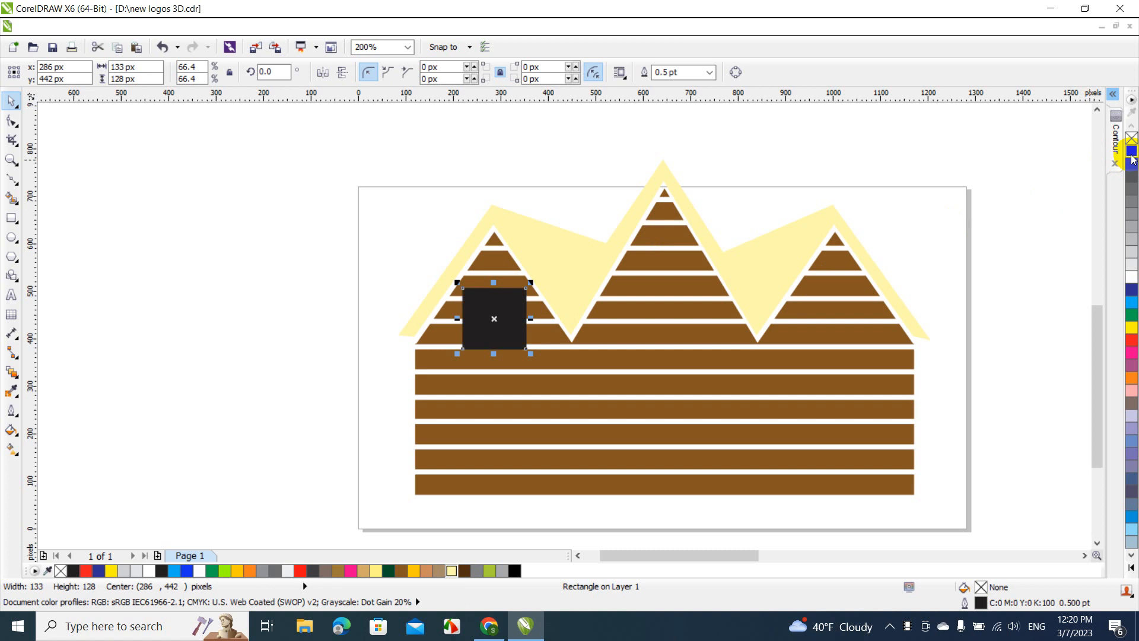
{"action": "left_click", "coordinate": [1045, 183]}
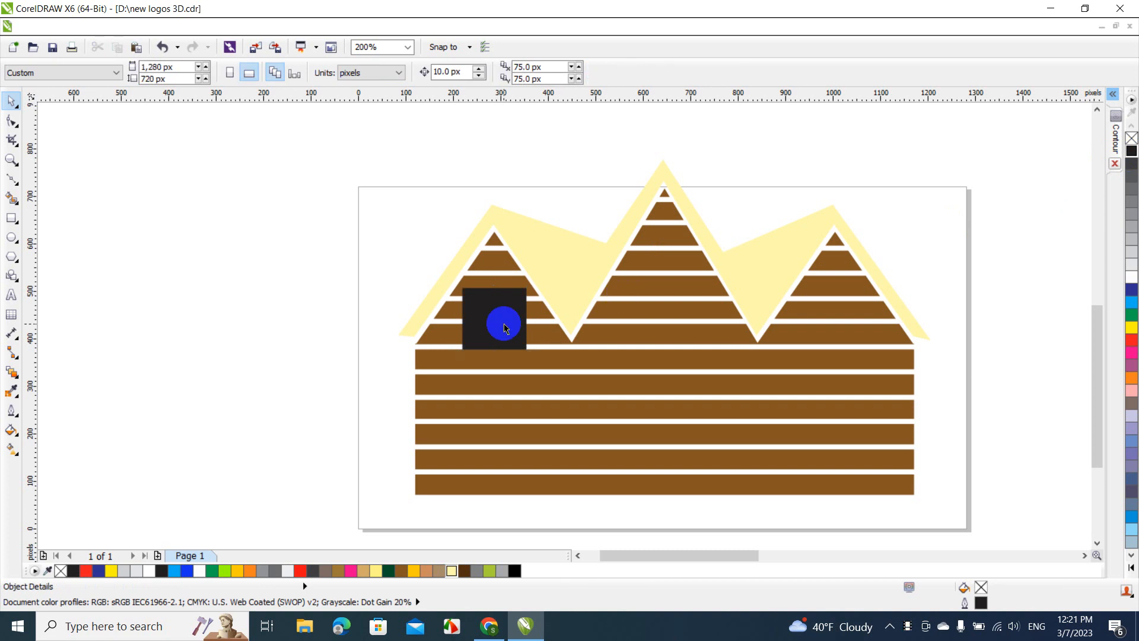
Draw a thin vertical rectangle of about 5 × 694 px crossing the black window square left of its centre
{"action": "left_click", "coordinate": [13, 220]}
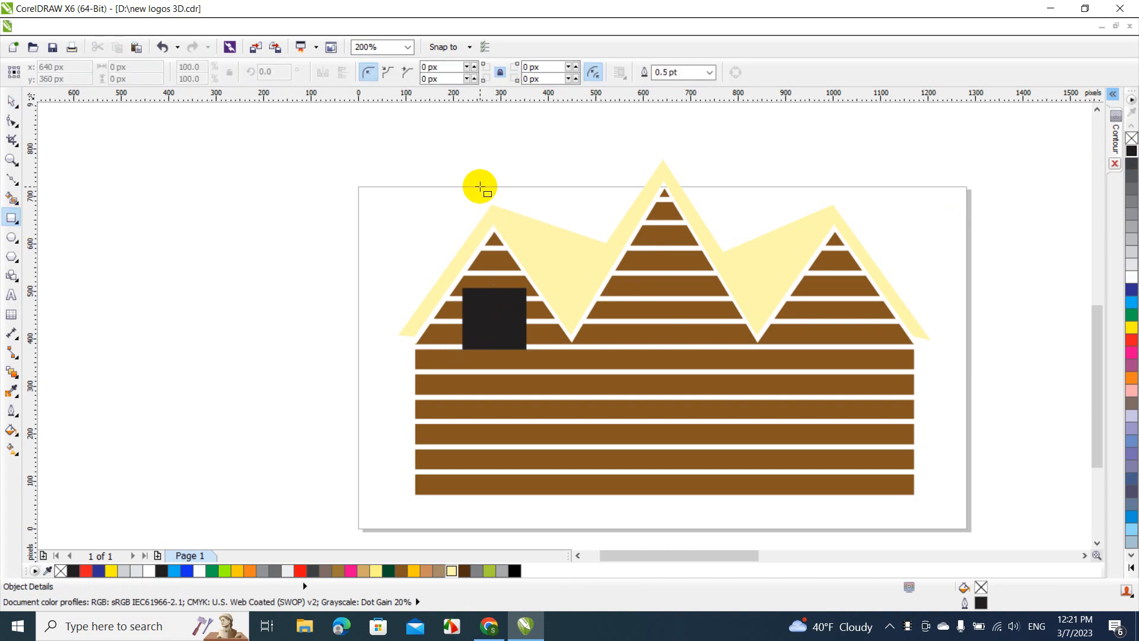
{"action": "left_click_drag", "start_coordinate": [481, 186], "coordinate": [482, 515]}
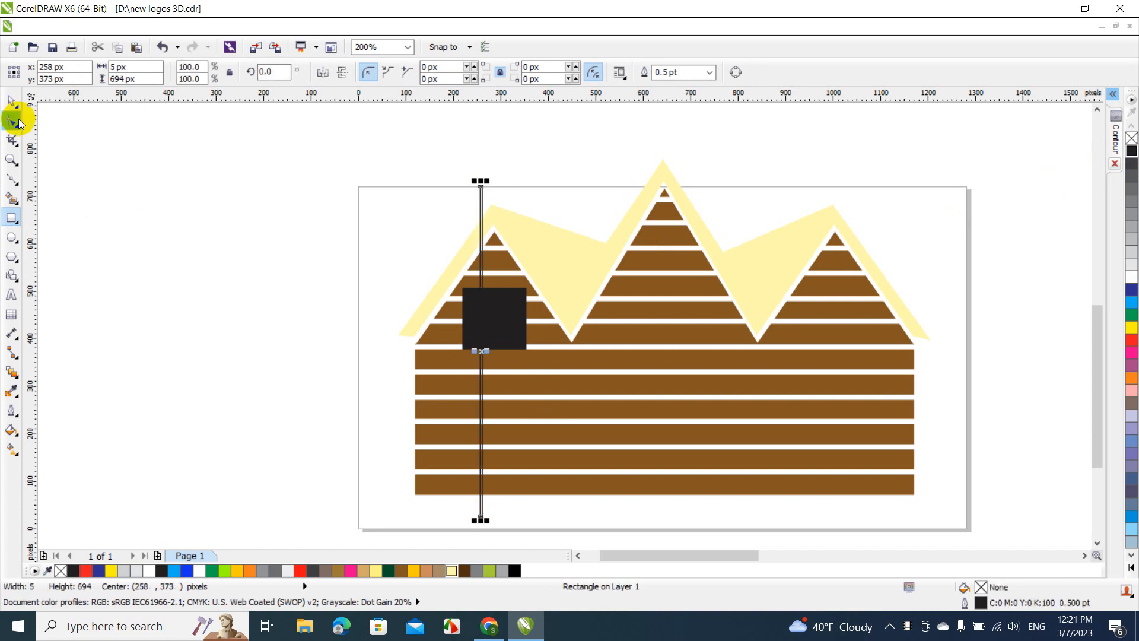
Fill the thin vertical rectangle with red and move it onto the apex of the cabin's left peak
{"action": "left_click", "coordinate": [12, 101]}
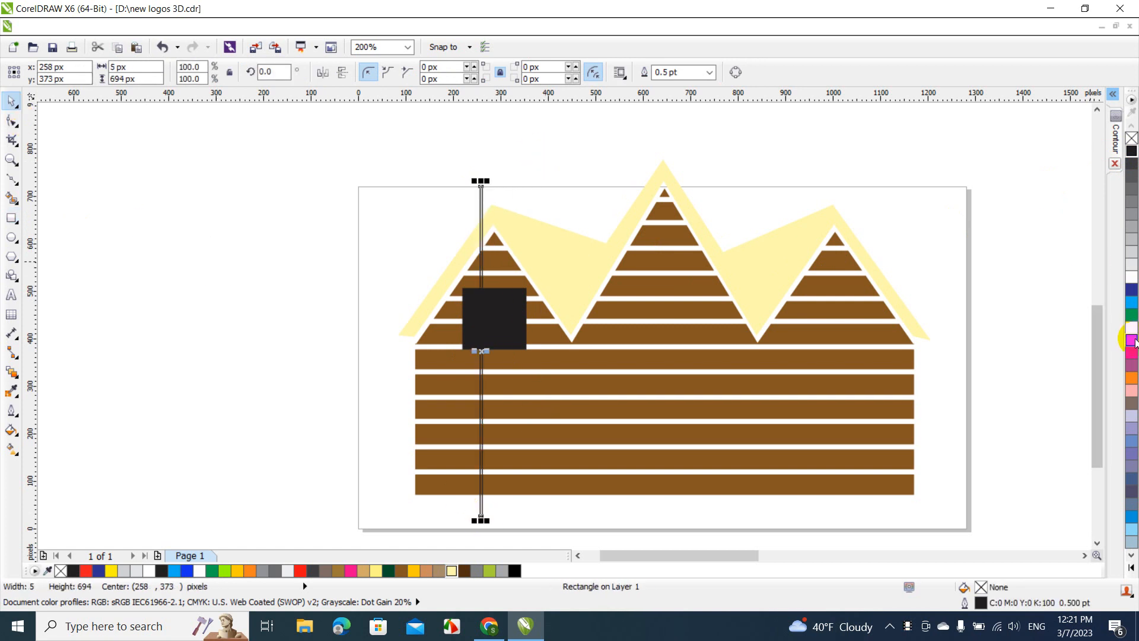
{"action": "left_click", "coordinate": [1131, 340]}
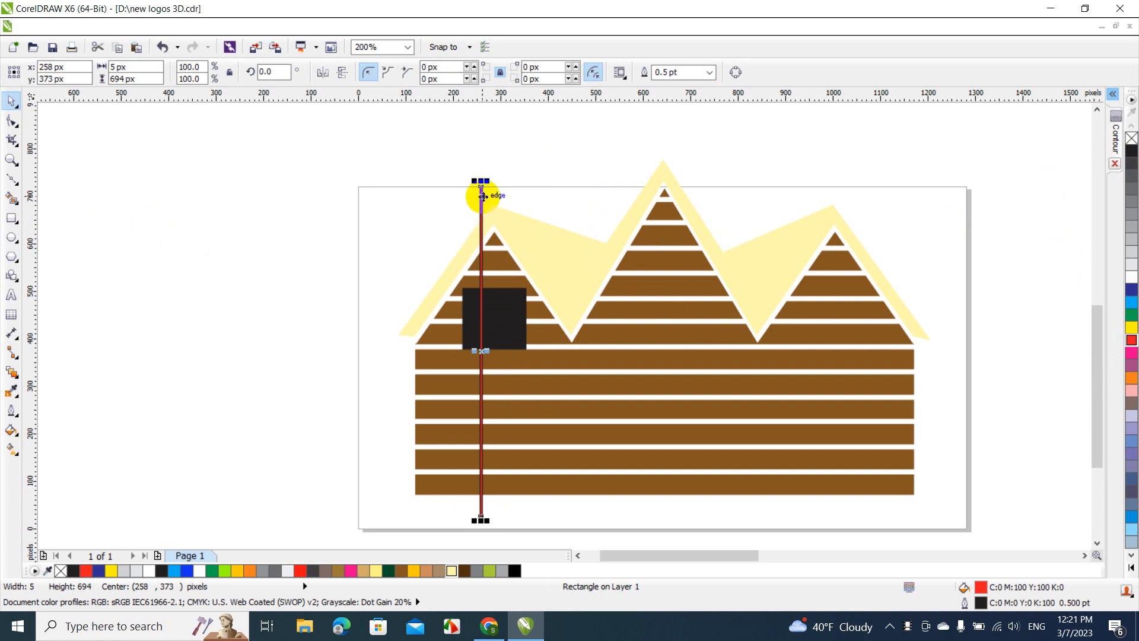
{"action": "left_click_drag", "start_coordinate": [483, 197], "coordinate": [495, 193]}
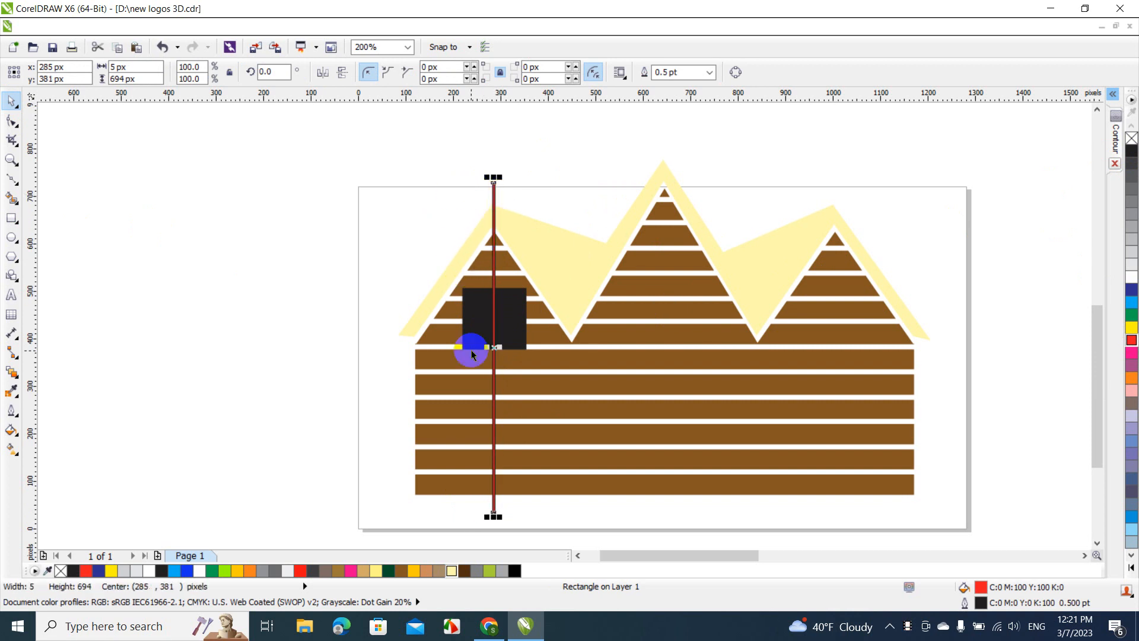
Centre the black window square horizontally on the red bar at the left peak
{"action": "left_click", "coordinate": [480, 314]}
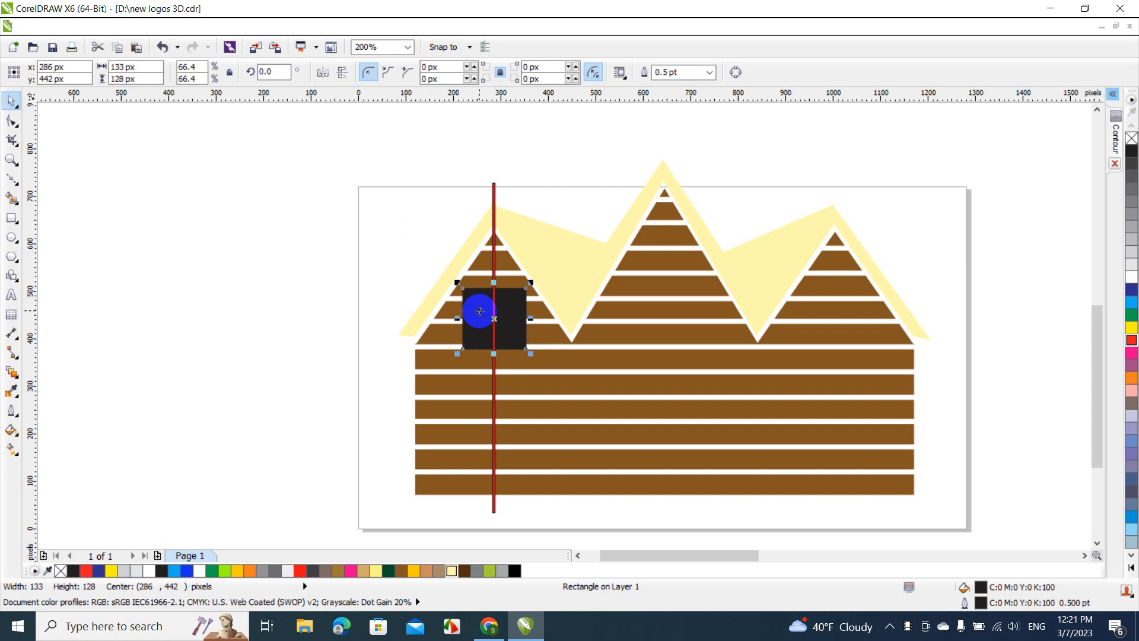
{"action": "left_click", "coordinate": [493, 193], "text": "shift"}
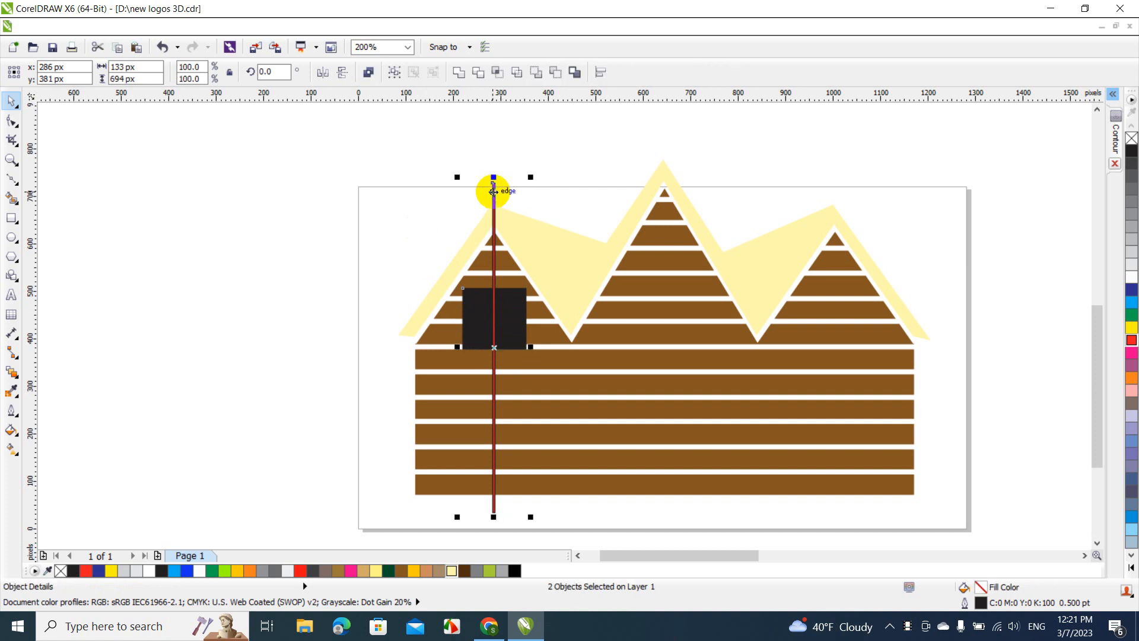
{"action": "key", "text": "c"}
{"action": "left_click_drag", "start_coordinate": [493, 191], "coordinate": [834, 191]}
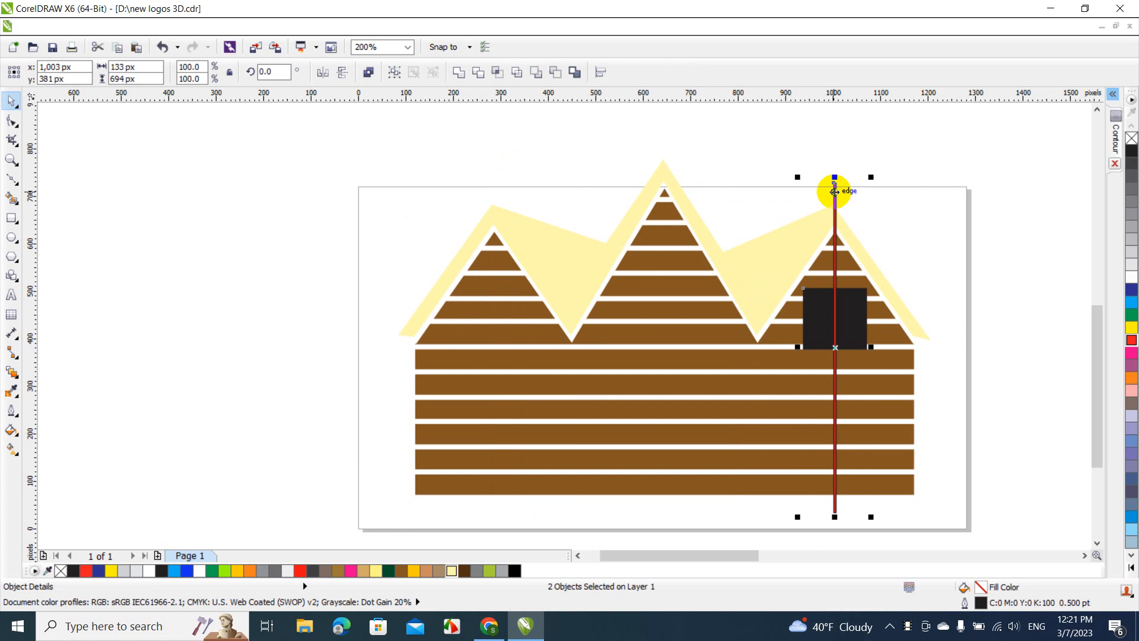
{"action": "key", "text": "ctrl+z"}
{"action": "left_click", "coordinate": [404, 221]}
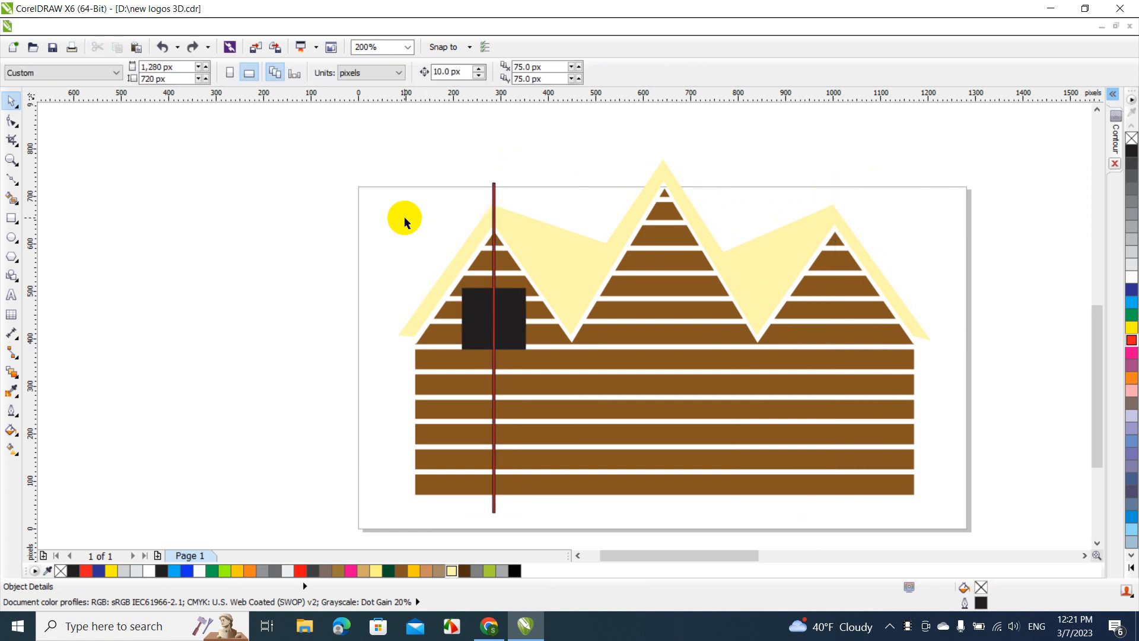
Copy the black window square from the left peak to beneath the cabin's right peak
{"action": "left_click", "coordinate": [481, 302]}
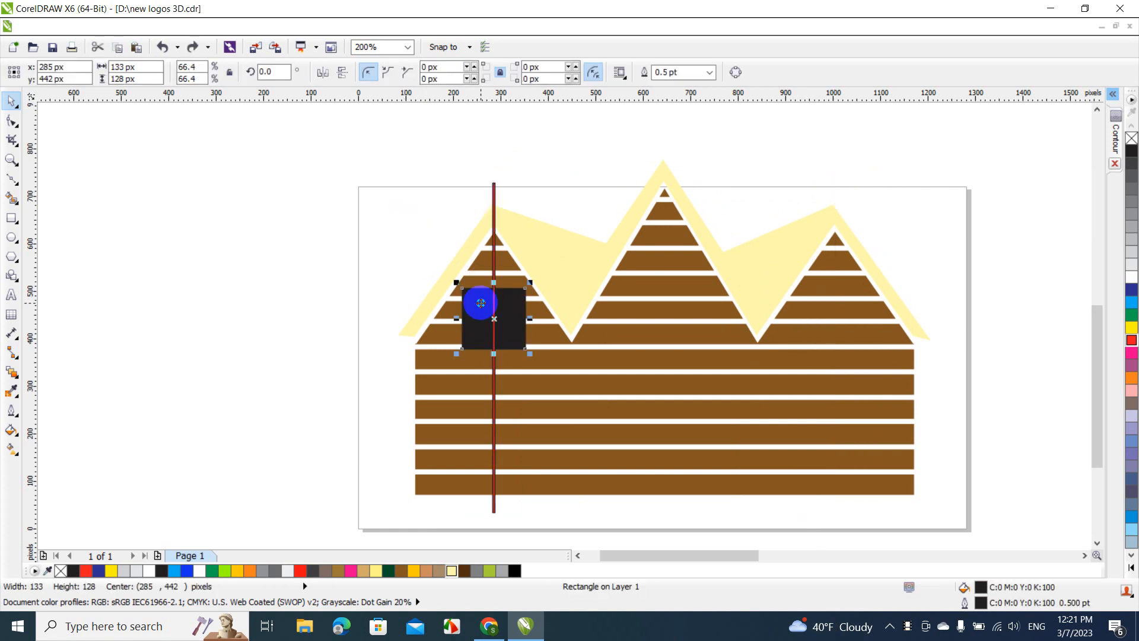
{"action": "left_click_drag", "start_coordinate": [480, 302], "coordinate": [830, 297]}
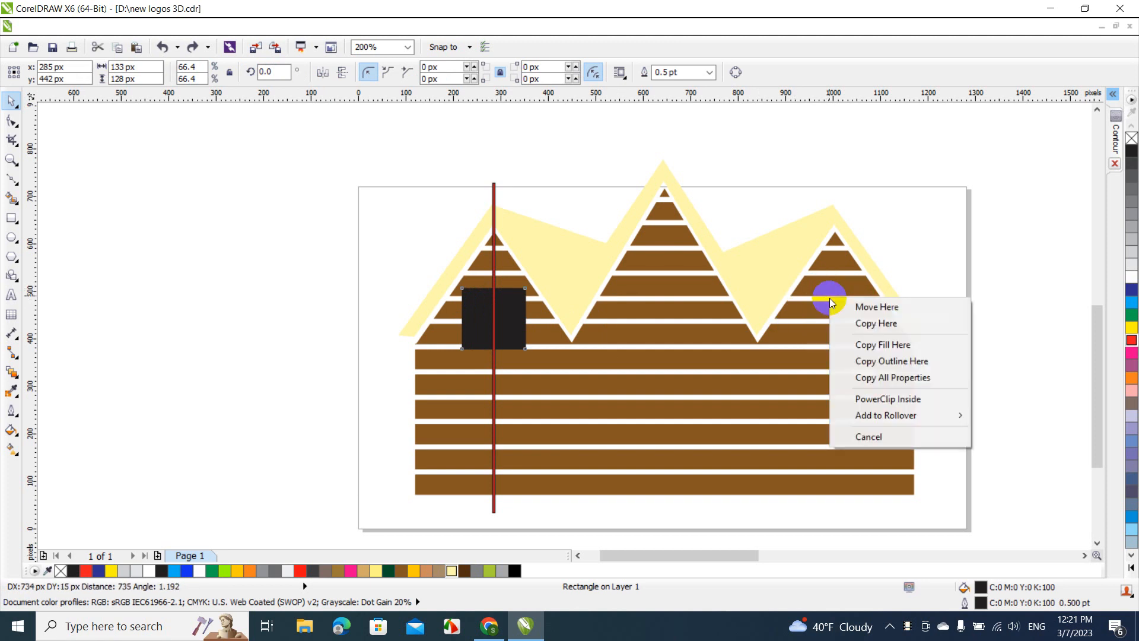
{"action": "left_click", "coordinate": [875, 324]}
{"action": "left_click", "coordinate": [941, 229]}
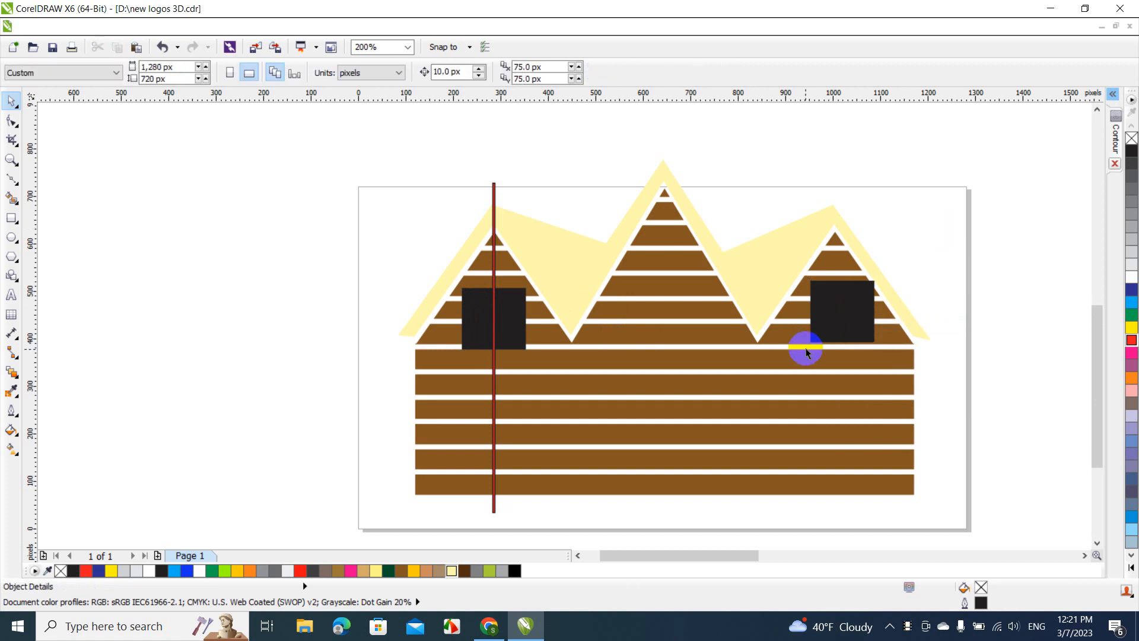
Shift the copied window to about x 1,018, y 441 px, level with the window under the left peak
{"action": "left_click", "coordinate": [832, 320]}
{"action": "left_click_drag", "start_coordinate": [833, 321], "coordinate": [831, 328]}
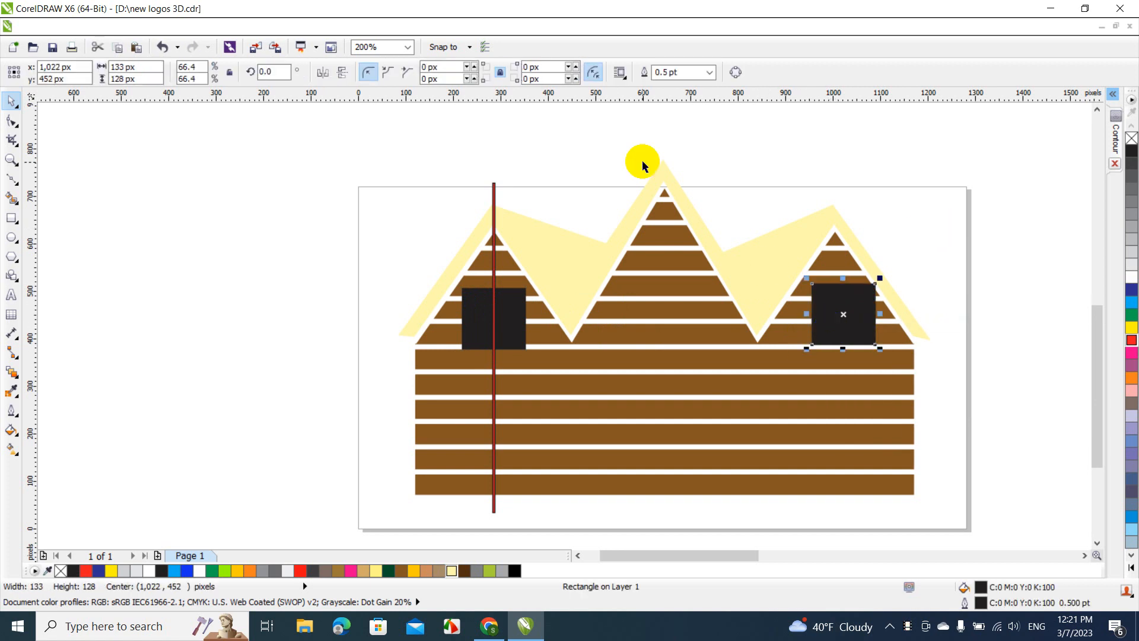
{"action": "left_click", "coordinate": [406, 46]}
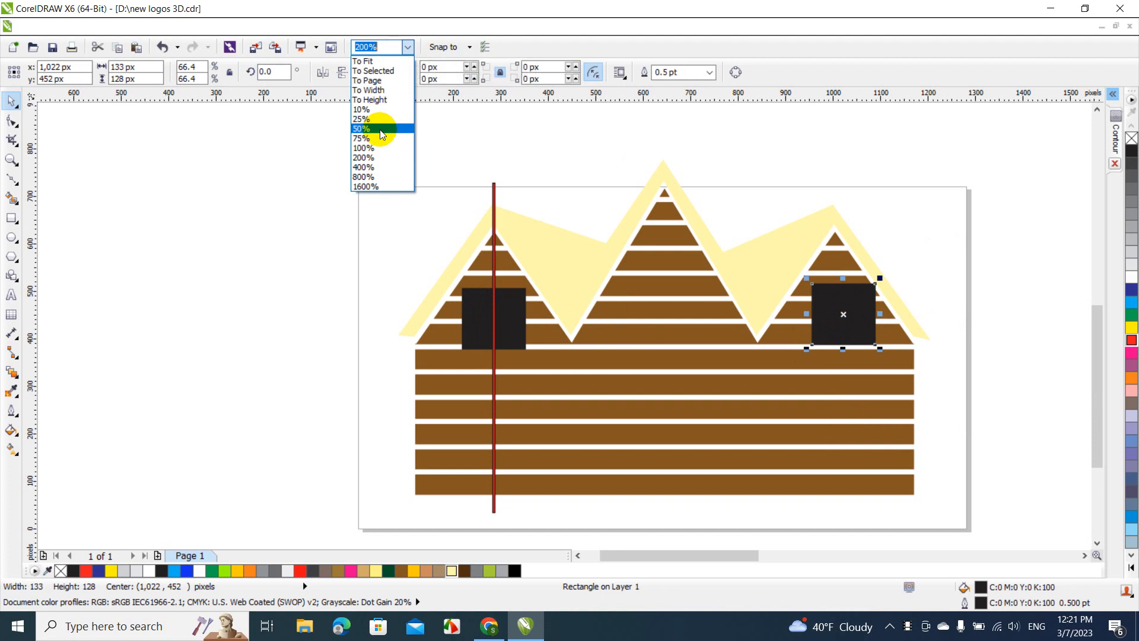
{"action": "left_click", "coordinate": [379, 168]}
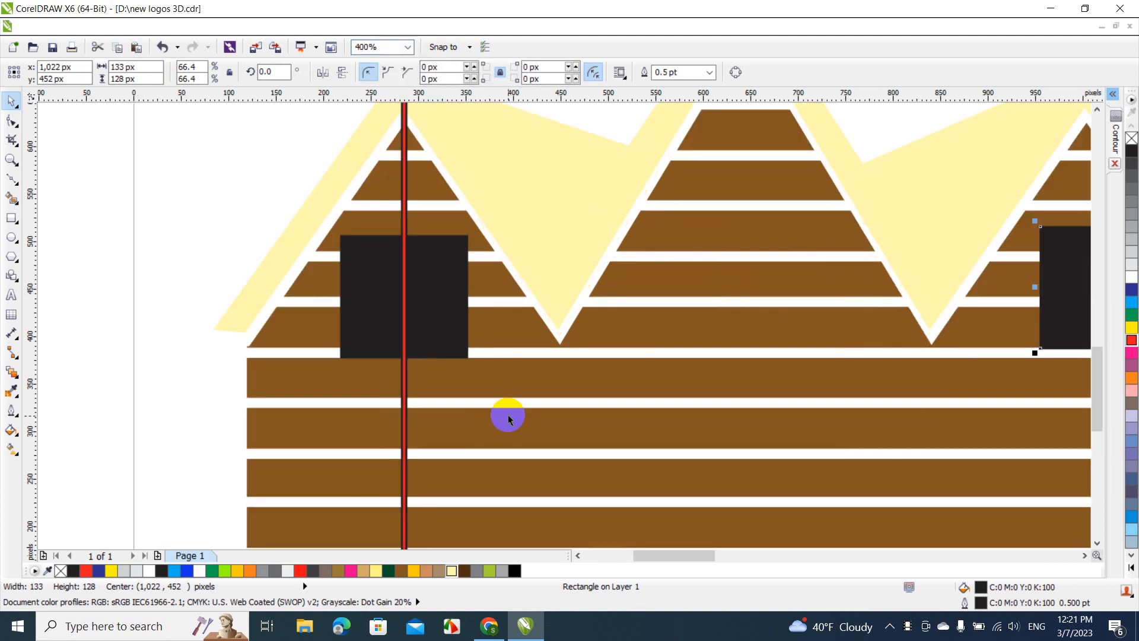
{"action": "mouse_move", "coordinate": [686, 554]}
{"action": "left_mouse_down"}
{"action": "mouse_move", "coordinate": [755, 554]}
{"action": "mouse_move", "coordinate": [709, 554]}
{"action": "left_mouse_up"}
{"action": "left_click_drag", "start_coordinate": [797, 282], "coordinate": [796, 292]}
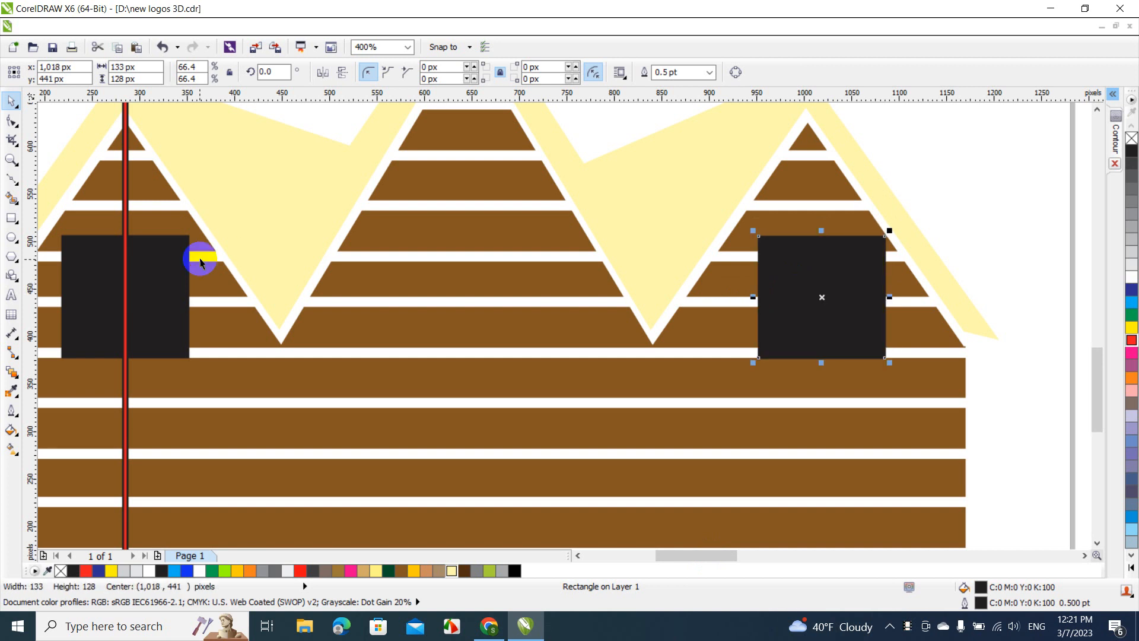
Move the red guide bar onto the right peak's apex, at about x 1,004 px
{"action": "left_click", "coordinate": [124, 206]}
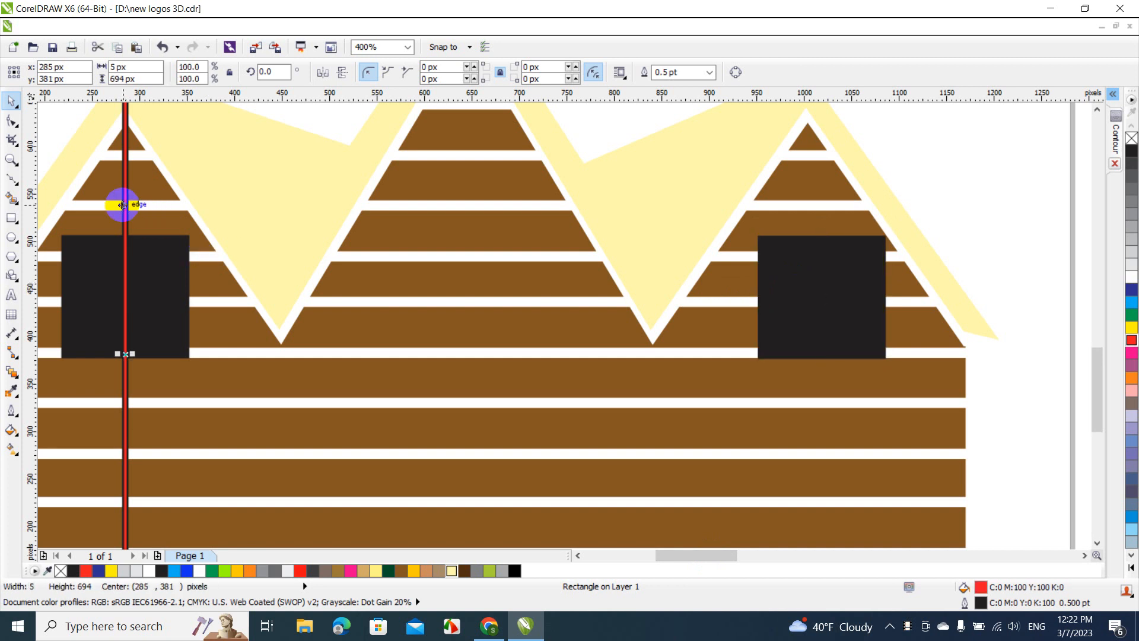
{"action": "left_click_drag", "start_coordinate": [122, 205], "coordinate": [803, 249]}
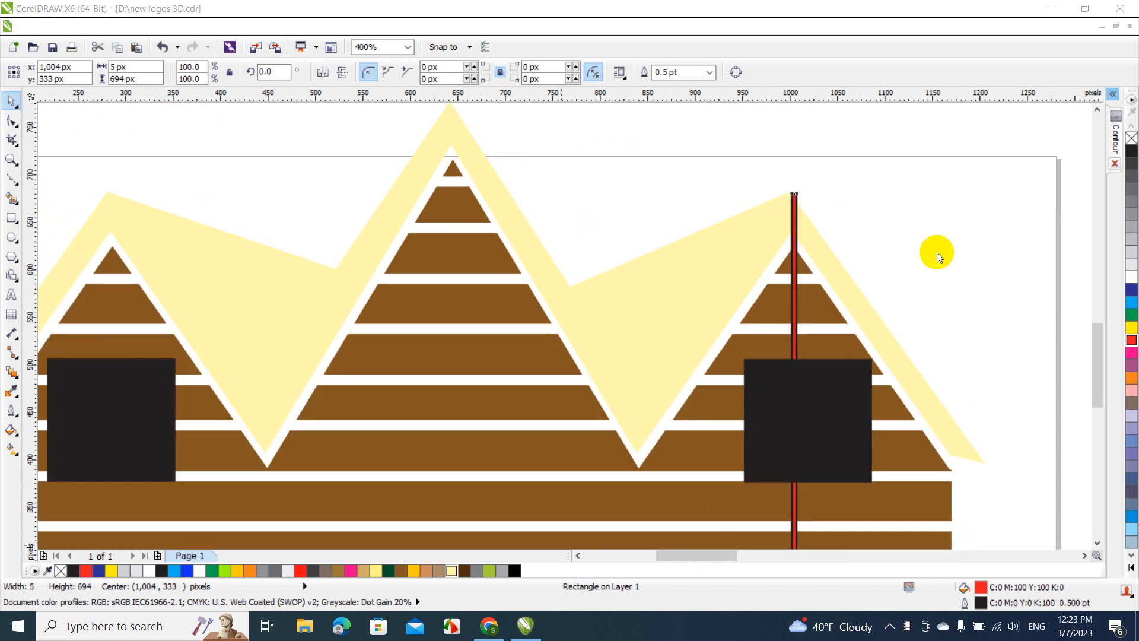
{"action": "left_click", "coordinate": [937, 251]}
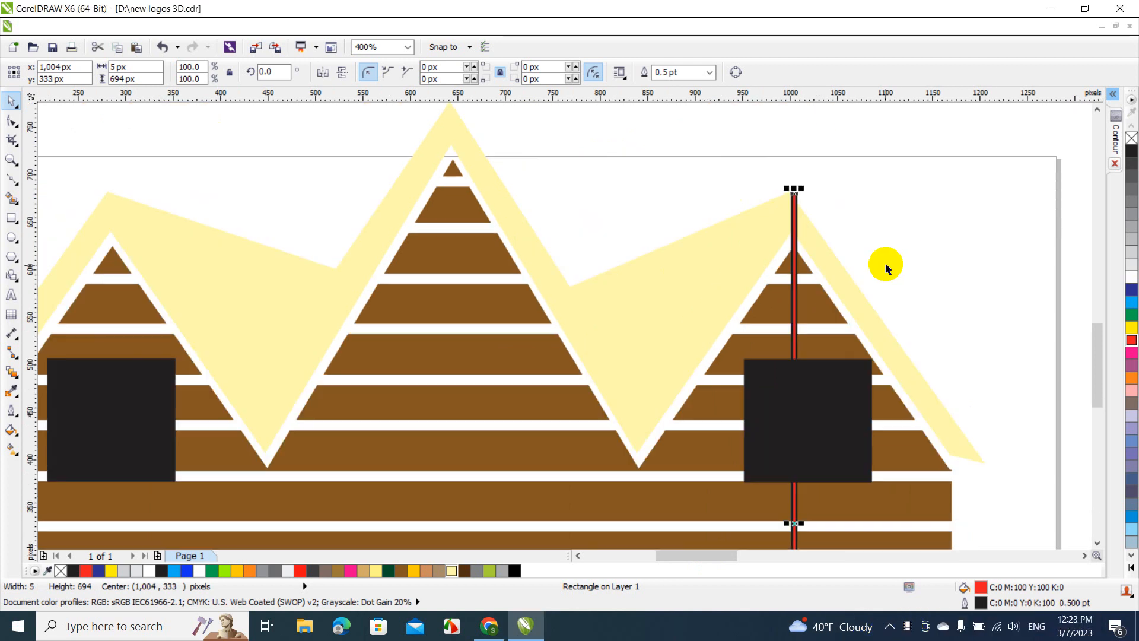
Centre the right window horizontally on the red guide bar, and delete the bar
{"action": "left_click", "coordinate": [846, 396]}
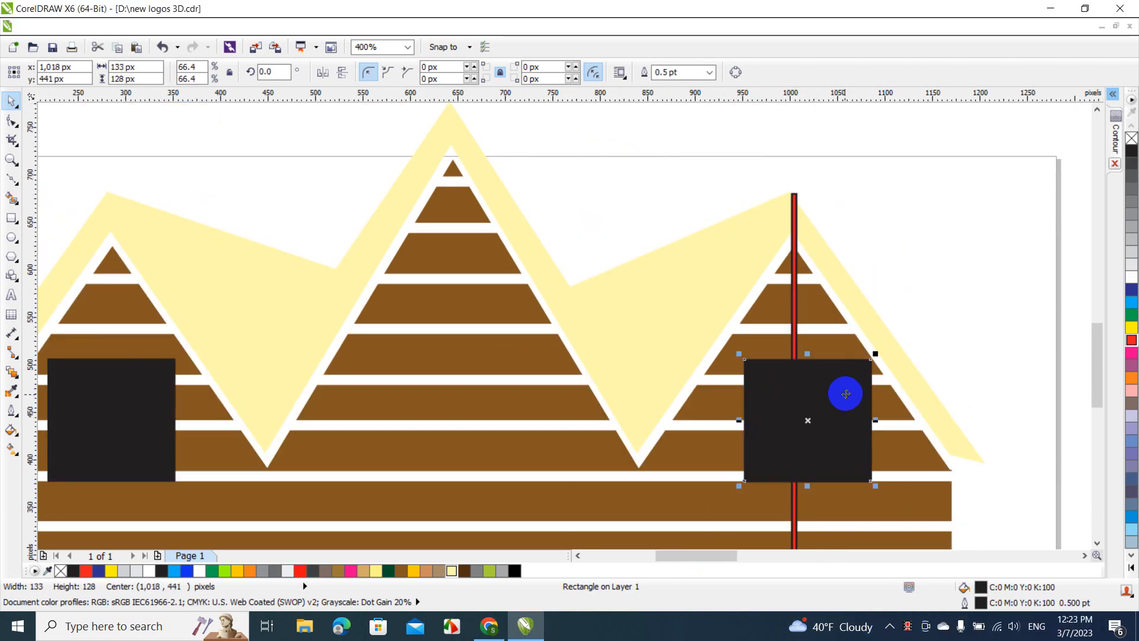
{"action": "left_click", "coordinate": [795, 212], "text": "shift"}
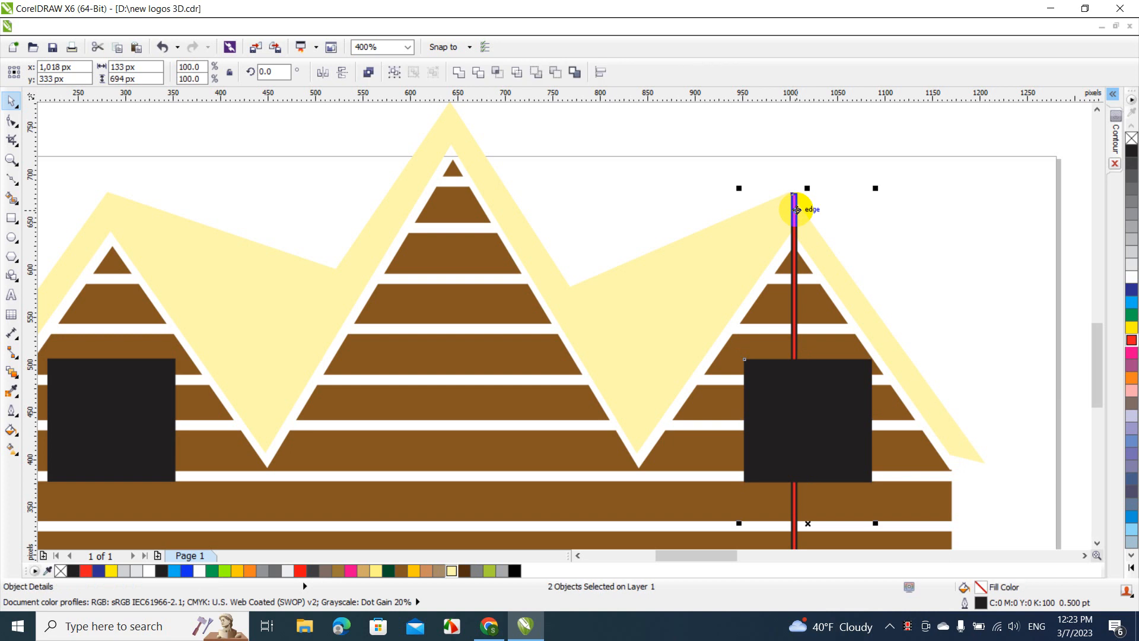
{"action": "key", "text": "c"}
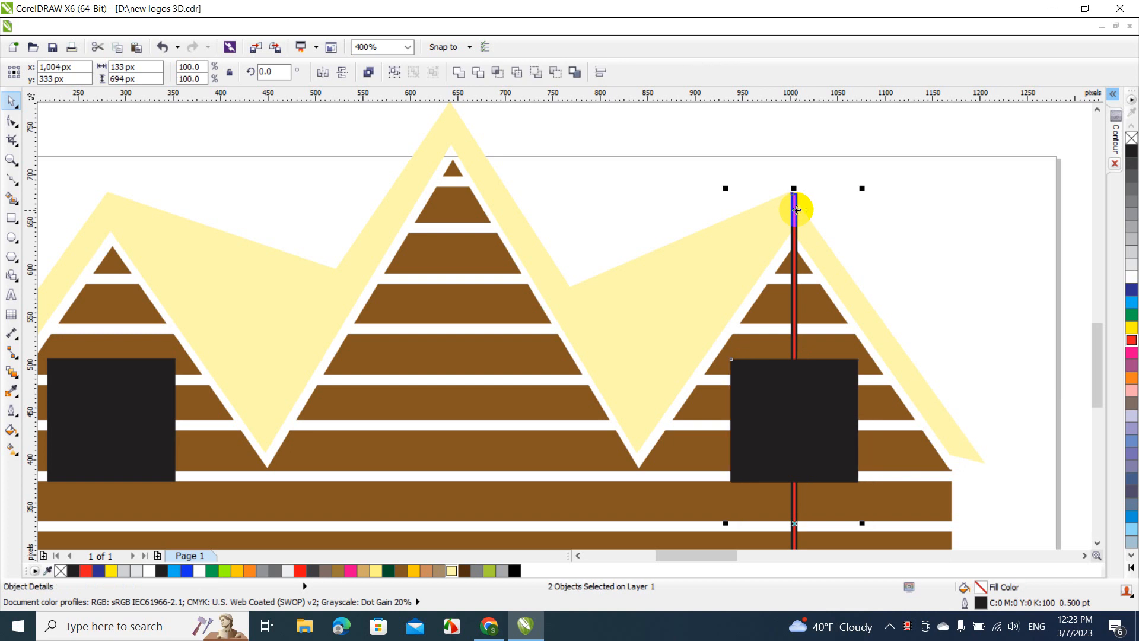
{"action": "left_click", "coordinate": [828, 197]}
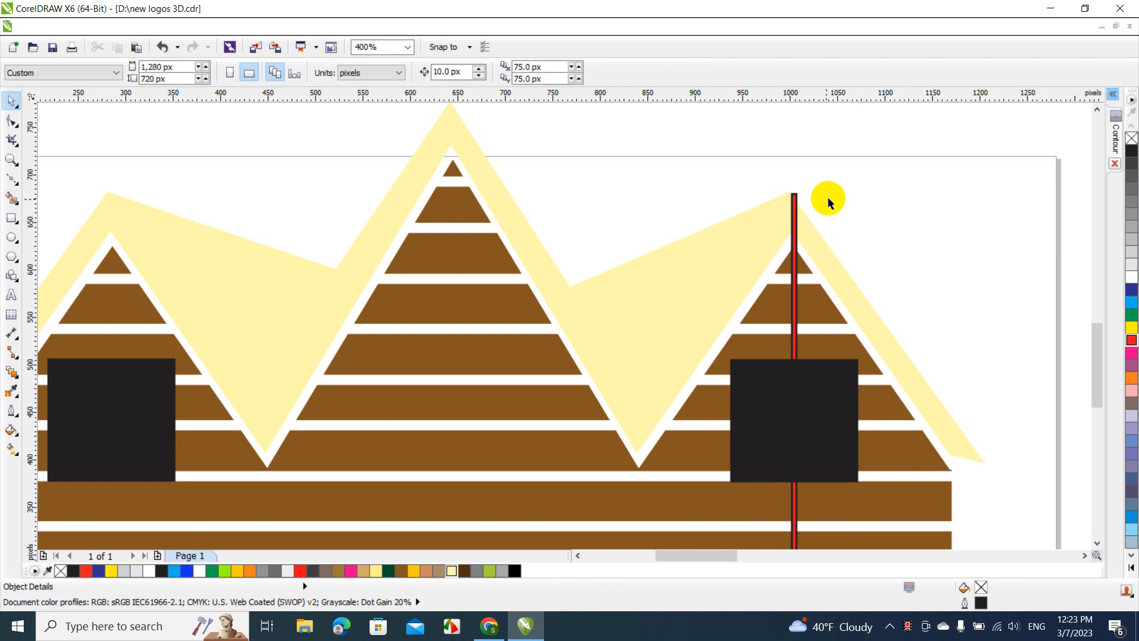
{"action": "left_click", "coordinate": [795, 206]}
{"action": "key", "text": "Delete"}
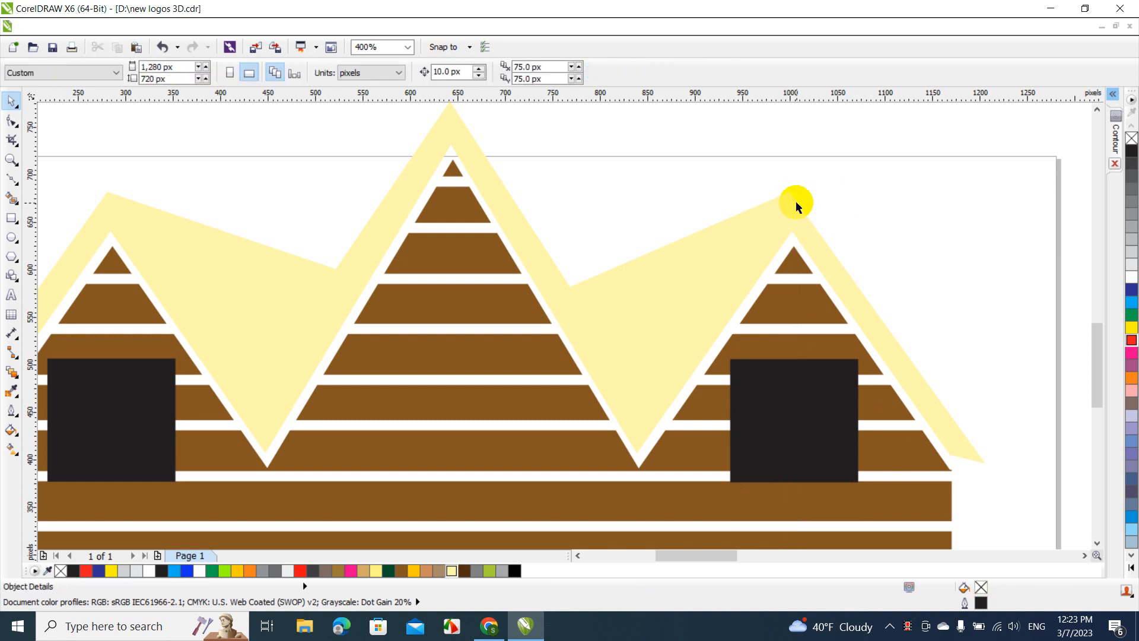
Copy the left window to beneath the middle peak, at about x 643, y 445 px
{"action": "left_click_drag", "start_coordinate": [724, 553], "coordinate": [711, 555]}
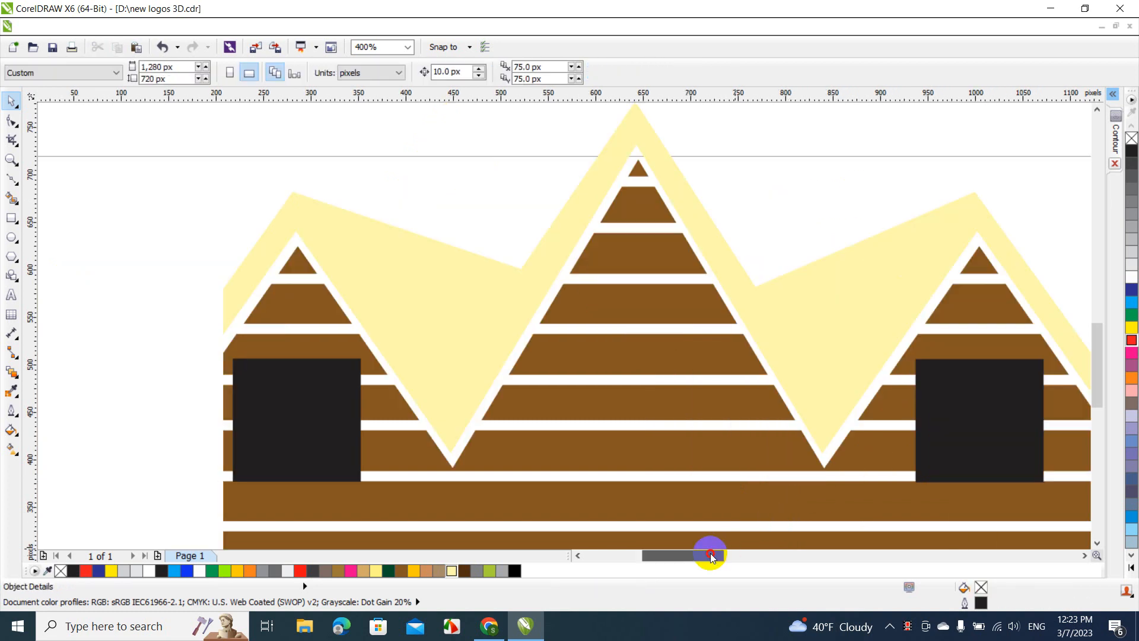
{"action": "left_click", "coordinate": [299, 398]}
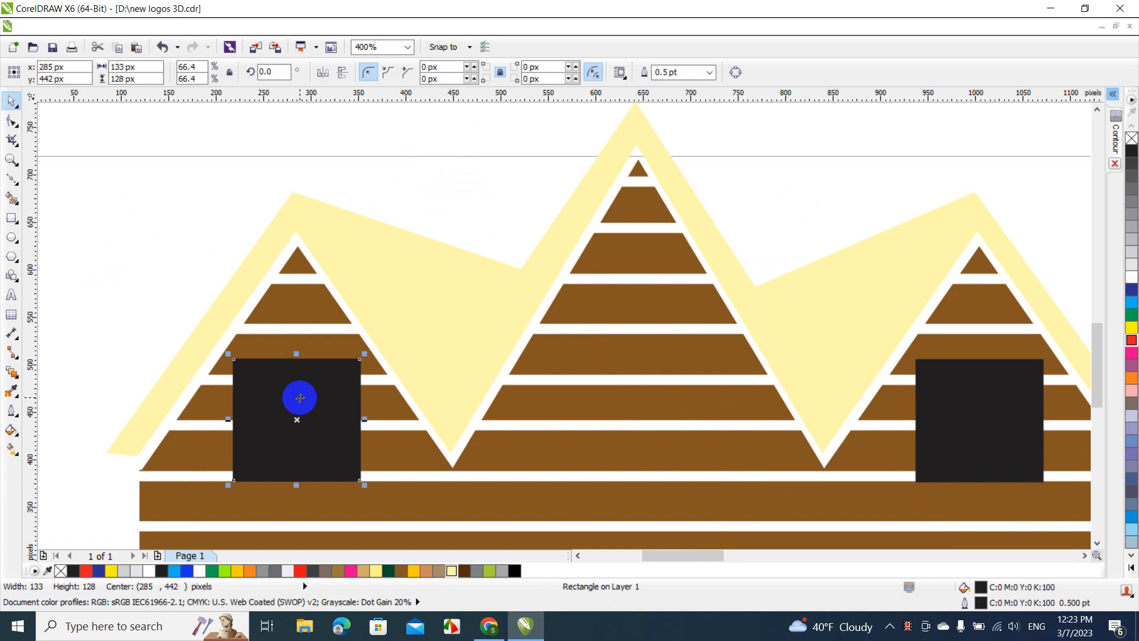
{"action": "left_click_drag", "start_coordinate": [300, 398], "coordinate": [639, 393]}
{"action": "left_click", "coordinate": [663, 419]}
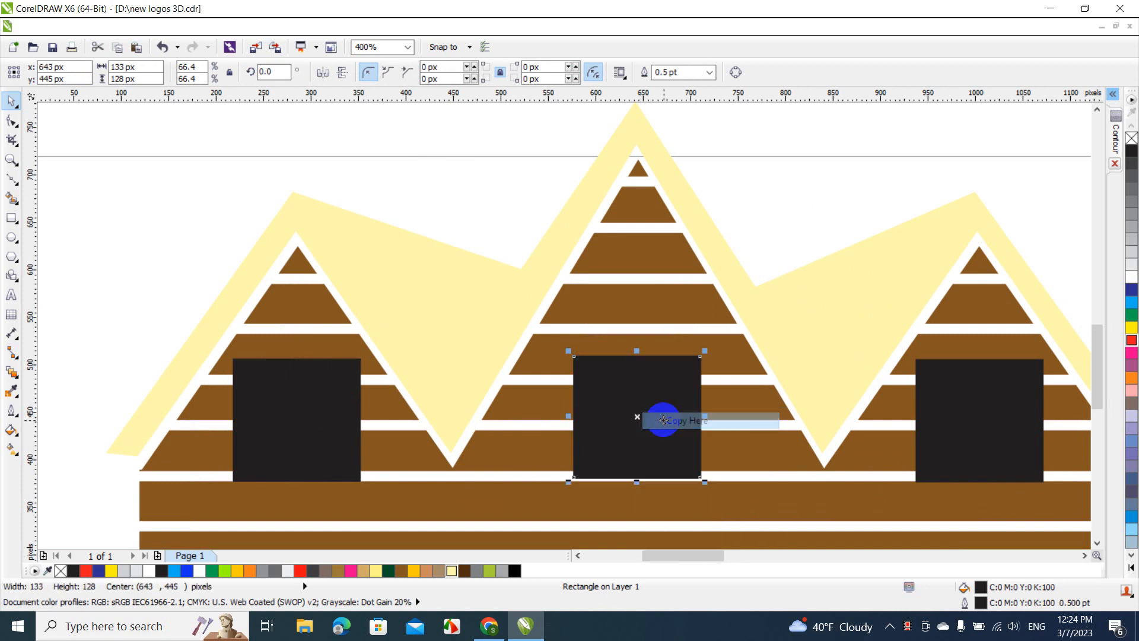
Centre the middle window horizontally with the brown plank shape
{"action": "left_click", "coordinate": [637, 303], "text": "shift"}
{"action": "key", "text": "c"}
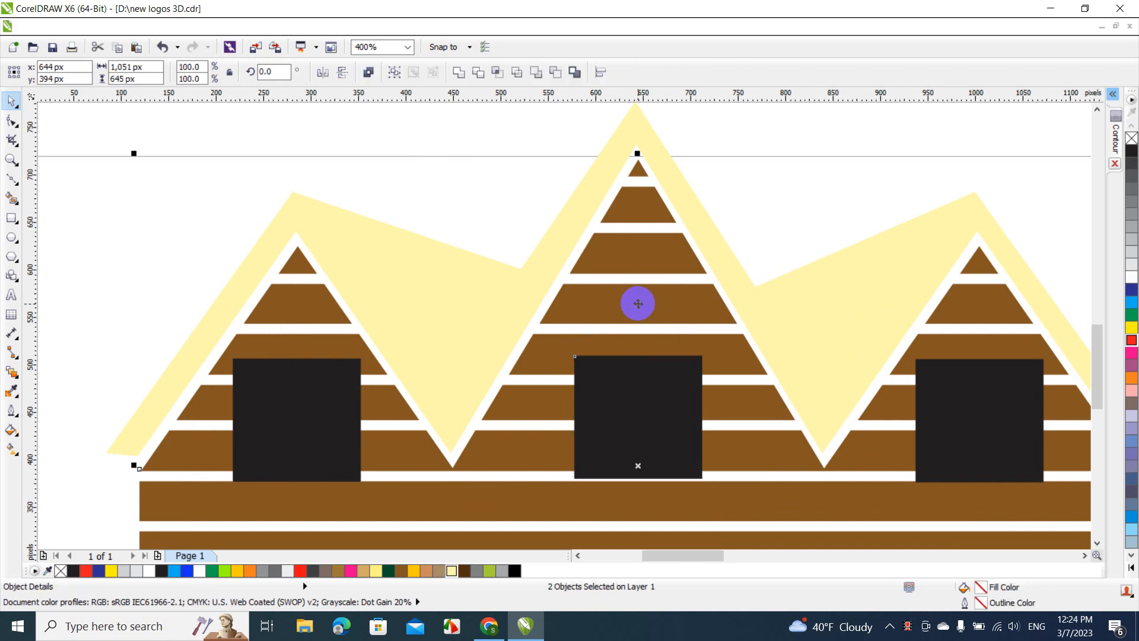
{"action": "left_click", "coordinate": [739, 215]}
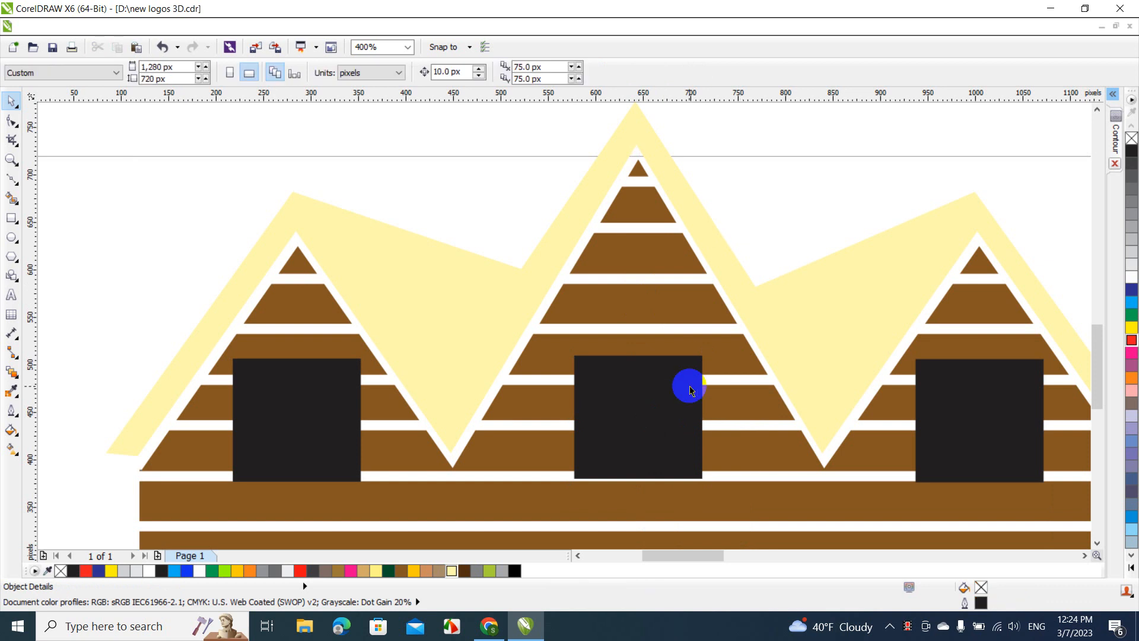
Stretch the middle window upward to a height of about 175 px and convert it to curves
{"action": "left_click", "coordinate": [670, 401]}
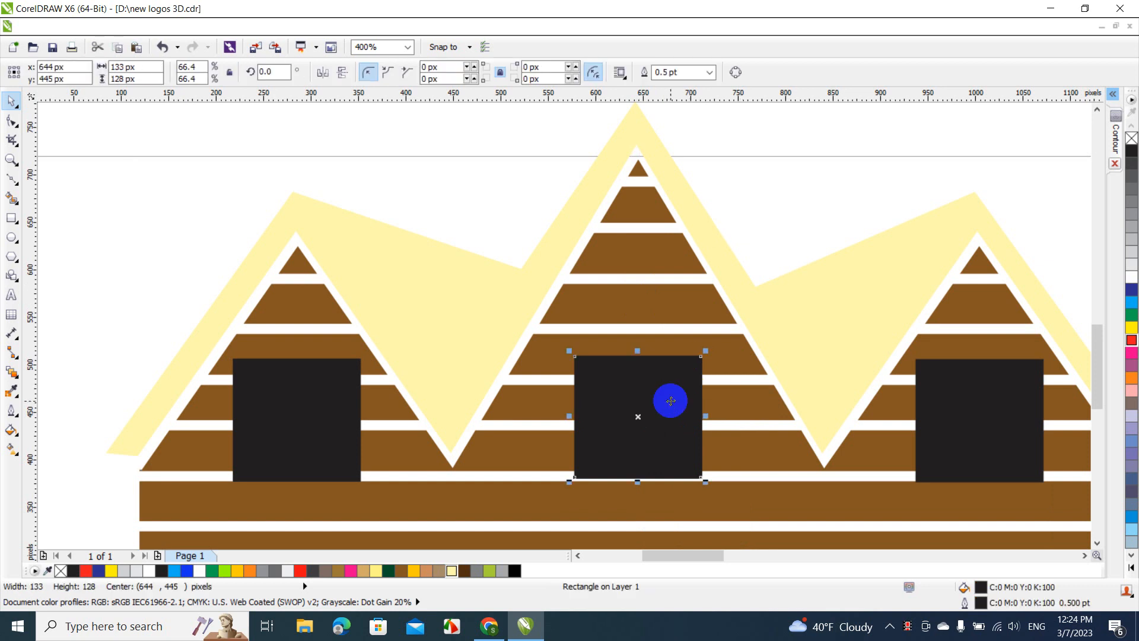
{"action": "left_click_drag", "start_coordinate": [638, 351], "coordinate": [632, 305]}
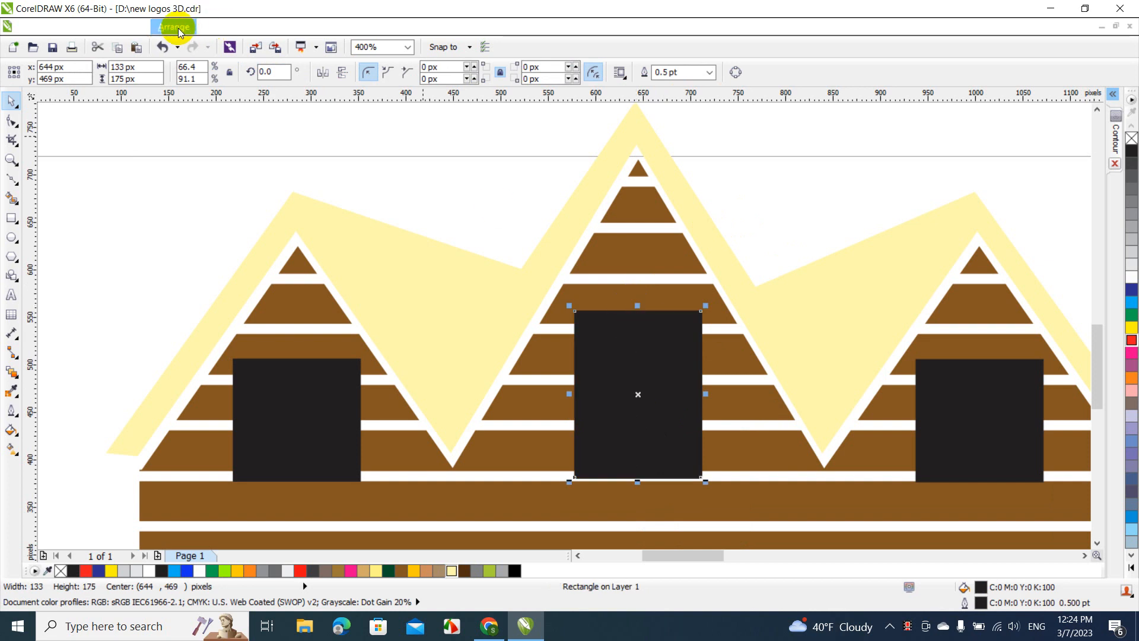
{"action": "left_click", "coordinate": [178, 28]}
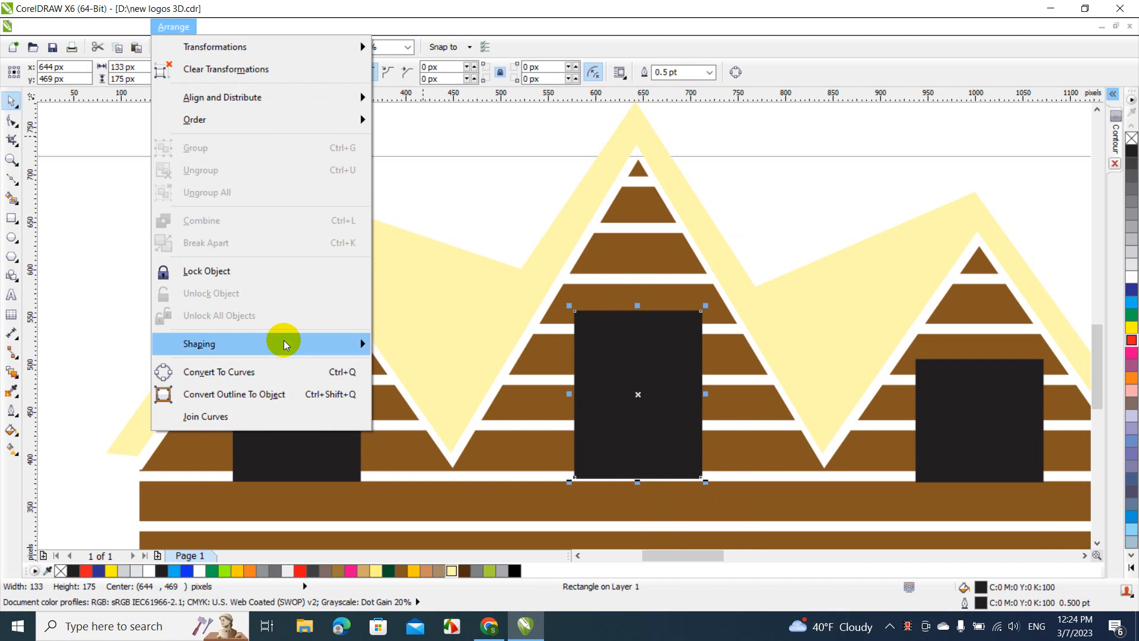
{"action": "mouse_move", "coordinate": [283, 344]}
{"action": "left_click", "coordinate": [436, 346]}
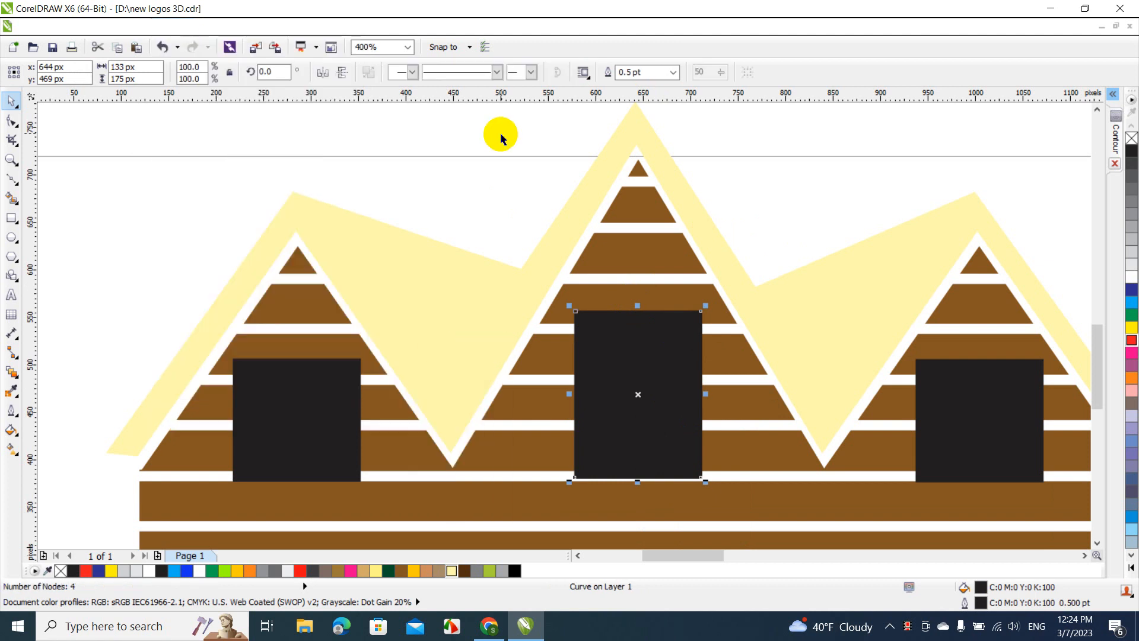
Convert the middle window's straight top edge to a curve segment with the Shape tool
{"action": "key", "text": "F10"}
{"action": "left_click", "coordinate": [603, 366]}
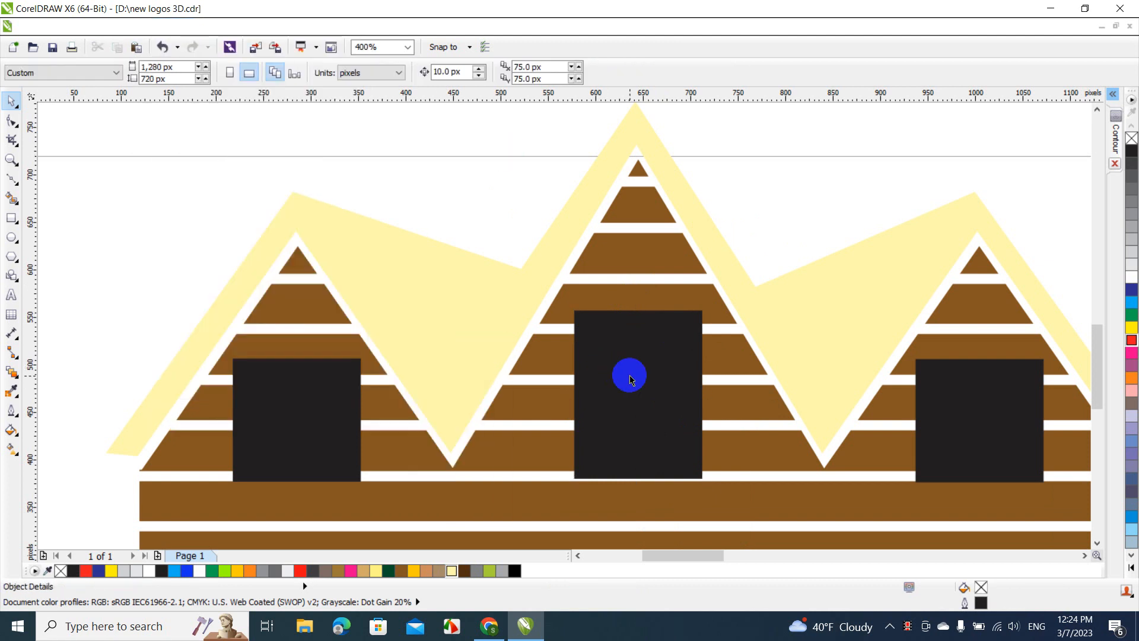
{"action": "right_click", "coordinate": [634, 319]}
{"action": "left_click", "coordinate": [630, 316]}
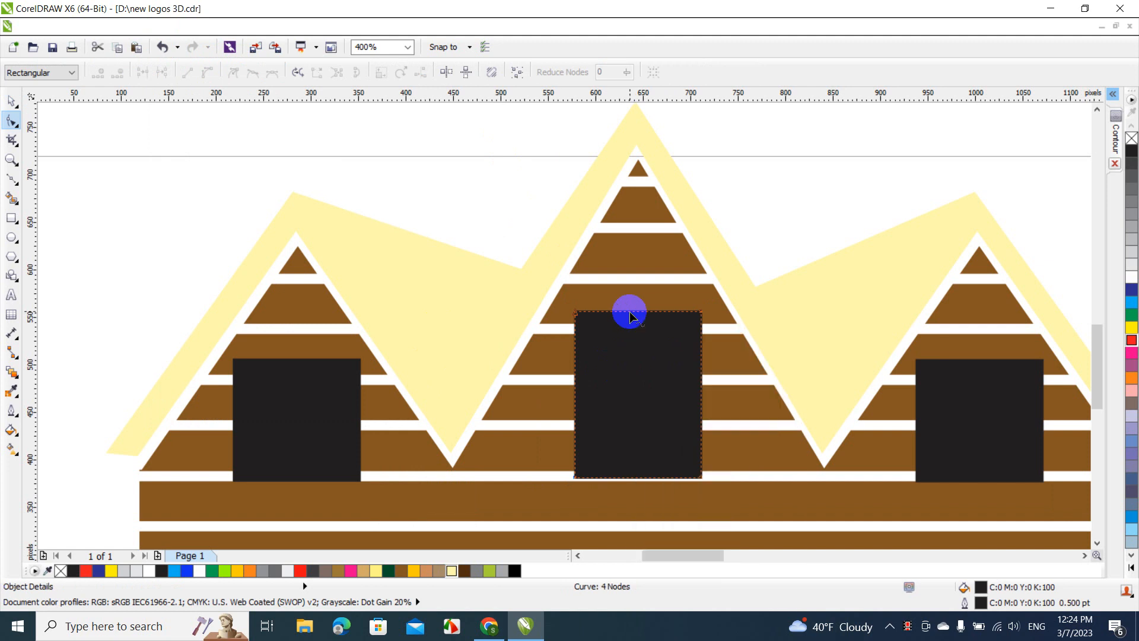
{"action": "right_click", "coordinate": [630, 316]}
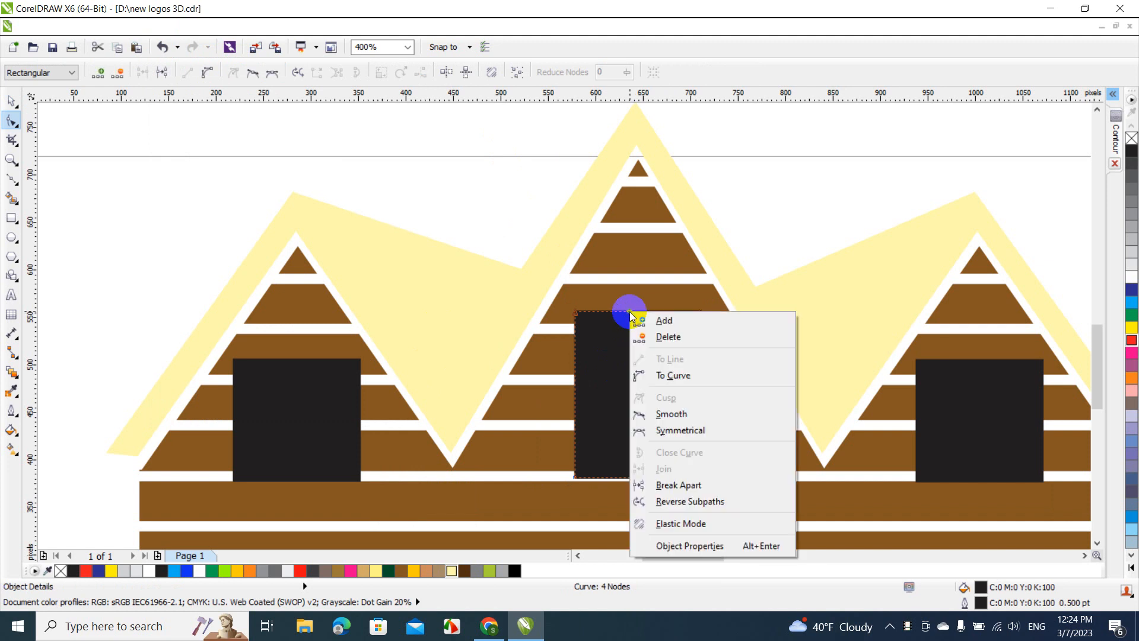
{"action": "left_click", "coordinate": [682, 374]}
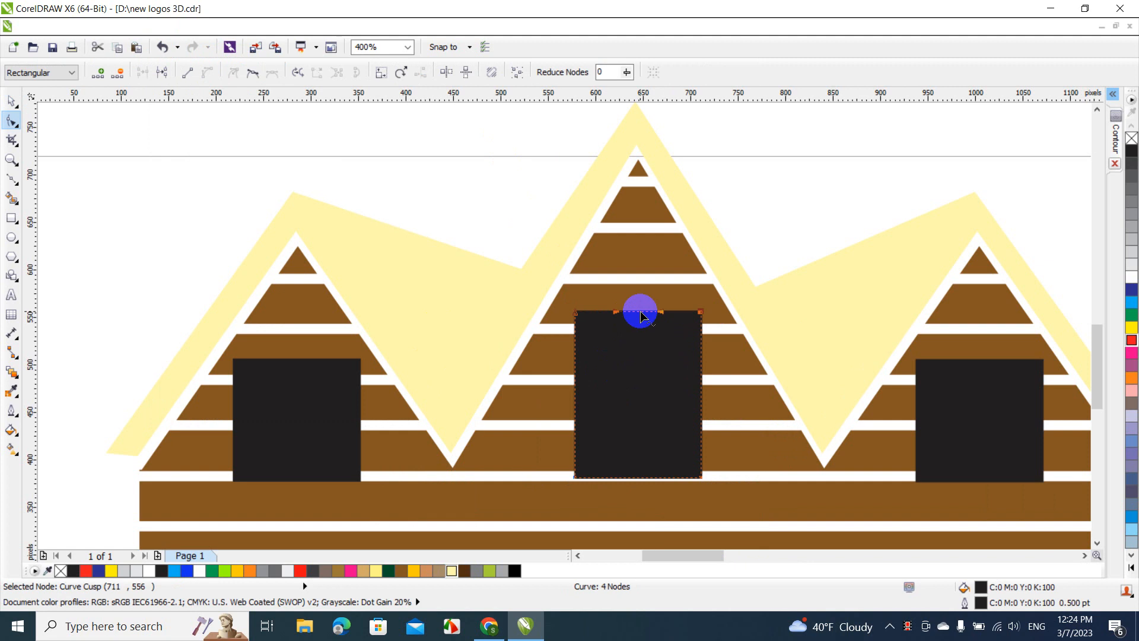
Bend the middle window's top edge upward into an arch, making the window about 204 px tall overall
{"action": "left_click_drag", "start_coordinate": [640, 315], "coordinate": [640, 289]}
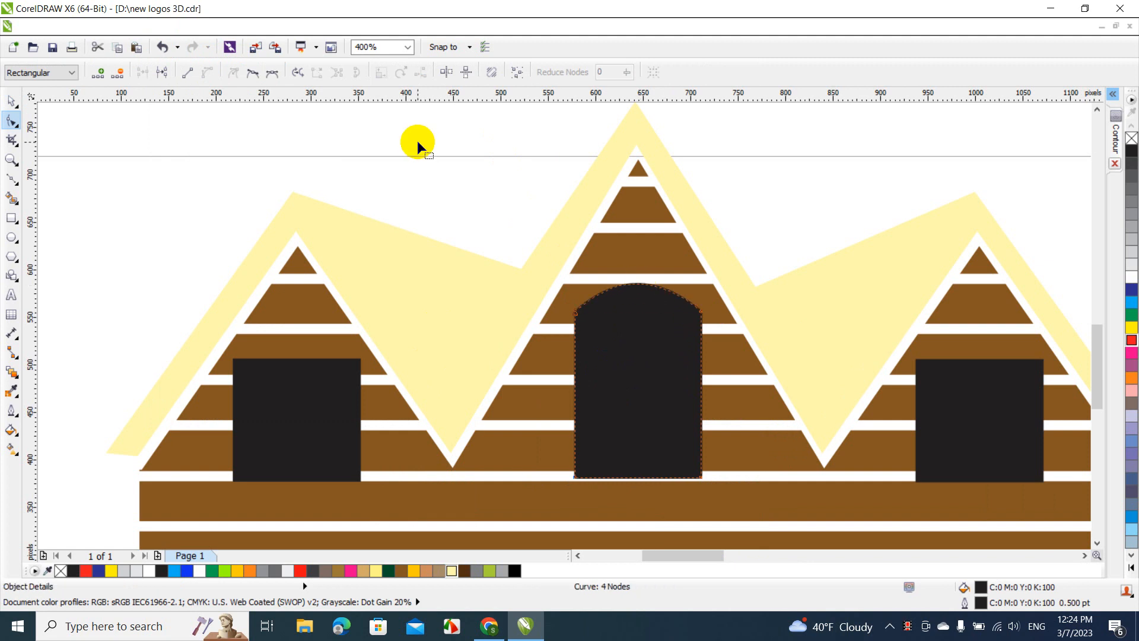
{"action": "left_click", "coordinate": [12, 101]}
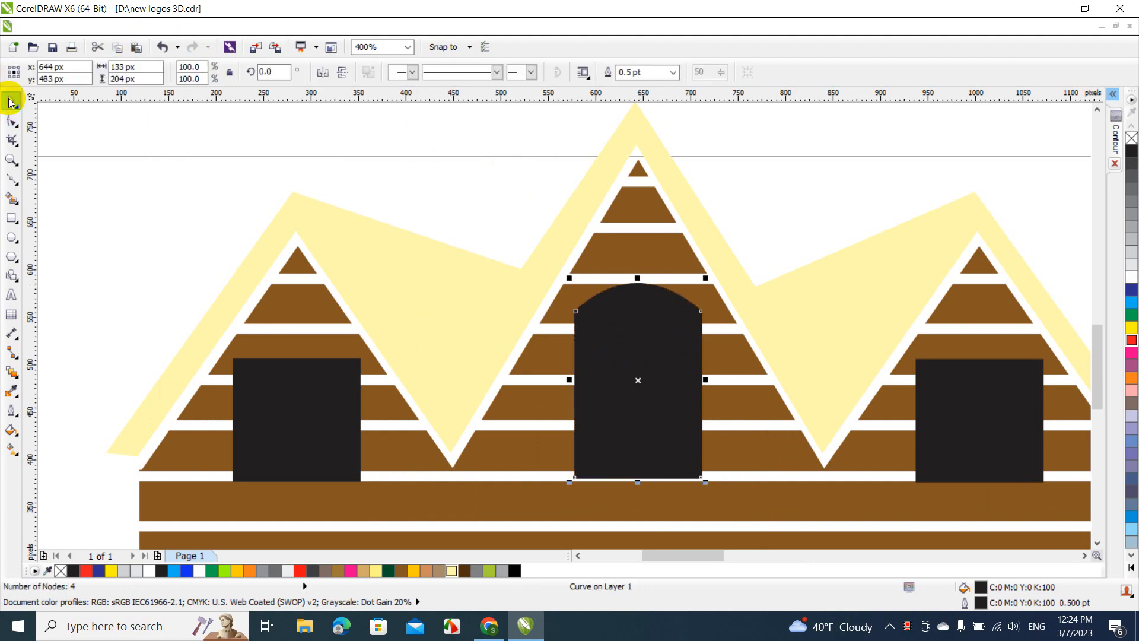
{"action": "left_click", "coordinate": [214, 181]}
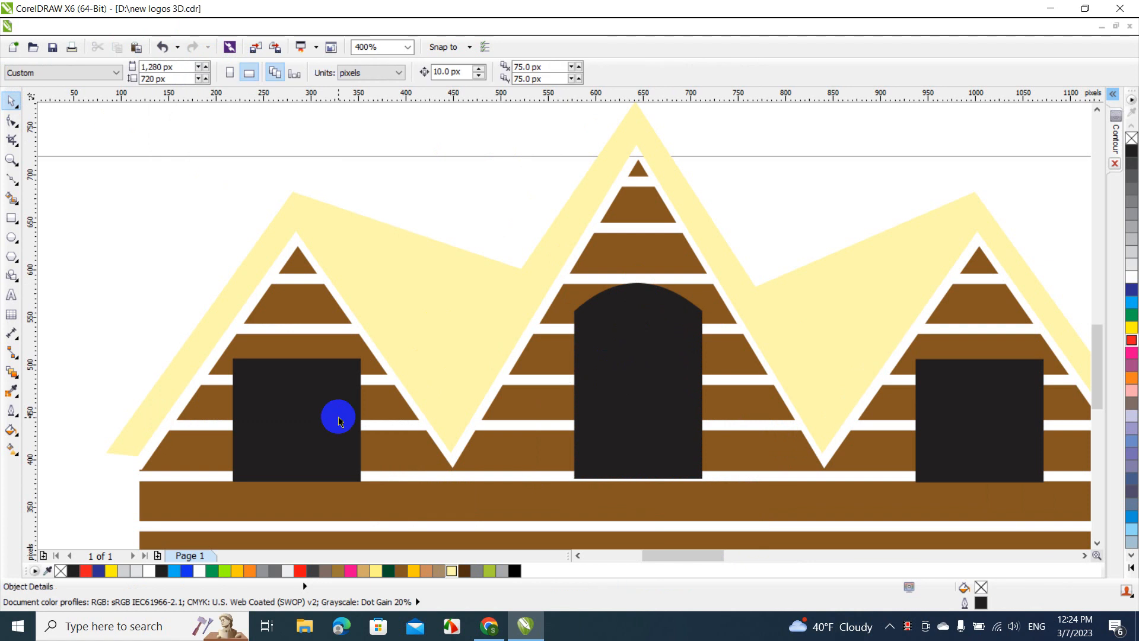
{"action": "left_click", "coordinate": [339, 419]}
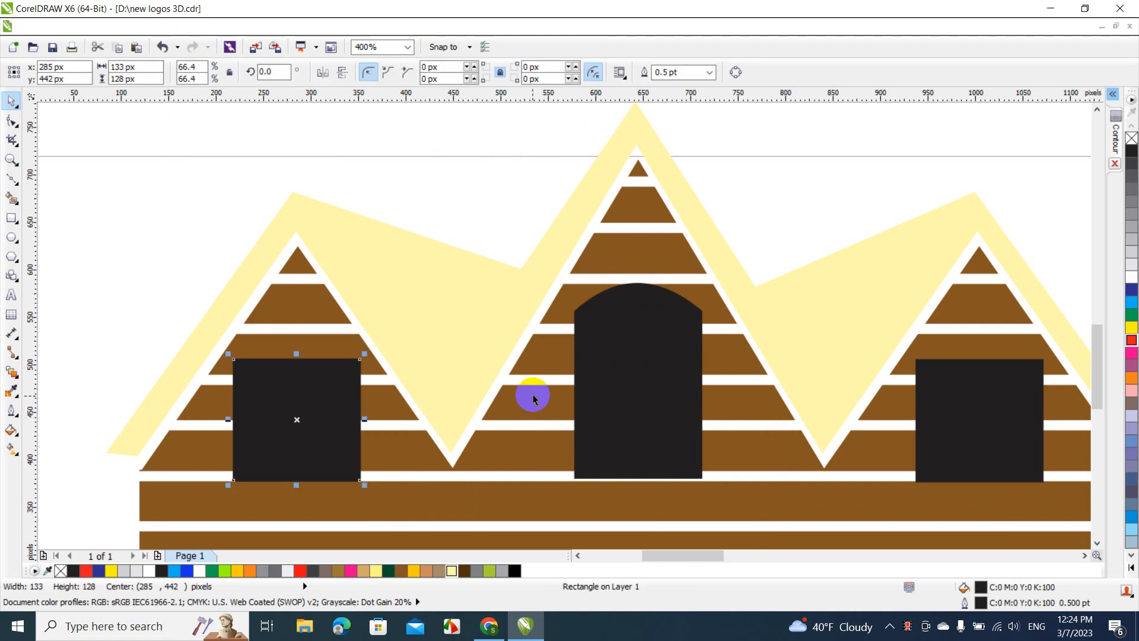
{"action": "left_click", "coordinate": [610, 394], "text": "shift"}
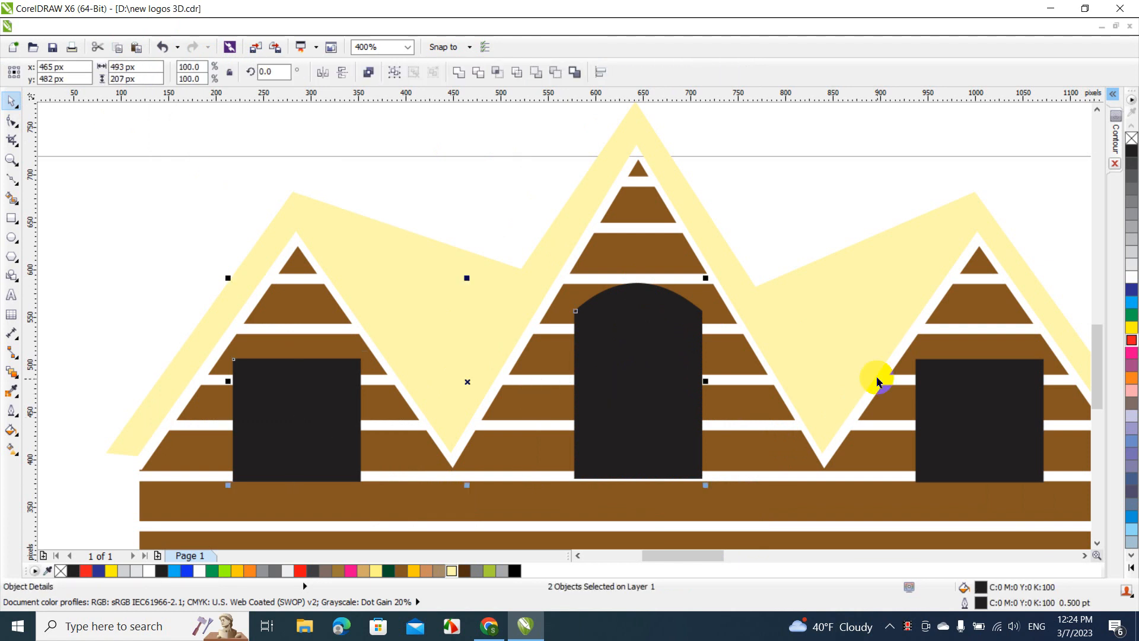
{"action": "left_click", "coordinate": [222, 171]}
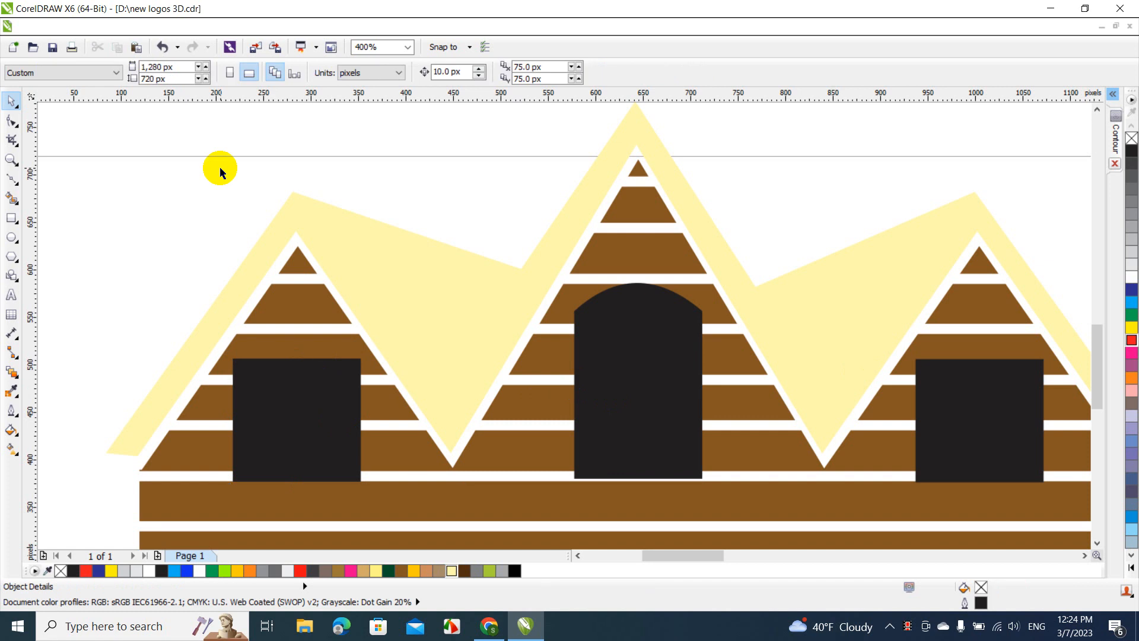
Trim the brown planks with the left window and move the window off the house to about x 138, y 633 px
{"action": "left_click", "coordinate": [325, 442]}
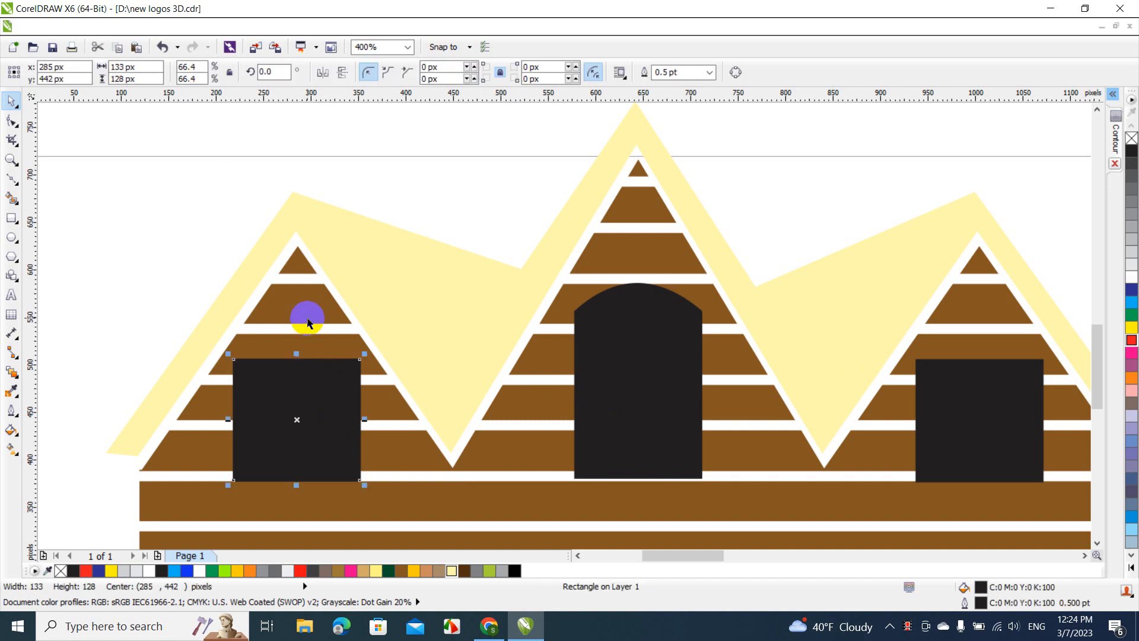
{"action": "left_click", "coordinate": [306, 308], "text": "shift"}
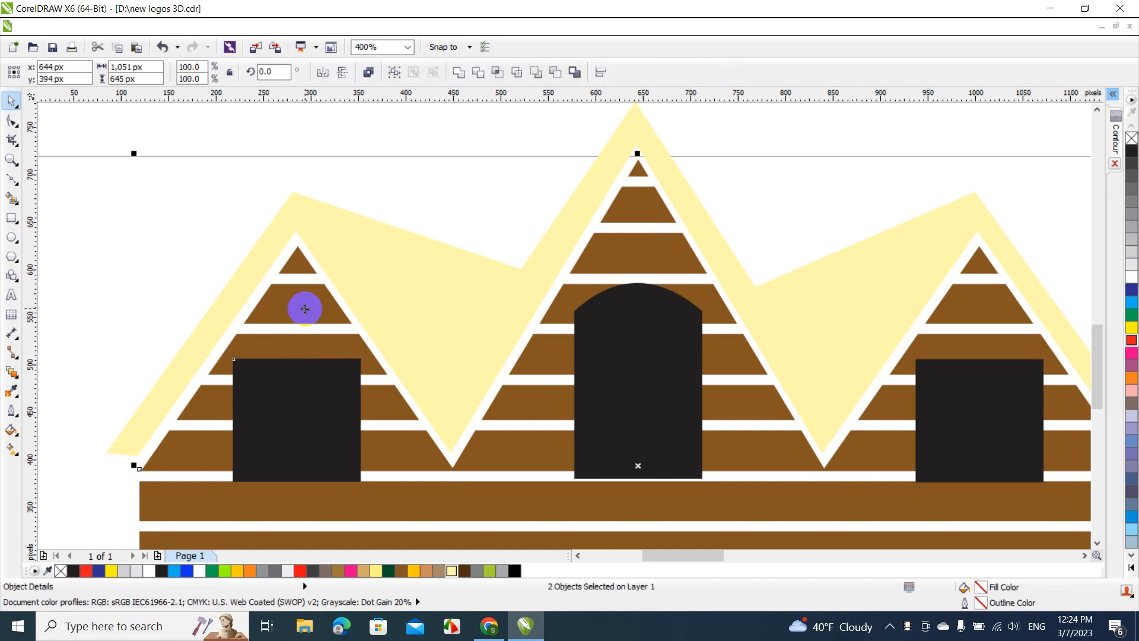
{"action": "left_click", "coordinate": [479, 72]}
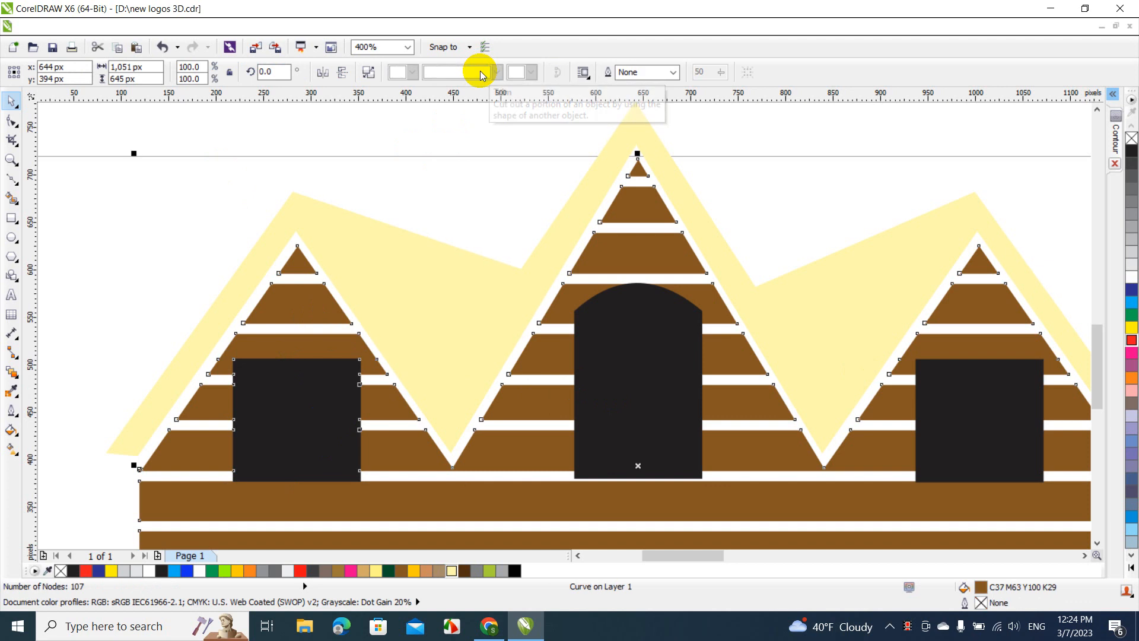
{"action": "left_click", "coordinate": [309, 431]}
{"action": "left_click_drag", "start_coordinate": [308, 430], "coordinate": [171, 248]}
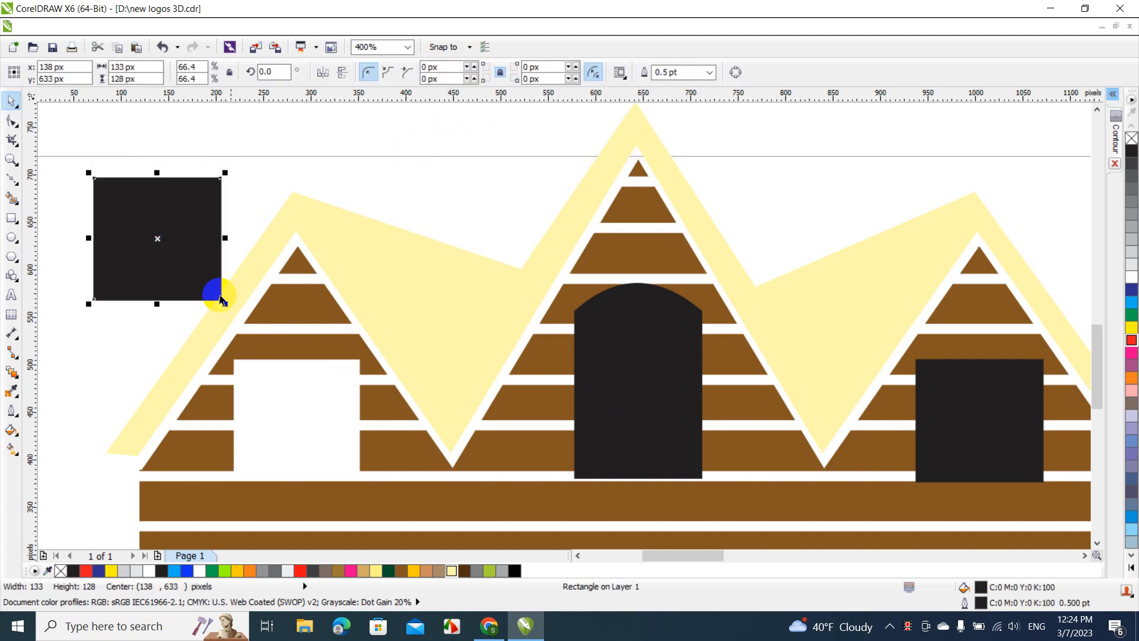
Scale the moved black window down to about 64 by 62 px
{"action": "left_click_drag", "start_coordinate": [226, 305], "coordinate": [161, 271]}
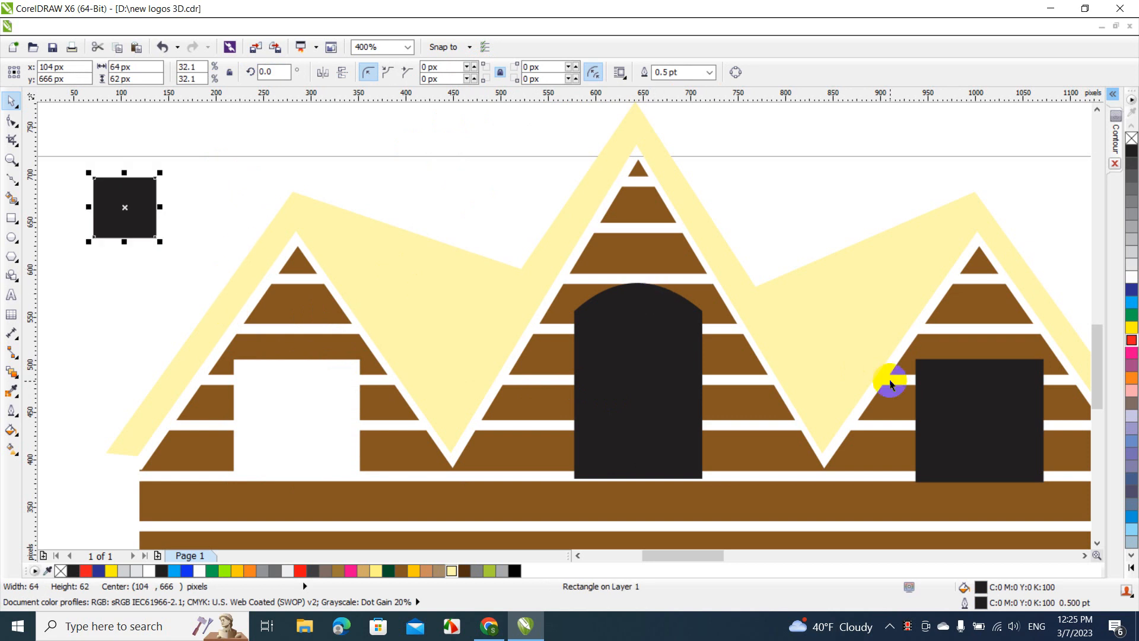
Trim the brown planks with the right window and delete that window
{"action": "left_click", "coordinate": [968, 402]}
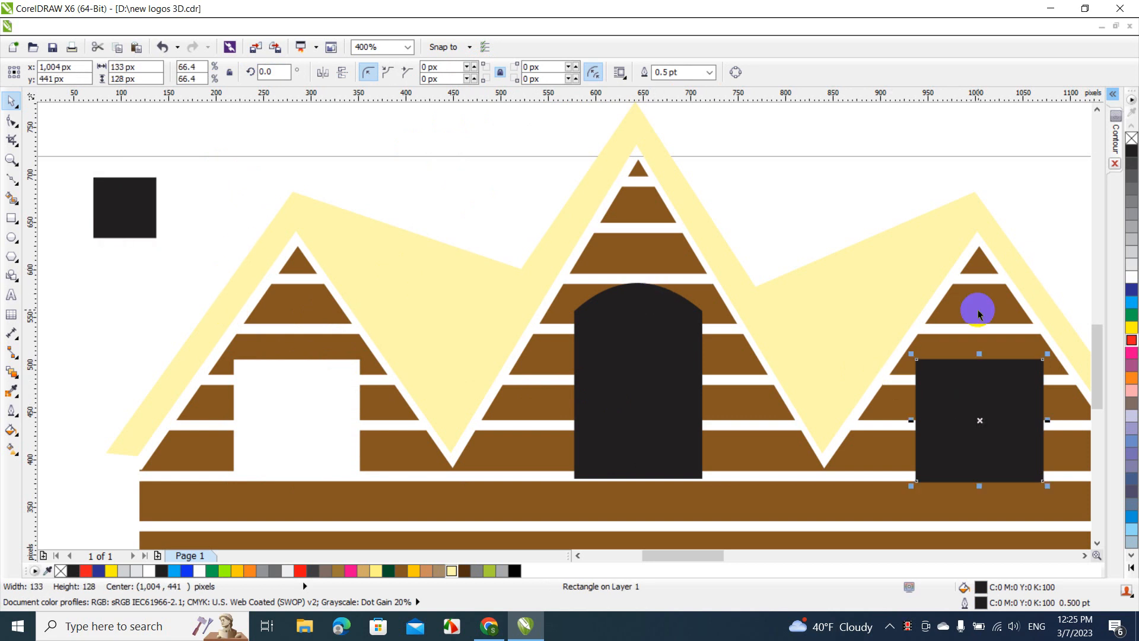
{"action": "left_click", "coordinate": [977, 308], "text": "shift"}
{"action": "left_click", "coordinate": [477, 71]}
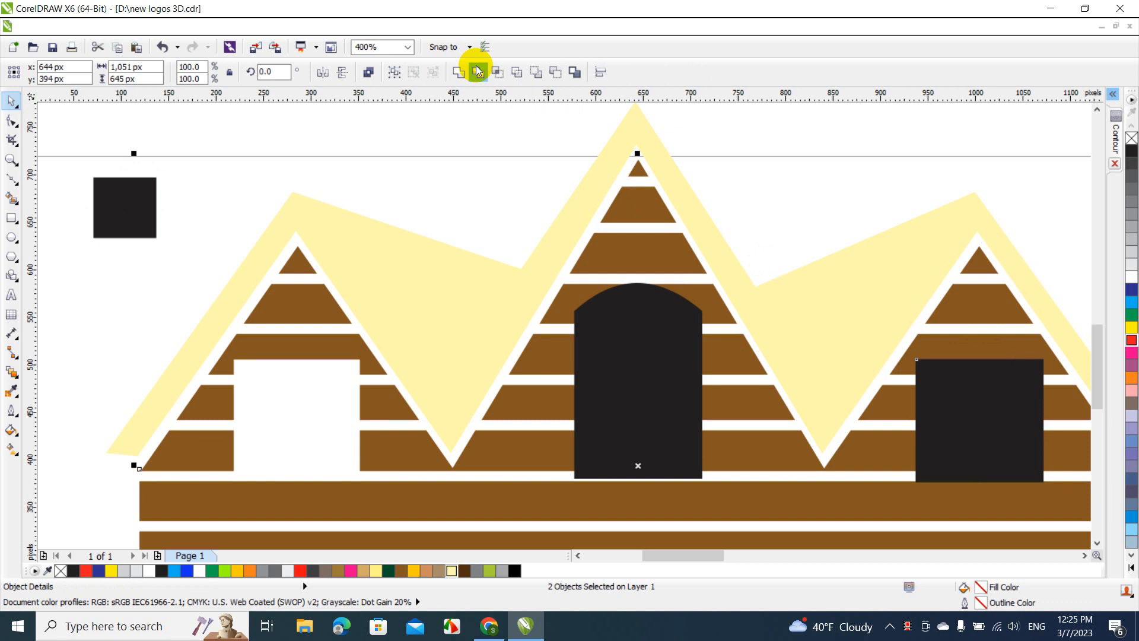
{"action": "left_click", "coordinate": [829, 216]}
{"action": "left_click", "coordinate": [1002, 419]}
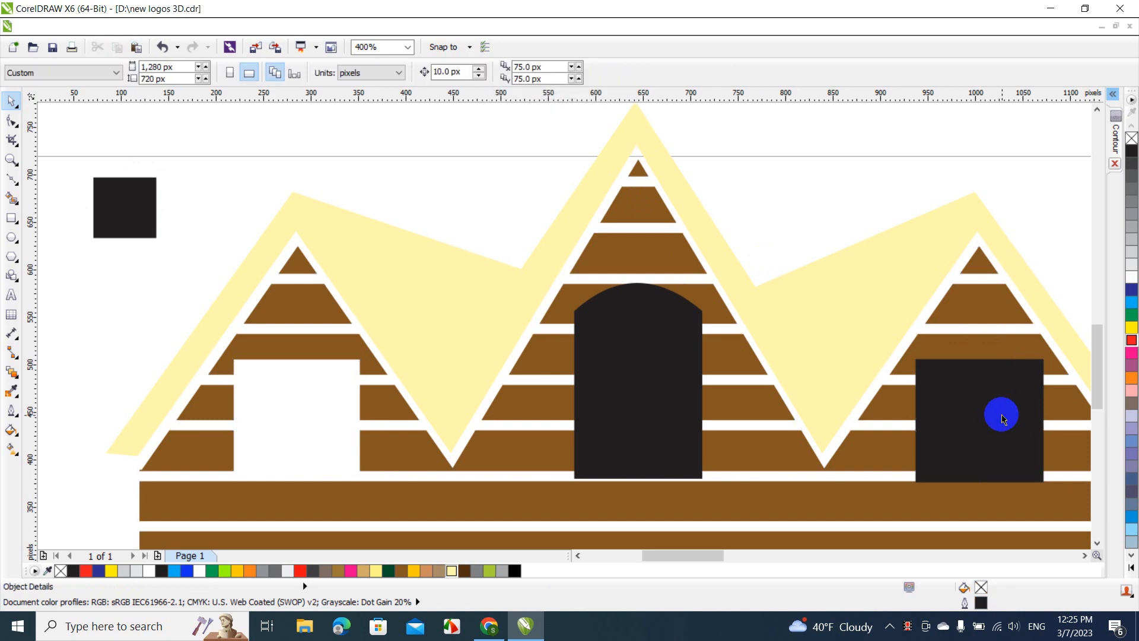
{"action": "key", "text": "Delete"}
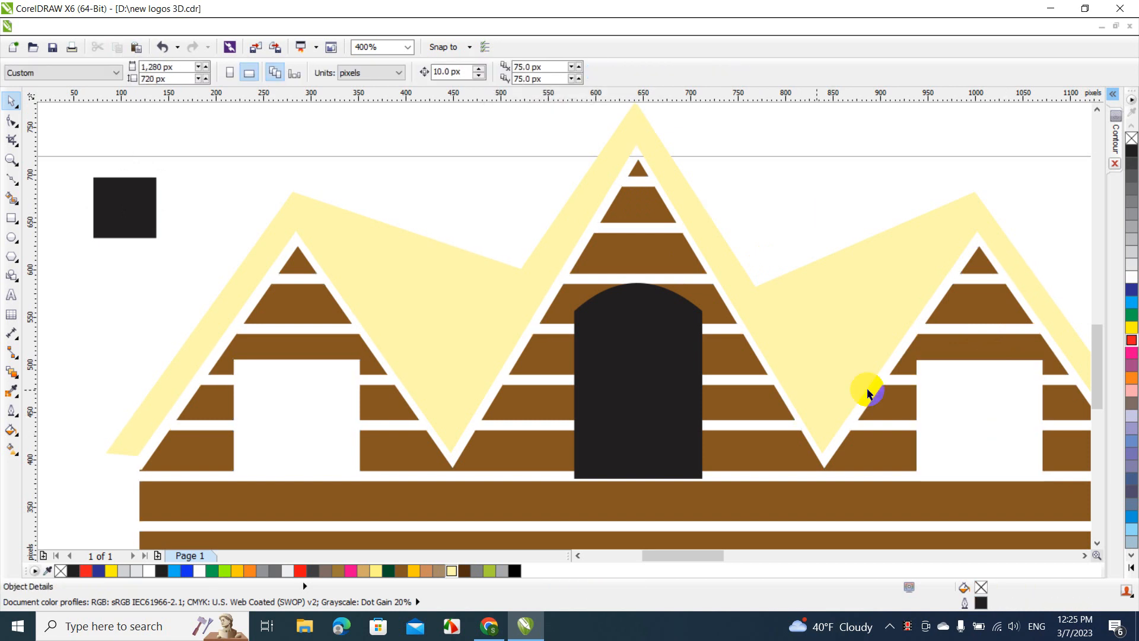
Undo the right window's deletion and trim, and the downscaling of the moved black window
{"action": "key", "text": "ctrl+z"}
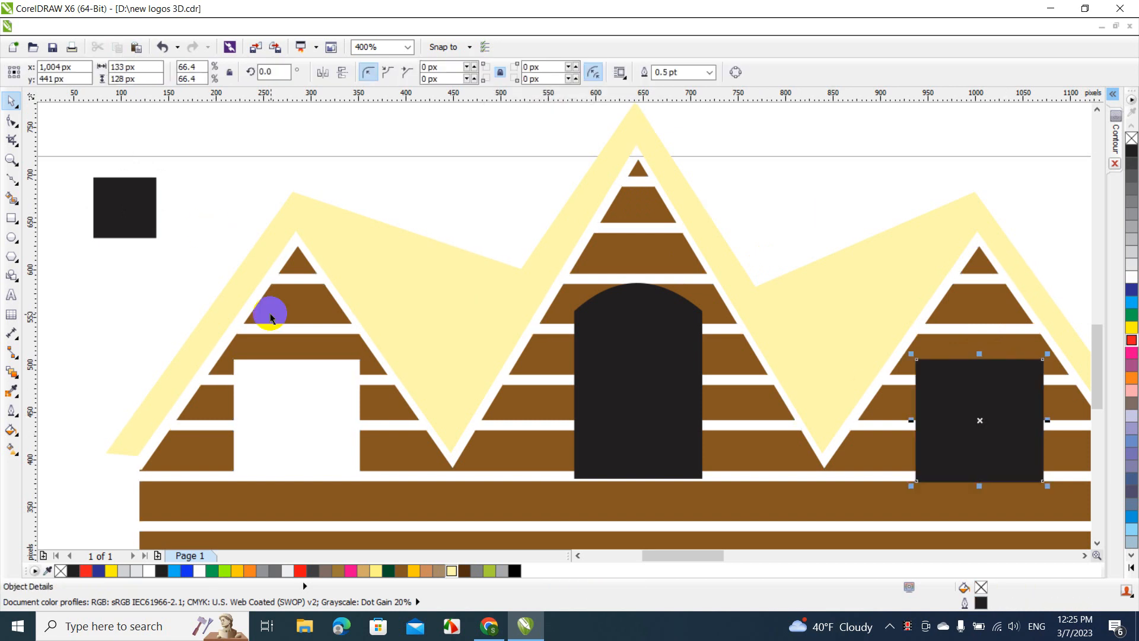
{"action": "key", "text": "ctrl+z"}
{"action": "key", "text": "ctrl+z"}
{"action": "key", "text": "ctrl+z"}
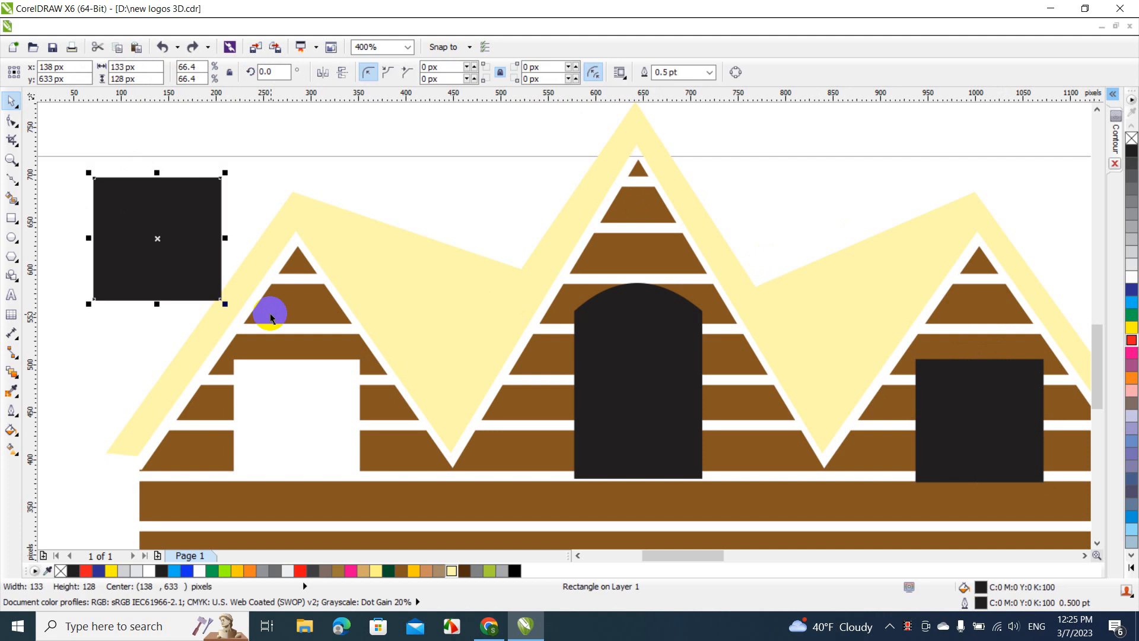
Cut the right window's opening out of the brown planks with Trim and delete the black right window
{"action": "left_click", "coordinate": [946, 427]}
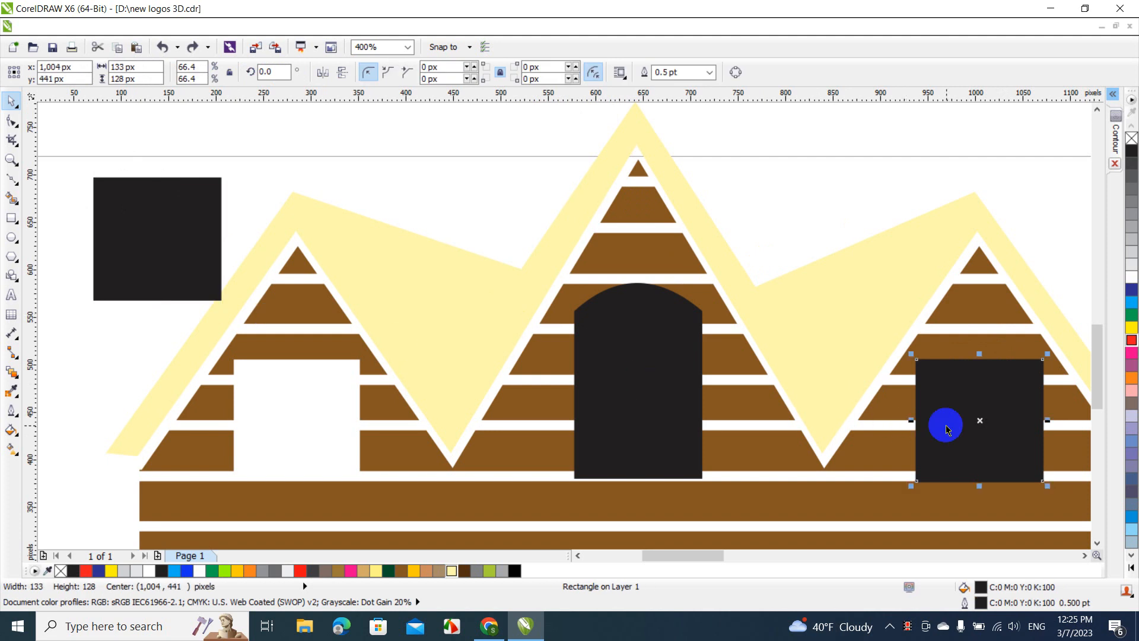
{"action": "left_click", "coordinate": [971, 310], "text": "shift"}
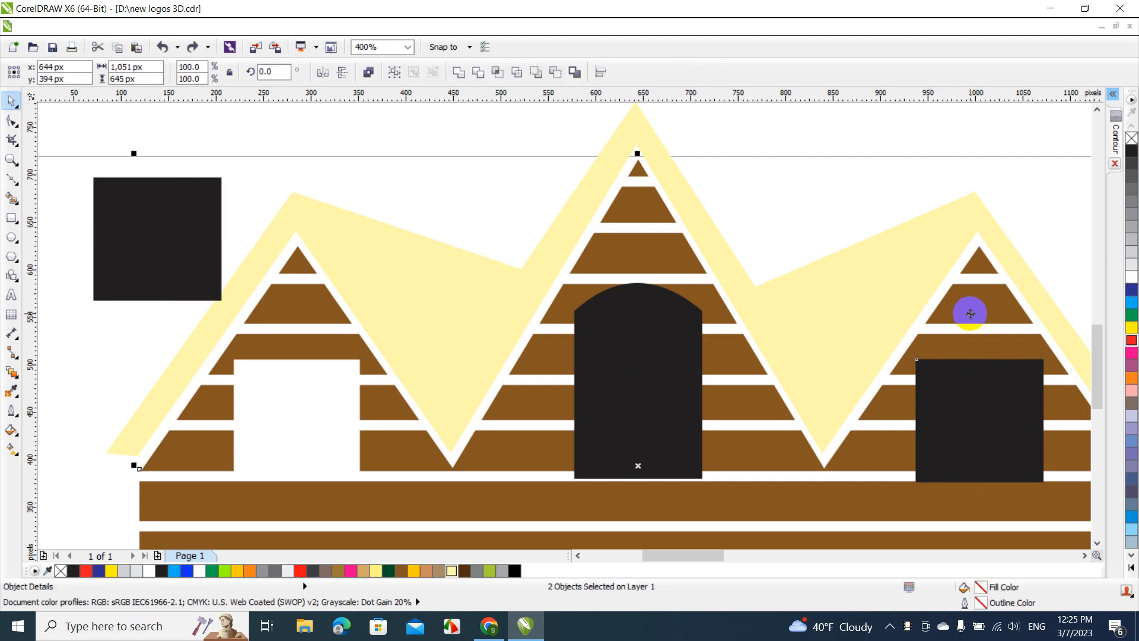
{"action": "left_click", "coordinate": [481, 73]}
{"action": "left_click", "coordinate": [786, 199]}
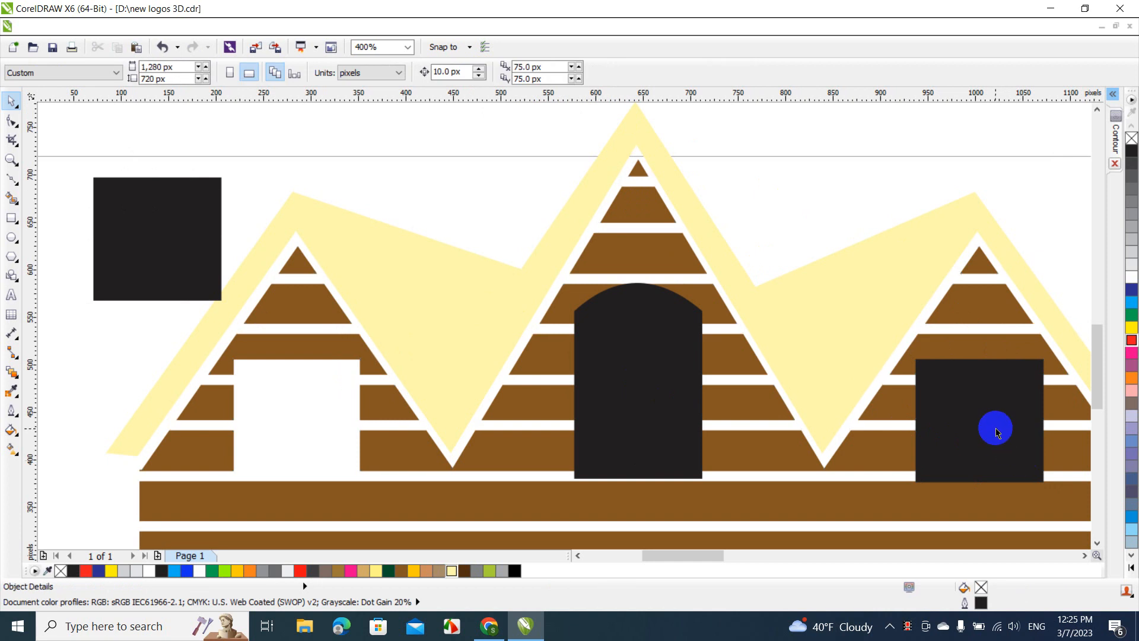
{"action": "left_click", "coordinate": [997, 432]}
{"action": "key", "text": "Delete"}
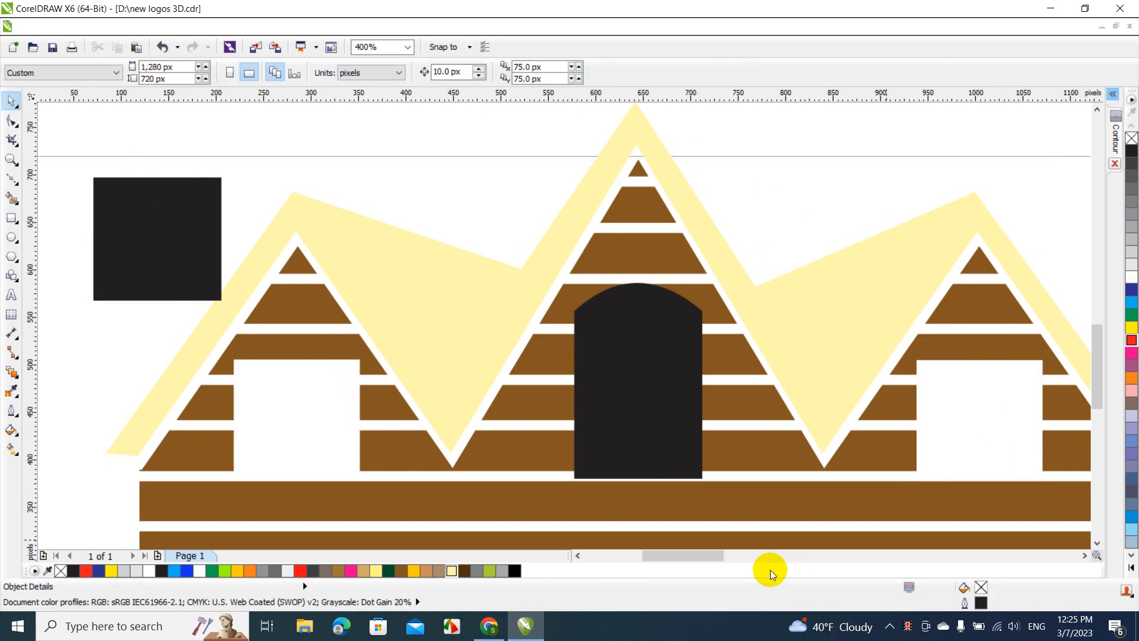
Move the spare black window off the page to about x -192, y 601 px
{"action": "mouse_move", "coordinate": [708, 553]}
{"action": "left_mouse_down"}
{"action": "mouse_move", "coordinate": [657, 552]}
{"action": "mouse_move", "coordinate": [682, 553]}
{"action": "left_mouse_up"}
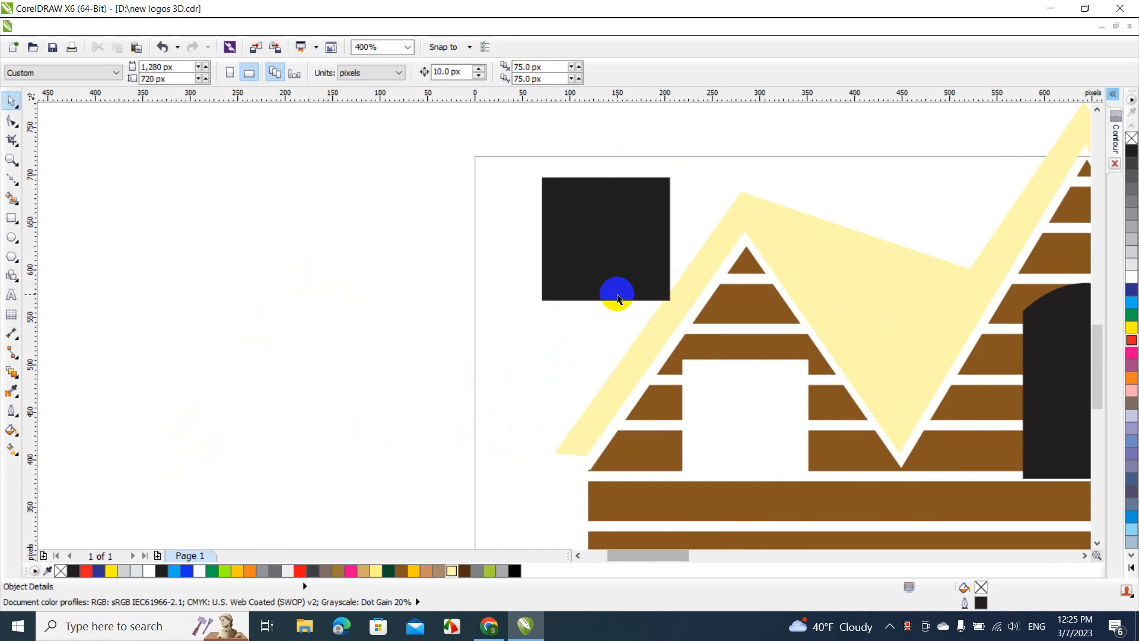
{"action": "left_click_drag", "start_coordinate": [613, 265], "coordinate": [299, 293]}
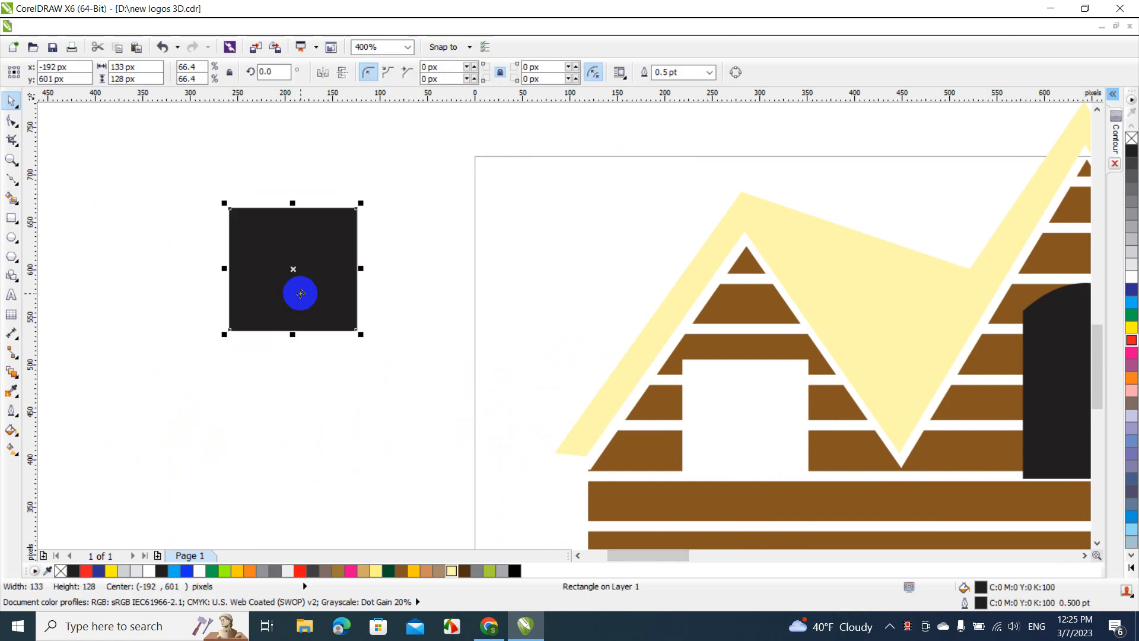
{"action": "left_click", "coordinate": [299, 387]}
Draw a thin vertical bar about 8 by 240 px across the spare black window and fill it with Deep Yellow (#FFCC00)
{"action": "left_click", "coordinate": [11, 218]}
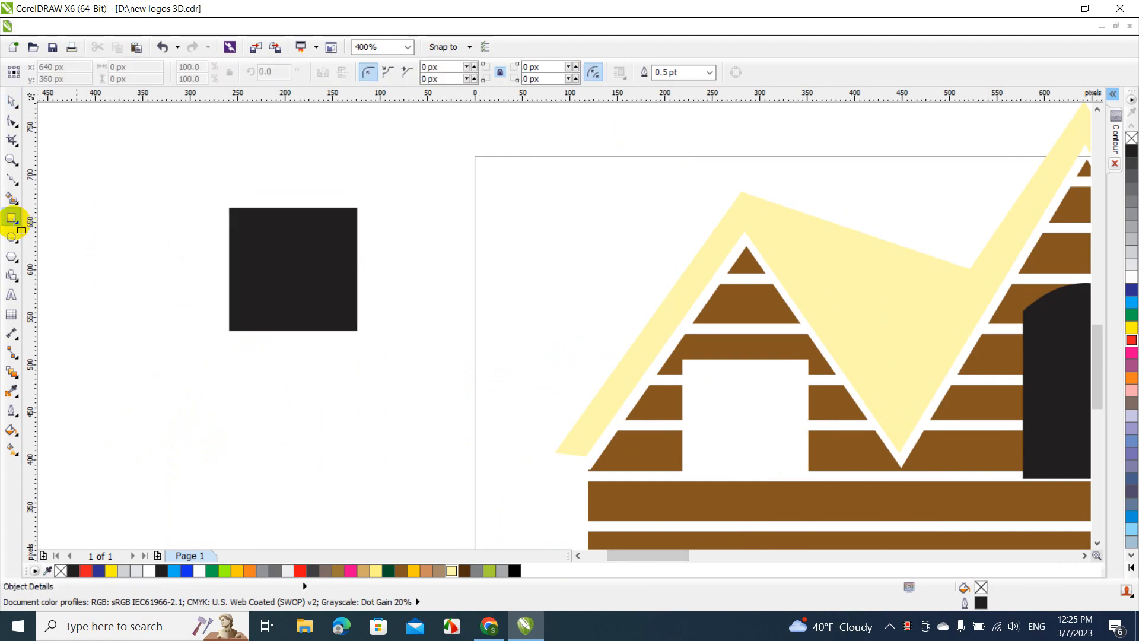
{"action": "left_click_drag", "start_coordinate": [277, 184], "coordinate": [284, 410]}
{"action": "left_click", "coordinate": [12, 103]}
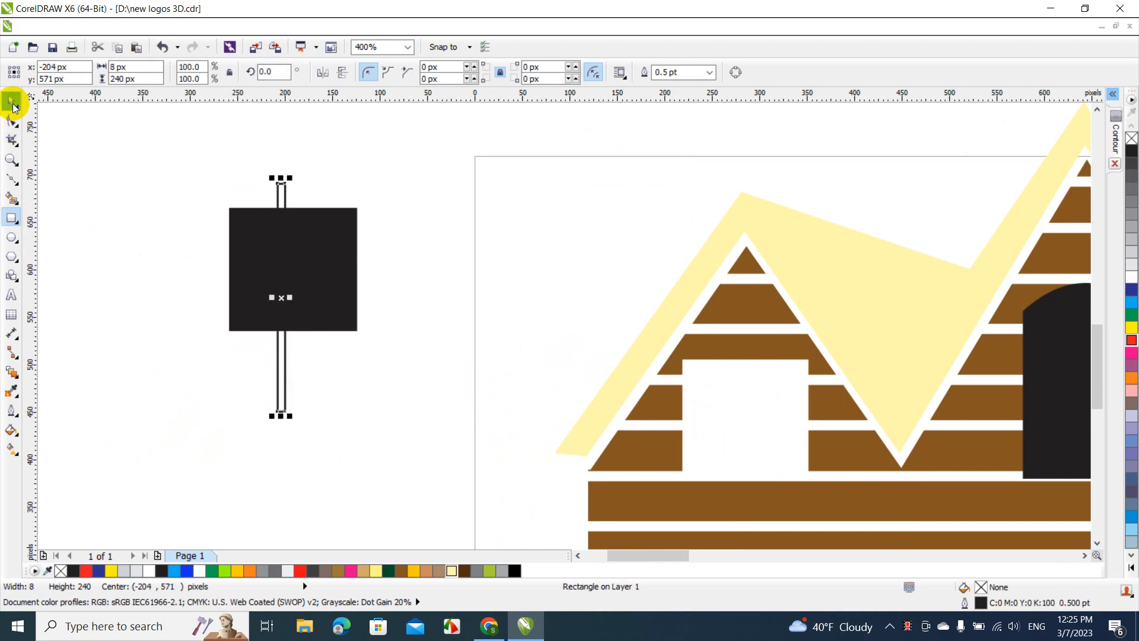
{"action": "left_click", "coordinate": [237, 570]}
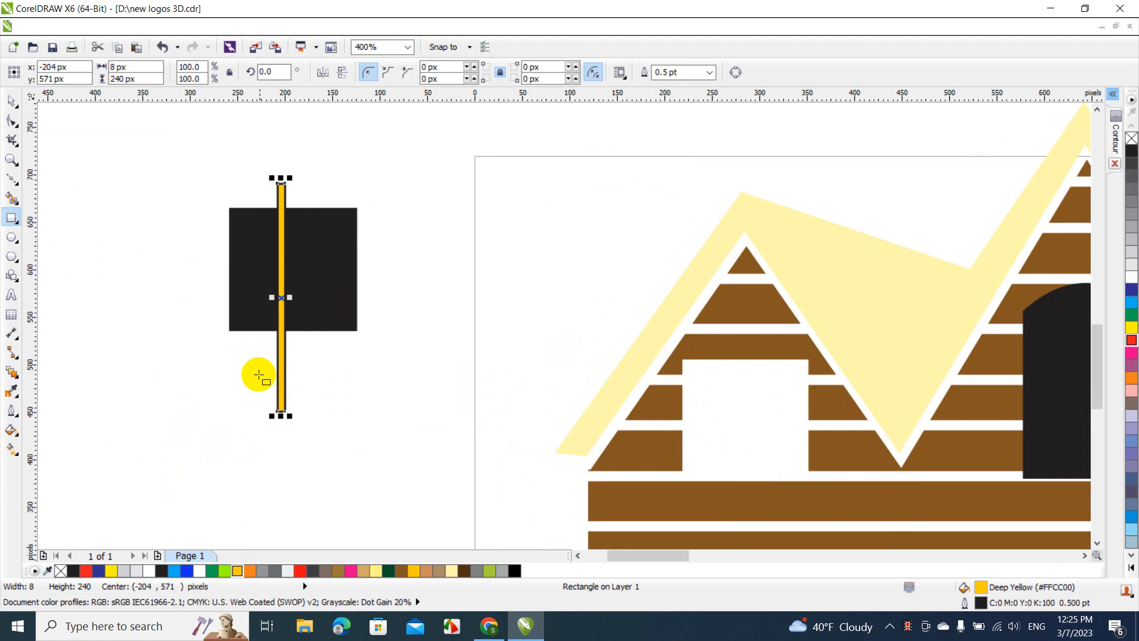
{"action": "left_click", "coordinate": [13, 104]}
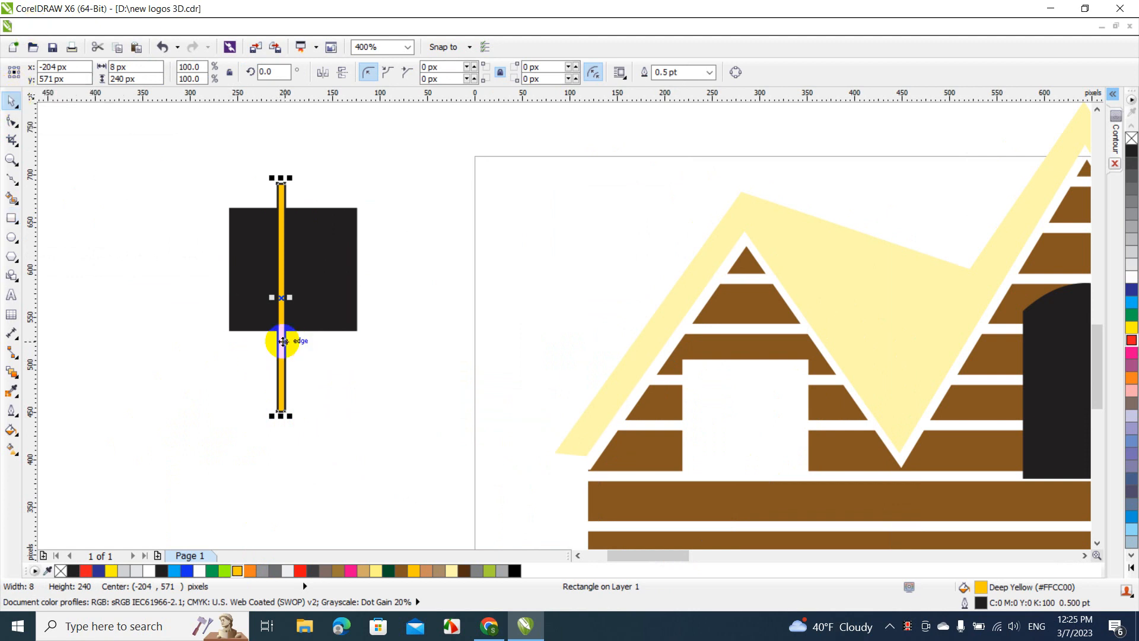
Shift the yellow bar slightly upward and centre it horizontally with the spare black window
{"action": "left_click_drag", "start_coordinate": [285, 338], "coordinate": [292, 328]}
{"action": "left_click_drag", "start_coordinate": [186, 152], "coordinate": [443, 456]}
{"action": "key", "text": "c"}
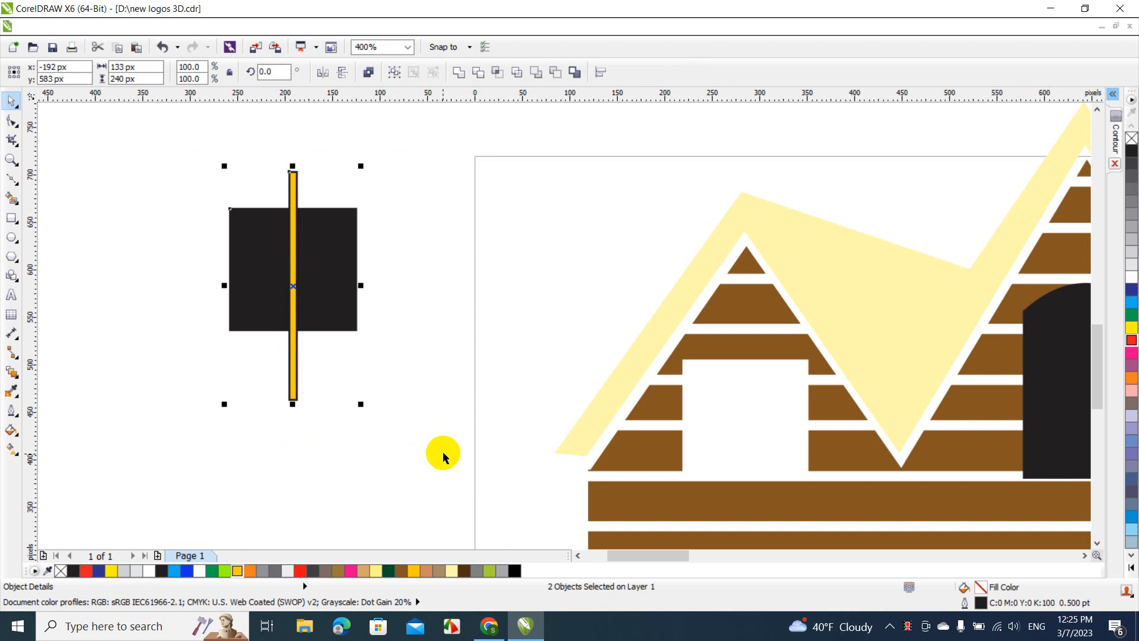
{"action": "left_click", "coordinate": [407, 364]}
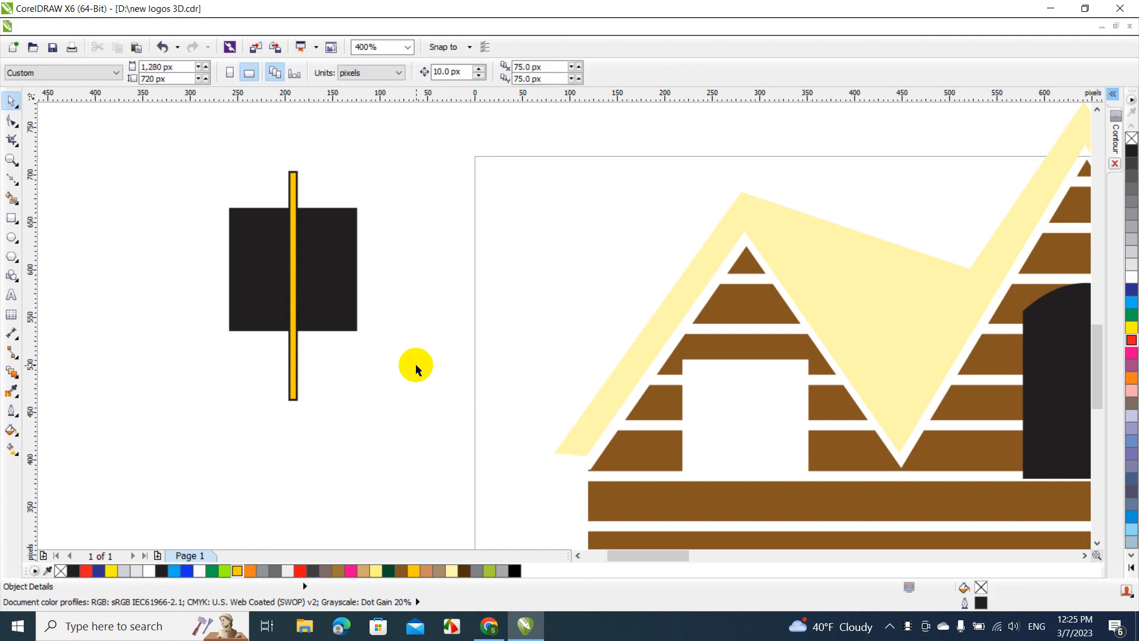
Place a copy of the vertical yellow bar in the empty area beside the black window, at about x -442, y 624 px
{"action": "left_click", "coordinate": [296, 371]}
{"action": "scroll", "coordinate": [297, 368], "scroll_direction": "down", "scroll_amount": 1}
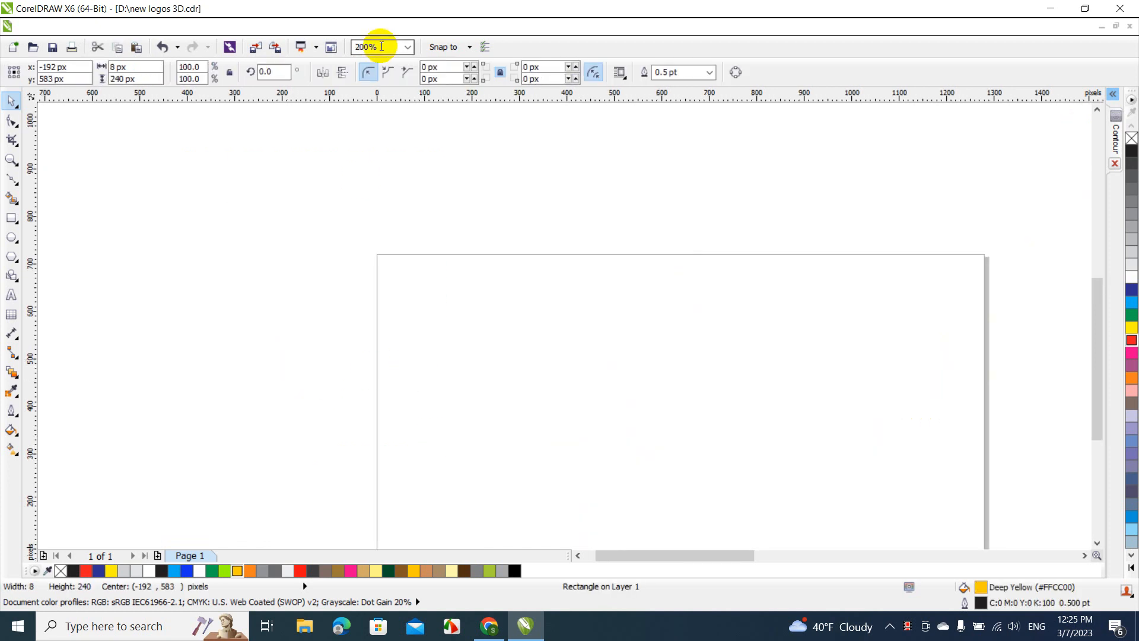
{"action": "left_click", "coordinate": [410, 51]}
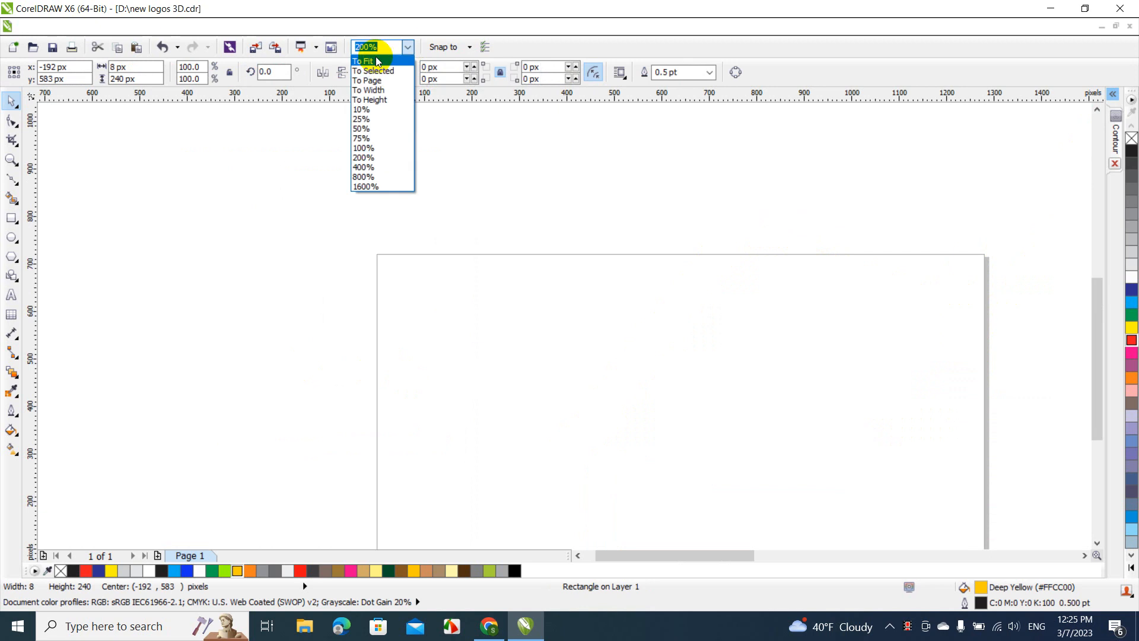
{"action": "left_click", "coordinate": [376, 57]}
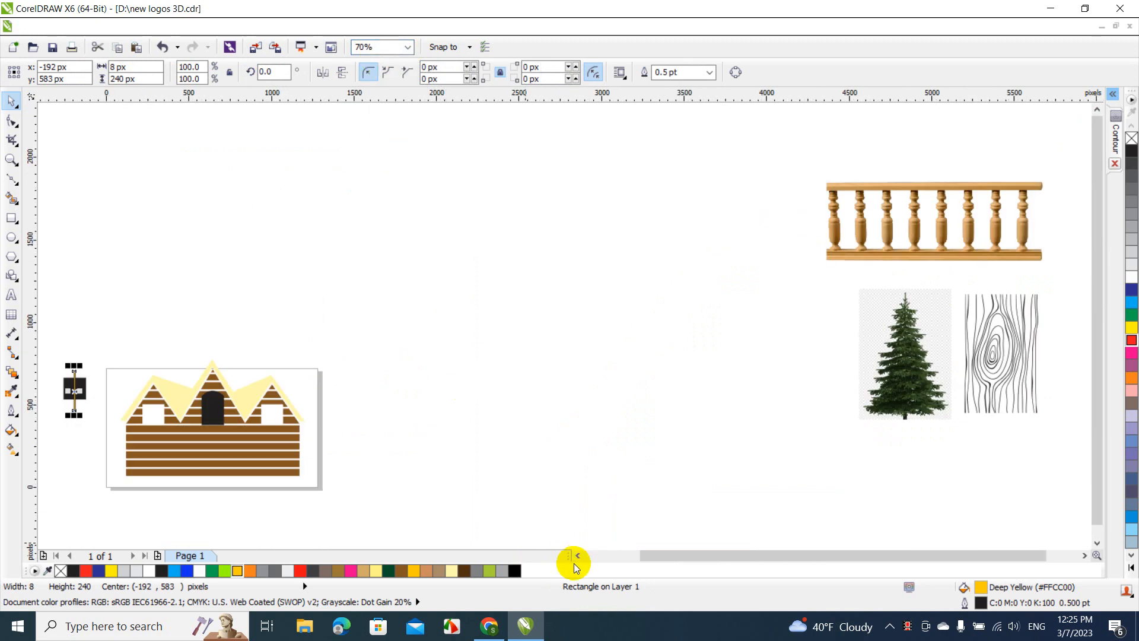
{"action": "left_click", "coordinate": [617, 559]}
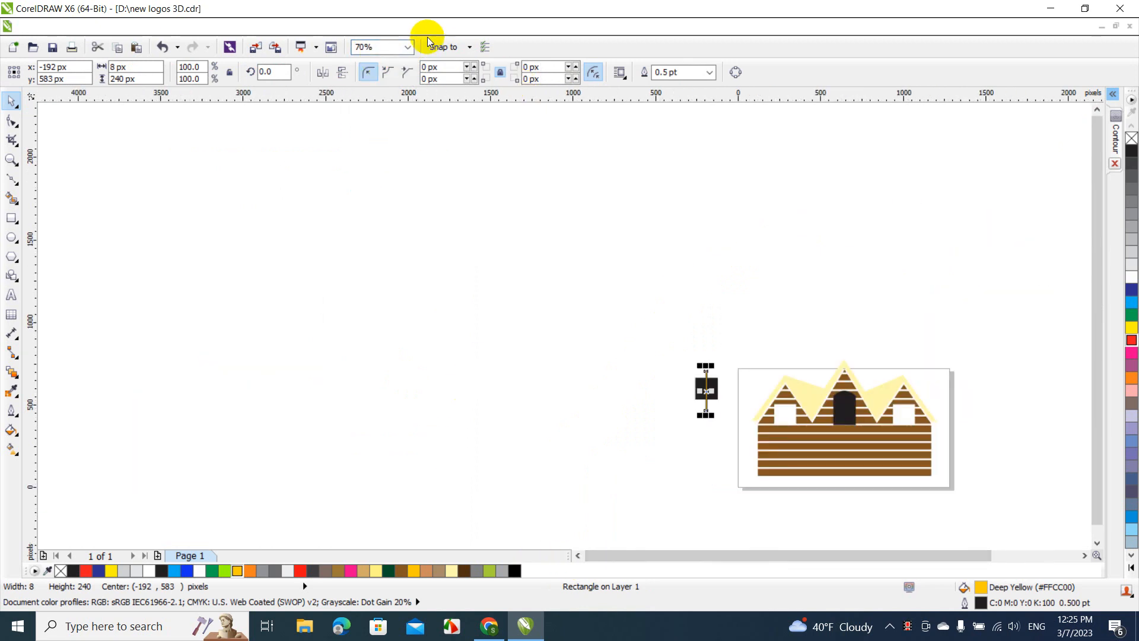
{"action": "left_click", "coordinate": [408, 47]}
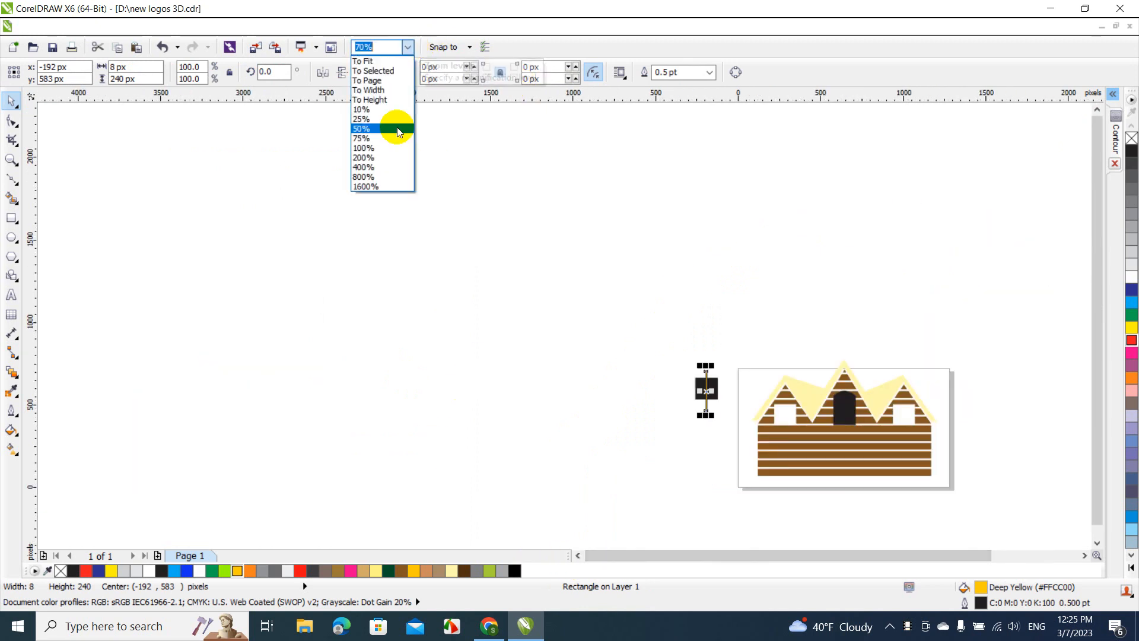
{"action": "left_click", "coordinate": [379, 159]}
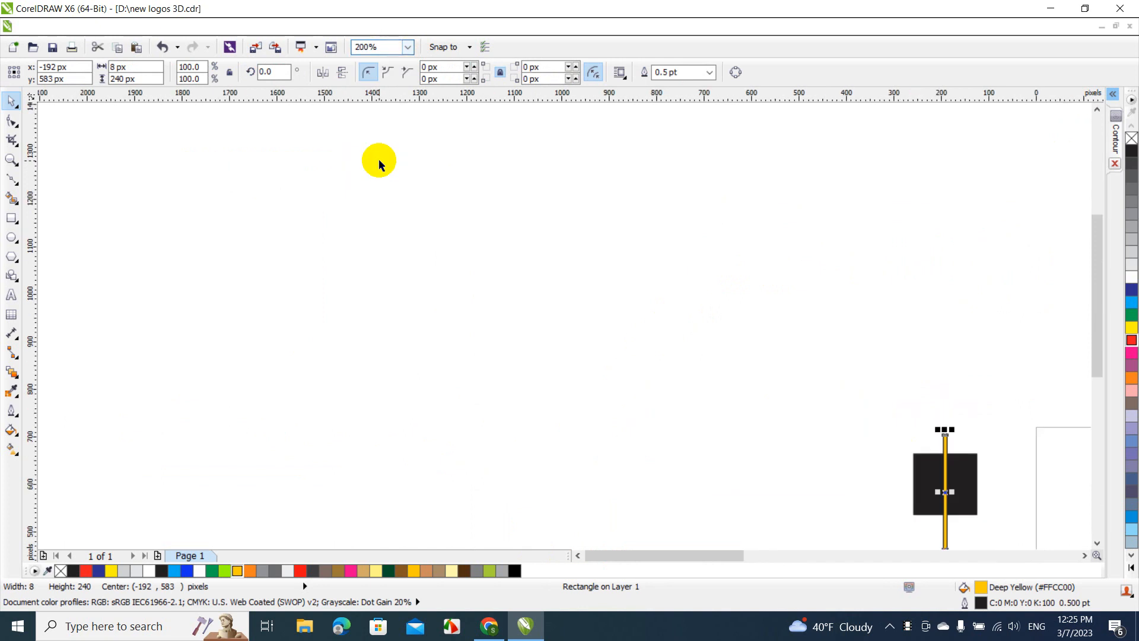
{"action": "left_click", "coordinate": [408, 47]}
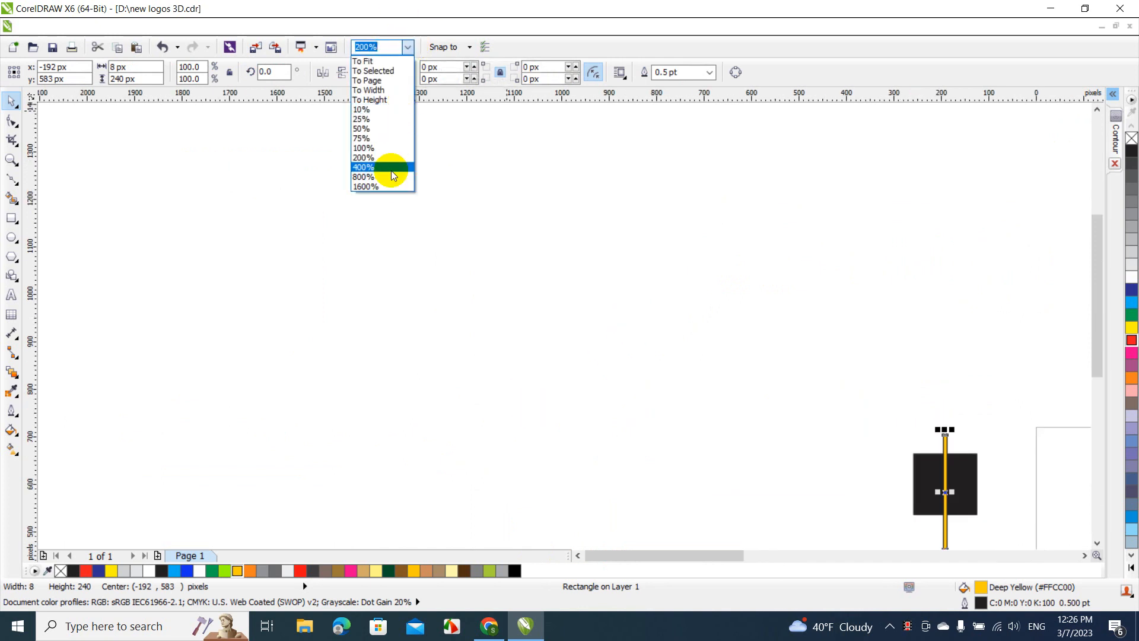
{"action": "left_click", "coordinate": [390, 170]}
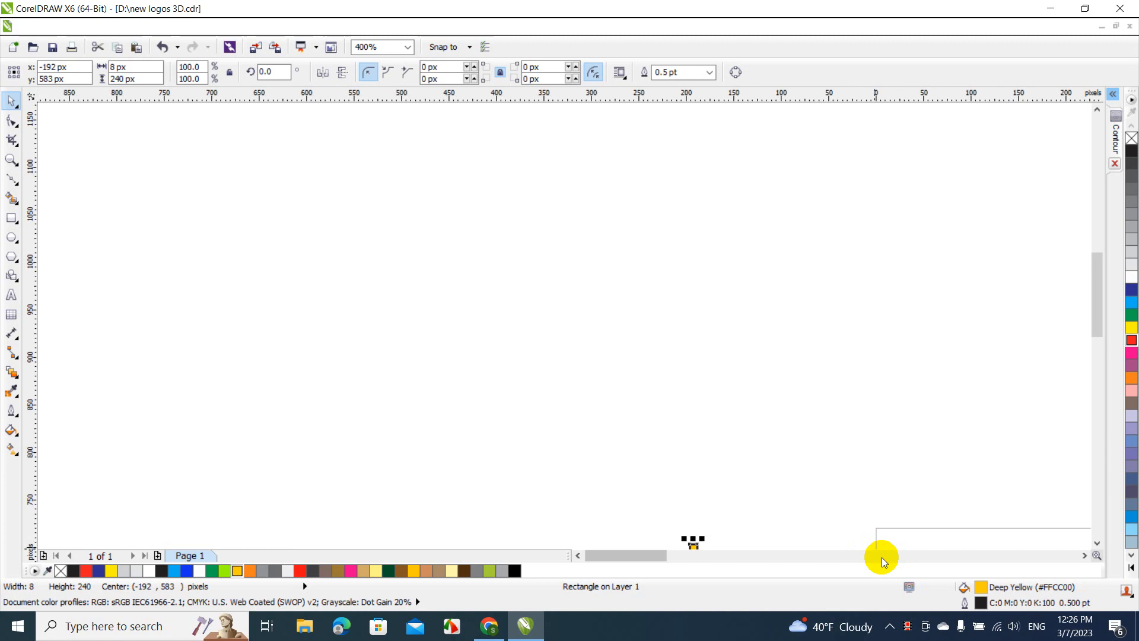
{"action": "left_click", "coordinate": [1097, 420]}
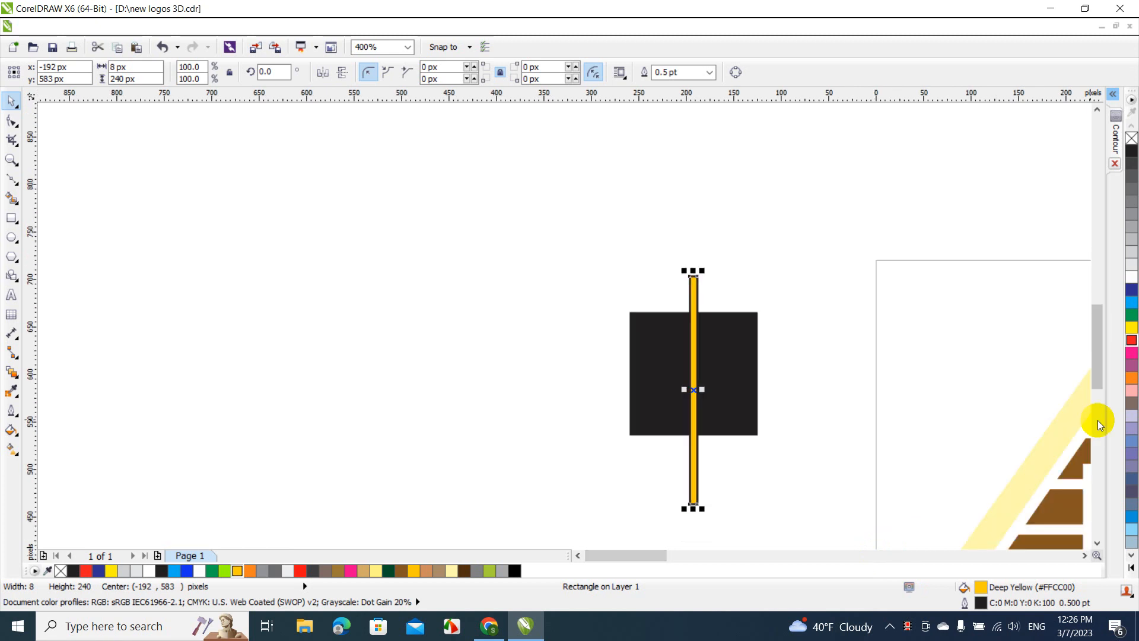
{"action": "left_click", "coordinate": [732, 453]}
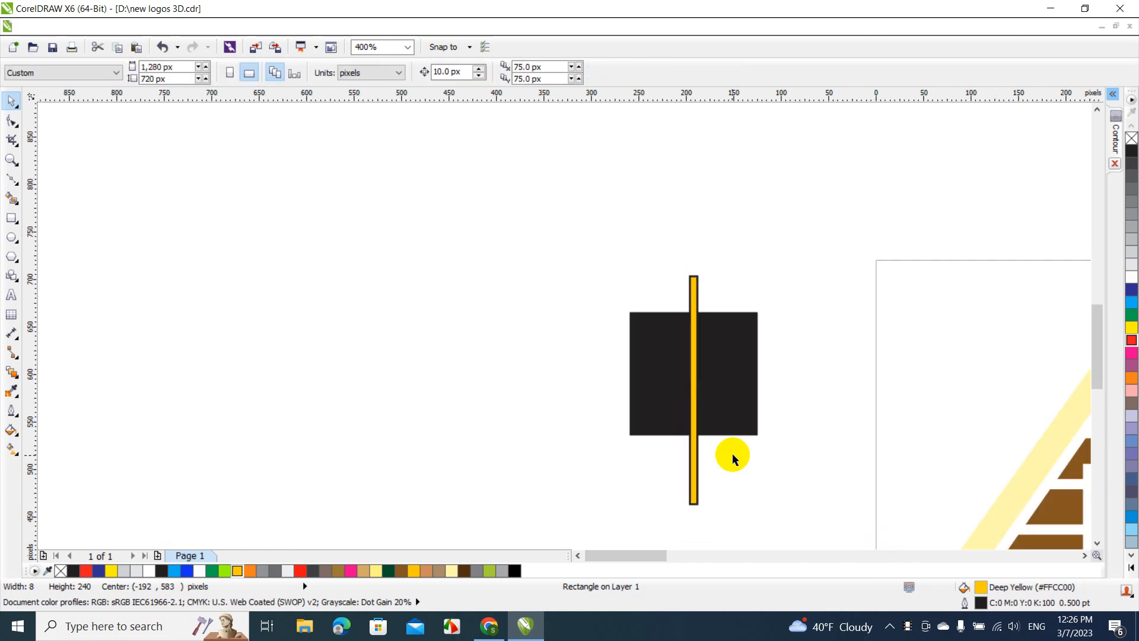
{"action": "left_click", "coordinate": [694, 454]}
{"action": "left_click_drag", "start_coordinate": [695, 453], "coordinate": [460, 414]}
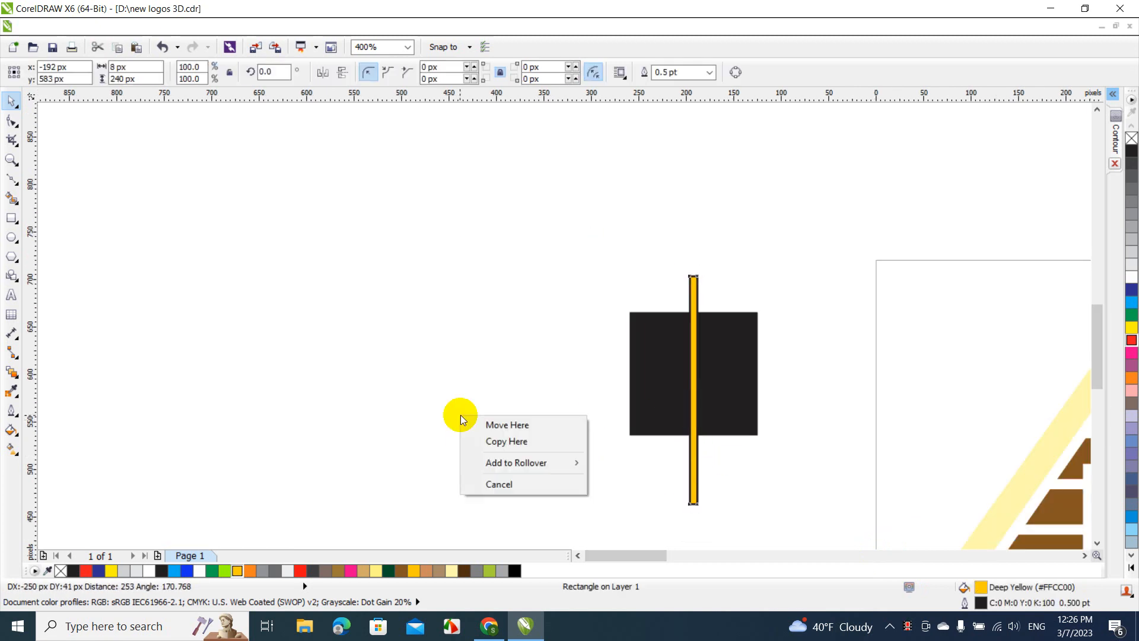
{"action": "left_click", "coordinate": [490, 442]}
Rotate the copied yellow bar to 90 degrees and move it across the black window at about x -202, y 601 px
{"action": "left_click", "coordinate": [279, 71]}
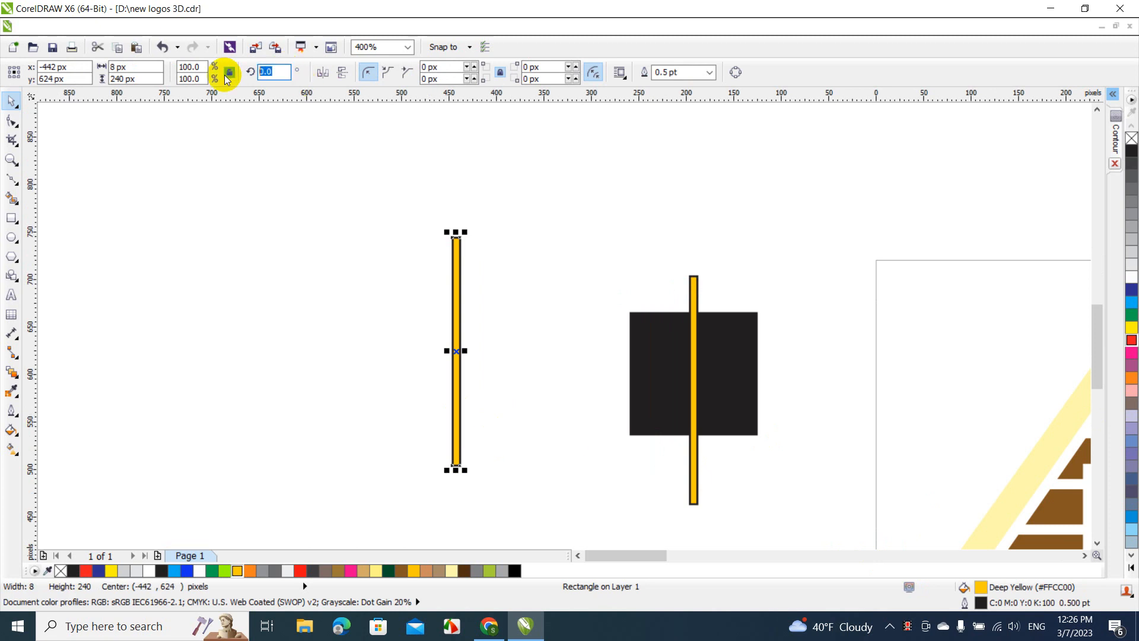
{"action": "type", "text": "90"}
{"action": "key", "text": "Return"}
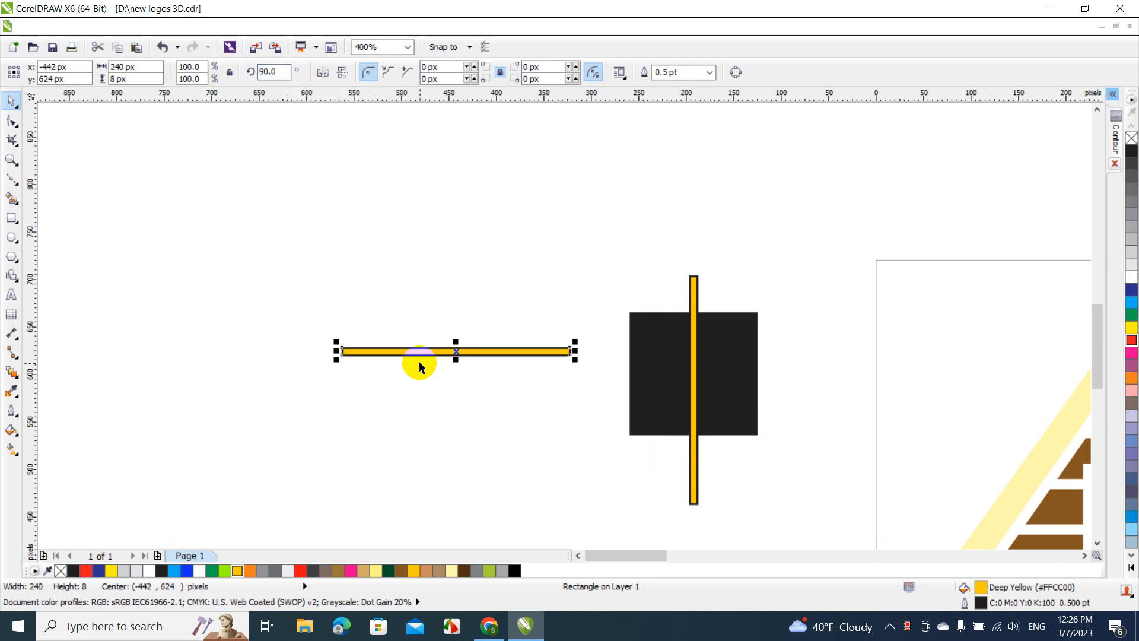
{"action": "left_click_drag", "start_coordinate": [420, 352], "coordinate": [646, 377]}
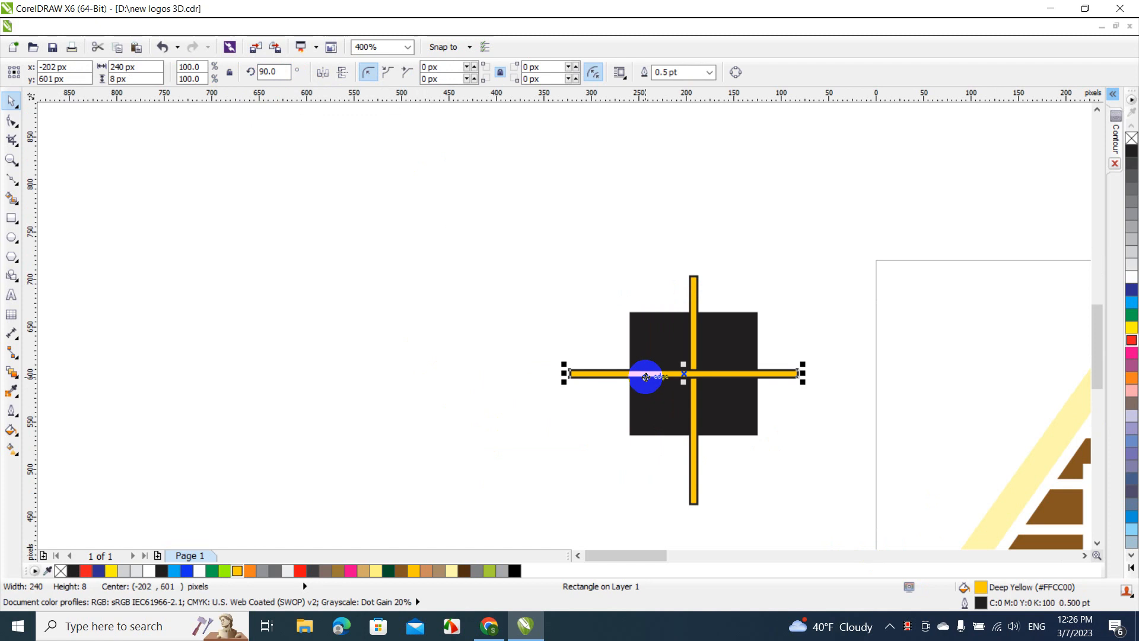
Centre the horizontal bar, the vertical bar and the black window on a common vertical axis
{"action": "left_click", "coordinate": [519, 251]}
{"action": "scroll", "coordinate": [897, 571], "scroll_direction": "down", "scroll_amount": 1}
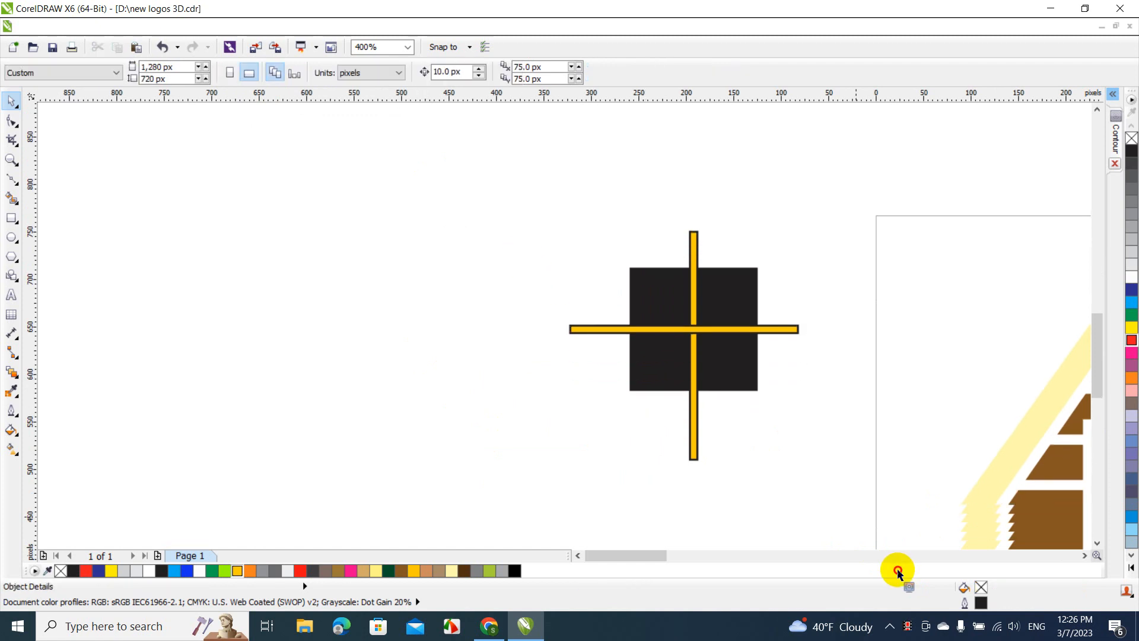
{"action": "left_click_drag", "start_coordinate": [898, 571], "coordinate": [865, 525]}
{"action": "key", "text": "c"}
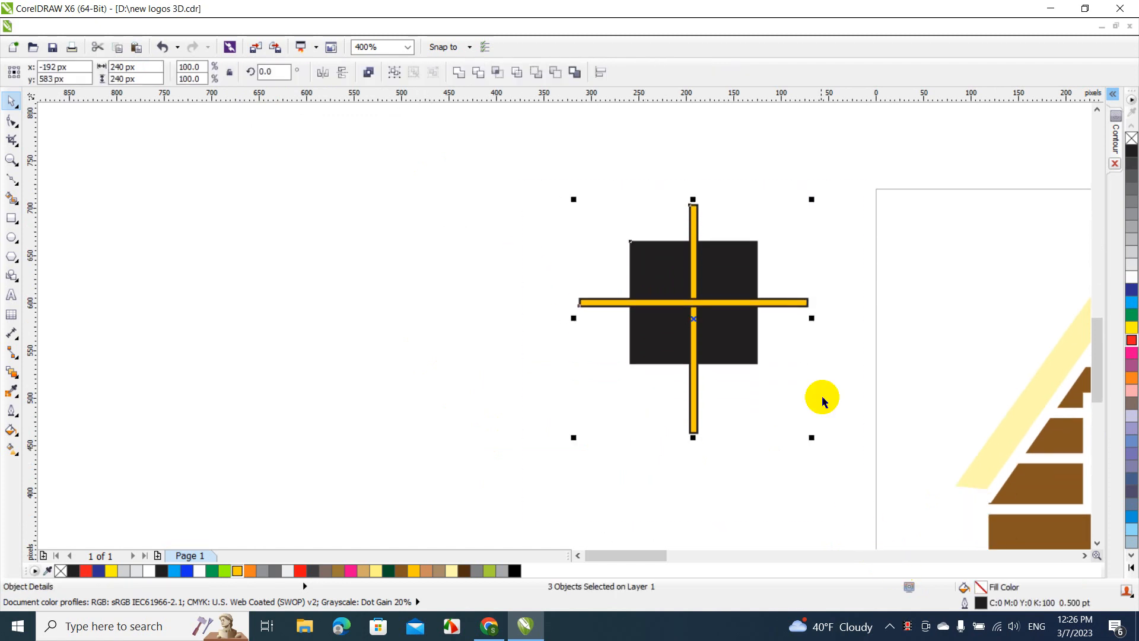
{"action": "left_click", "coordinate": [820, 385]}
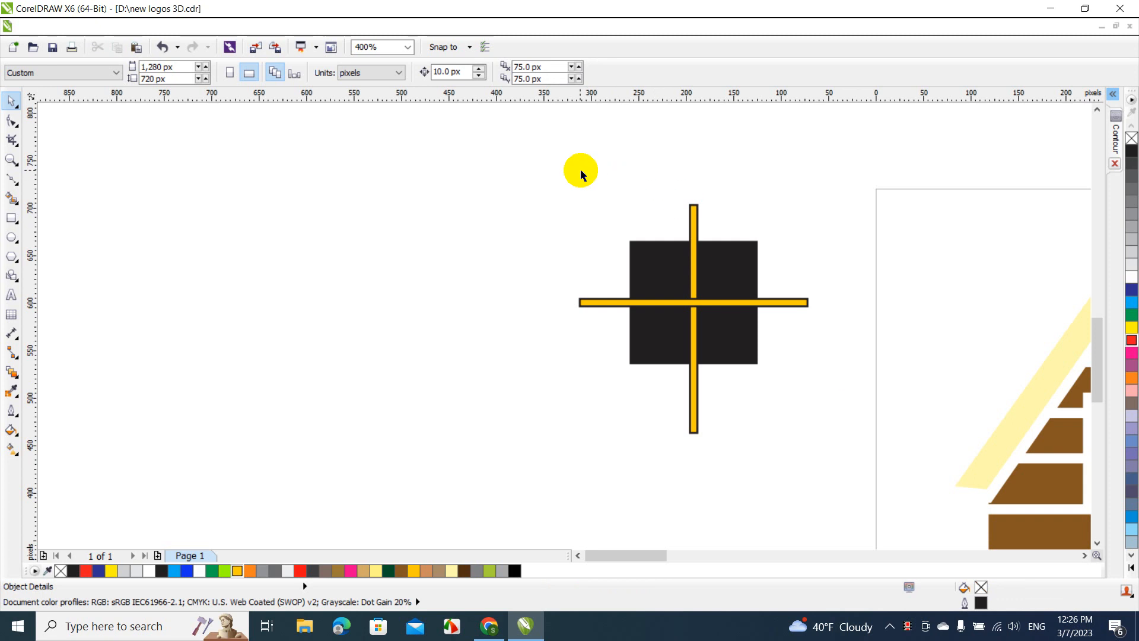
Rotate the black window and both yellow bars together to 90 degrees and align their centres
{"action": "left_click_drag", "start_coordinate": [518, 160], "coordinate": [837, 467]}
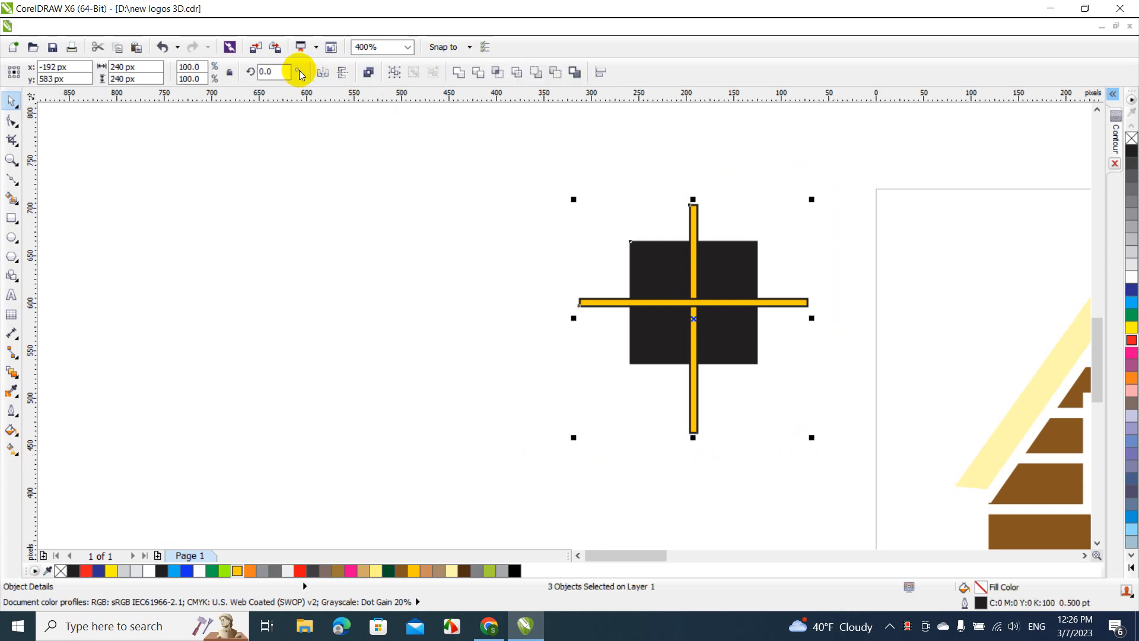
{"action": "left_click", "coordinate": [278, 72]}
{"action": "type", "text": "90"}
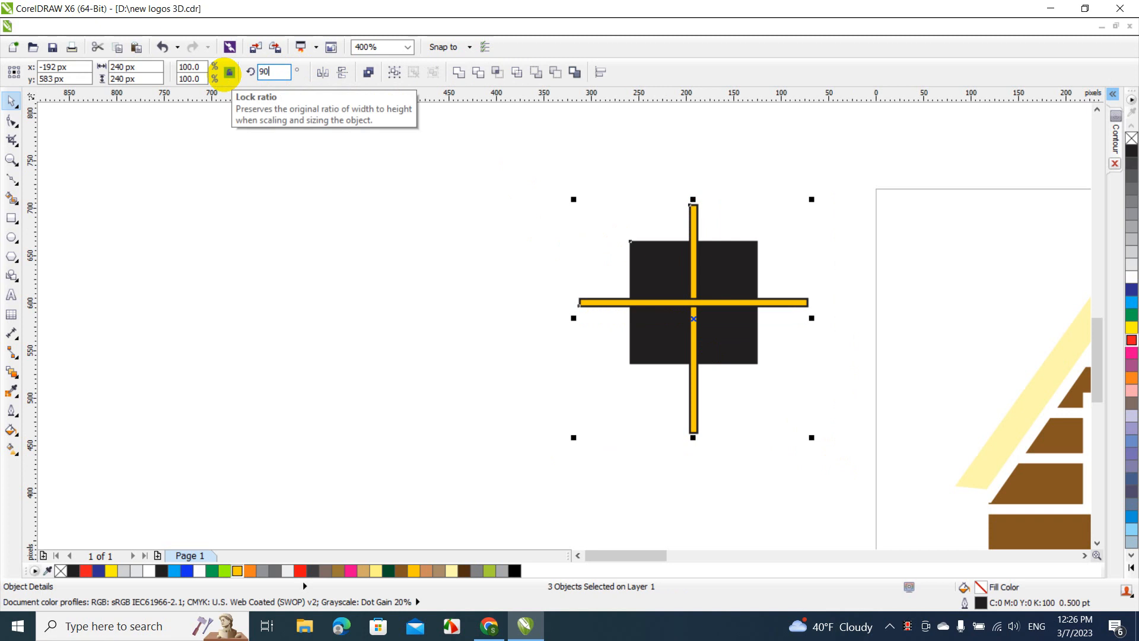
{"action": "key", "text": "Return"}
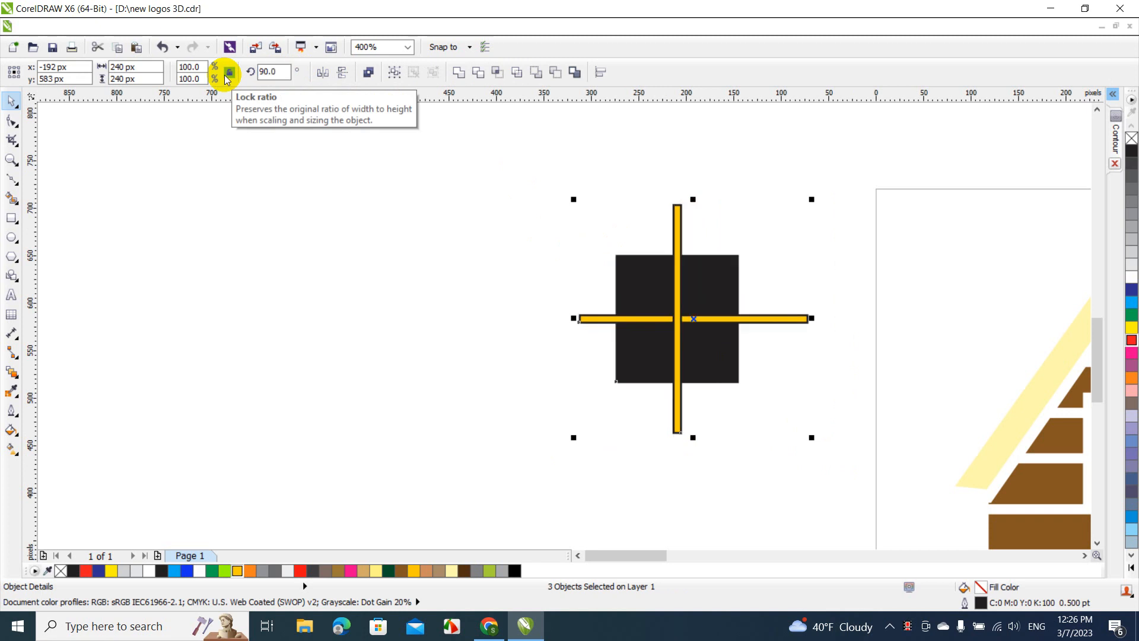
Set the rotation of the black window and both bars back to 0 degrees
{"action": "left_click", "coordinate": [281, 71]}
{"action": "left_click_drag", "start_coordinate": [281, 71], "coordinate": [273, 72]}
{"action": "type", "text": "0"}
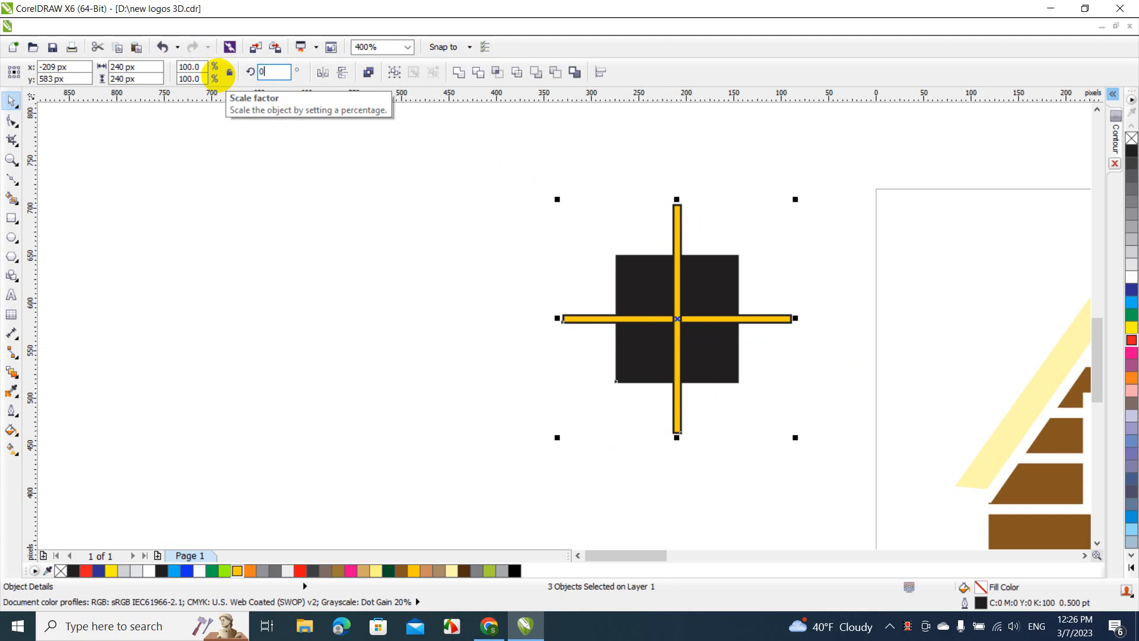
{"action": "key", "text": "Return"}
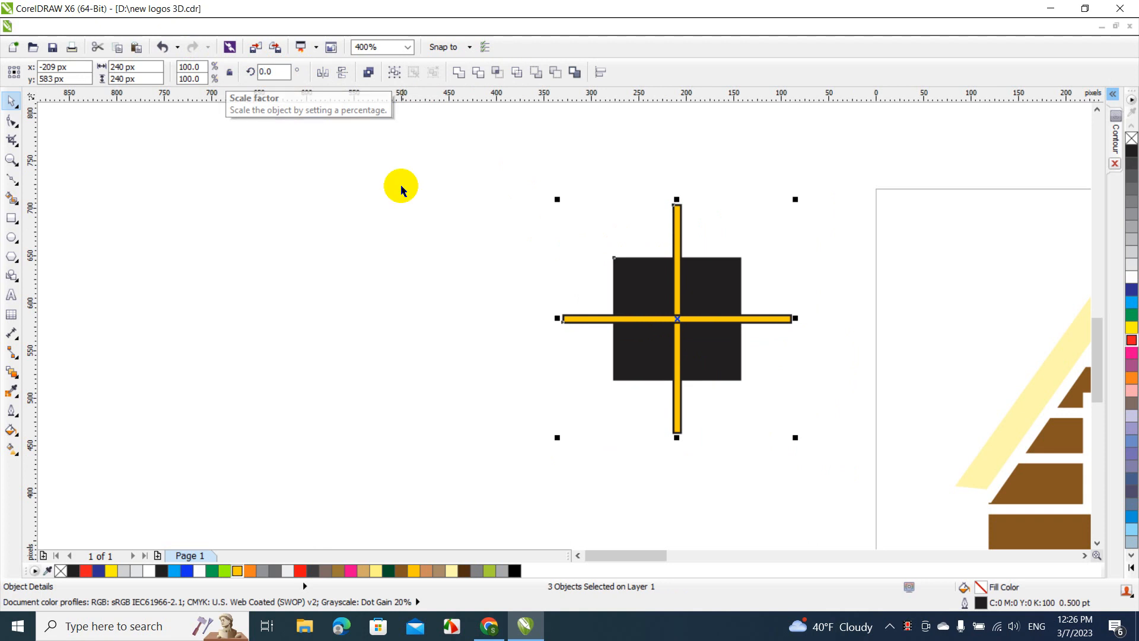
{"action": "left_click", "coordinate": [401, 189]}
Trim the black window with both crossed yellow bars so that it is cut into four panes
{"action": "left_click", "coordinate": [593, 321]}
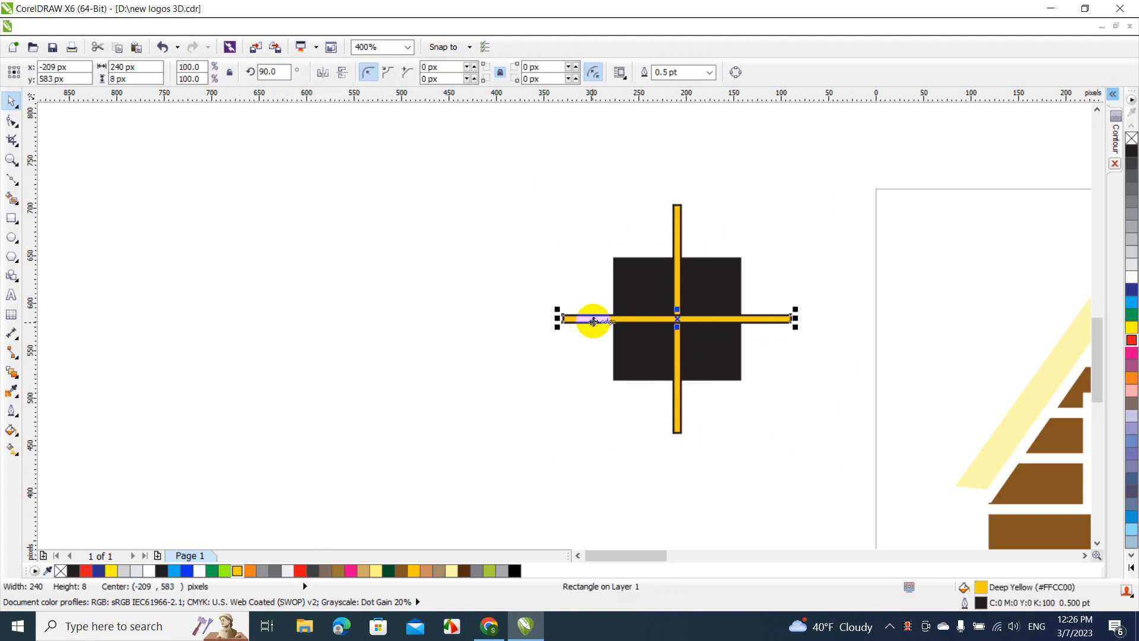
{"action": "left_click", "coordinate": [675, 225], "text": "shift"}
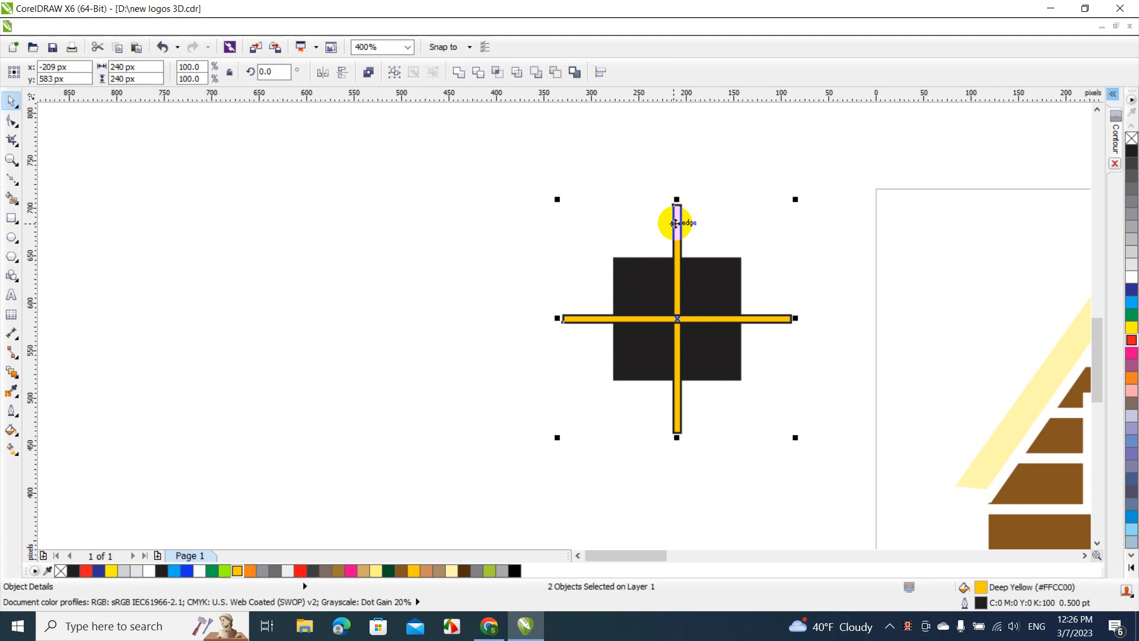
{"action": "left_click", "coordinate": [651, 277], "text": "shift"}
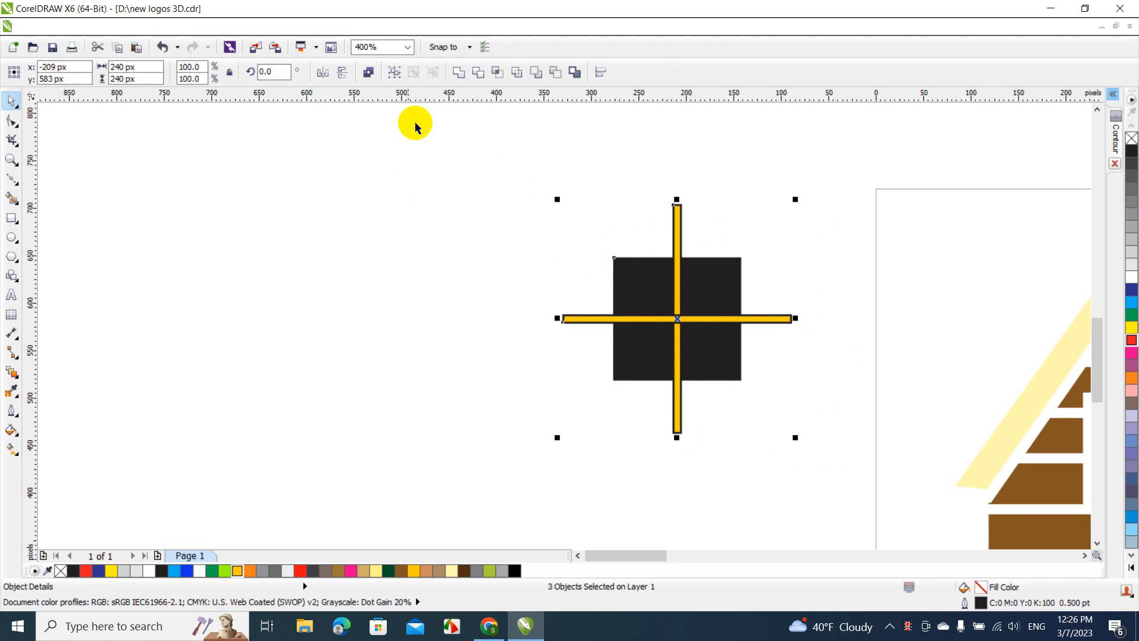
{"action": "left_click", "coordinate": [478, 74]}
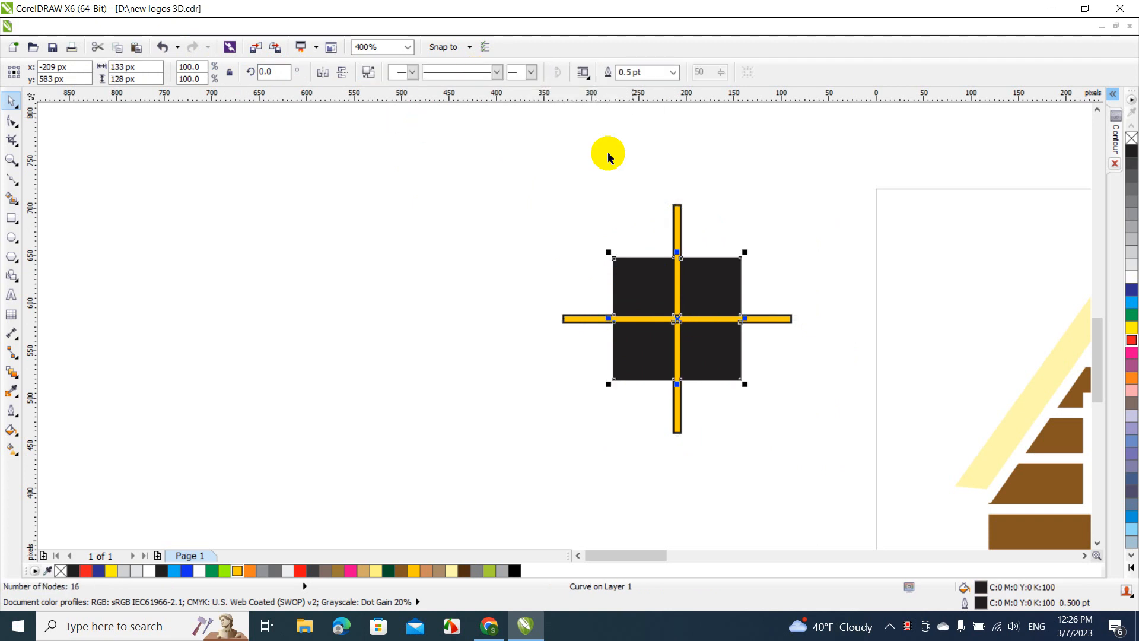
Move the two crossed yellow bars off the window to about x -475, y 590 px
{"action": "left_click", "coordinate": [668, 218]}
{"action": "left_click", "coordinate": [680, 230]}
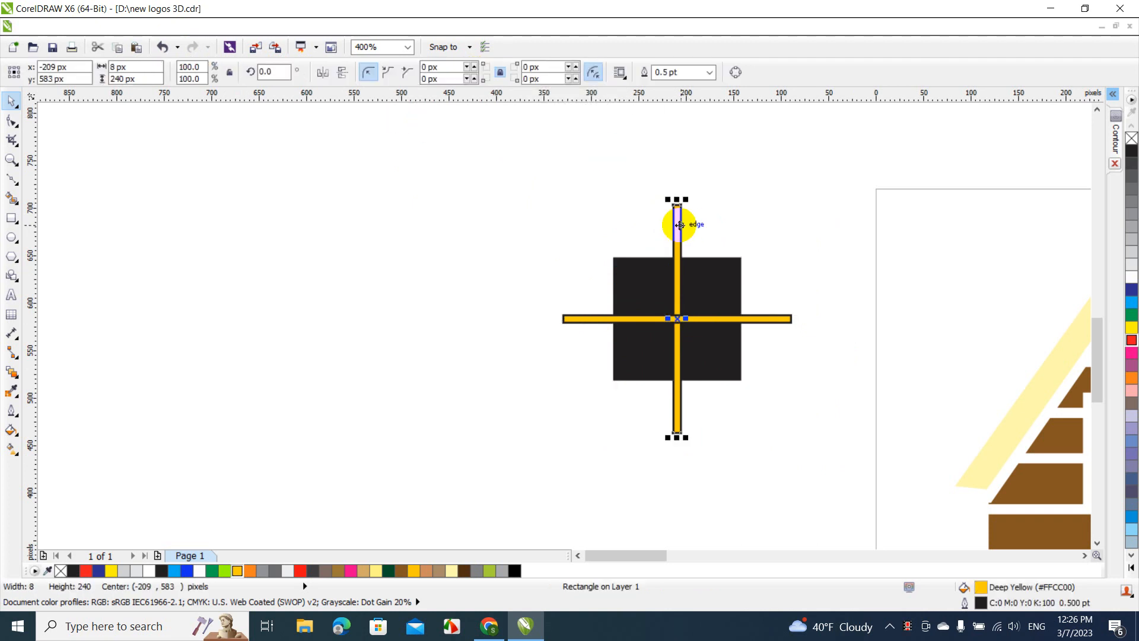
{"action": "left_click", "coordinate": [763, 326], "text": "shift"}
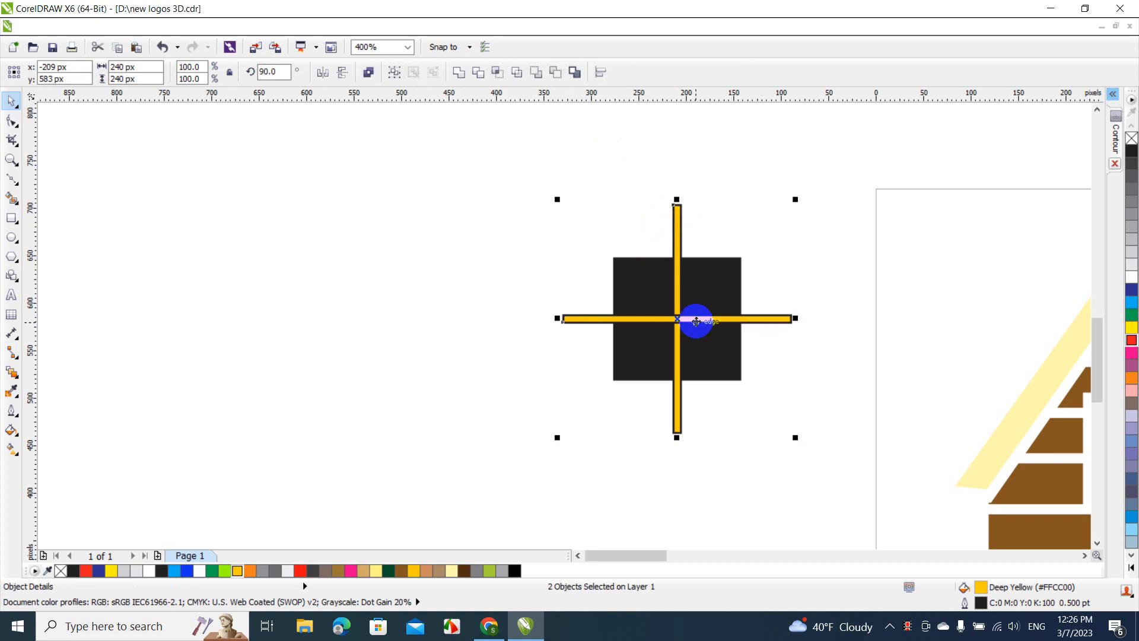
{"action": "left_click_drag", "start_coordinate": [679, 320], "coordinate": [425, 311]}
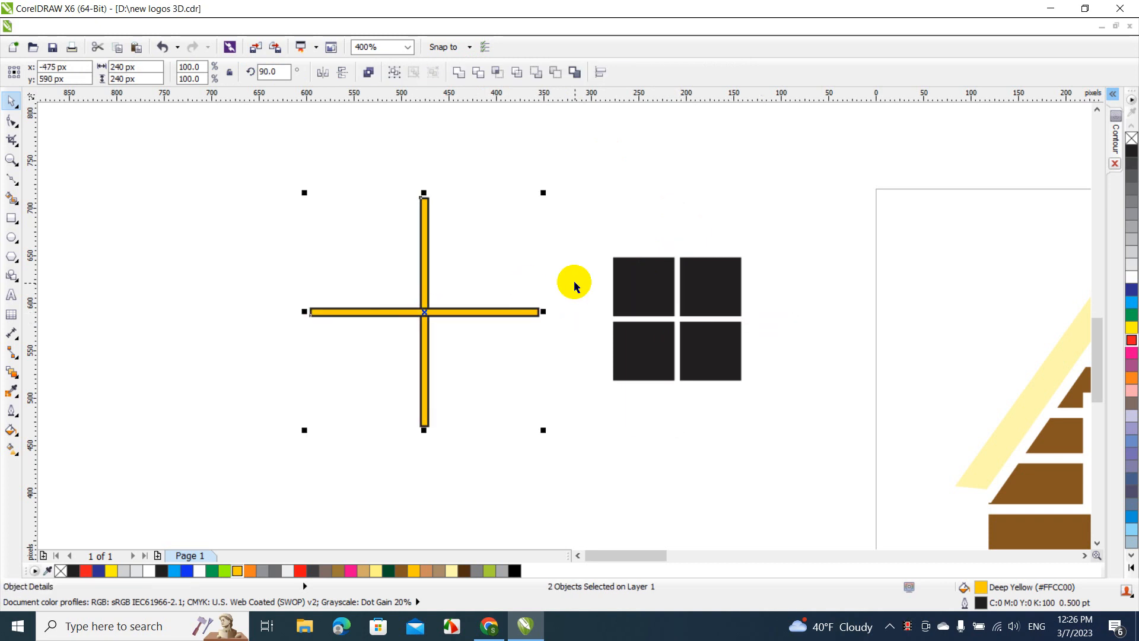
Move the four-pane black window into the left gable's opening and scale it down to about 121 by 116 px
{"action": "left_click", "coordinate": [674, 287]}
{"action": "mouse_move", "coordinate": [674, 287]}
{"action": "left_mouse_down"}
{"action": "mouse_move", "coordinate": [1105, 343]}
{"action": "mouse_move", "coordinate": [1088, 338]}
{"action": "mouse_move", "coordinate": [846, 482]}
{"action": "mouse_move", "coordinate": [814, 426]}
{"action": "left_mouse_up"}
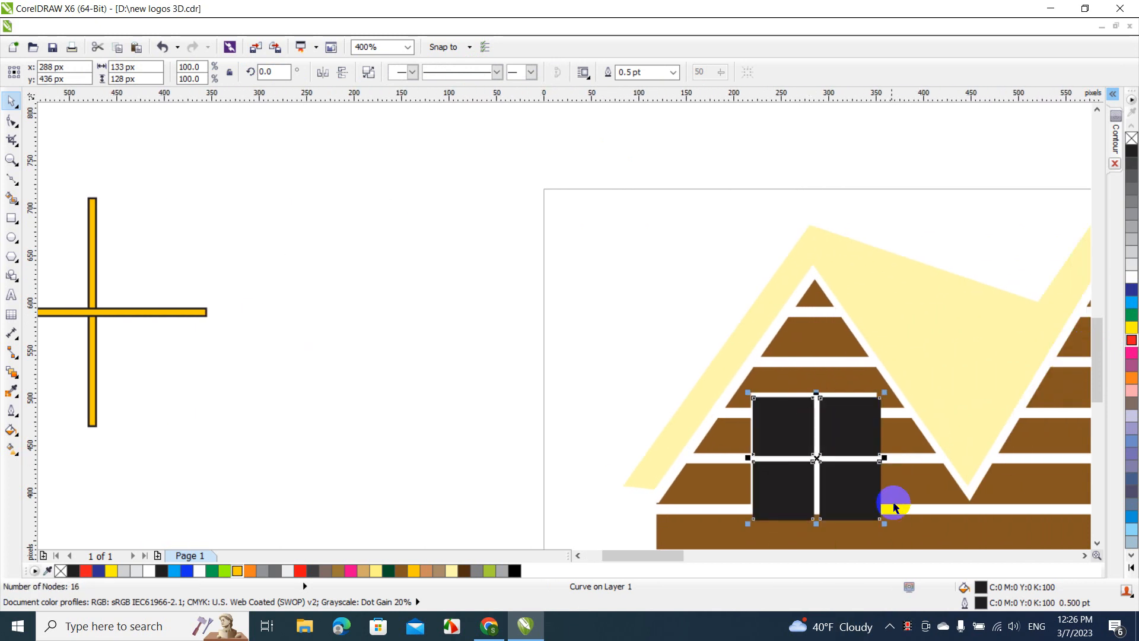
{"action": "left_click_drag", "start_coordinate": [886, 525], "coordinate": [878, 519]}
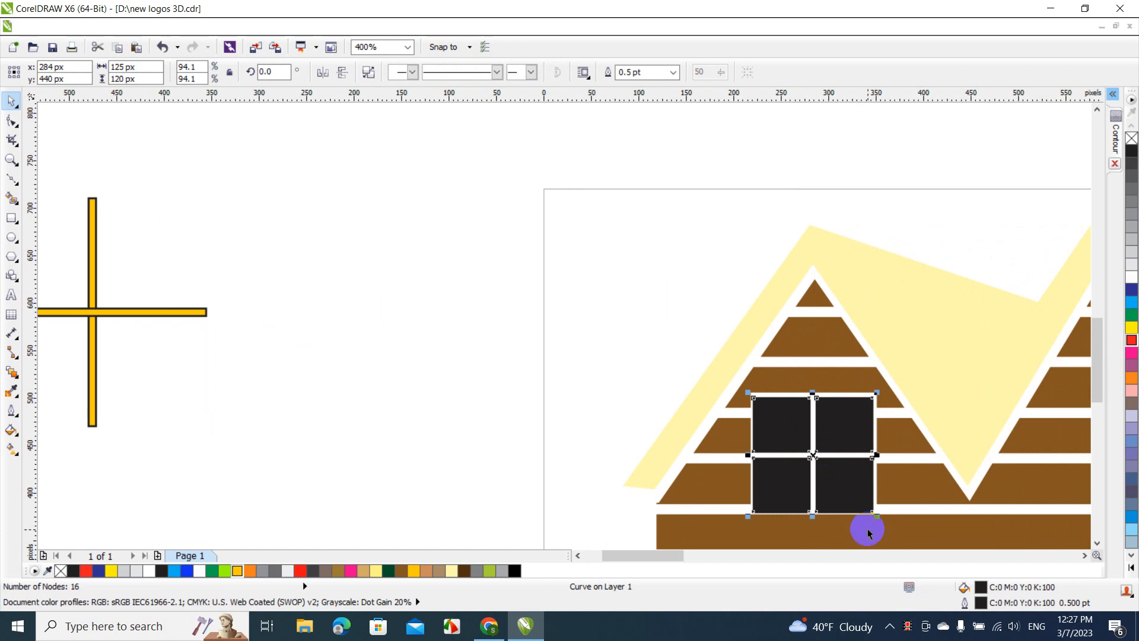
{"action": "left_click_drag", "start_coordinate": [876, 515], "coordinate": [846, 485]}
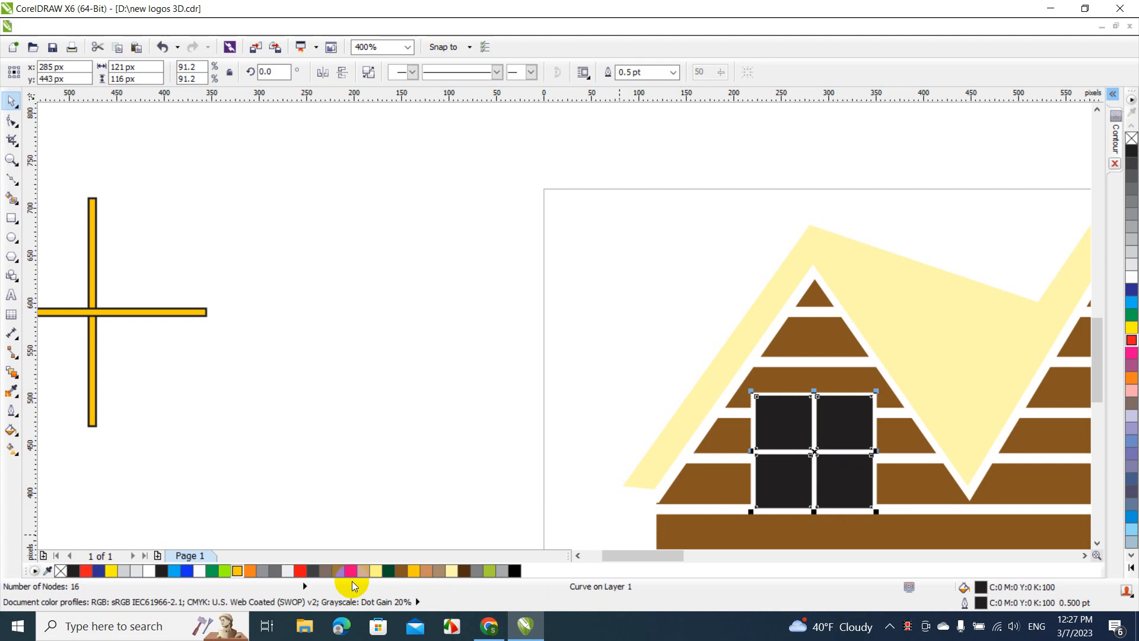
Fill the four-pane window with Deep Yellow (#FFCC00) and shift it slightly sideways to about x 284 px
{"action": "left_click", "coordinate": [238, 572]}
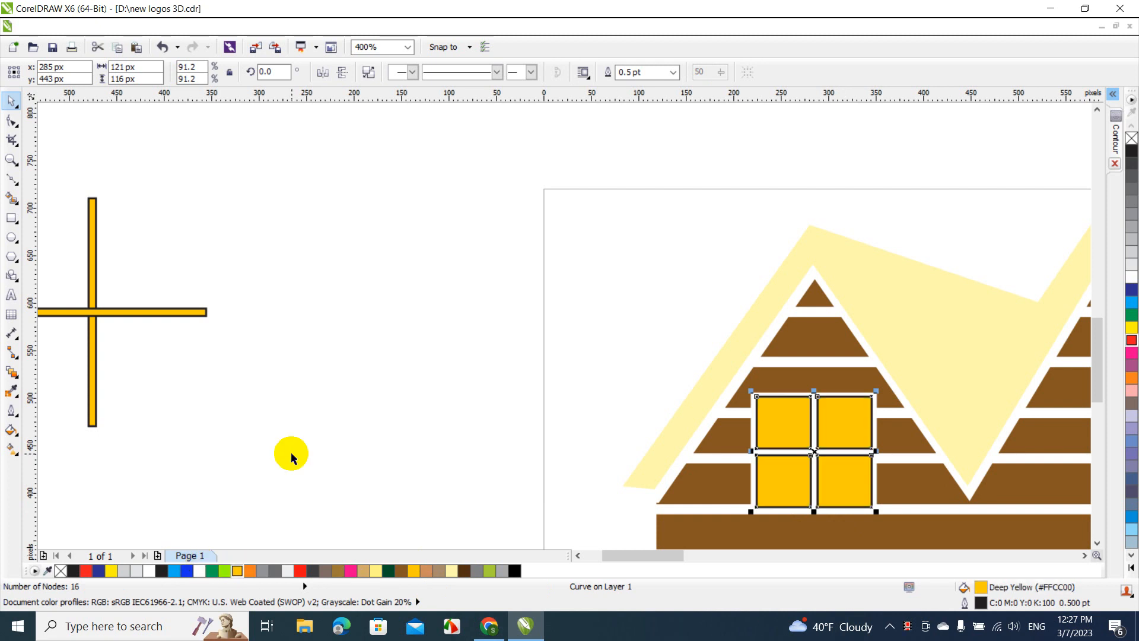
{"action": "left_click", "coordinate": [293, 452]}
{"action": "left_click", "coordinate": [782, 436]}
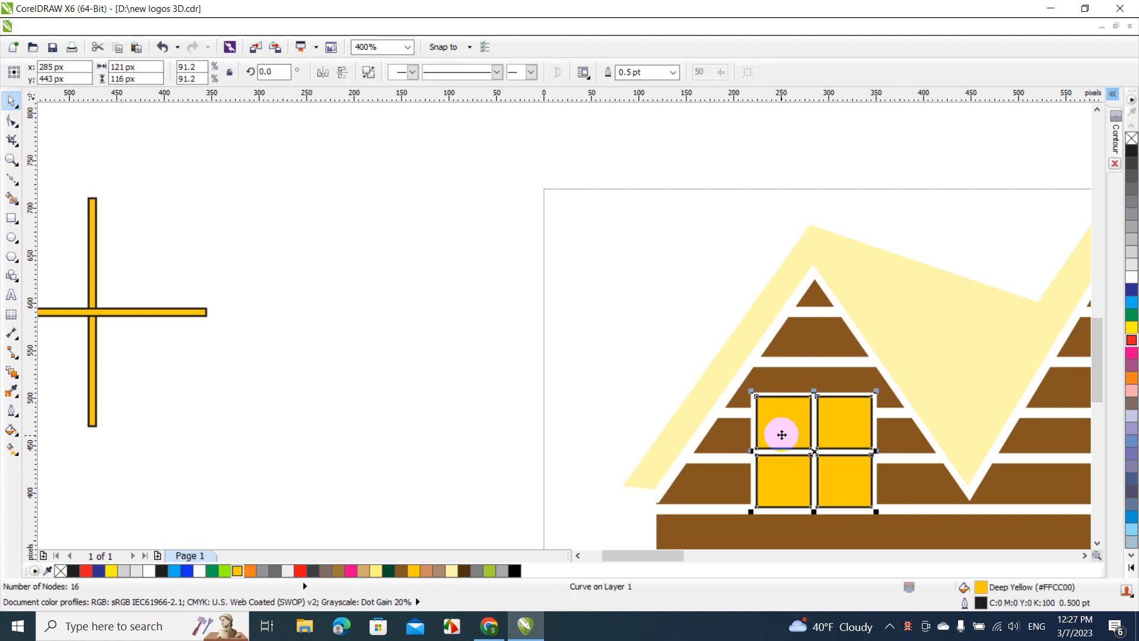
{"action": "left_click_drag", "start_coordinate": [781, 435], "coordinate": [780, 435]}
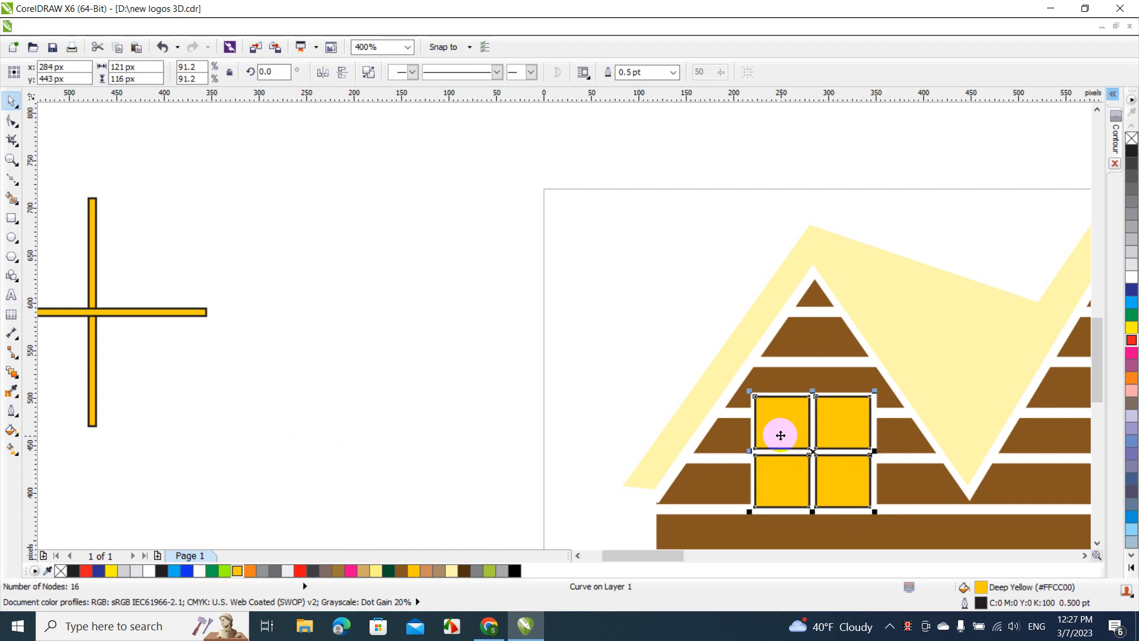
Nudge the four-pane window to about y 442 px in the left gable's opening and remove its outline
{"action": "left_click_drag", "start_coordinate": [780, 435], "coordinate": [782, 437]}
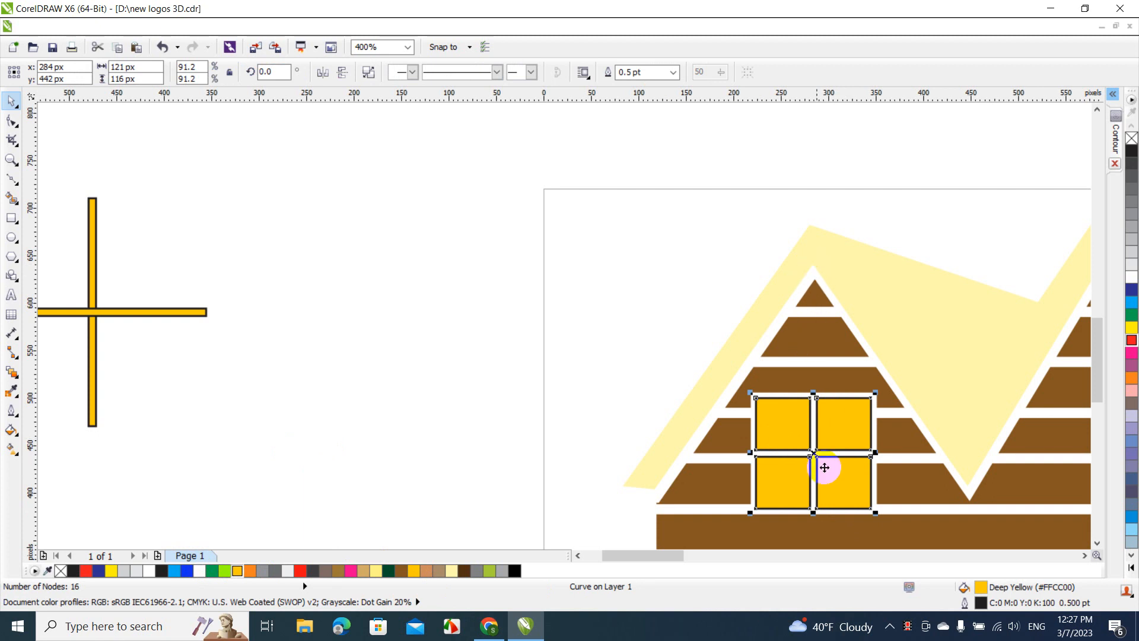
{"action": "left_click", "coordinate": [628, 343]}
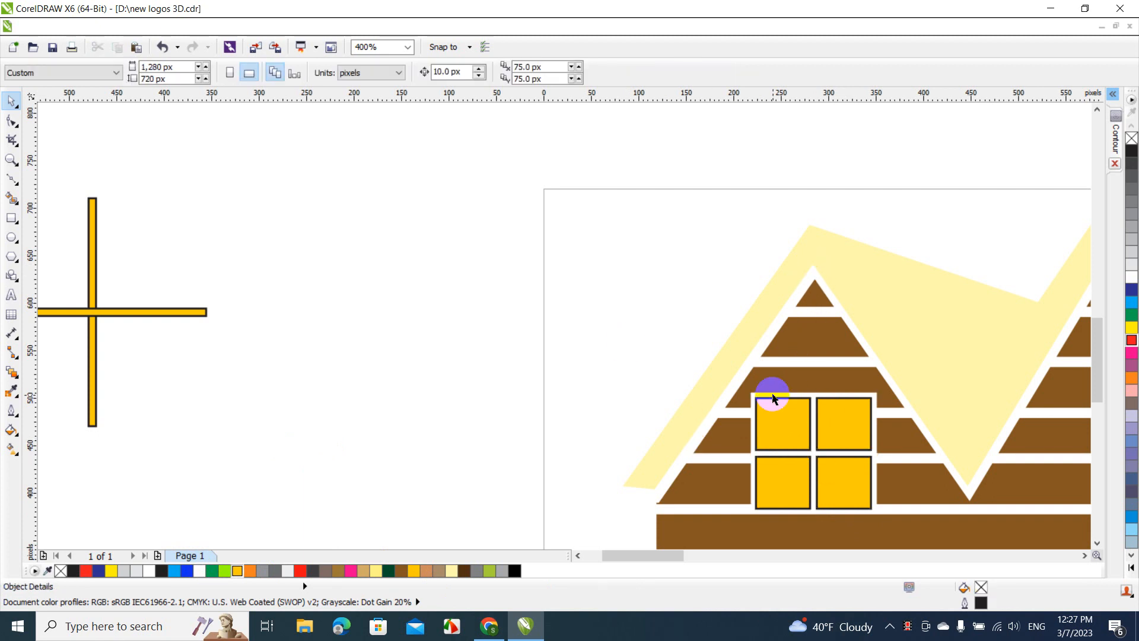
{"action": "left_click", "coordinate": [785, 429]}
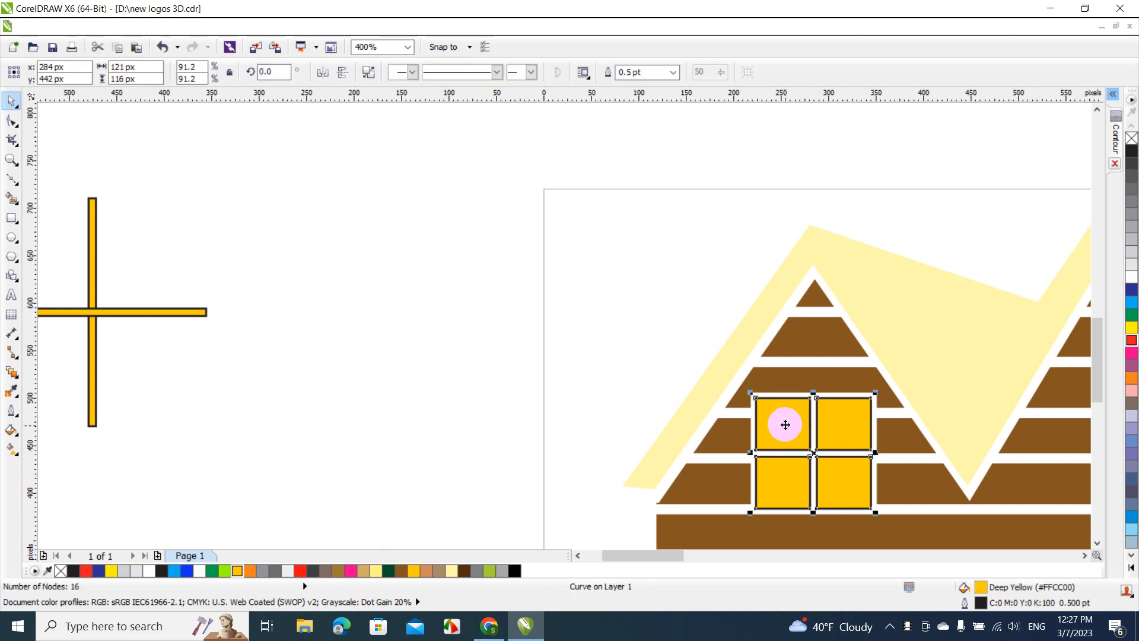
{"action": "right_click", "coordinate": [1131, 140]}
{"action": "left_click", "coordinate": [1045, 183]}
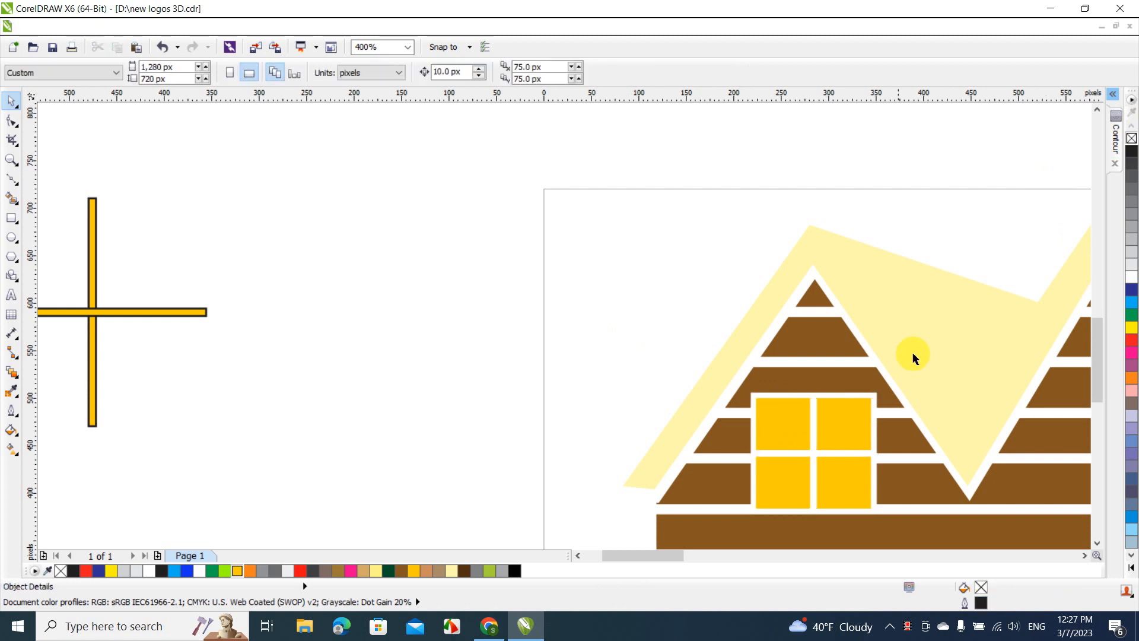
Copy the four-pane yellow window into the right gable's opening at about x 1003, y 444 px
{"action": "left_click", "coordinate": [861, 426]}
{"action": "left_click_drag", "start_coordinate": [861, 426], "coordinate": [981, 420]}
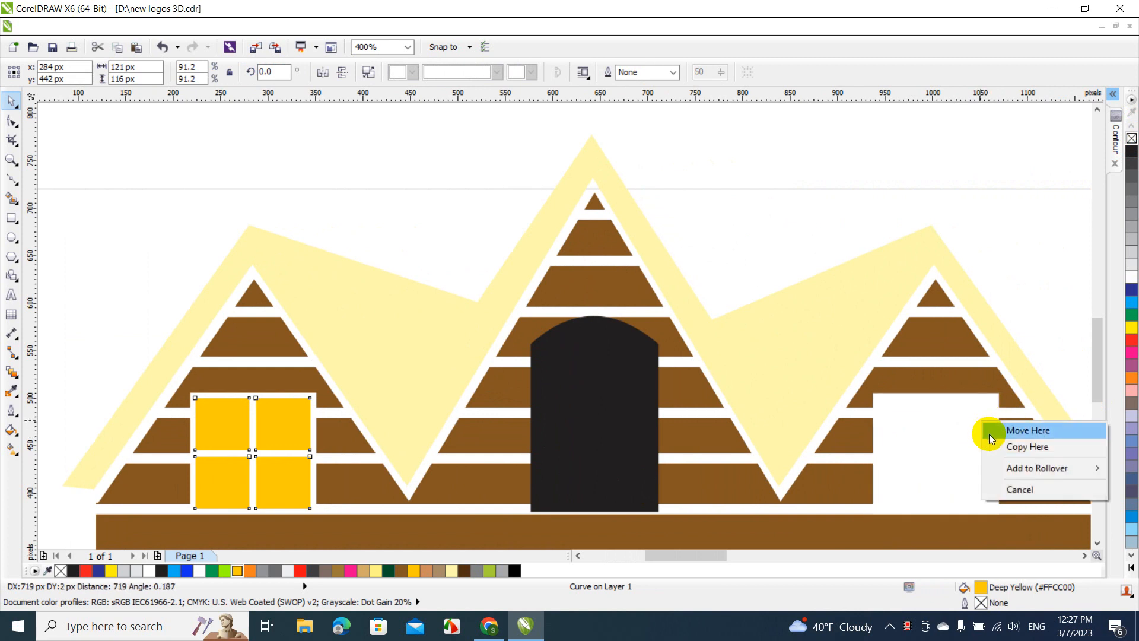
{"action": "left_click", "coordinate": [1002, 447]}
{"action": "left_click", "coordinate": [1027, 249]}
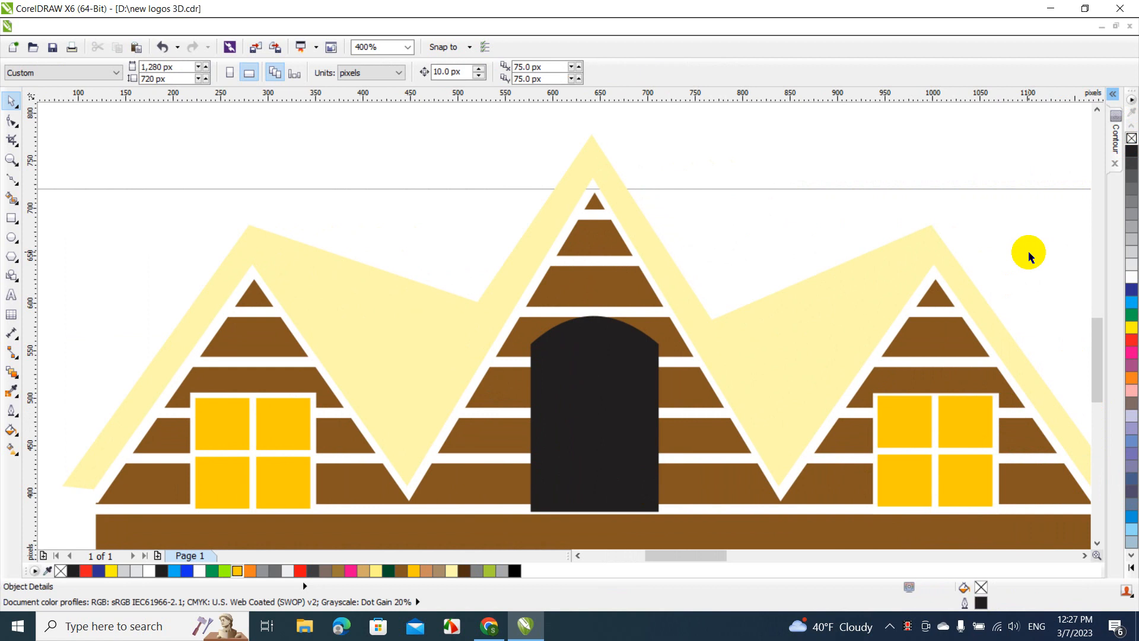
Center the copied window in the right gable's opening at about x 1005, y 441 px
{"action": "left_click", "coordinate": [957, 433]}
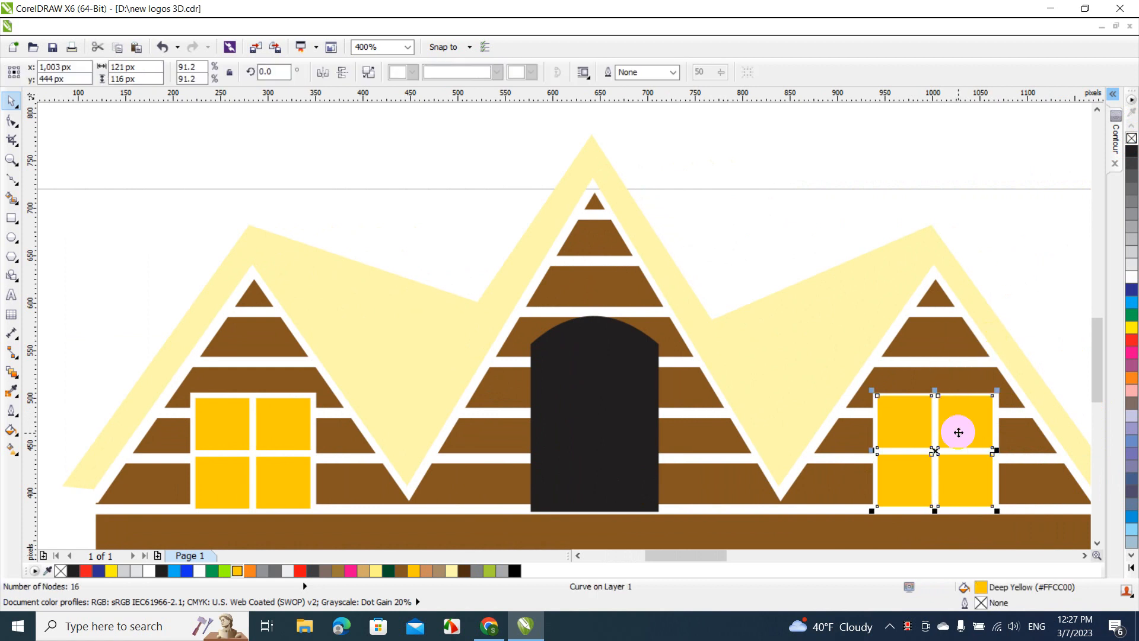
{"action": "left_click_drag", "start_coordinate": [959, 433], "coordinate": [959, 435]}
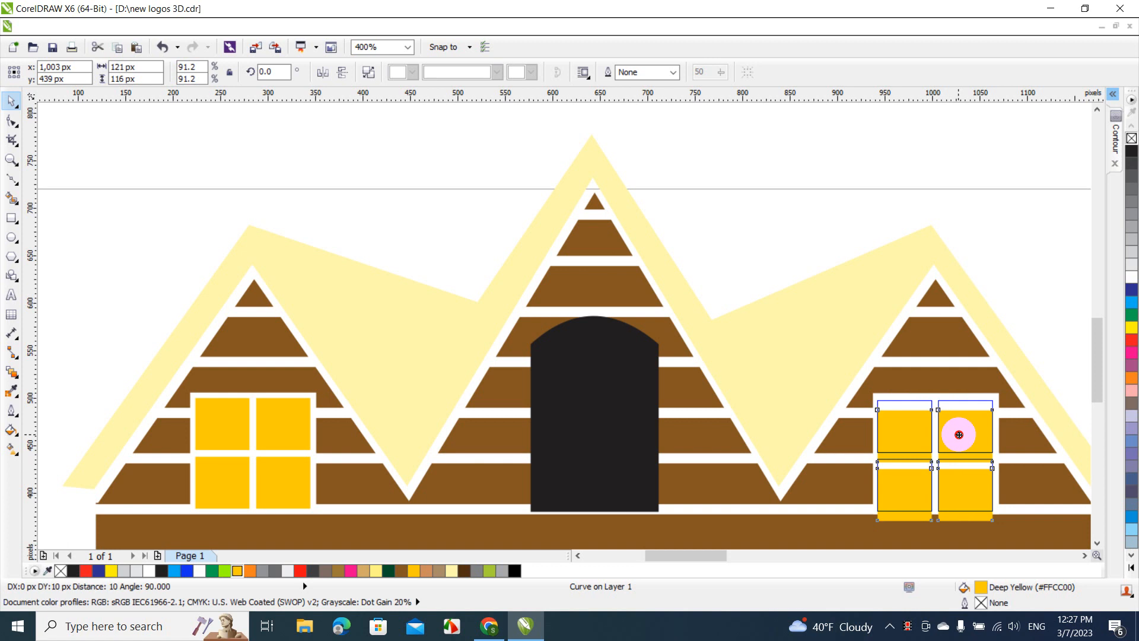
{"action": "left_click_drag", "start_coordinate": [959, 434], "coordinate": [961, 433]}
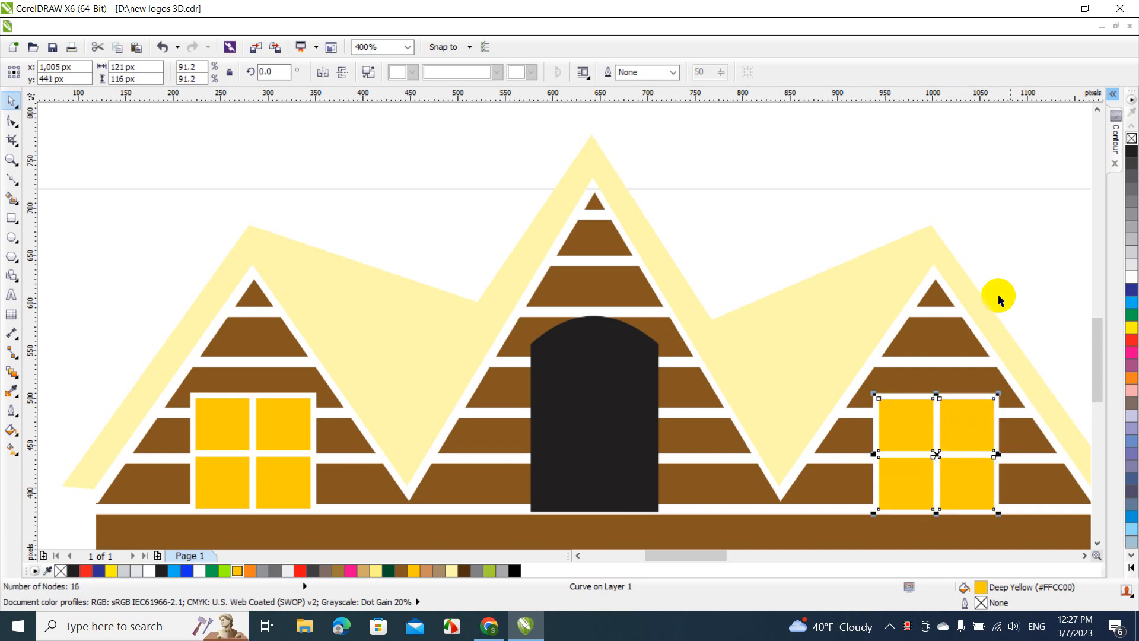
{"action": "left_click", "coordinate": [1025, 261]}
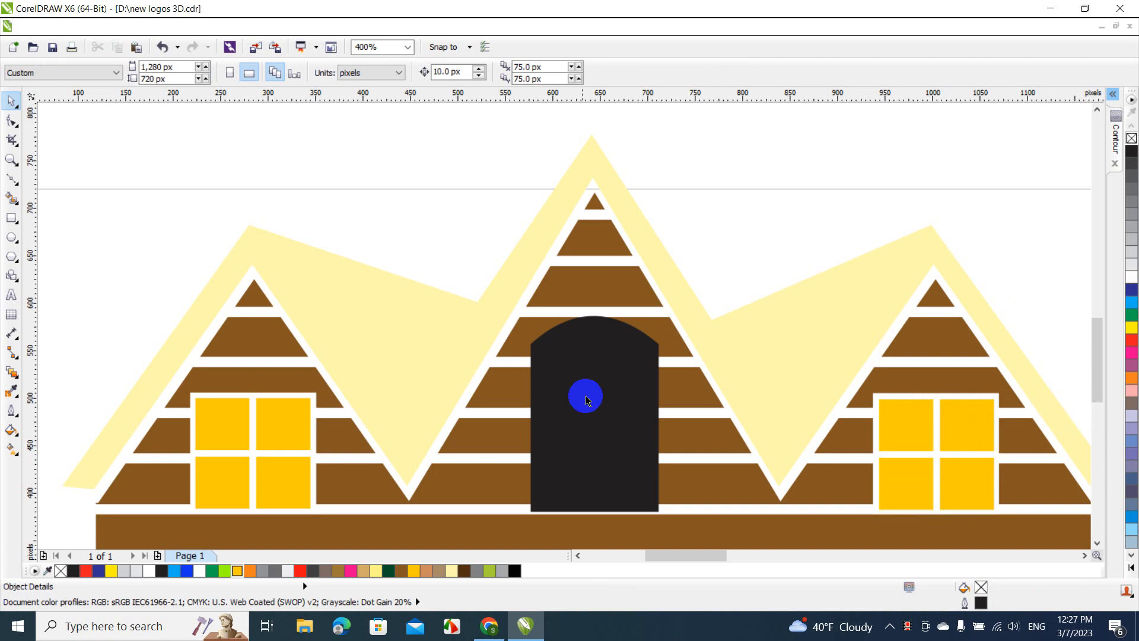
Trim the brown planks with the black arched door shape, and move that shape behind the crossed yellow bars off the page
{"action": "left_click", "coordinate": [582, 397]}
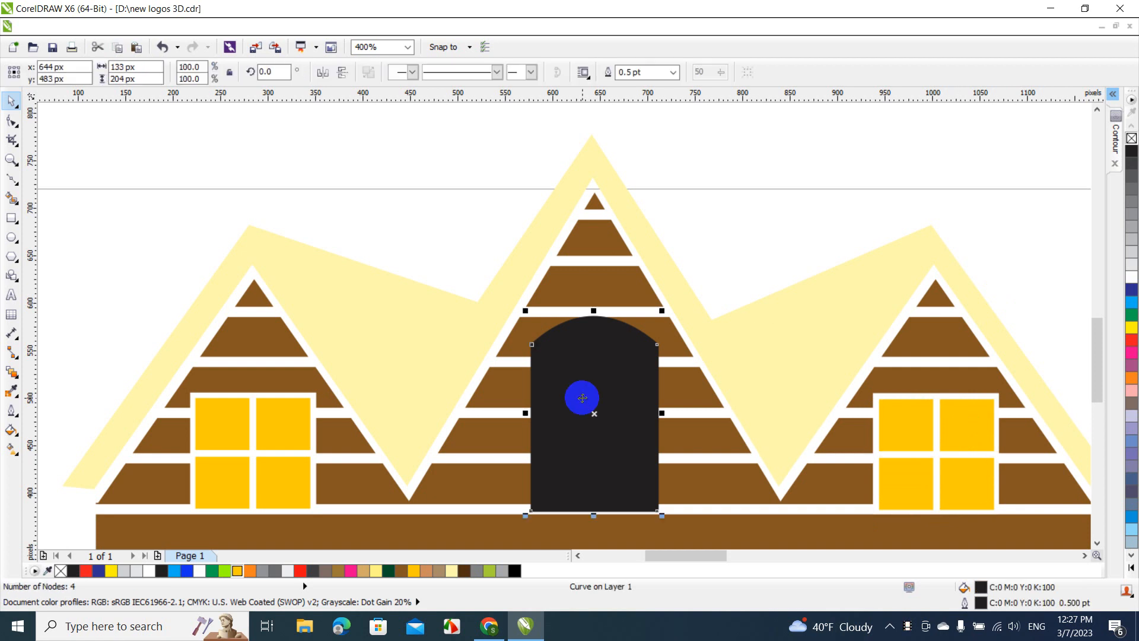
{"action": "left_click", "coordinate": [583, 286], "text": "shift"}
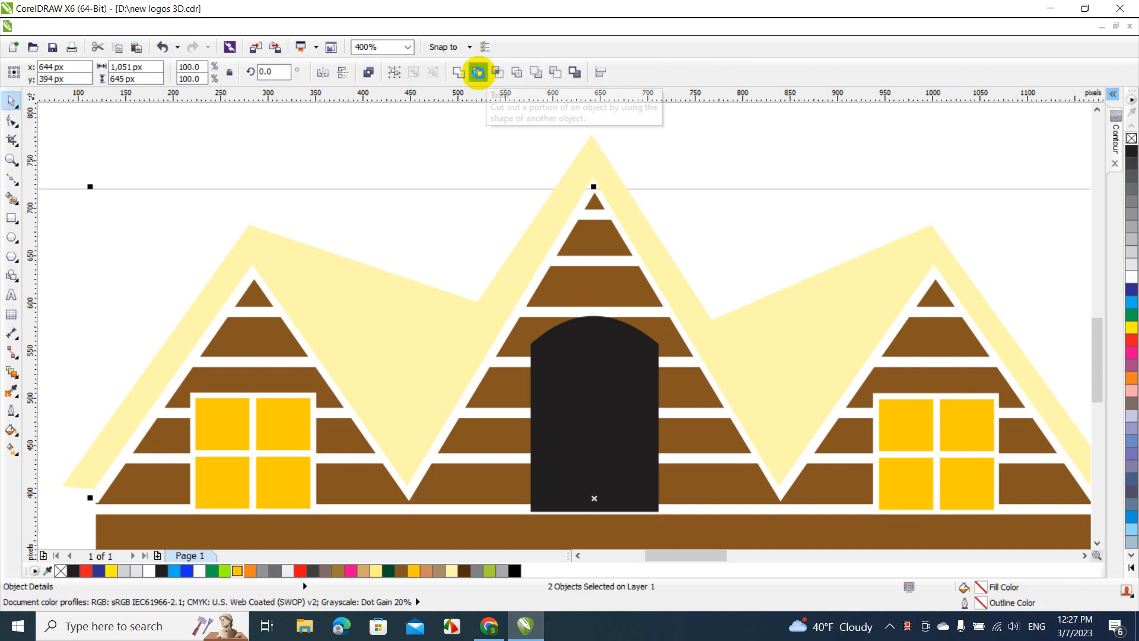
{"action": "left_click", "coordinate": [478, 72]}
{"action": "left_click_drag", "start_coordinate": [542, 368], "coordinate": [101, 279]}
{"action": "left_click", "coordinate": [313, 337]}
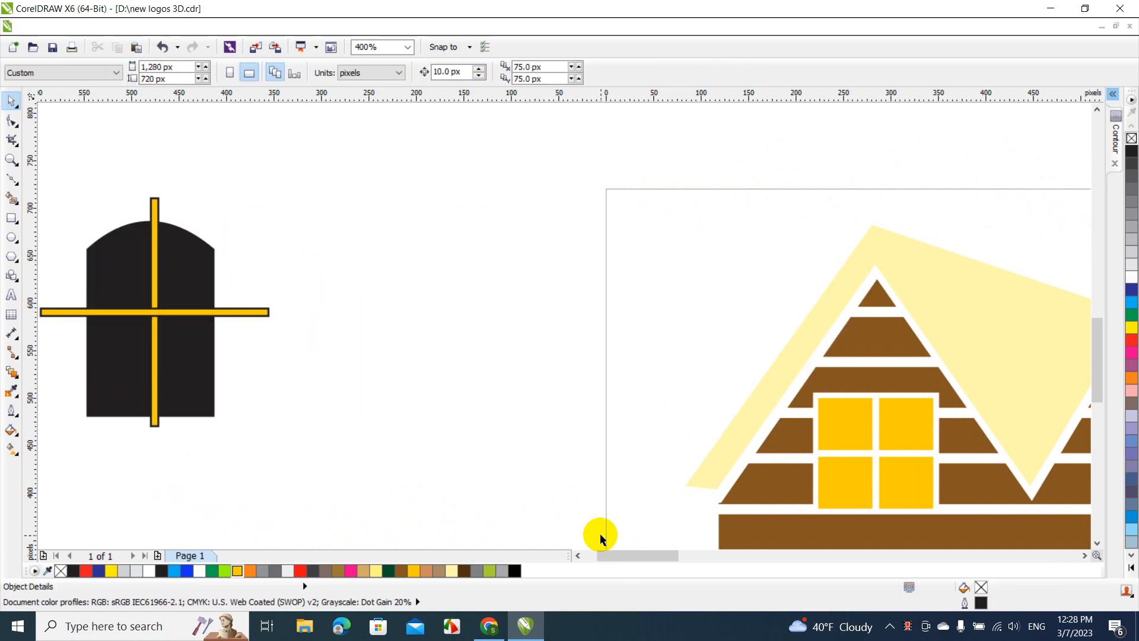
Set two horizontal yellow bars across the arched shape by moving the existing bar to about y 606 px and placing a copy at about y 541 px
{"action": "left_click_drag", "start_coordinate": [618, 558], "coordinate": [605, 558]}
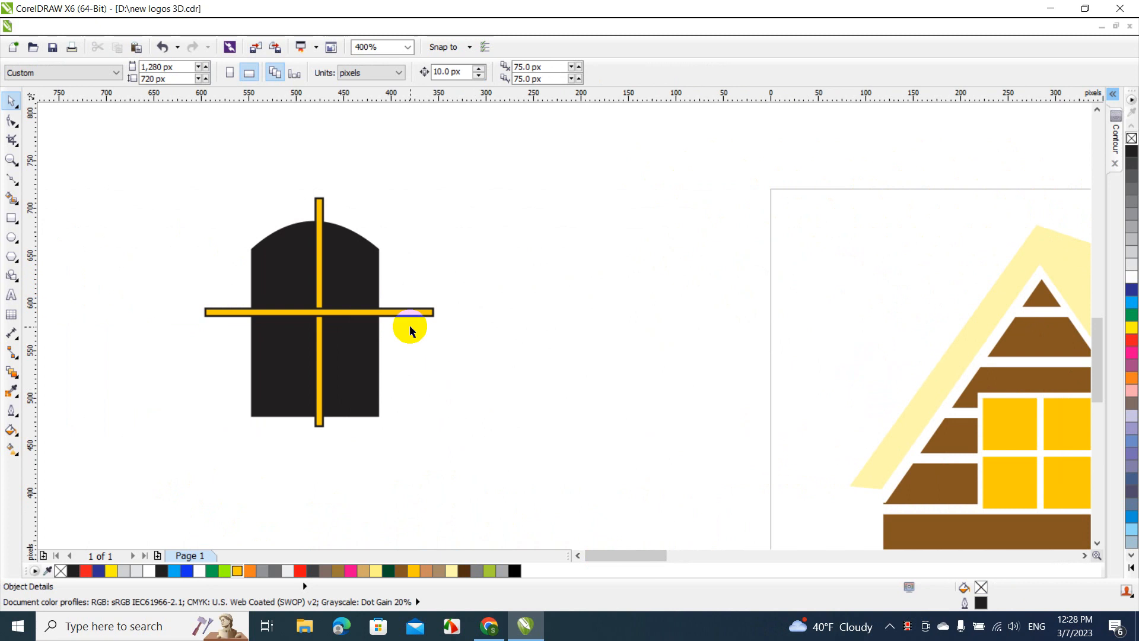
{"action": "left_click_drag", "start_coordinate": [412, 314], "coordinate": [404, 403]}
{"action": "left_click", "coordinate": [431, 306]}
{"action": "left_click", "coordinate": [423, 428]}
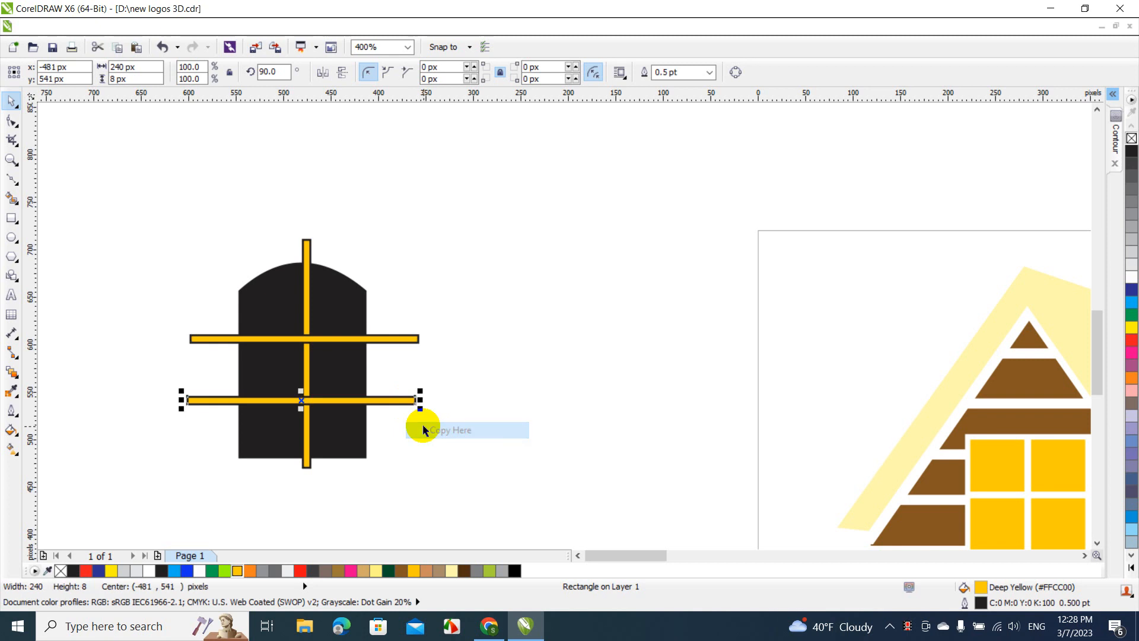
{"action": "left_click", "coordinate": [453, 449]}
Align the arched shape and all three bars on a common vertical centerline and trim the shape with the bars
{"action": "left_click_drag", "start_coordinate": [153, 208], "coordinate": [502, 612]}
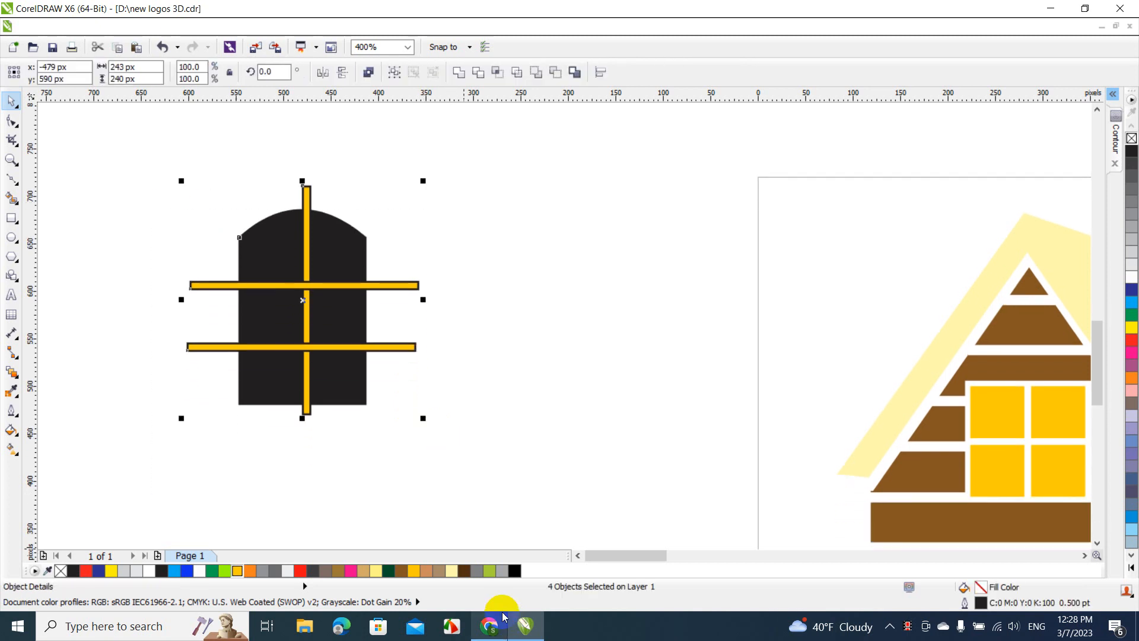
{"action": "key", "text": "c"}
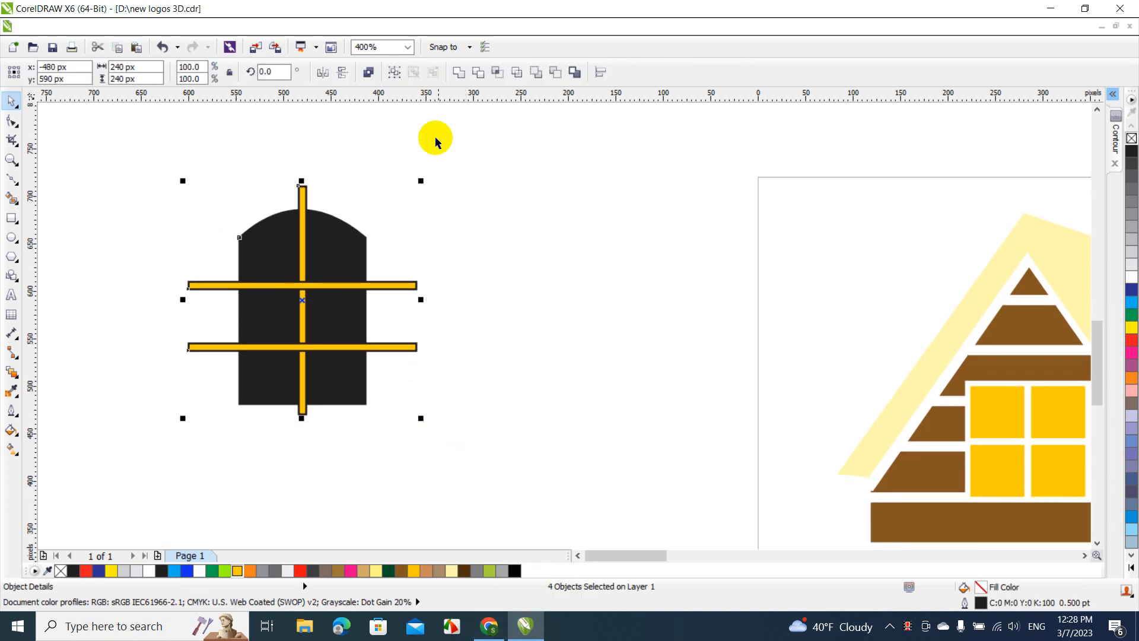
{"action": "left_click", "coordinate": [475, 71]}
{"action": "left_click", "coordinate": [471, 157]}
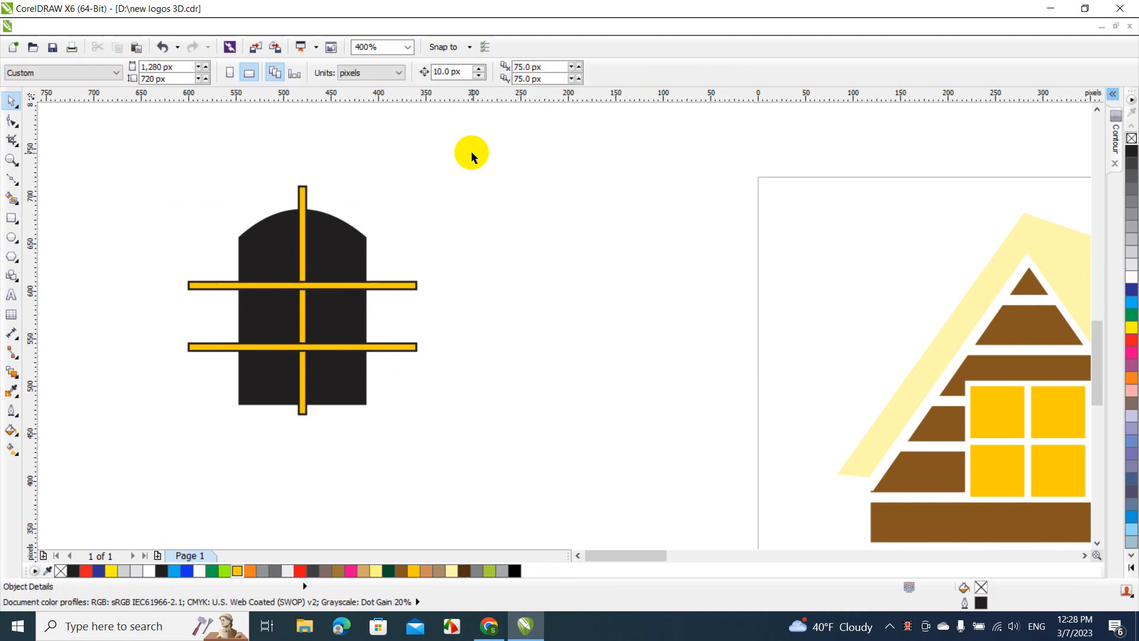
Delete both horizontal bars and the vertical bar from the trimmed arched shape
{"action": "left_click", "coordinate": [397, 283]}
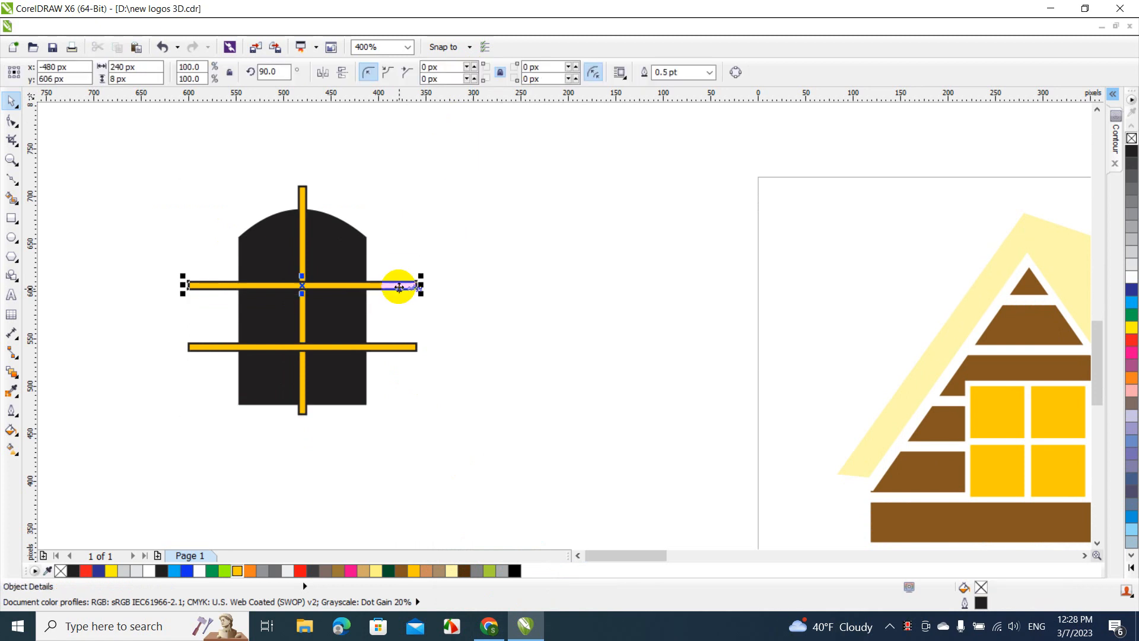
{"action": "key", "text": "Delete"}
{"action": "left_click", "coordinate": [410, 346]}
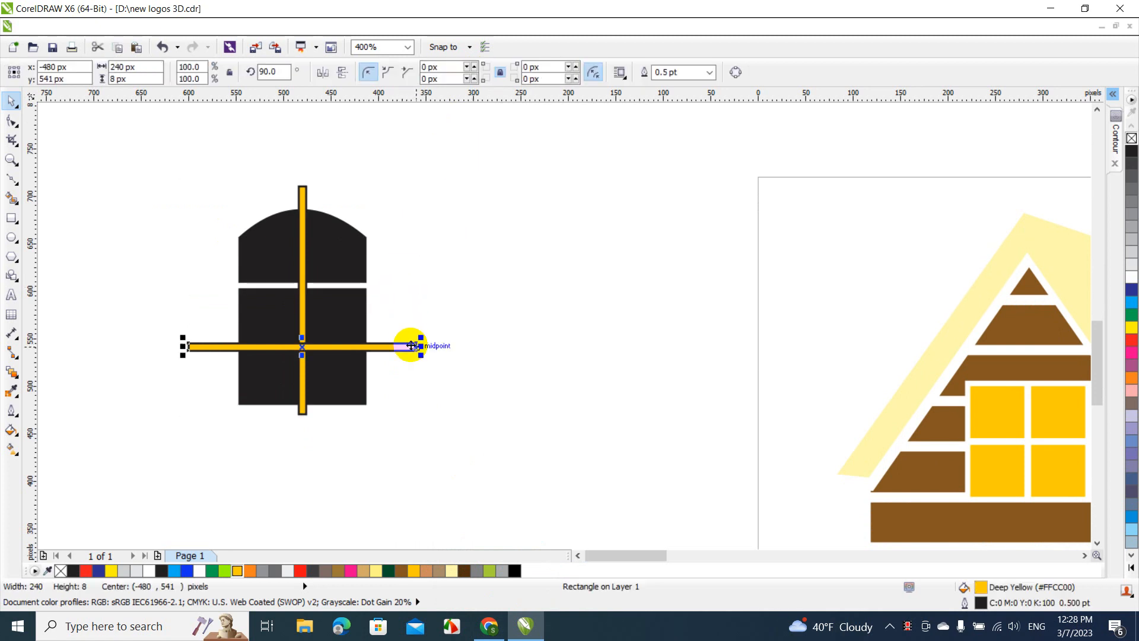
{"action": "key", "text": "Delete"}
{"action": "left_click", "coordinate": [303, 191]}
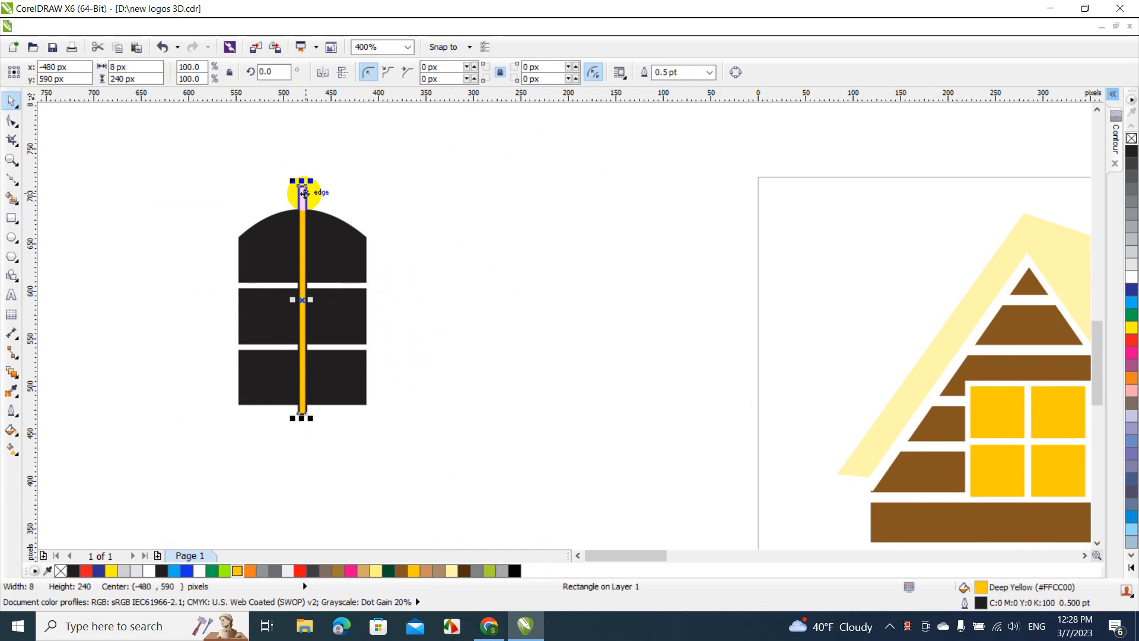
{"action": "key", "text": "Delete"}
Fill the six-pane arched door with Deep Yellow (#FFCC00) and move it into the central gable's opening
{"action": "left_click", "coordinate": [270, 249]}
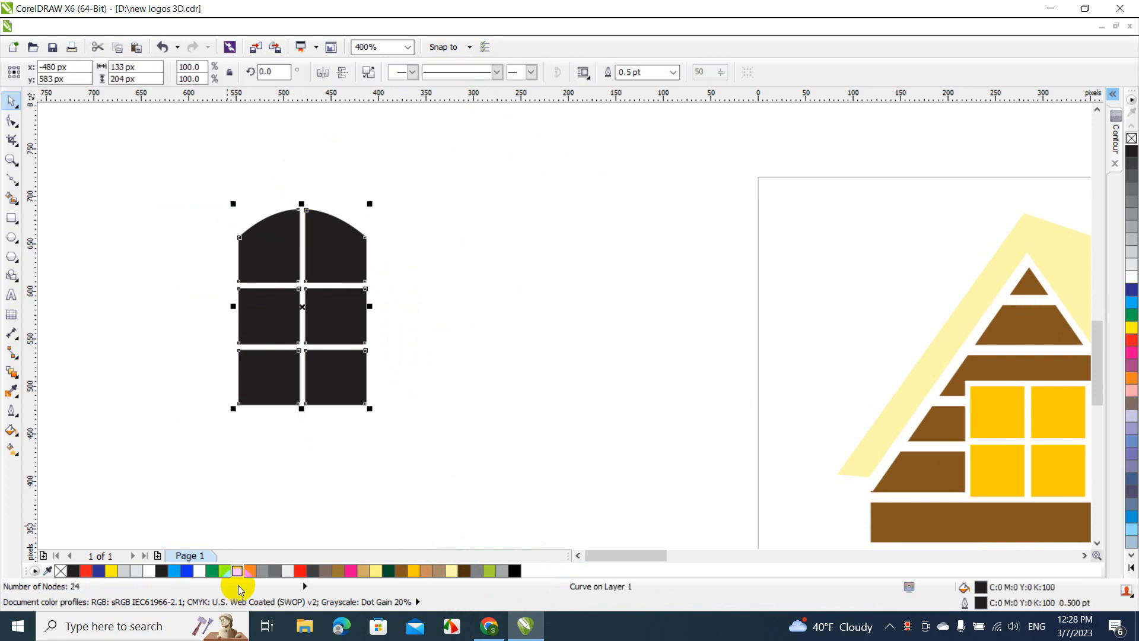
{"action": "left_click", "coordinate": [237, 573]}
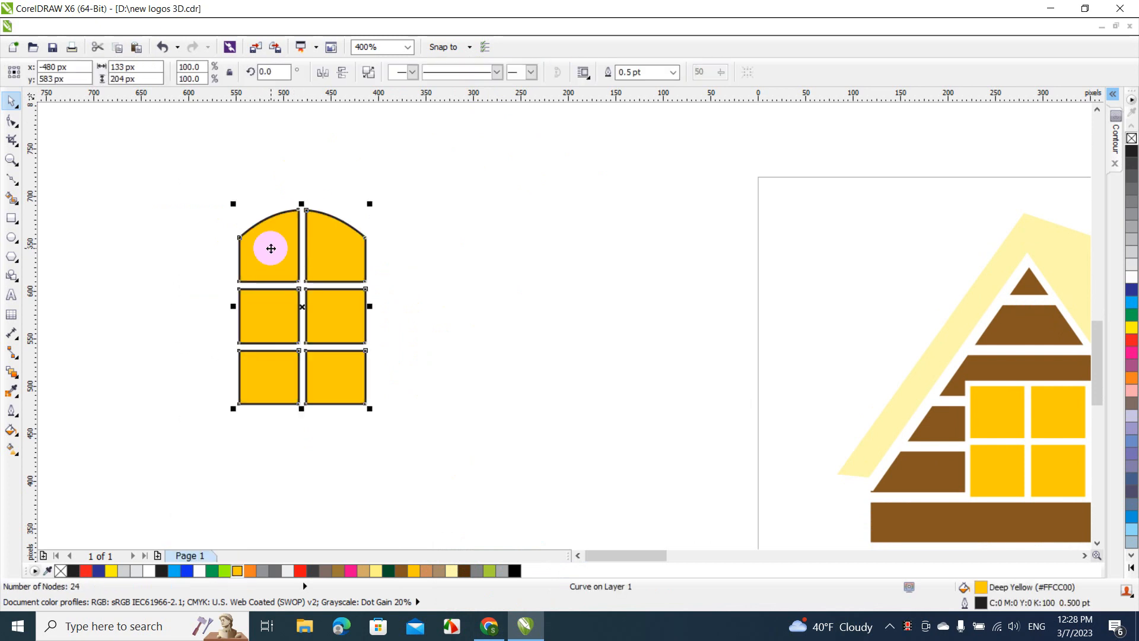
{"action": "left_click_drag", "start_coordinate": [267, 247], "coordinate": [804, 342]}
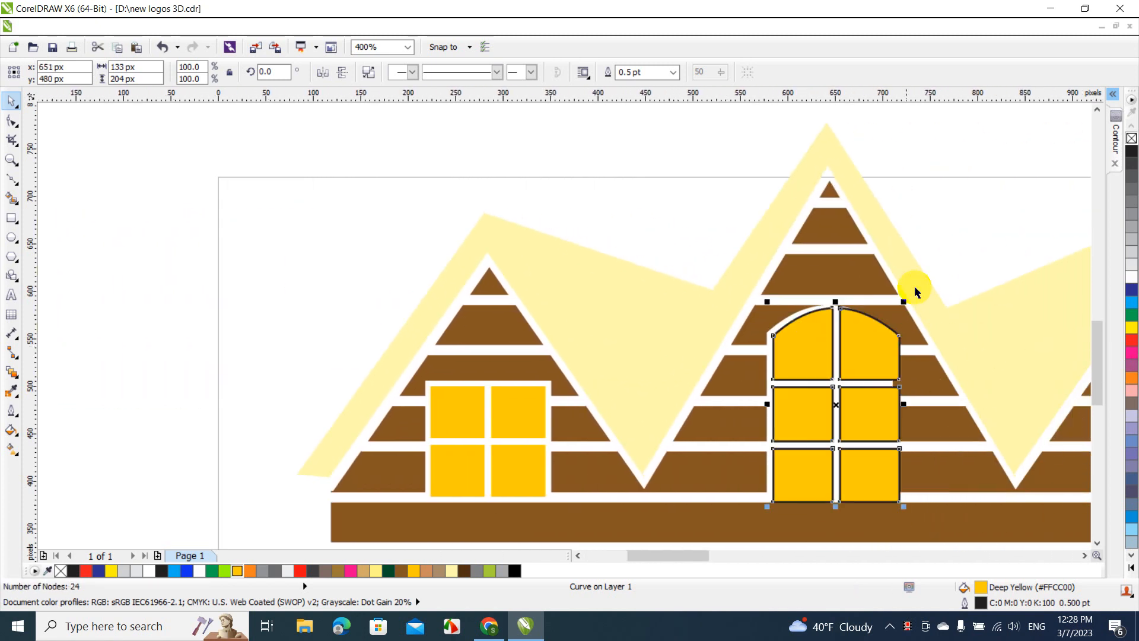
Scale the arched door down to about 124 by 191 px and center it in its opening at about x 644, y 484 px
{"action": "left_click_drag", "start_coordinate": [903, 301], "coordinate": [896, 313]}
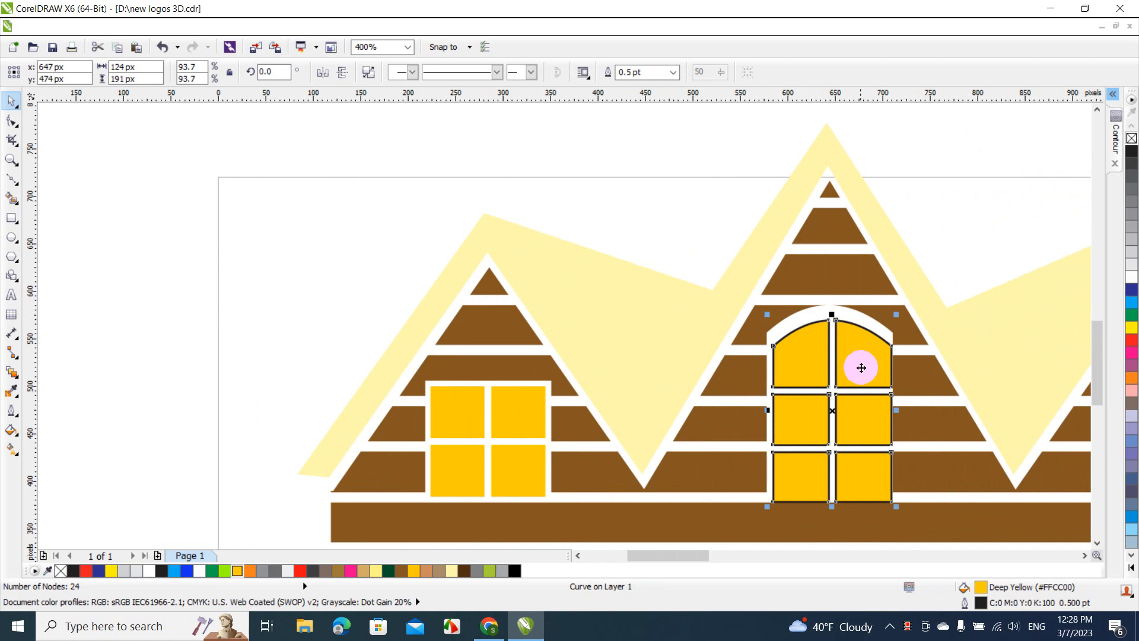
{"action": "left_click_drag", "start_coordinate": [860, 369], "coordinate": [857, 359]}
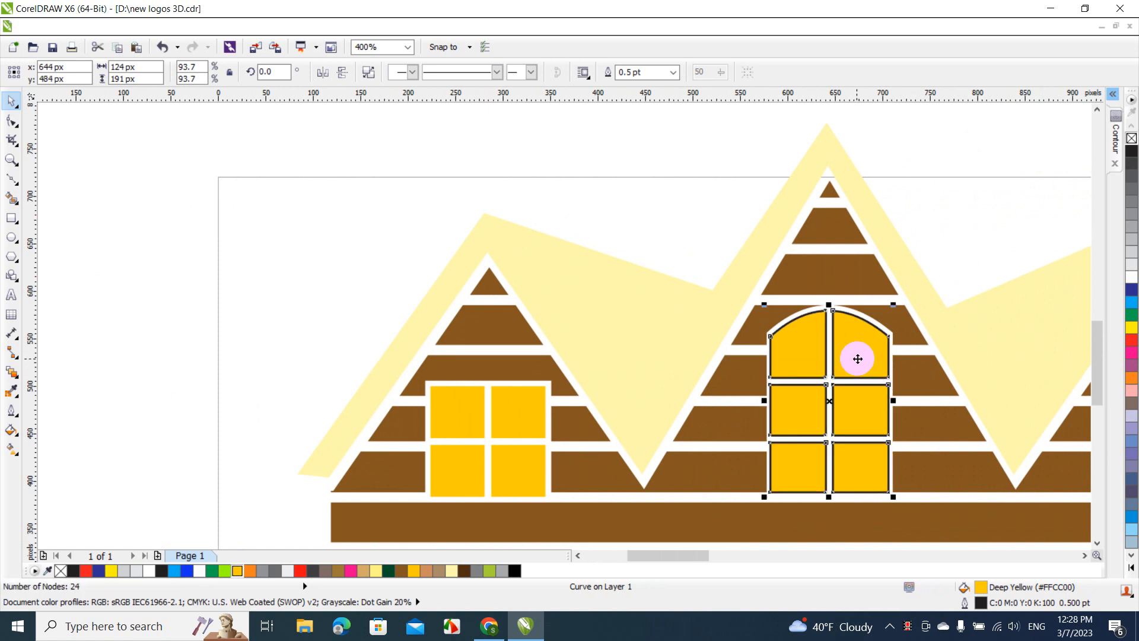
{"action": "left_click", "coordinate": [831, 281]}
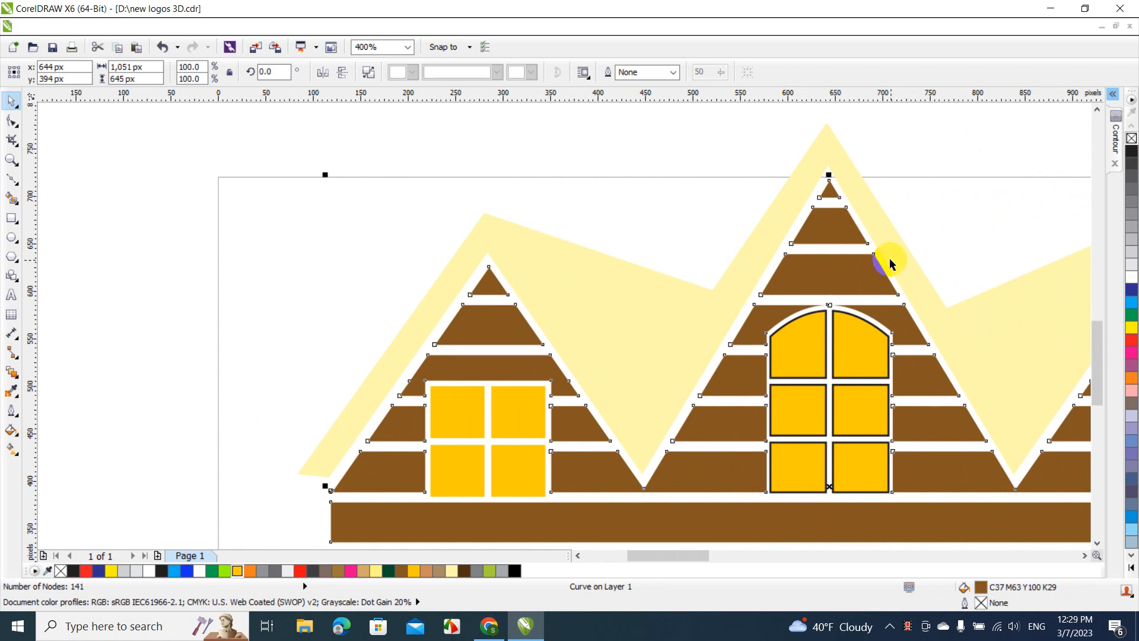
{"action": "left_click", "coordinate": [889, 363]}
Remove the outline from the six-pane arched door
{"action": "left_click", "coordinate": [860, 357]}
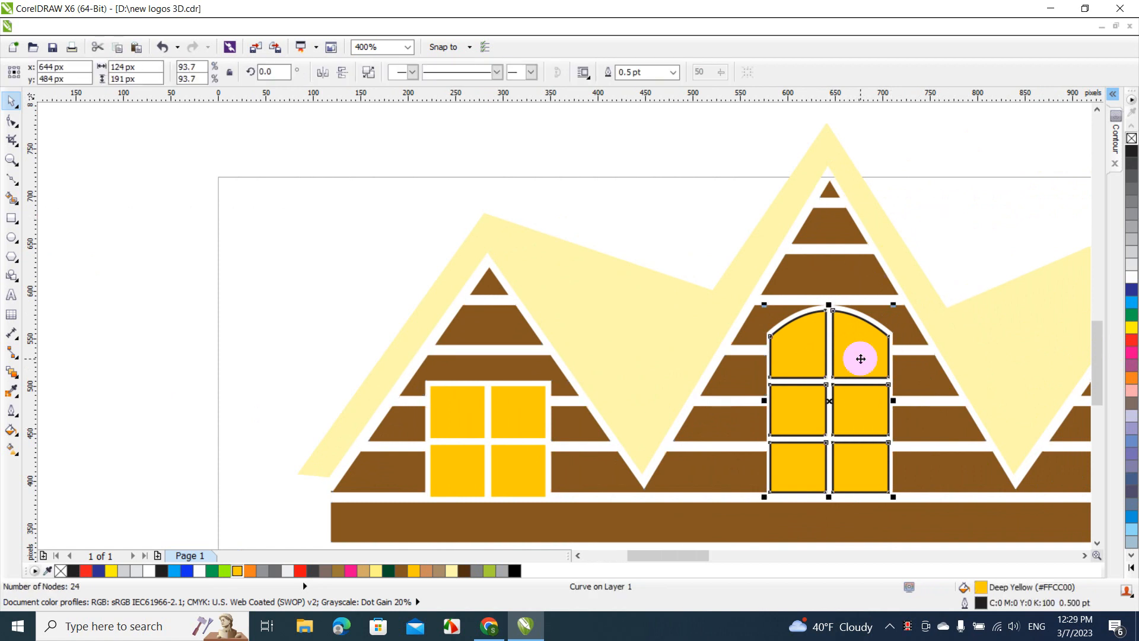
{"action": "right_click", "coordinate": [1131, 140]}
{"action": "left_click", "coordinate": [1063, 241]}
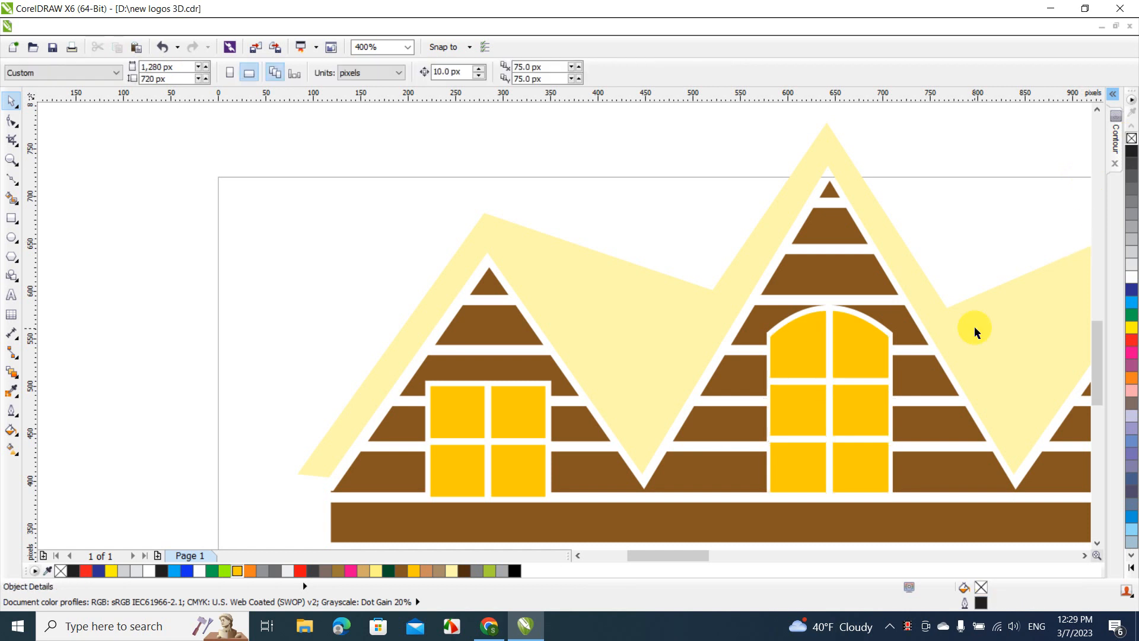
{"action": "left_click", "coordinate": [862, 463]}
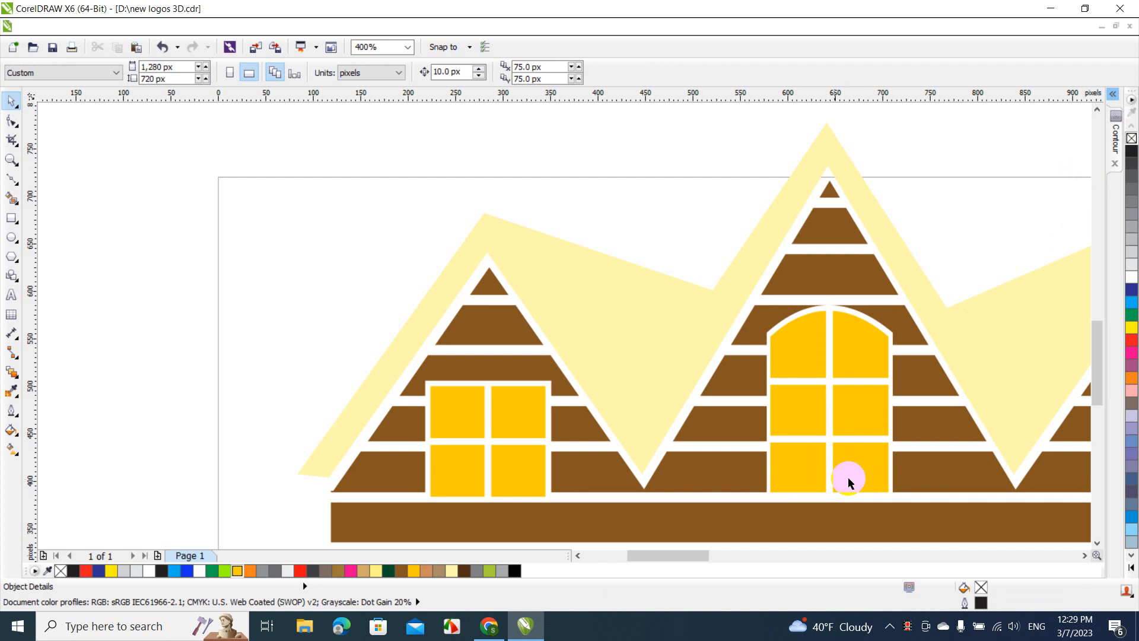
Move the wooden railing picture from the reference images closer to the cabin, centered at about x 1811, y 1388 px
{"action": "left_click", "coordinate": [408, 47]}
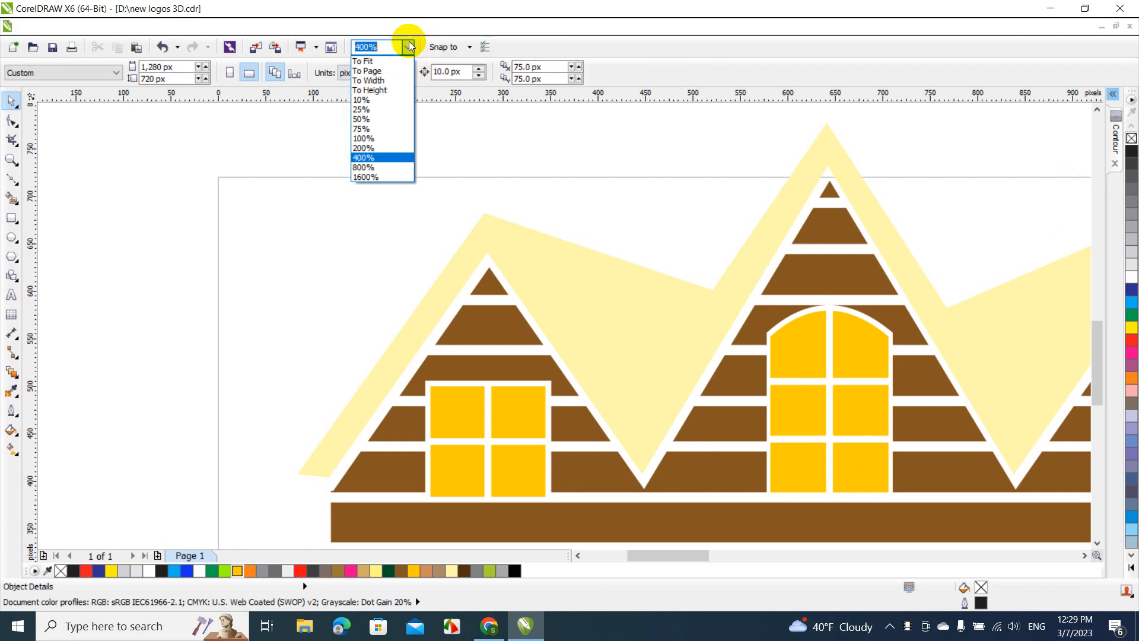
{"action": "left_click", "coordinate": [364, 147]}
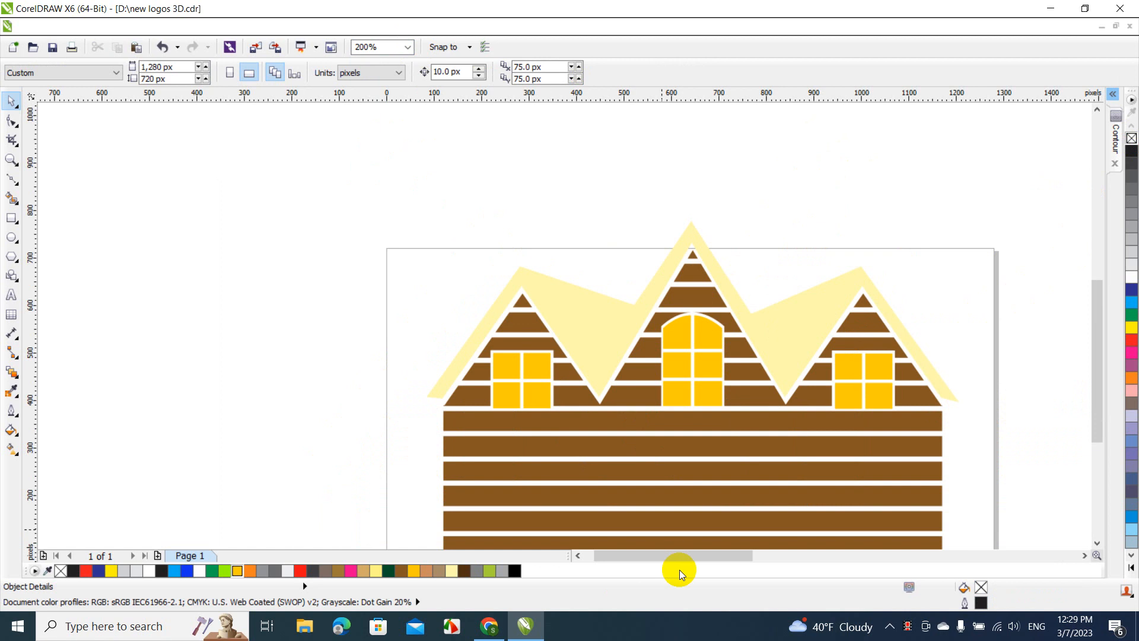
{"action": "left_click_drag", "start_coordinate": [673, 555], "coordinate": [704, 551]}
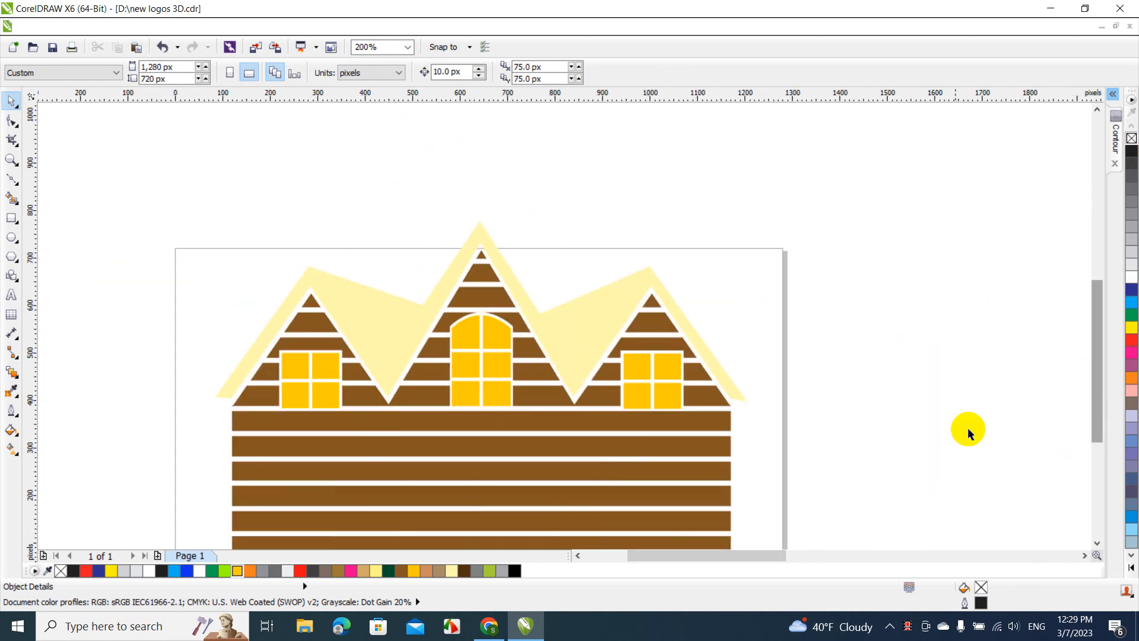
{"action": "left_click", "coordinate": [407, 51]}
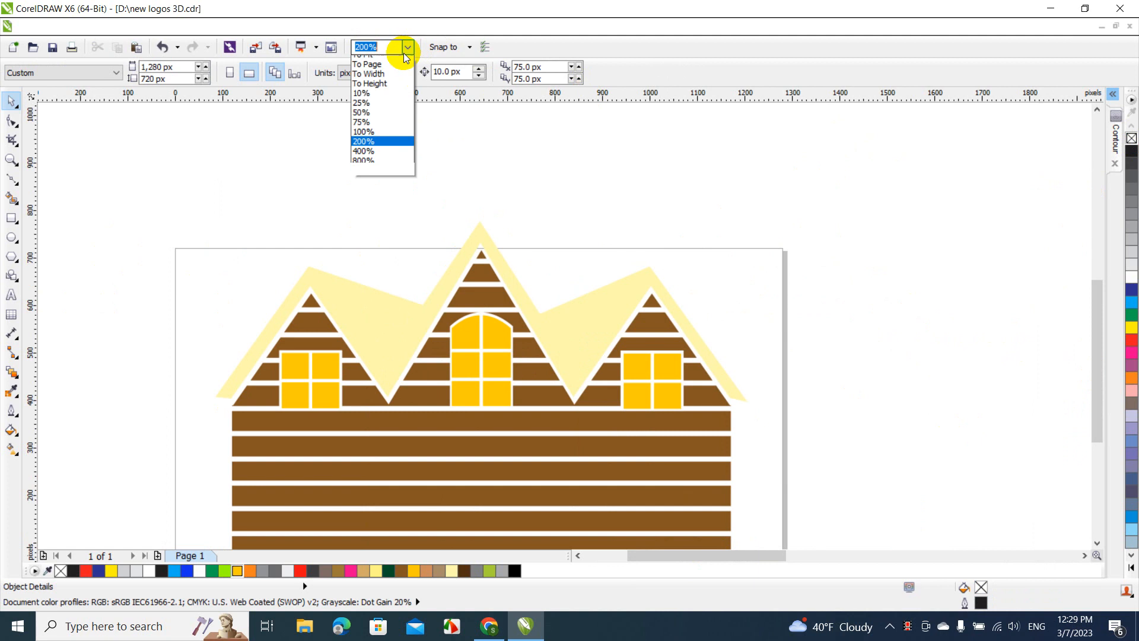
{"action": "left_click", "coordinate": [378, 59]}
{"action": "left_click", "coordinate": [825, 210]}
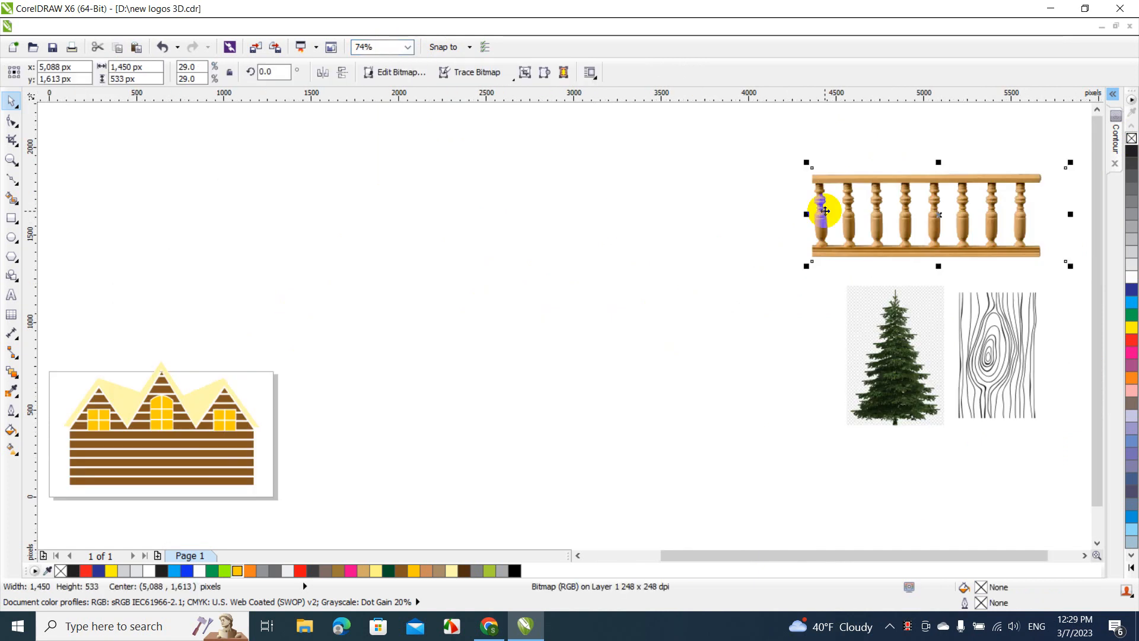
{"action": "left_click_drag", "start_coordinate": [825, 210], "coordinate": [253, 252]}
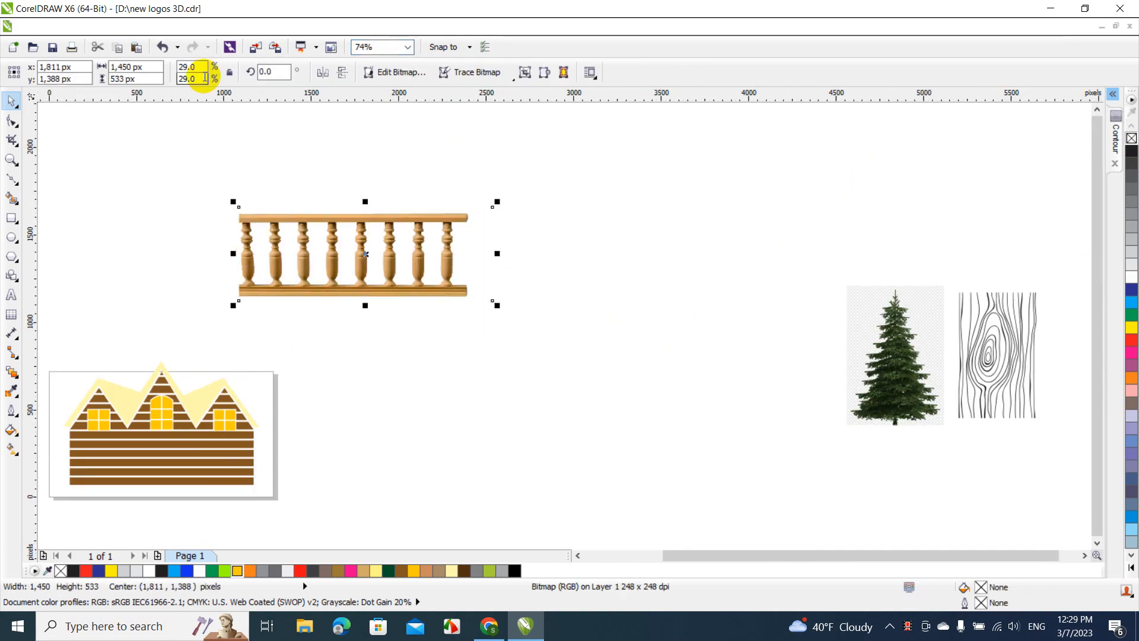
{"action": "left_click", "coordinate": [250, 28]}
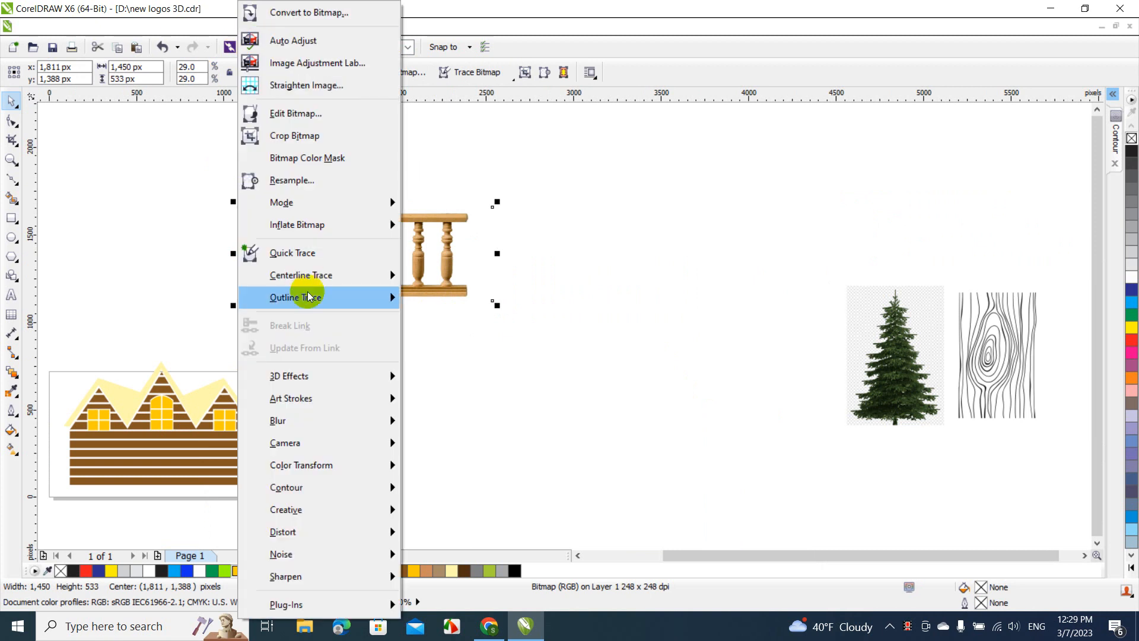
{"action": "mouse_move", "coordinate": [305, 295]}
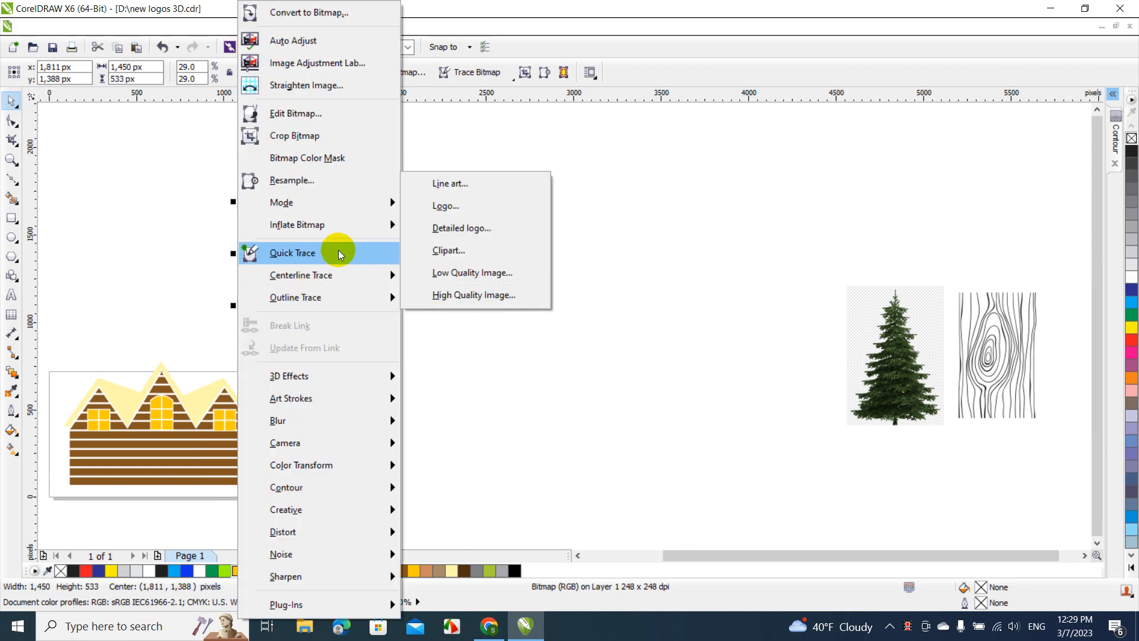
{"action": "mouse_move", "coordinate": [366, 201]}
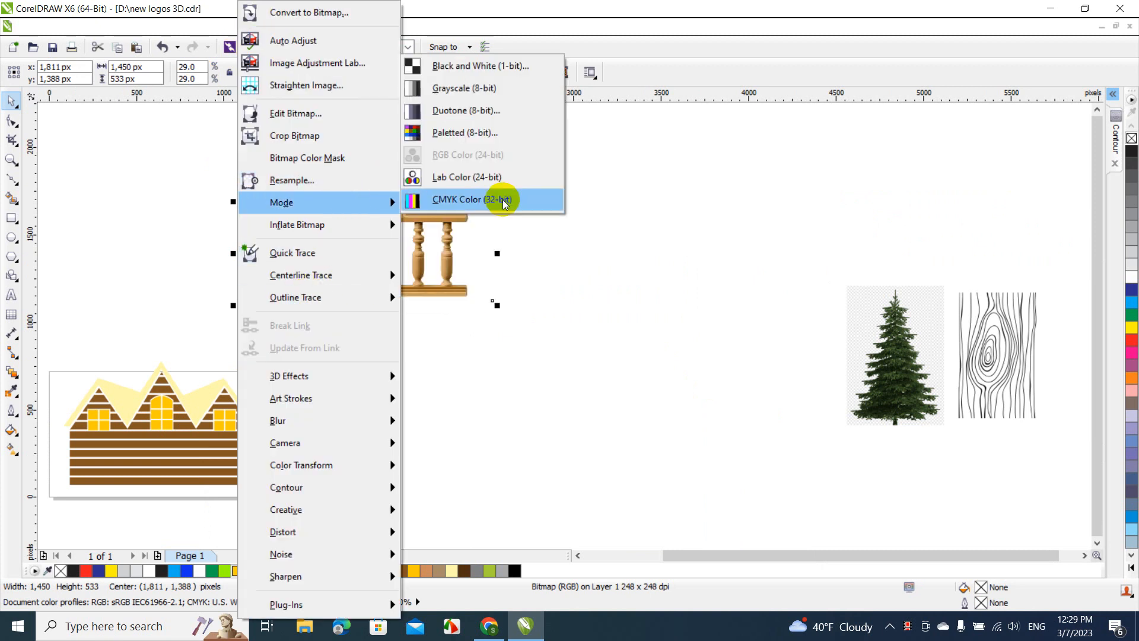
{"action": "left_click", "coordinate": [584, 294]}
{"action": "left_click", "coordinate": [586, 295]}
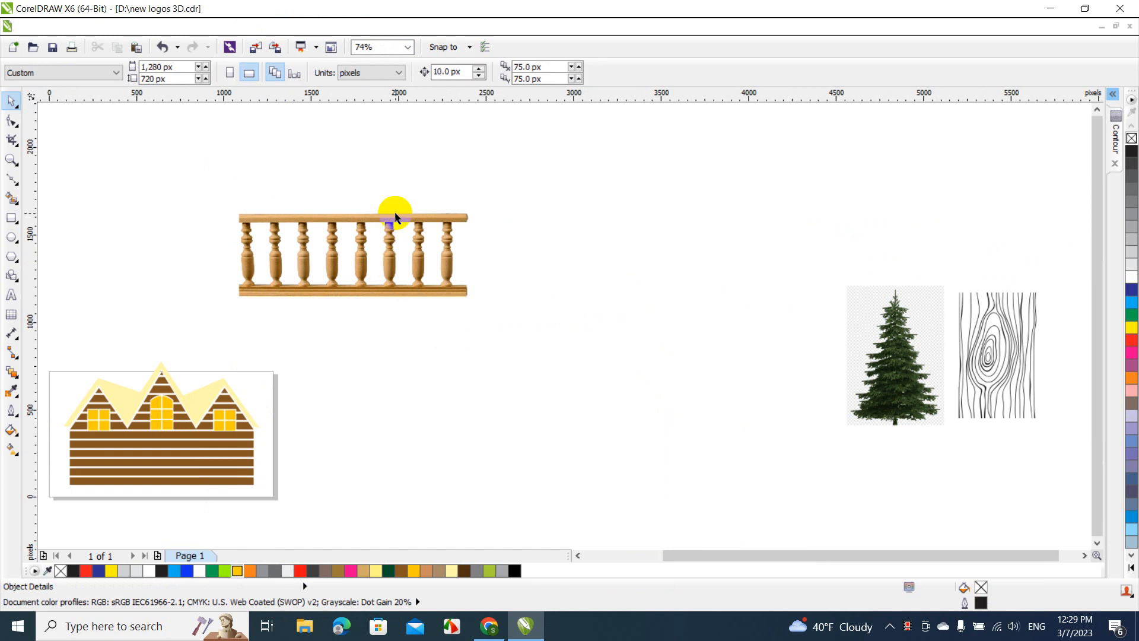
{"action": "left_click", "coordinate": [348, 243]}
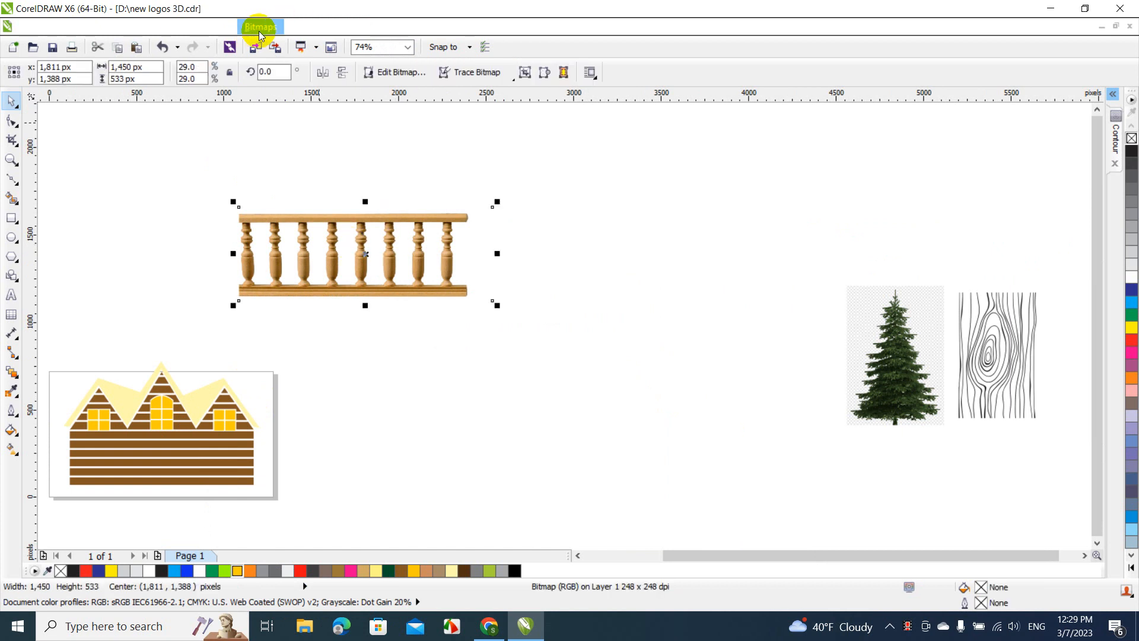
{"action": "left_click", "coordinate": [260, 28]}
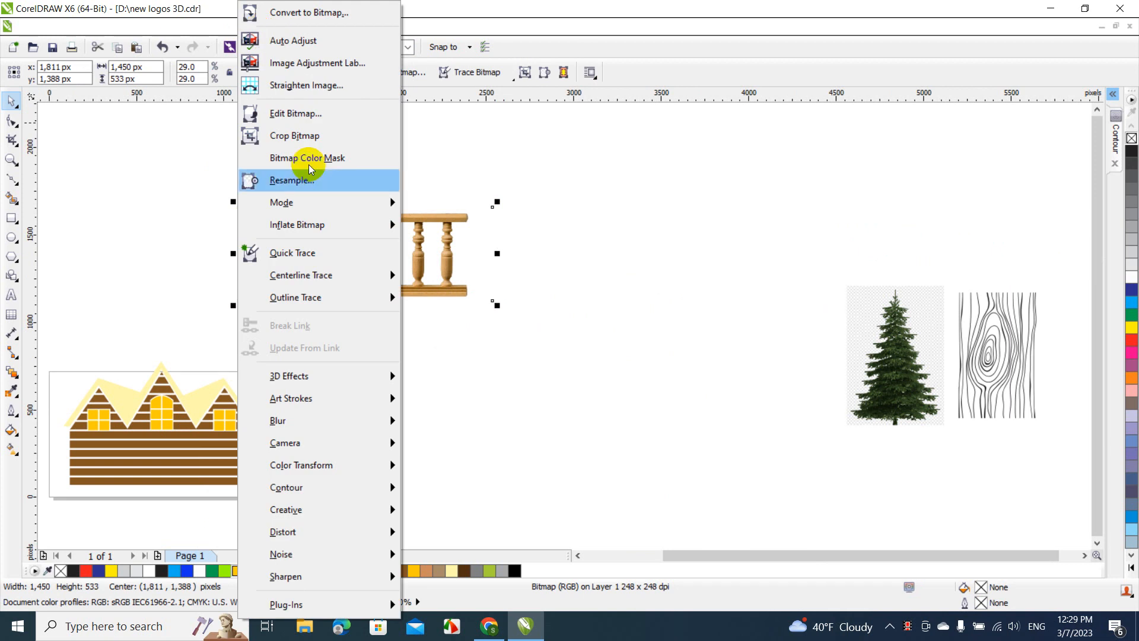
{"action": "left_click", "coordinate": [193, 225]}
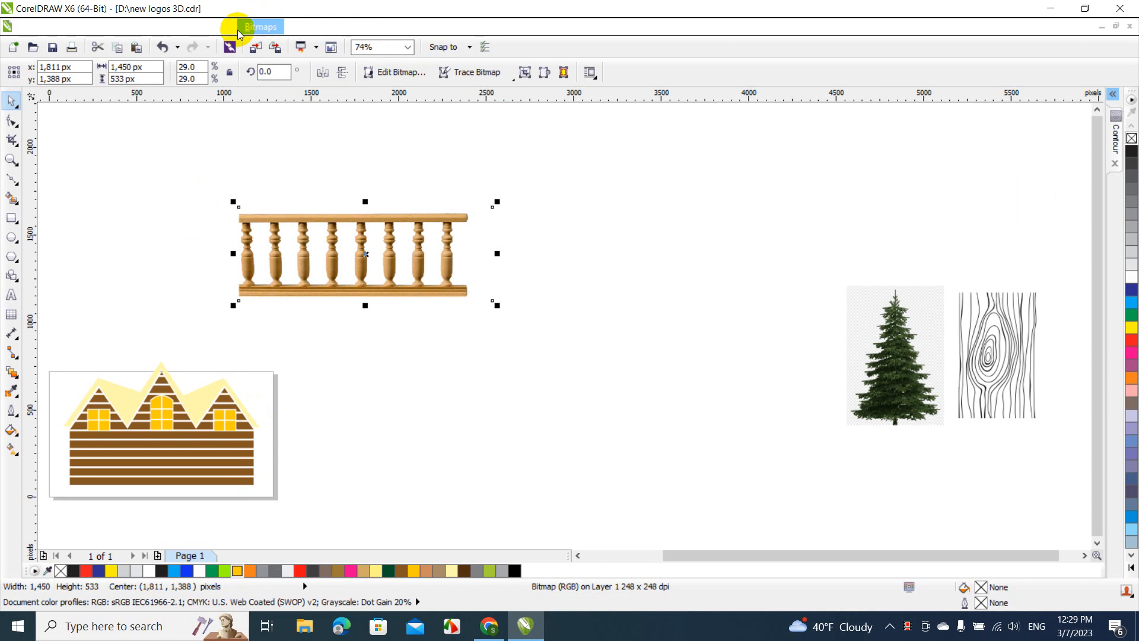
Convert the railing picture to a 1-bit black and white bitmap using the Line Art method with a threshold of 226
{"action": "left_click", "coordinate": [259, 27]}
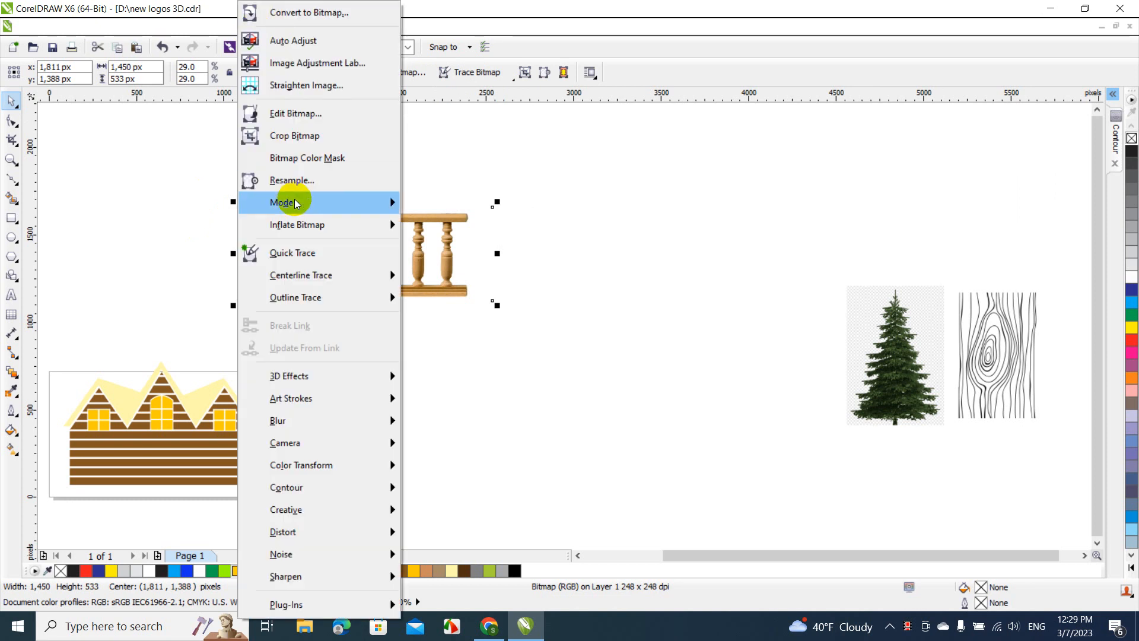
{"action": "mouse_move", "coordinate": [294, 200]}
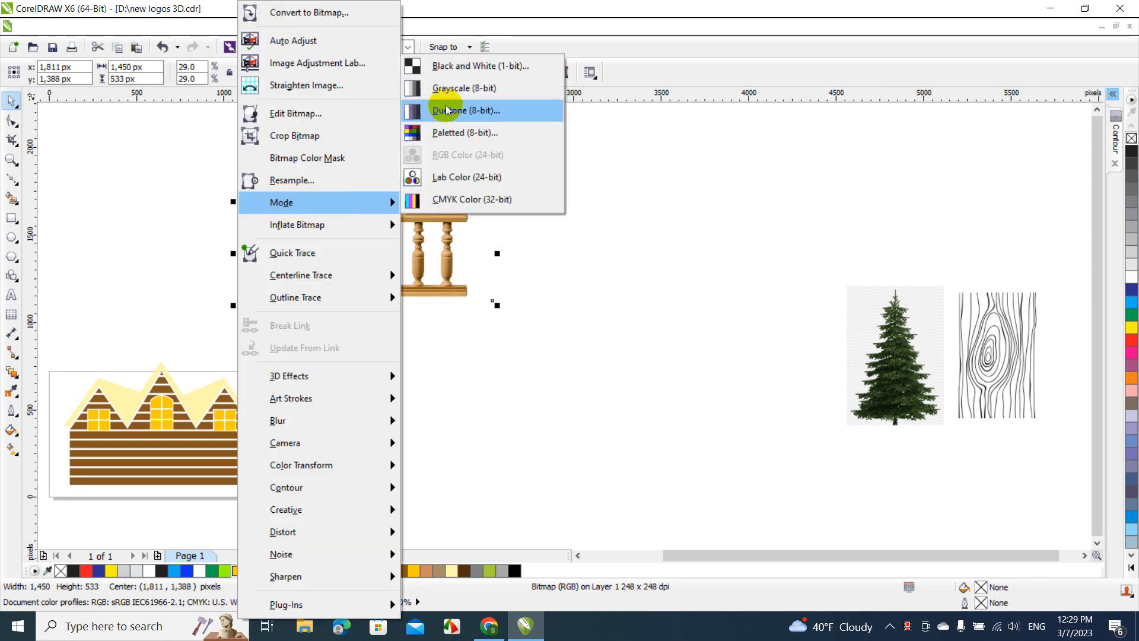
{"action": "left_click", "coordinate": [467, 74]}
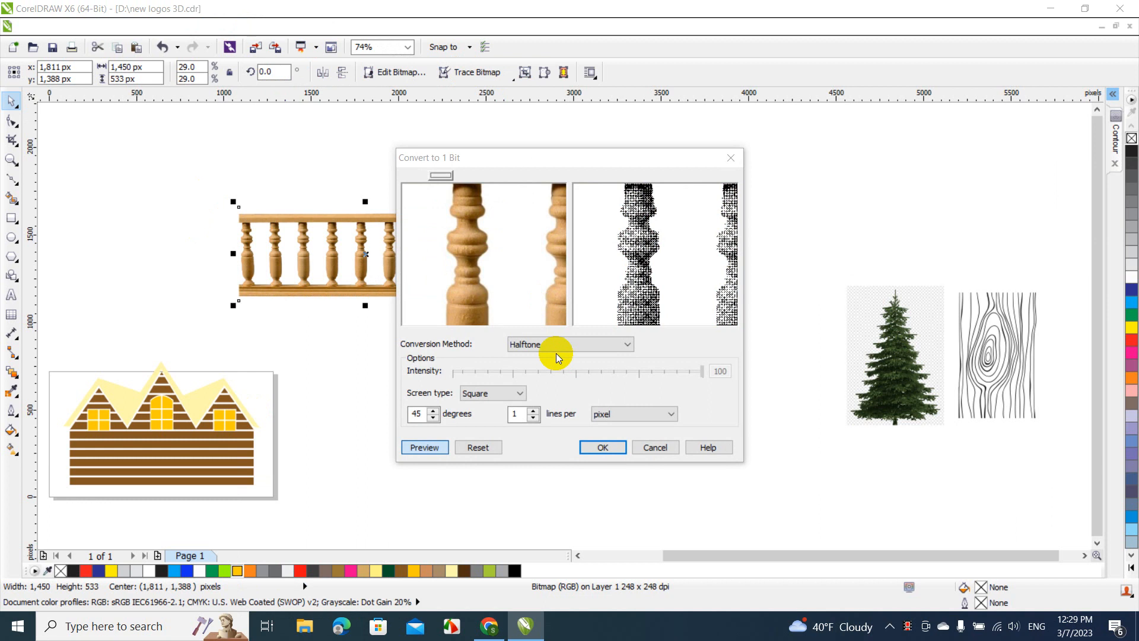
{"action": "left_click", "coordinate": [595, 347]}
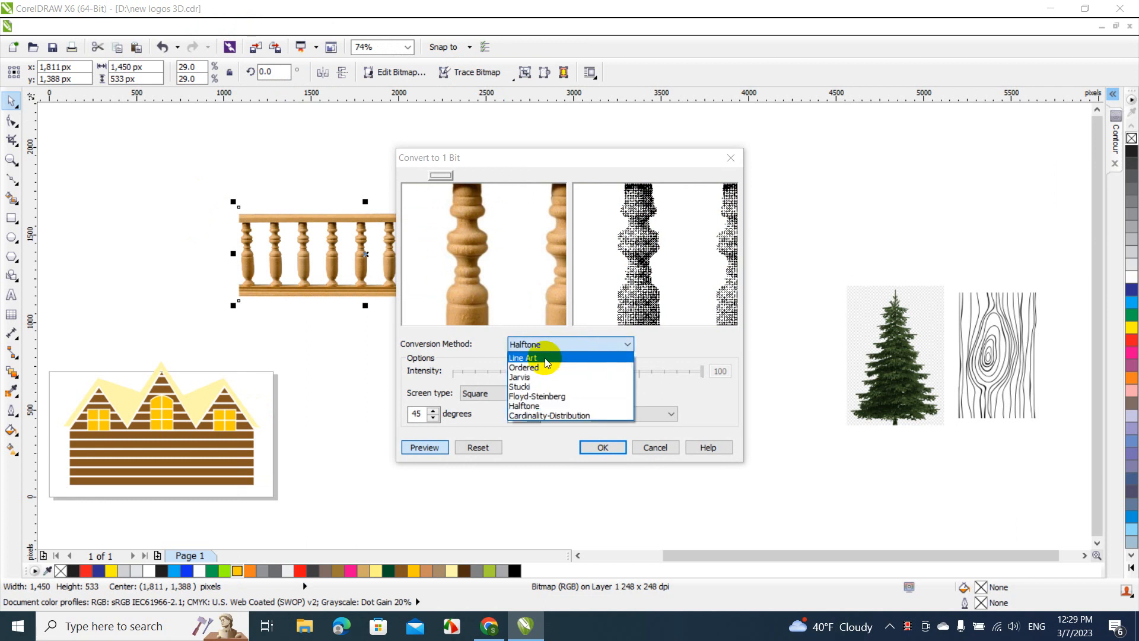
{"action": "left_click", "coordinate": [545, 358]}
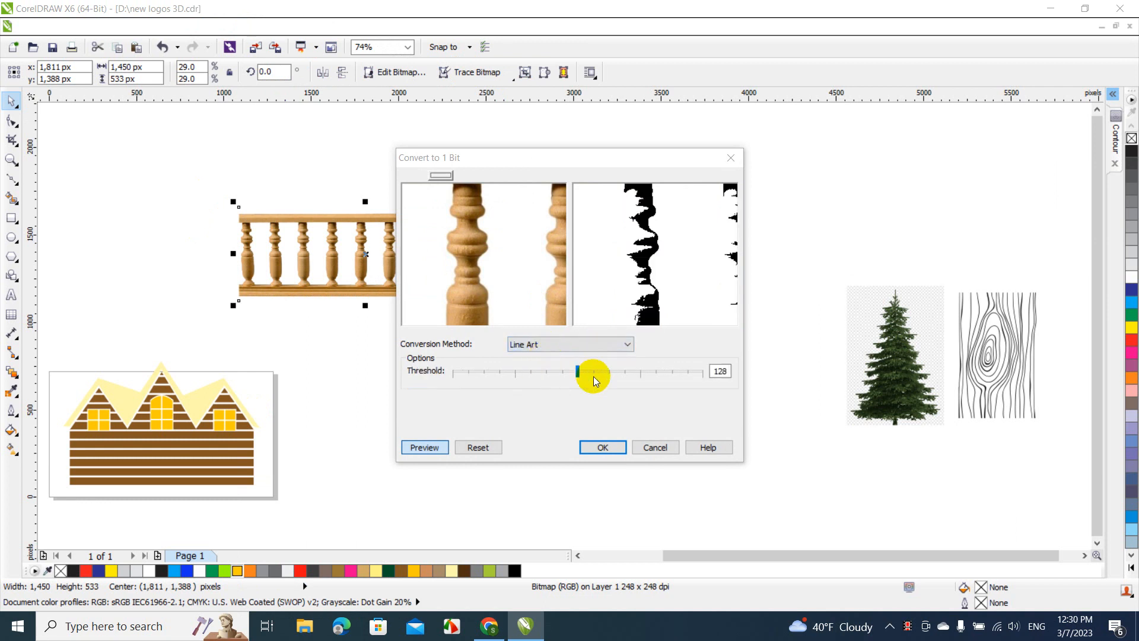
{"action": "left_click", "coordinate": [674, 372]}
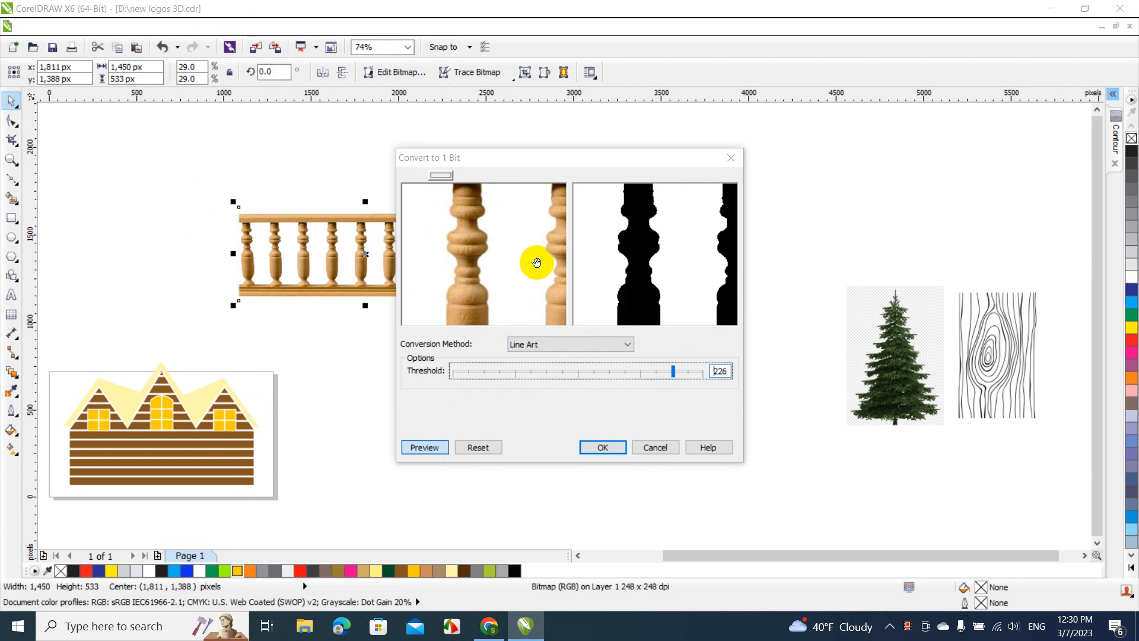
{"action": "right_click", "coordinate": [511, 255]}
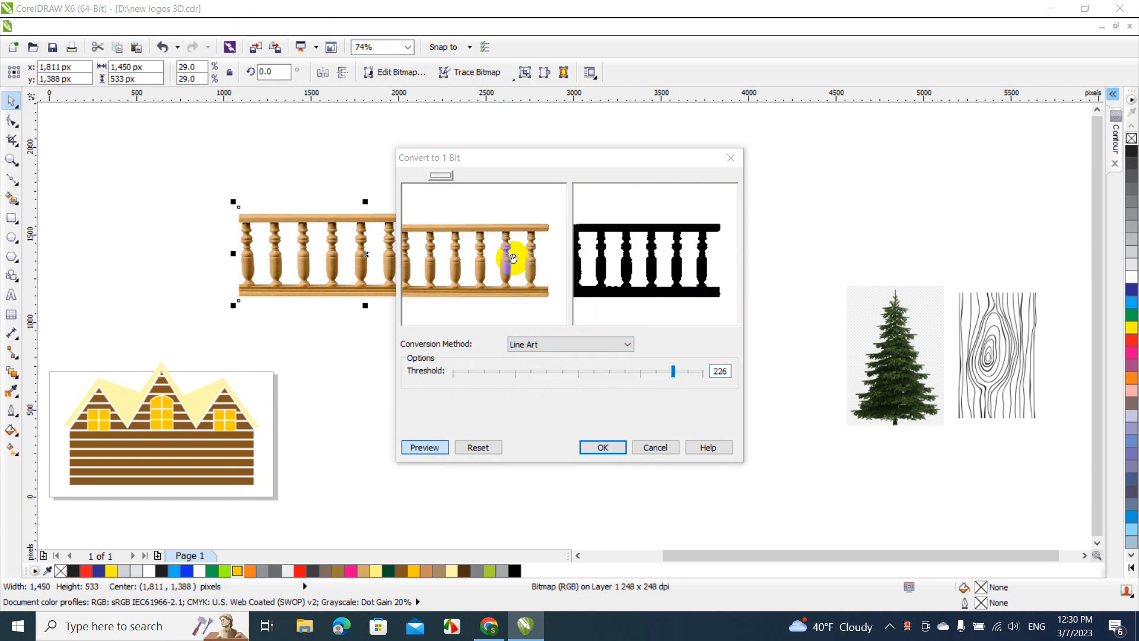
{"action": "right_click", "coordinate": [513, 258]}
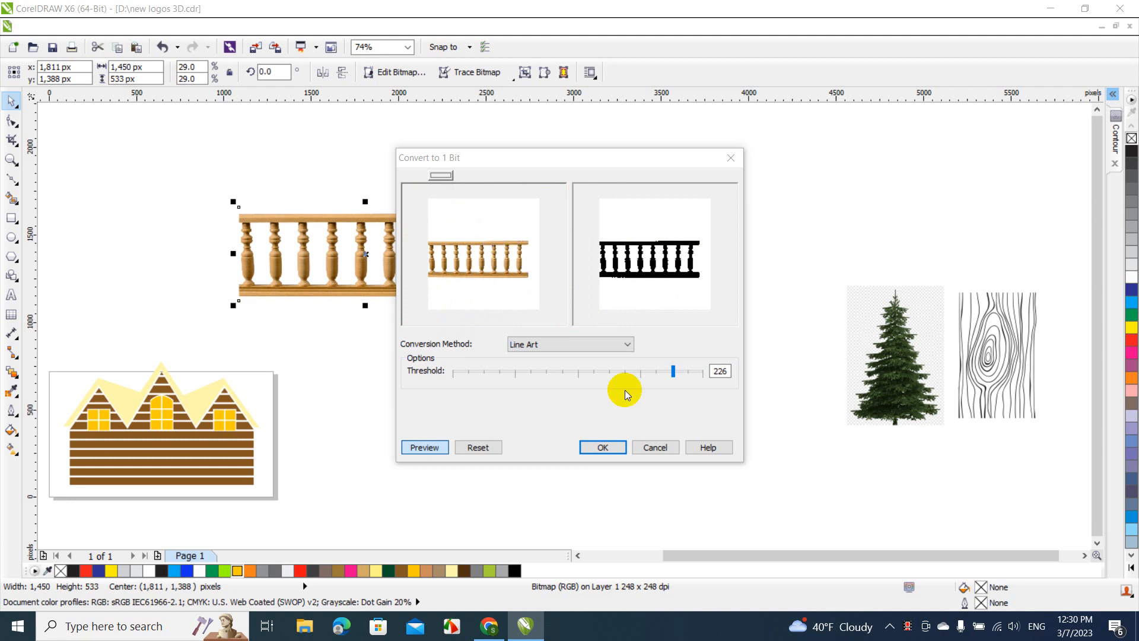
{"action": "left_click", "coordinate": [614, 449]}
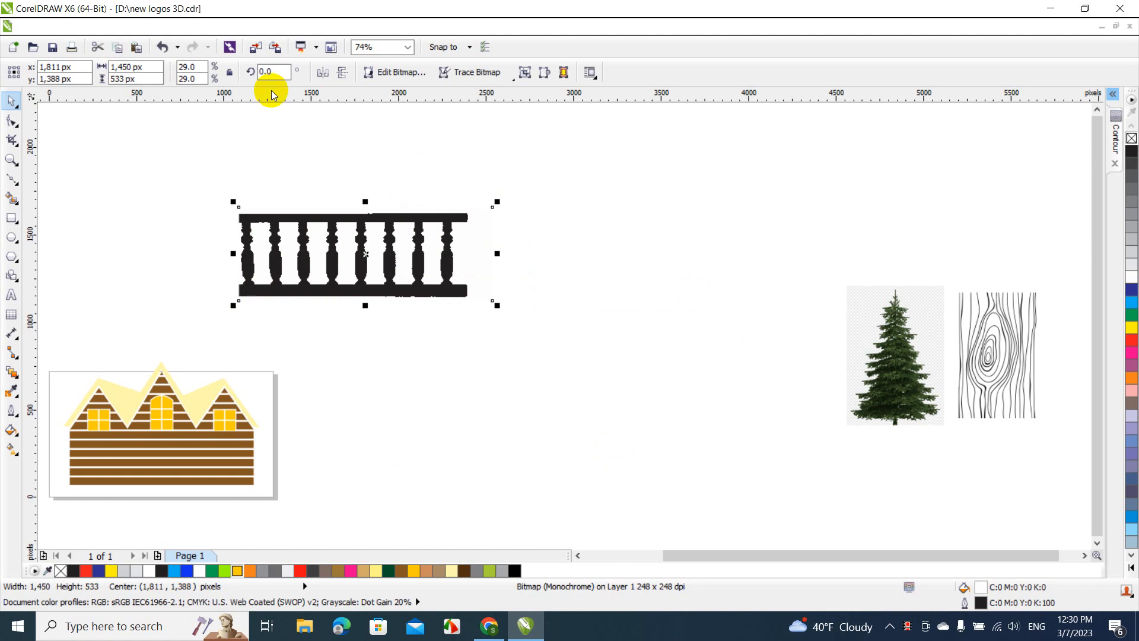
Vectorize the black railing bitmap with an Outline Trace of the Clipart type
{"action": "left_click", "coordinate": [255, 26]}
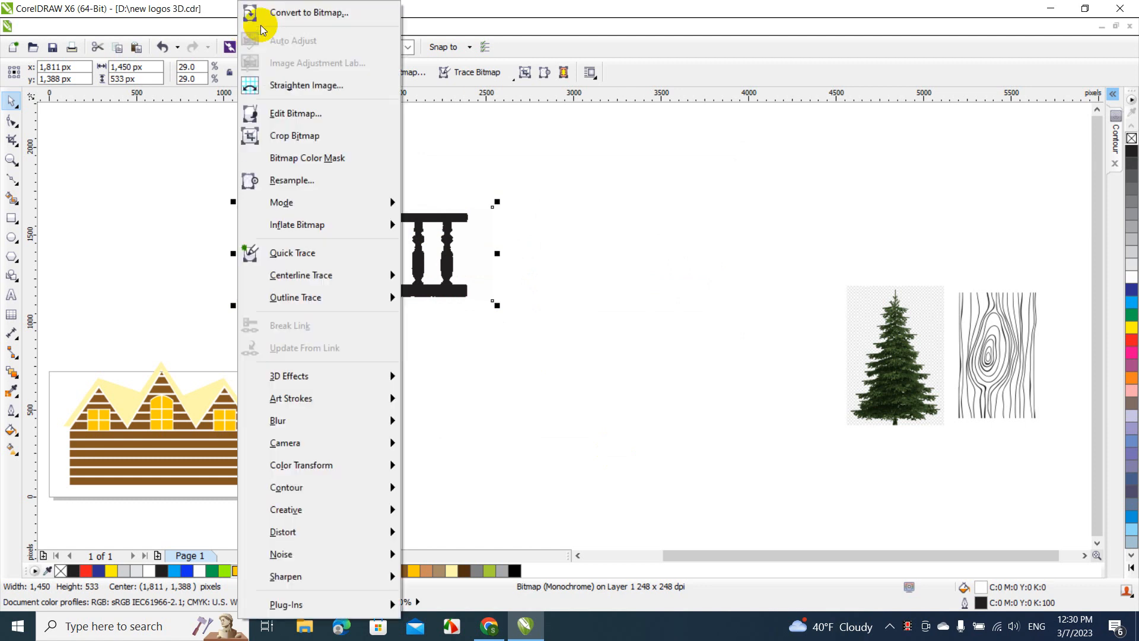
{"action": "mouse_move", "coordinate": [312, 298]}
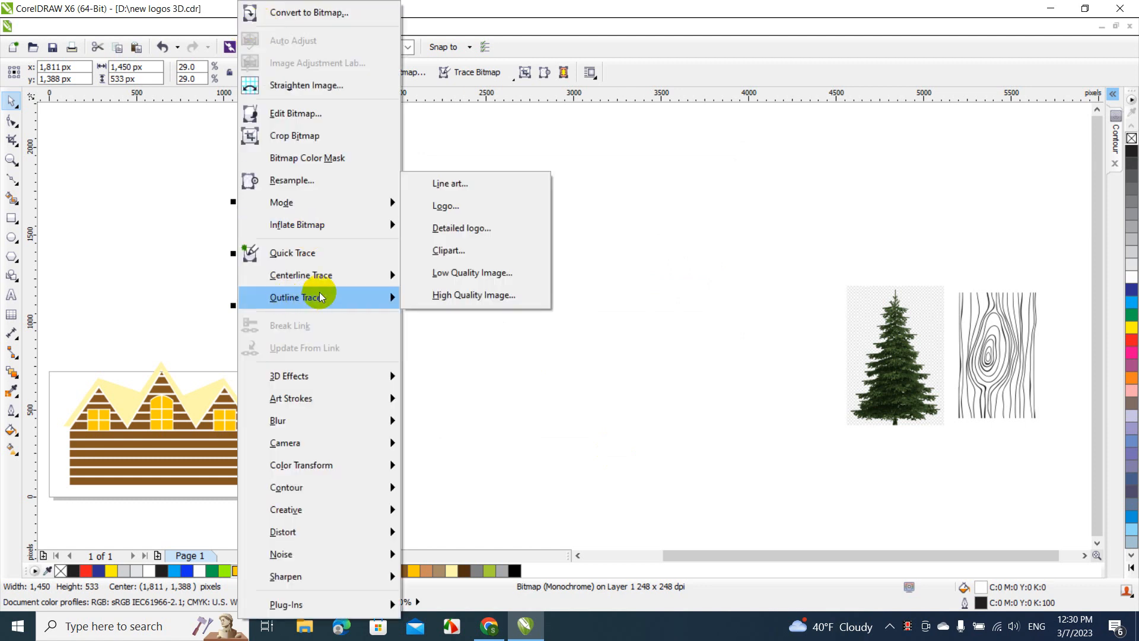
{"action": "left_click", "coordinate": [445, 251]}
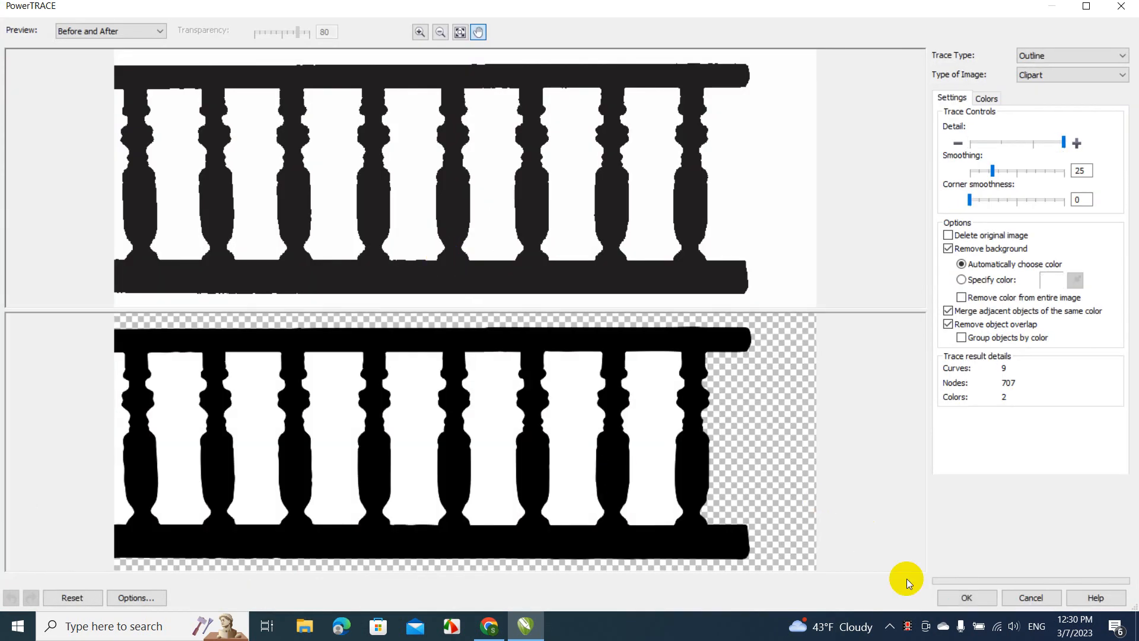
{"action": "left_click", "coordinate": [955, 588]}
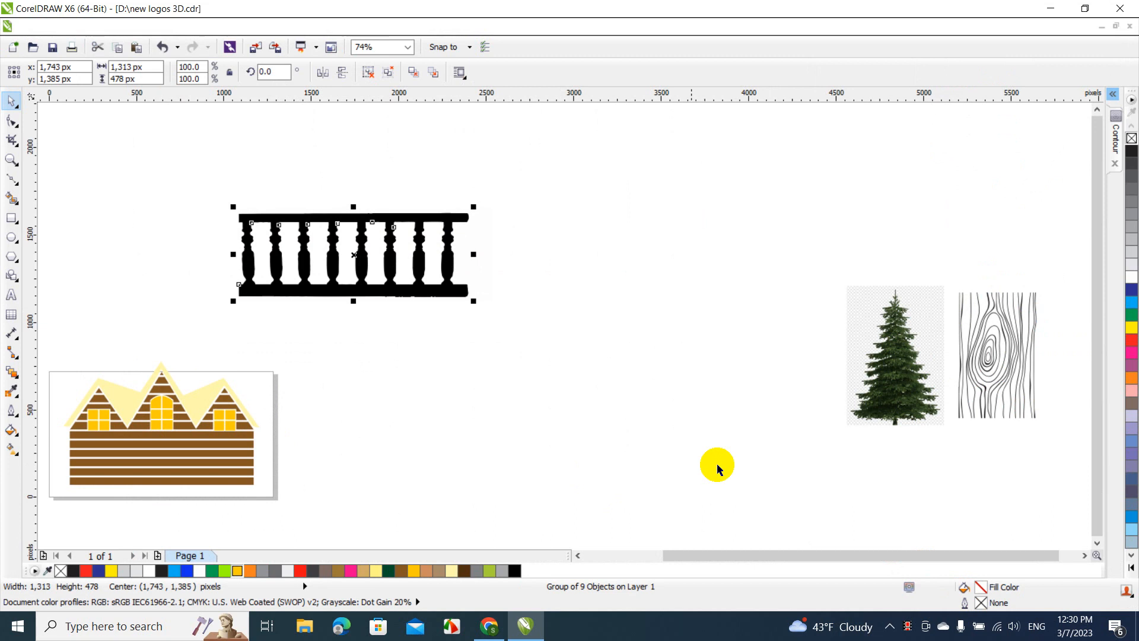
Separate the traced railing from its source bitmap, delete the bitmap, and place the trace at about x 1968, y 1141 px
{"action": "left_click_drag", "start_coordinate": [357, 256], "coordinate": [433, 360]}
{"action": "left_click", "coordinate": [372, 240]}
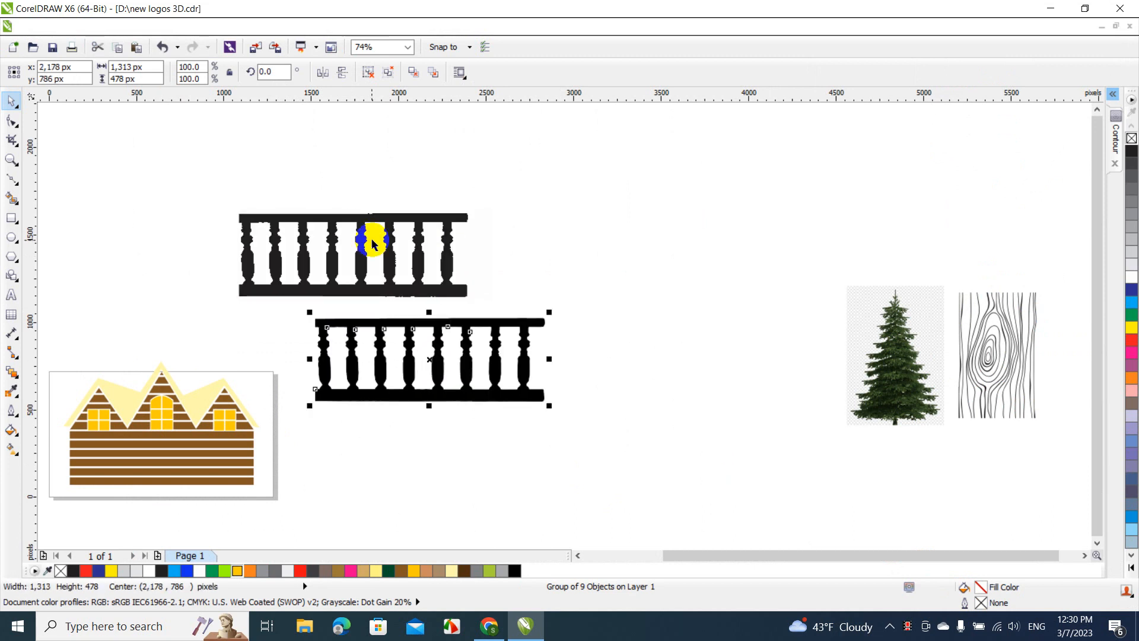
{"action": "key", "text": "Delete"}
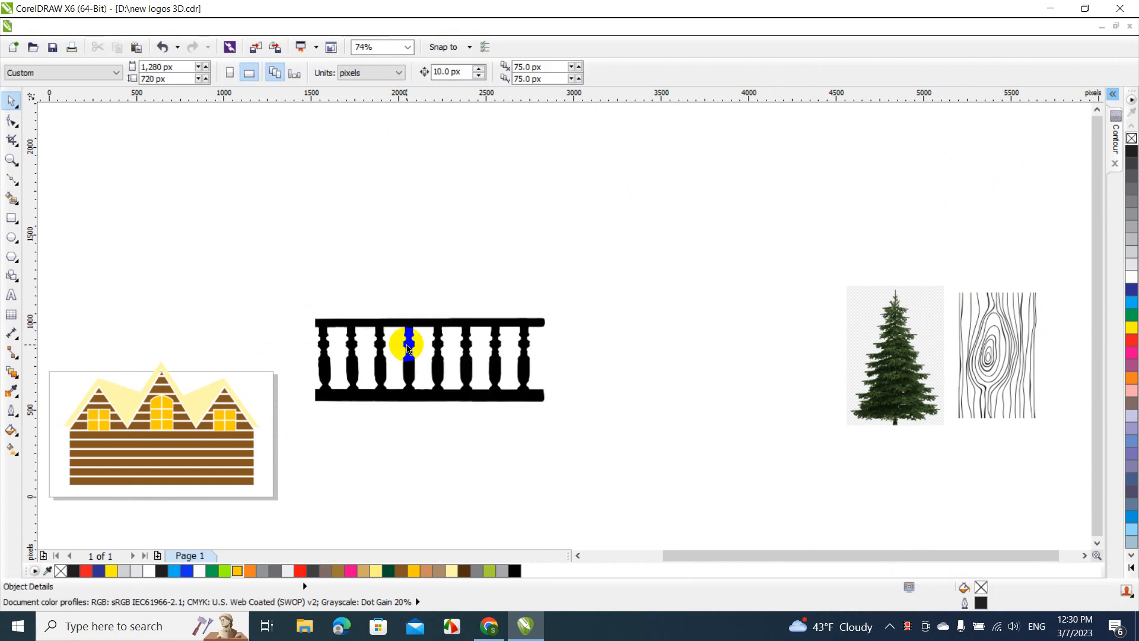
{"action": "left_click_drag", "start_coordinate": [403, 341], "coordinate": [366, 279]}
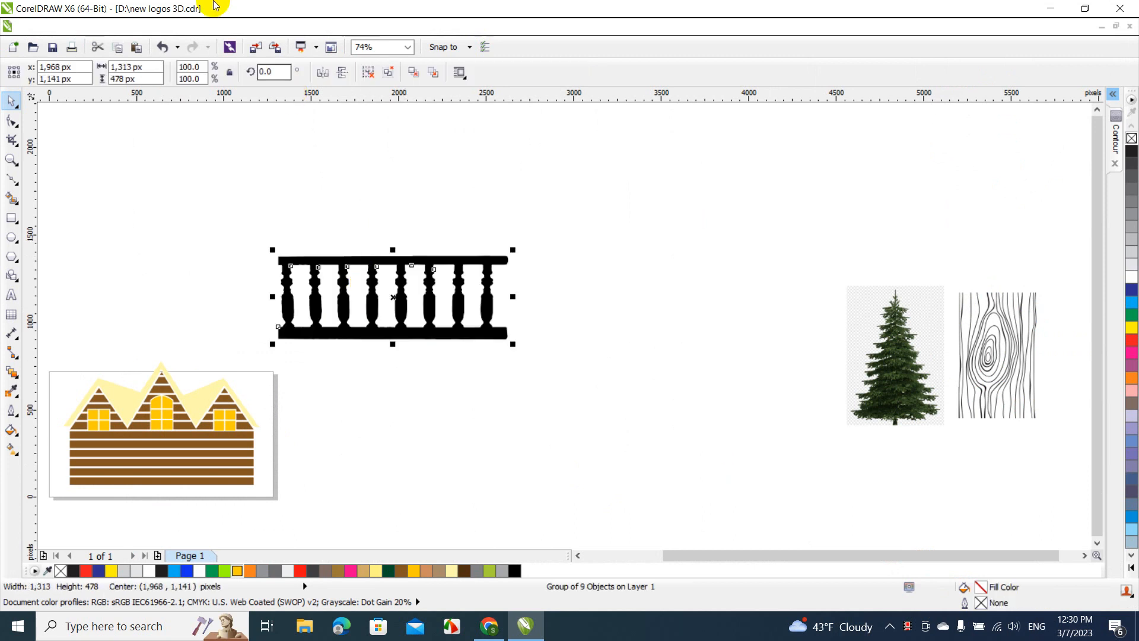
Ungroup the traced railing and move its black curve to about x 2093, y 1227 px
{"action": "left_click", "coordinate": [175, 27]}
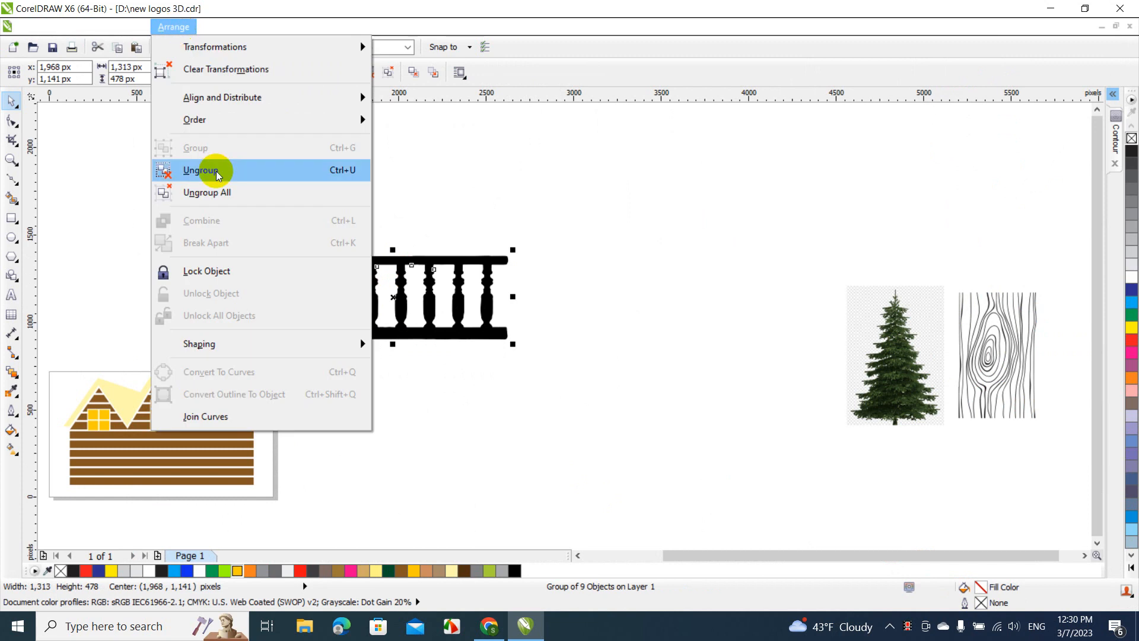
{"action": "left_click", "coordinate": [217, 173]}
{"action": "left_click_drag", "start_coordinate": [225, 202], "coordinate": [498, 354]}
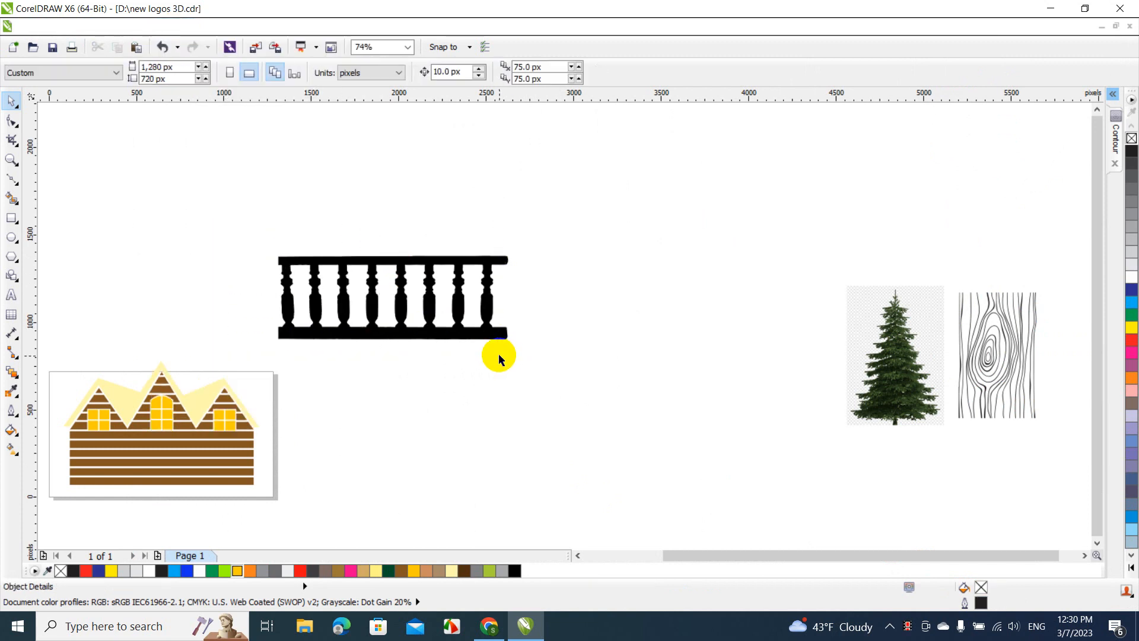
{"action": "left_click", "coordinate": [449, 258]}
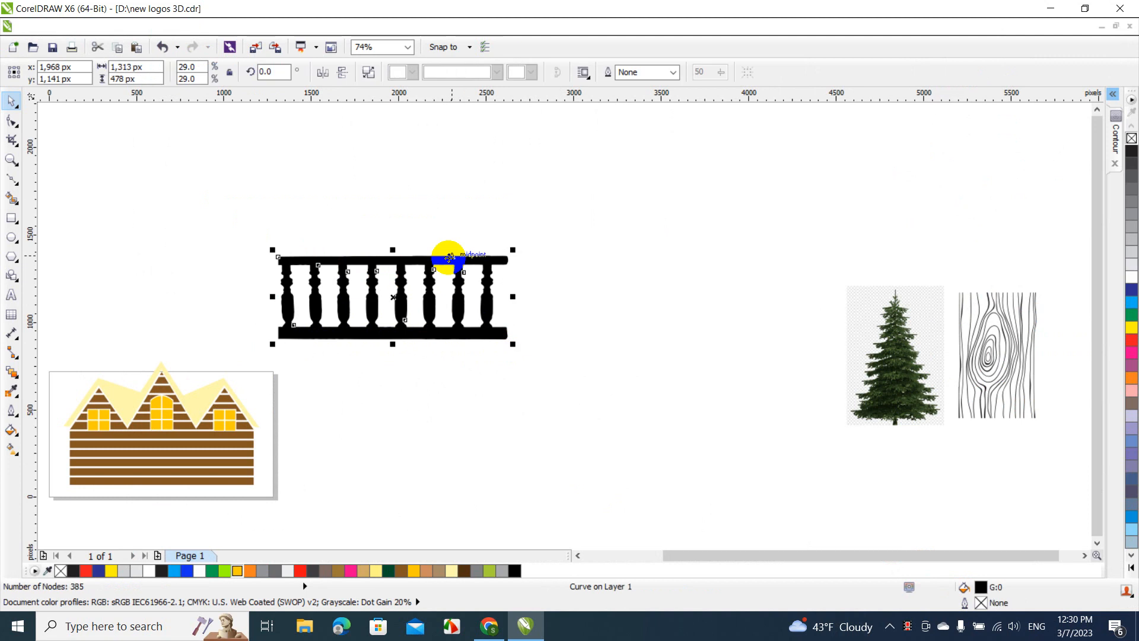
{"action": "left_click_drag", "start_coordinate": [447, 254], "coordinate": [470, 239]}
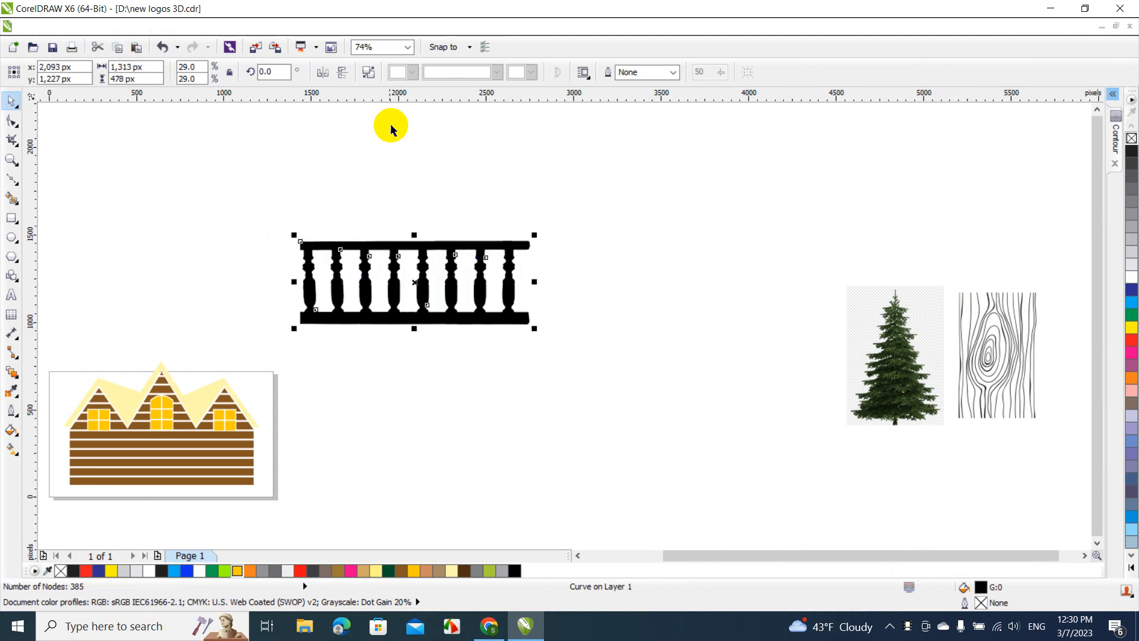
{"action": "left_click", "coordinate": [410, 48]}
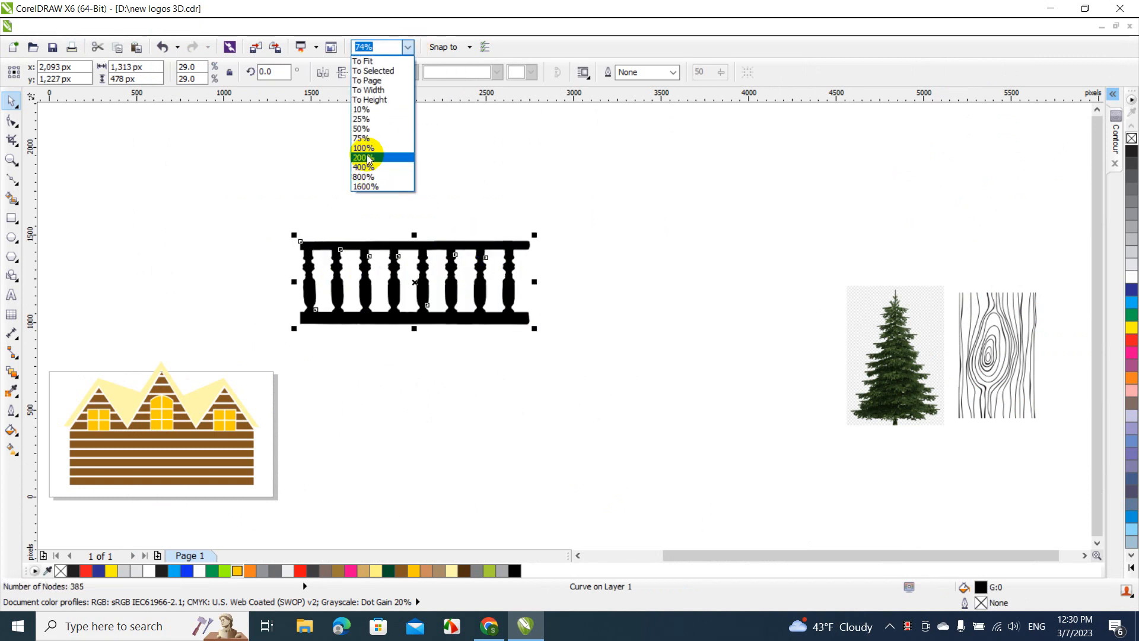
{"action": "left_click", "coordinate": [367, 158]}
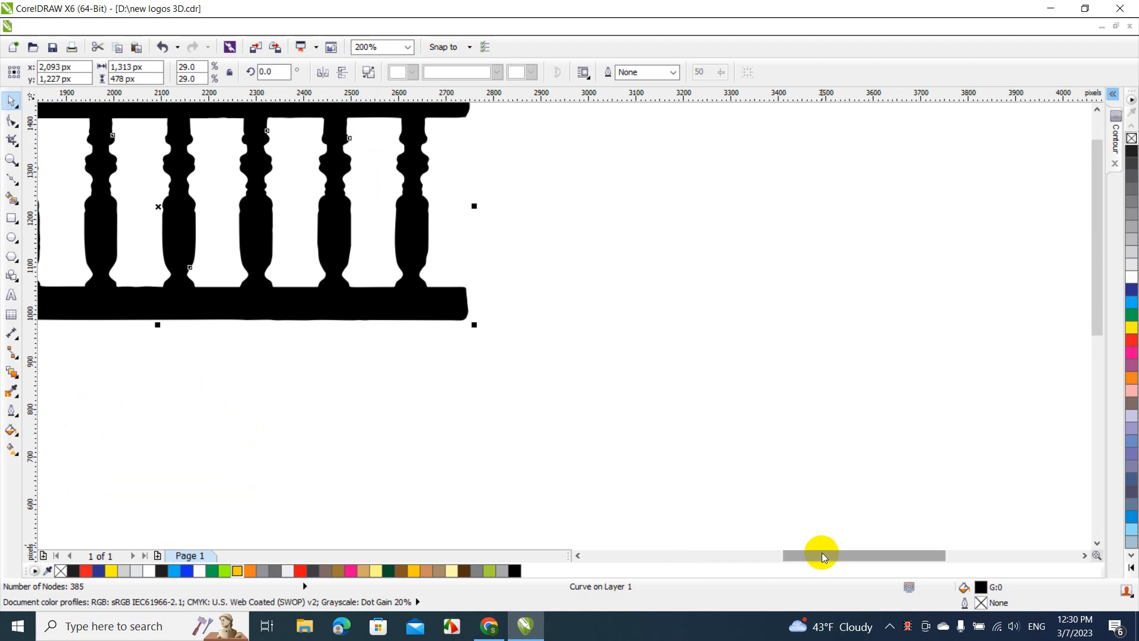
Draw a rectangle about 158 × 67 px extending the railing's bottom rail outward from its left end
{"action": "left_click_drag", "start_coordinate": [823, 557], "coordinate": [719, 553]}
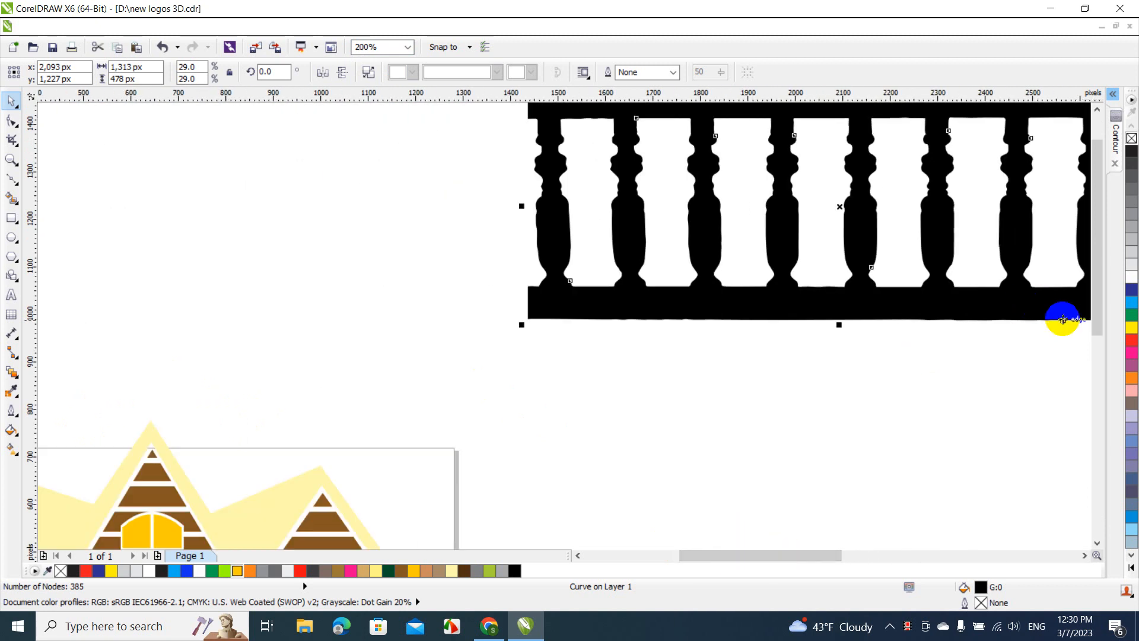
{"action": "scroll", "coordinate": [1086, 300], "scroll_direction": "up", "scroll_amount": 2}
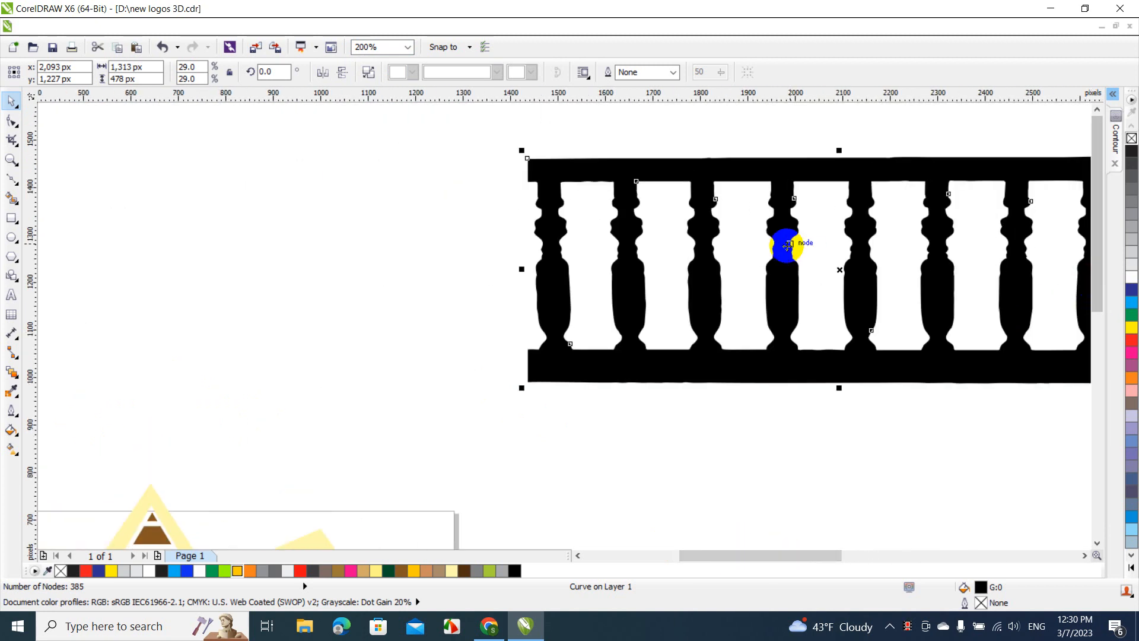
{"action": "left_click", "coordinate": [410, 47]}
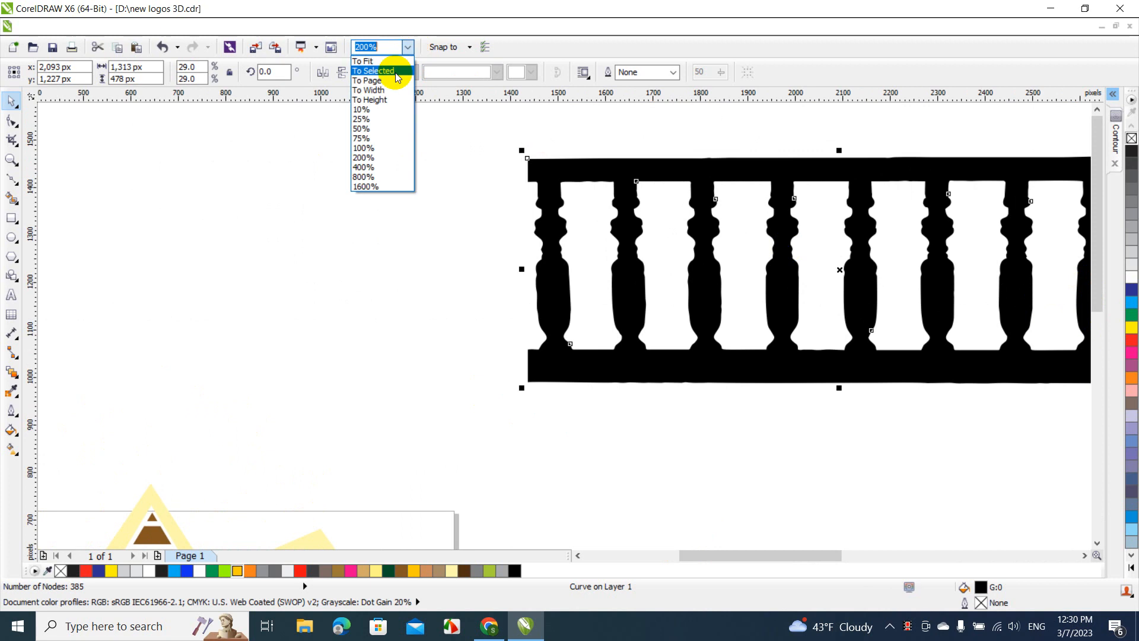
{"action": "left_click", "coordinate": [377, 168]}
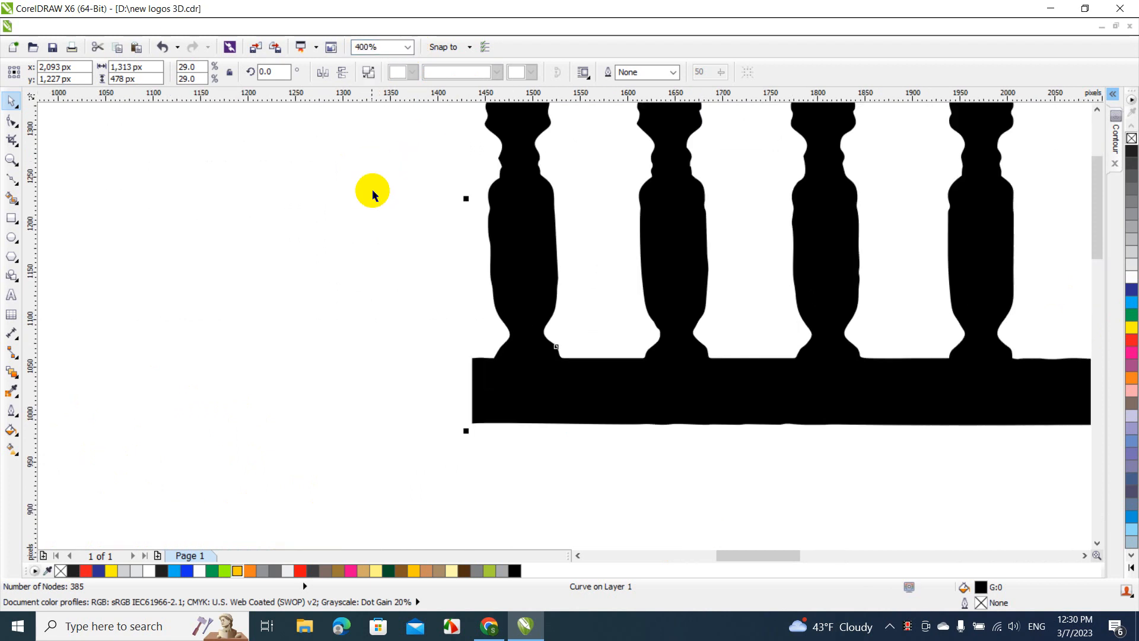
{"action": "left_click", "coordinate": [11, 219]}
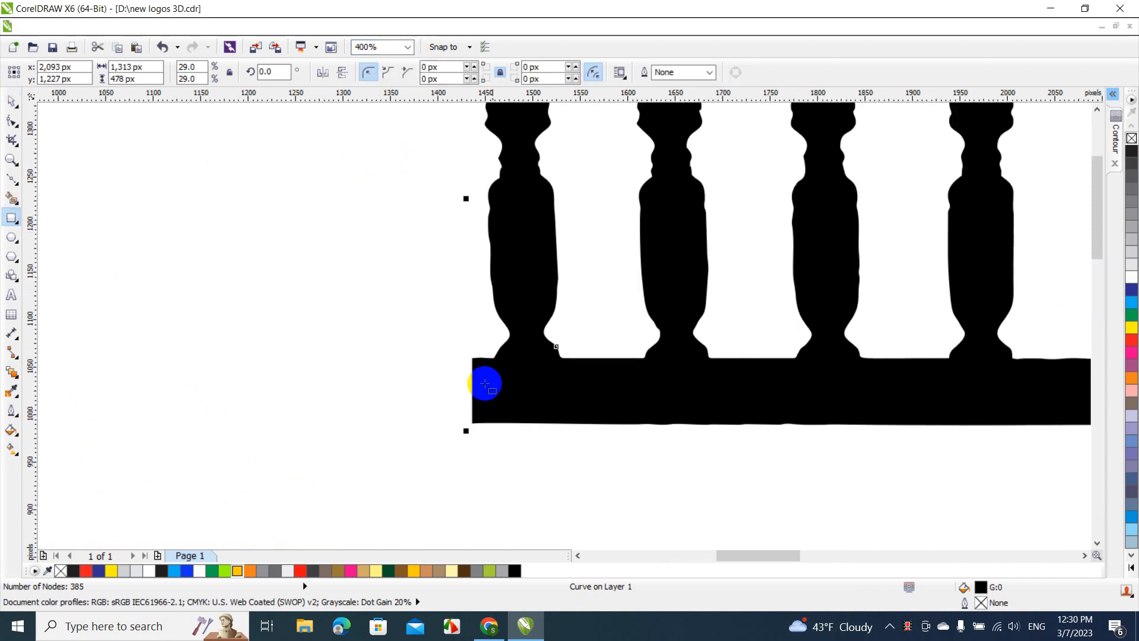
{"action": "left_click_drag", "start_coordinate": [472, 358], "coordinate": [322, 421]}
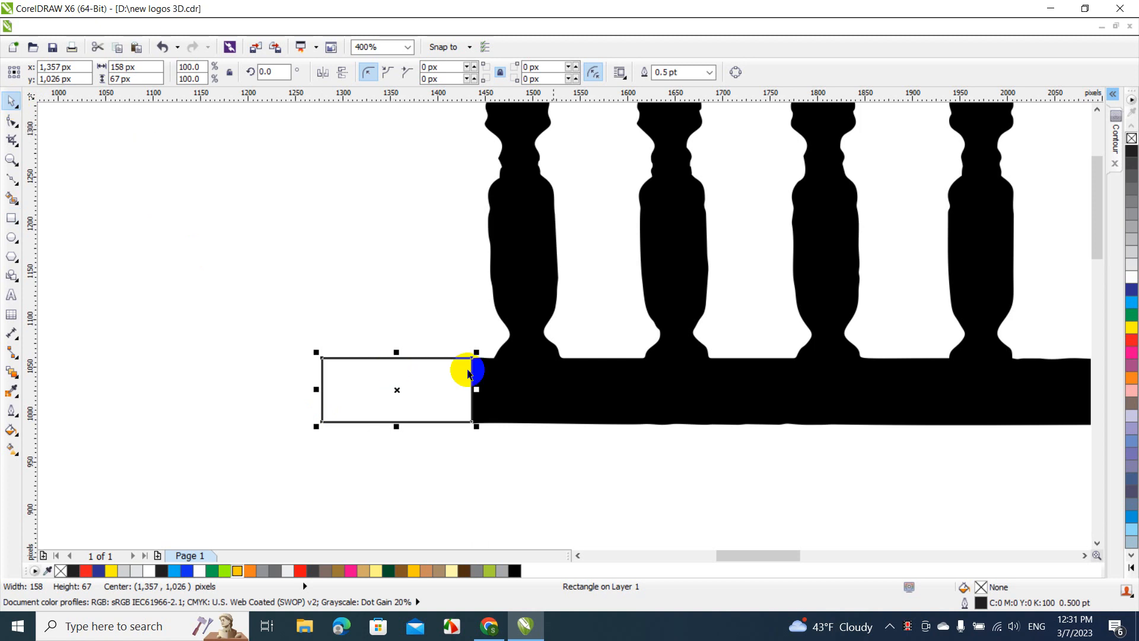
Weld the rectangle to the black railing so the bottom rail becomes one longer shape
{"action": "left_click", "coordinate": [629, 397]}
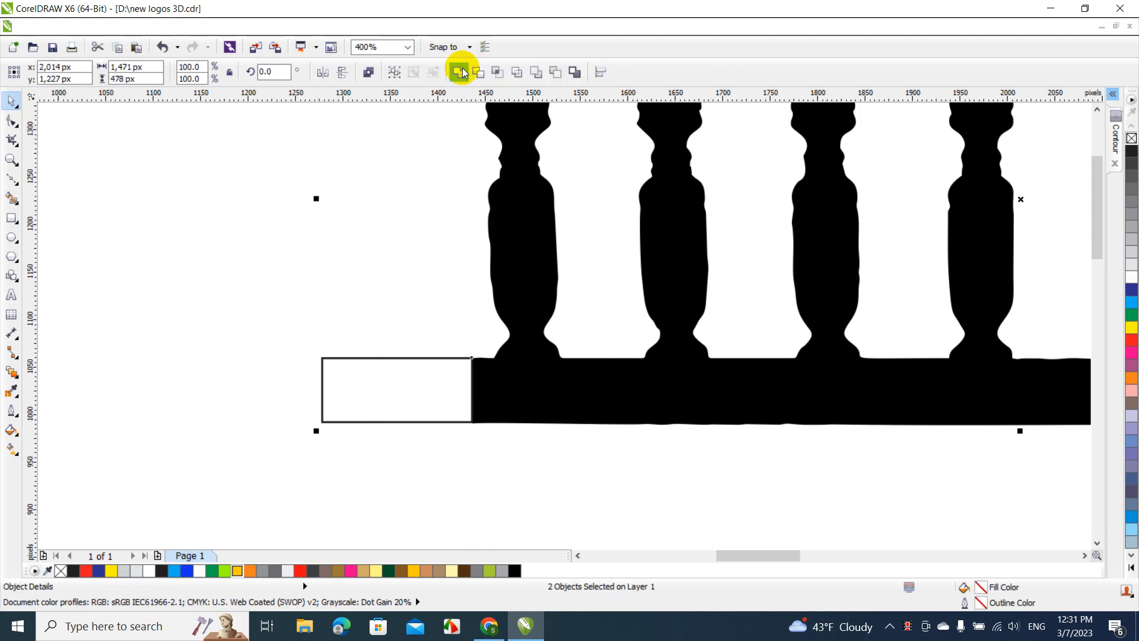
{"action": "left_click", "coordinate": [461, 74]}
{"action": "left_click", "coordinate": [422, 165]}
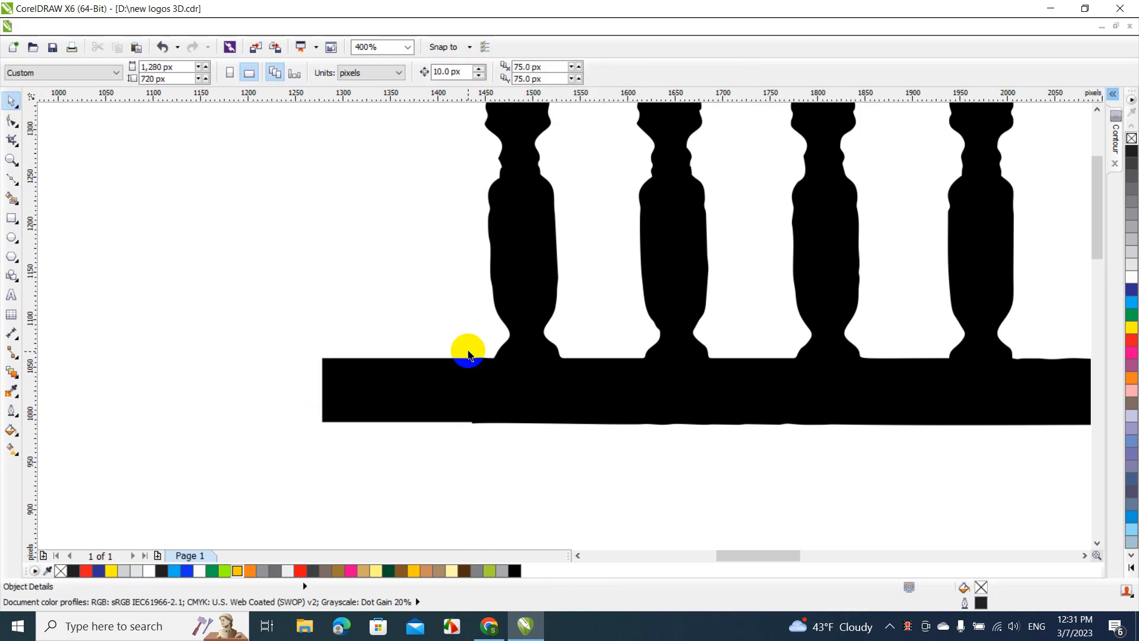
Delete the two surplus nodes on the bottom rail's lower edge where the extension joins the railing
{"action": "left_click", "coordinate": [475, 389]}
{"action": "key", "text": "F10"}
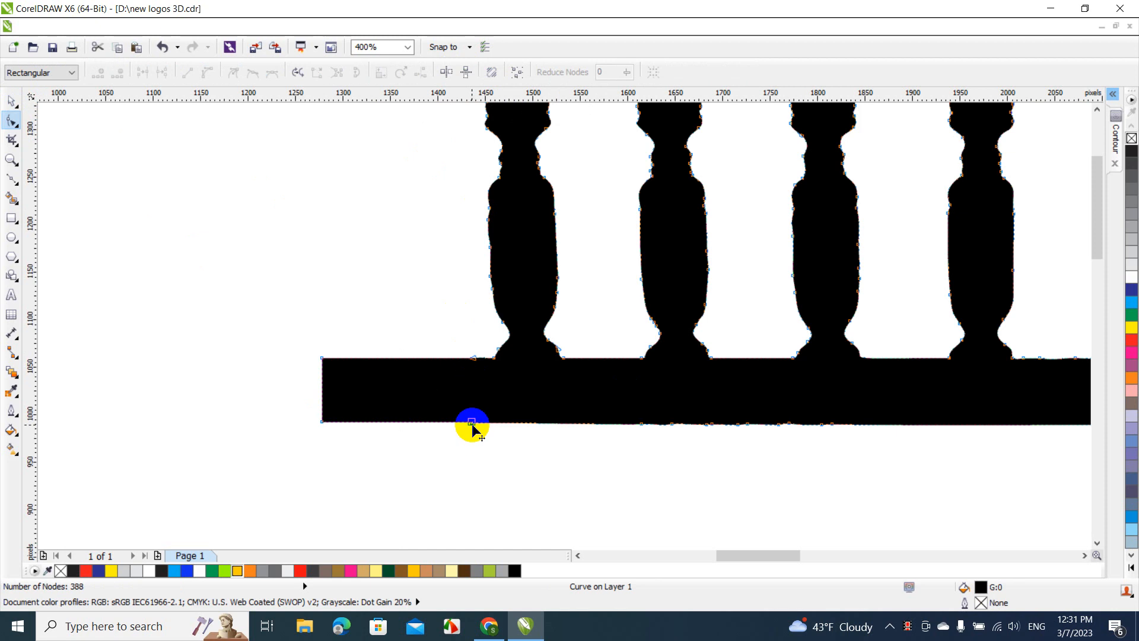
{"action": "left_click", "coordinate": [472, 424]}
{"action": "key", "text": "Delete"}
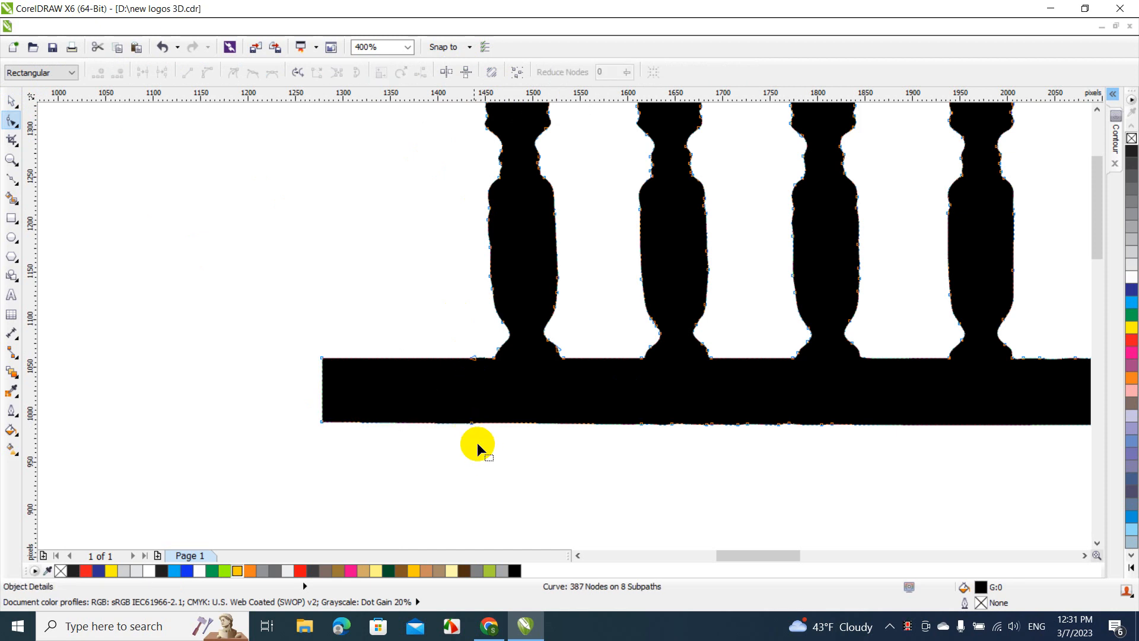
{"action": "left_click", "coordinate": [472, 423]}
{"action": "key", "text": "Delete"}
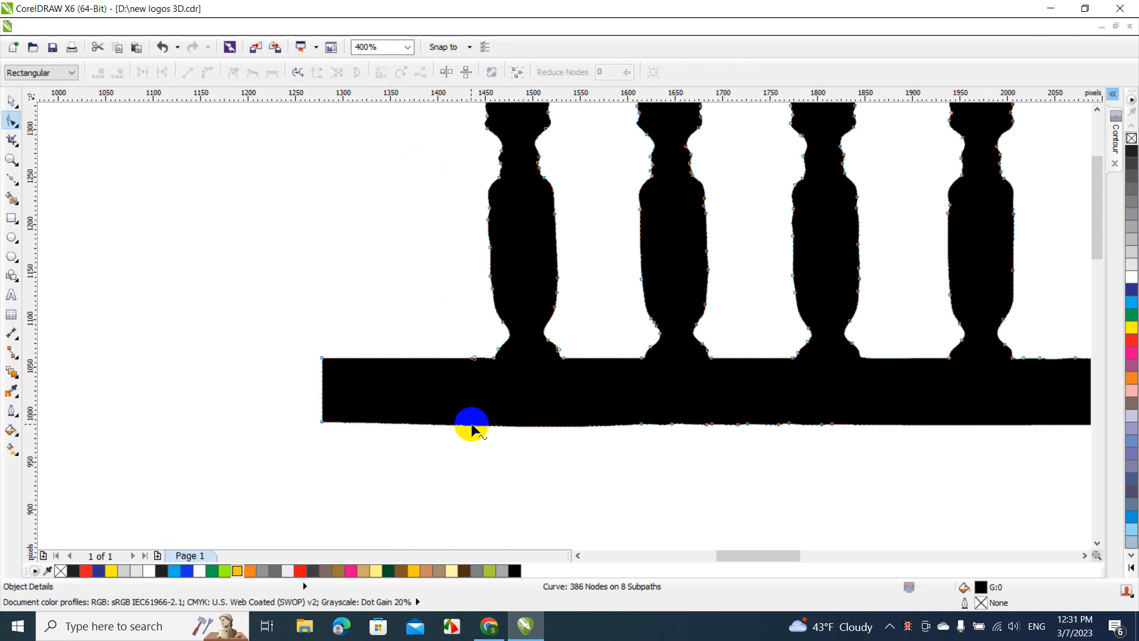
Convert the curved lower-edge segment of the extended bottom rail to a straight line
{"action": "right_click", "coordinate": [481, 429]}
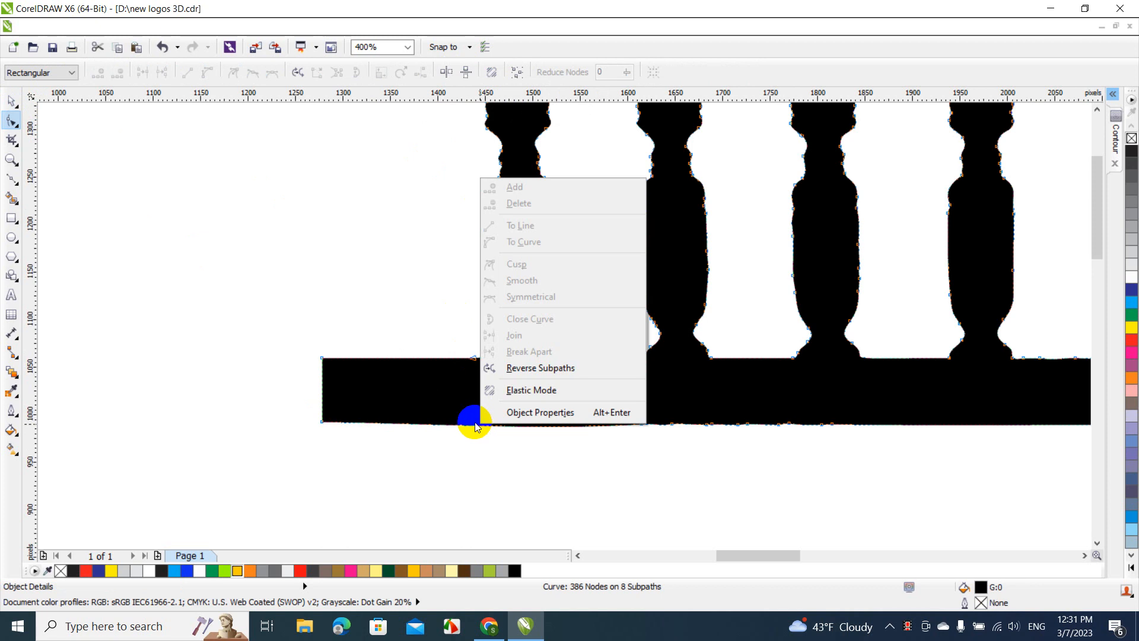
{"action": "left_click", "coordinate": [465, 424]}
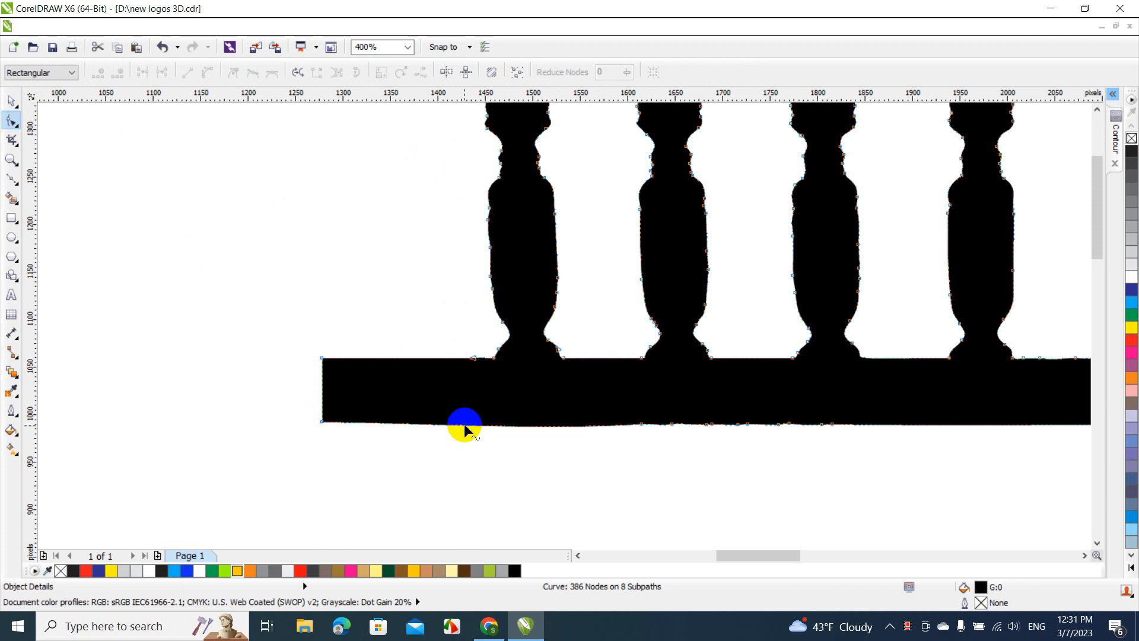
{"action": "right_click", "coordinate": [465, 425]}
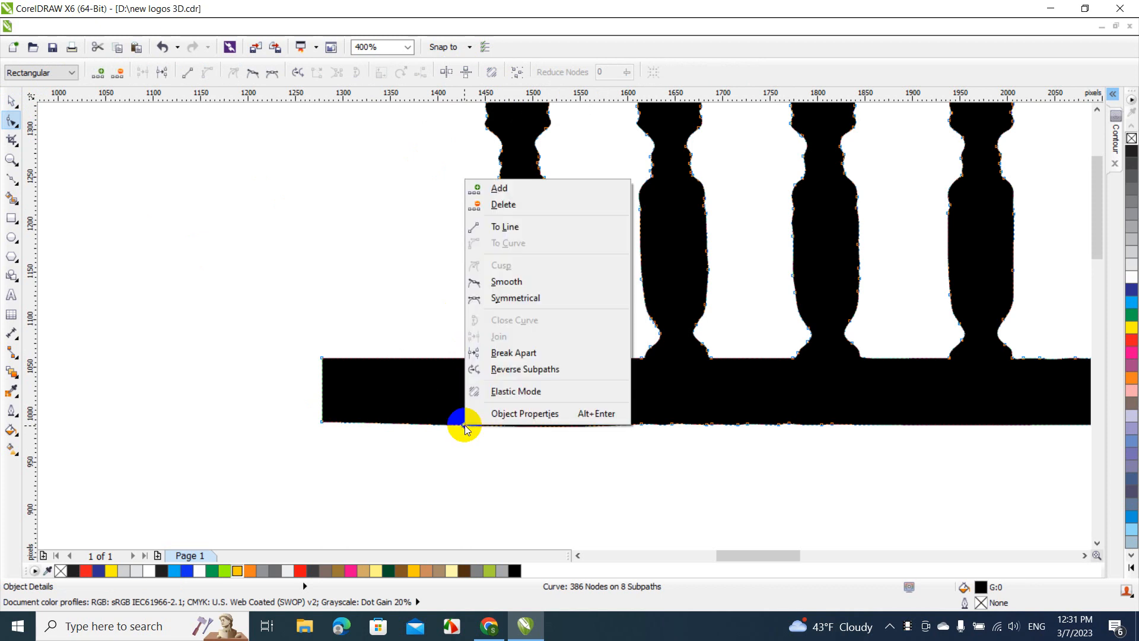
{"action": "left_click", "coordinate": [532, 229]}
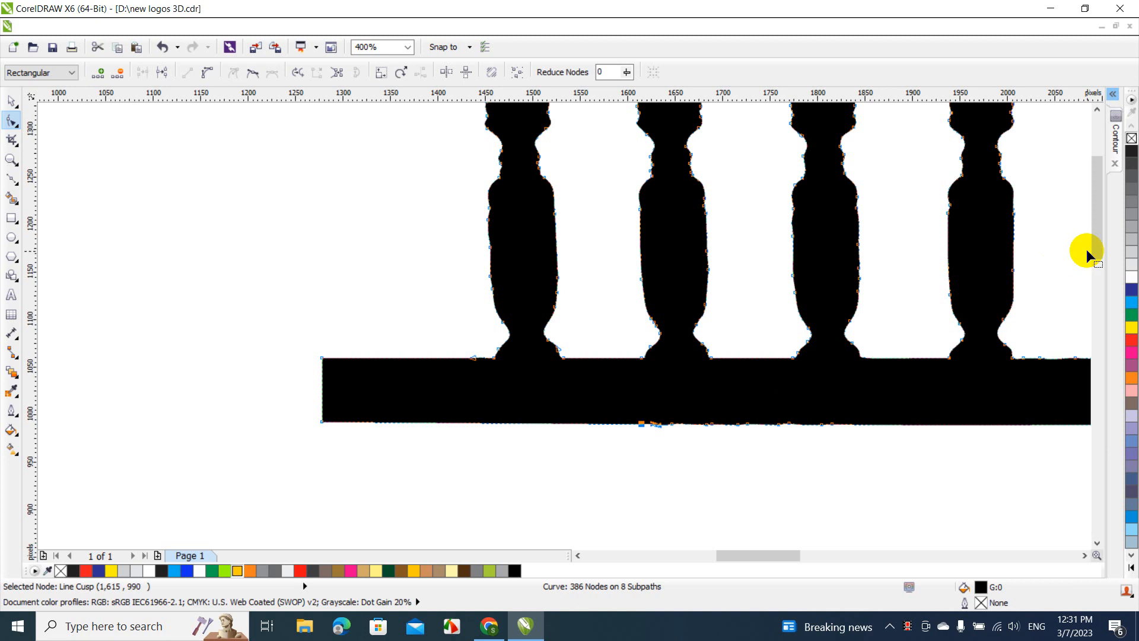
Place a vertical guideline at x 1276 px along the left end of the extended bottom rail
{"action": "left_click_drag", "start_coordinate": [1097, 250], "coordinate": [1095, 237]}
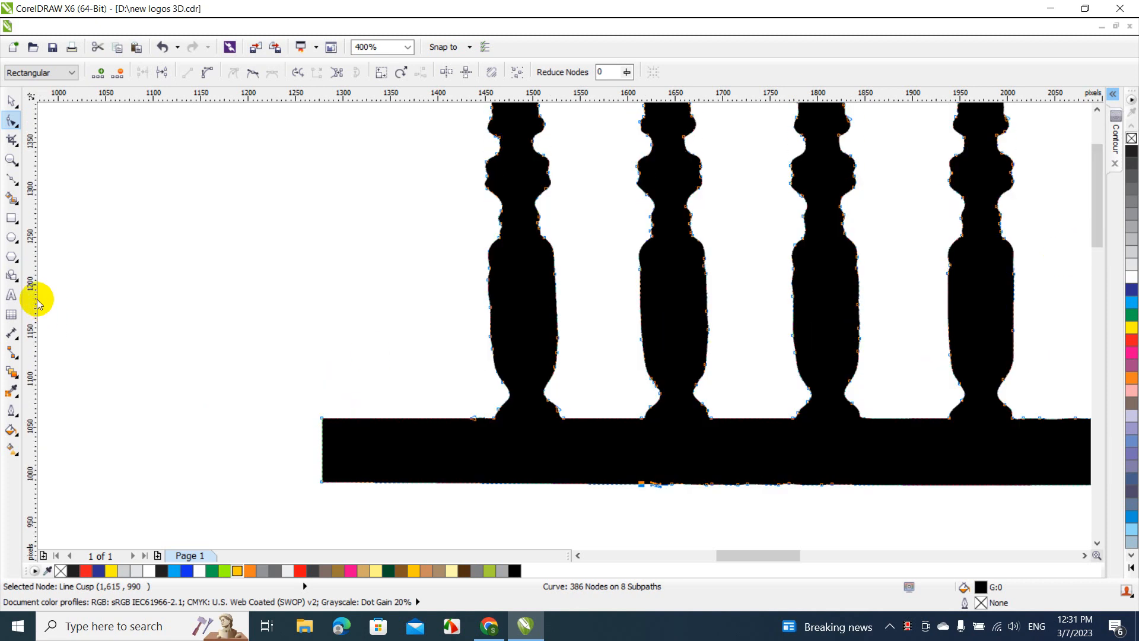
{"action": "mouse_move", "coordinate": [36, 300]}
{"action": "left_mouse_down"}
{"action": "mouse_move", "coordinate": [326, 334]}
{"action": "mouse_move", "coordinate": [320, 345]}
{"action": "left_mouse_up"}
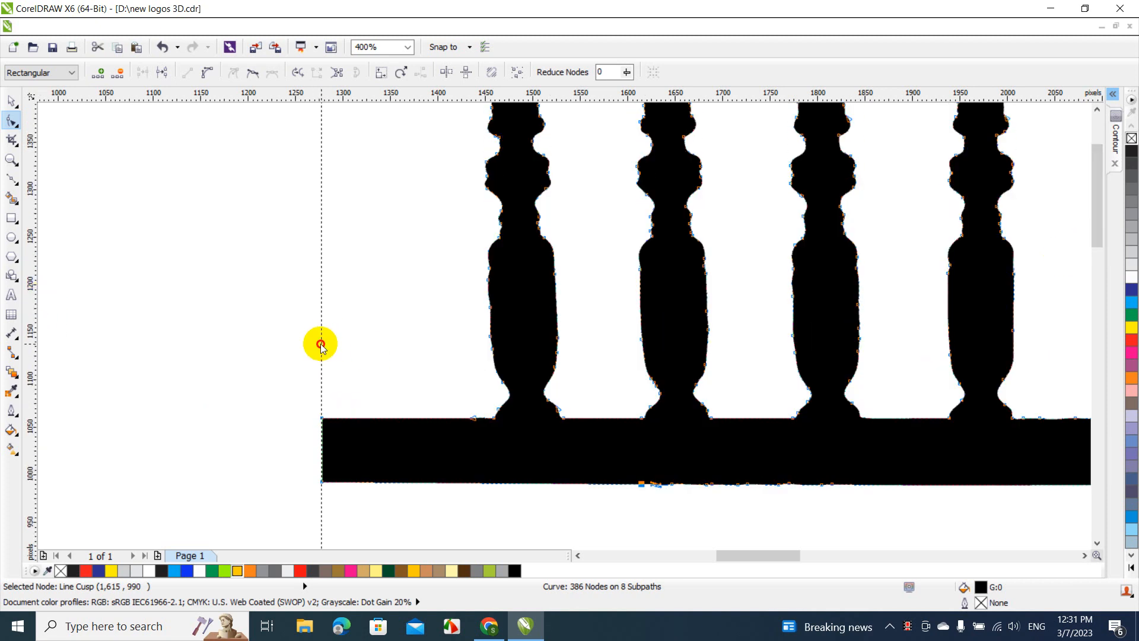
{"action": "left_click", "coordinate": [11, 101]}
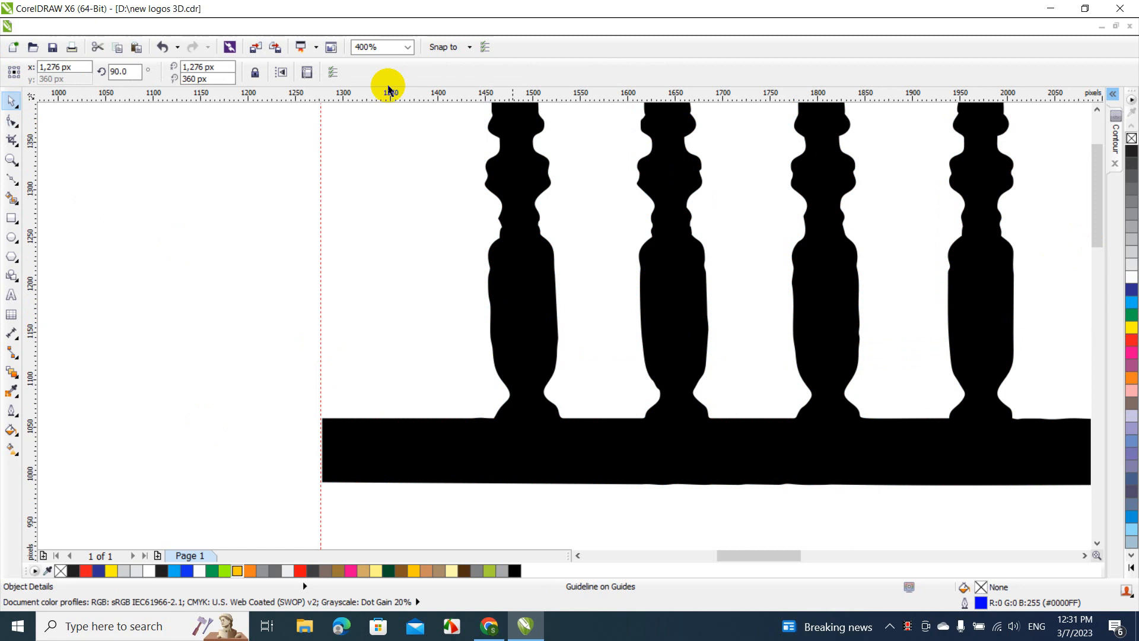
Draw a rectangle about 159 × 49 px from the top rail's left end to the guideline and weld it to the railing
{"action": "left_click", "coordinate": [1102, 136]}
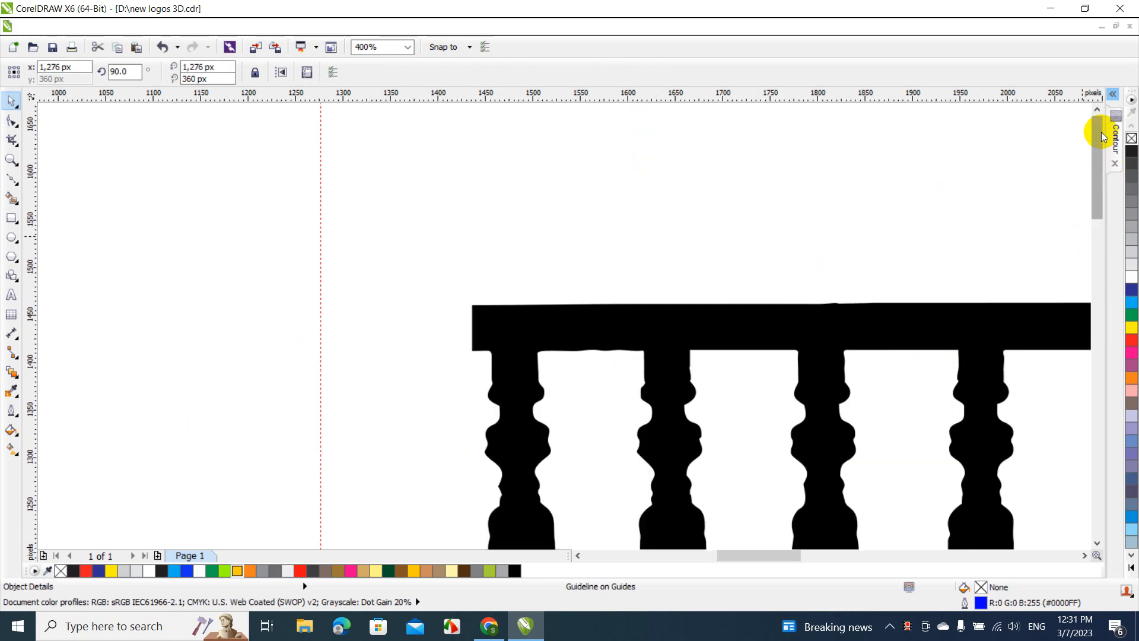
{"action": "left_click", "coordinate": [10, 219]}
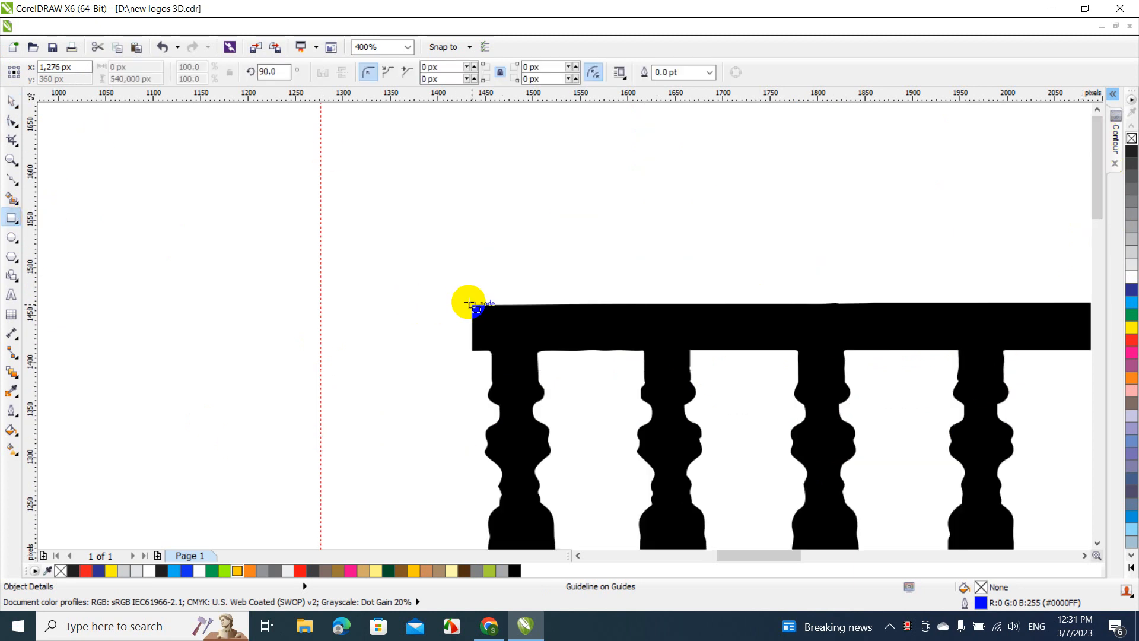
{"action": "left_click_drag", "start_coordinate": [470, 303], "coordinate": [321, 350]}
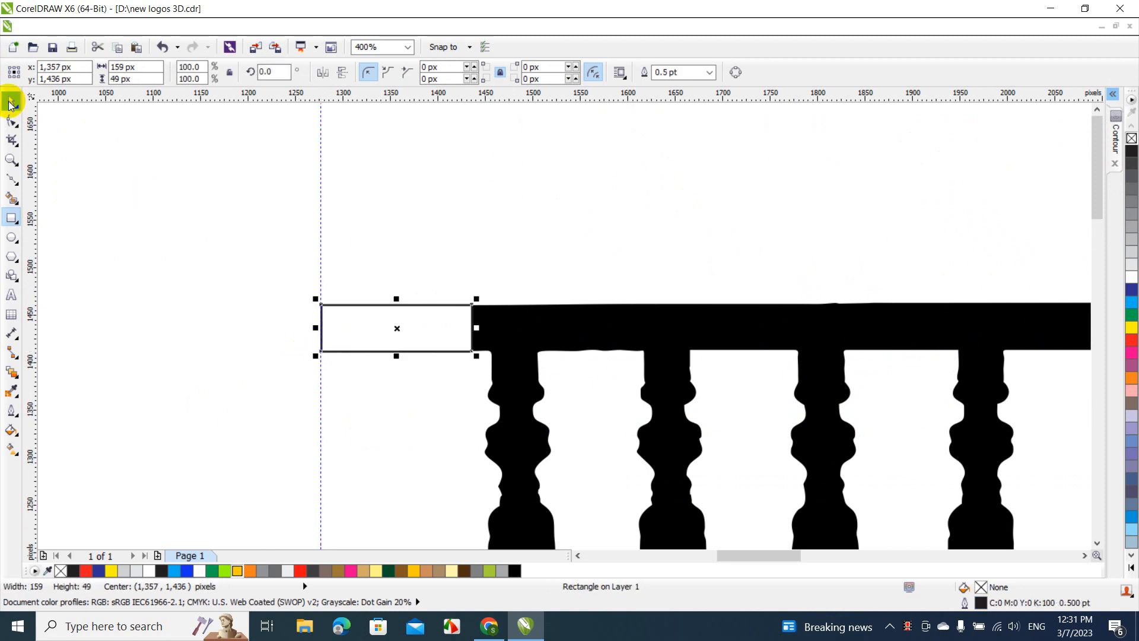
{"action": "left_click", "coordinate": [511, 322]}
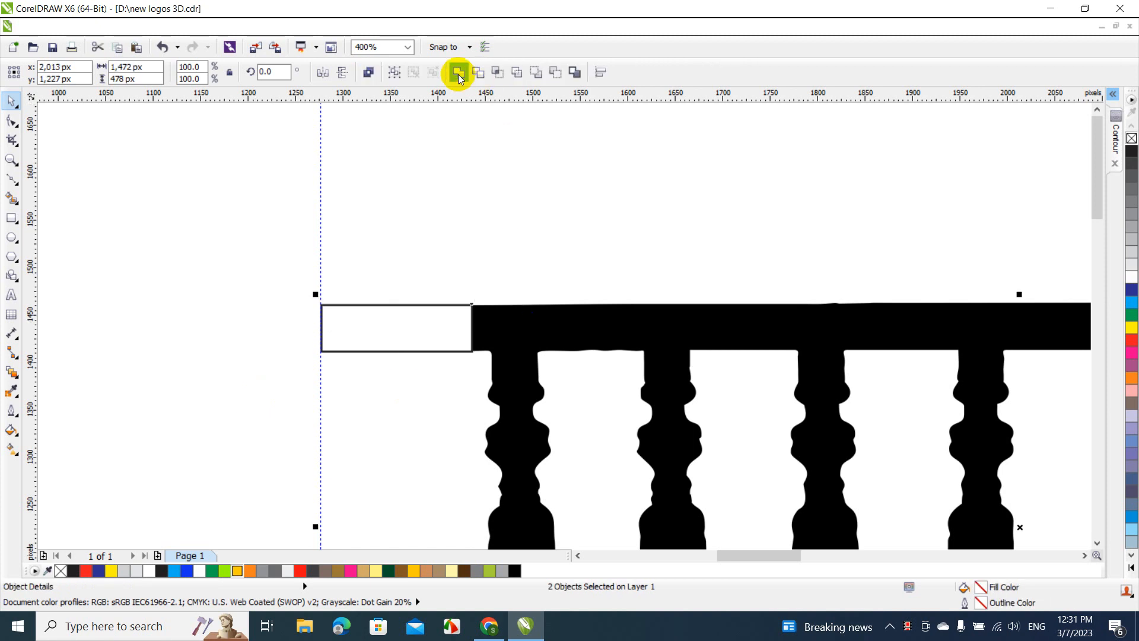
{"action": "left_click", "coordinate": [458, 73]}
Delete a surplus node at the joint of the extended top rail using node editing
{"action": "double_click", "coordinate": [457, 333]}
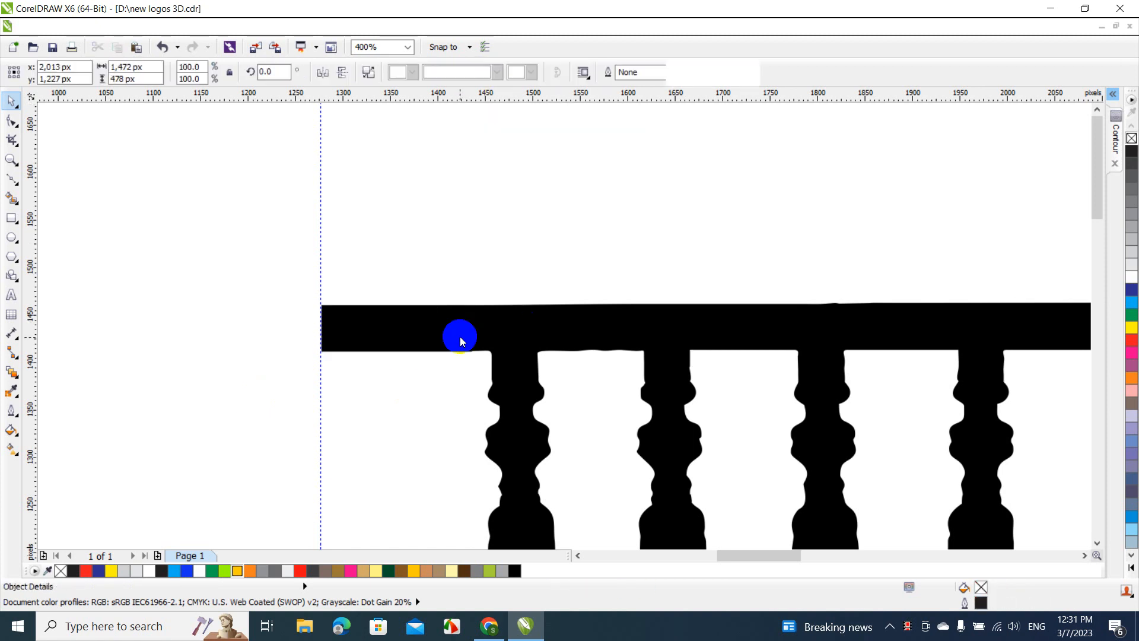
{"action": "key", "text": "Delete"}
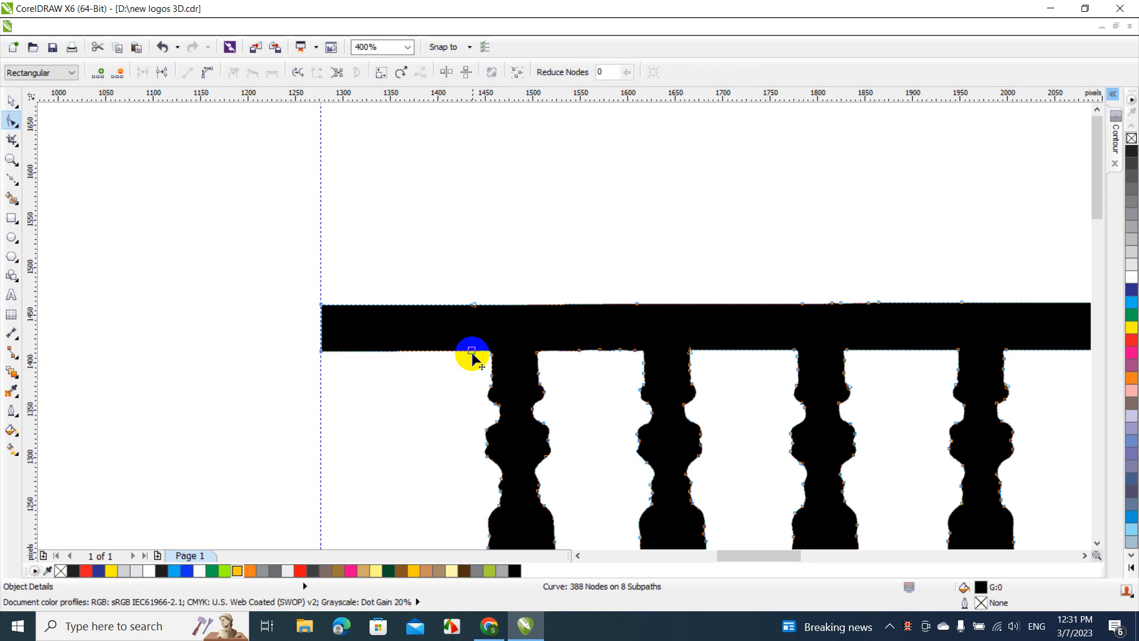
{"action": "right_click", "coordinate": [414, 351]}
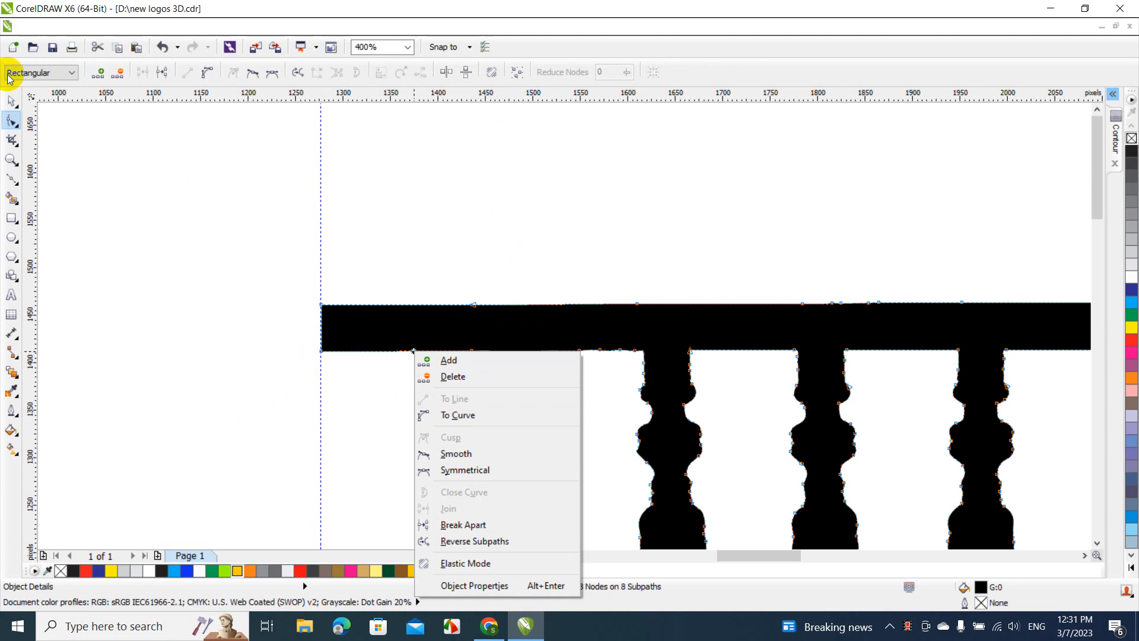
{"action": "left_click", "coordinate": [12, 105]}
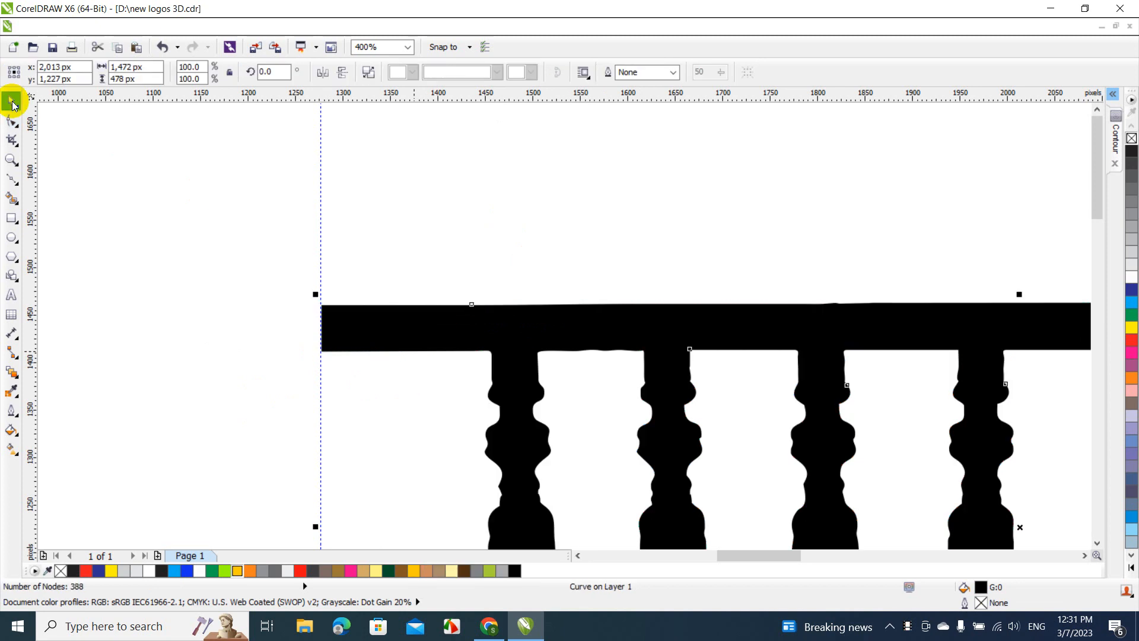
Delete the vertical guideline at the railing's left end
{"action": "left_click", "coordinate": [190, 171]}
{"action": "left_click", "coordinate": [320, 203]}
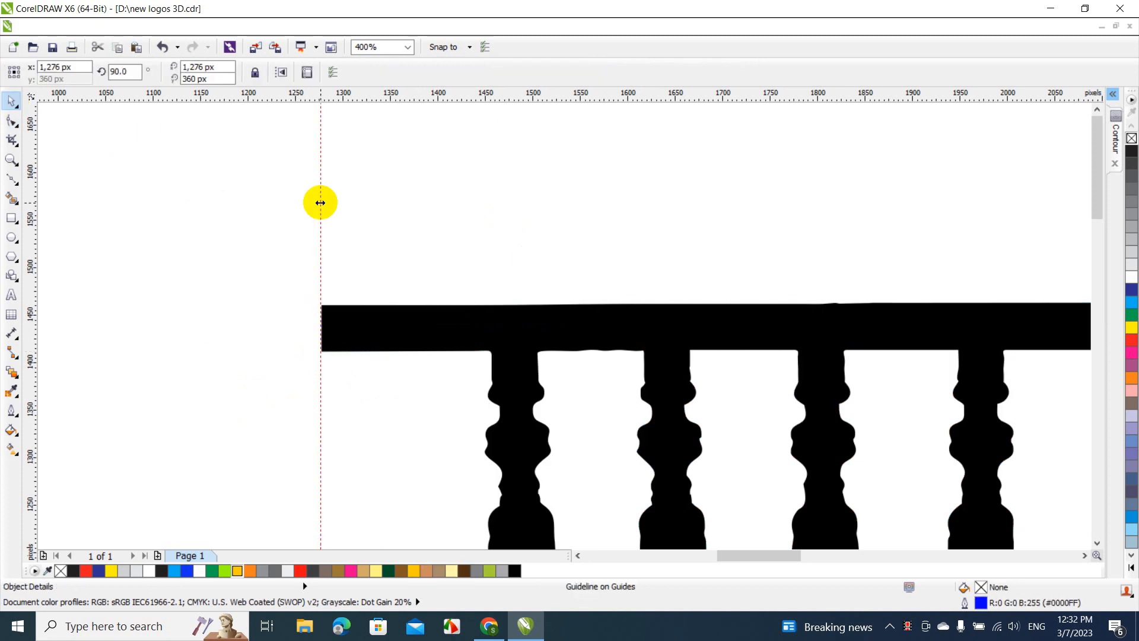
{"action": "left_click", "coordinate": [315, 202]}
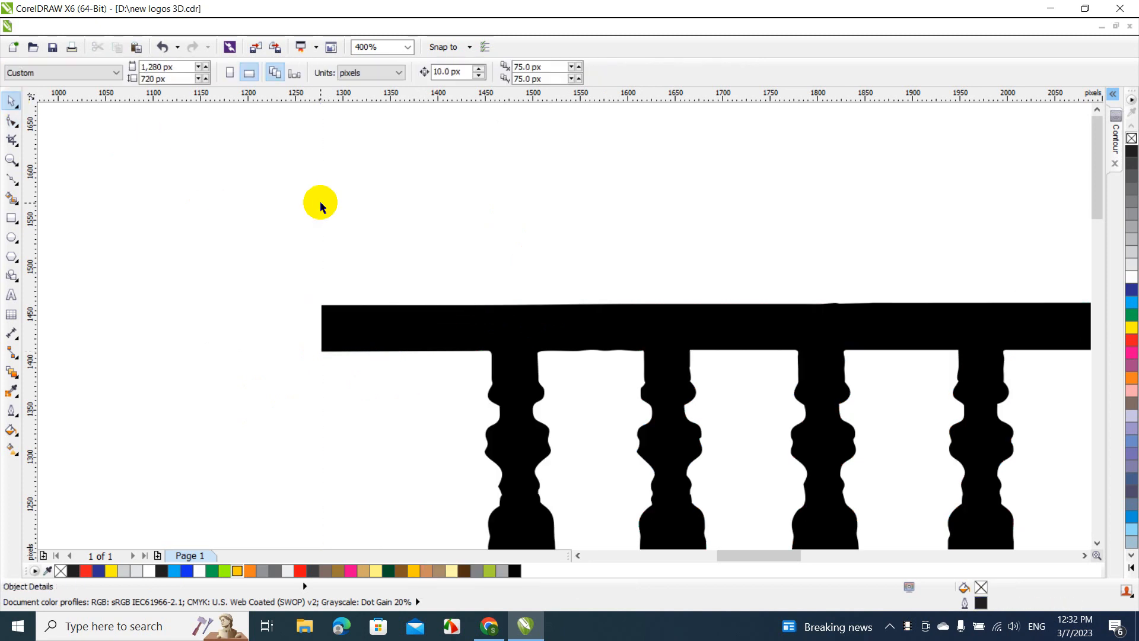
Reposition the extended railing and scale it down proportionally to about 866 × 281 px
{"action": "left_click", "coordinate": [404, 48]}
{"action": "left_click", "coordinate": [376, 147]}
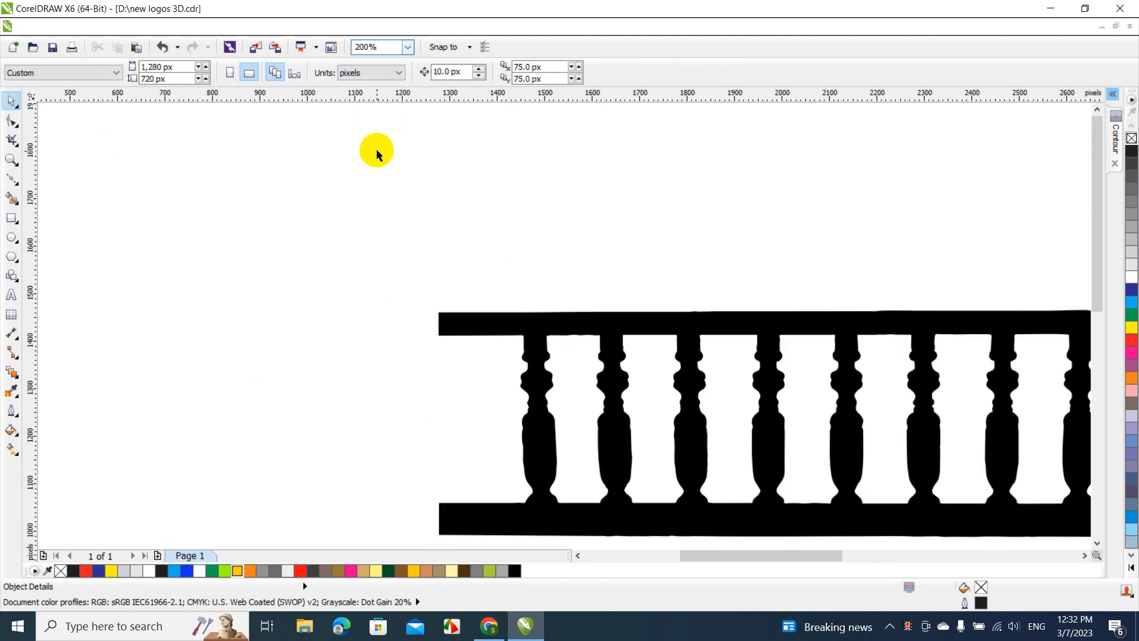
{"action": "left_click_drag", "start_coordinate": [522, 319], "coordinate": [344, 217]}
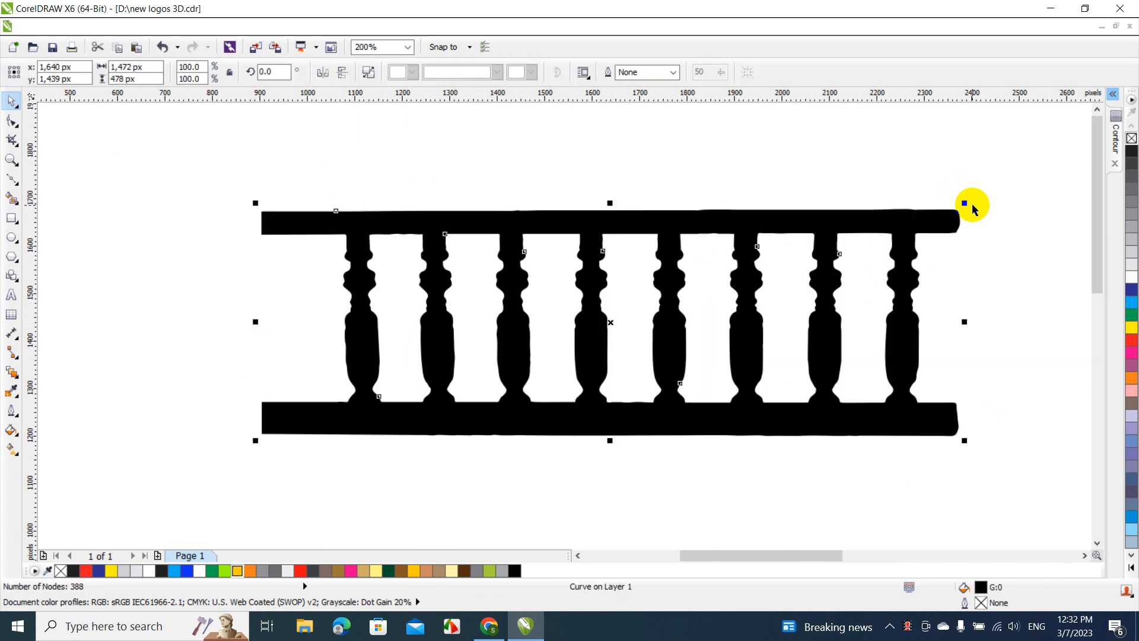
{"action": "left_click_drag", "start_coordinate": [967, 203], "coordinate": [825, 248]}
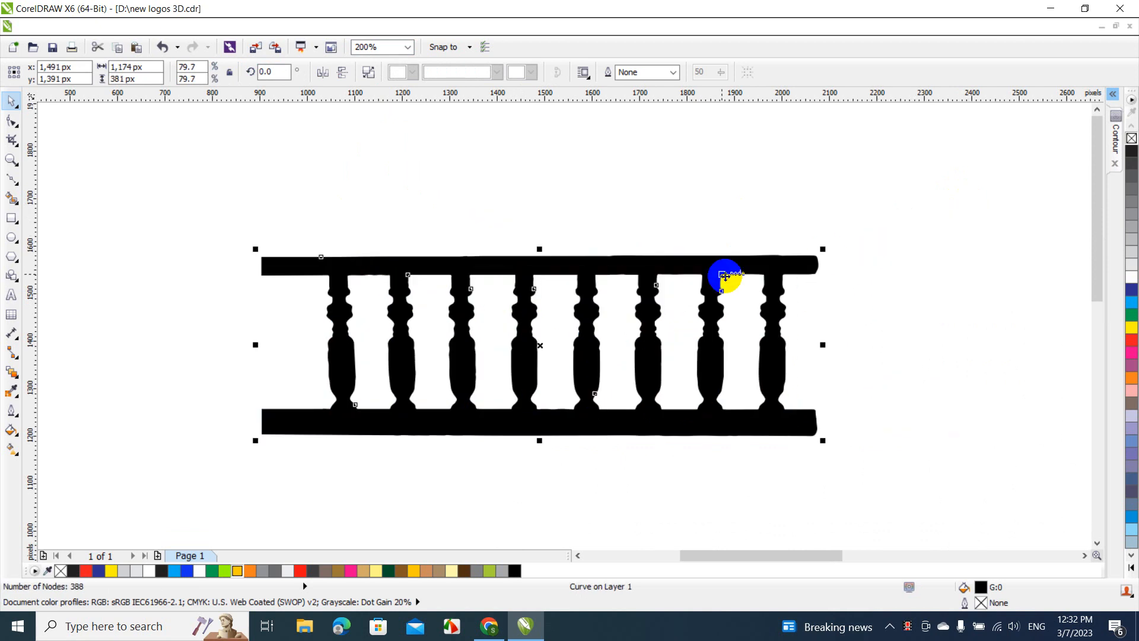
{"action": "left_click_drag", "start_coordinate": [723, 268], "coordinate": [845, 275]}
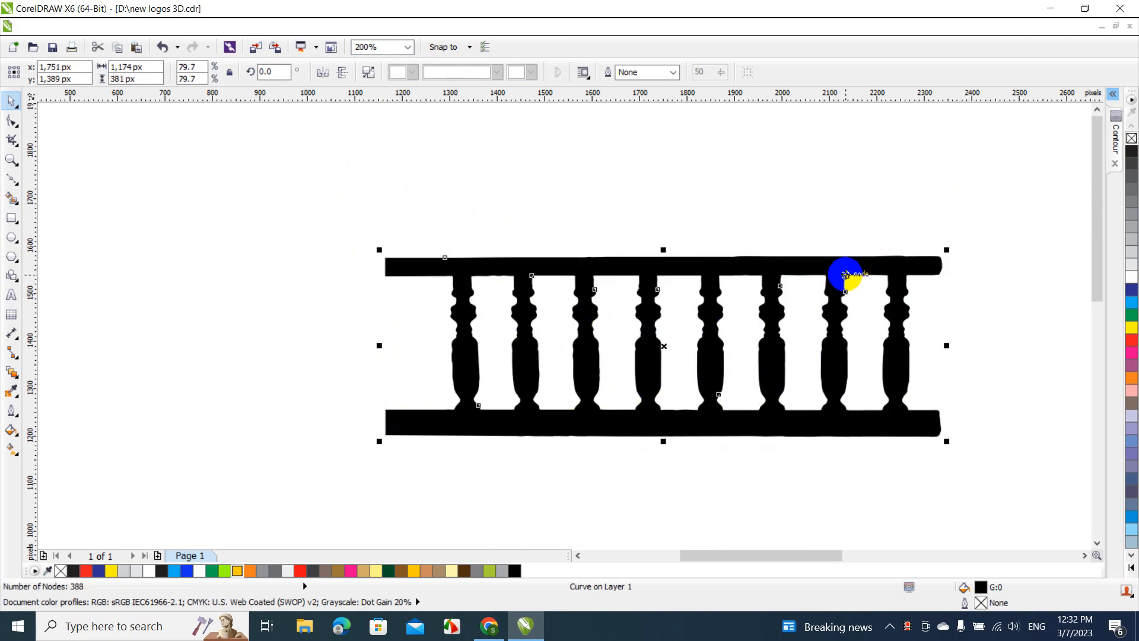
{"action": "left_click_drag", "start_coordinate": [948, 249], "coordinate": [799, 299]}
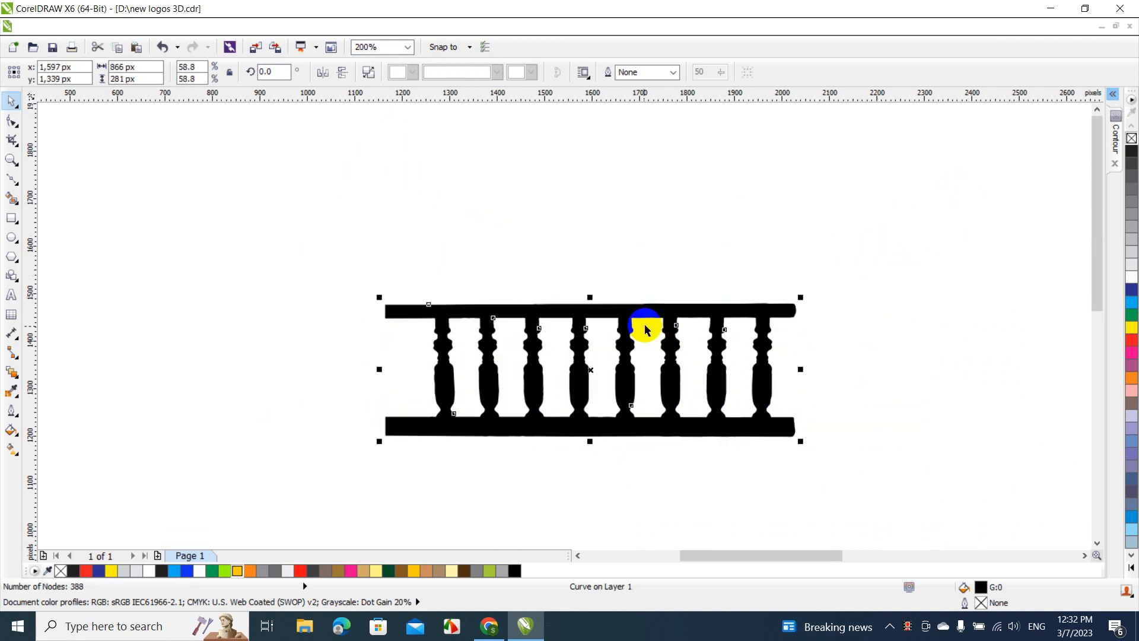
Move the railing to about x 2043, y 1349 px and place a copy of it at about x 1461, y 1525 px
{"action": "left_click_drag", "start_coordinate": [649, 304], "coordinate": [577, 223]}
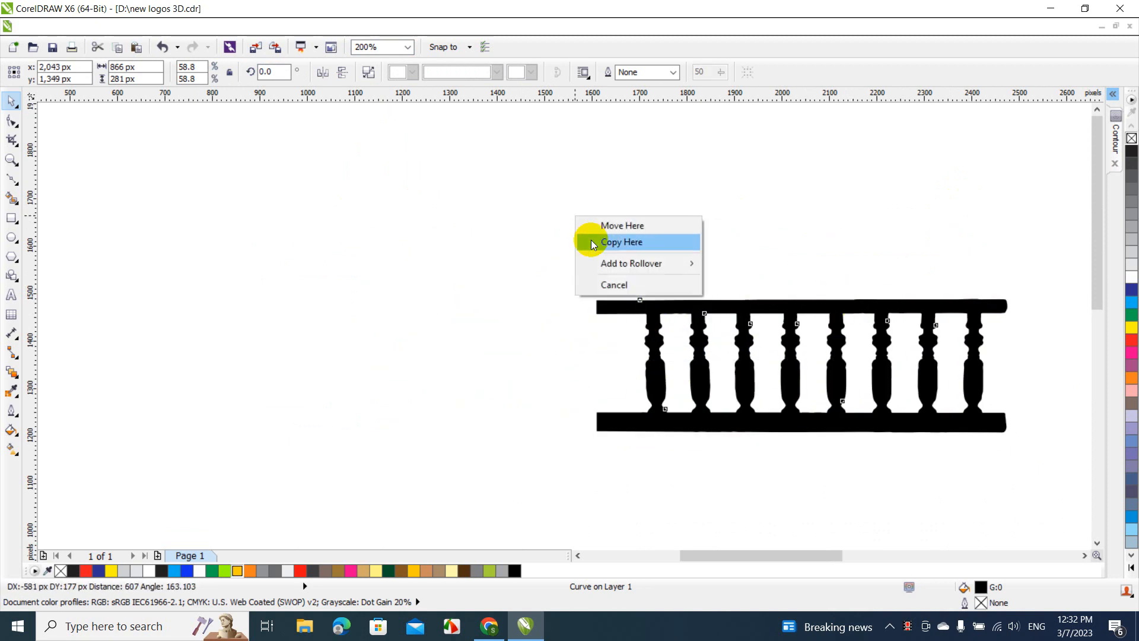
{"action": "left_click", "coordinate": [588, 242]}
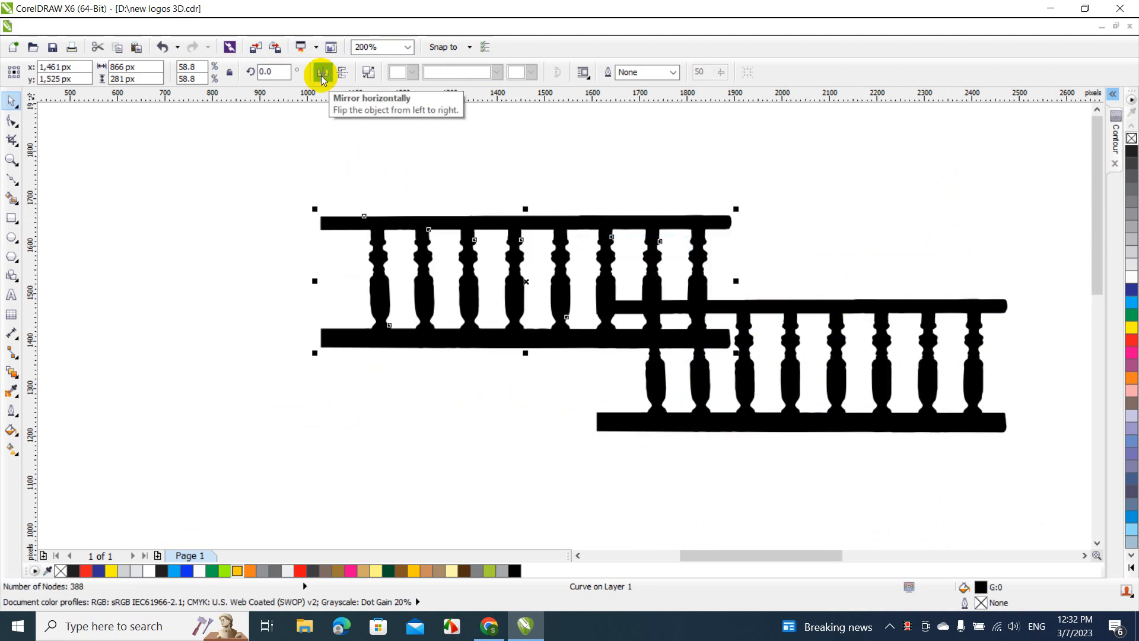
Mirror the railing copy horizontally, join it end to end with the original at about x 1307, y 1348 px, and select both halves
{"action": "left_click", "coordinate": [323, 77]}
{"action": "left_click_drag", "start_coordinate": [453, 222], "coordinate": [387, 311]}
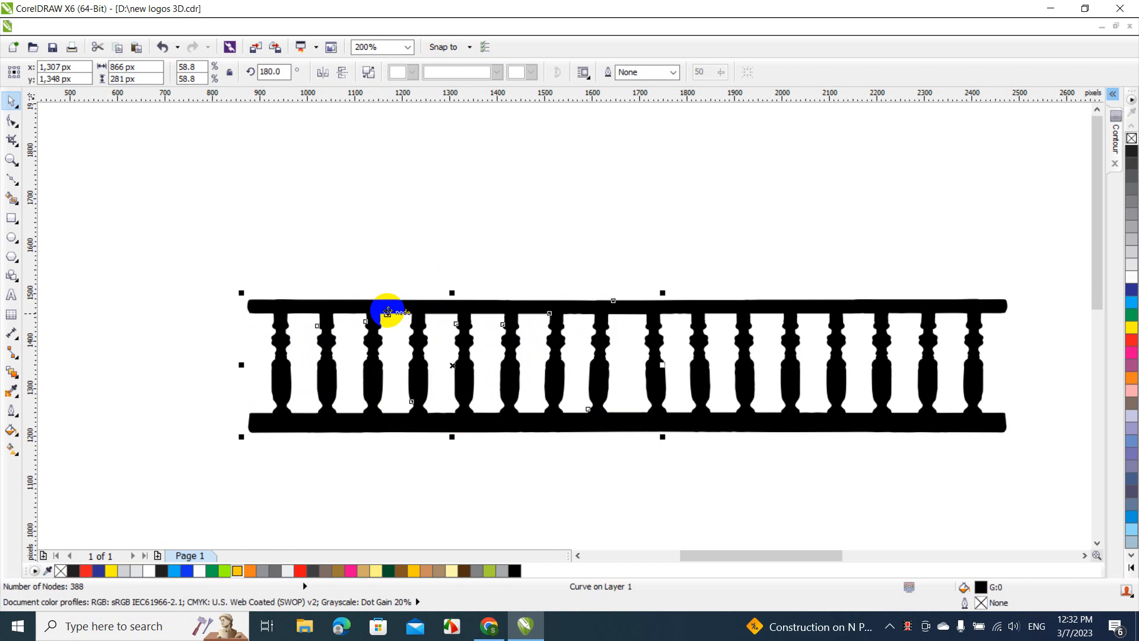
{"action": "left_click", "coordinate": [156, 254]}
{"action": "left_click_drag", "start_coordinate": [156, 253], "coordinate": [1062, 452]}
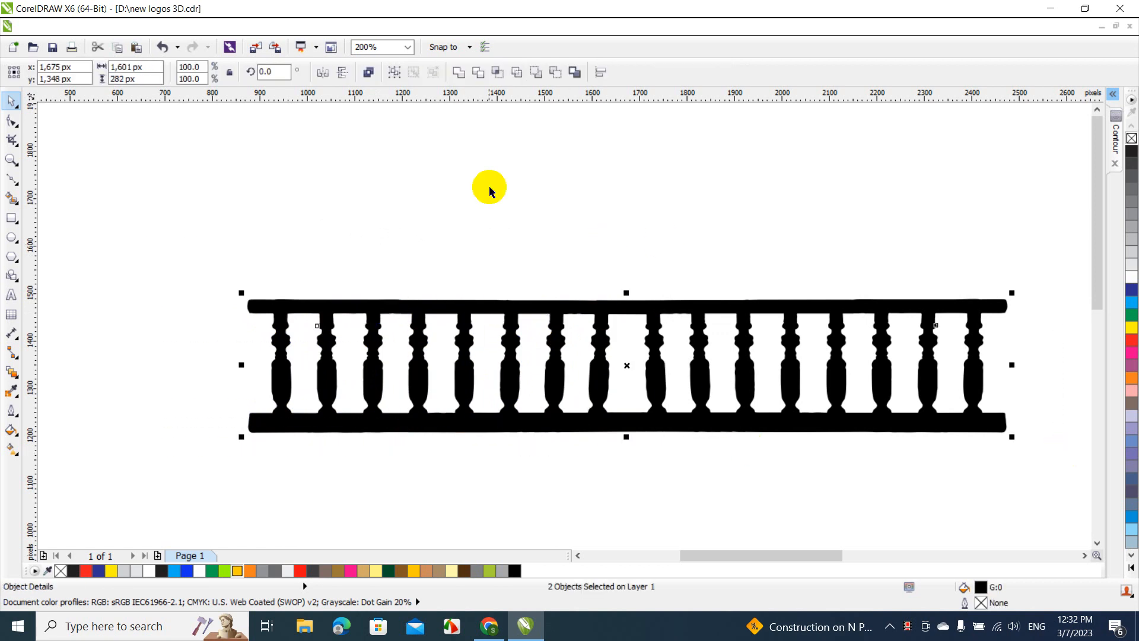
Try rotating the two selected railing halves to 90° and return their angle to 0°
{"action": "left_click", "coordinate": [282, 71]}
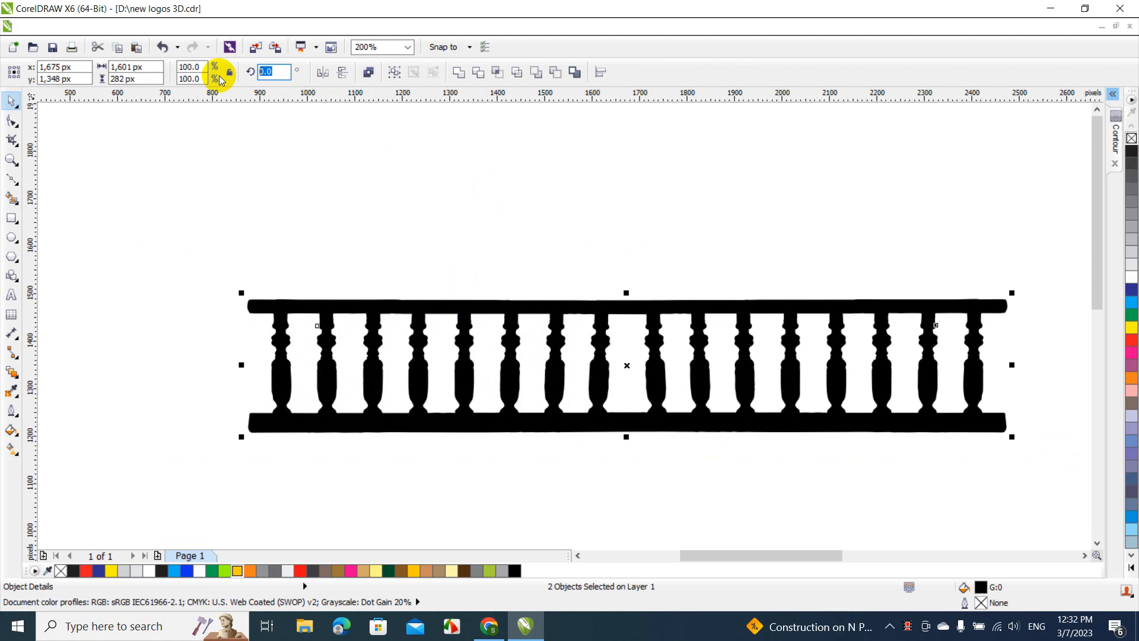
{"action": "type", "text": "90"}
{"action": "key", "text": "Return"}
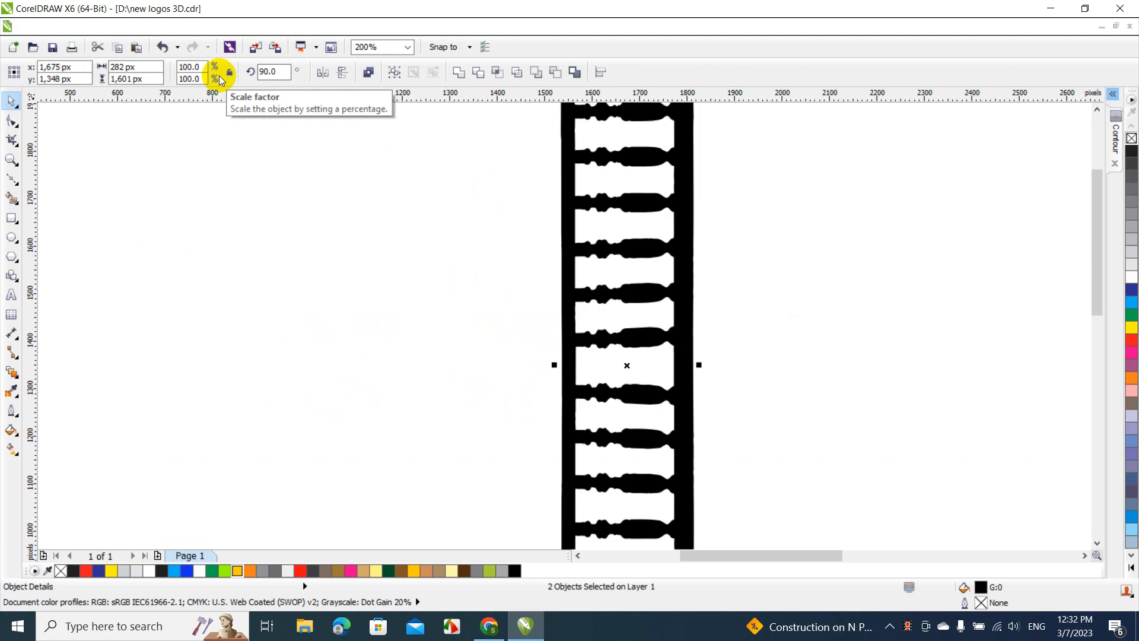
{"action": "left_click", "coordinate": [282, 71]}
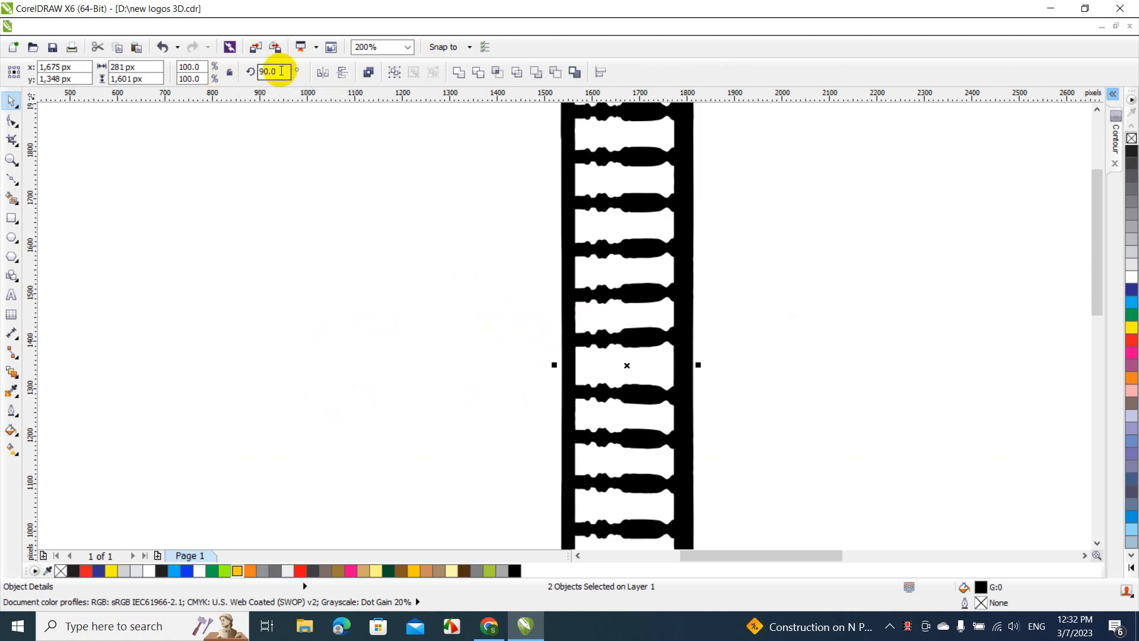
{"action": "type", "text": "0"}
{"action": "key", "text": "Return"}
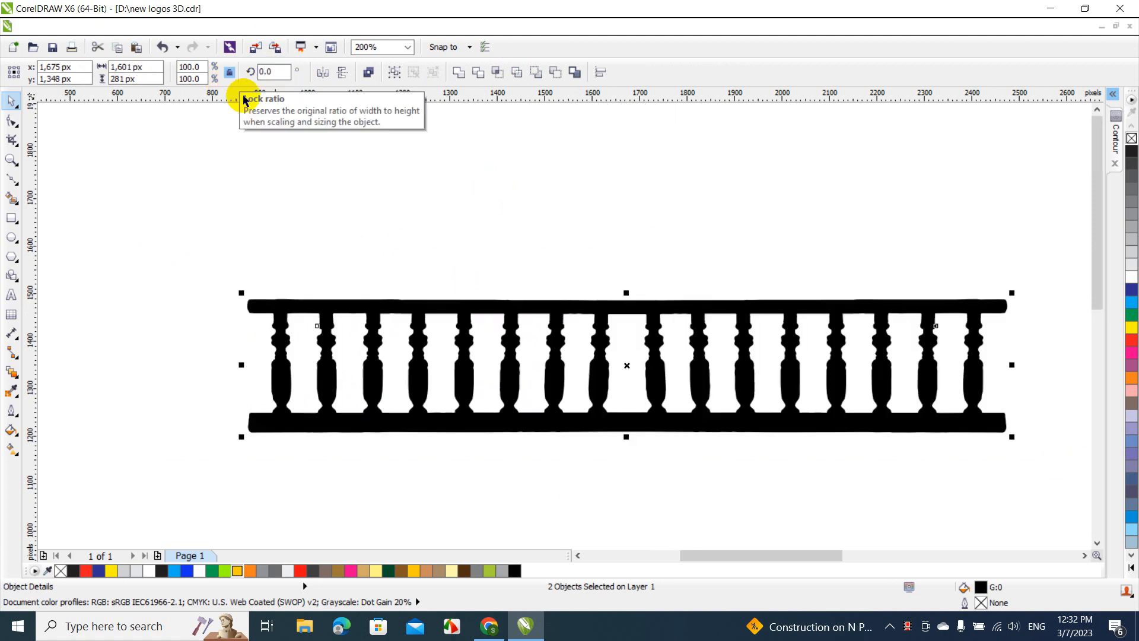
Weld the two railing halves into one curve and move it below the cabin to about x 1334, y -208 px
{"action": "left_click", "coordinate": [460, 71]}
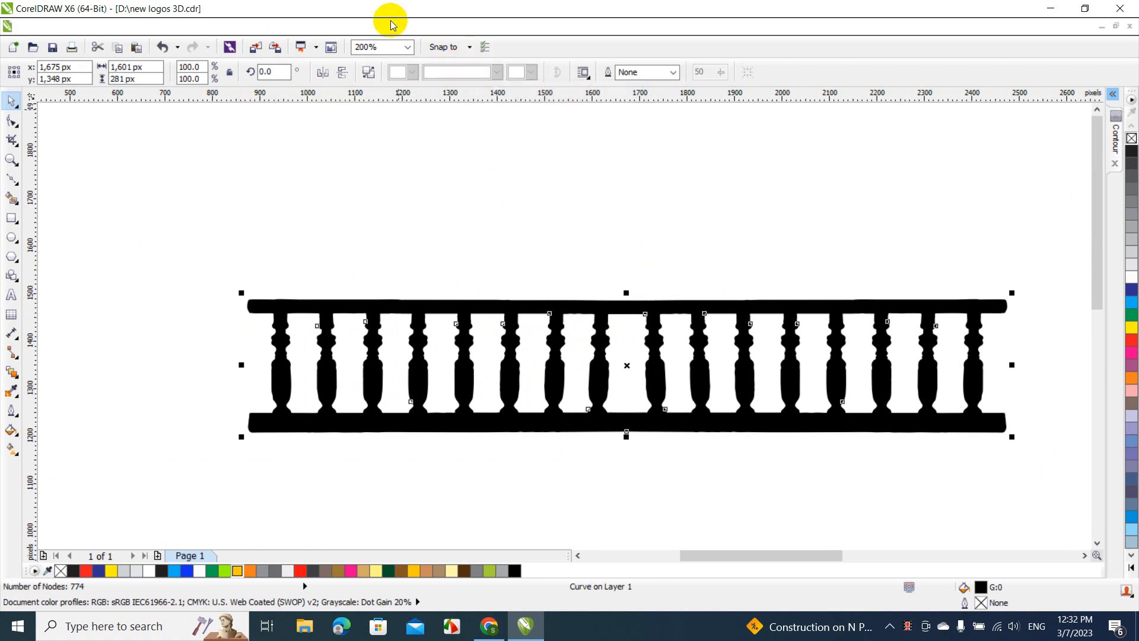
{"action": "left_click", "coordinate": [408, 48]}
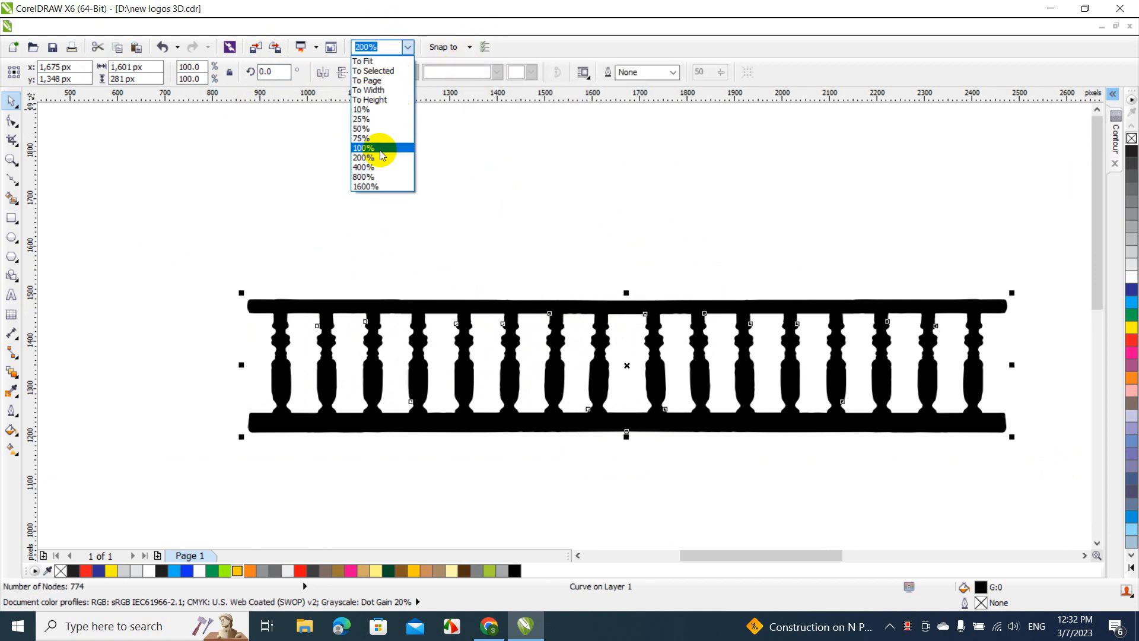
{"action": "left_click", "coordinate": [398, 147]}
{"action": "left_click_drag", "start_coordinate": [472, 314], "coordinate": [390, 396]}
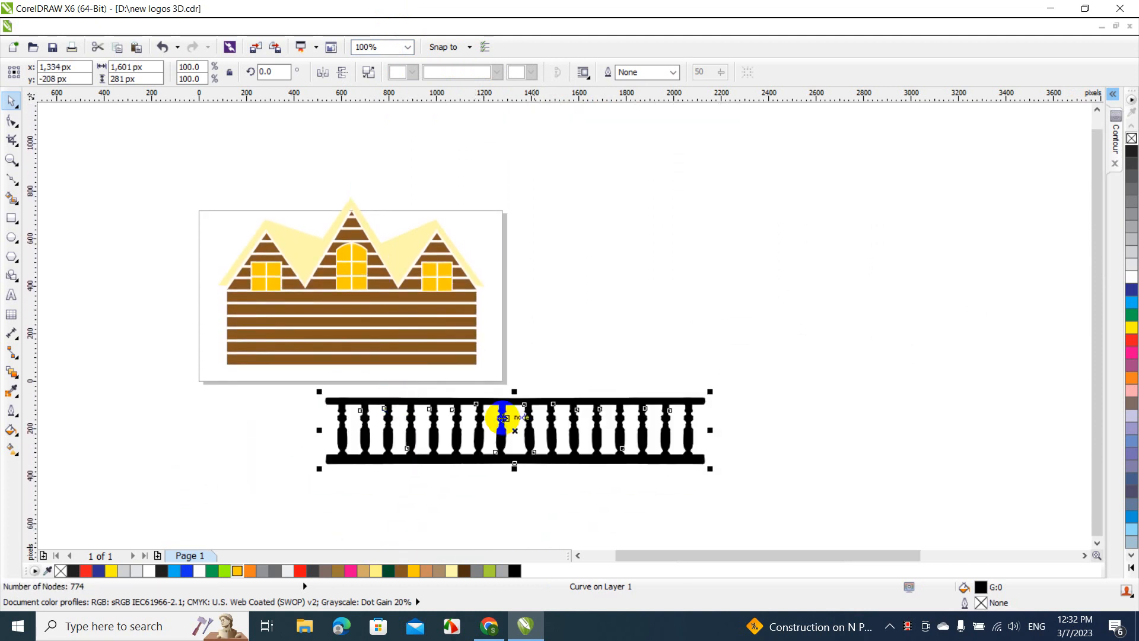
Scale the railing proportionally to about 1404 × 246 px over the cabin's wall and bring it to the front of the page
{"action": "left_click_drag", "start_coordinate": [710, 469], "coordinate": [663, 460]}
{"action": "left_click_drag", "start_coordinate": [543, 427], "coordinate": [434, 341]}
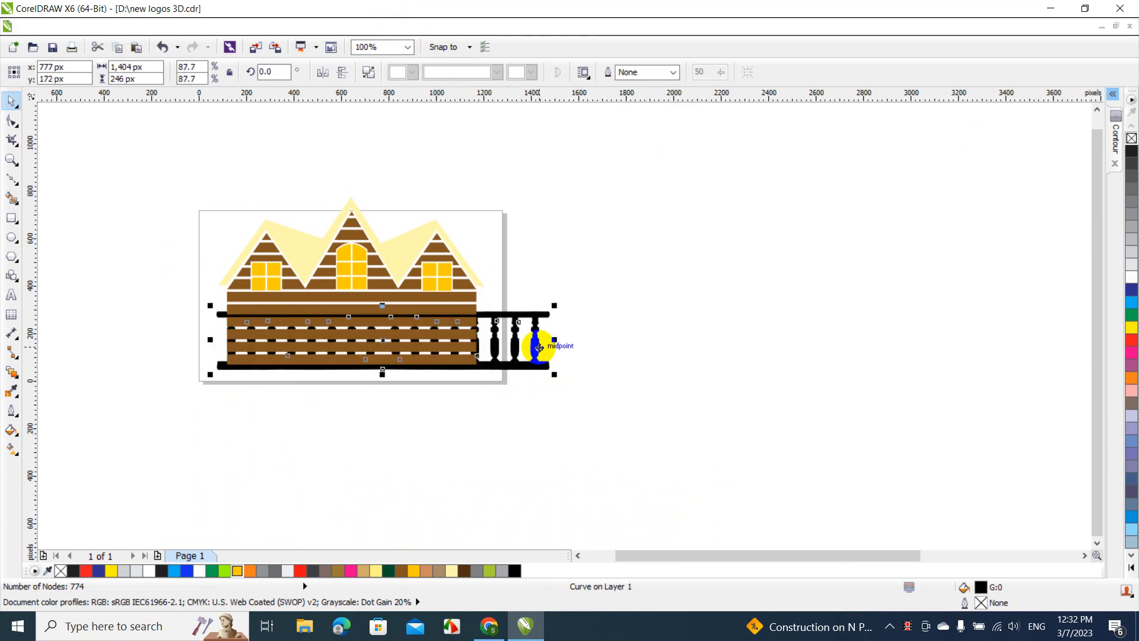
{"action": "right_click", "coordinate": [518, 318]}
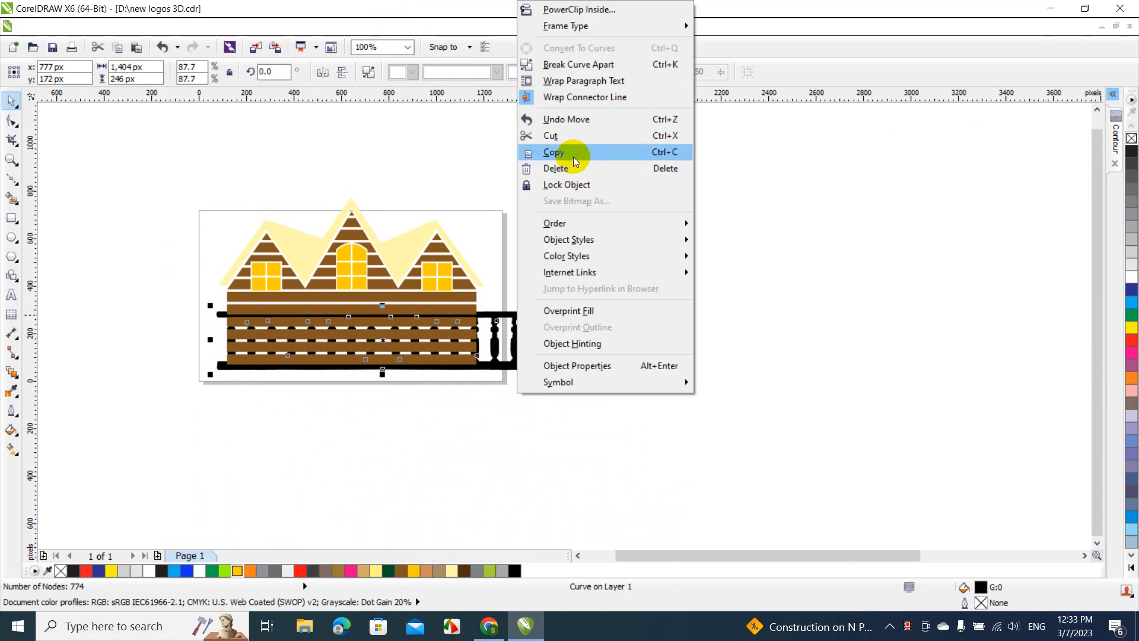
{"action": "mouse_move", "coordinate": [582, 224]}
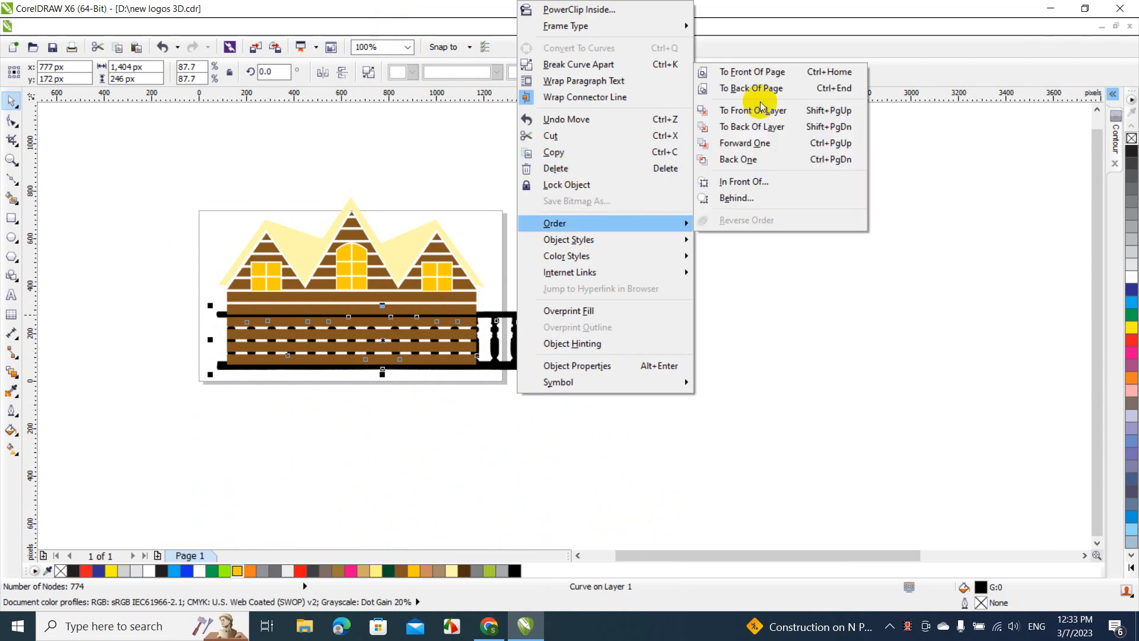
{"action": "left_click", "coordinate": [752, 72]}
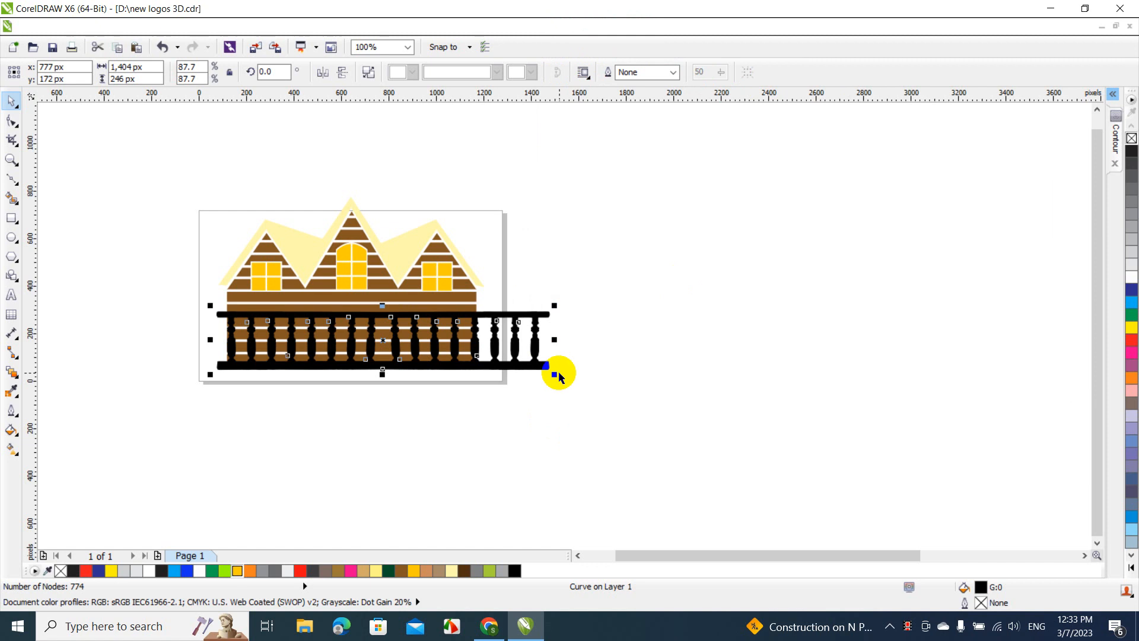
Fit the railing across the cabin wall by scaling it down and flattening it to about 1125 × 133 px
{"action": "left_click_drag", "start_coordinate": [555, 375], "coordinate": [473, 368]}
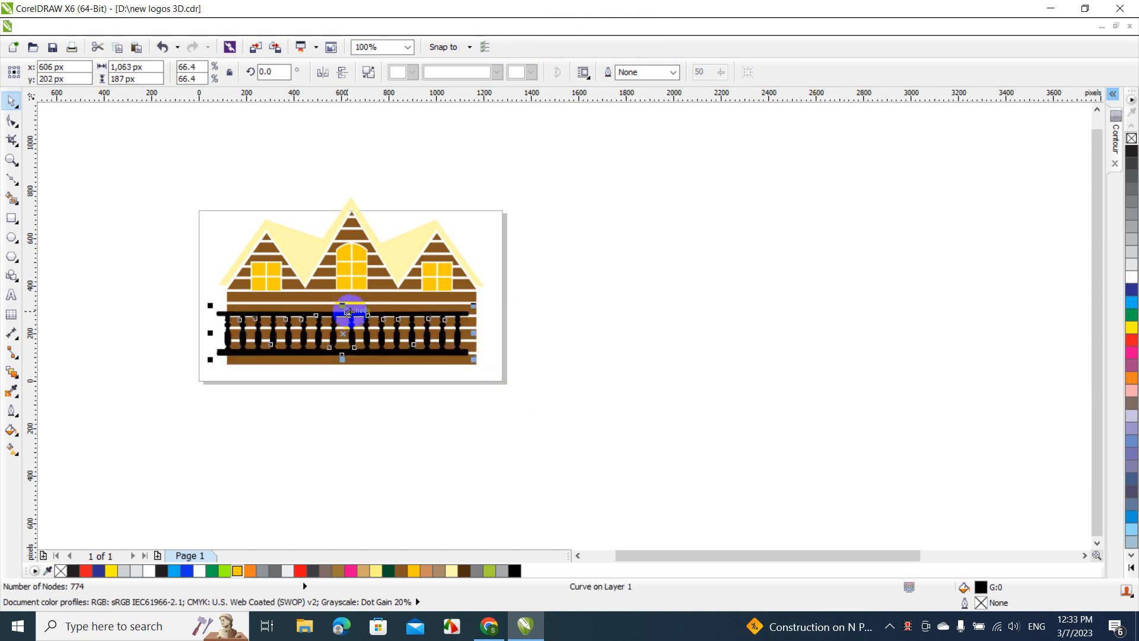
{"action": "left_click_drag", "start_coordinate": [348, 312], "coordinate": [358, 311]}
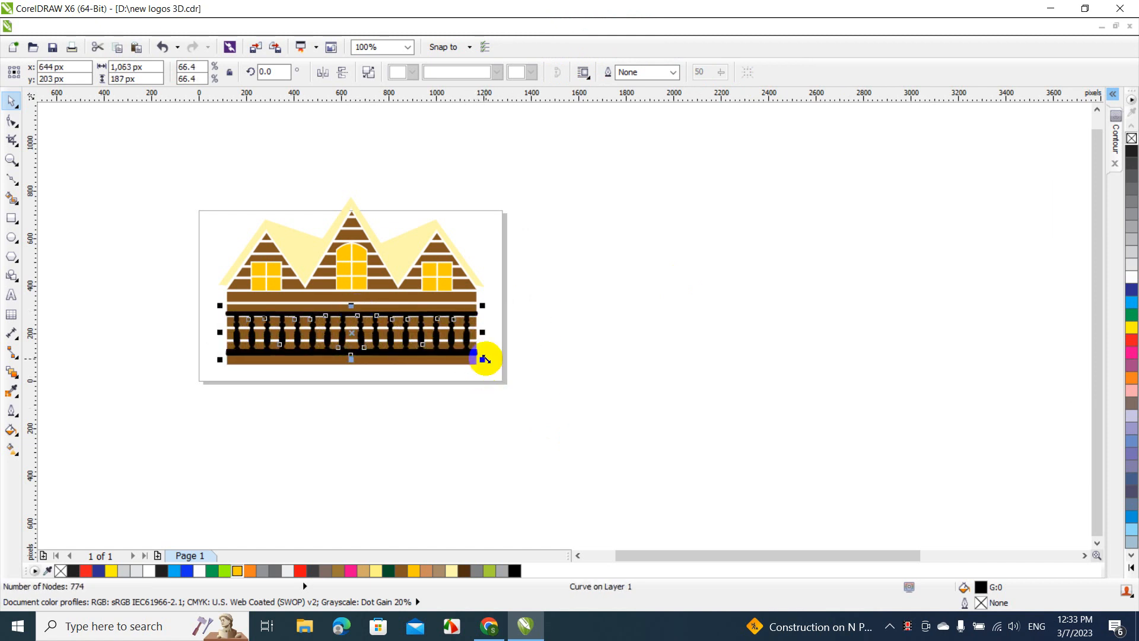
{"action": "left_click_drag", "start_coordinate": [483, 359], "coordinate": [489, 361]}
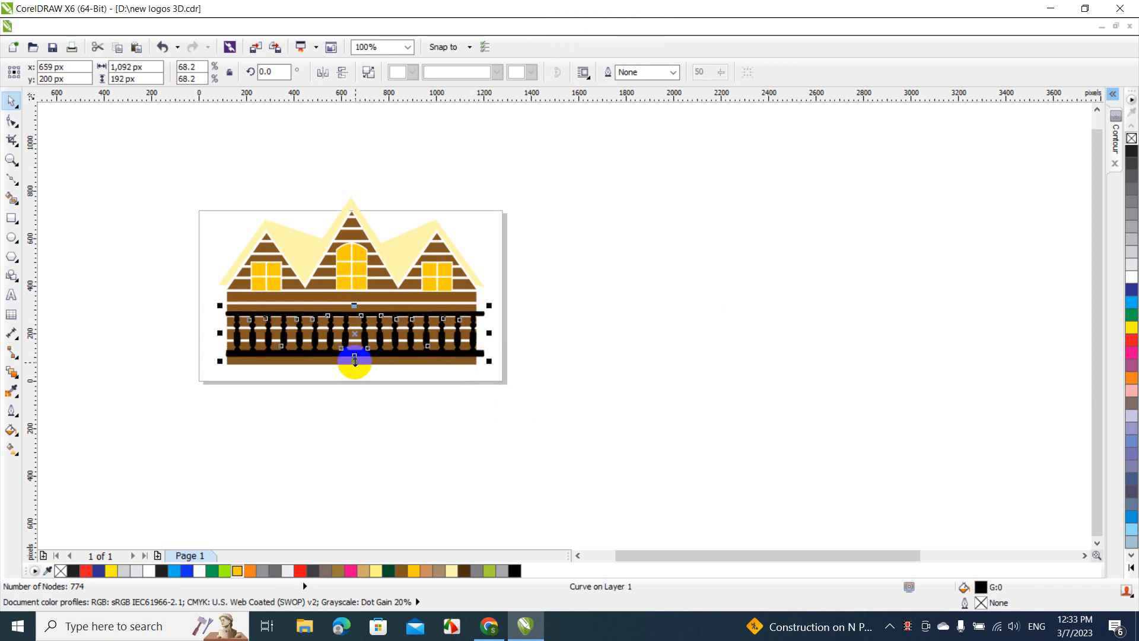
{"action": "left_click_drag", "start_coordinate": [354, 360], "coordinate": [352, 318]}
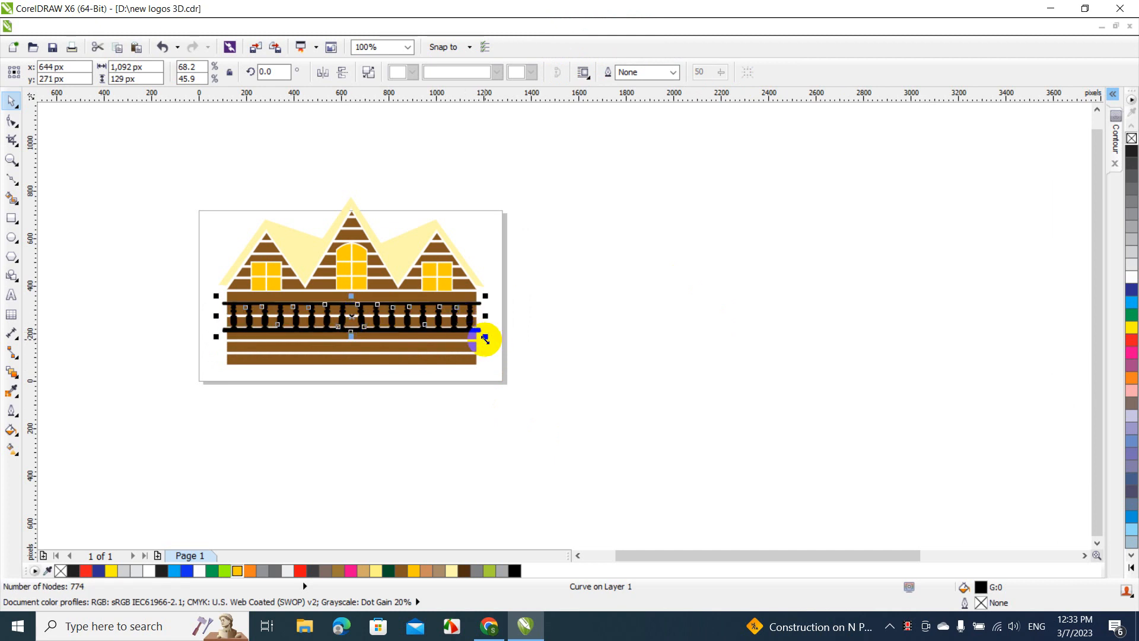
{"action": "left_click_drag", "start_coordinate": [485, 339], "coordinate": [494, 339]}
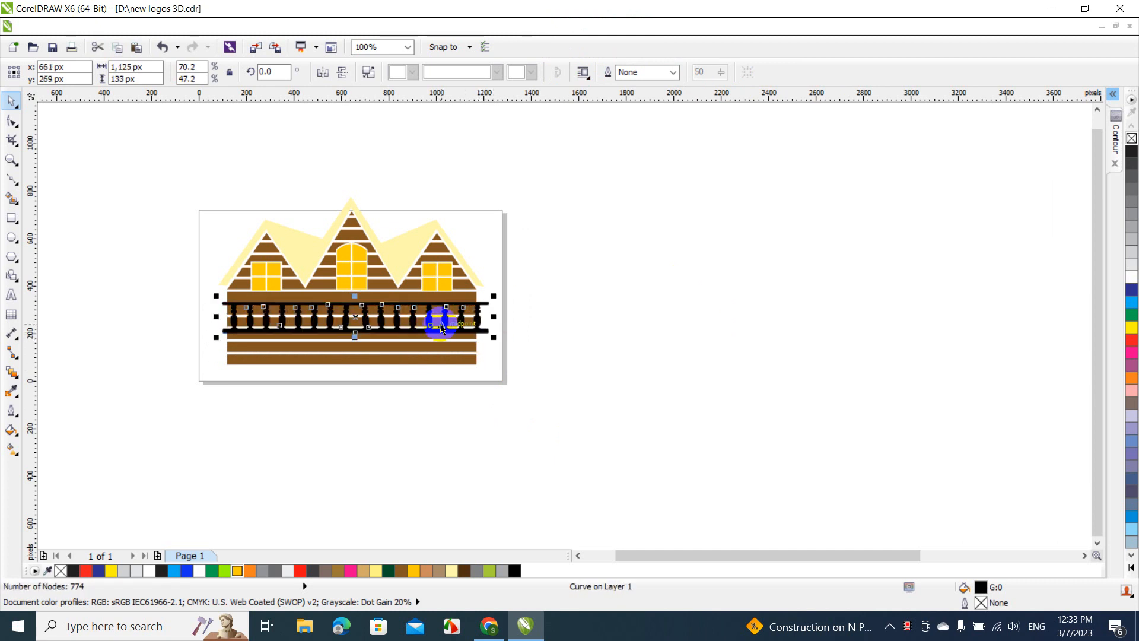
Lower the railing to about y 256 px and align its center with the cabin wall along the horizontal direction
{"action": "left_click", "coordinate": [408, 46]}
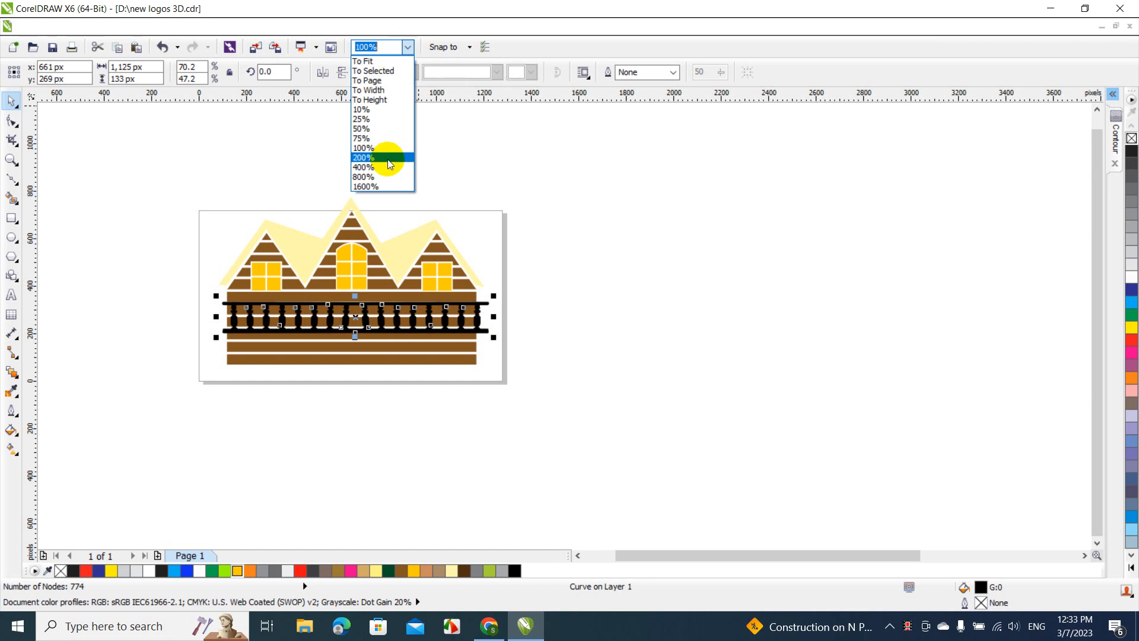
{"action": "left_click", "coordinate": [386, 158]}
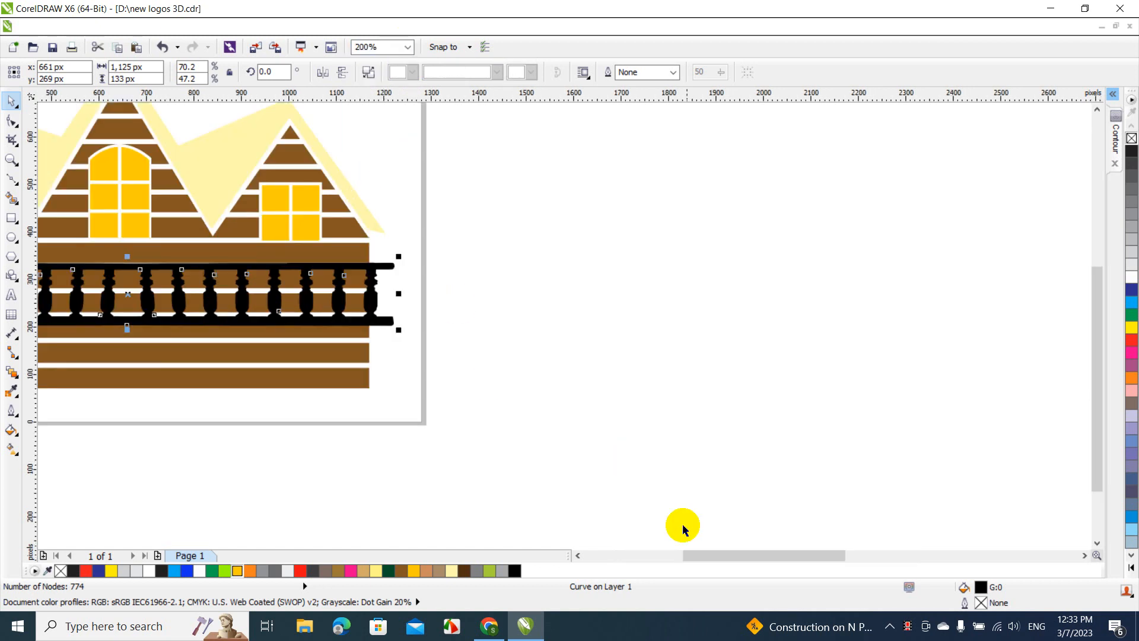
{"action": "left_click_drag", "start_coordinate": [698, 555], "coordinate": [640, 555]}
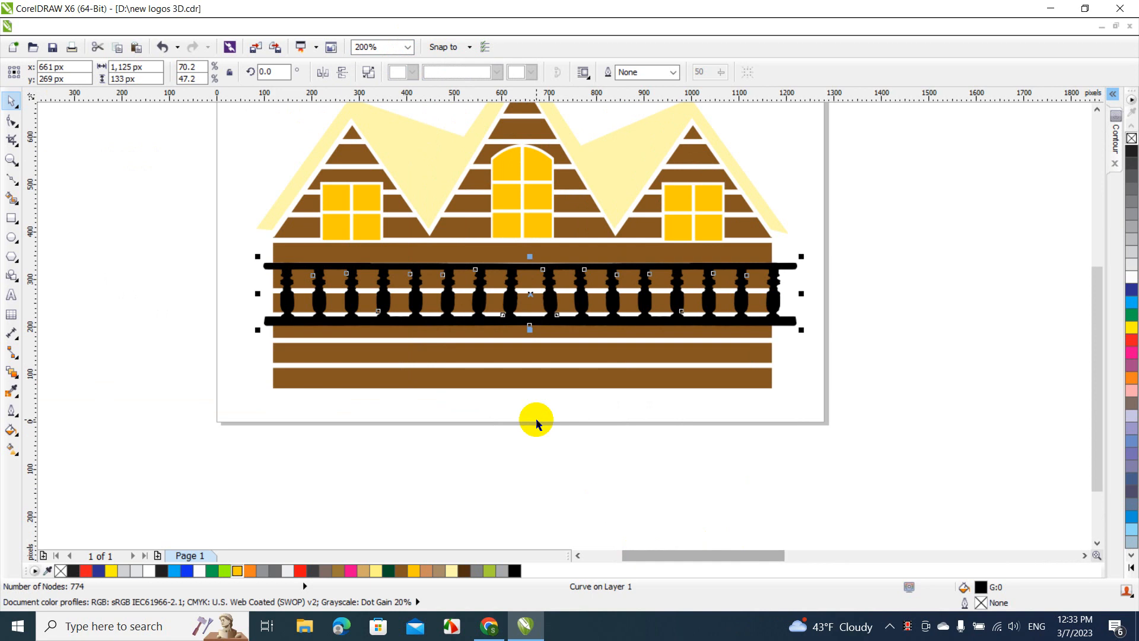
{"action": "left_click", "coordinate": [398, 264]}
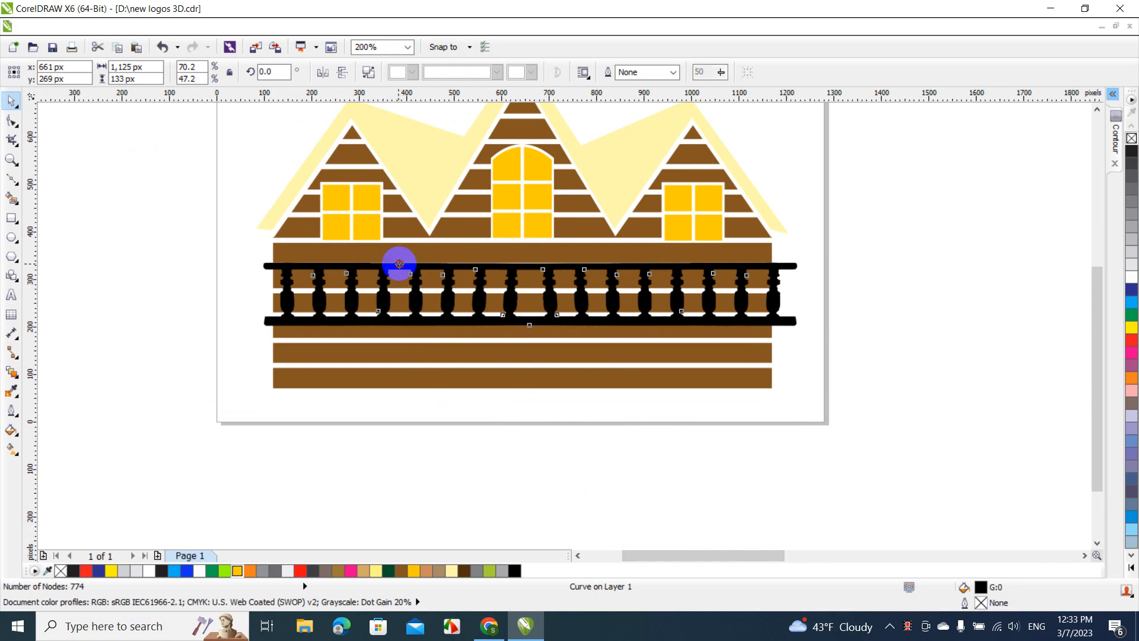
{"action": "left_click_drag", "start_coordinate": [398, 264], "coordinate": [400, 268]}
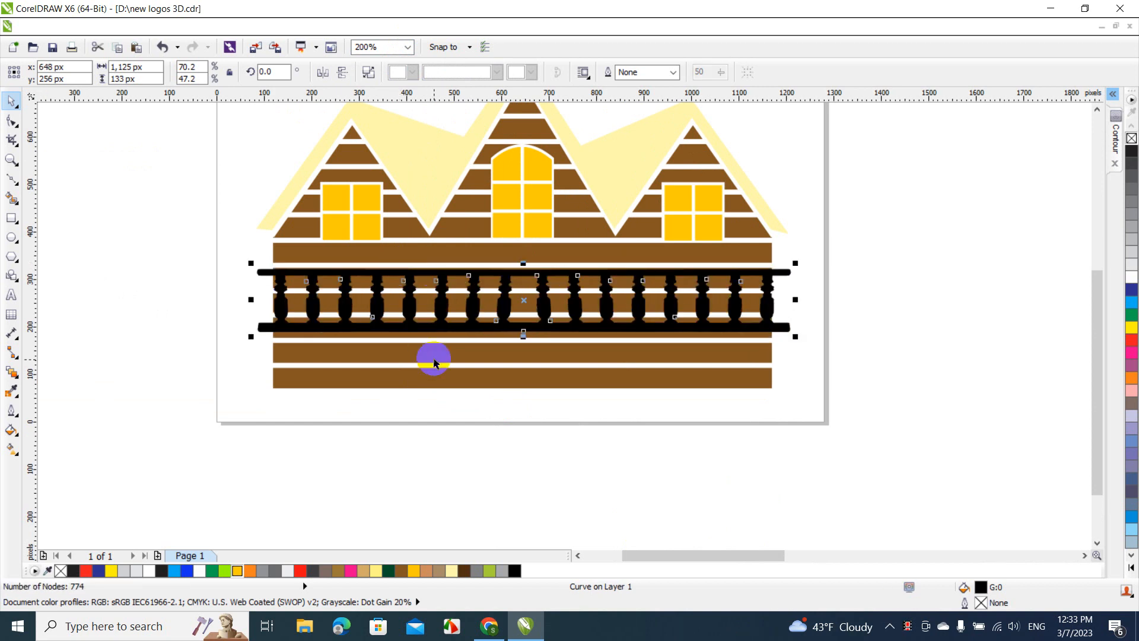
{"action": "left_click", "coordinate": [434, 360], "text": "shift"}
{"action": "key", "text": "c"}
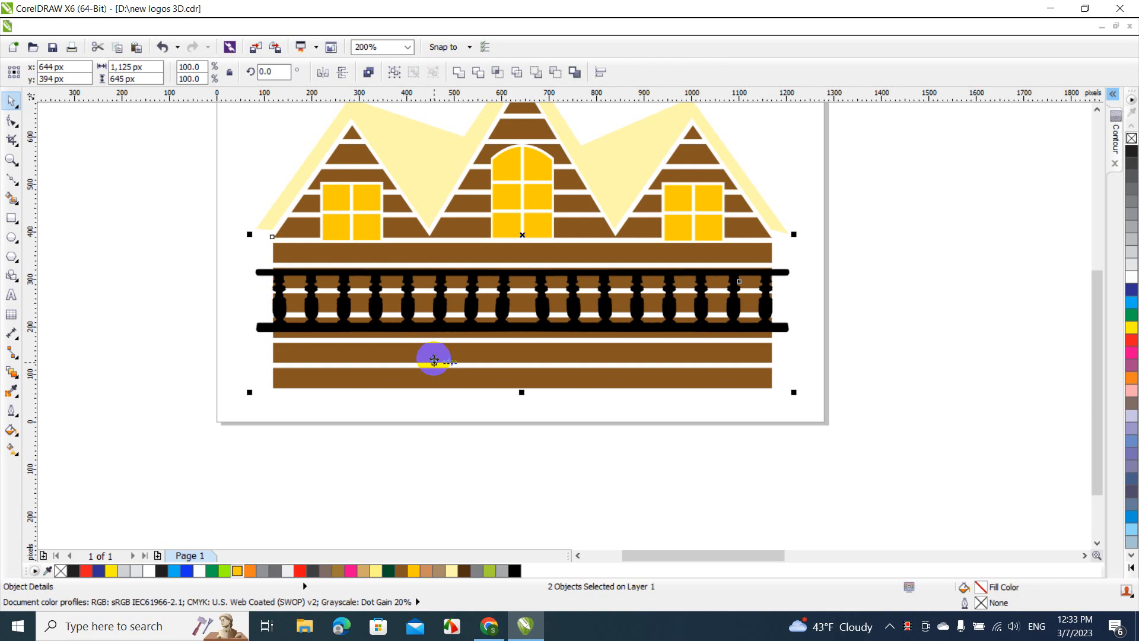
{"action": "left_click", "coordinate": [208, 309]}
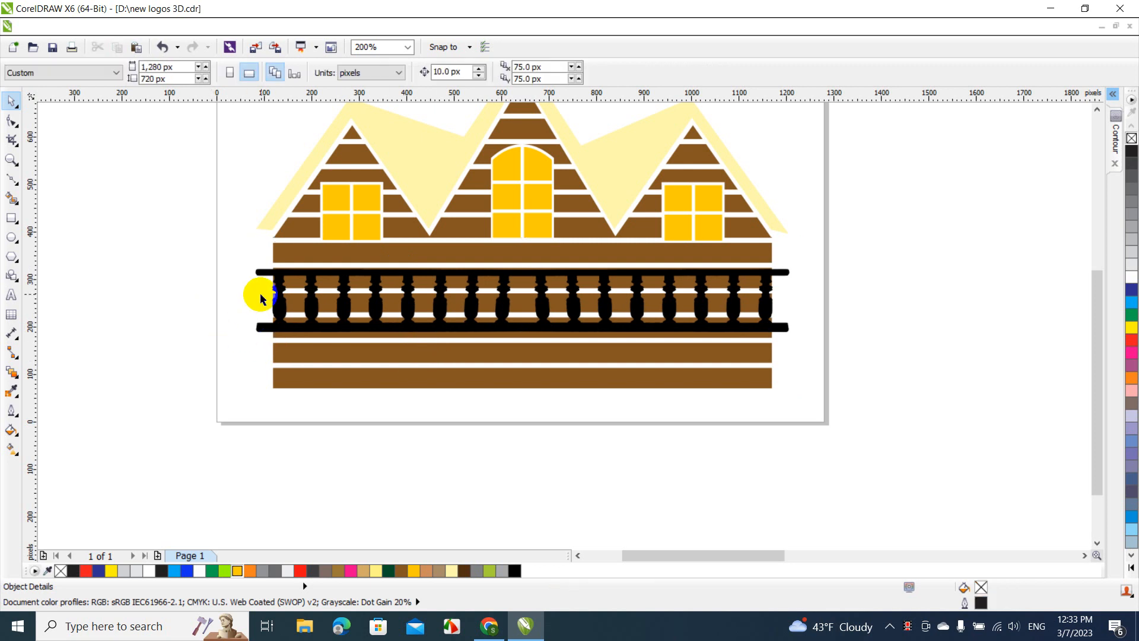
Open the contour settings for the railing and choose an outside contour
{"action": "left_click", "coordinate": [275, 289]}
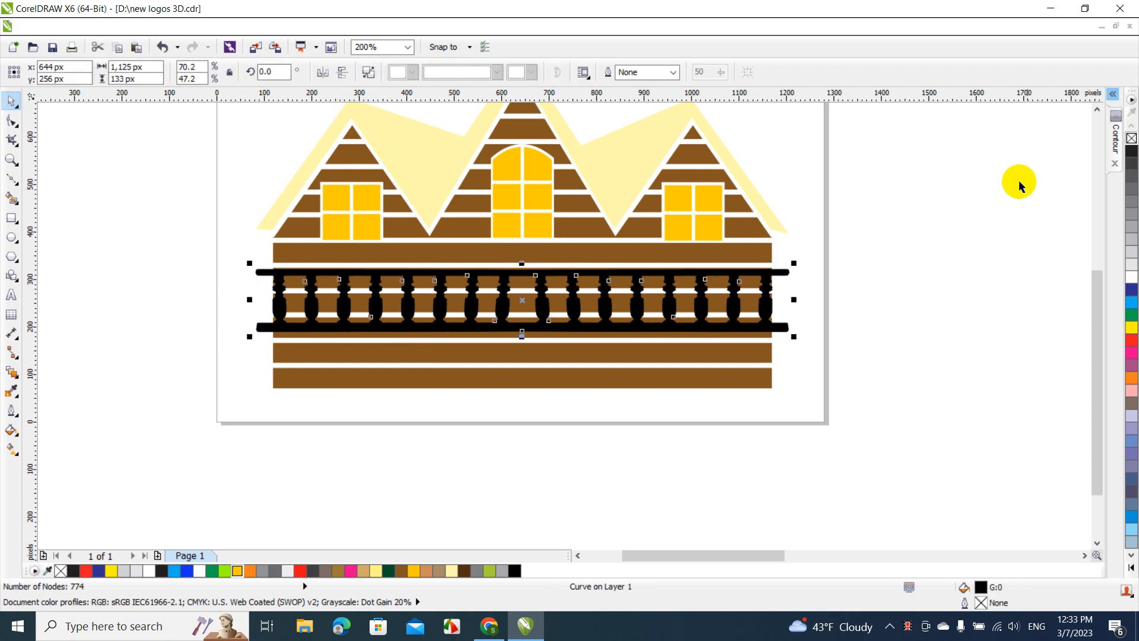
{"action": "left_click", "coordinate": [1112, 141]}
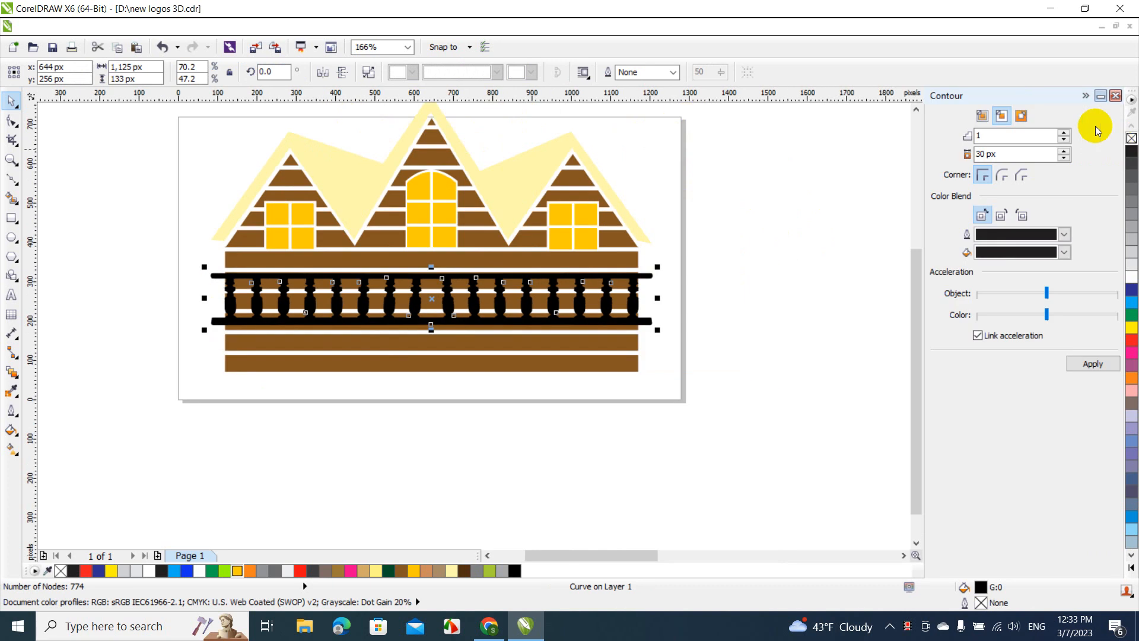
{"action": "left_click", "coordinate": [1023, 116]}
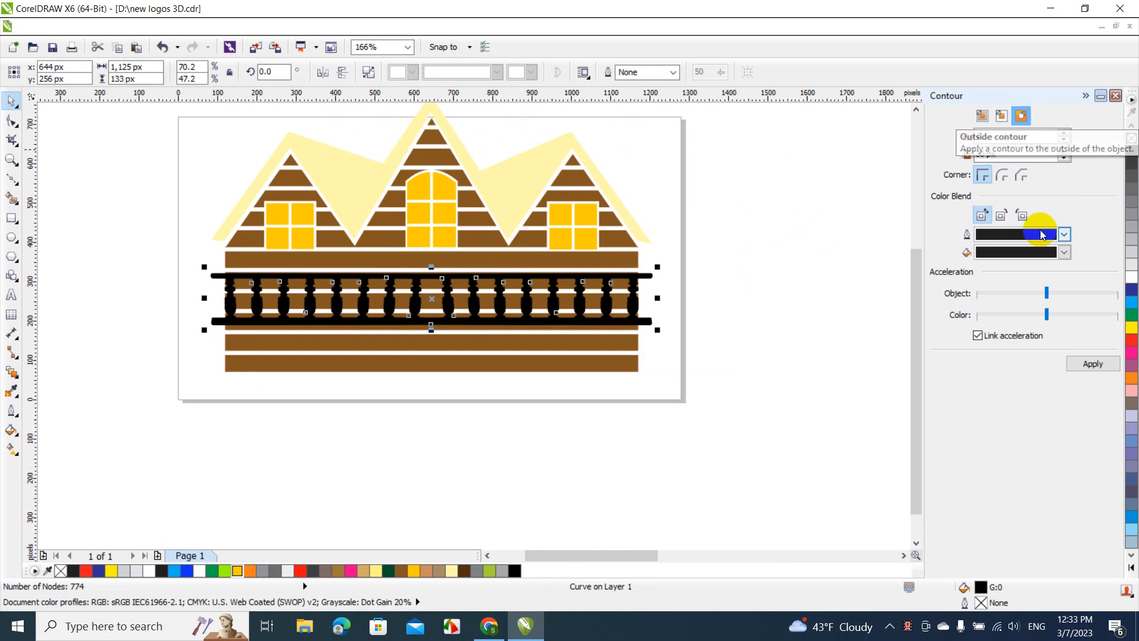
Try a one-step contour with a 30 px offset on the railing and undo it
{"action": "left_click", "coordinate": [1092, 364]}
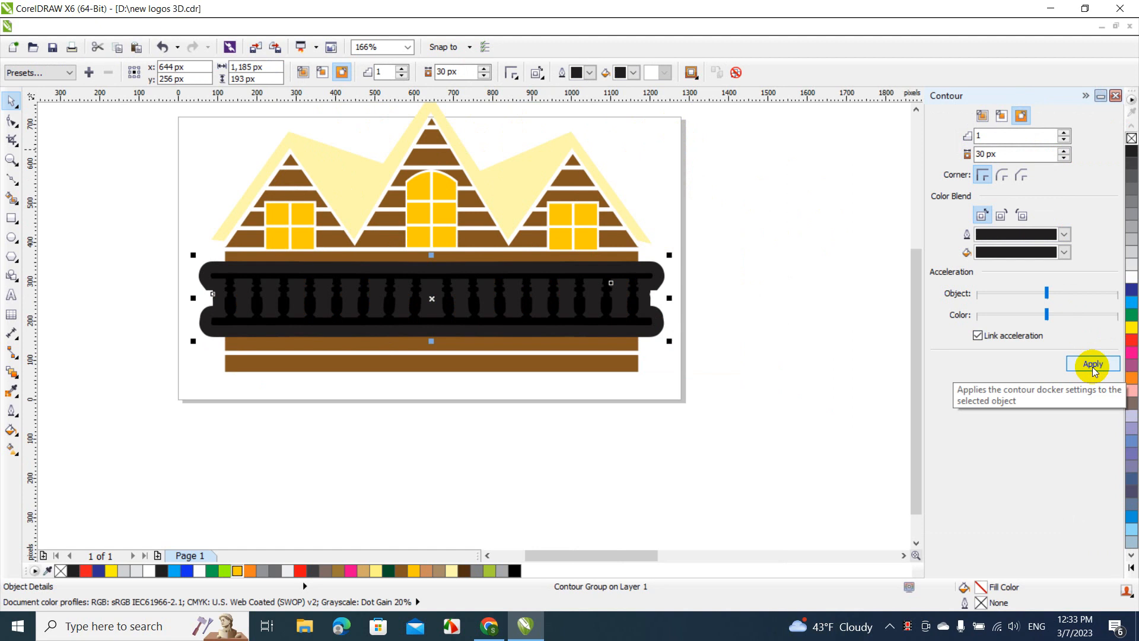
{"action": "key", "text": "ctrl+z"}
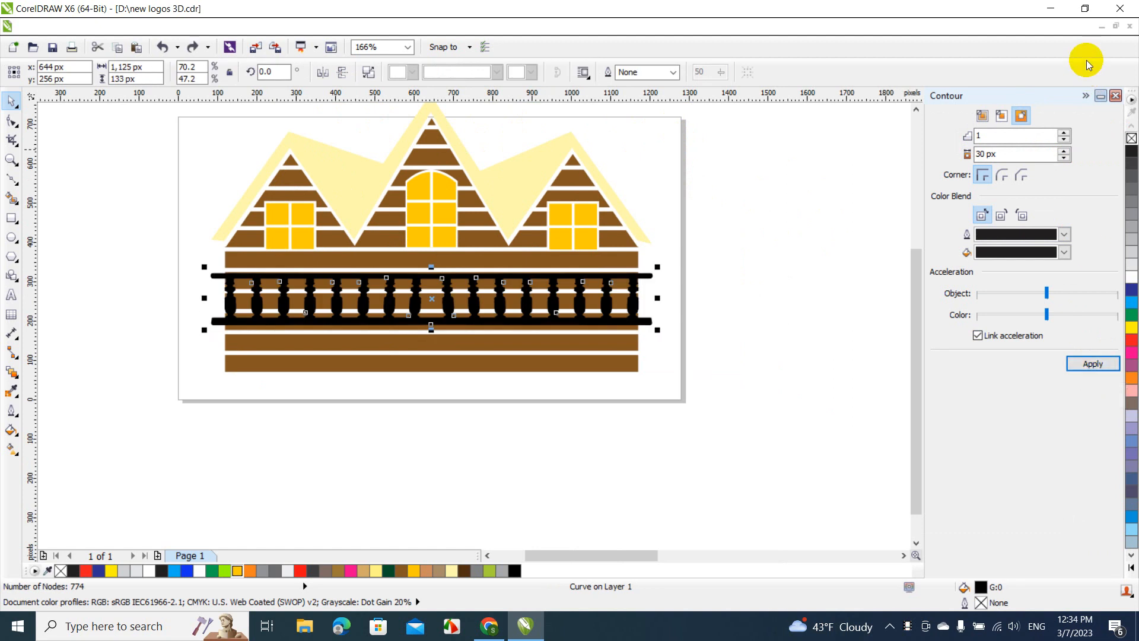
Apply a one-step outside contour with a 10 px offset to the railing
{"action": "left_click", "coordinate": [1064, 158]}
{"action": "left_click", "coordinate": [1064, 158]}
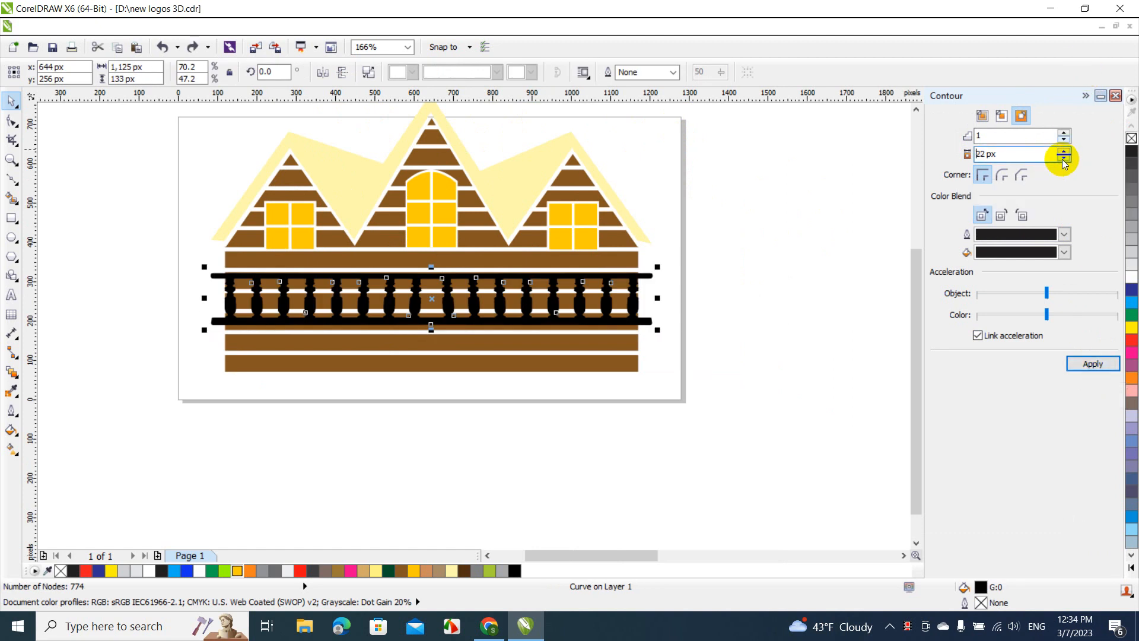
{"action": "left_click", "coordinate": [1064, 158]}
{"action": "left_click", "coordinate": [1064, 157]}
{"action": "left_click", "coordinate": [1064, 158]}
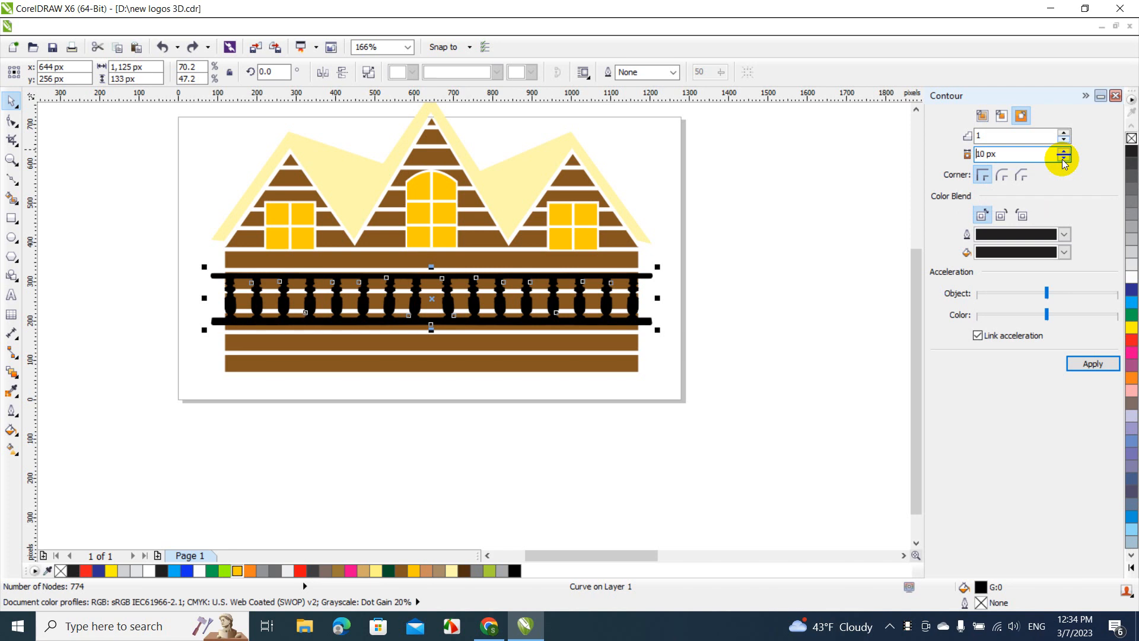
{"action": "left_click", "coordinate": [1079, 363]}
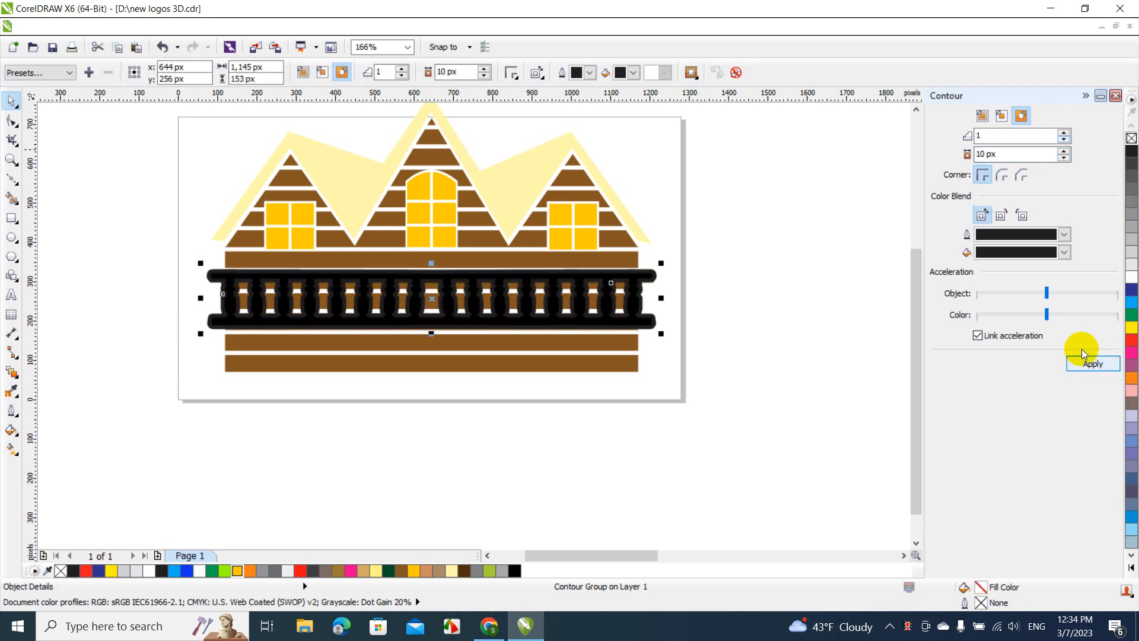
Fill the railing inside its dark contour with yellow and deselect it
{"action": "left_click", "coordinate": [1132, 326]}
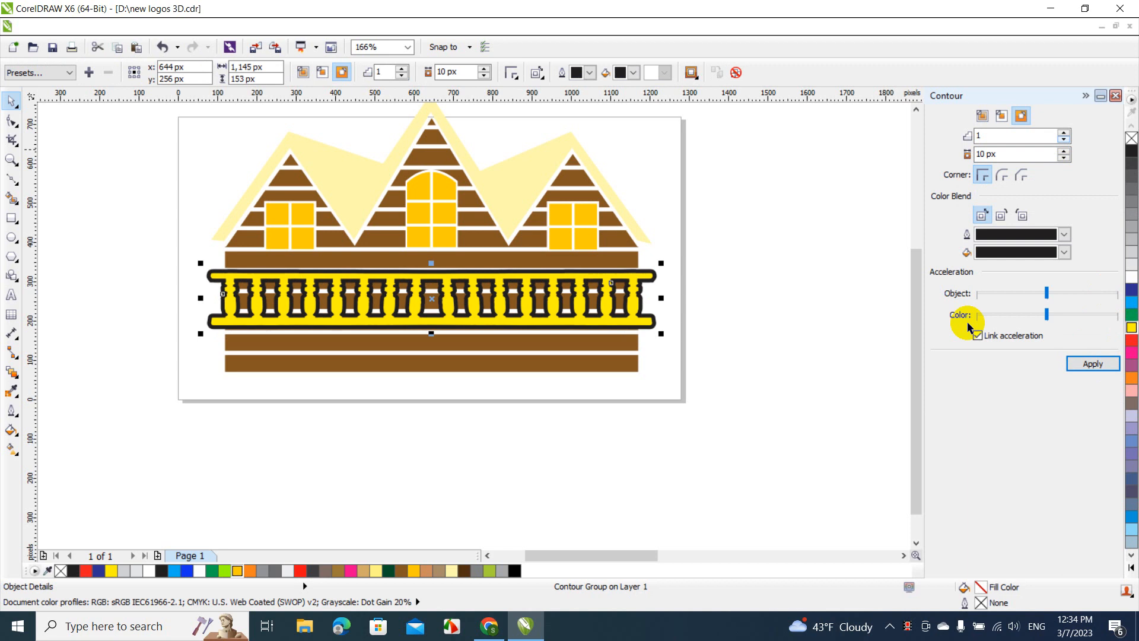
{"action": "left_click", "coordinate": [814, 391]}
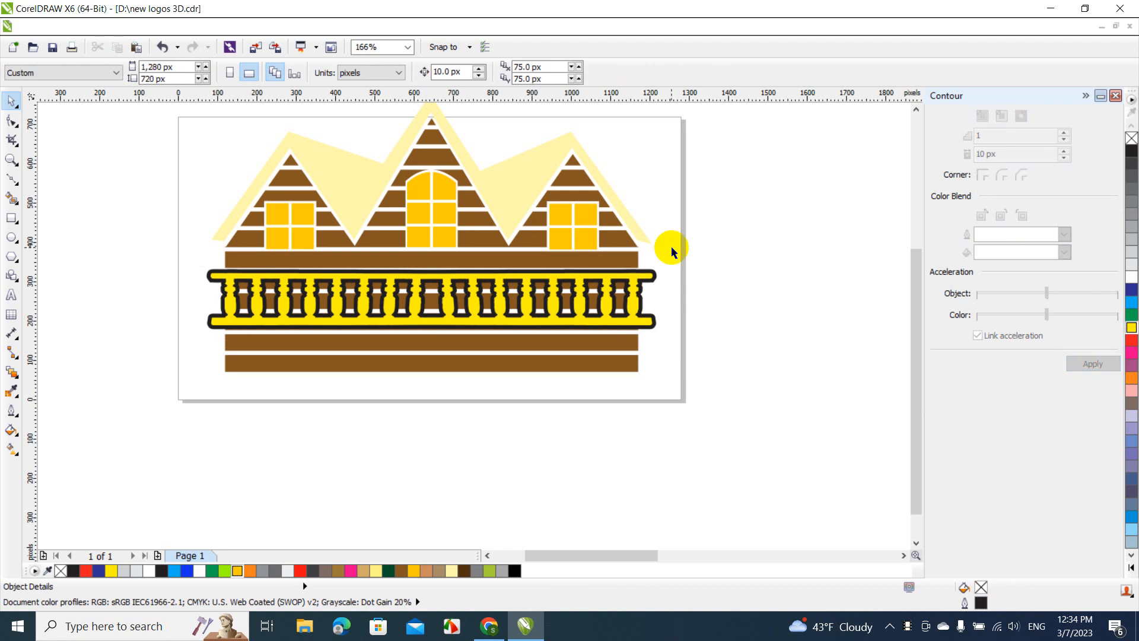
Break the railing's contour group apart into separate objects, collapse the contour settings and deselect everything
{"action": "left_click", "coordinate": [655, 278]}
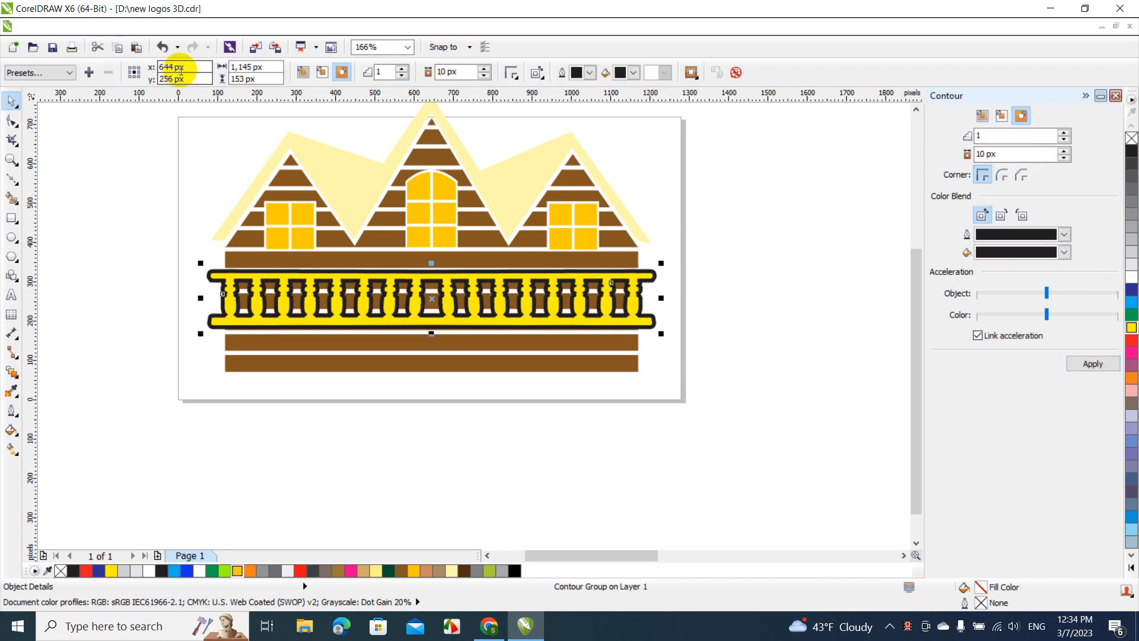
{"action": "left_click", "coordinate": [173, 25]}
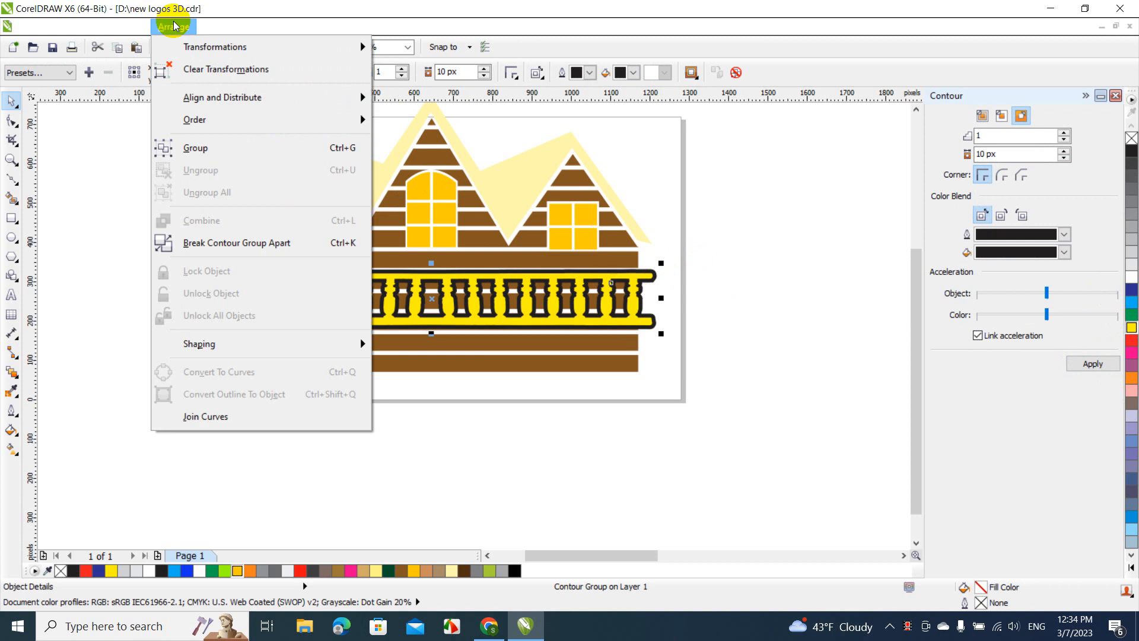
{"action": "left_click", "coordinate": [230, 241]}
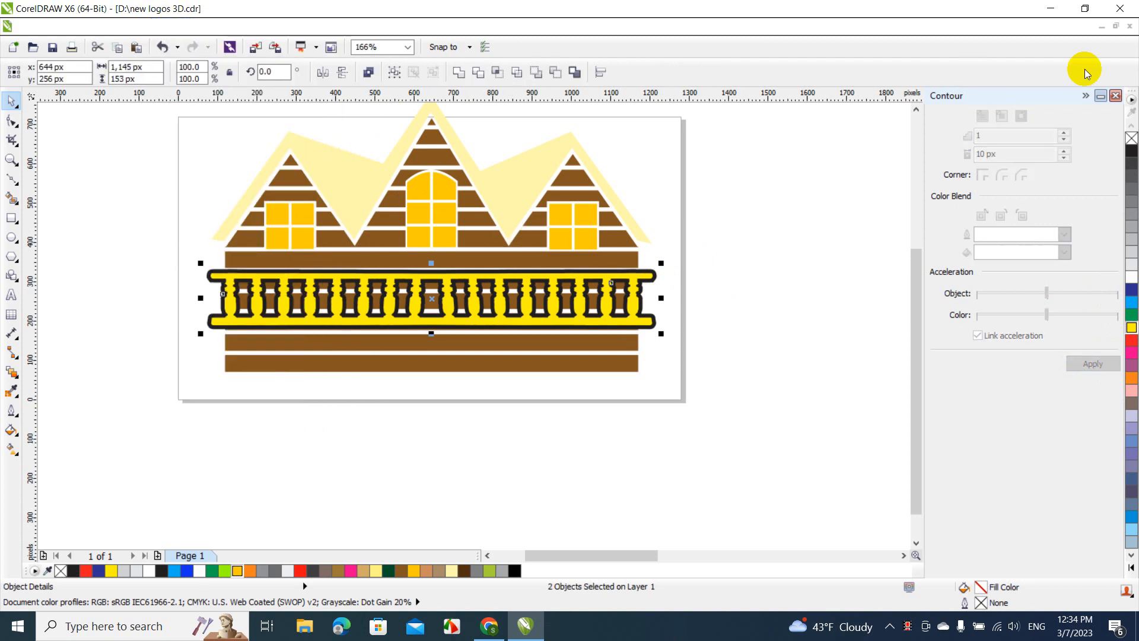
{"action": "left_click", "coordinate": [1085, 96]}
{"action": "scroll", "coordinate": [872, 229], "scroll_direction": "up", "scroll_amount": 1}
{"action": "left_click", "coordinate": [872, 229]}
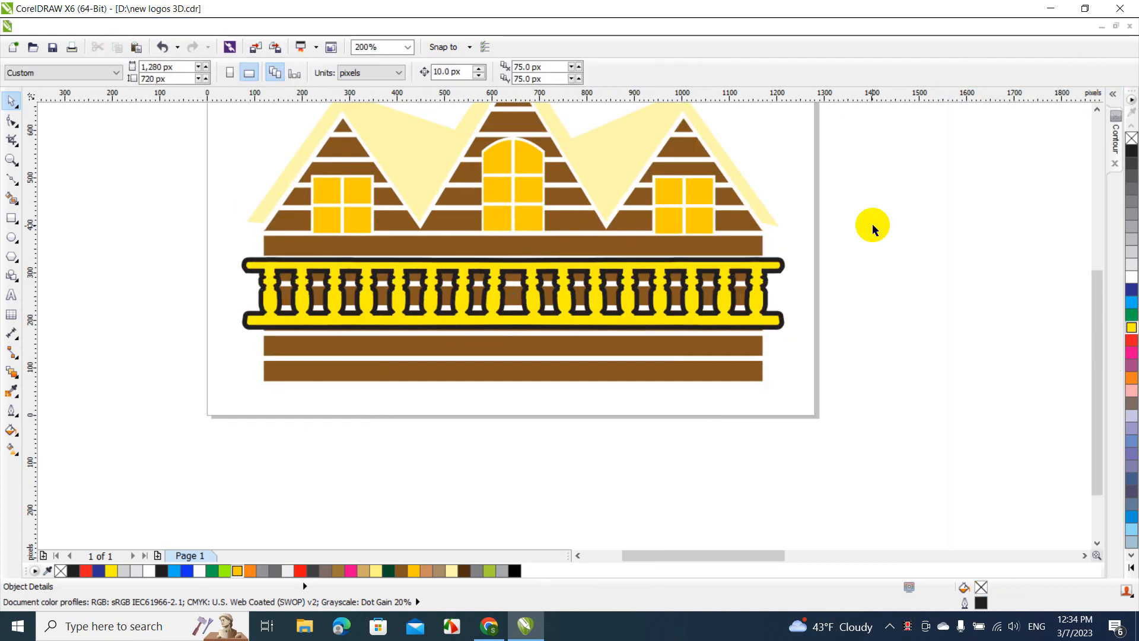
Trim the cabin's brown siding with the dark contour shape and delete that contour shape
{"action": "left_click", "coordinate": [784, 264]}
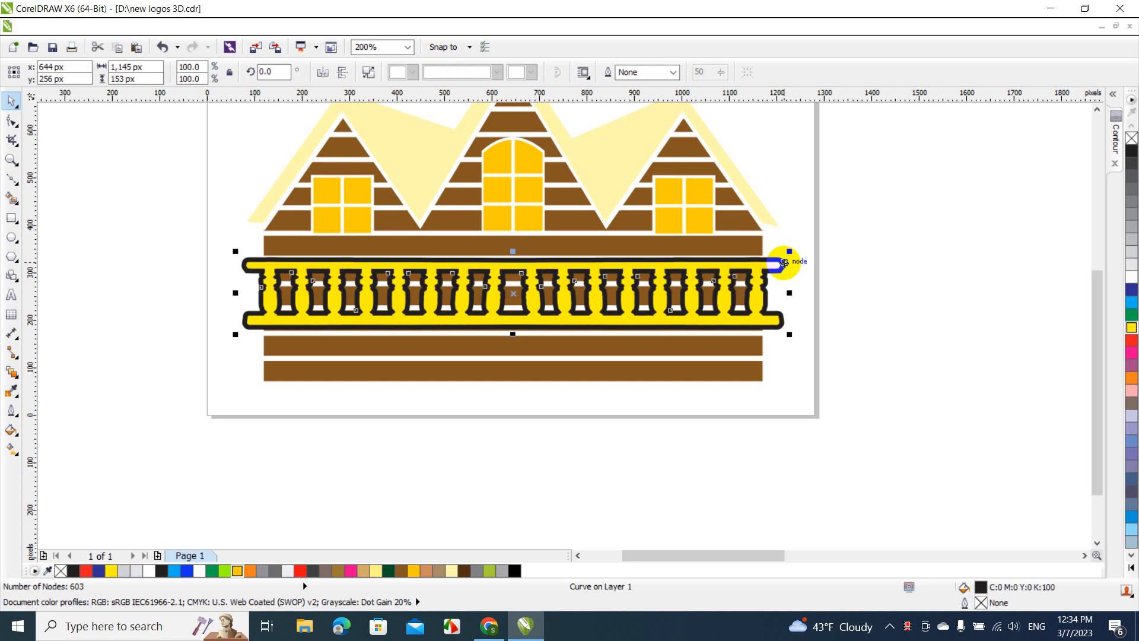
{"action": "left_click", "coordinate": [717, 248], "text": "shift"}
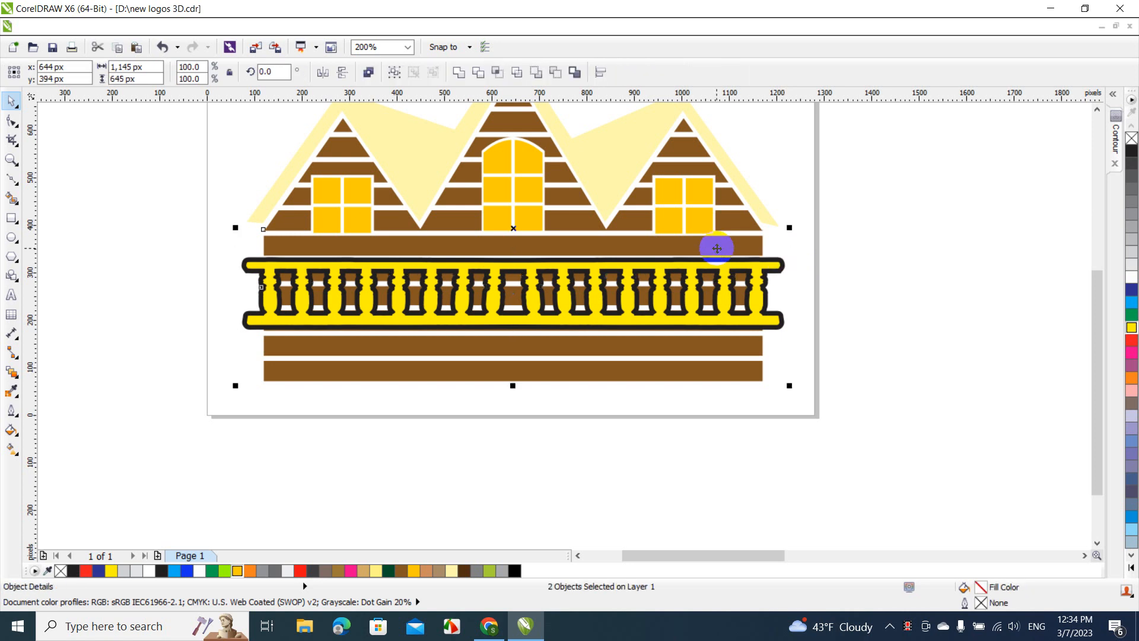
{"action": "left_click", "coordinate": [478, 72]}
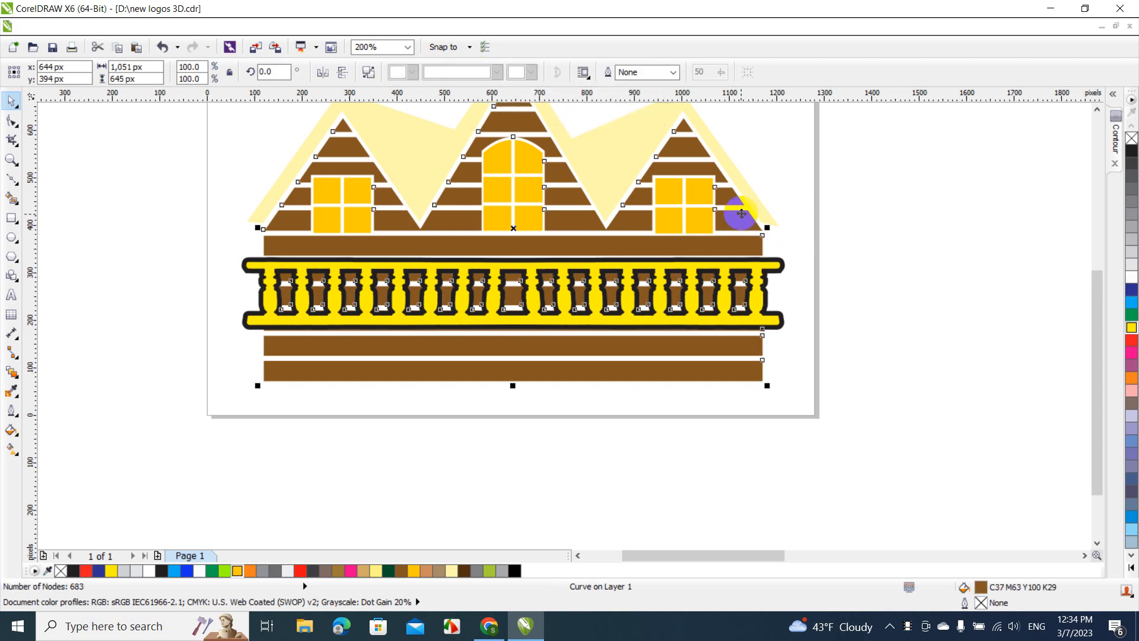
{"action": "left_click", "coordinate": [826, 247]}
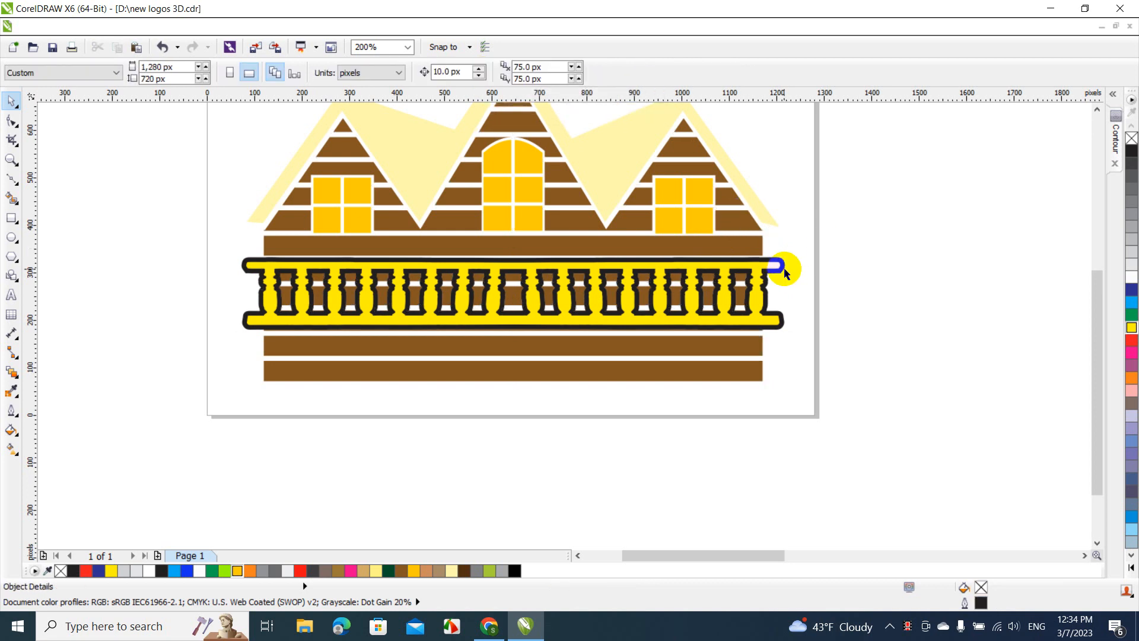
{"action": "left_click_drag", "start_coordinate": [784, 273], "coordinate": [897, 312]}
{"action": "key", "text": "Delete"}
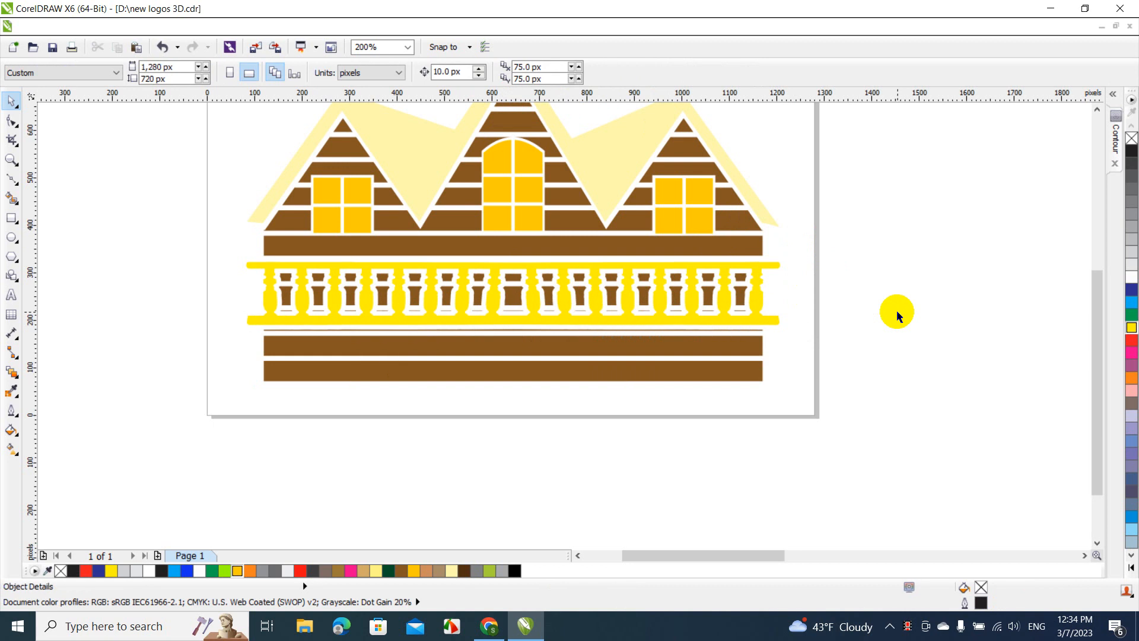
Fill the yellow railing with the same brown as the cabin siding and deselect it
{"action": "left_click", "coordinate": [434, 262]}
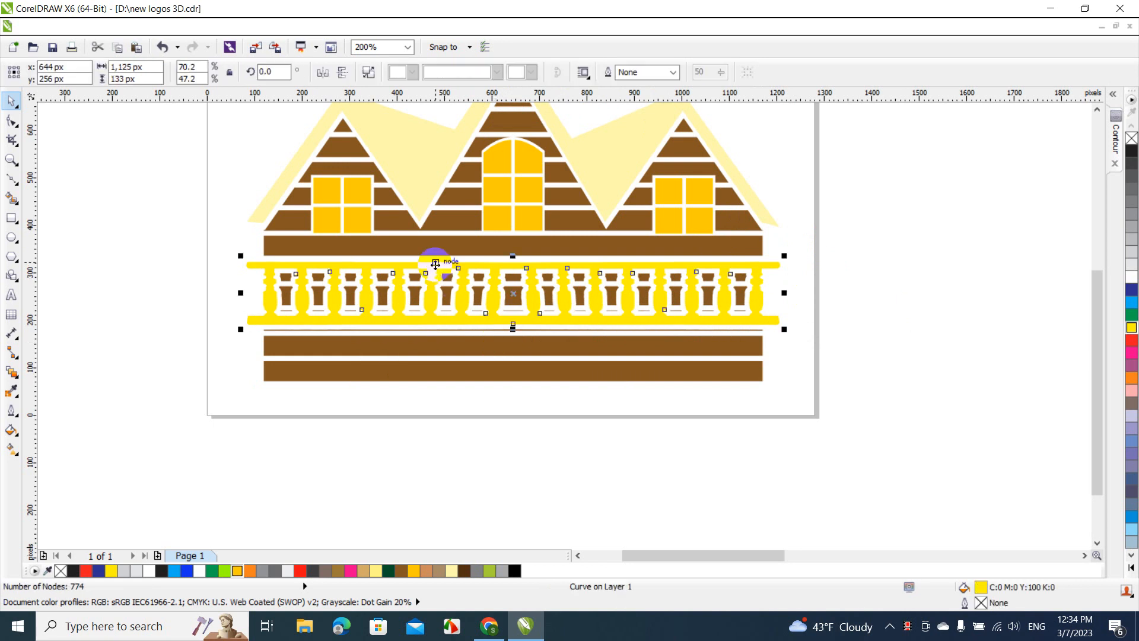
{"action": "left_click", "coordinate": [403, 571]}
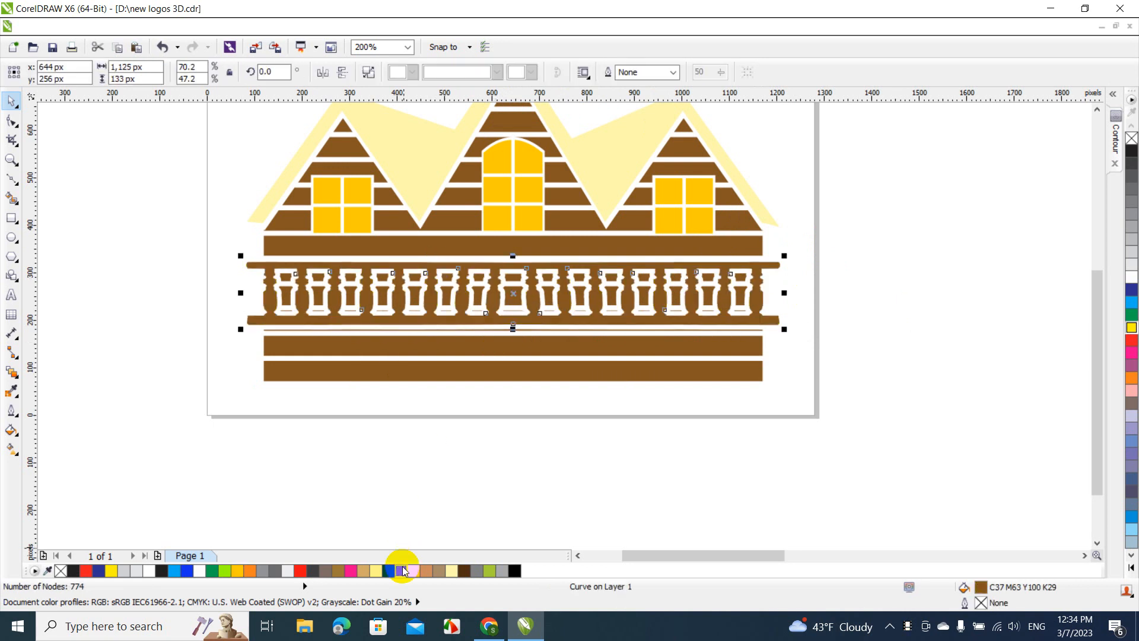
{"action": "left_click", "coordinate": [422, 488]}
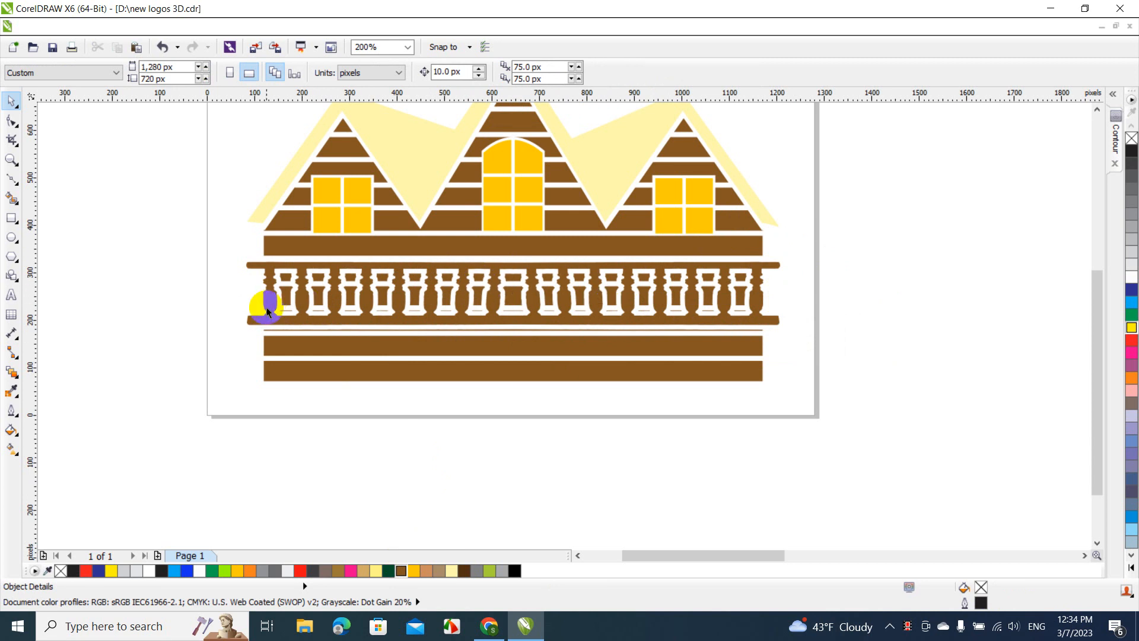
Break the brown siding apart and delete the leftover pieces between the balusters and the thin strip under the railing
{"action": "left_click", "coordinate": [280, 352]}
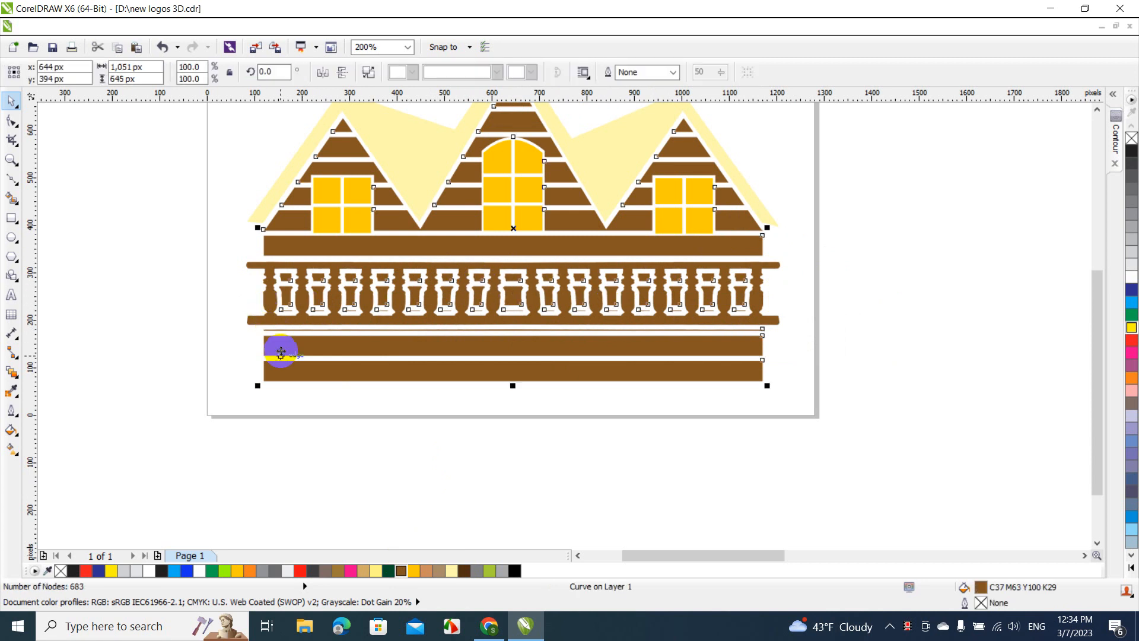
{"action": "left_click", "coordinate": [369, 72]}
{"action": "left_click", "coordinate": [239, 279]}
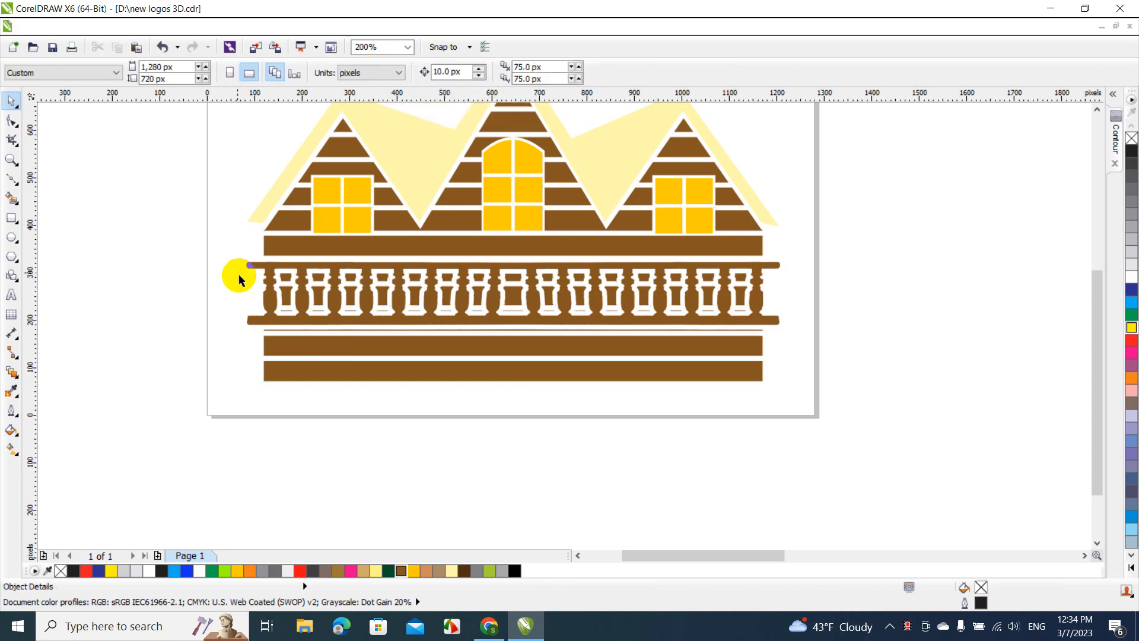
{"action": "left_click_drag", "start_coordinate": [237, 268], "coordinate": [756, 317]}
{"action": "key", "text": "Escape"}
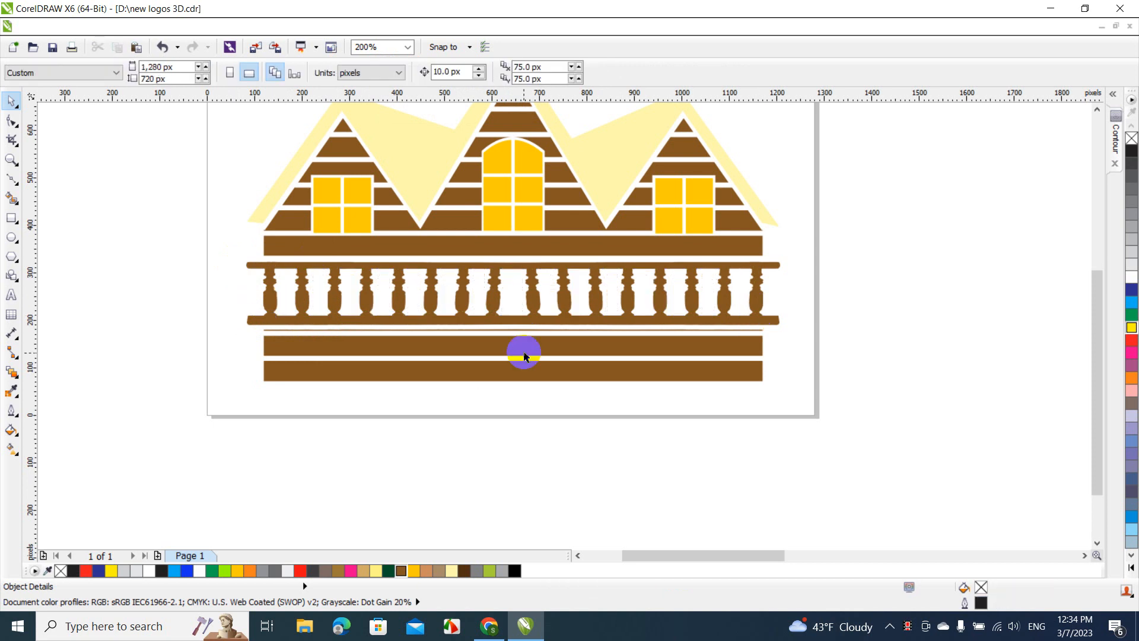
{"action": "left_click", "coordinate": [304, 330]}
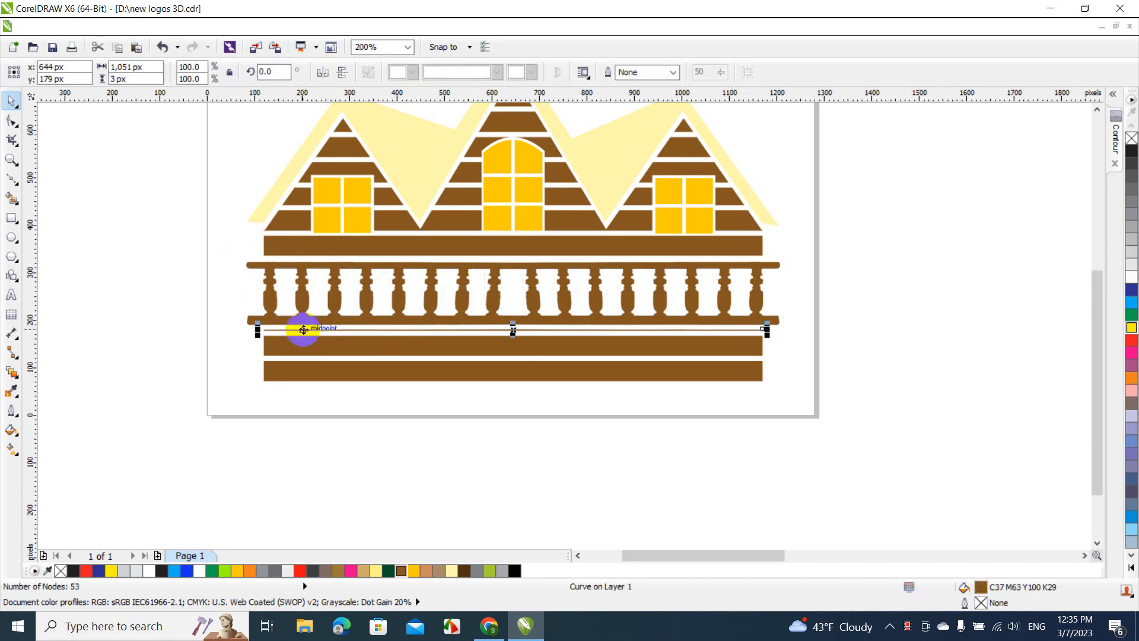
{"action": "key", "text": "Delete"}
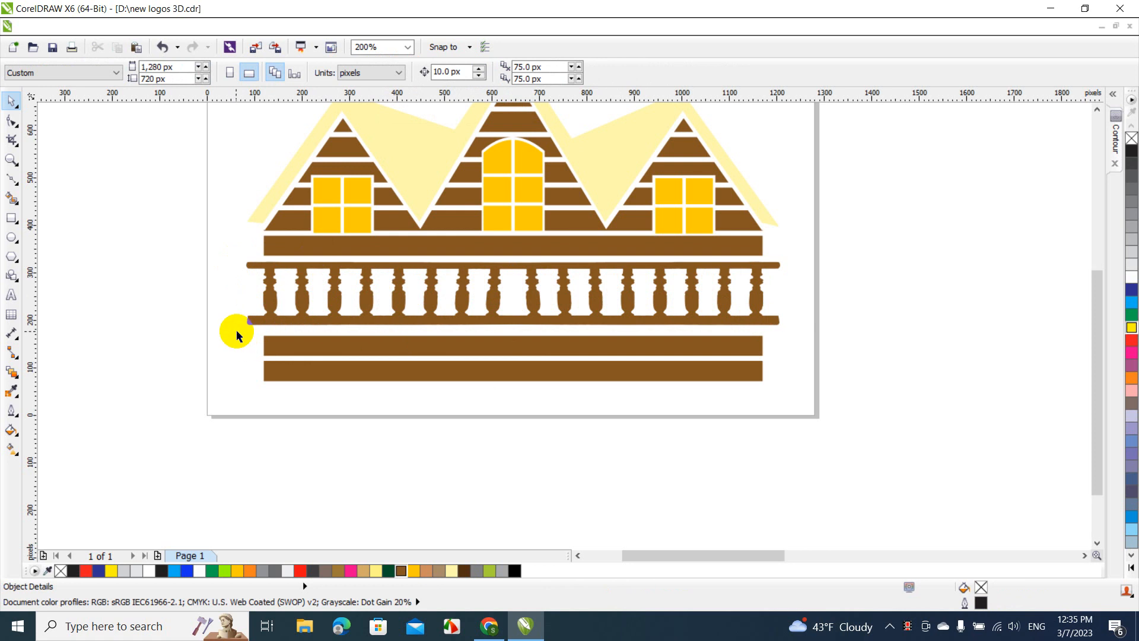
Move the two bottom boards up closer to the railing and align them with the board above it
{"action": "left_click_drag", "start_coordinate": [236, 331], "coordinate": [785, 410]}
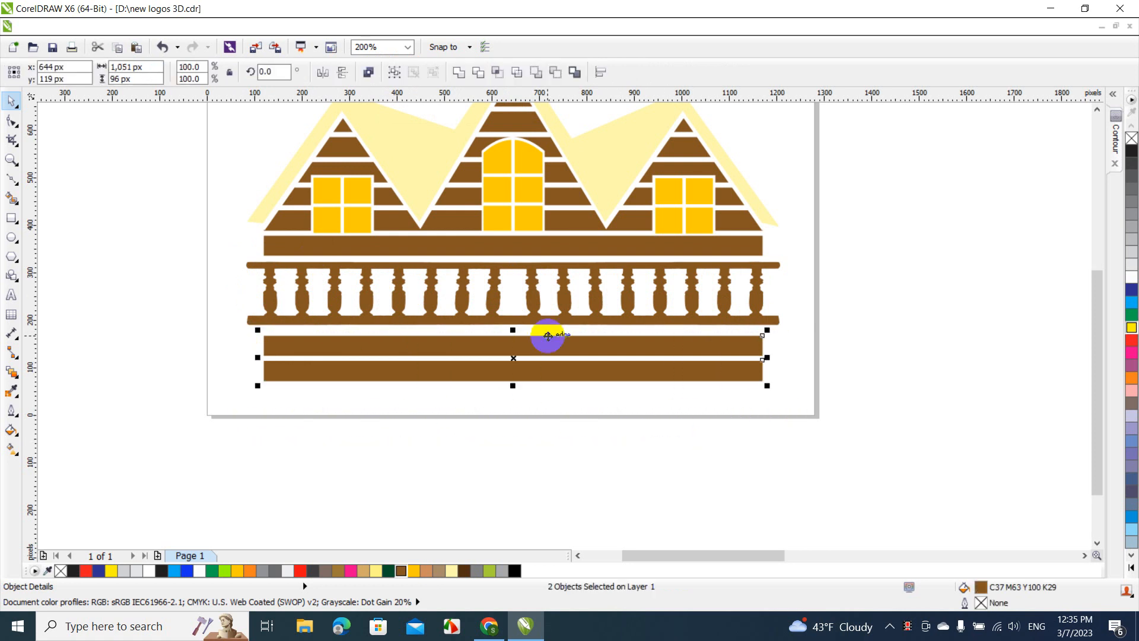
{"action": "left_click_drag", "start_coordinate": [547, 341], "coordinate": [547, 338]}
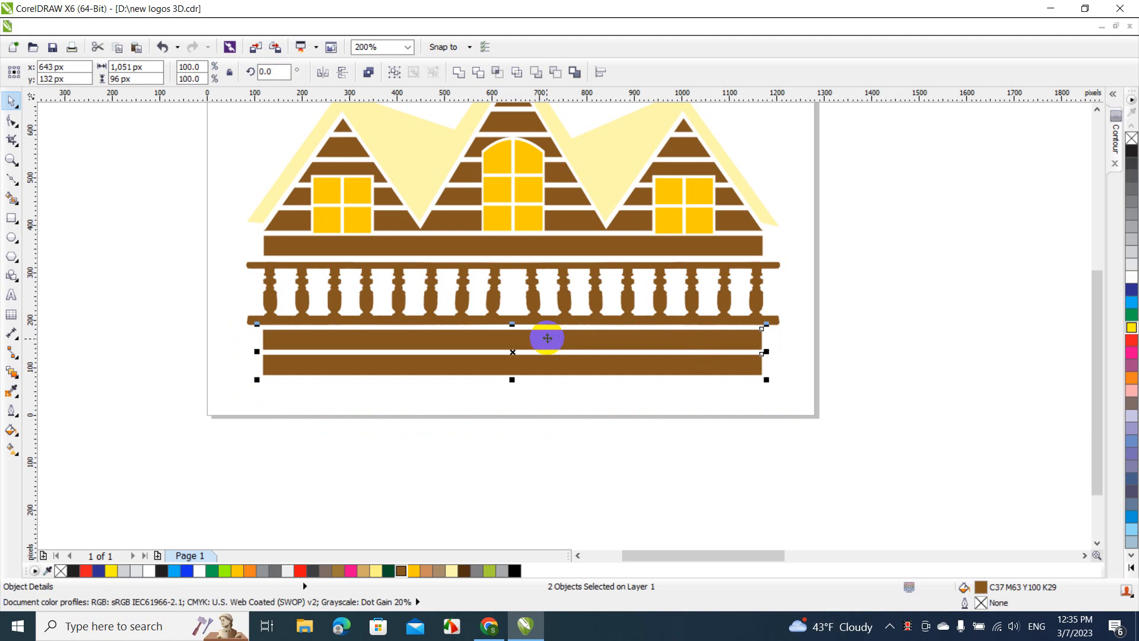
{"action": "left_click", "coordinate": [471, 243], "text": "shift"}
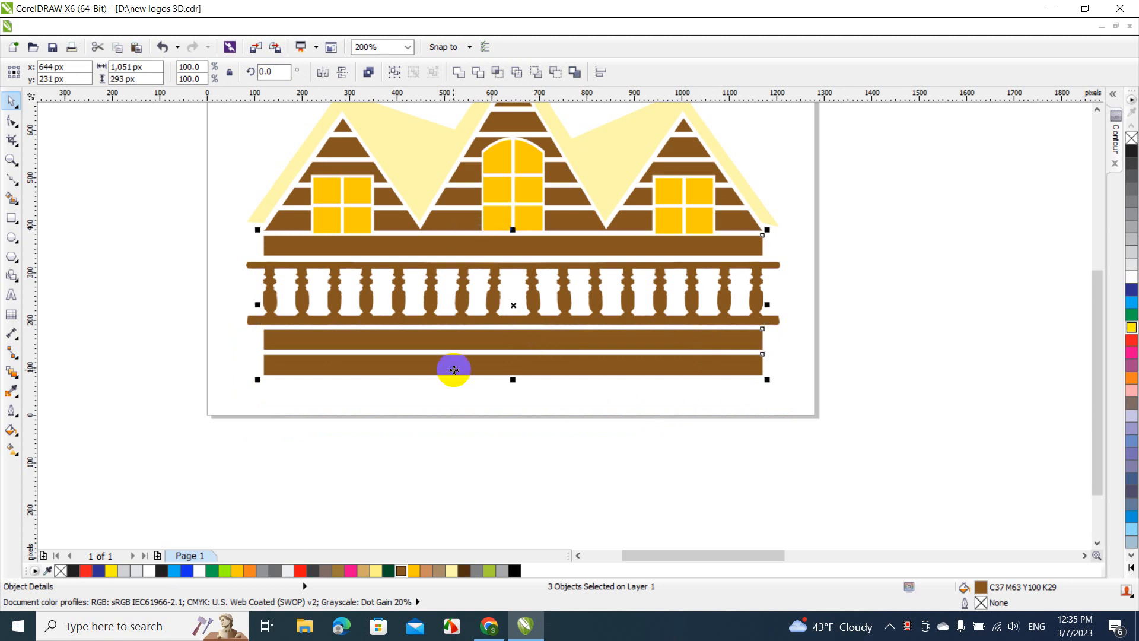
{"action": "left_click", "coordinate": [457, 402]}
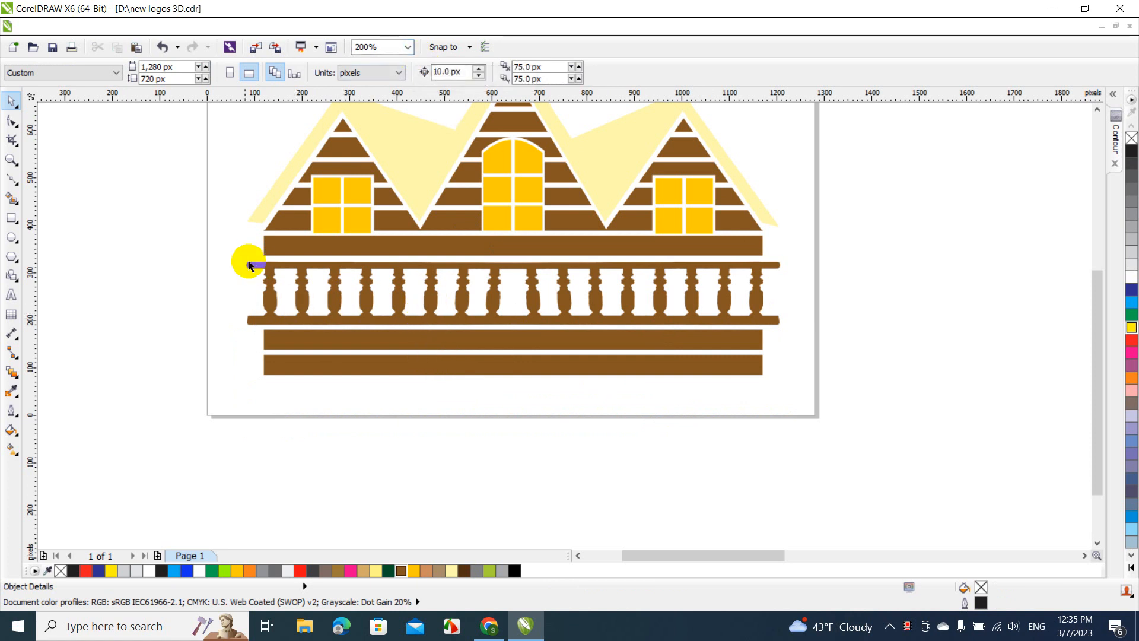
Weld the railing with the two boards below it and the long board above it
{"action": "left_click_drag", "start_coordinate": [227, 255], "coordinate": [835, 392]}
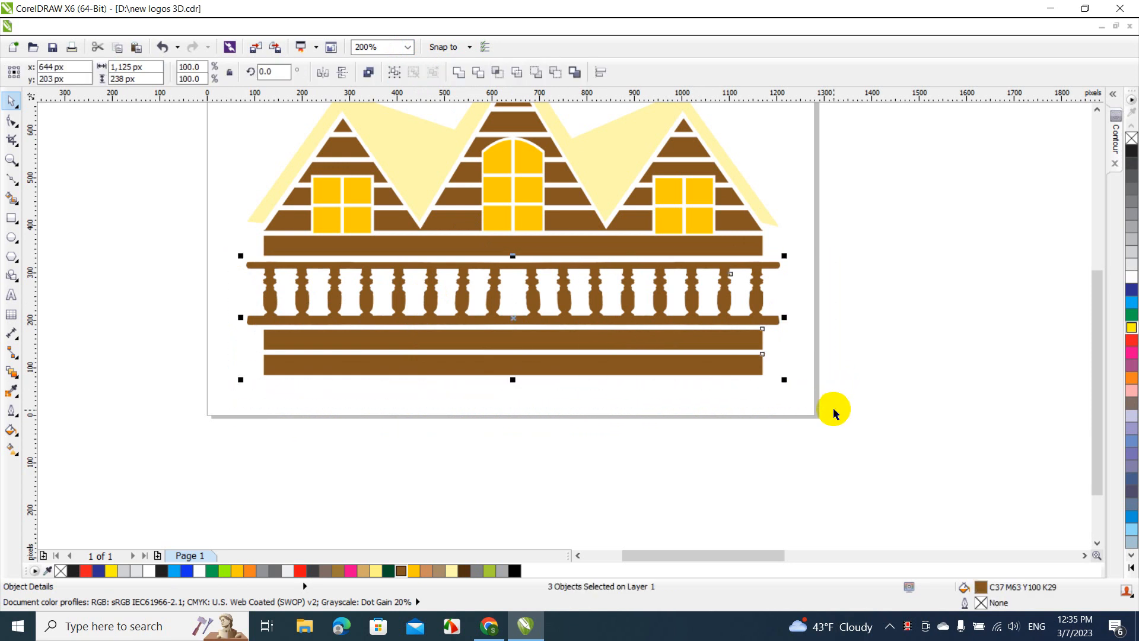
{"action": "left_click", "coordinate": [460, 73]}
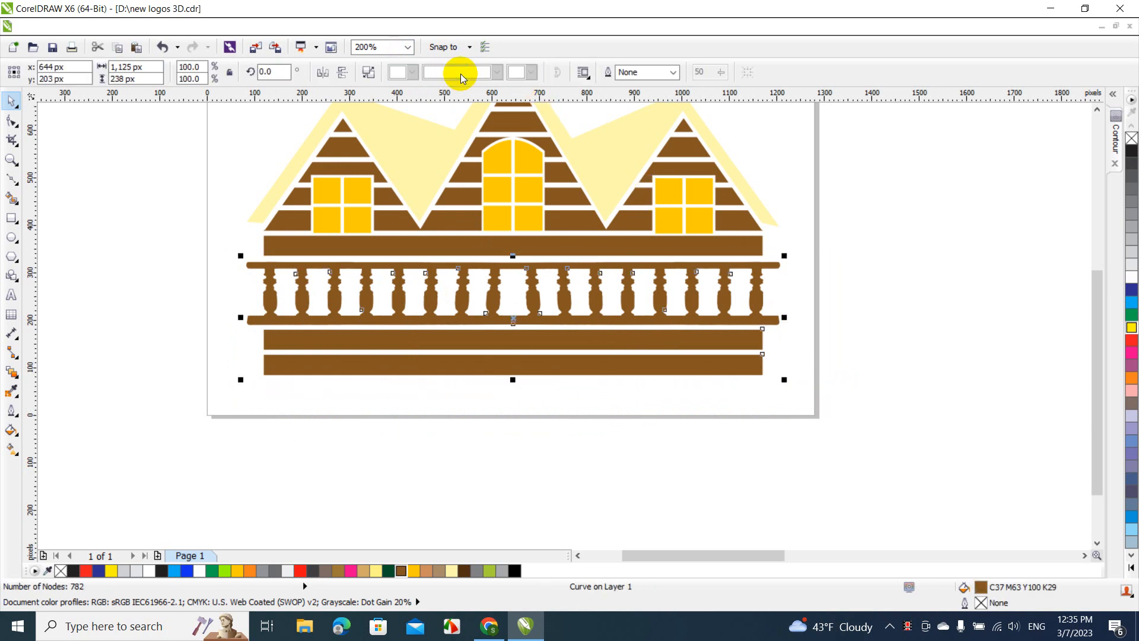
{"action": "left_click", "coordinate": [478, 253], "text": "shift"}
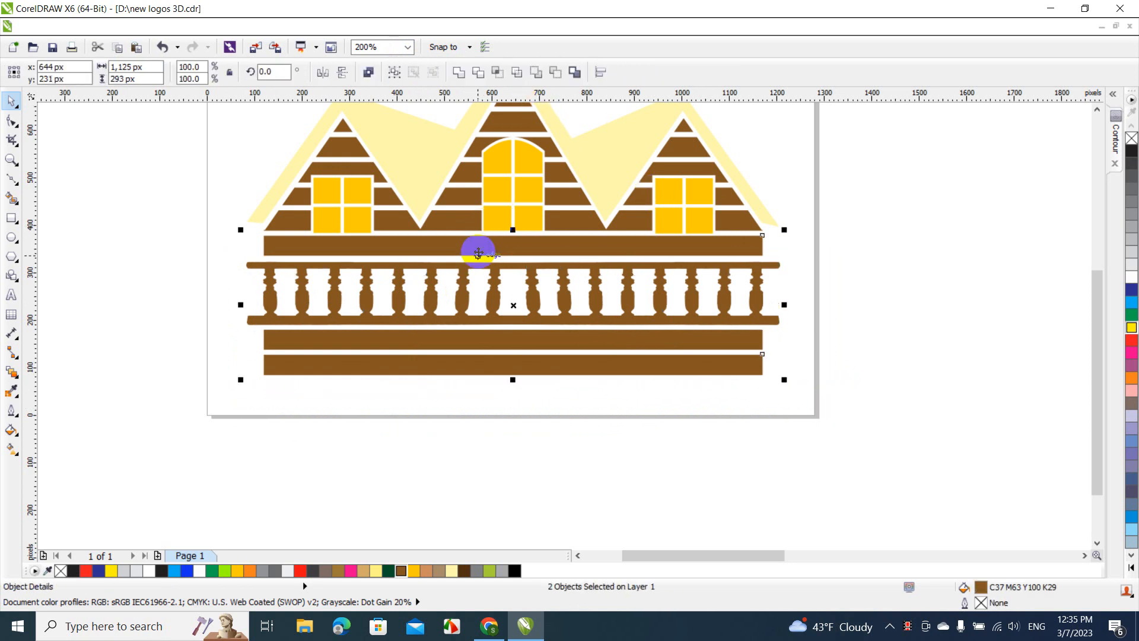
{"action": "left_click", "coordinate": [459, 73]}
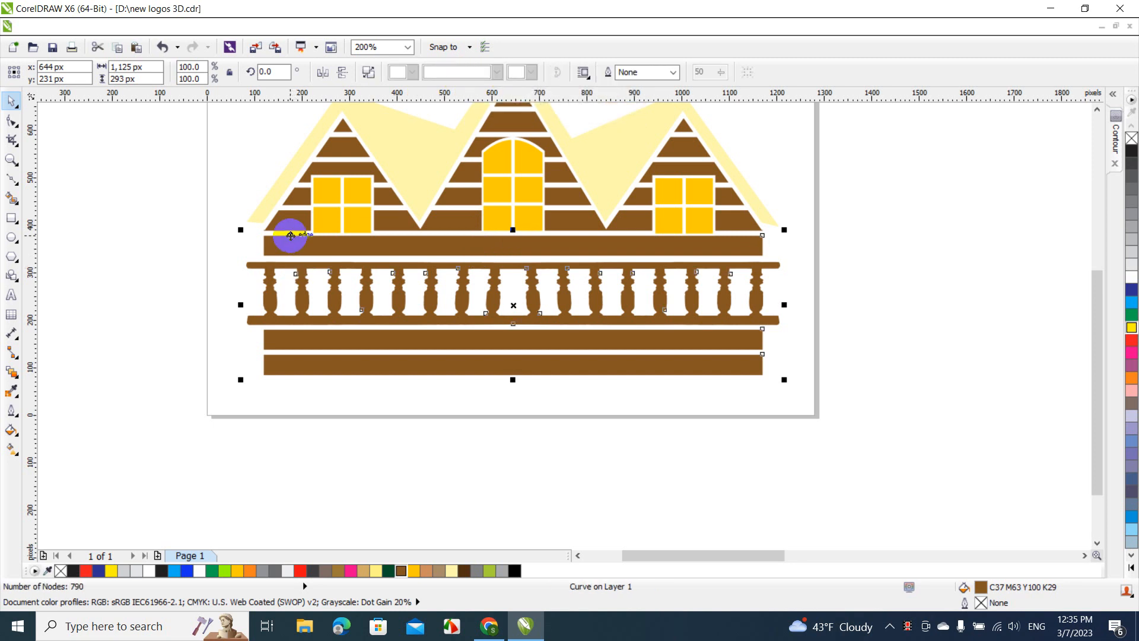
Select the left gable's two lowest siding pieces beside the window together with the welded railing and boards
{"action": "left_click", "coordinate": [239, 174]}
{"action": "left_click_drag", "start_coordinate": [225, 172], "coordinate": [317, 245]}
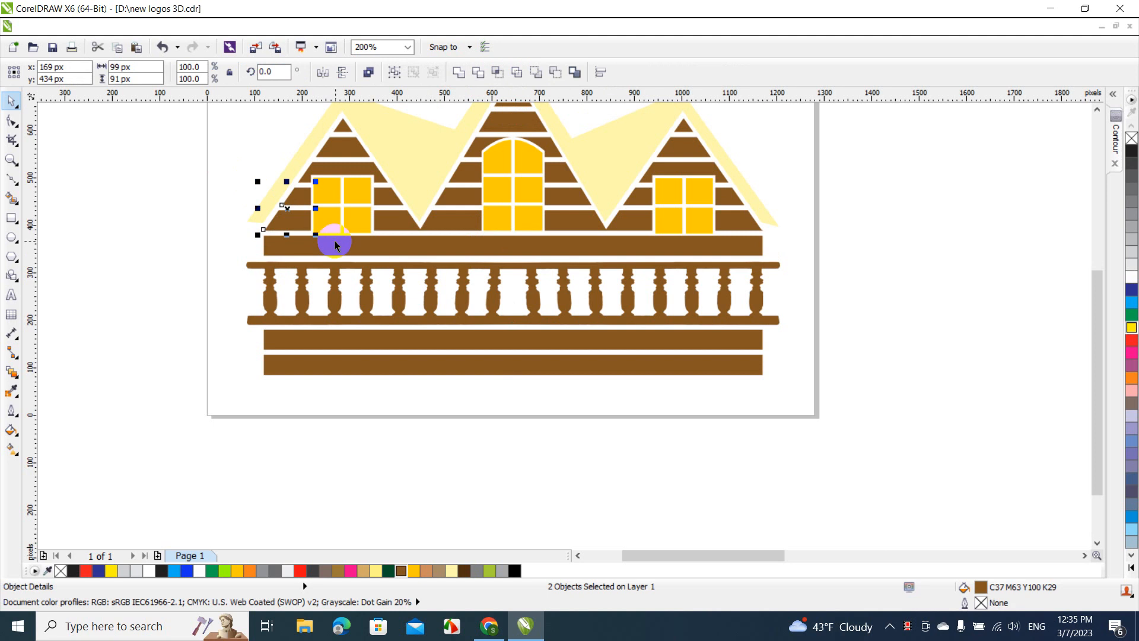
{"action": "left_click", "coordinate": [337, 248]}
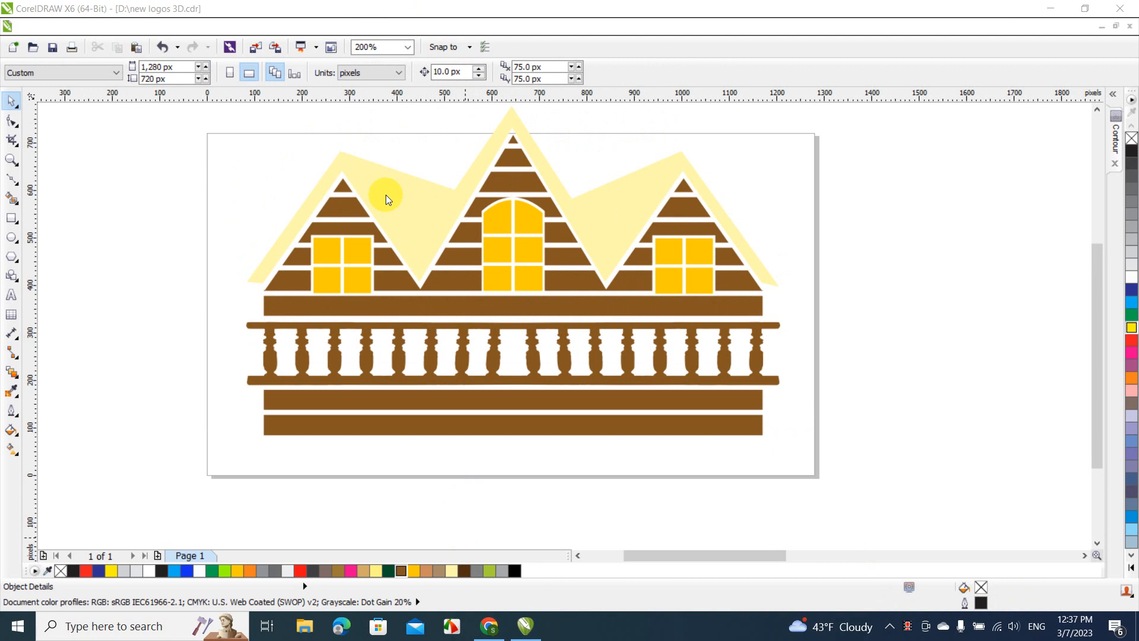
Try to delete the nodes at the left gable's lower outer corner, then undo the deletion and deselect the curve
{"action": "left_click", "coordinate": [407, 47]}
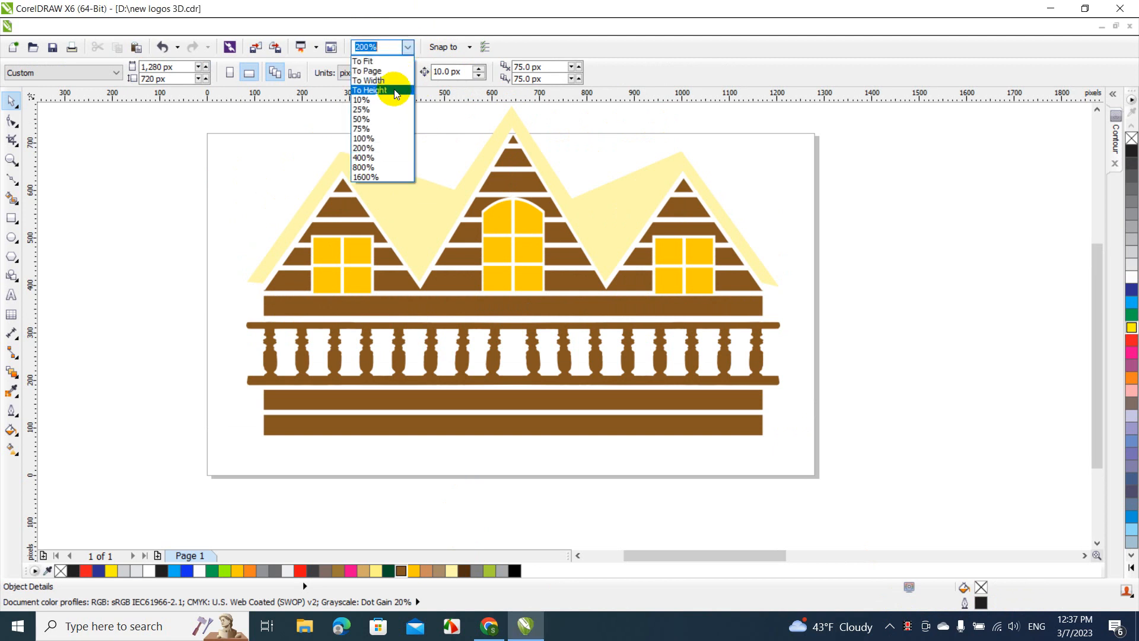
{"action": "left_click", "coordinate": [383, 159]}
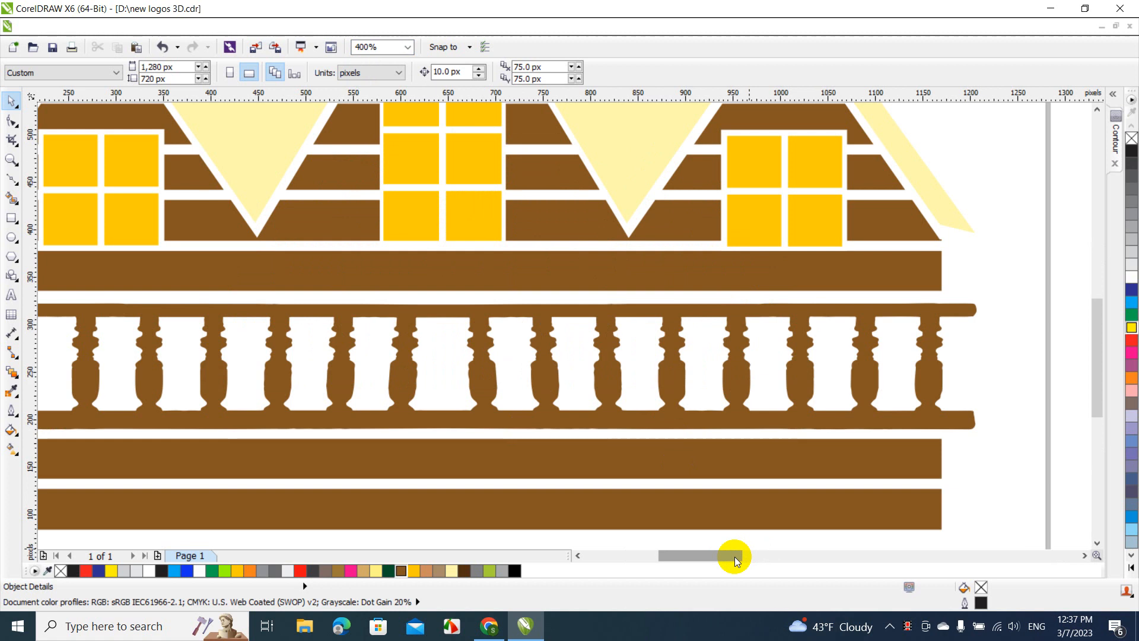
{"action": "left_click_drag", "start_coordinate": [734, 555], "coordinate": [671, 555]}
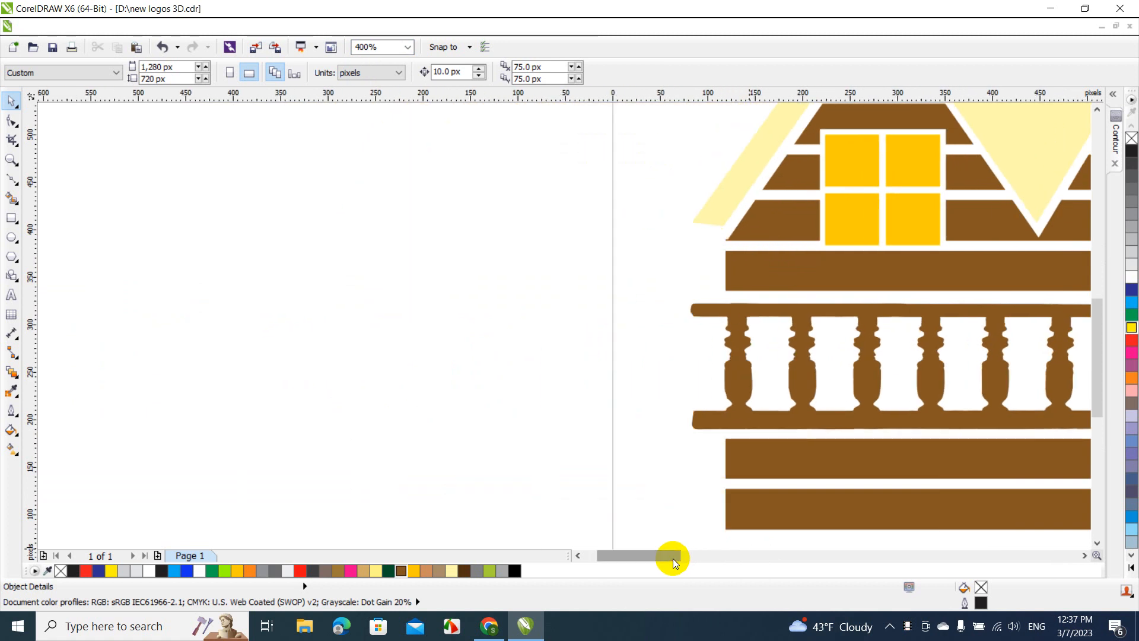
{"action": "key", "text": "F10"}
{"action": "left_click", "coordinate": [751, 273]}
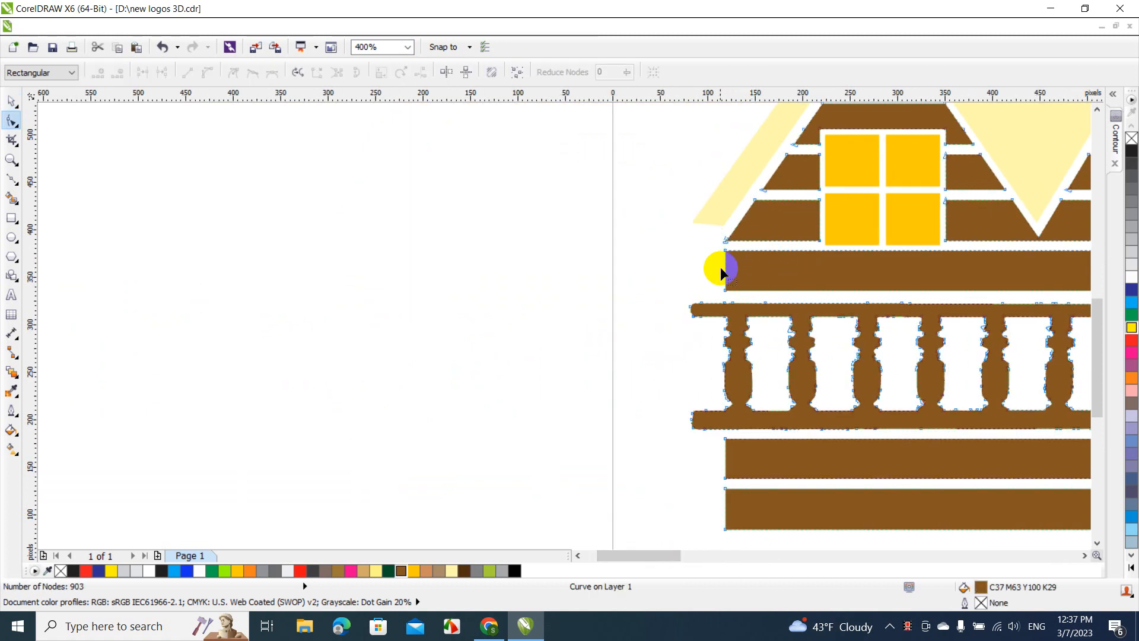
{"action": "left_click_drag", "start_coordinate": [718, 237], "coordinate": [731, 248]}
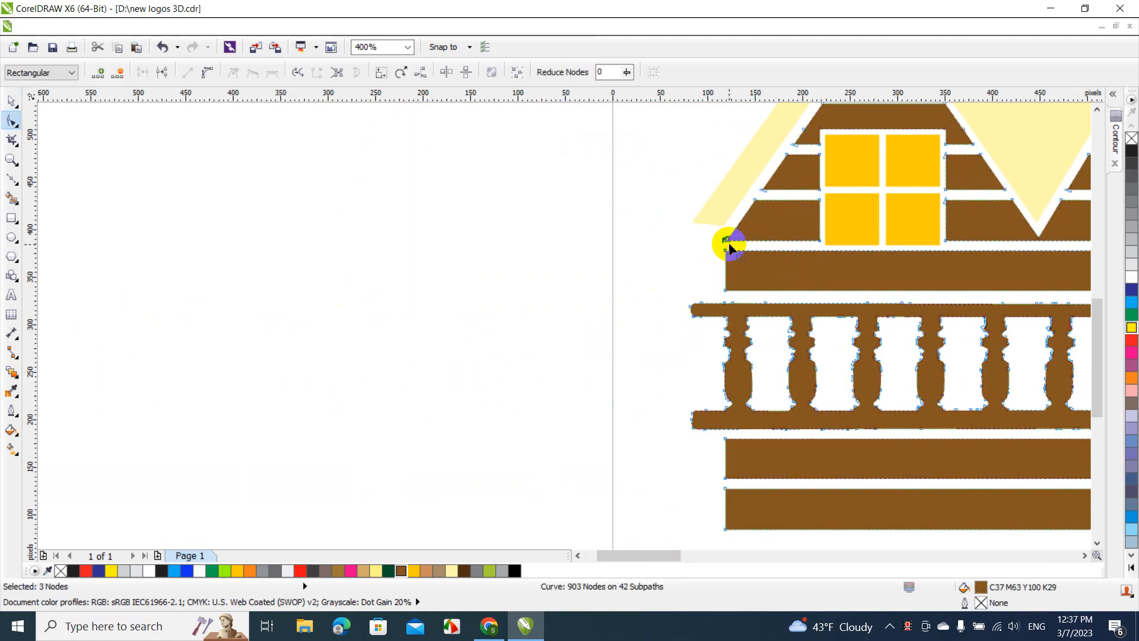
{"action": "key", "text": "Delete"}
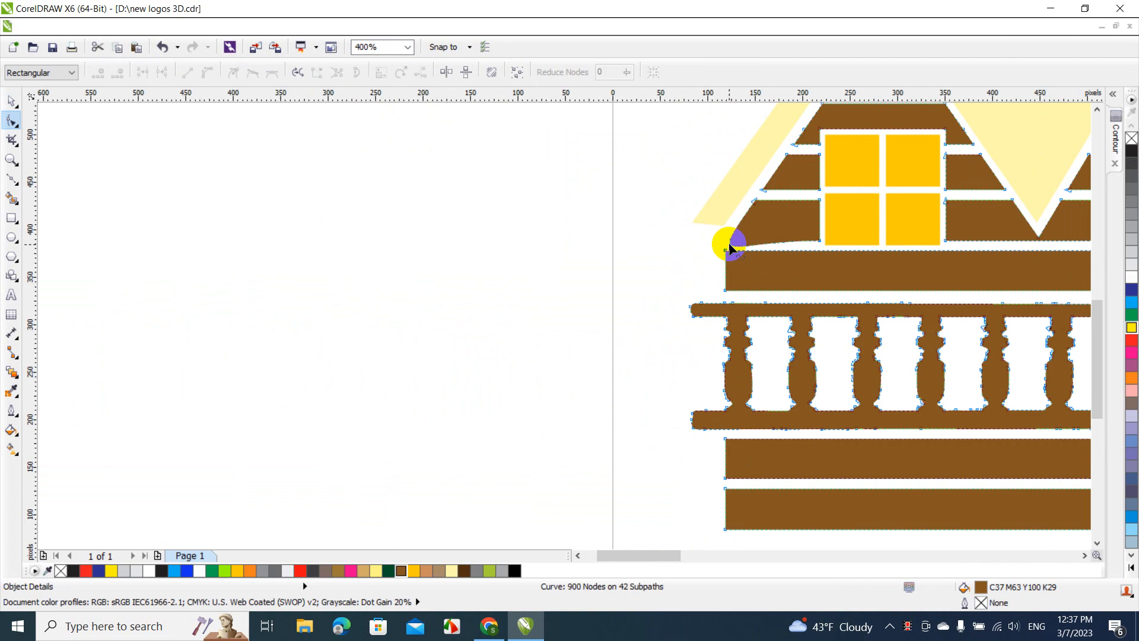
{"action": "key", "text": "ctrl+z"}
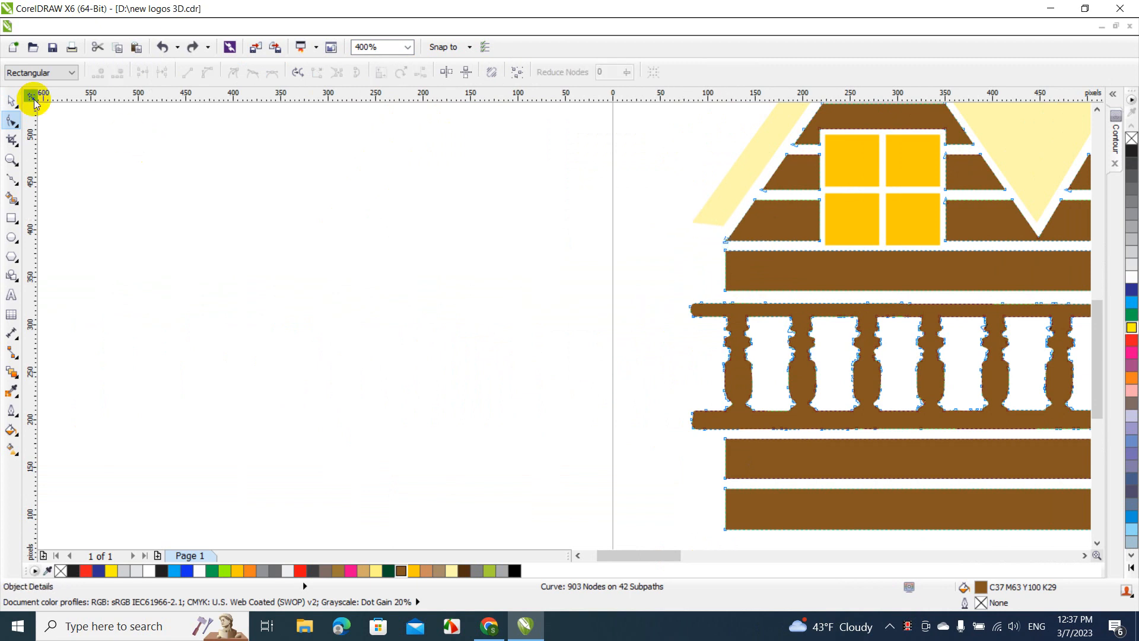
{"action": "left_click", "coordinate": [11, 100]}
{"action": "left_click", "coordinate": [330, 227]}
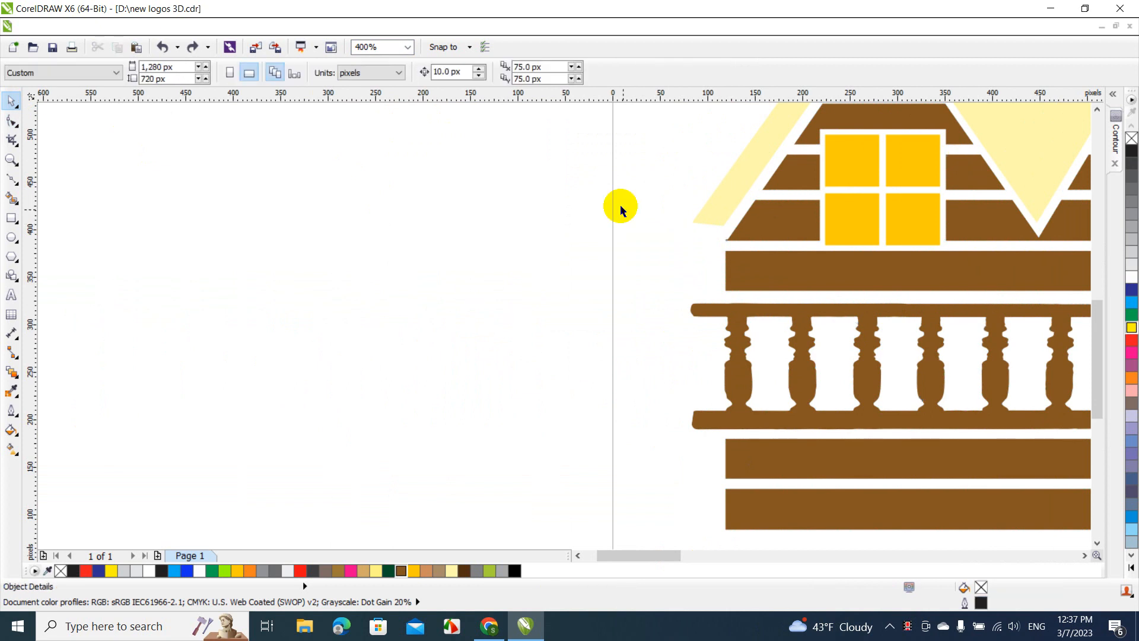
Delete the extra node at the lower outer corner of the left gable's bottom siding piece
{"action": "left_click", "coordinate": [408, 47]}
{"action": "left_click", "coordinate": [392, 168]}
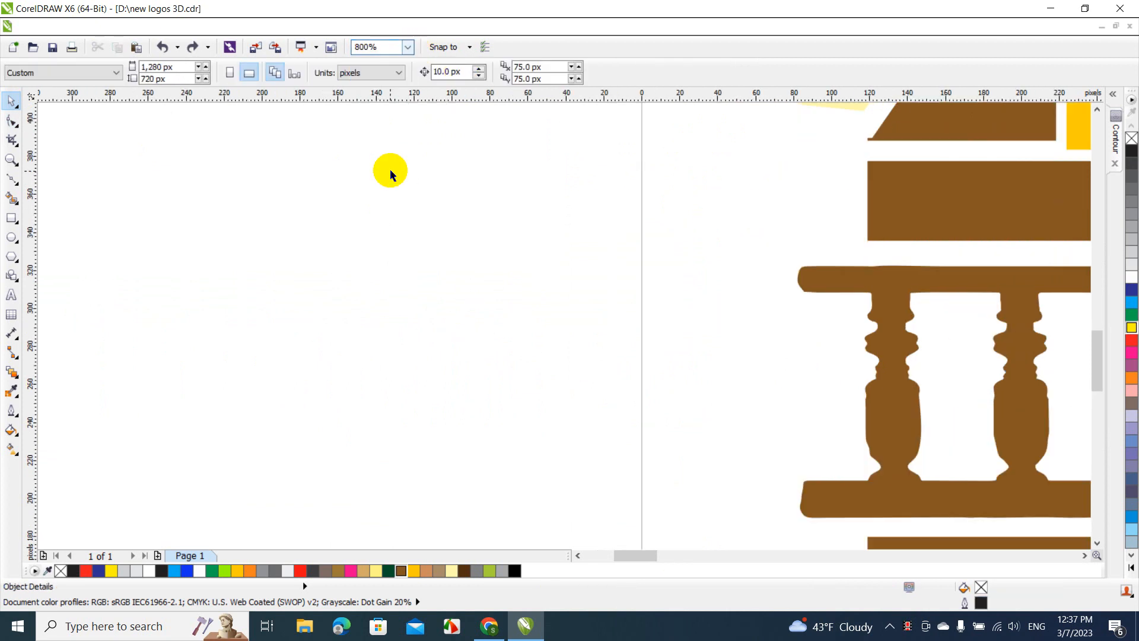
{"action": "double_click", "coordinate": [905, 143]}
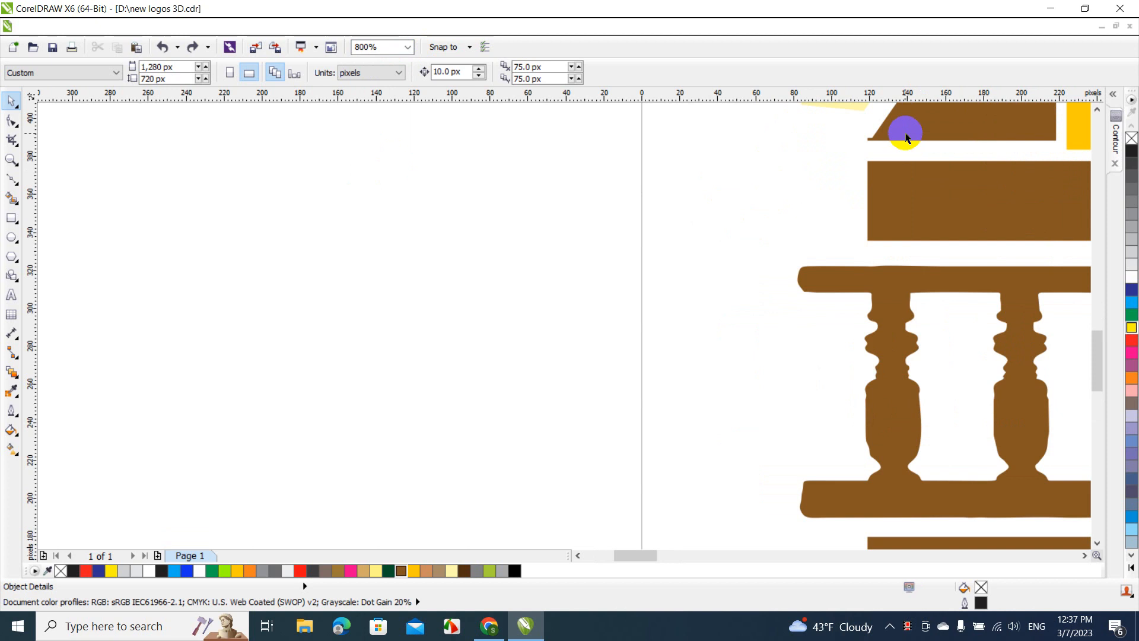
{"action": "left_click", "coordinate": [864, 140]}
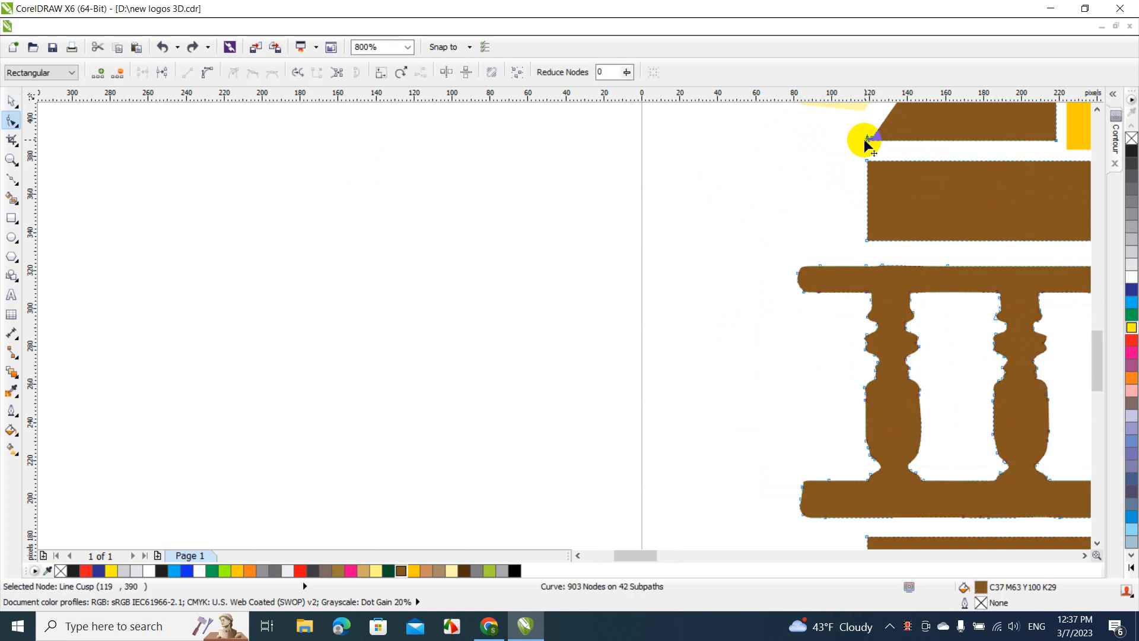
{"action": "key", "text": "Delete"}
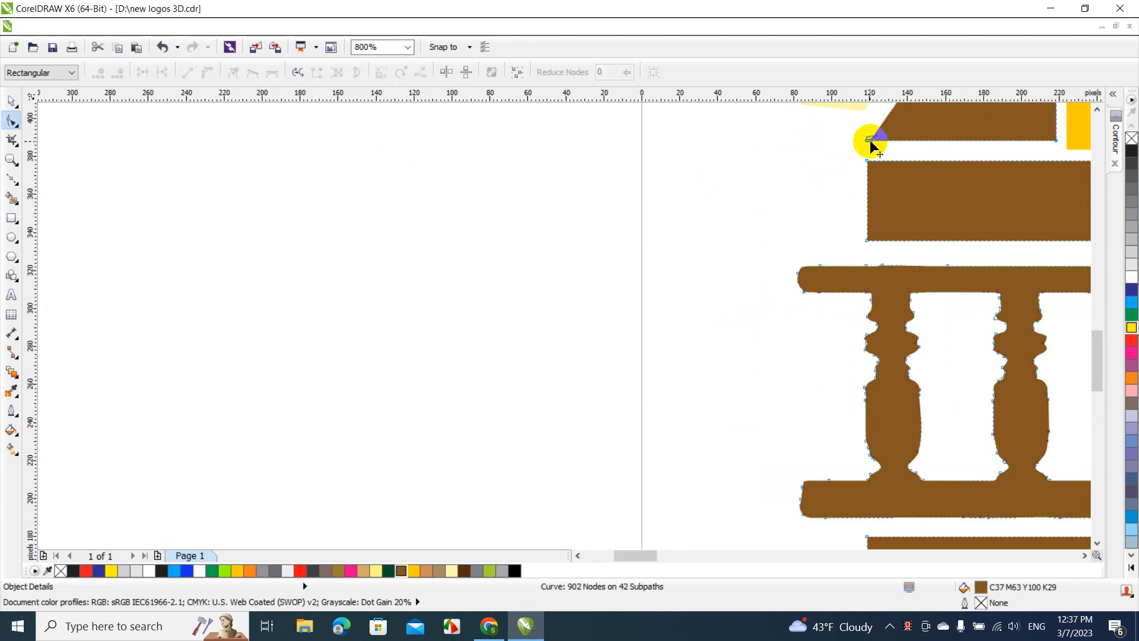
Convert the left end of the long board above the railing to a curve and bow it slightly outward
{"action": "left_click", "coordinate": [867, 209]}
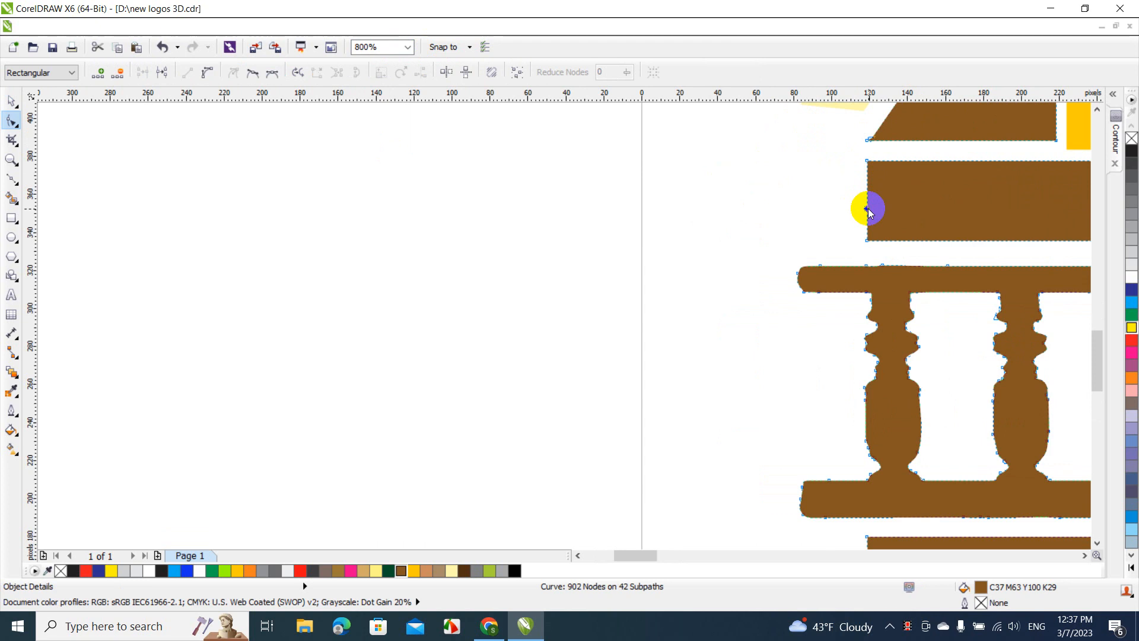
{"action": "right_click", "coordinate": [867, 209]}
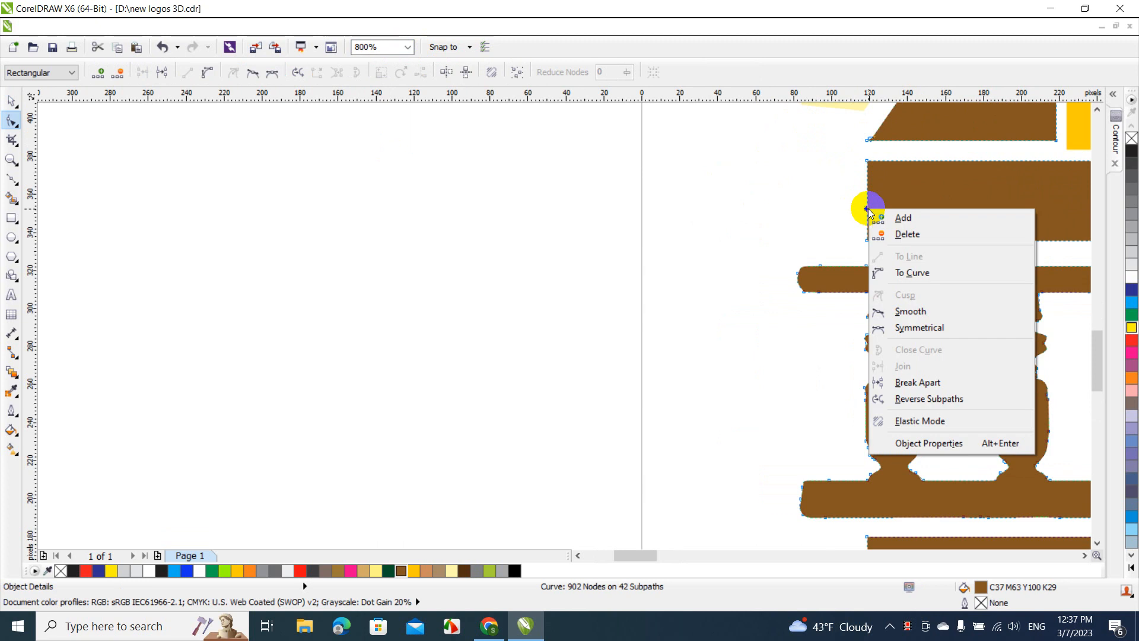
{"action": "left_click", "coordinate": [916, 272]}
{"action": "left_click_drag", "start_coordinate": [867, 200], "coordinate": [860, 202]}
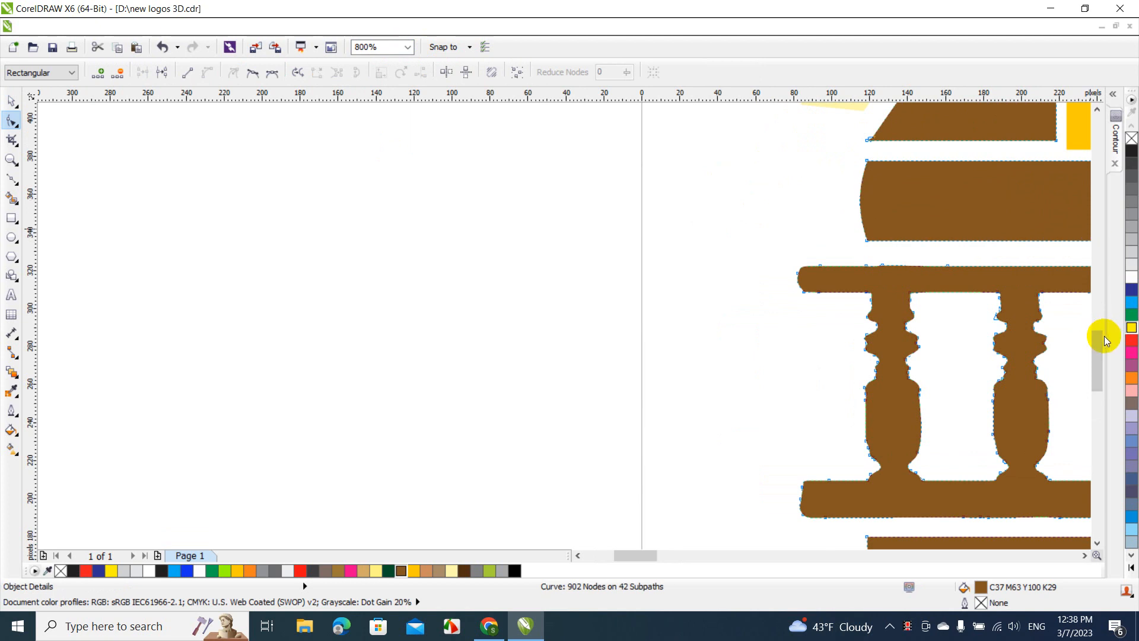
Convert the left ends of the two boards below the railing to curves and bow them slightly outward
{"action": "left_click", "coordinate": [1098, 403]}
{"action": "left_click", "coordinate": [869, 306]}
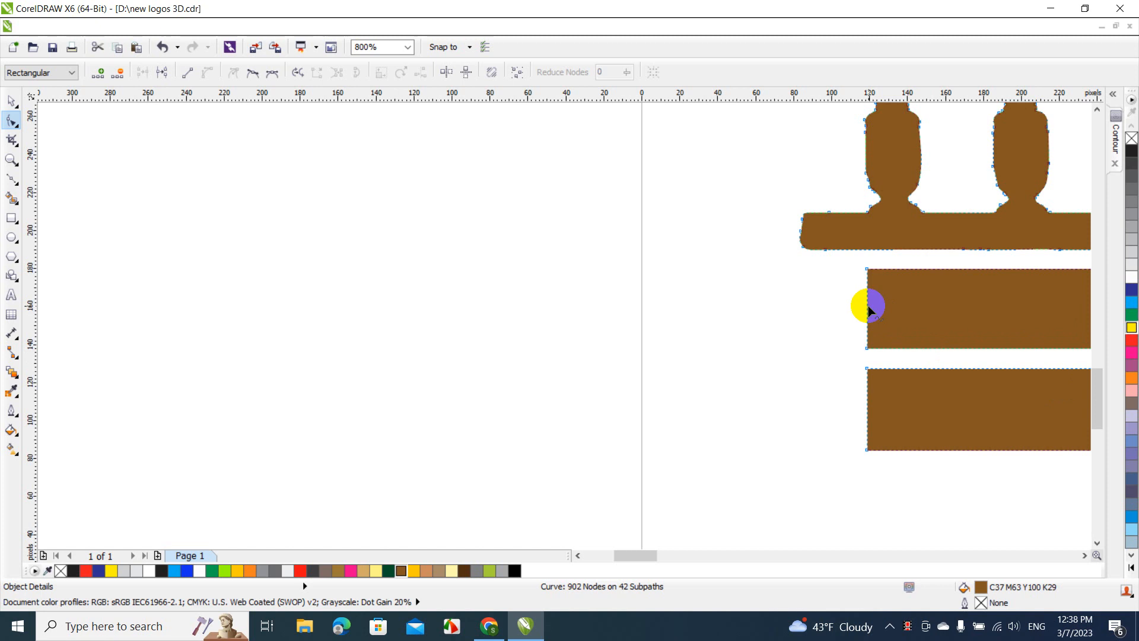
{"action": "right_click", "coordinate": [868, 306]}
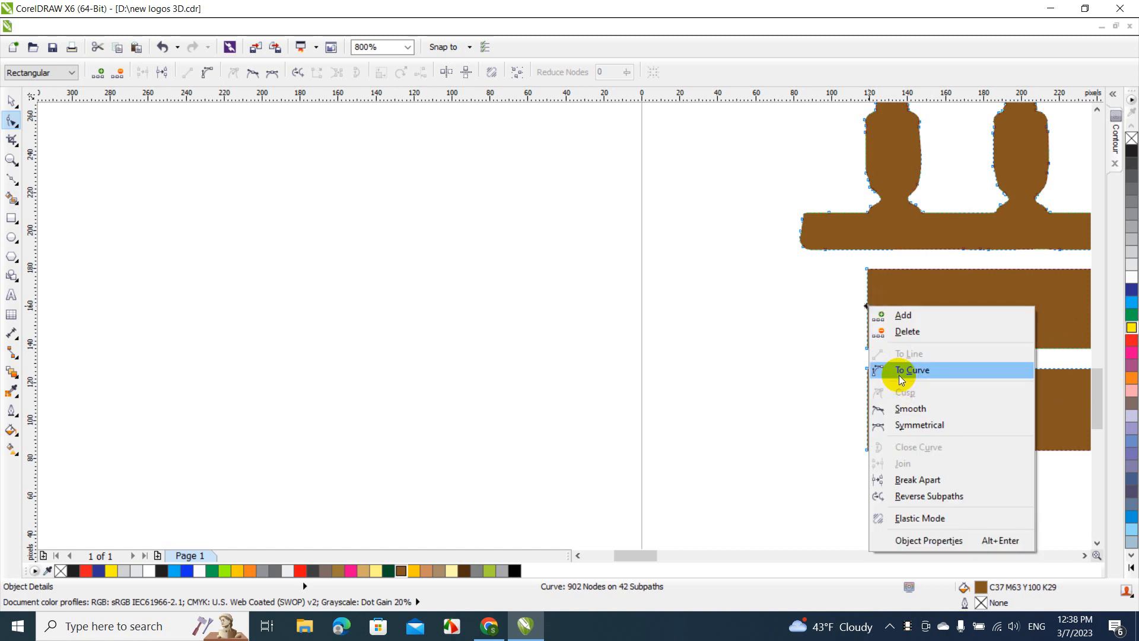
{"action": "left_click", "coordinate": [898, 372]}
{"action": "left_click", "coordinate": [867, 306]}
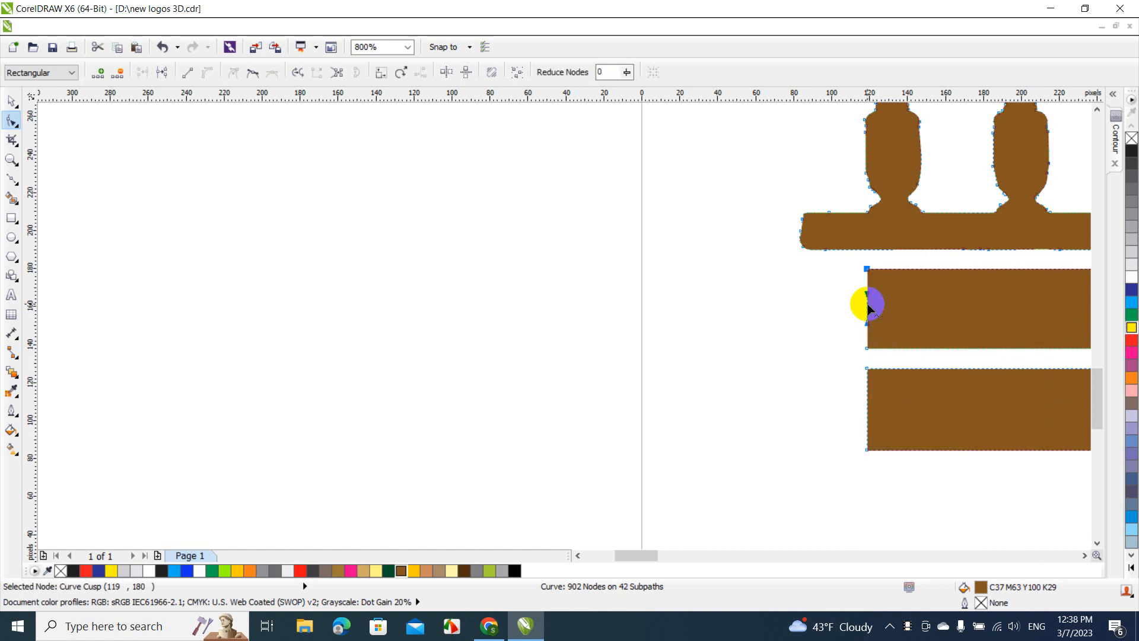
{"action": "left_click_drag", "start_coordinate": [868, 306], "coordinate": [857, 301]}
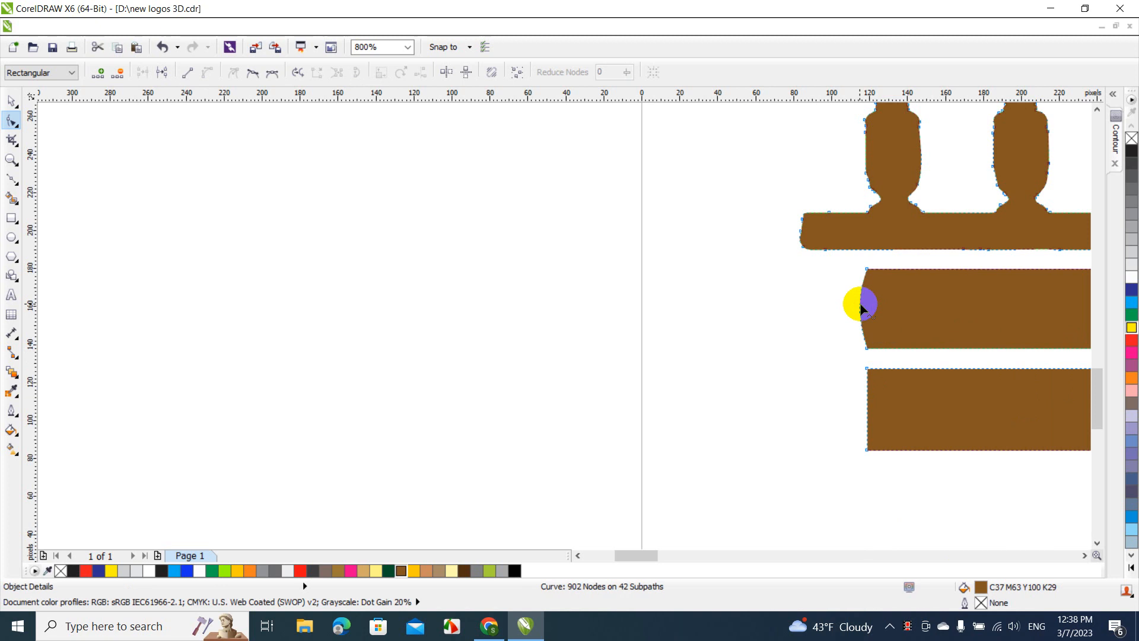
{"action": "right_click", "coordinate": [869, 416]}
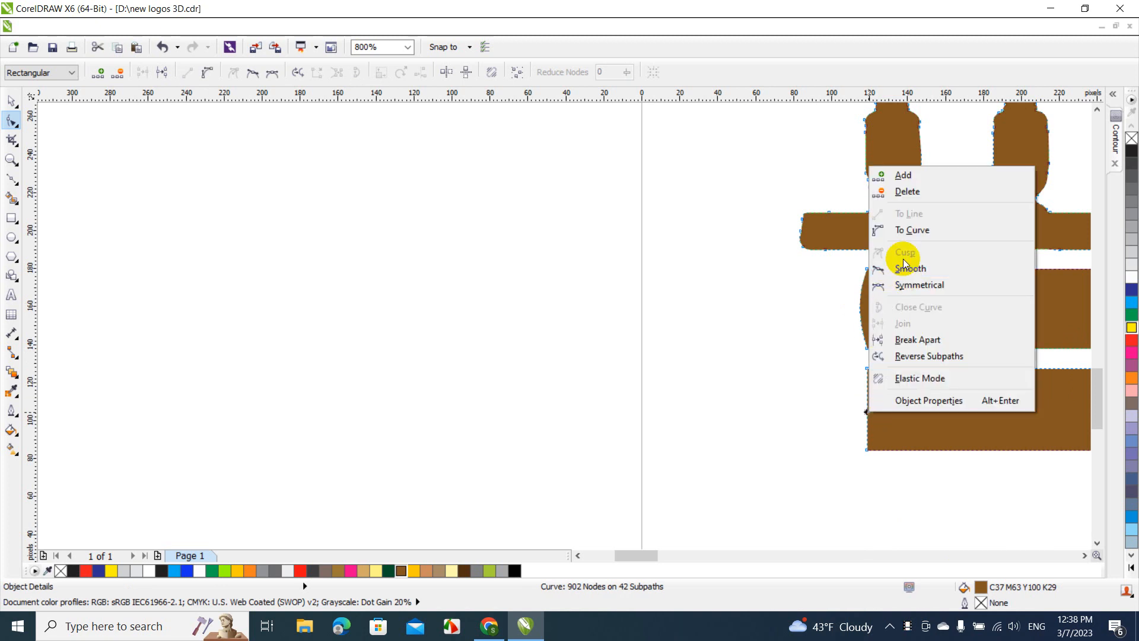
{"action": "left_click", "coordinate": [911, 231]}
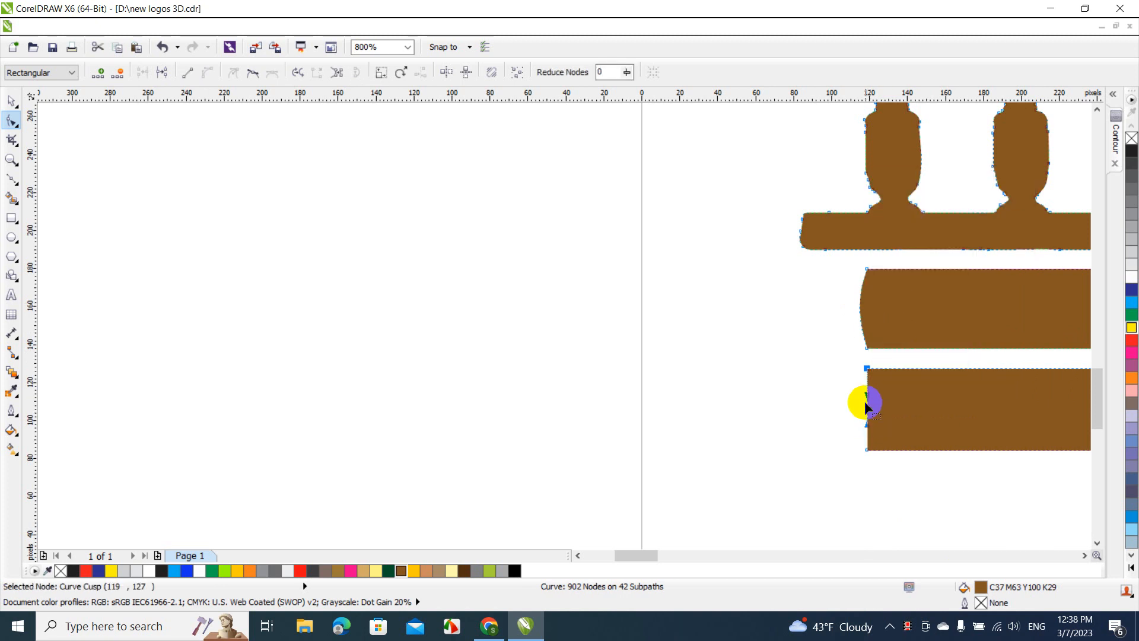
{"action": "left_click_drag", "start_coordinate": [867, 409], "coordinate": [862, 408]}
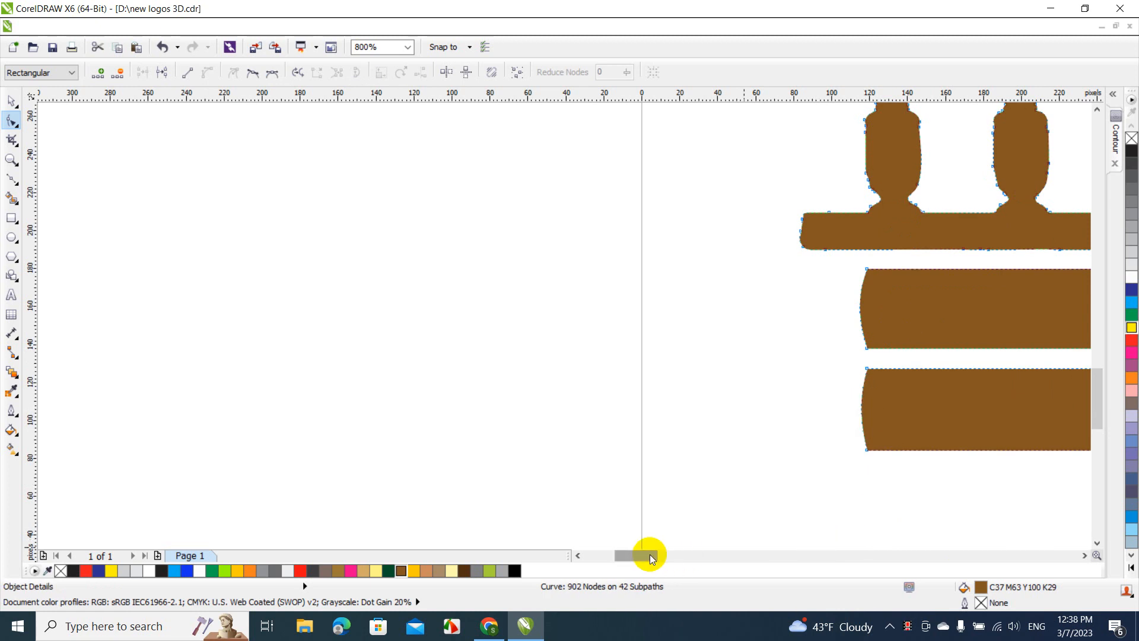
Convert the right ends of the two boards below the railing to curves and bow them slightly outward
{"action": "left_click_drag", "start_coordinate": [649, 555], "coordinate": [740, 561]}
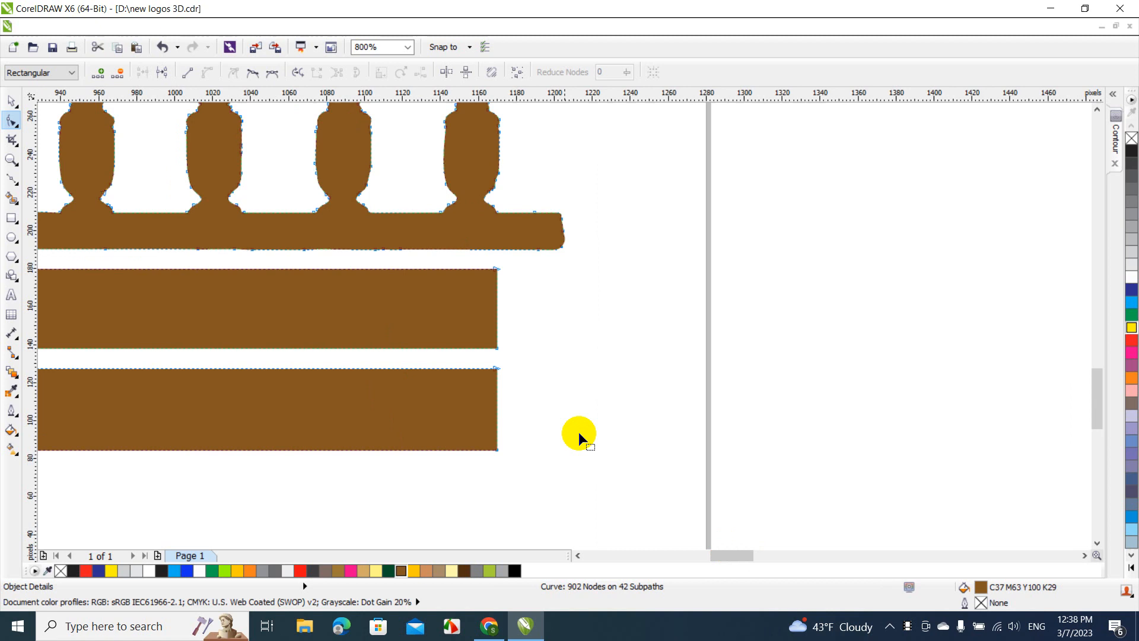
{"action": "right_click", "coordinate": [497, 305]}
{"action": "left_click", "coordinate": [524, 369]}
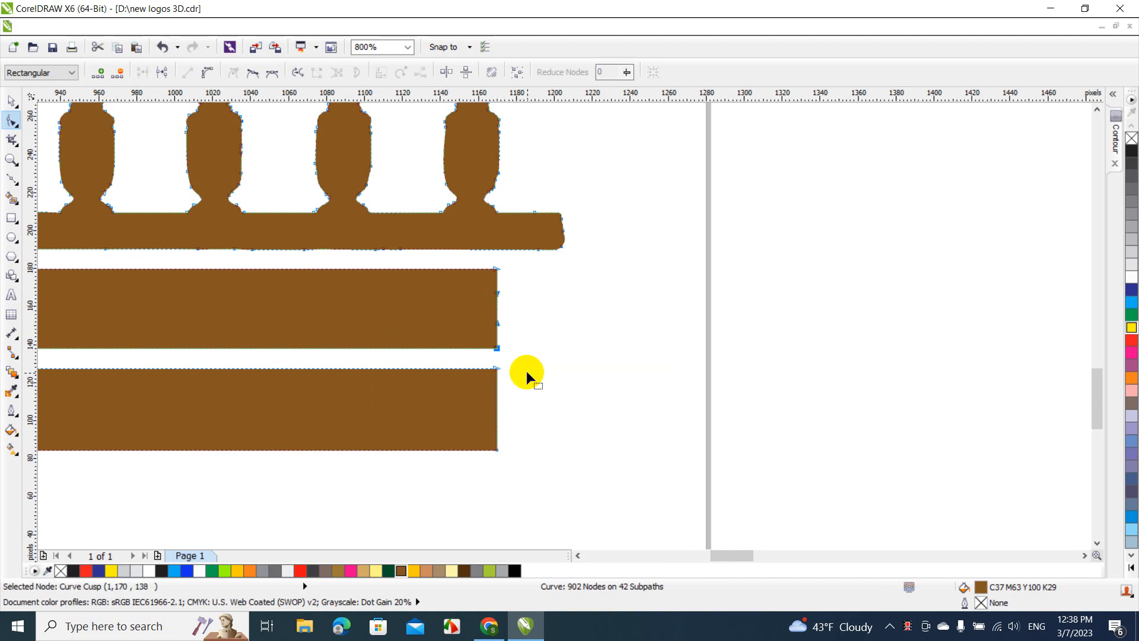
{"action": "left_click", "coordinate": [498, 304]}
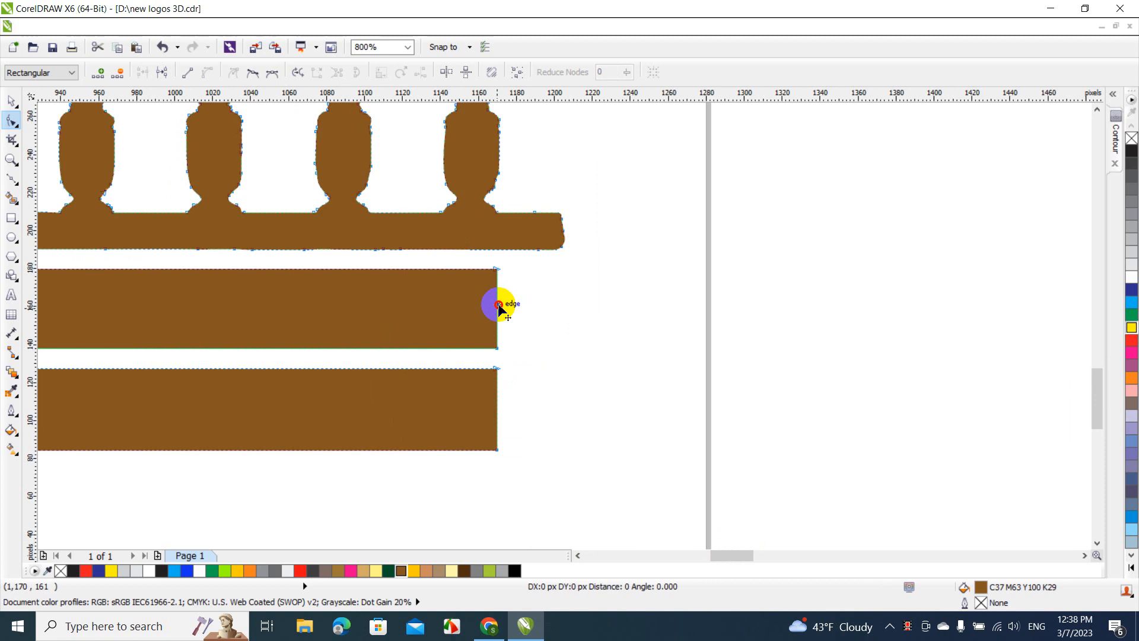
{"action": "left_click_drag", "start_coordinate": [498, 304], "coordinate": [504, 309]}
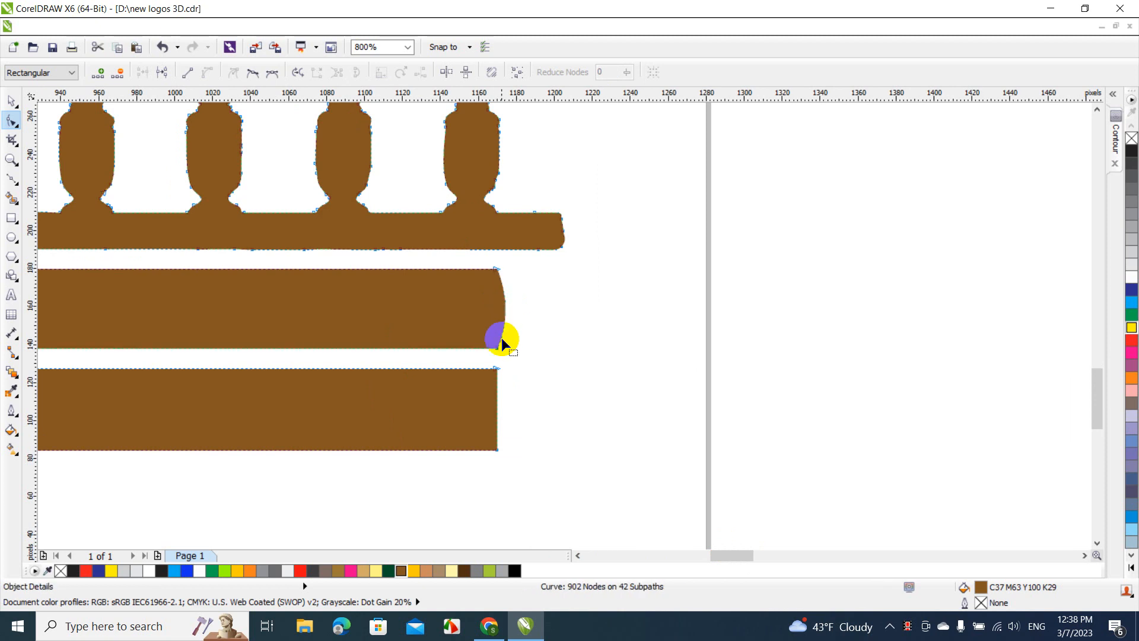
{"action": "right_click", "coordinate": [497, 409]}
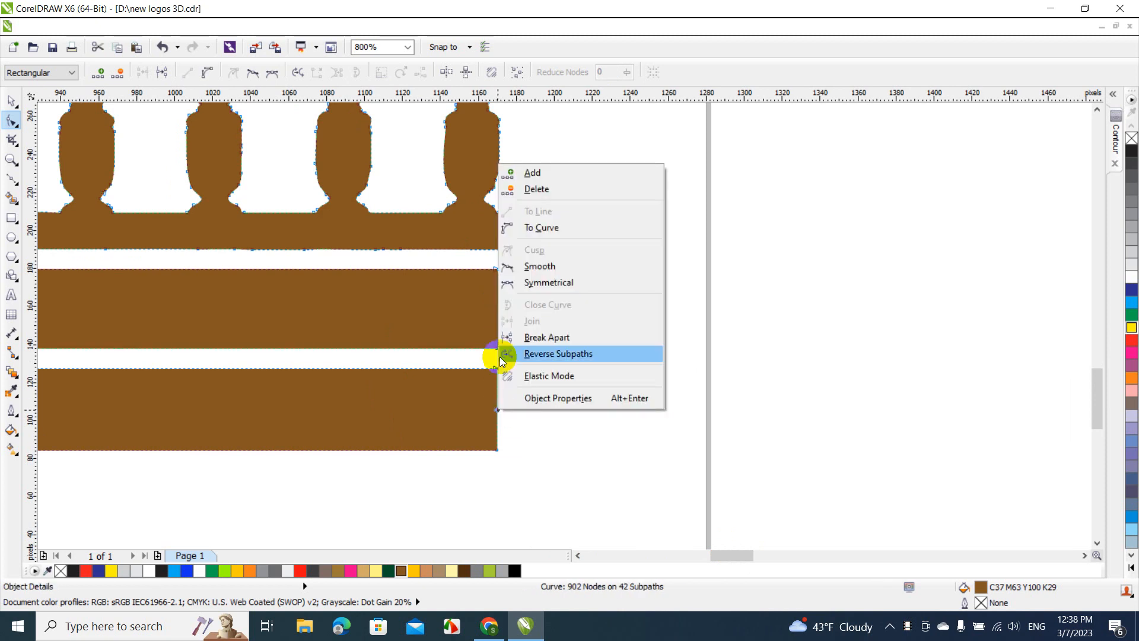
{"action": "left_click", "coordinate": [534, 227]}
{"action": "left_click", "coordinate": [493, 409]}
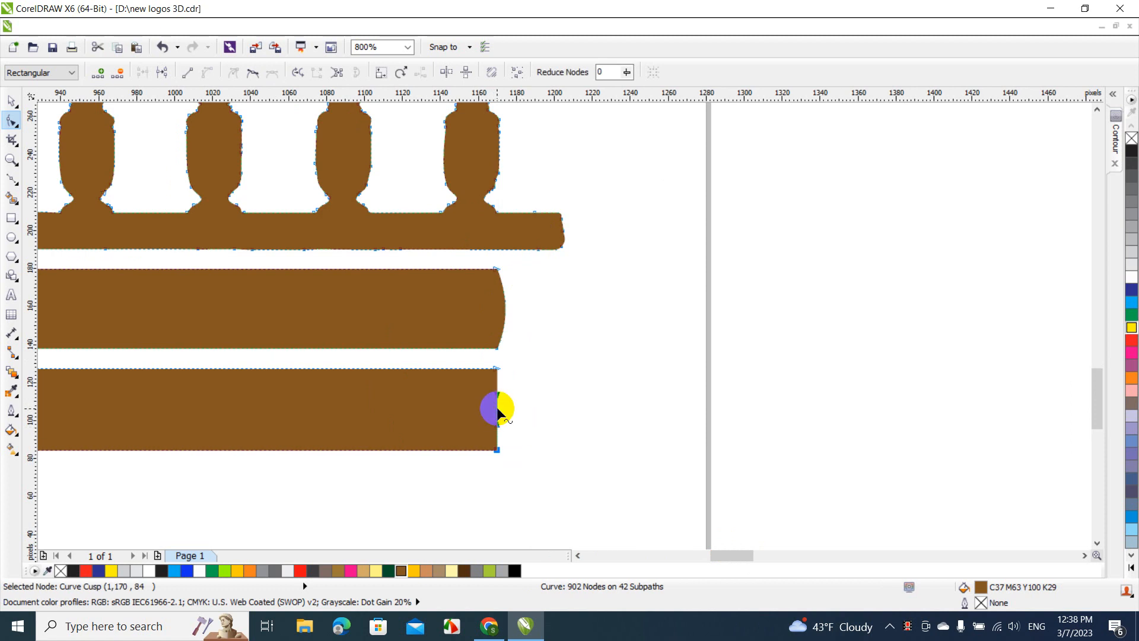
{"action": "left_click_drag", "start_coordinate": [497, 411], "coordinate": [506, 415]}
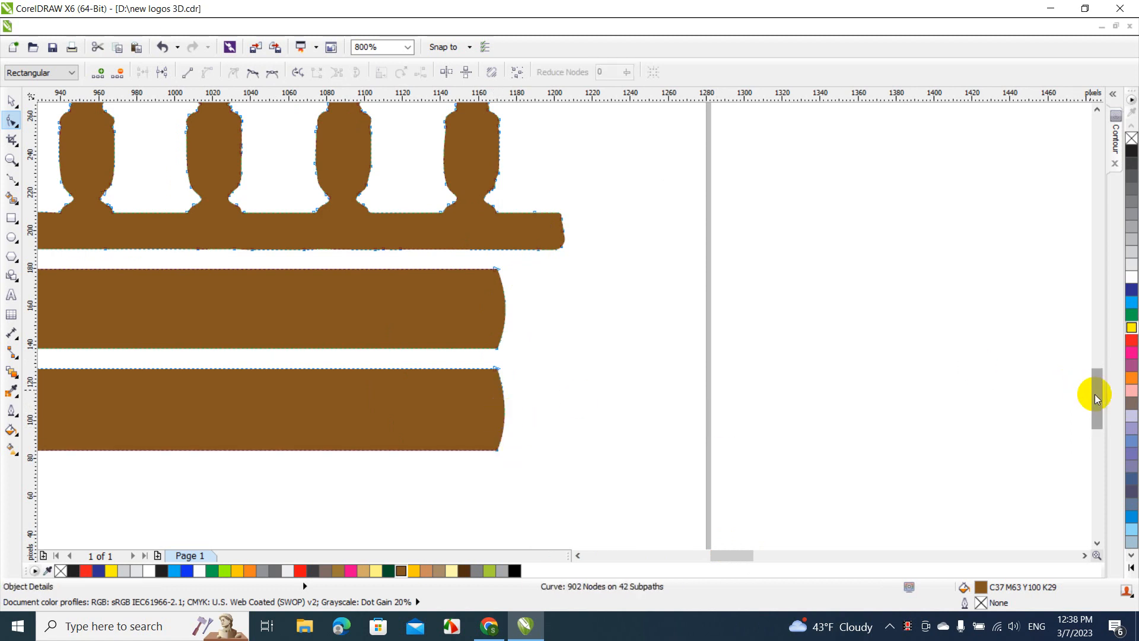
Bow the right end of the board above the railing outward as a curve and delete the extra node at the right gable's lower outer corner
{"action": "left_click_drag", "start_coordinate": [1096, 397], "coordinate": [1095, 333]}
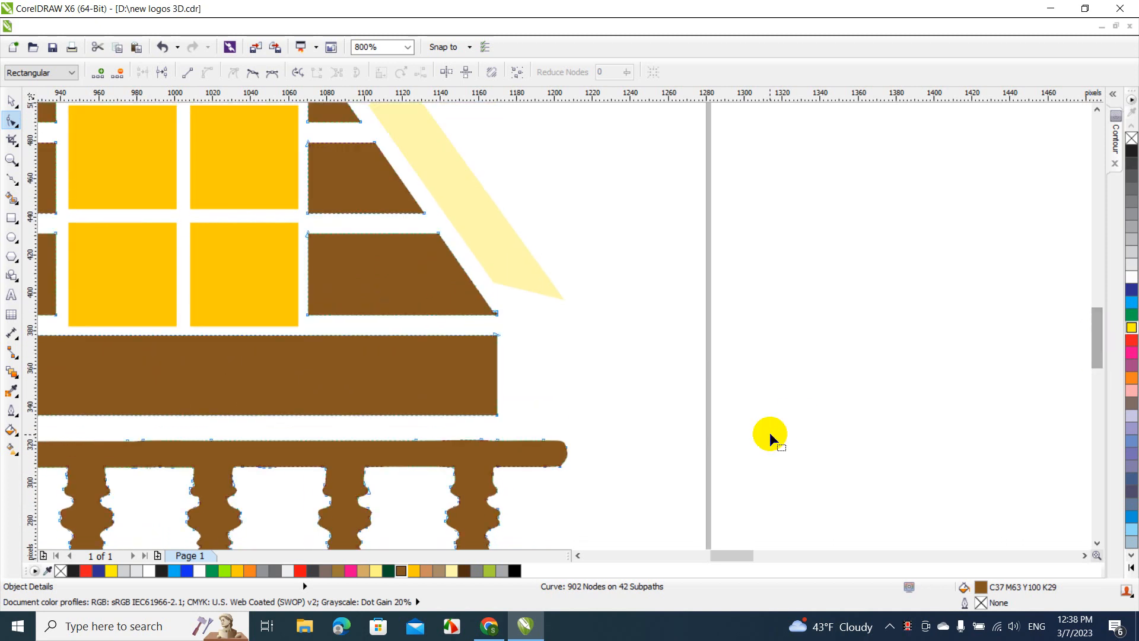
{"action": "right_click", "coordinate": [497, 375]}
{"action": "left_click", "coordinate": [535, 190]}
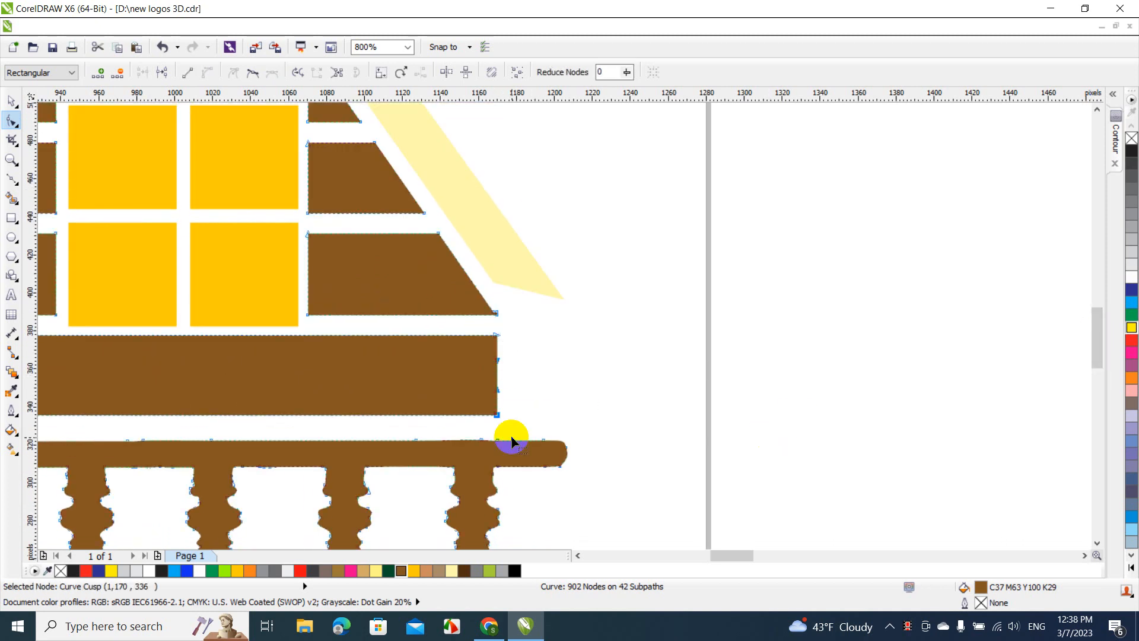
{"action": "left_click_drag", "start_coordinate": [497, 377], "coordinate": [508, 368]}
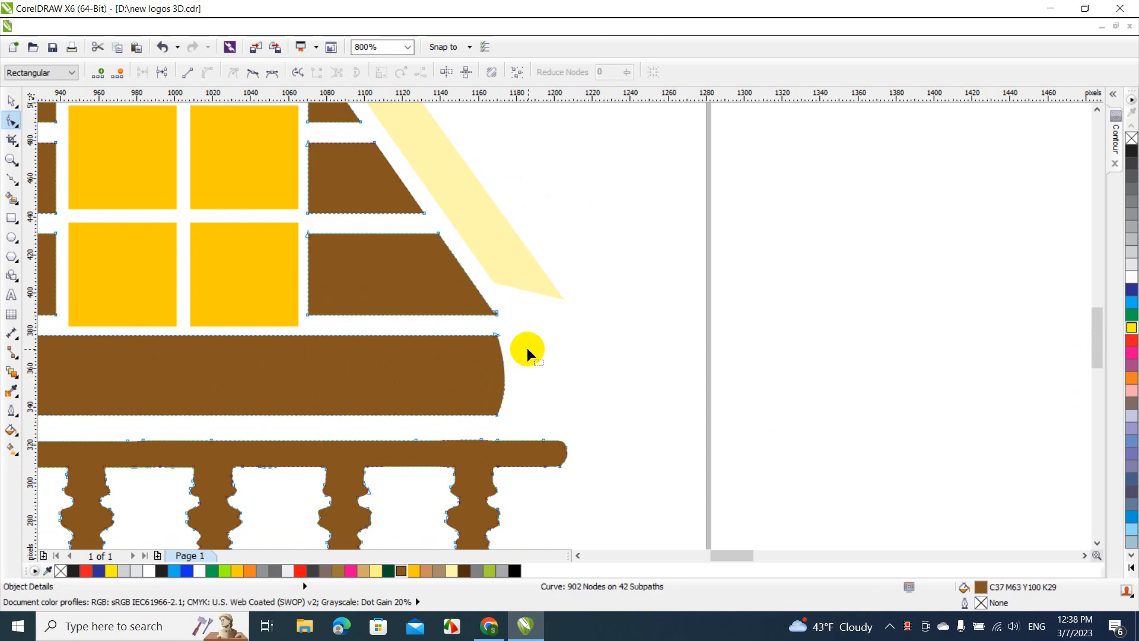
{"action": "left_click", "coordinate": [497, 312]}
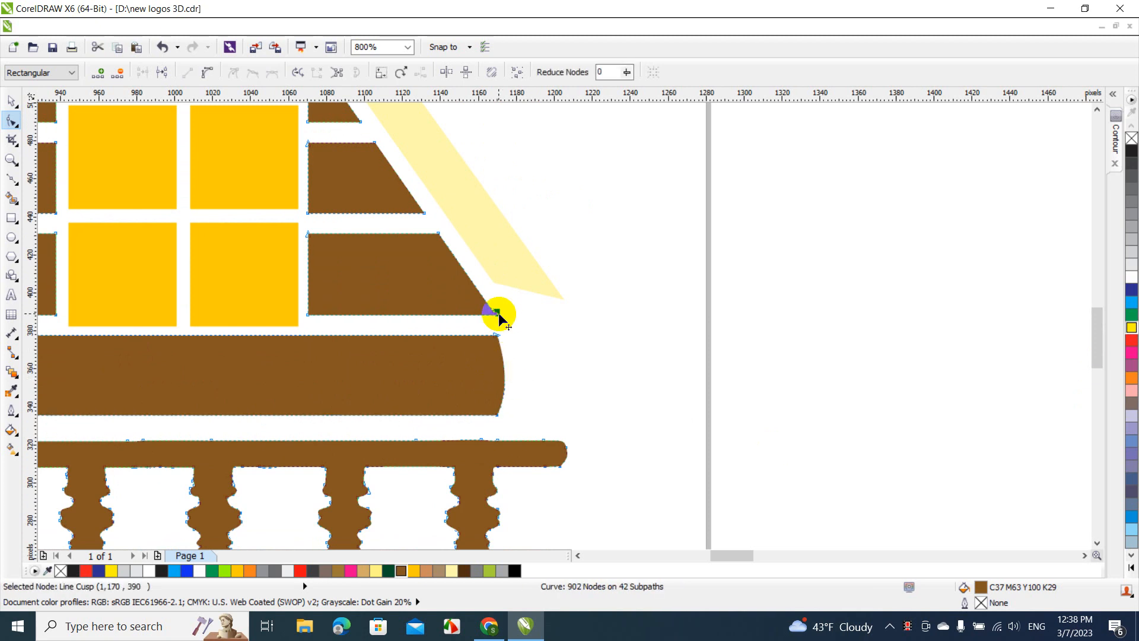
{"action": "key", "text": "Delete"}
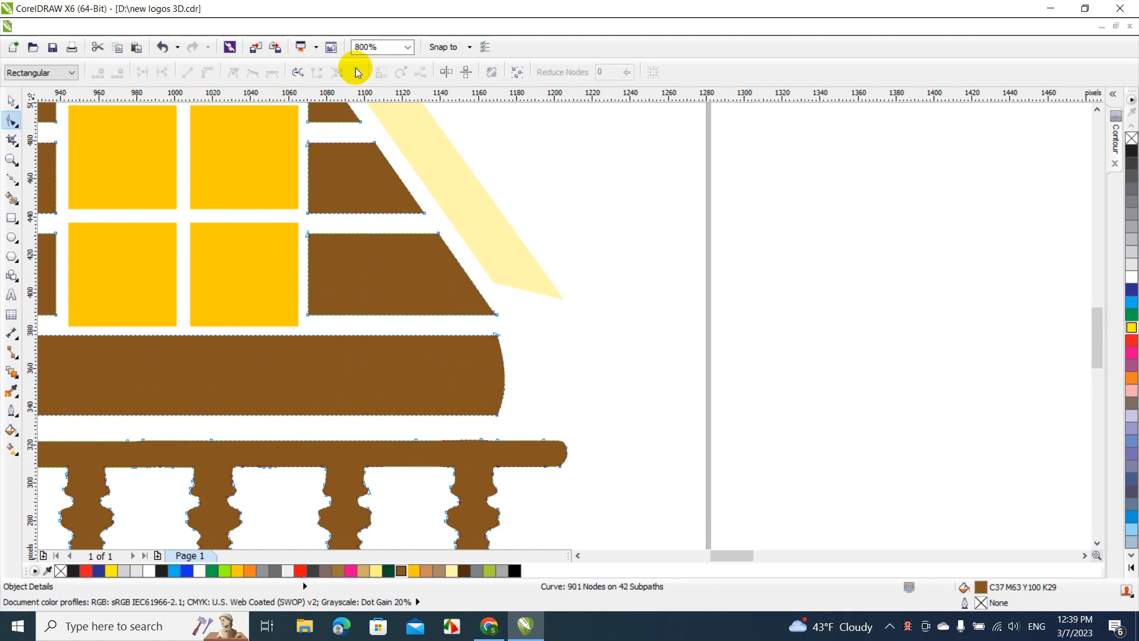
Select the whole cabin drawing, move it off the page into the empty space to its right, and deselect it
{"action": "left_click", "coordinate": [405, 47]}
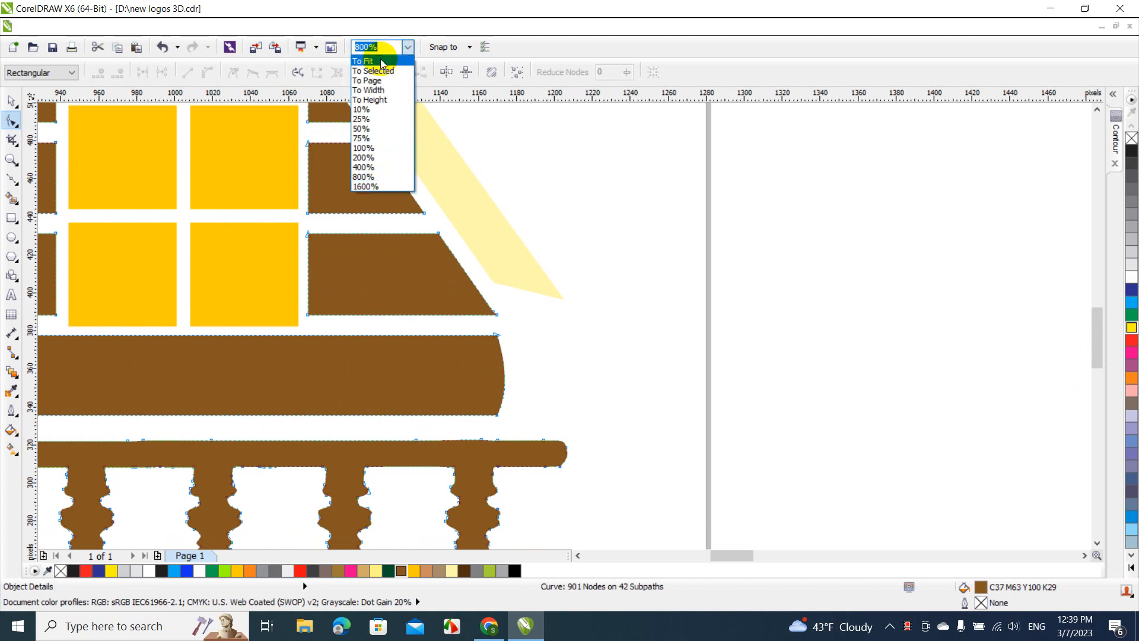
{"action": "left_click", "coordinate": [363, 61]}
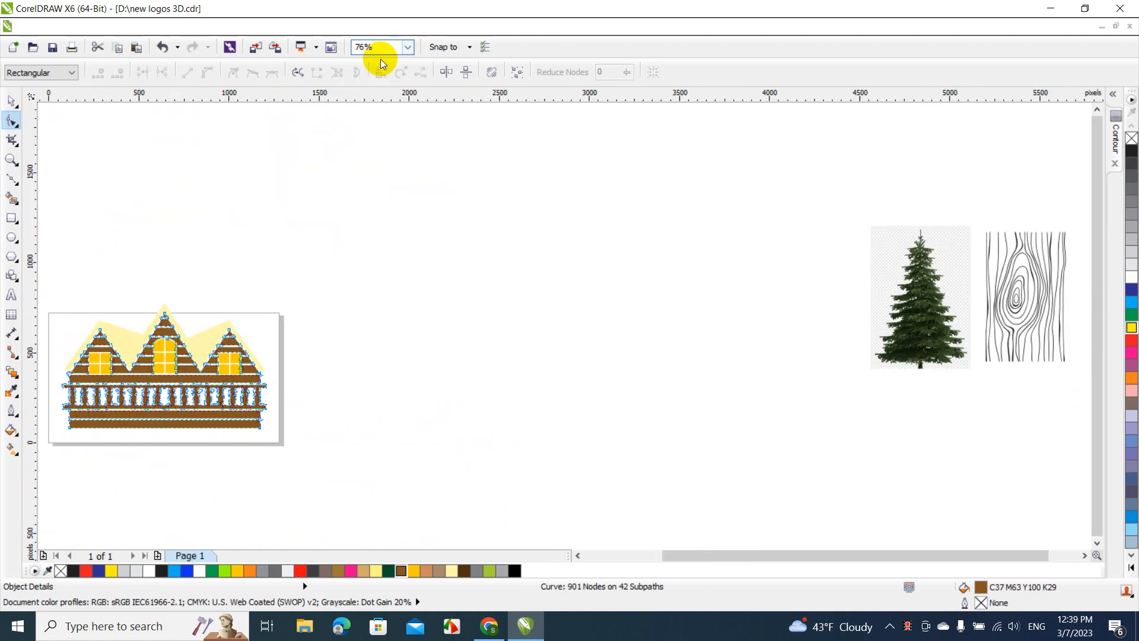
{"action": "left_click", "coordinate": [12, 101]}
{"action": "left_click", "coordinate": [194, 199]}
{"action": "left_click_drag", "start_coordinate": [330, 255], "coordinate": [51, 445]}
{"action": "left_click_drag", "start_coordinate": [128, 394], "coordinate": [440, 344]}
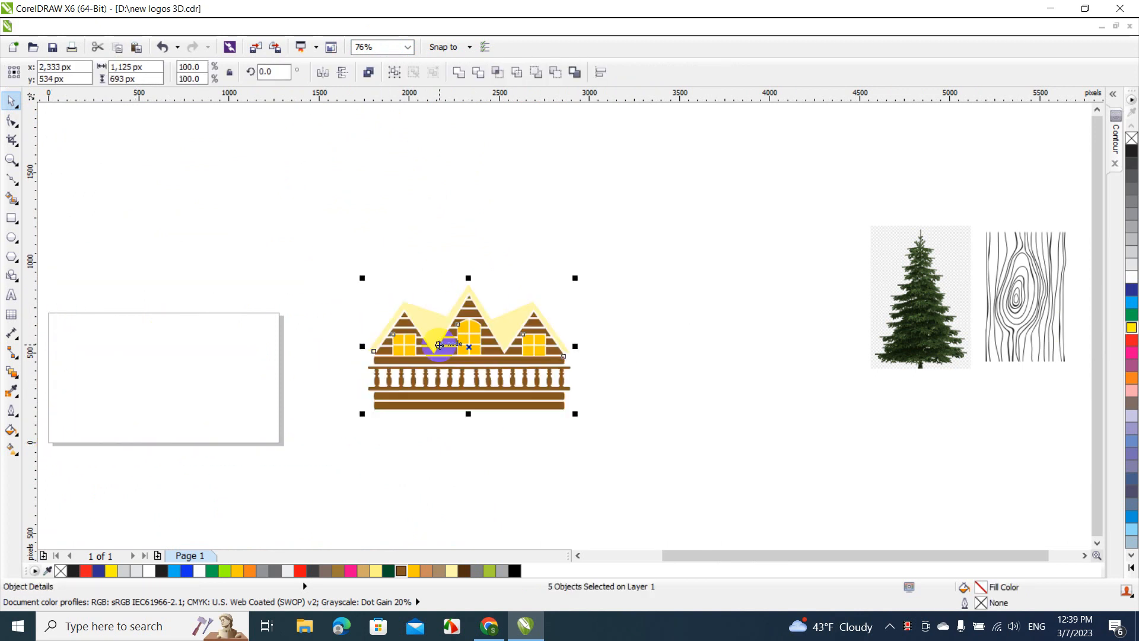
{"action": "left_click", "coordinate": [716, 326]}
Move the pine tree image closer to the cabin and convert it to a 1-bit black-and-white bitmap using the Line Art method
{"action": "left_click", "coordinate": [919, 284]}
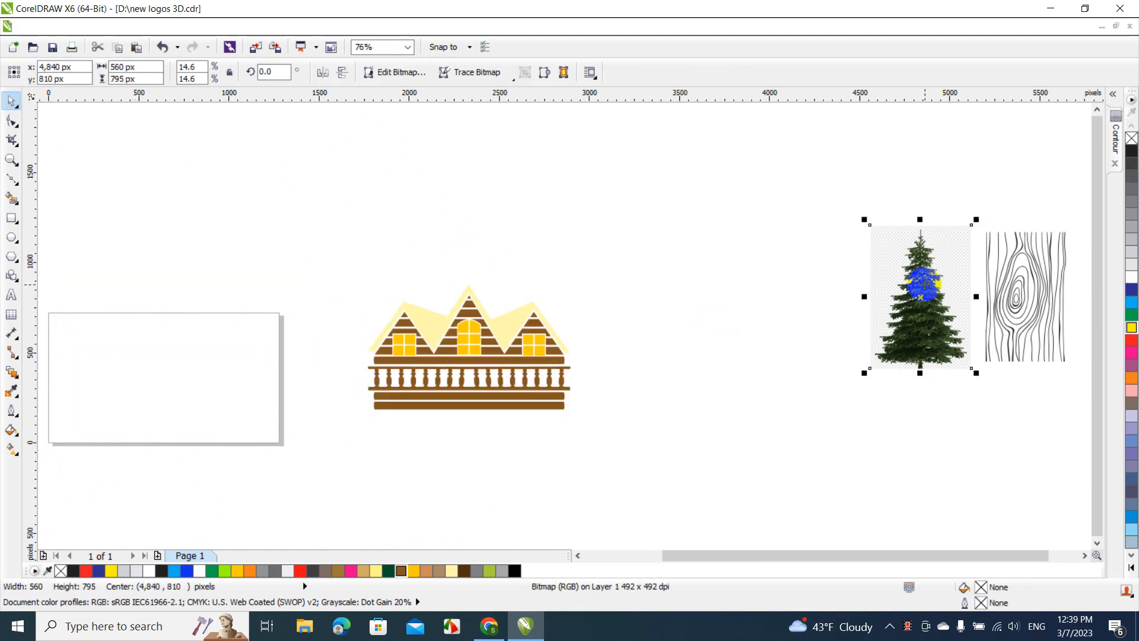
{"action": "left_click_drag", "start_coordinate": [920, 285], "coordinate": [706, 258]}
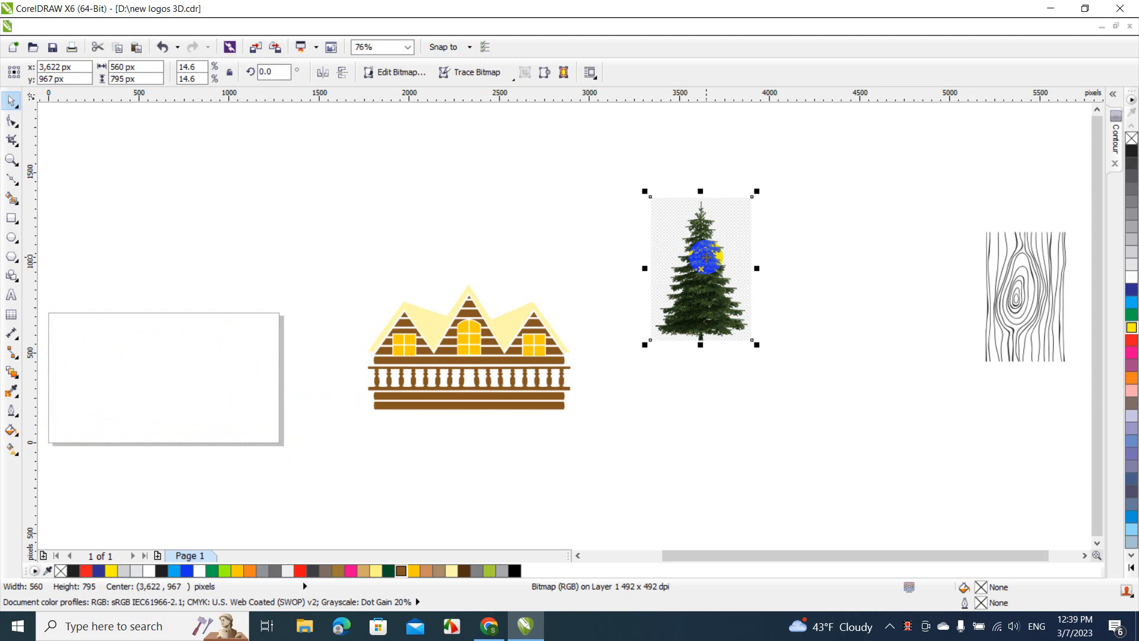
{"action": "left_click", "coordinate": [276, 27]}
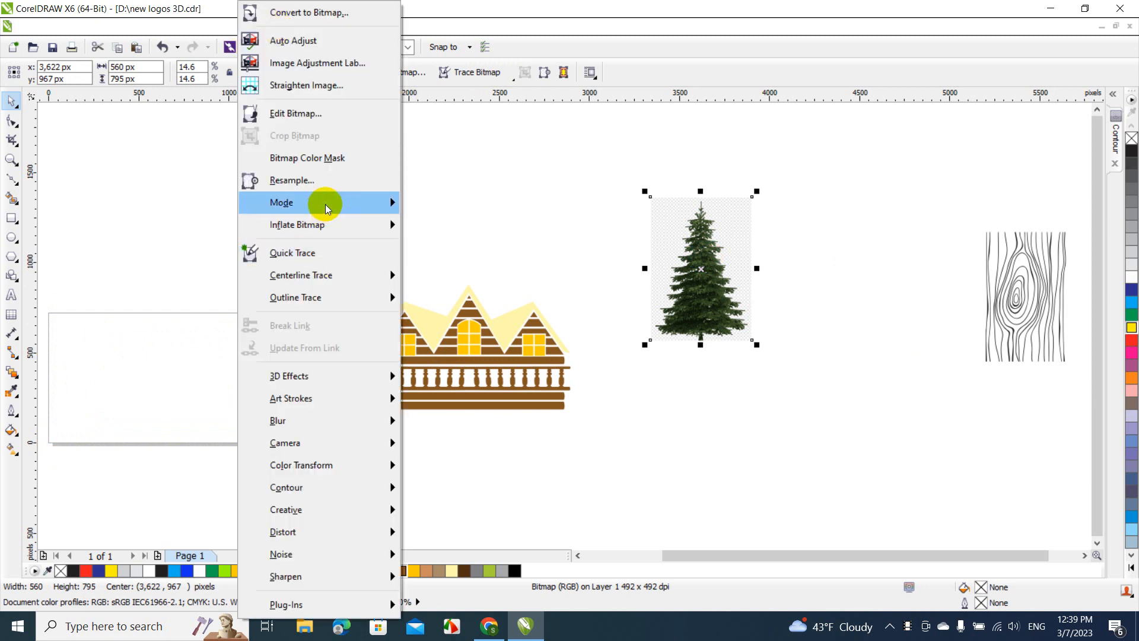
{"action": "mouse_move", "coordinate": [325, 204]}
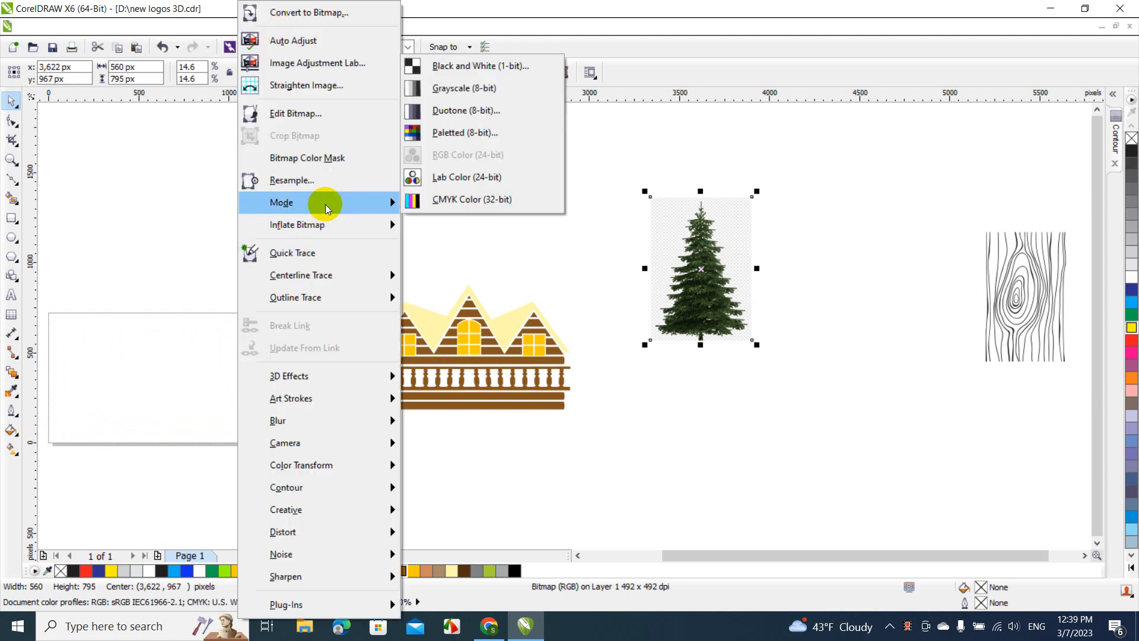
{"action": "left_click", "coordinate": [478, 66]}
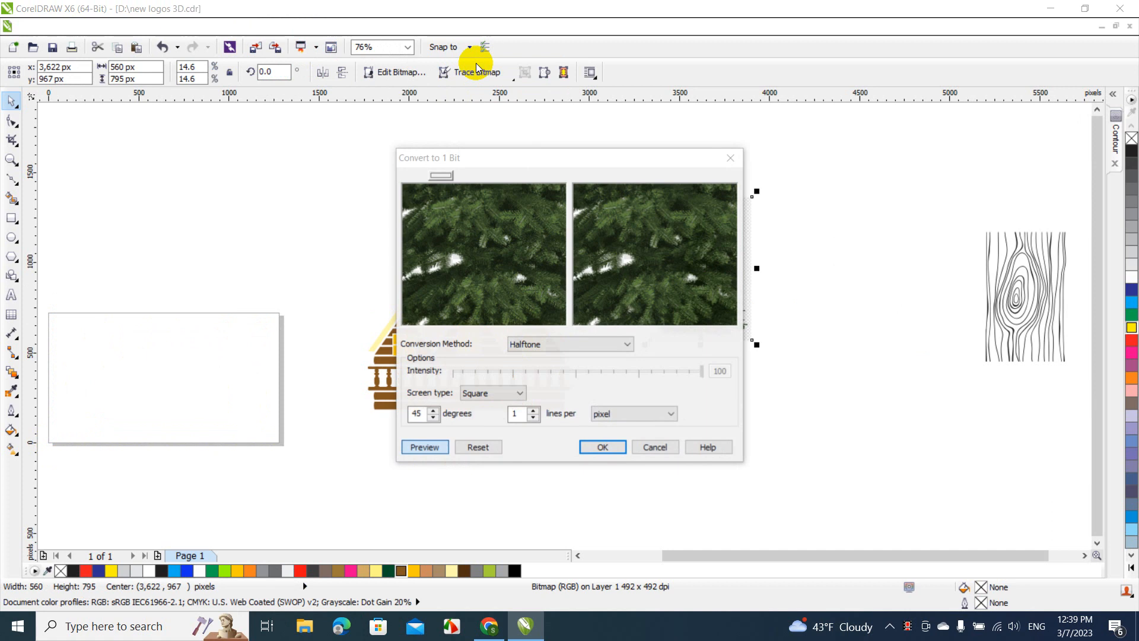
{"action": "left_click", "coordinate": [553, 344]}
{"action": "left_click", "coordinate": [550, 356]}
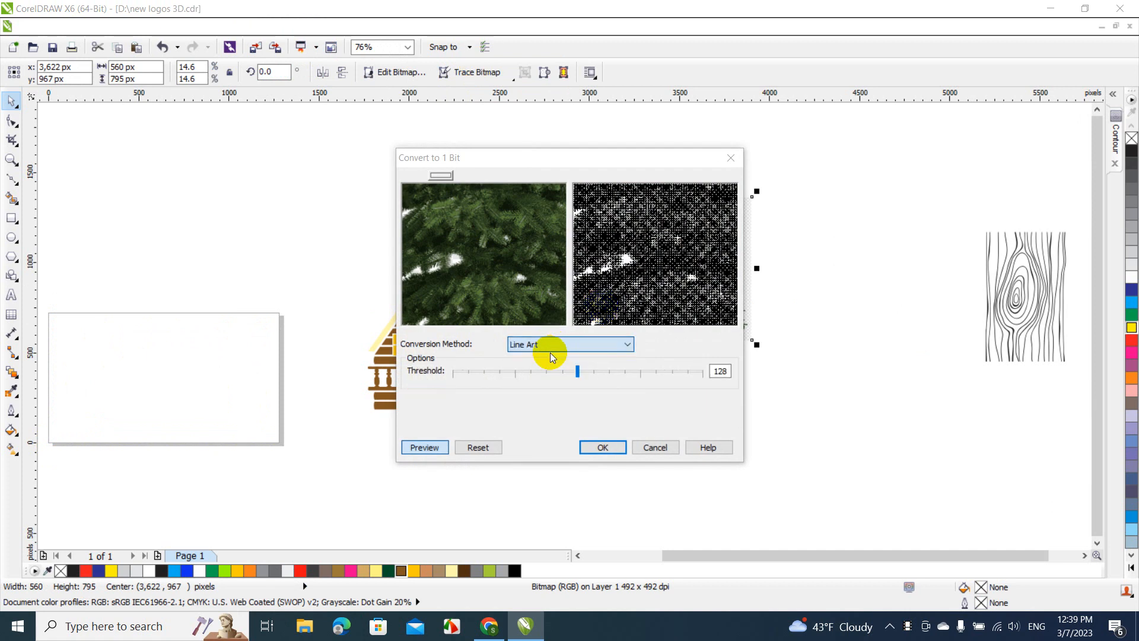
{"action": "left_click", "coordinate": [603, 446]}
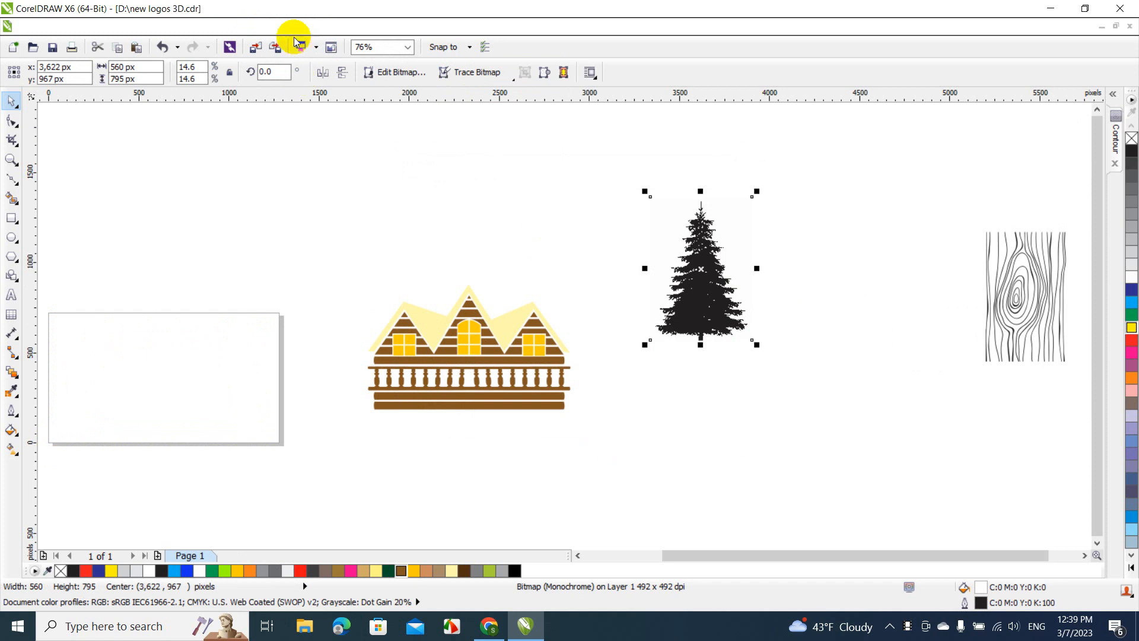
Outline-trace the black-and-white tree as Clipart, move the traced vector tree off the bitmap, and delete the bitmap
{"action": "left_click", "coordinate": [264, 30]}
{"action": "mouse_move", "coordinate": [336, 295]}
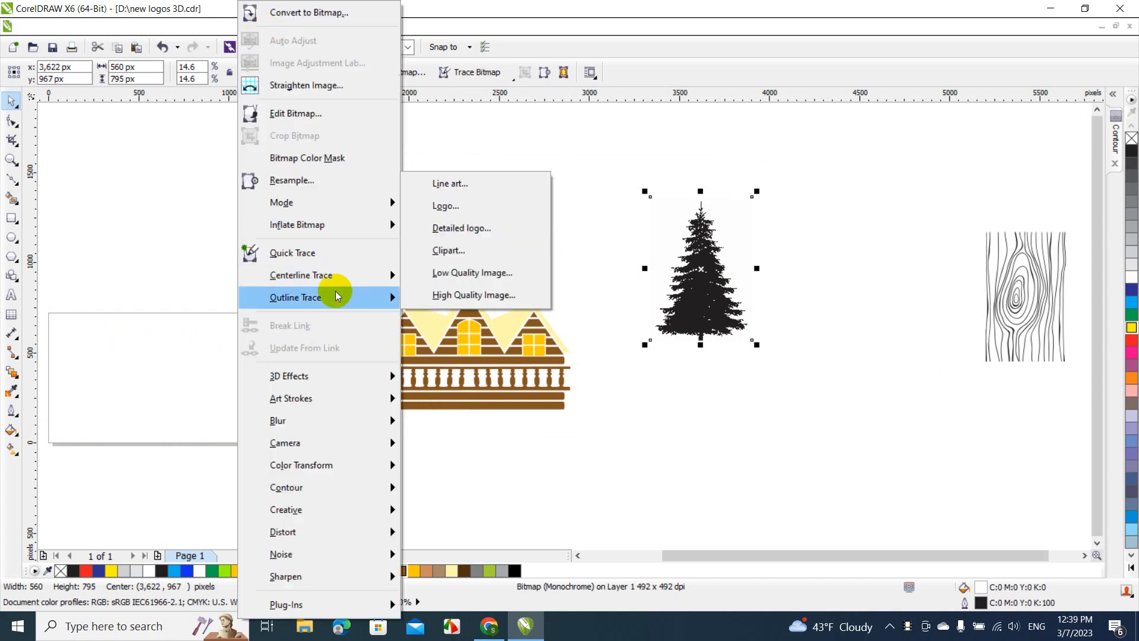
{"action": "left_click", "coordinate": [442, 249]}
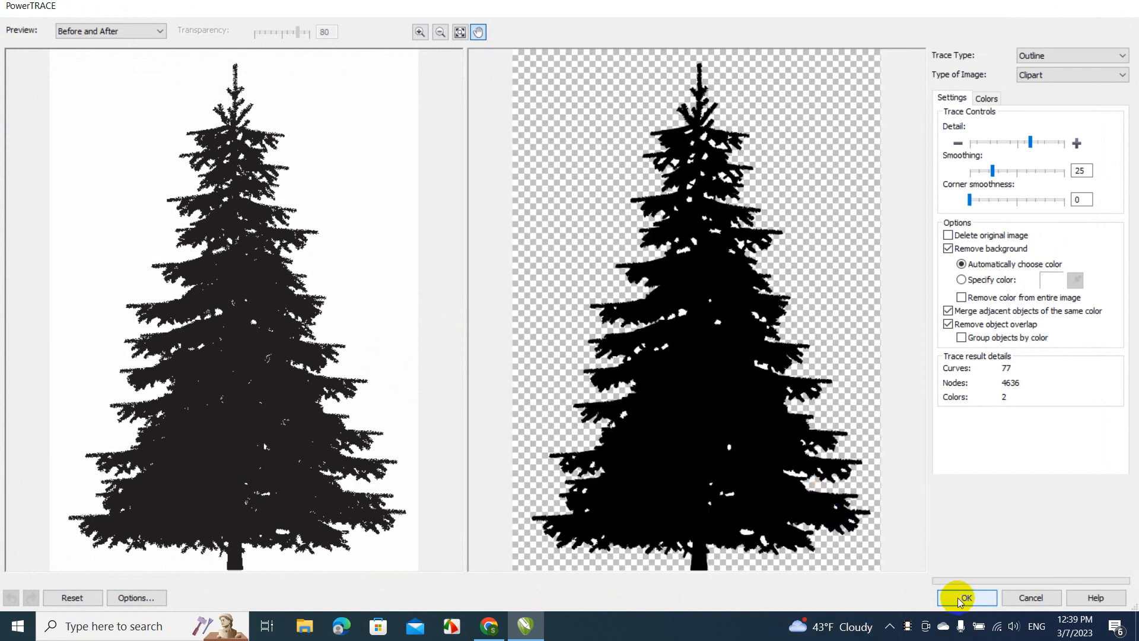
{"action": "left_click", "coordinate": [957, 596]}
{"action": "left_click_drag", "start_coordinate": [718, 301], "coordinate": [820, 332]}
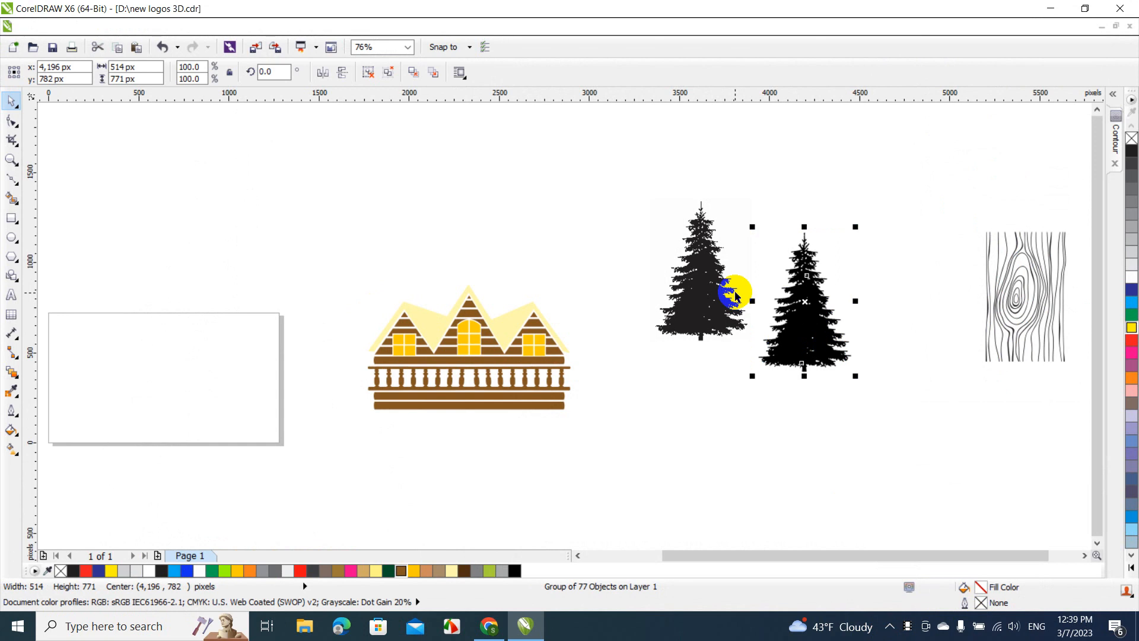
{"action": "left_click", "coordinate": [735, 291]}
{"action": "key", "text": "Delete"}
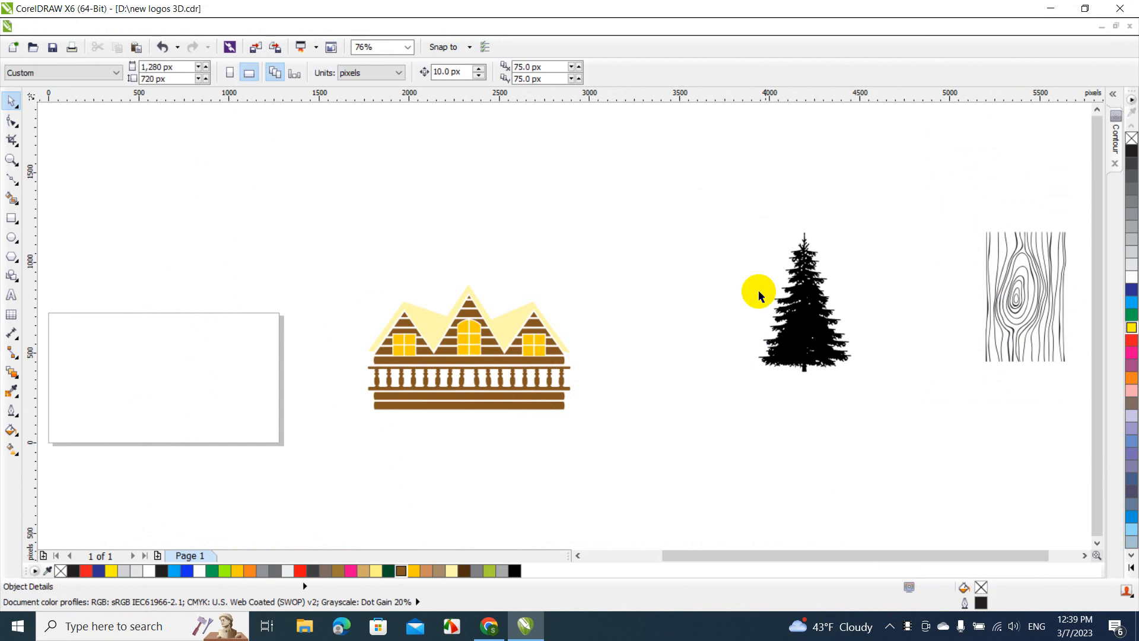
Try creating a Boundary curve around the traced tree, move the tree off it, and undo that move
{"action": "left_click_drag", "start_coordinate": [799, 276], "coordinate": [801, 306]}
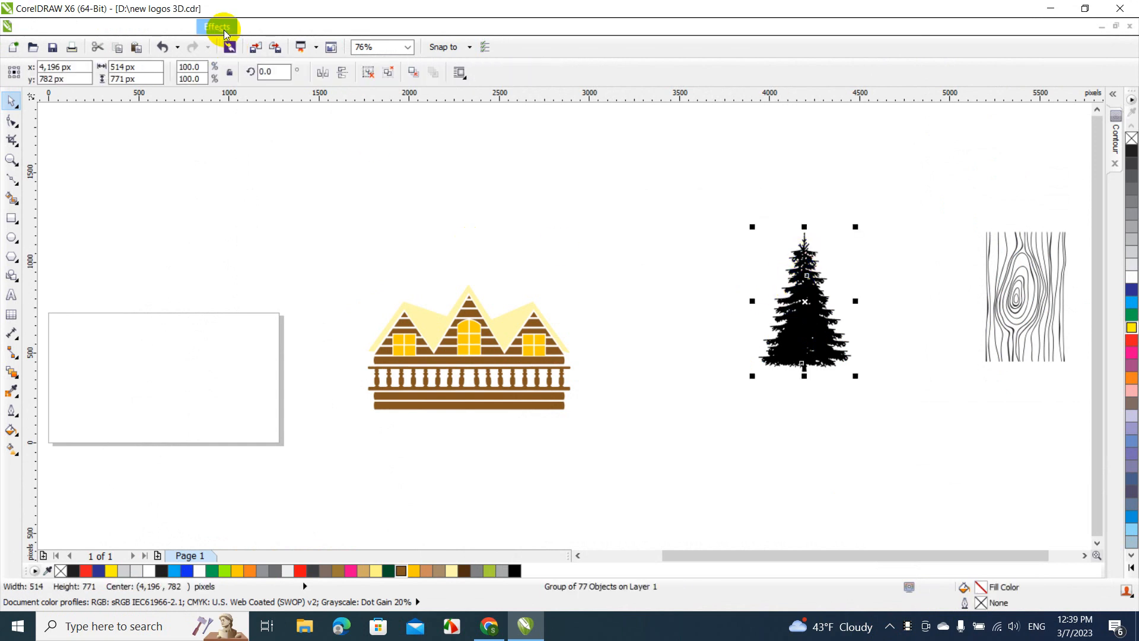
{"action": "left_click", "coordinate": [252, 27]}
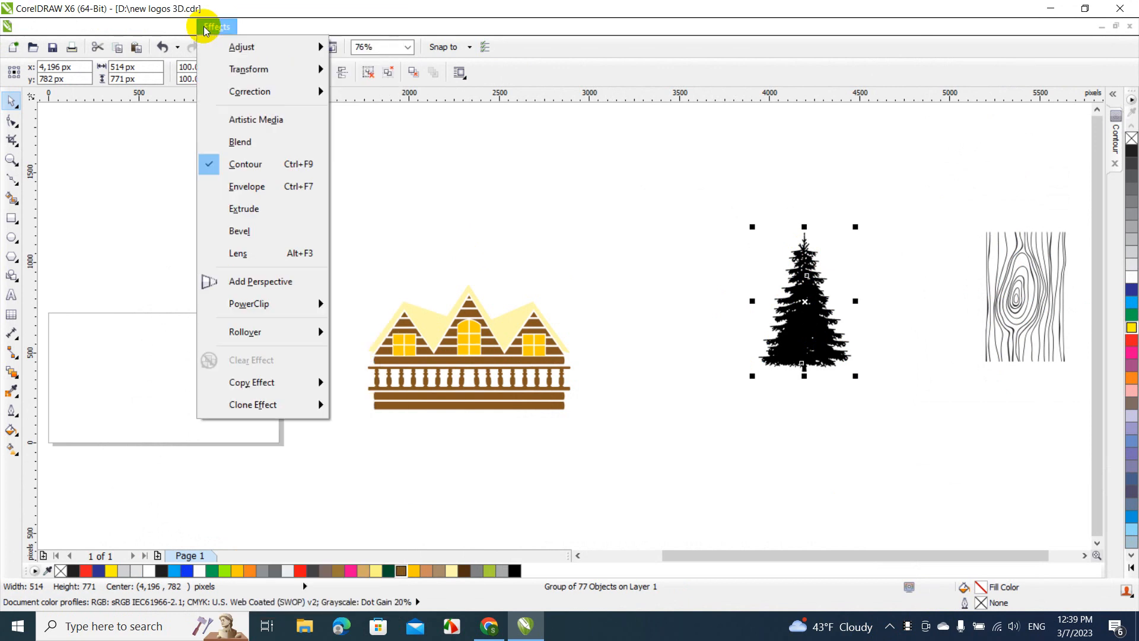
{"action": "mouse_move", "coordinate": [168, 29]}
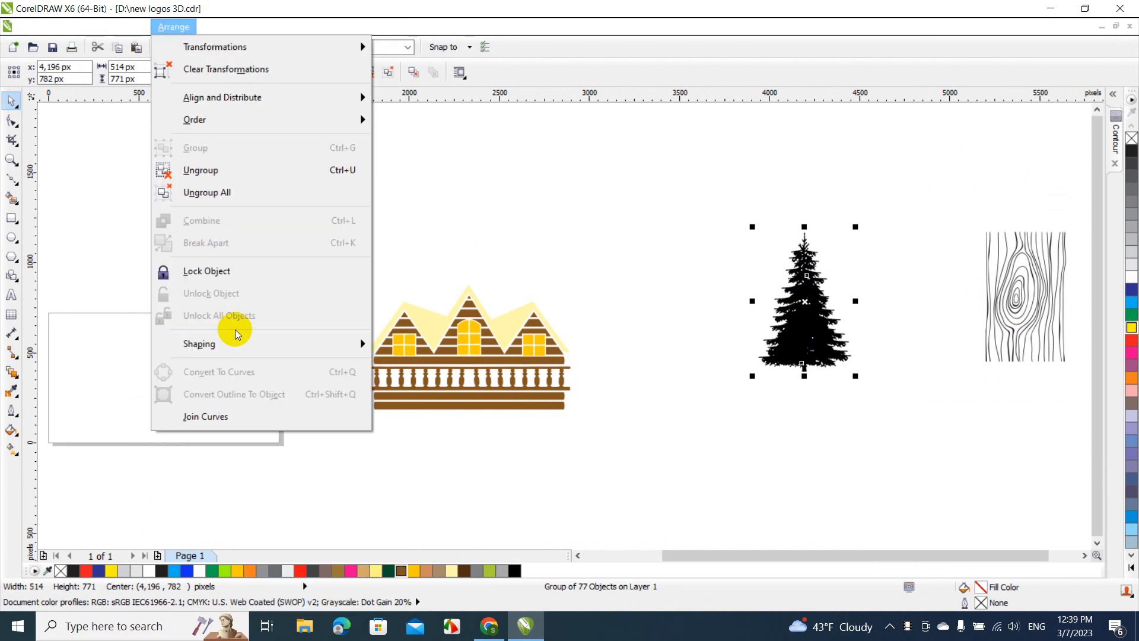
{"action": "mouse_move", "coordinate": [242, 347]}
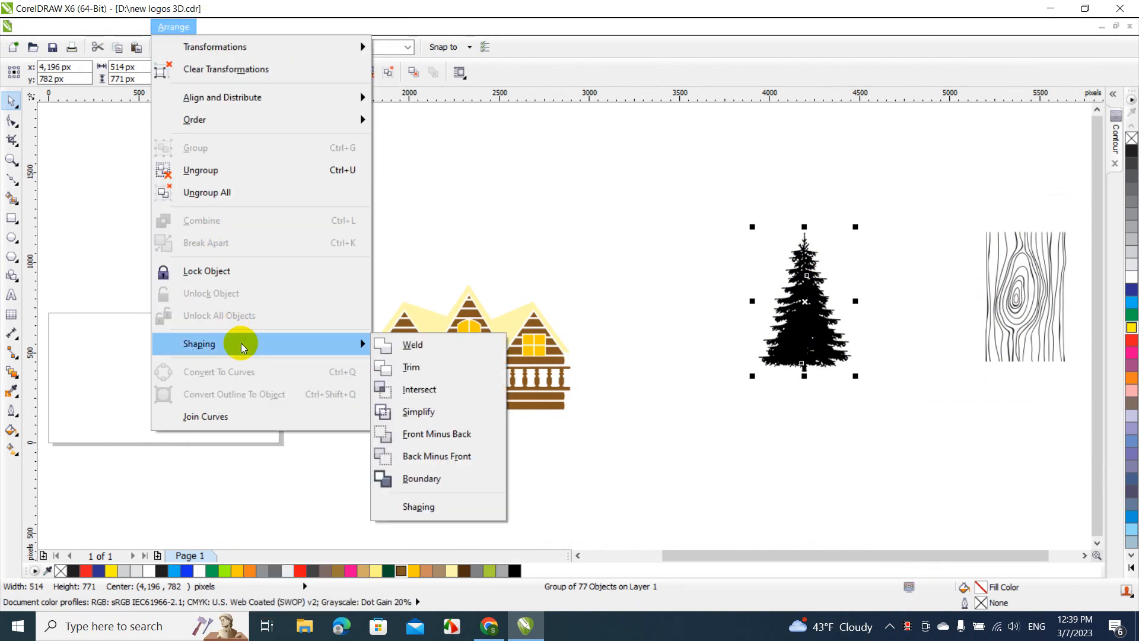
{"action": "left_click", "coordinate": [421, 478]}
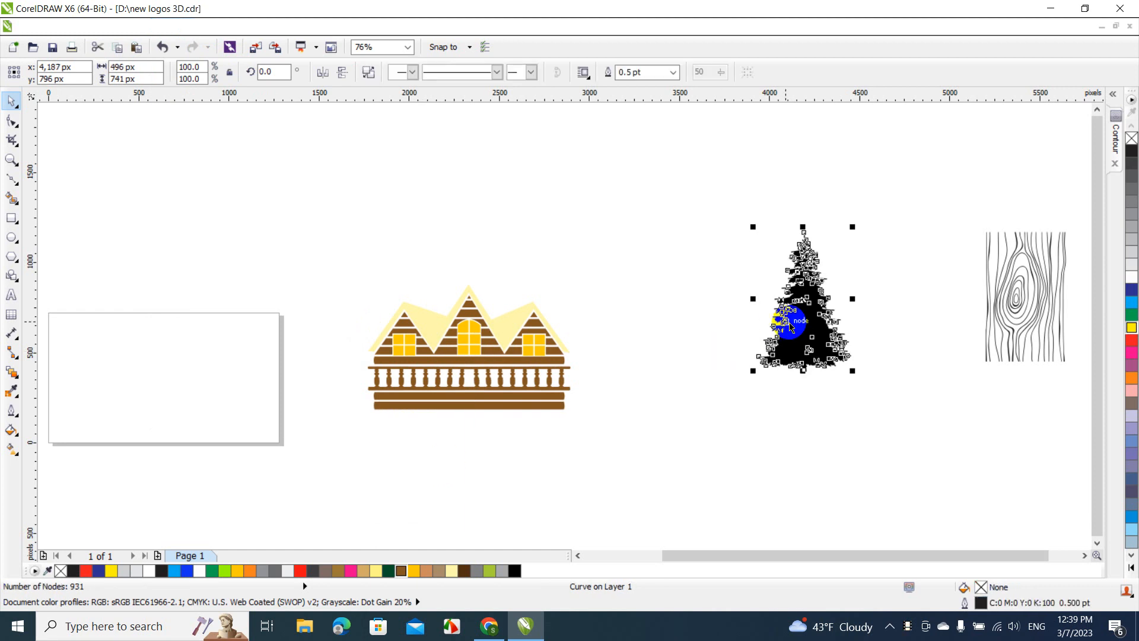
{"action": "left_click_drag", "start_coordinate": [798, 326], "coordinate": [696, 323]}
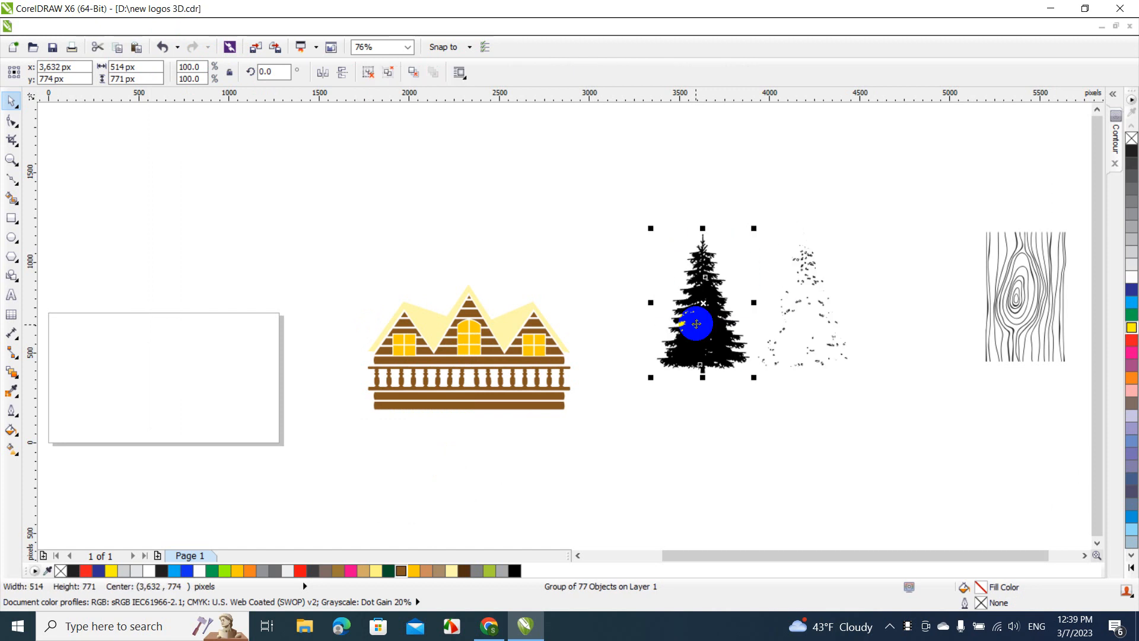
{"action": "key", "text": "ctrl+z"}
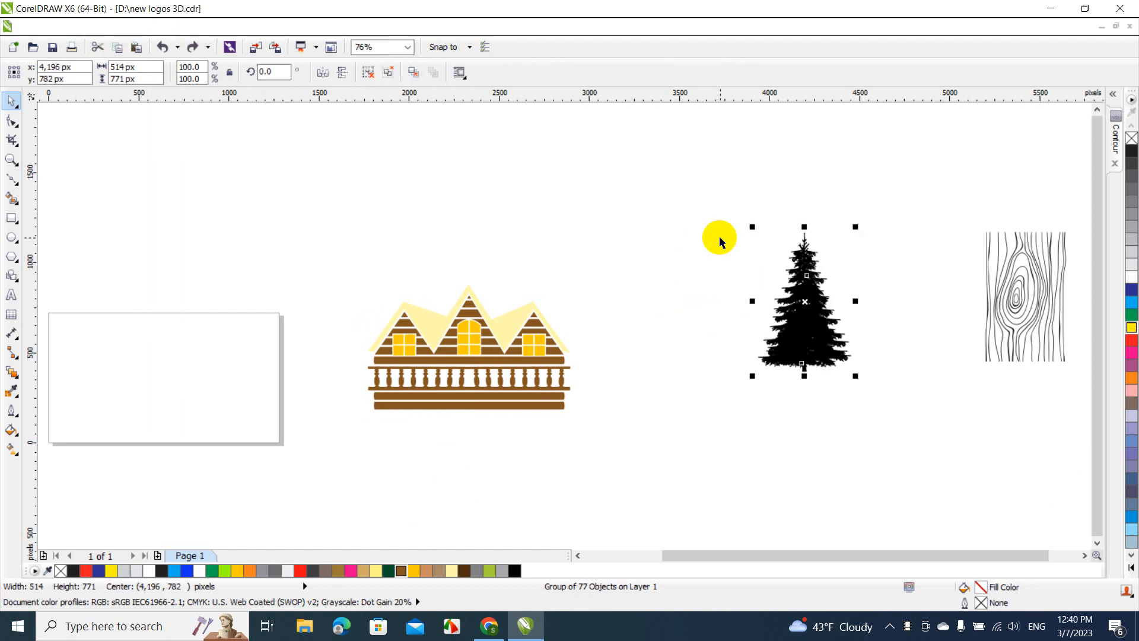
Move the traced tree toward the cabin and delete the separate boundary curve
{"action": "left_click_drag", "start_coordinate": [720, 238], "coordinate": [926, 395]}
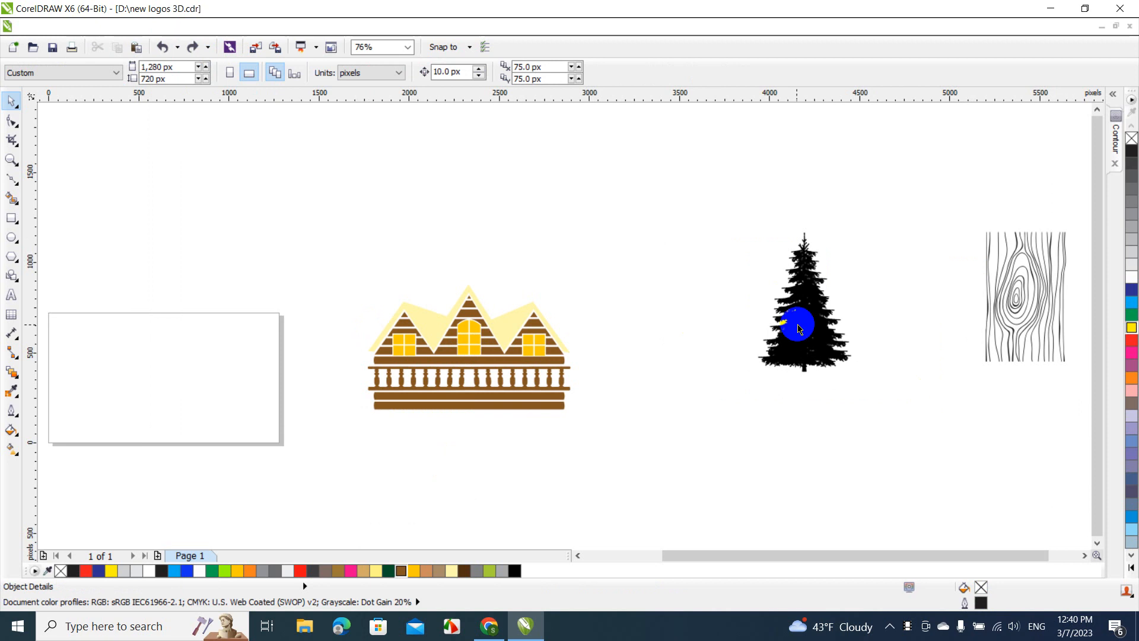
{"action": "left_click_drag", "start_coordinate": [803, 325], "coordinate": [693, 358]}
{"action": "left_click", "coordinate": [805, 291]}
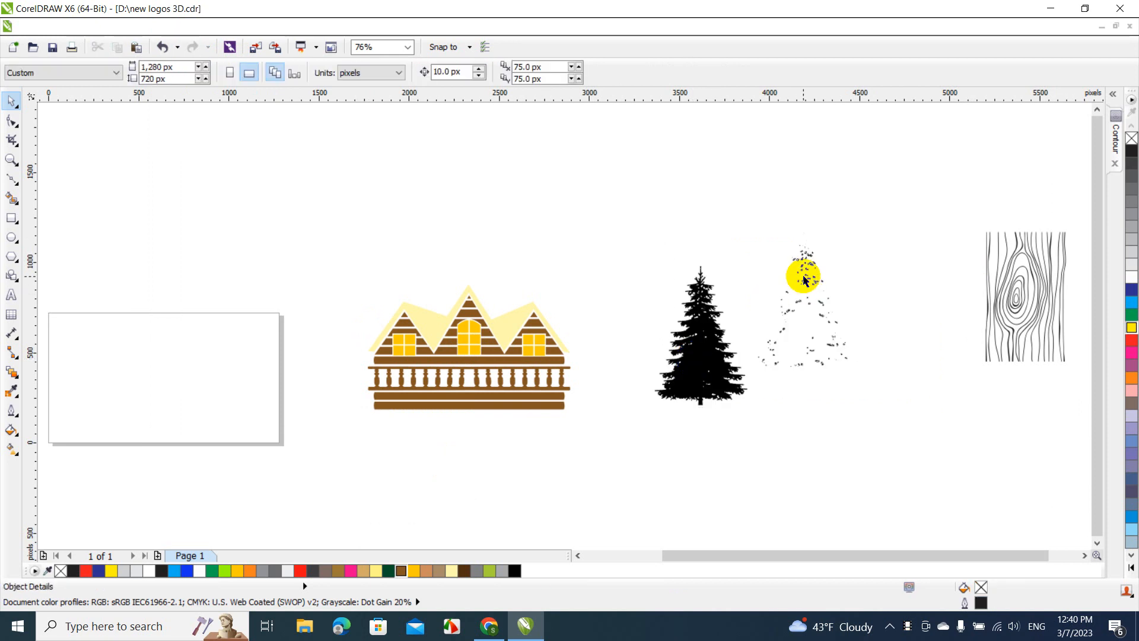
{"action": "left_click", "coordinate": [806, 277]}
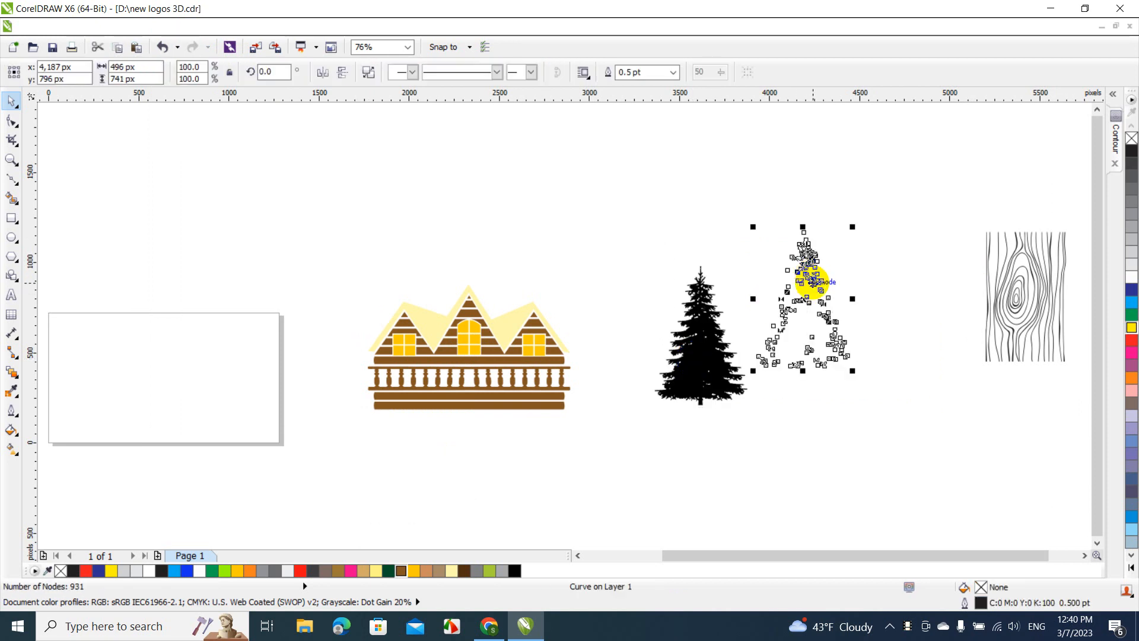
{"action": "key", "text": "Delete"}
Enlarge the traced tree to about 755 by 1,132 px and fill it with black (K 100)
{"action": "left_click", "coordinate": [720, 356]}
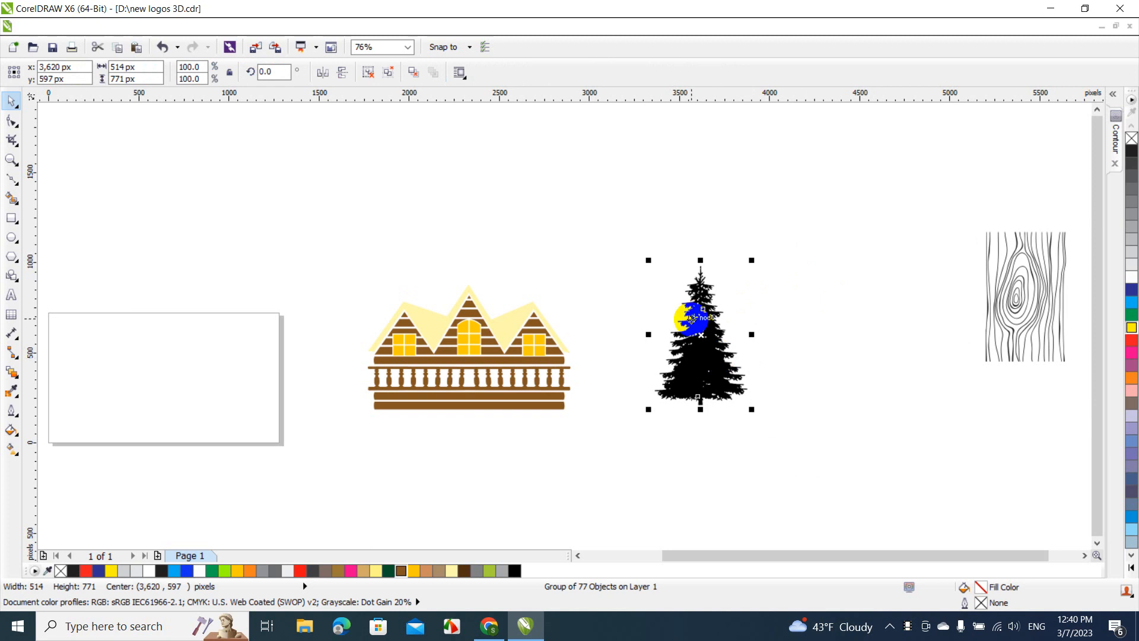
{"action": "left_click_drag", "start_coordinate": [648, 261], "coordinate": [570, 194]}
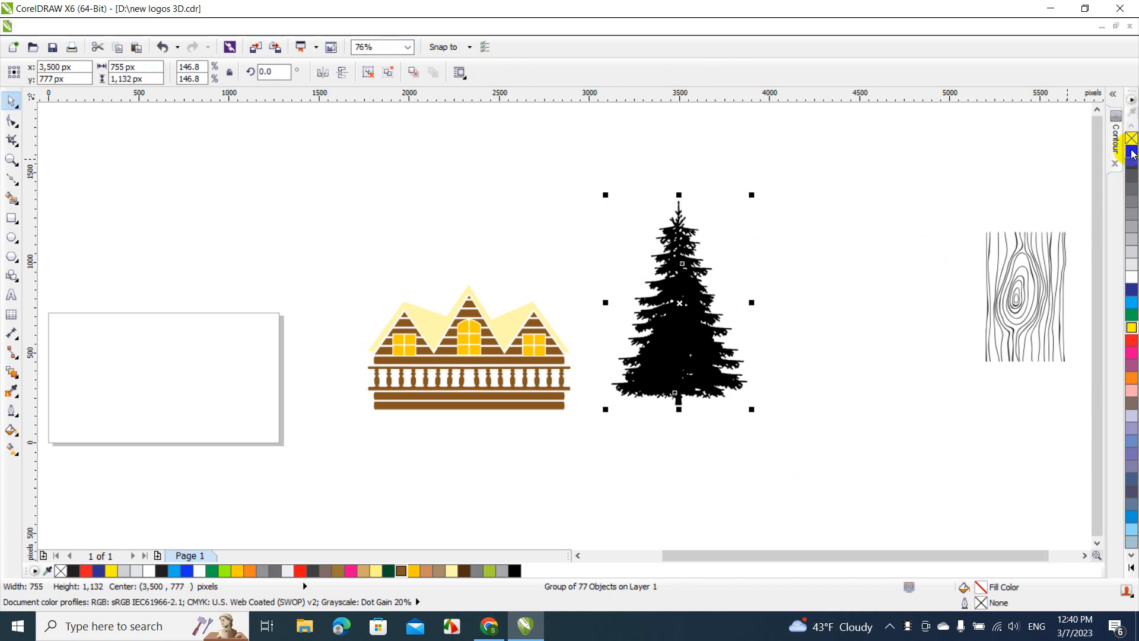
{"action": "left_click", "coordinate": [1132, 153]}
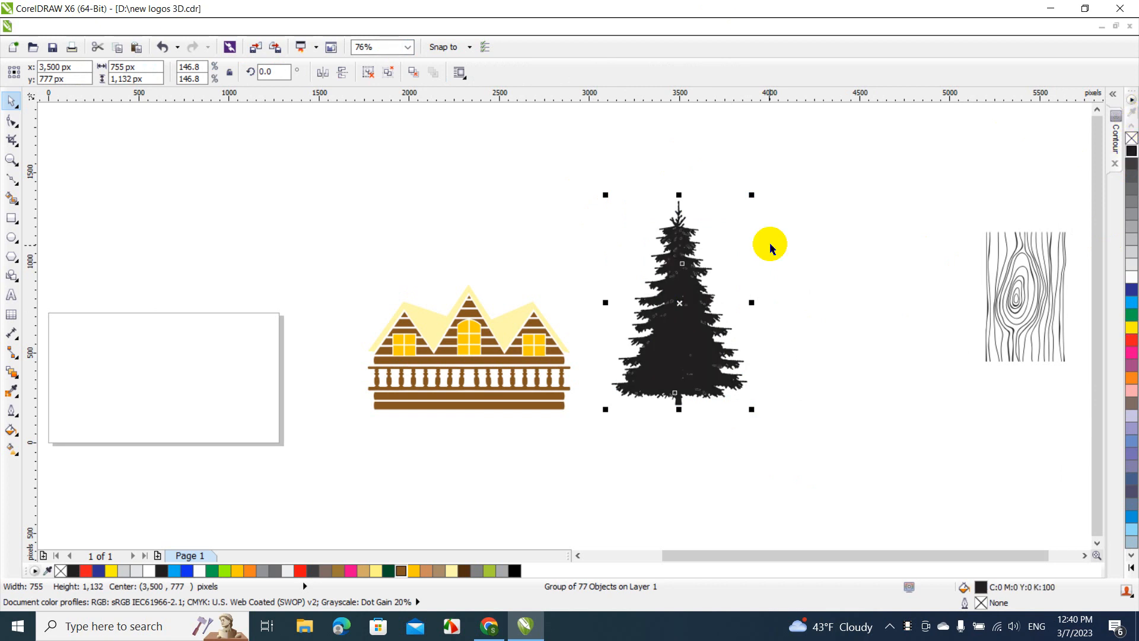
Weld the traced tree's grouped pieces into one curve
{"action": "left_click", "coordinate": [175, 29]}
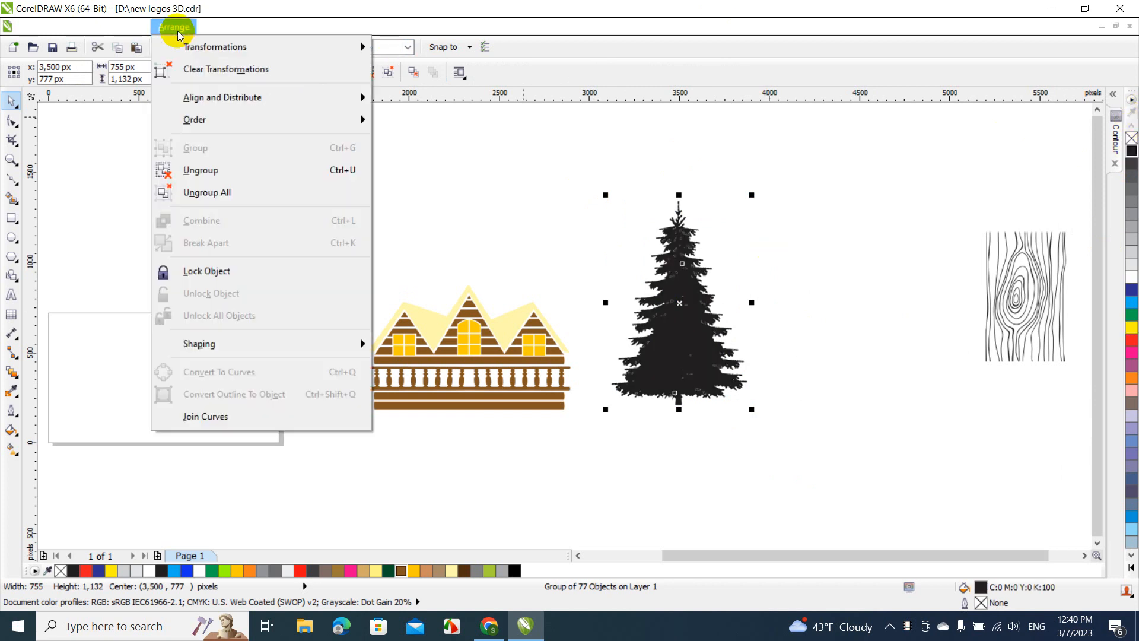
{"action": "mouse_move", "coordinate": [272, 341]}
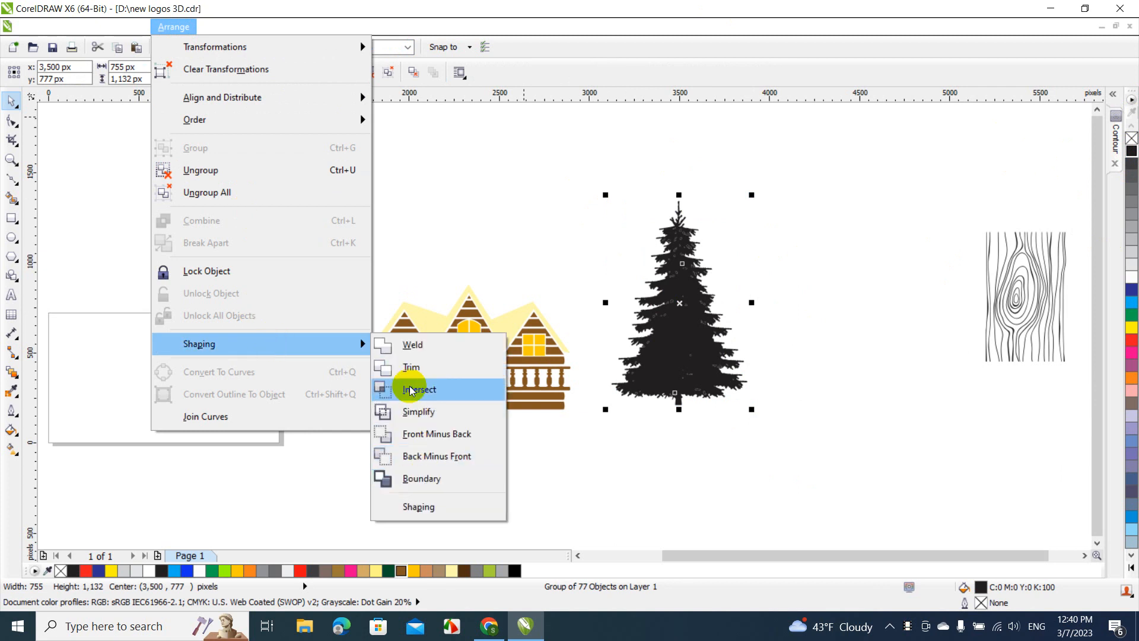
{"action": "left_click", "coordinate": [408, 343]}
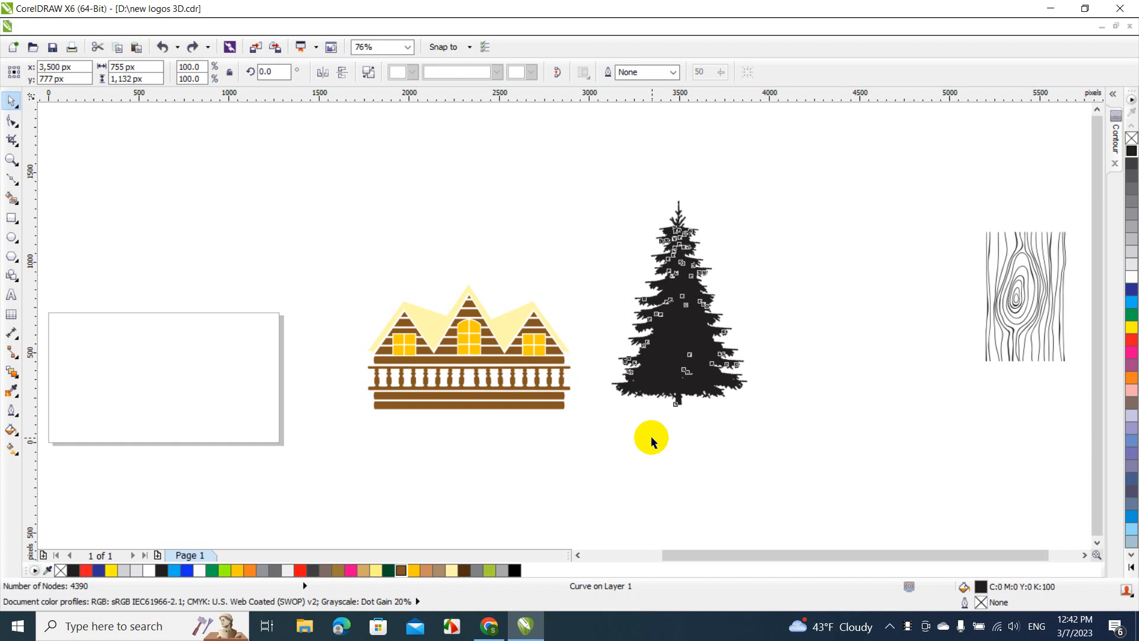
Place the welded tree behind the cabin's left gable and scale it to about 587 by 880 px
{"action": "left_click", "coordinate": [675, 349]}
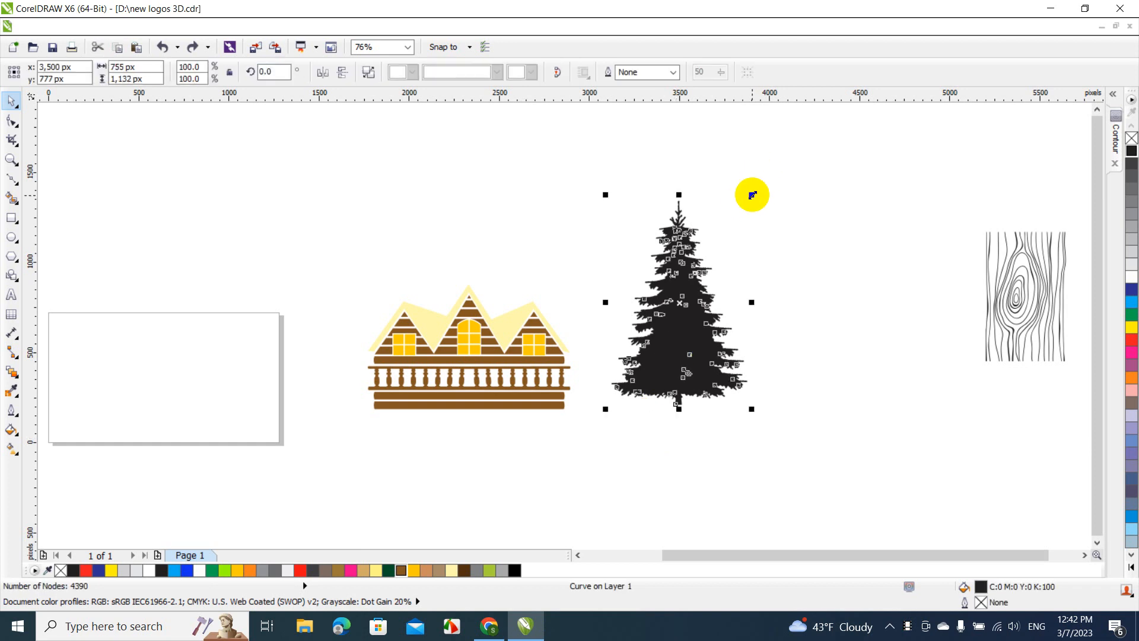
{"action": "left_click_drag", "start_coordinate": [750, 194], "coordinate": [706, 263]}
{"action": "left_click_drag", "start_coordinate": [675, 307], "coordinate": [403, 338]}
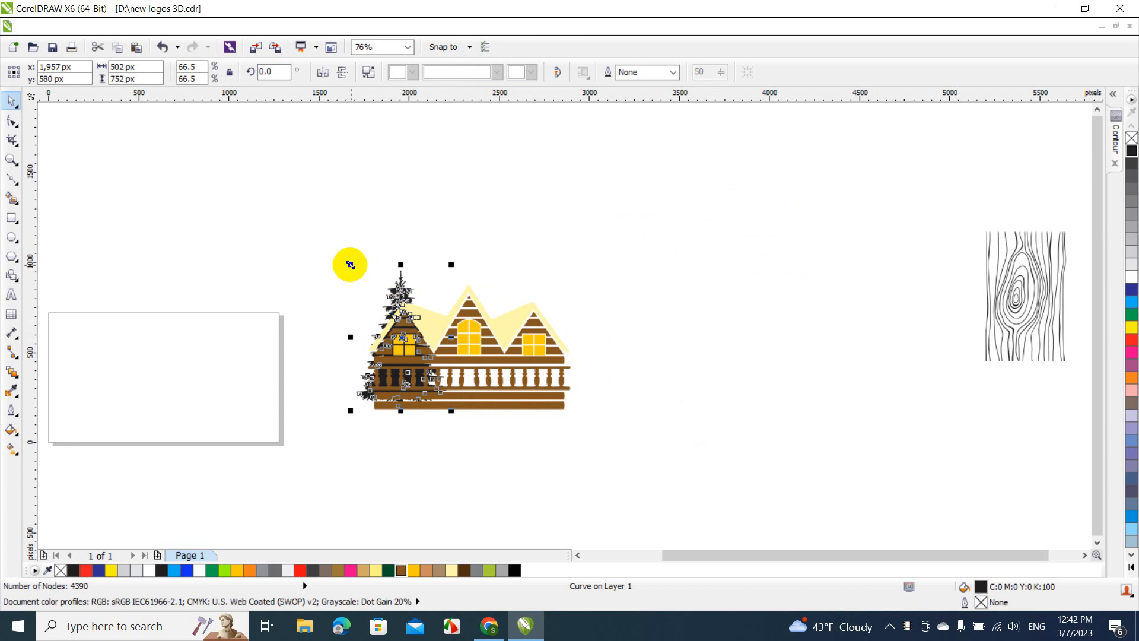
{"action": "left_click_drag", "start_coordinate": [350, 264], "coordinate": [335, 241]}
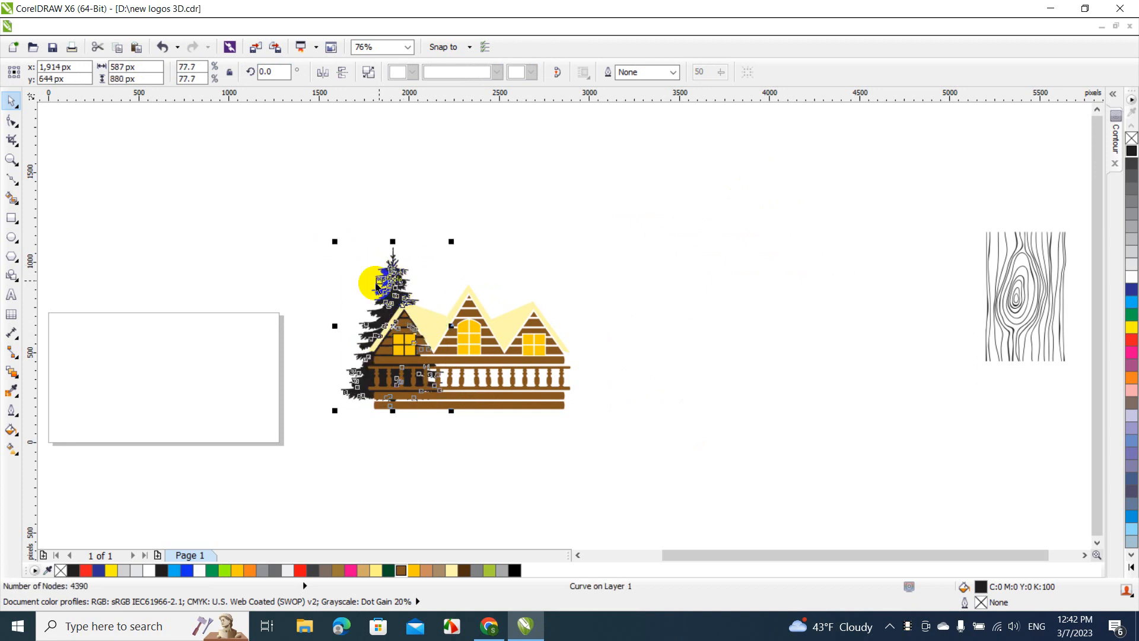
{"action": "left_click", "coordinate": [365, 274]}
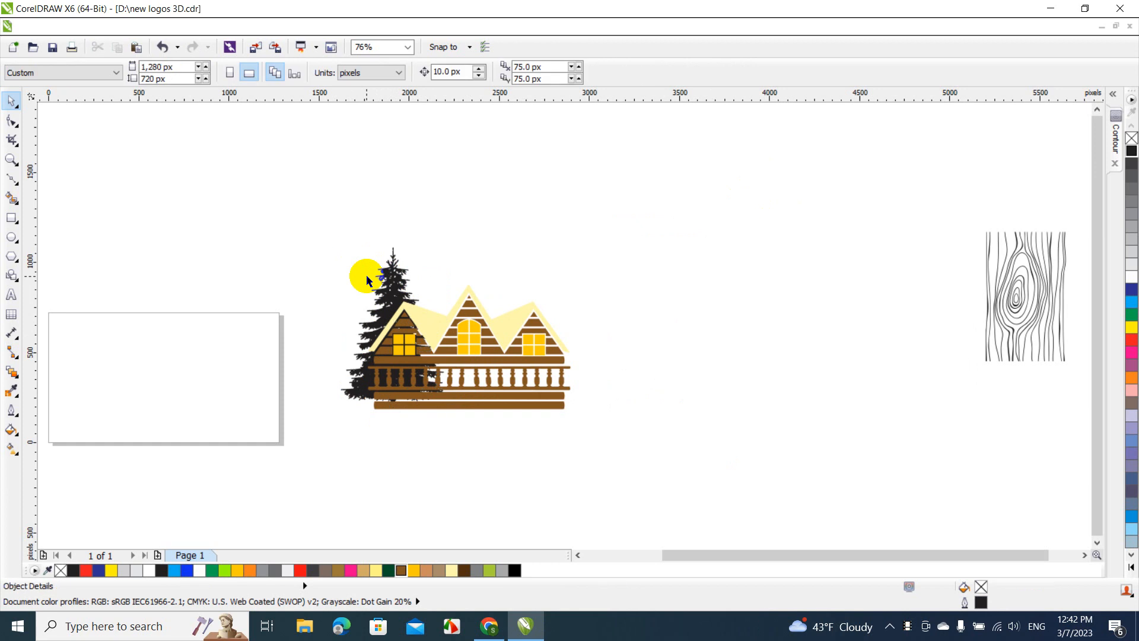
Copy the tree about 354 px right and 132 px up, behind the middle gable, and send the copy to the back of the page
{"action": "left_click_drag", "start_coordinate": [391, 294], "coordinate": [453, 265]}
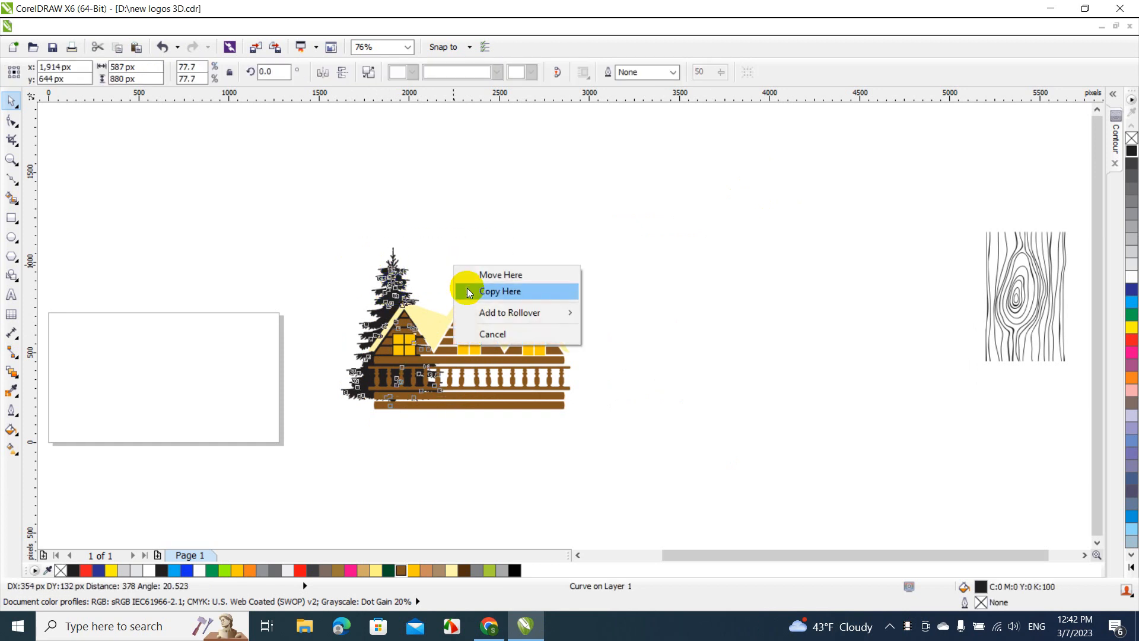
{"action": "left_click", "coordinate": [468, 289]}
{"action": "right_click", "coordinate": [456, 264]}
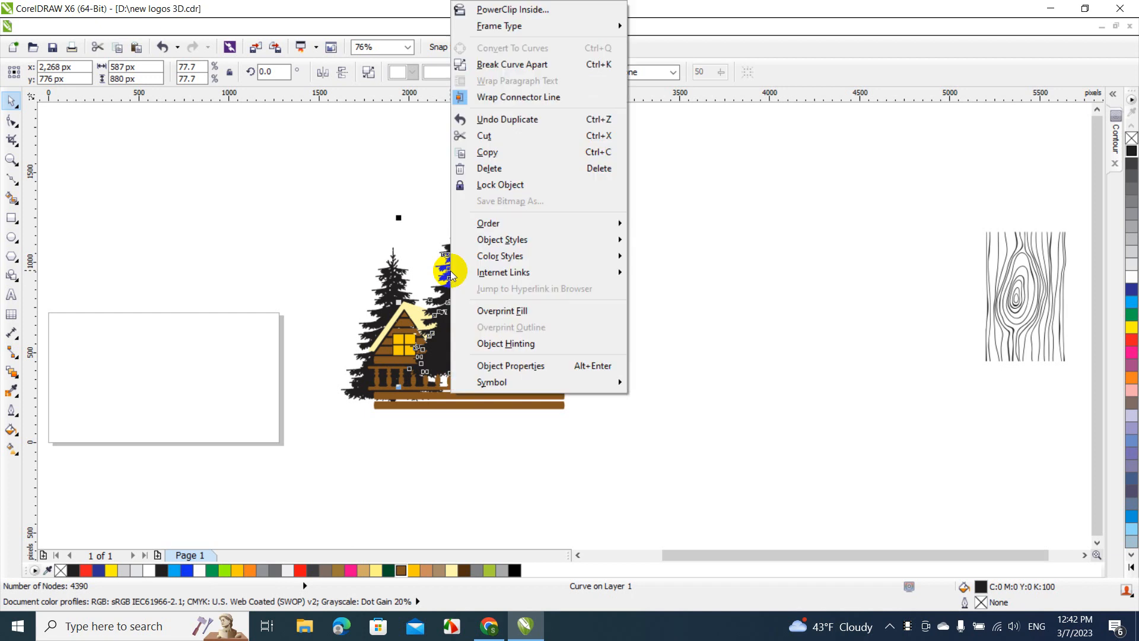
{"action": "mouse_move", "coordinate": [501, 225]}
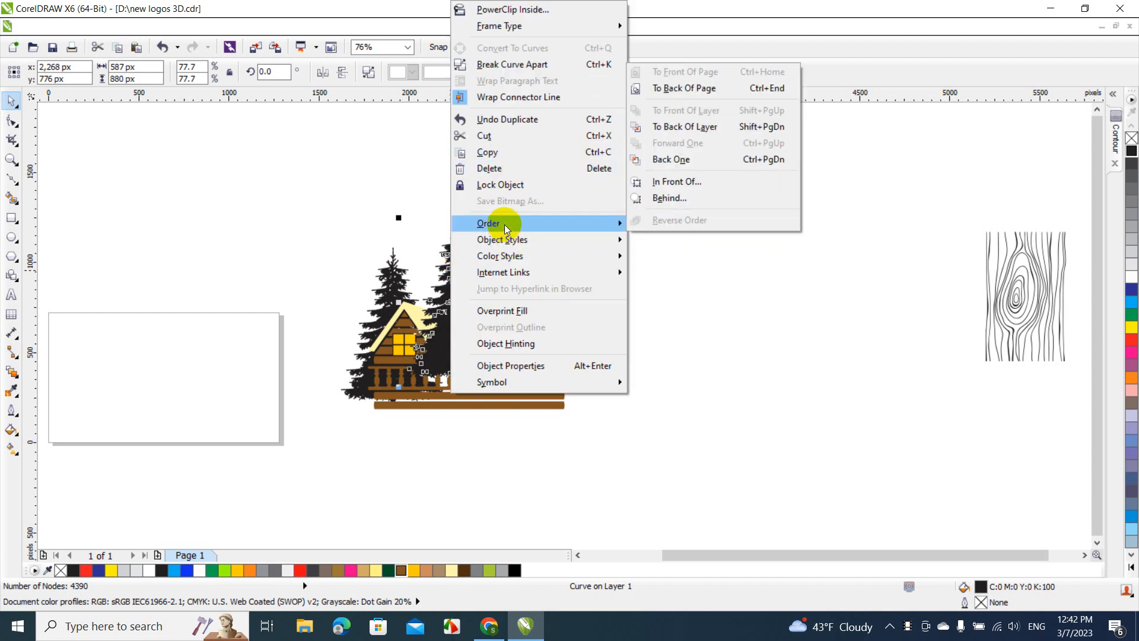
{"action": "left_click", "coordinate": [711, 89]}
{"action": "left_click", "coordinate": [445, 254]}
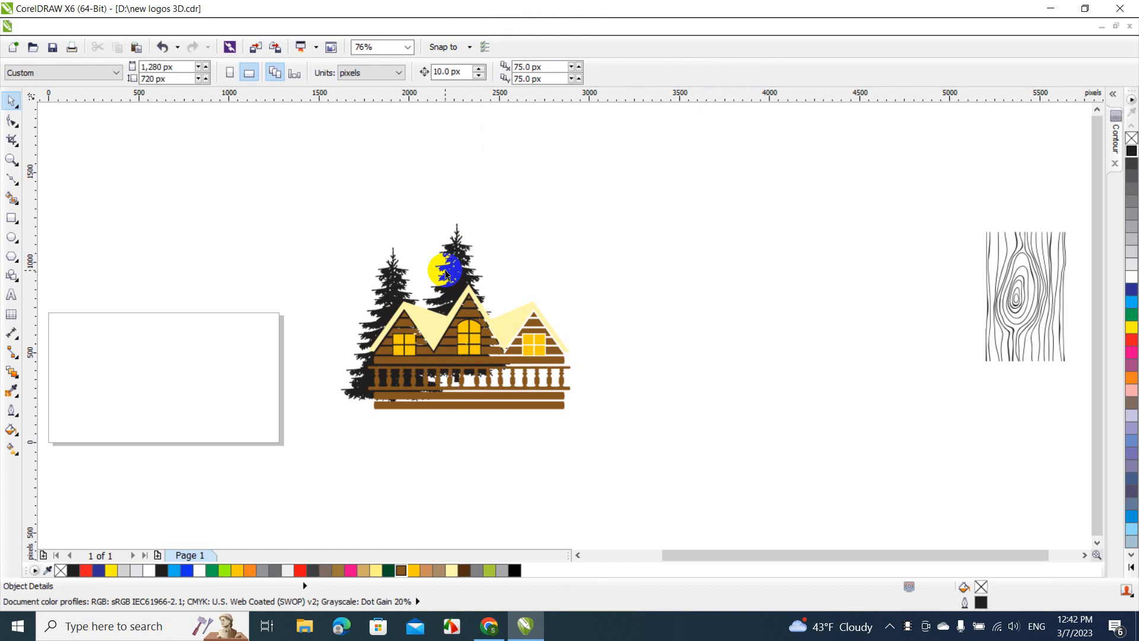
Copy the middle tree about 359 px right and 5 px up, between the middle and right gables, and send the copy to the back of the page
{"action": "left_click_drag", "start_coordinate": [449, 275], "coordinate": [500, 276]}
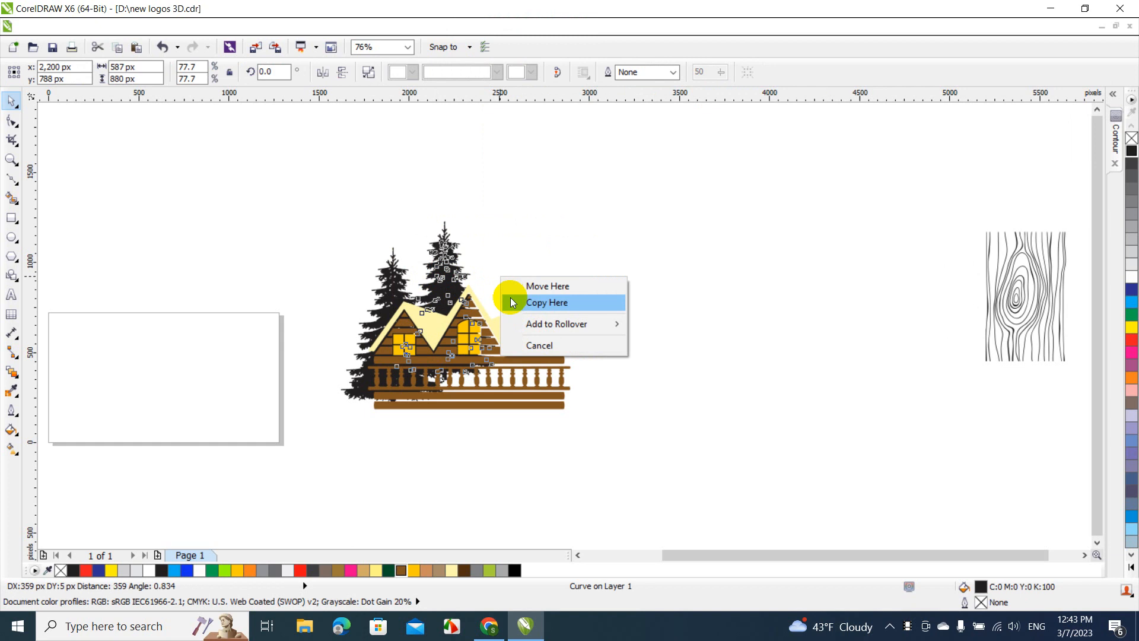
{"action": "left_click", "coordinate": [534, 302]}
{"action": "right_click", "coordinate": [505, 273]}
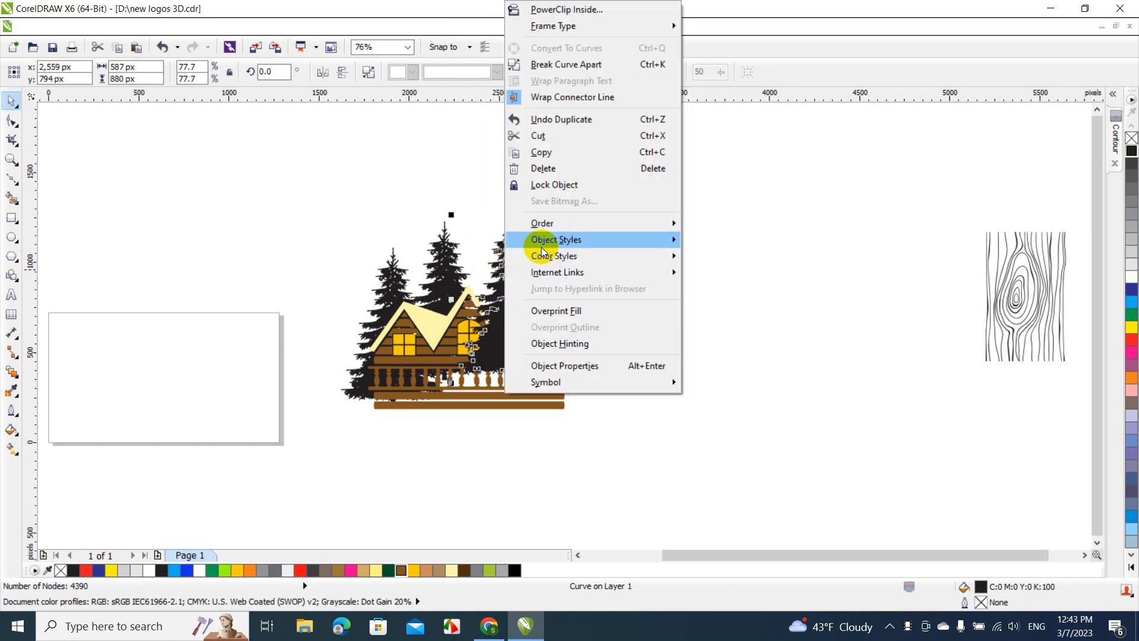
{"action": "mouse_move", "coordinate": [554, 224]}
{"action": "left_click", "coordinate": [763, 89]}
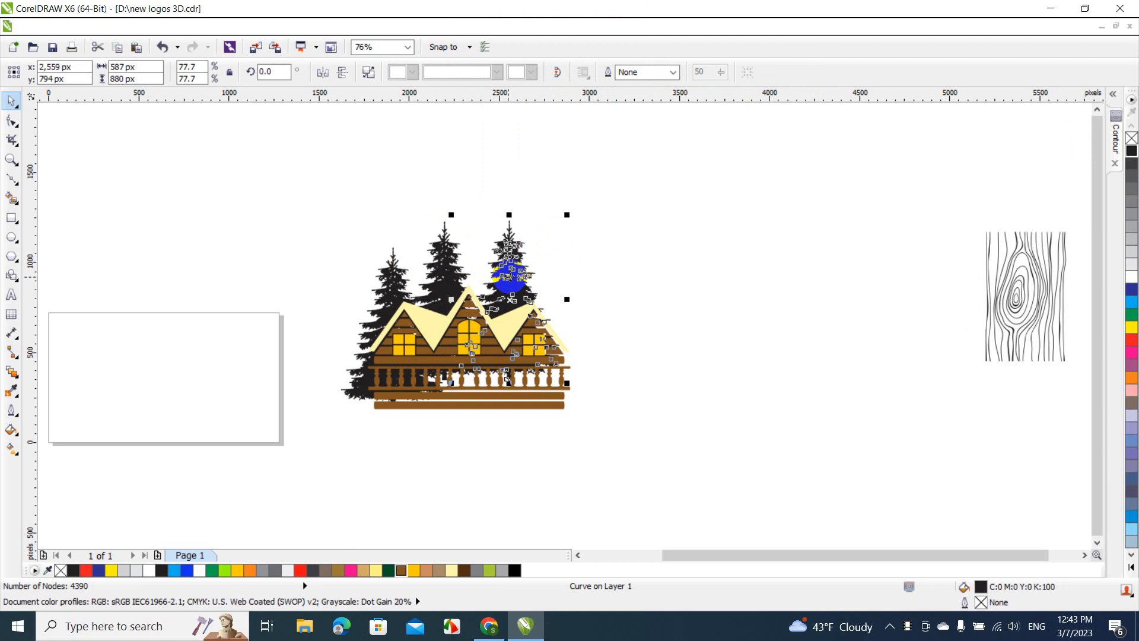
Copy the newest tree about 264 px right and 158 px down, behind the right gable, and send the copy to the back of the page
{"action": "left_click_drag", "start_coordinate": [506, 276], "coordinate": [549, 304]}
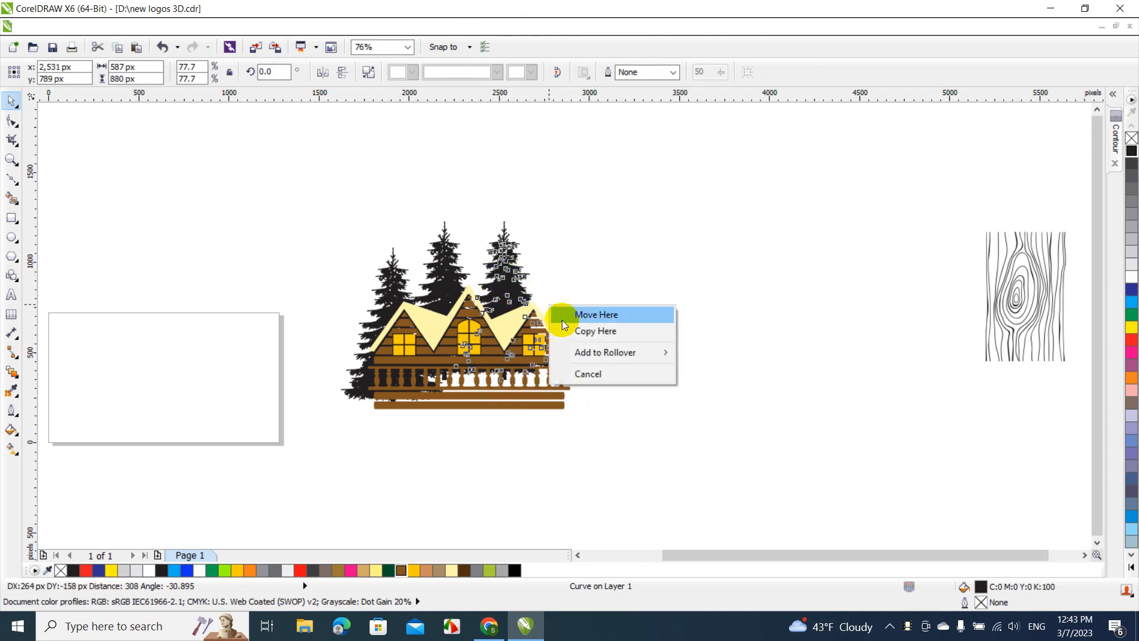
{"action": "left_click", "coordinate": [567, 328]}
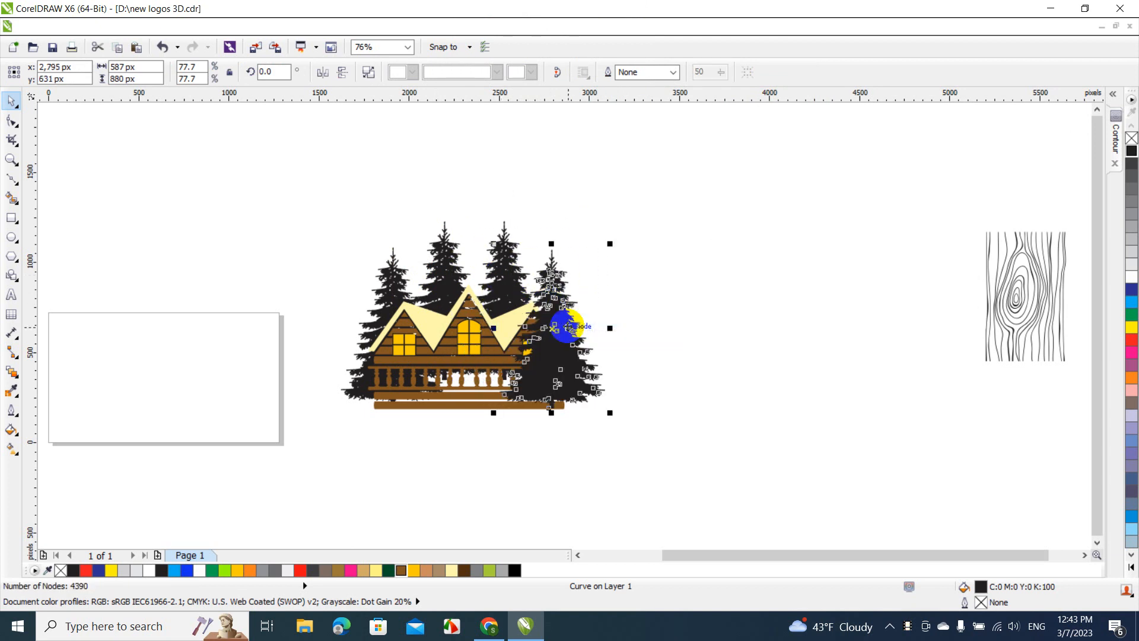
{"action": "right_click", "coordinate": [568, 328]}
{"action": "mouse_move", "coordinate": [652, 224]}
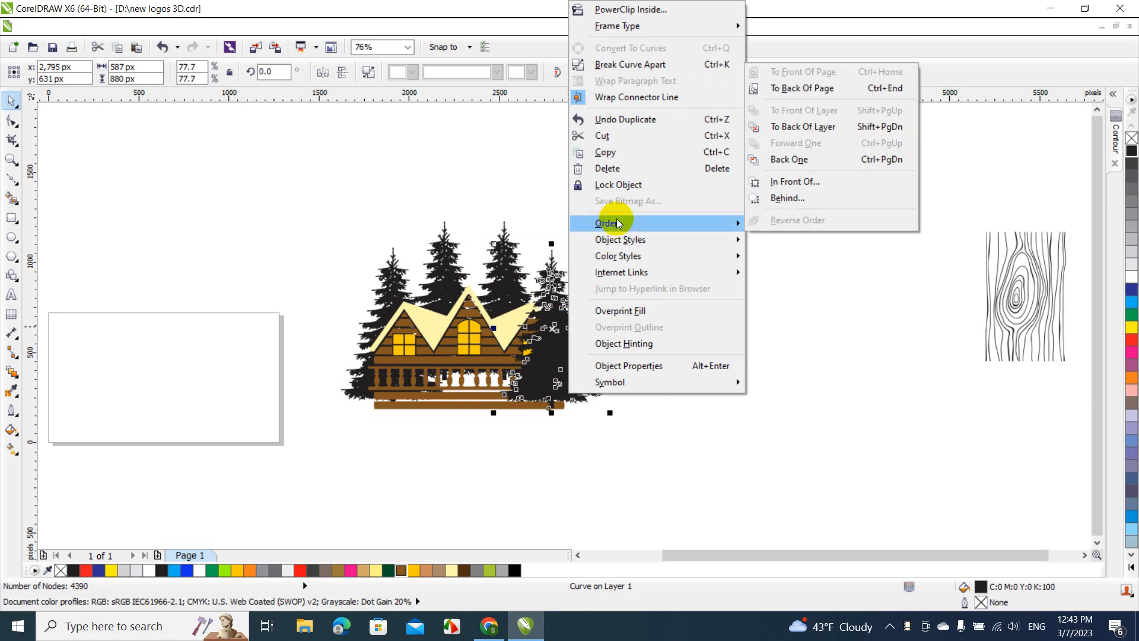
{"action": "left_click", "coordinate": [812, 88]}
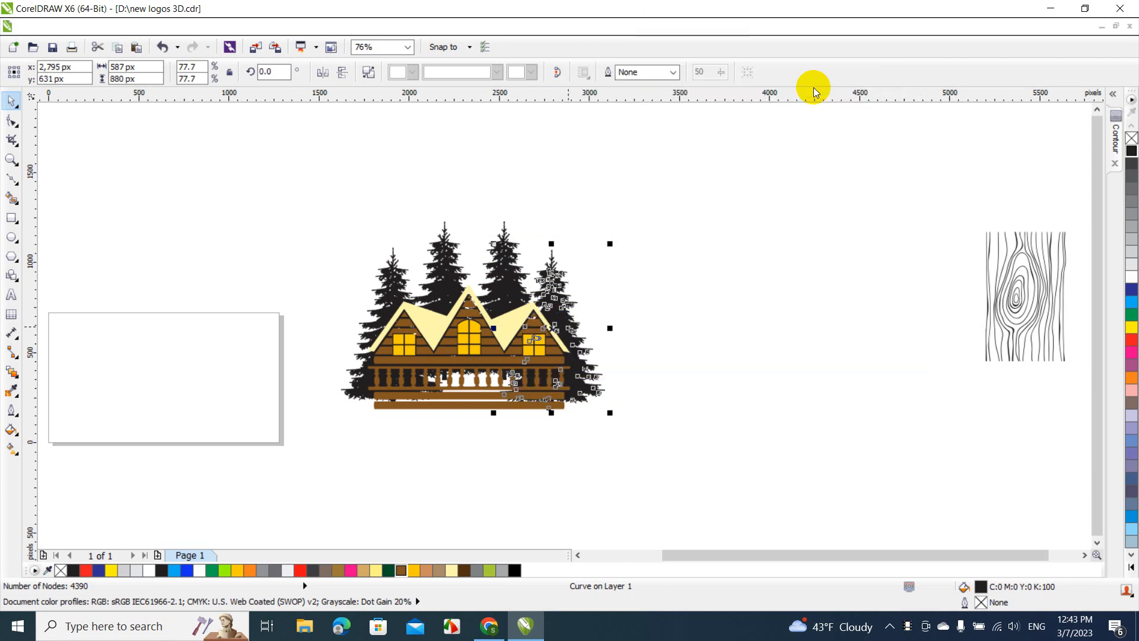
{"action": "left_click", "coordinate": [767, 203]}
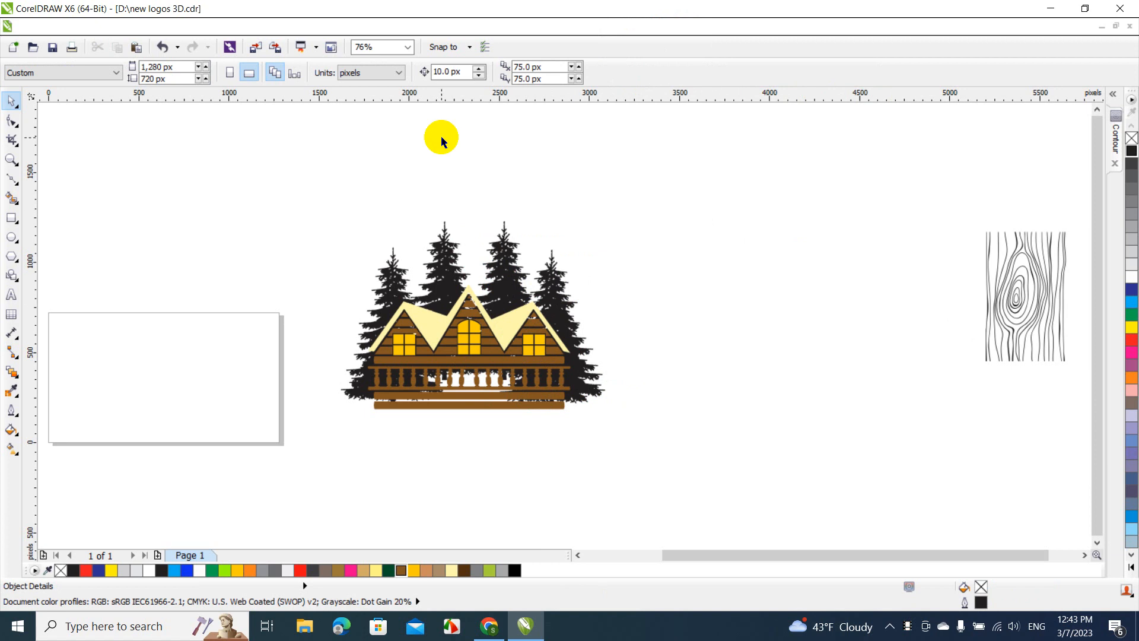
Draw a Bézier outline around the cabin's left side, from the bottom plank's lower-left corner up past the porch railing to the left roof edge
{"action": "left_click", "coordinate": [406, 48]}
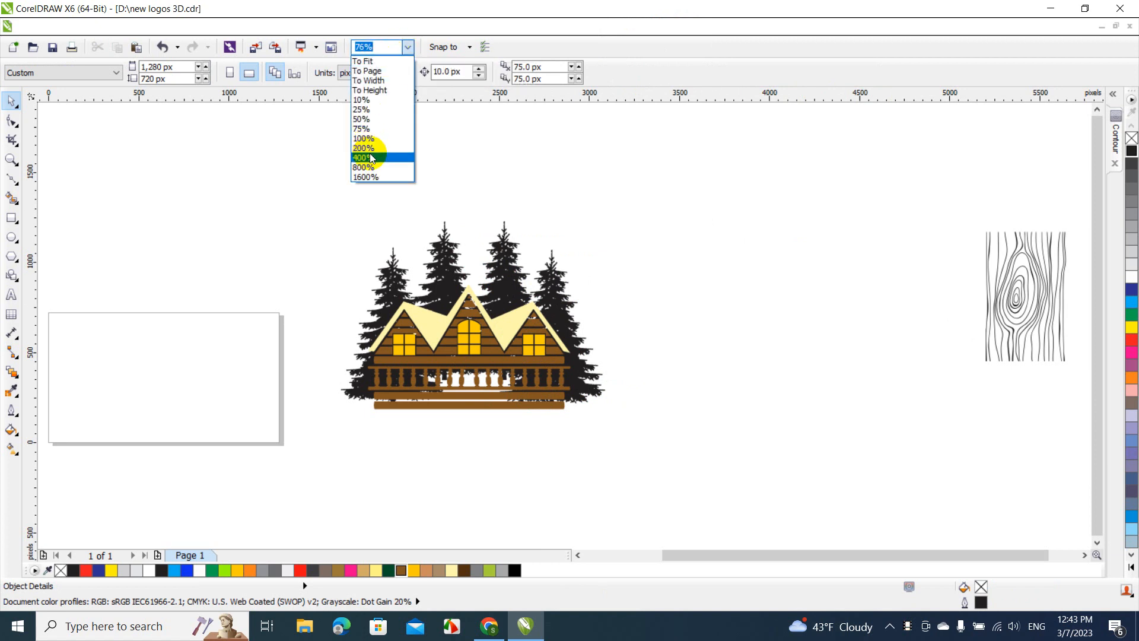
{"action": "left_click", "coordinate": [371, 158]}
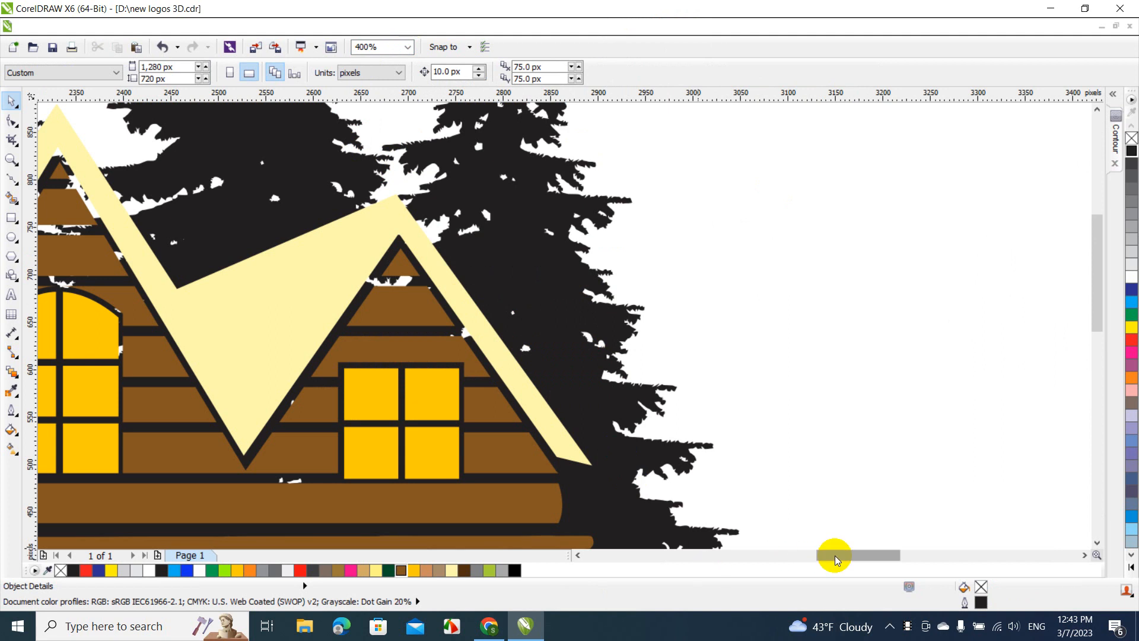
{"action": "left_click_drag", "start_coordinate": [837, 560], "coordinate": [761, 555]}
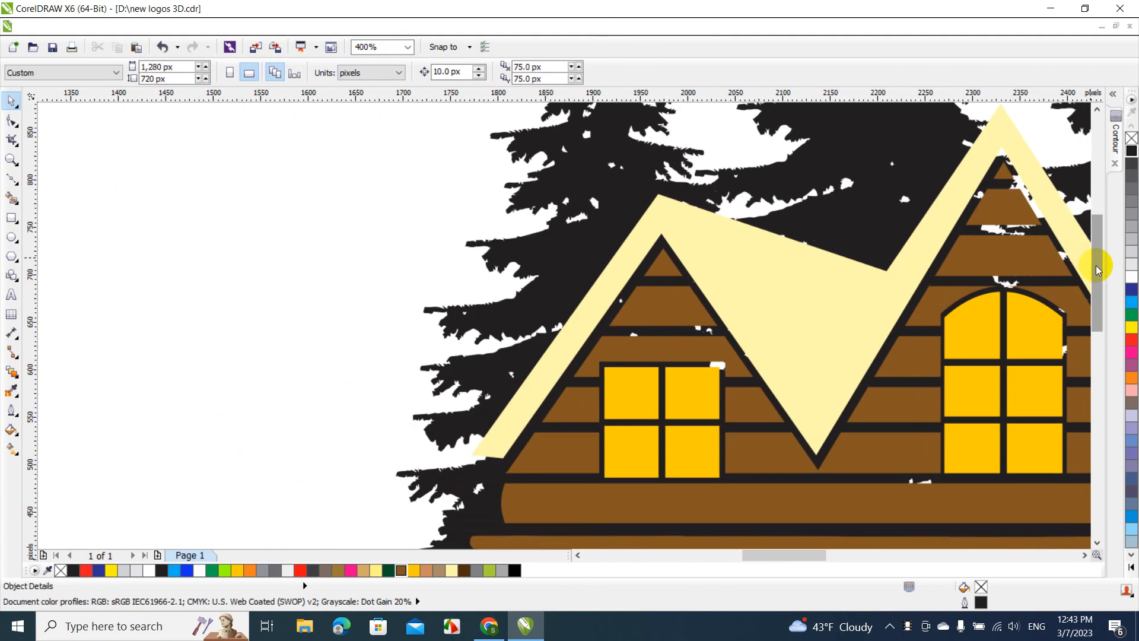
{"action": "left_click_drag", "start_coordinate": [1095, 265], "coordinate": [1083, 330]}
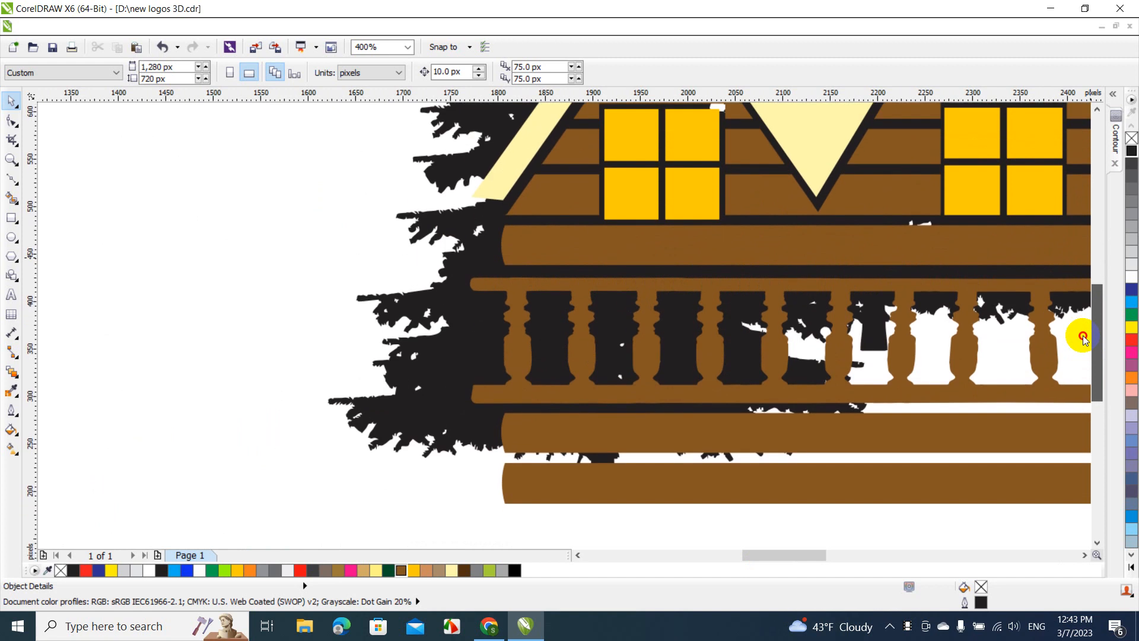
{"action": "left_click", "coordinate": [11, 185]}
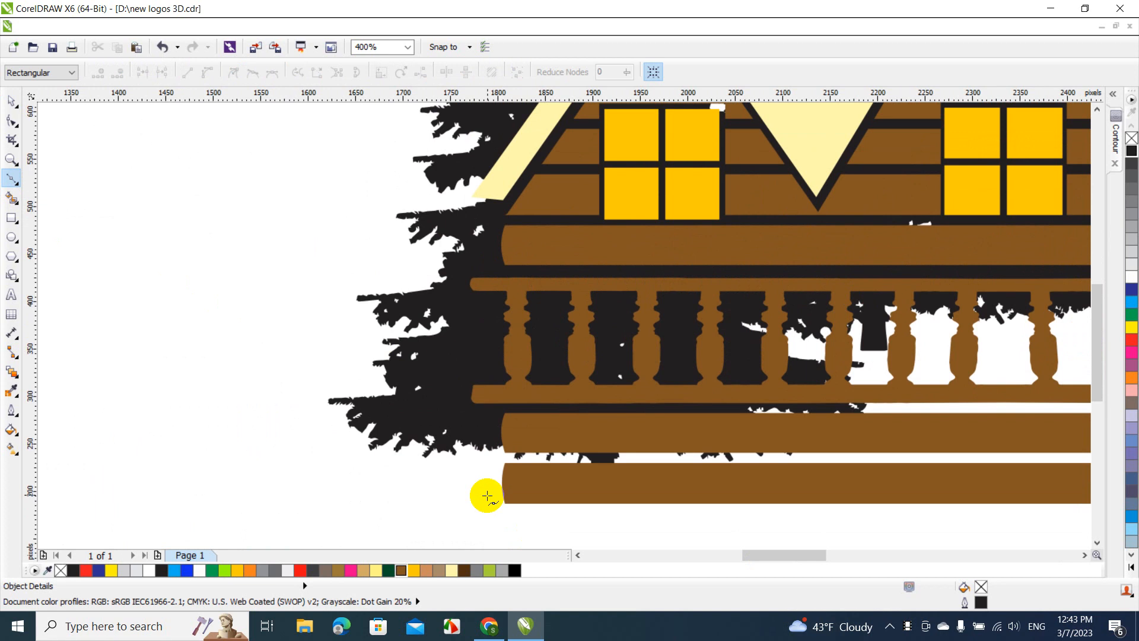
{"action": "left_click", "coordinate": [504, 503]}
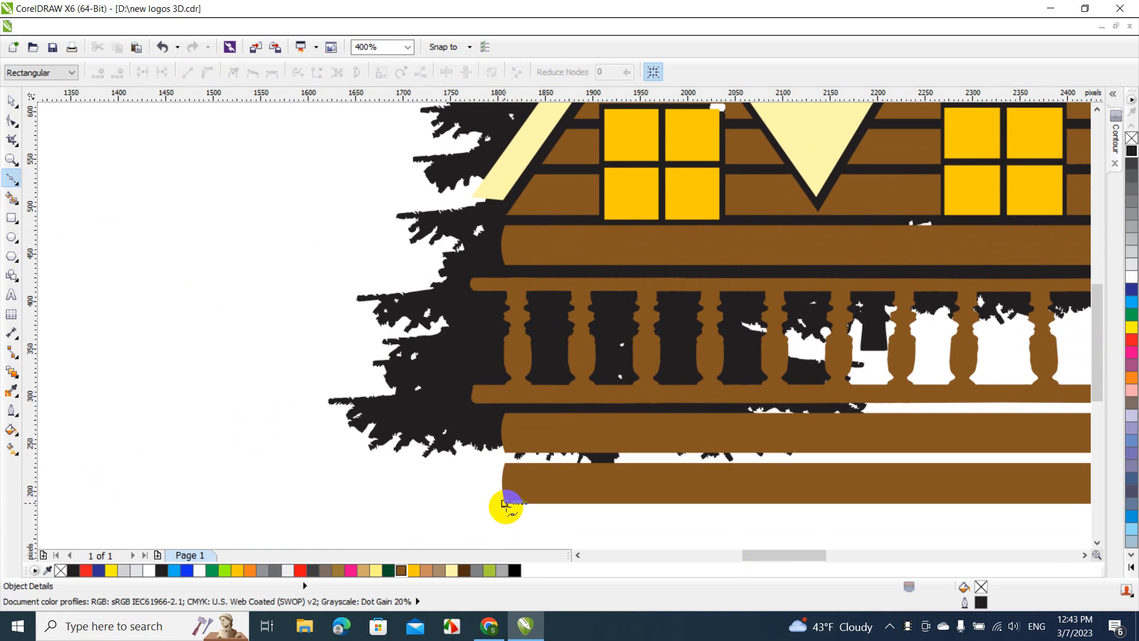
{"action": "left_click", "coordinate": [476, 505]}
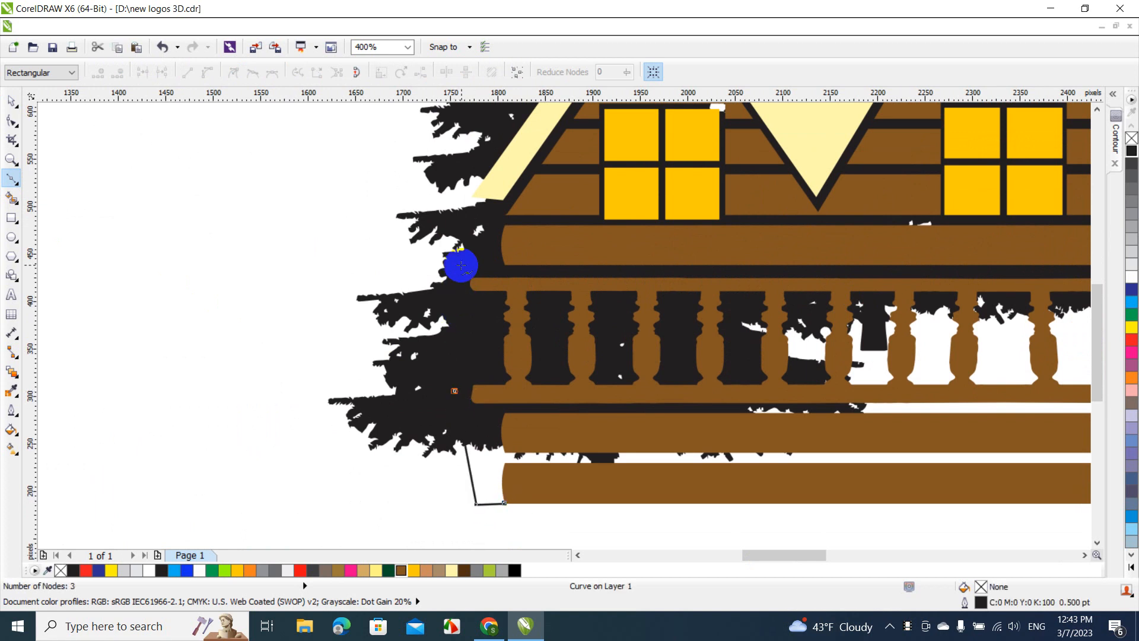
{"action": "left_click", "coordinate": [487, 248]}
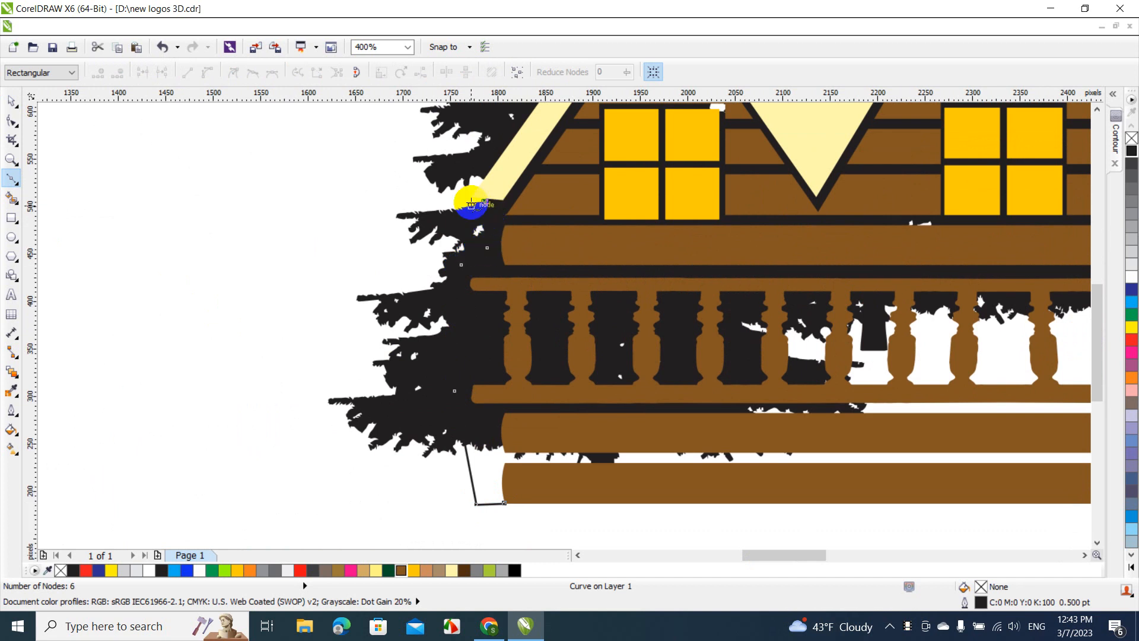
{"action": "left_click", "coordinate": [468, 203]}
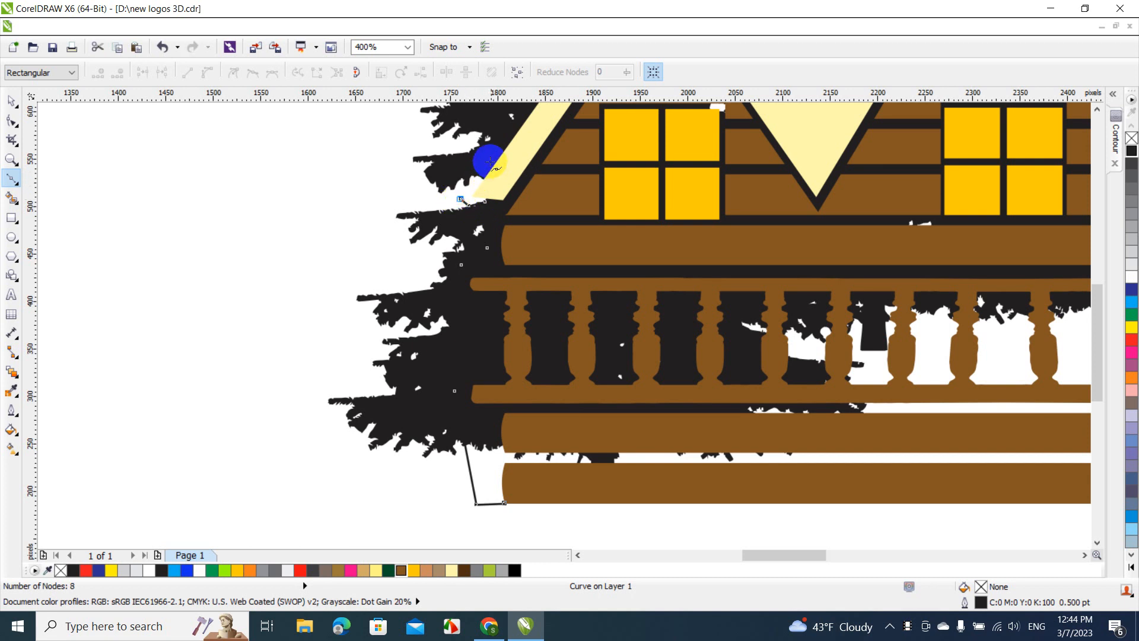
{"action": "left_click", "coordinate": [500, 143]}
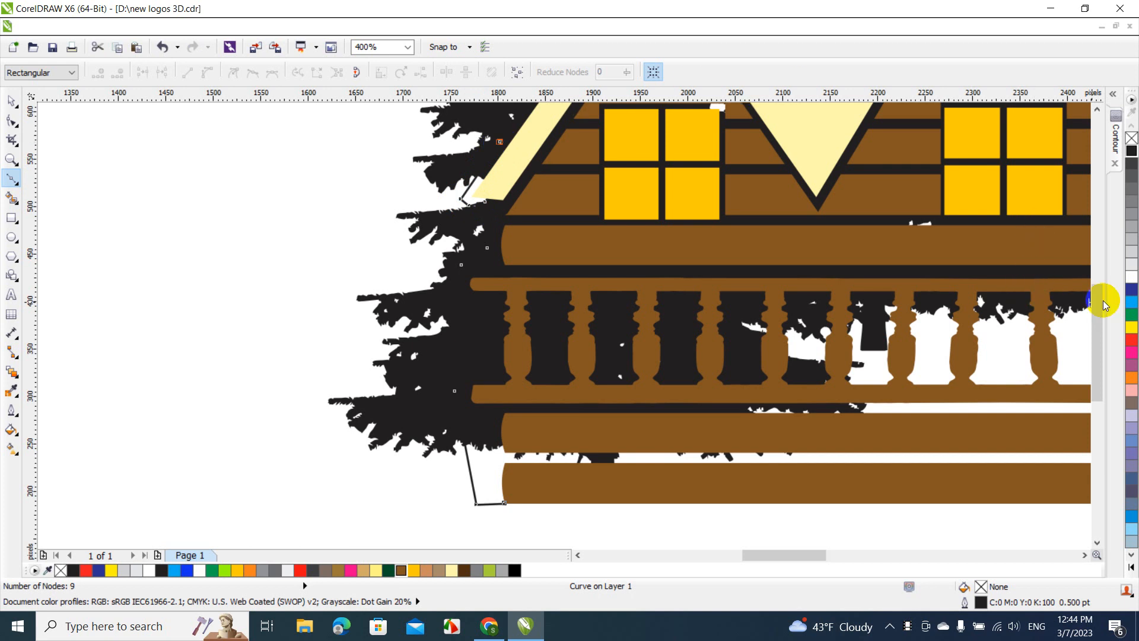
{"action": "left_click", "coordinate": [1099, 277]}
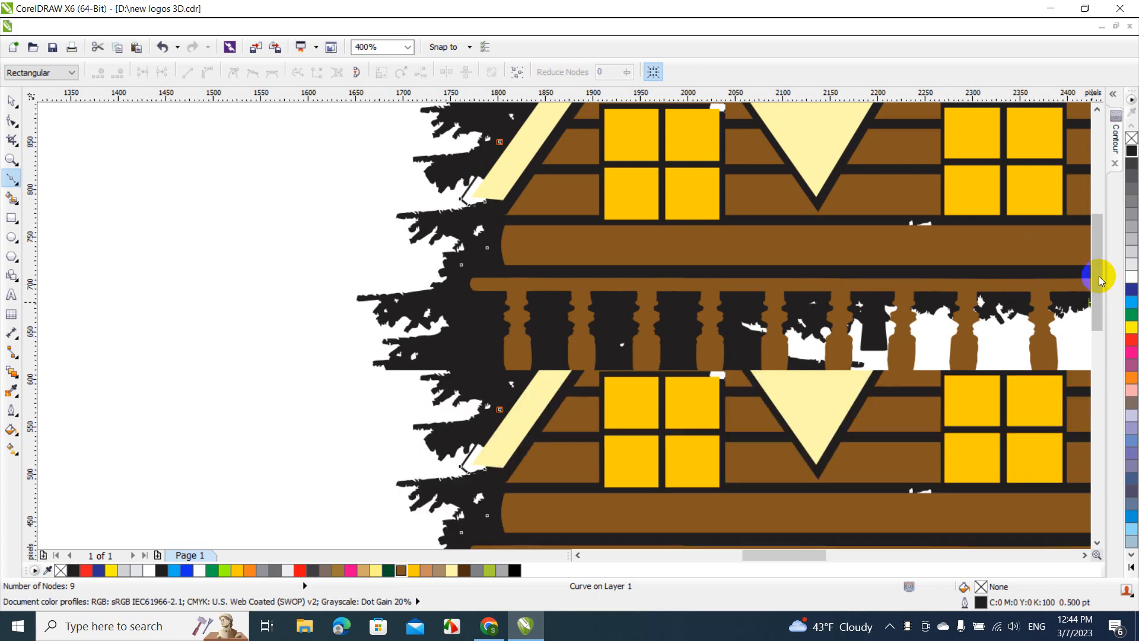
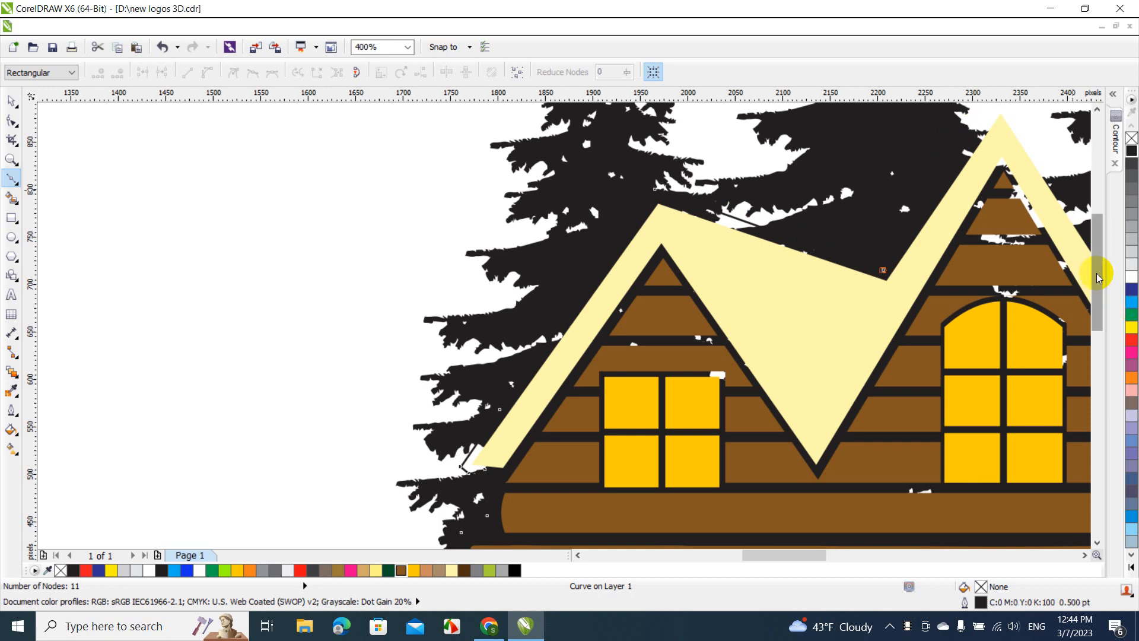
Continue the cabin outline over the middle gable's peak, down into the right roof valley and up to the right gable's peak
{"action": "left_click_drag", "start_coordinate": [1096, 272], "coordinate": [1094, 243]}
{"action": "left_click", "coordinate": [1000, 214]}
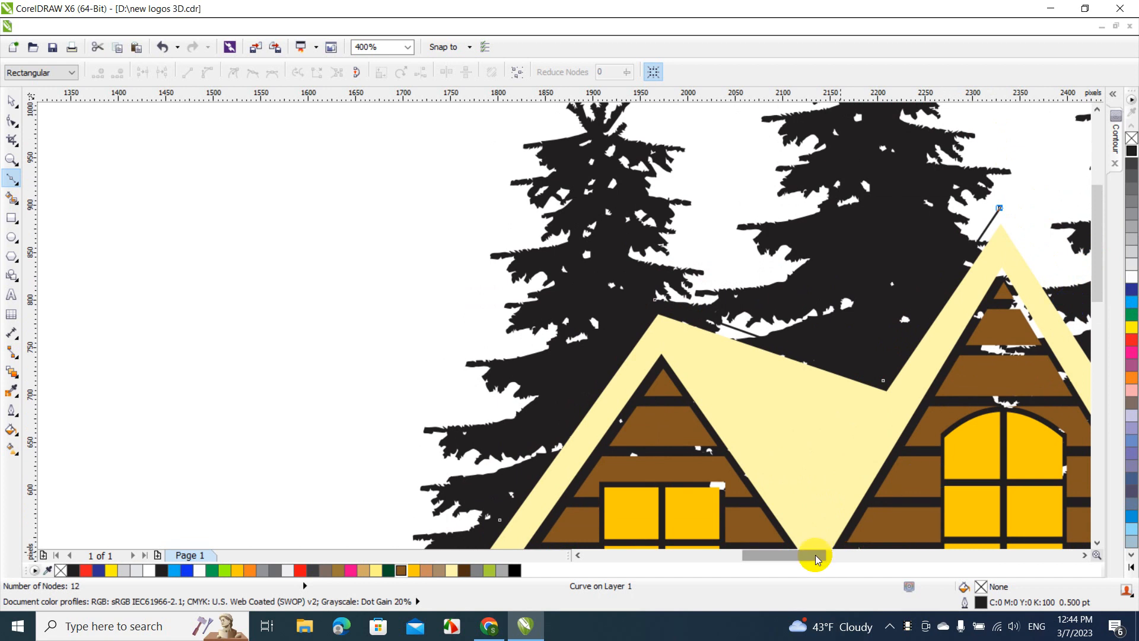
{"action": "left_click_drag", "start_coordinate": [815, 560], "coordinate": [849, 559]}
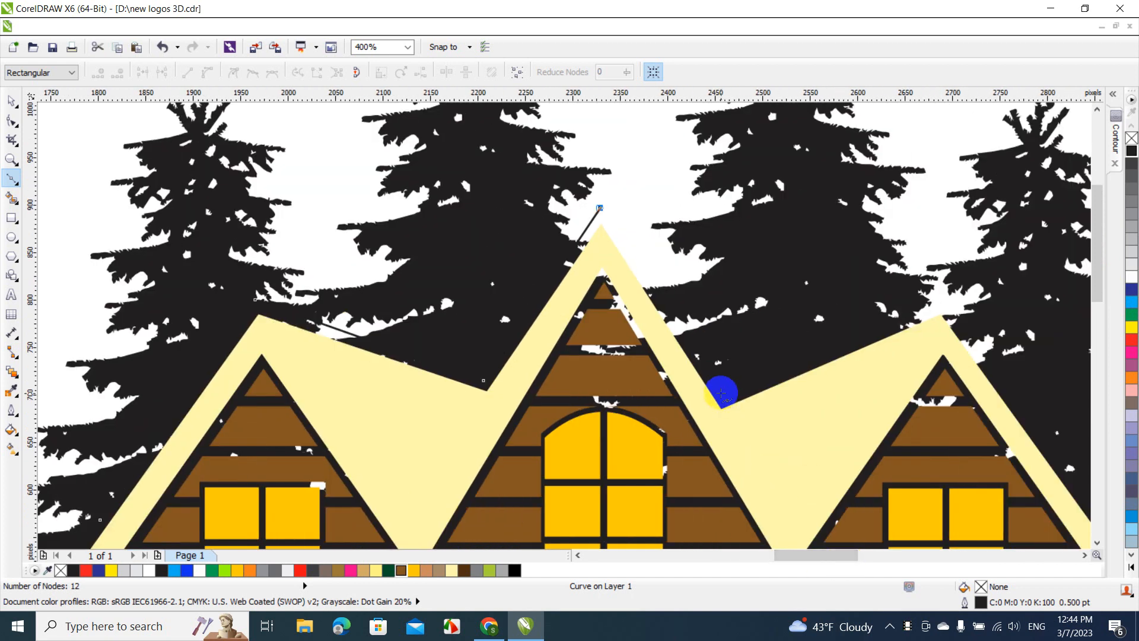
{"action": "left_click", "coordinate": [721, 394]}
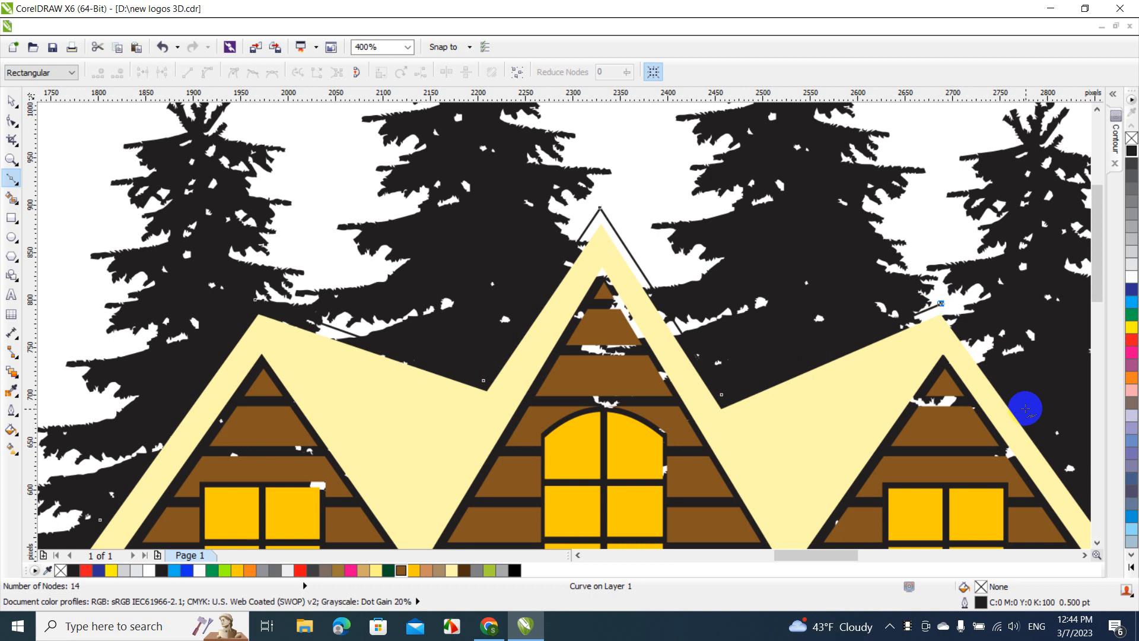
{"action": "left_click_drag", "start_coordinate": [837, 557], "coordinate": [864, 556]}
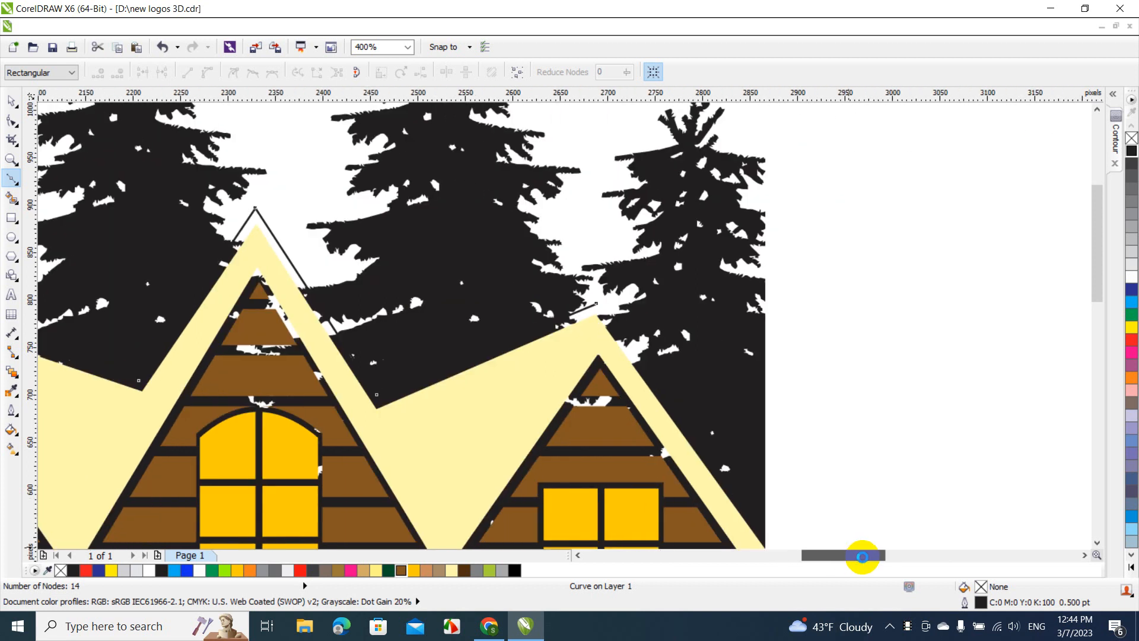
Continue the outline down the right roof edge past the railing and planks, and close it along the bottom at its starting node
{"action": "left_click_drag", "start_coordinate": [1100, 283], "coordinate": [1098, 348]}
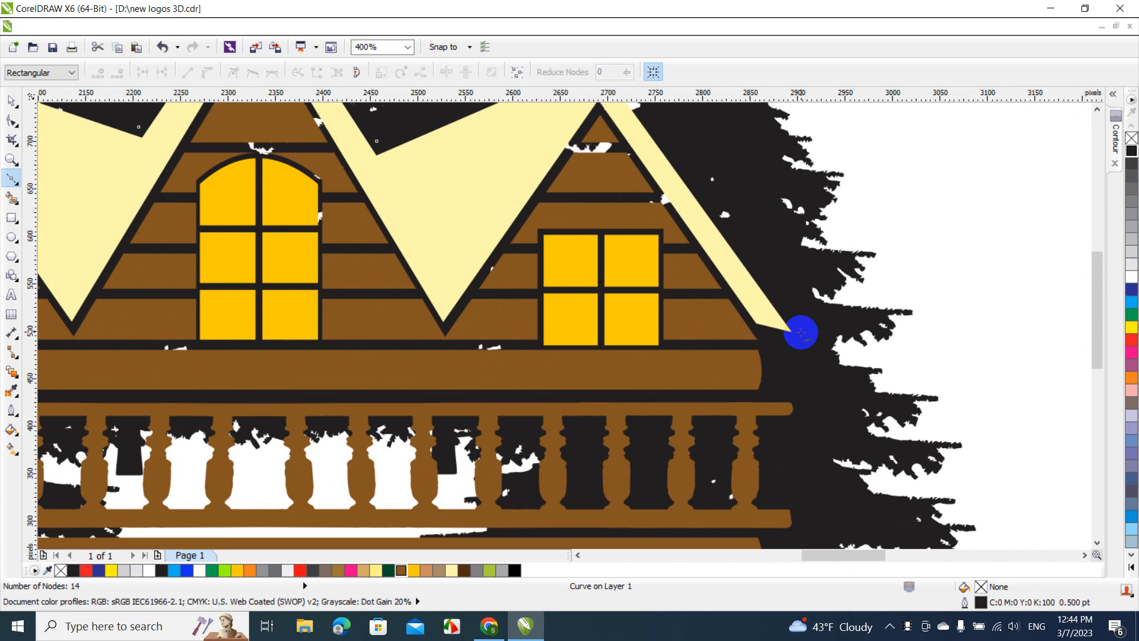
{"action": "left_click", "coordinate": [809, 433]}
{"action": "left_click", "coordinate": [807, 497]}
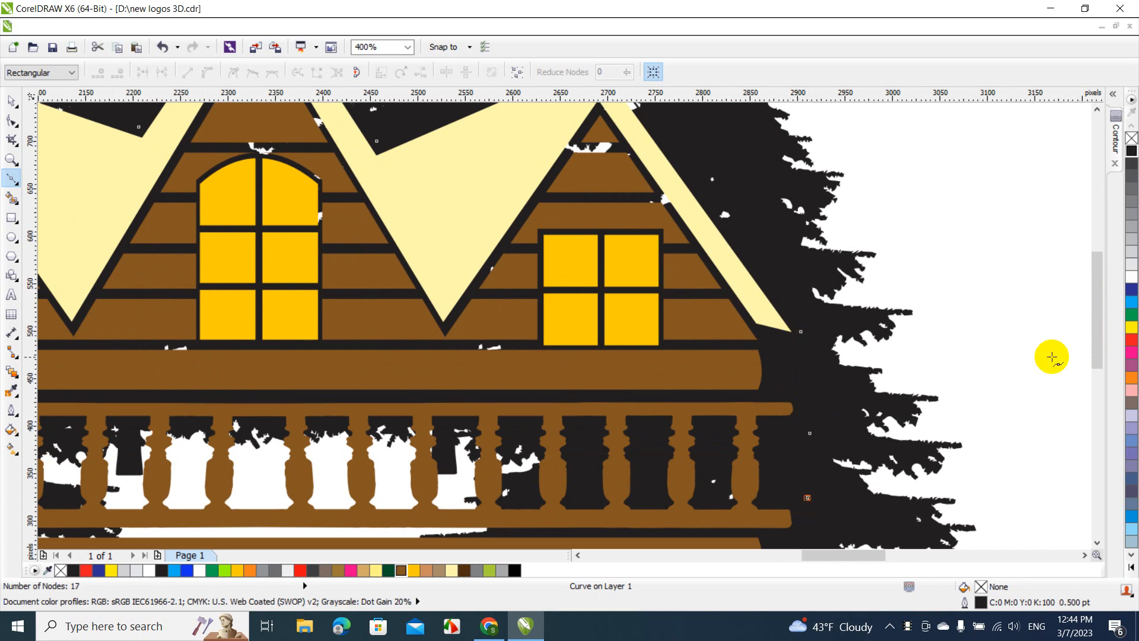
{"action": "left_click_drag", "start_coordinate": [1095, 311], "coordinate": [1096, 354]}
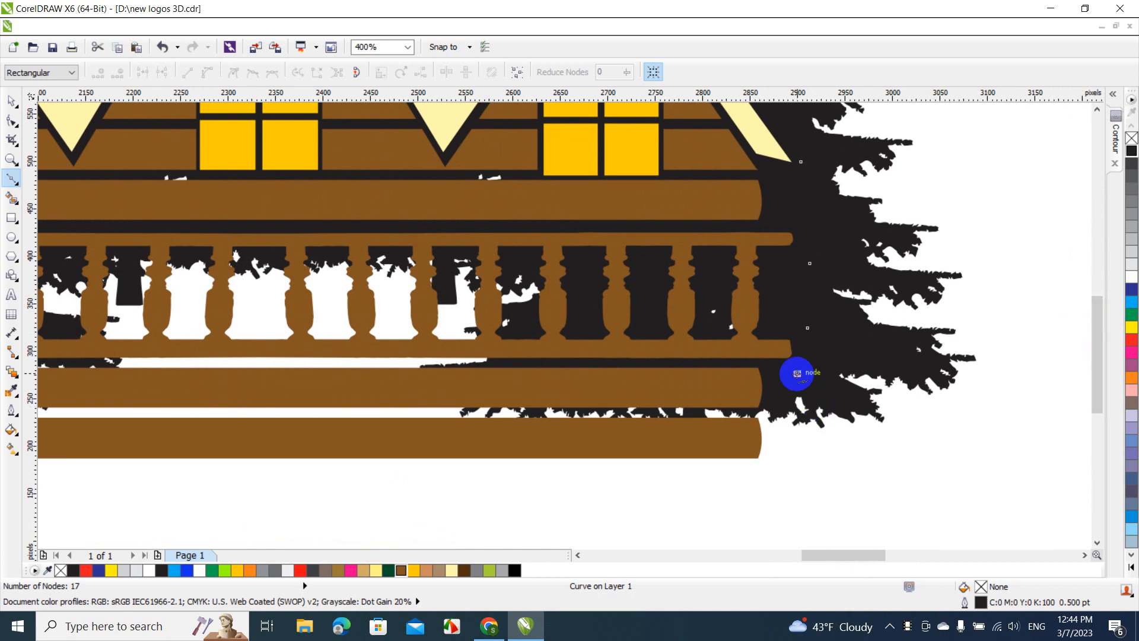
{"action": "double_click", "coordinate": [796, 373]}
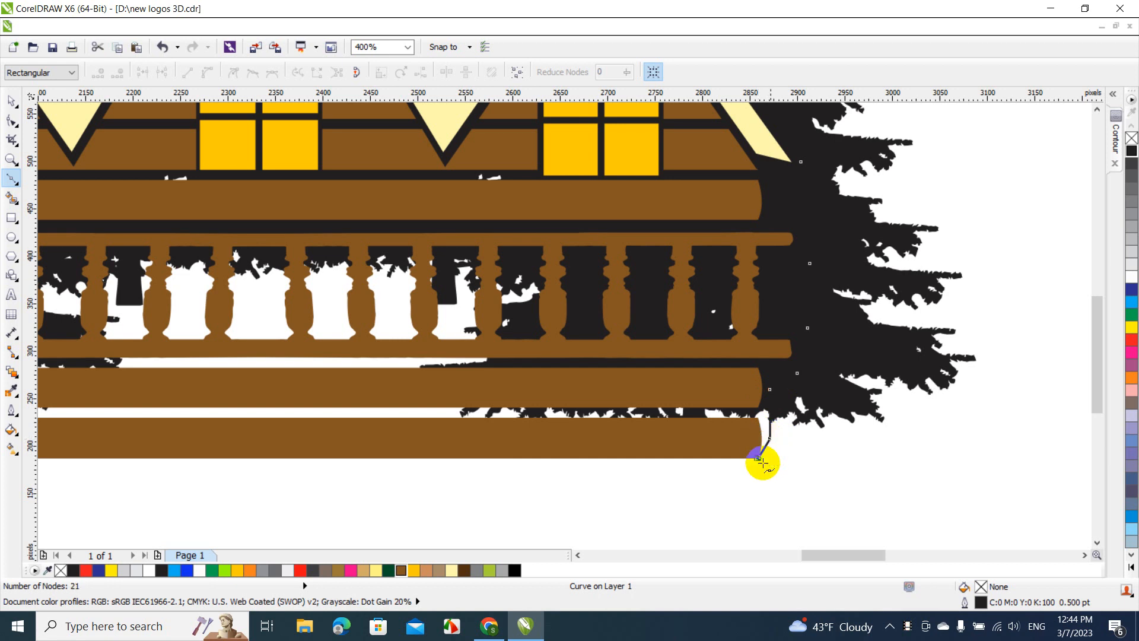
{"action": "left_click_drag", "start_coordinate": [826, 557], "coordinate": [762, 554]}
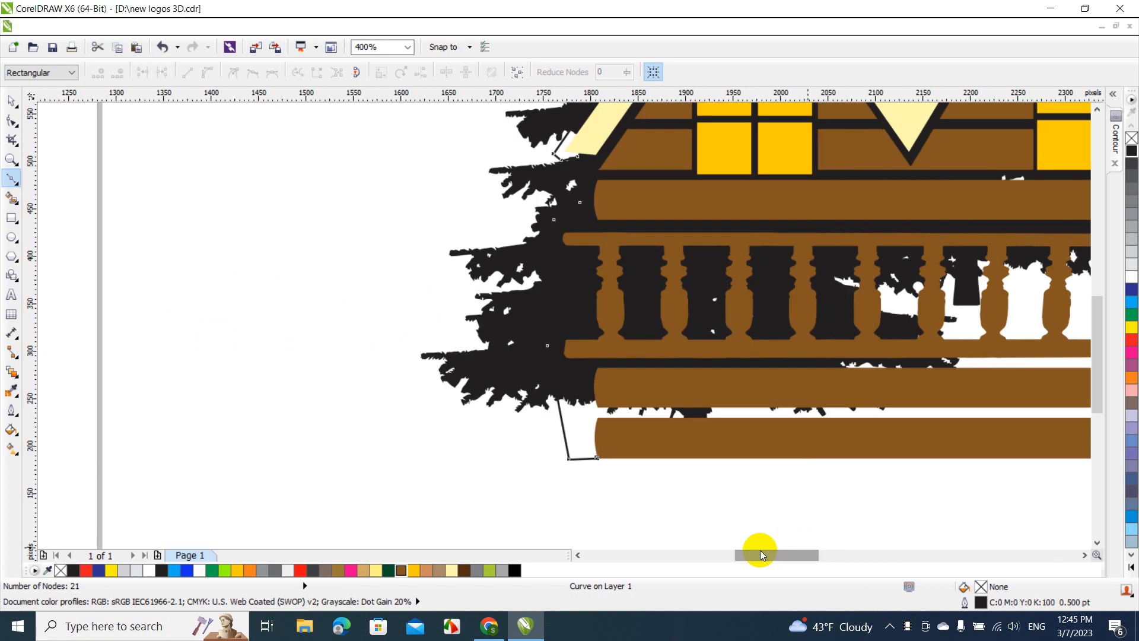
{"action": "left_click", "coordinate": [597, 457]}
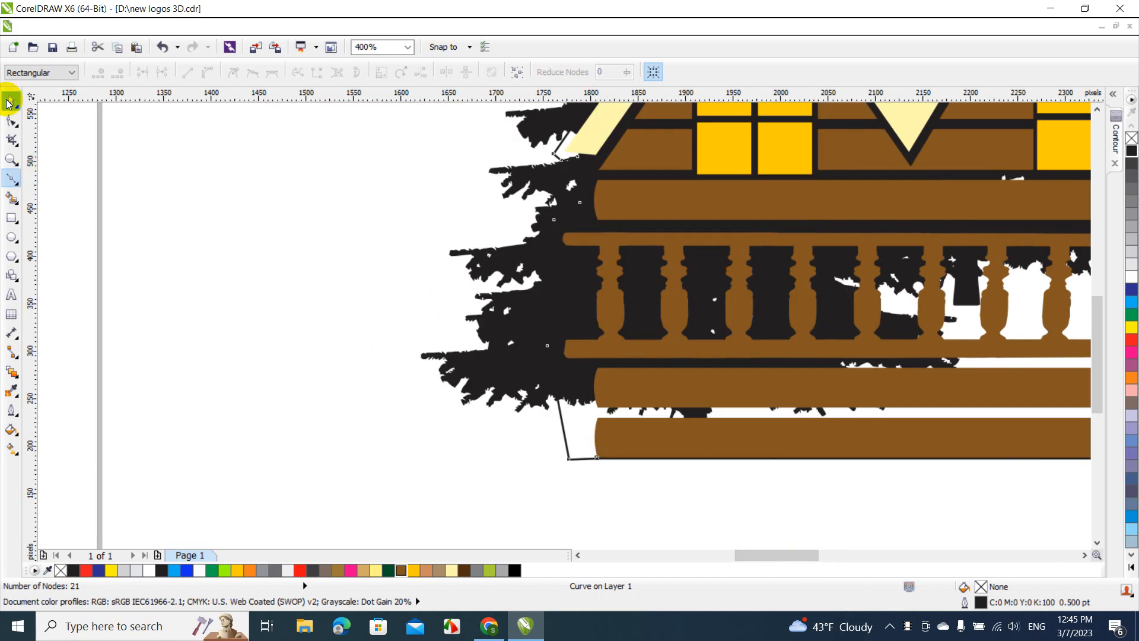
Fill the closed cabin outline with pure black (R0 G0 B0) and send it to the back of the page
{"action": "left_click", "coordinate": [8, 103]}
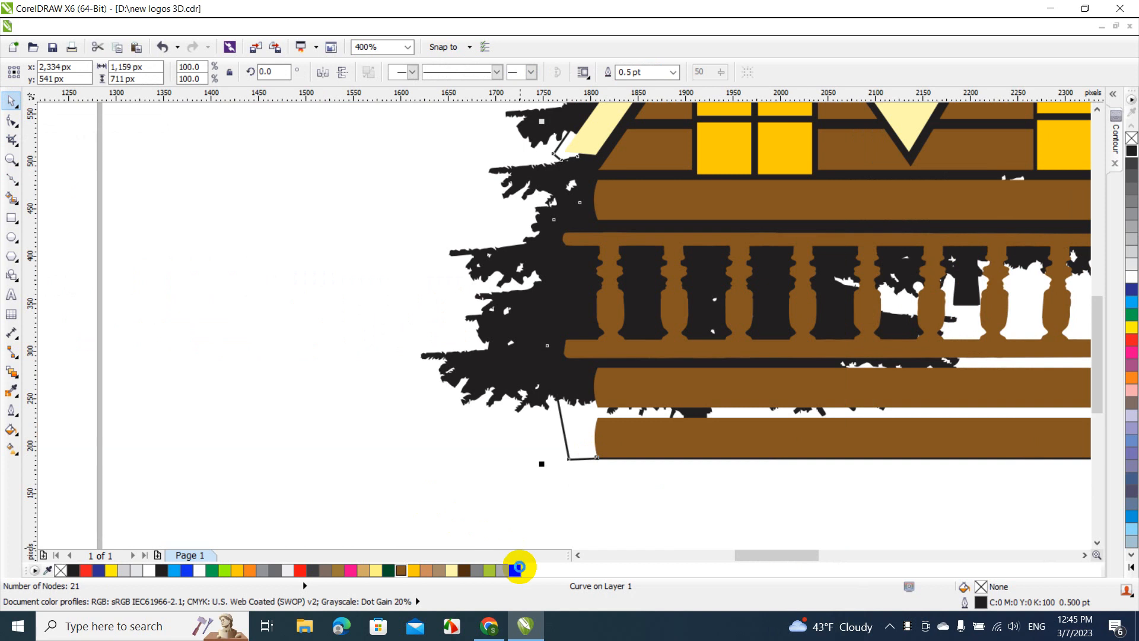
{"action": "left_click", "coordinate": [518, 568]}
{"action": "right_click", "coordinate": [585, 435]}
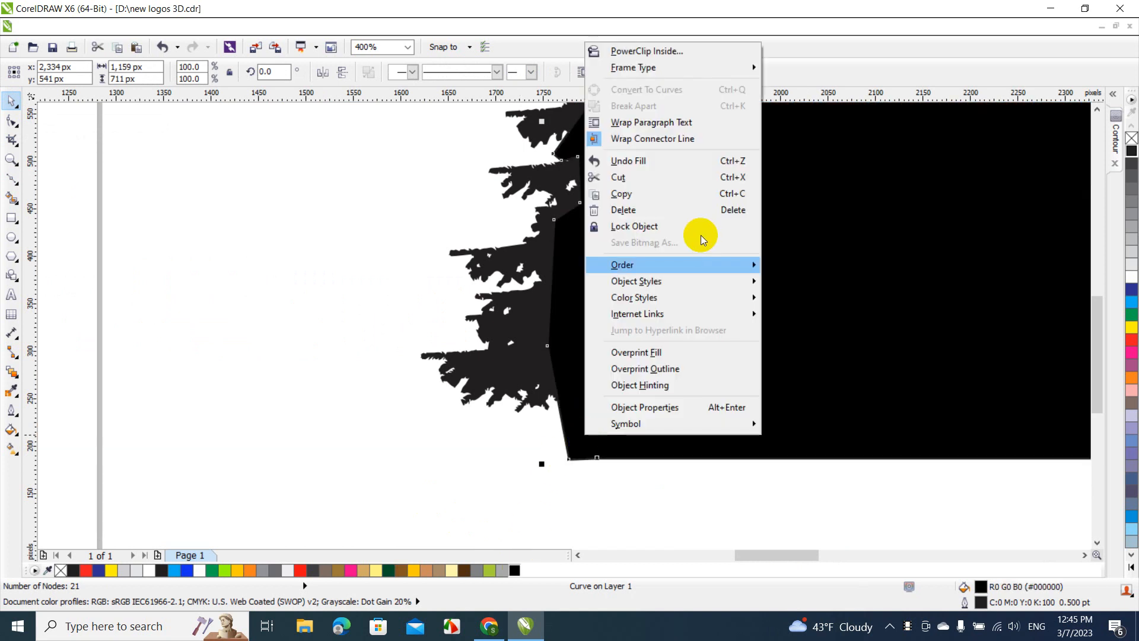
{"action": "mouse_move", "coordinate": [699, 235]}
{"action": "left_click", "coordinate": [836, 128]}
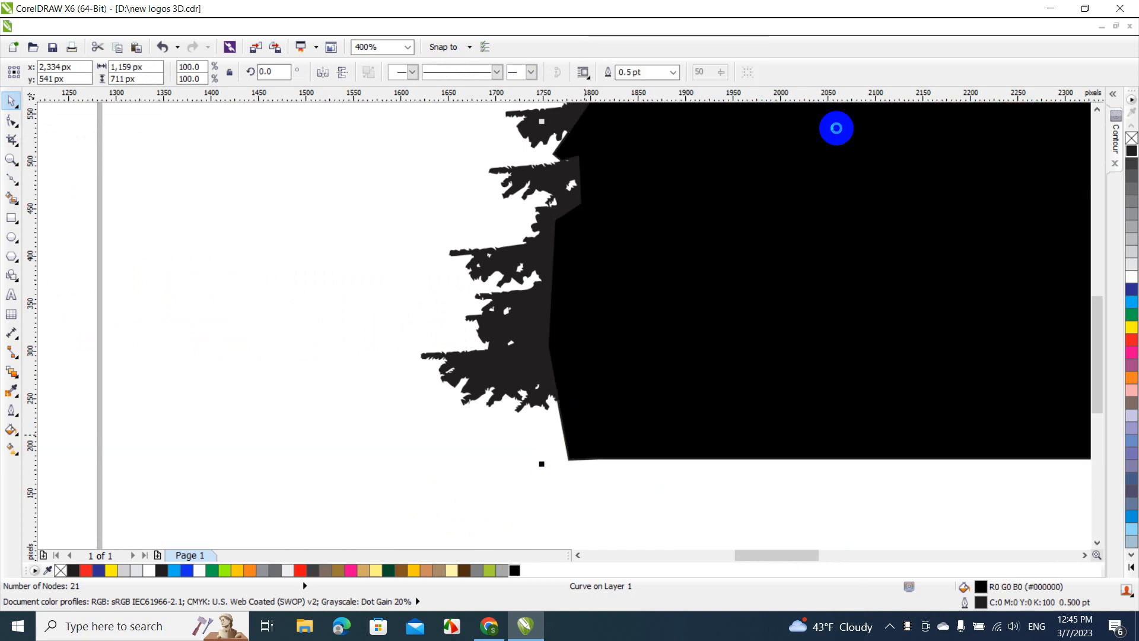
Recolor the leftmost tree and the second tree from the left with pure black (R0 G0 B0)
{"action": "left_click", "coordinate": [542, 312]}
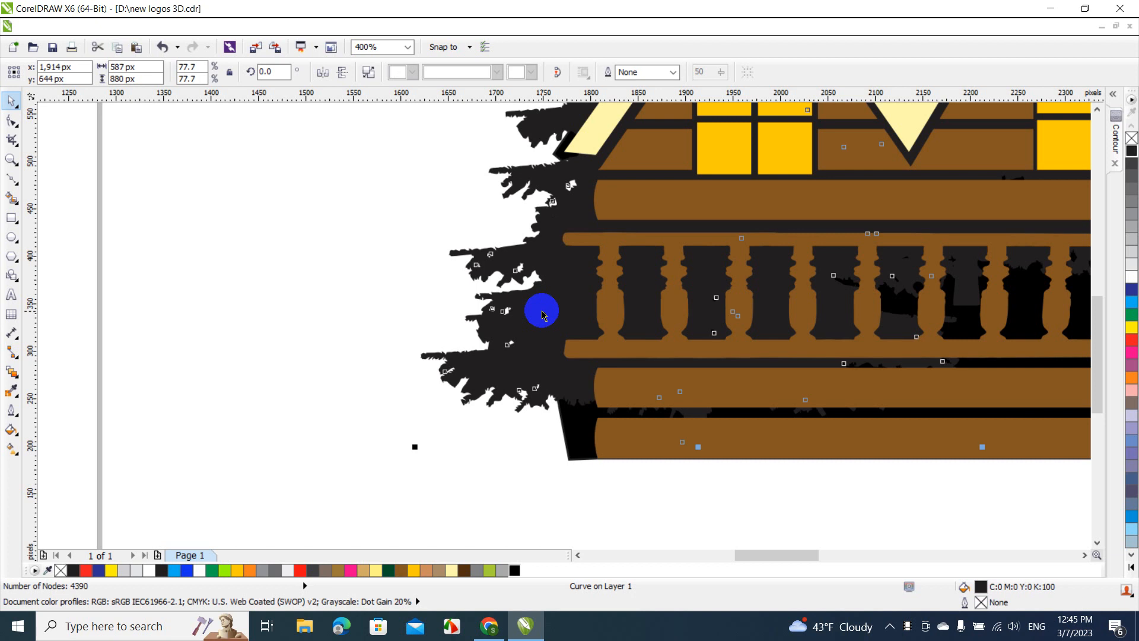
{"action": "left_click", "coordinate": [513, 570]}
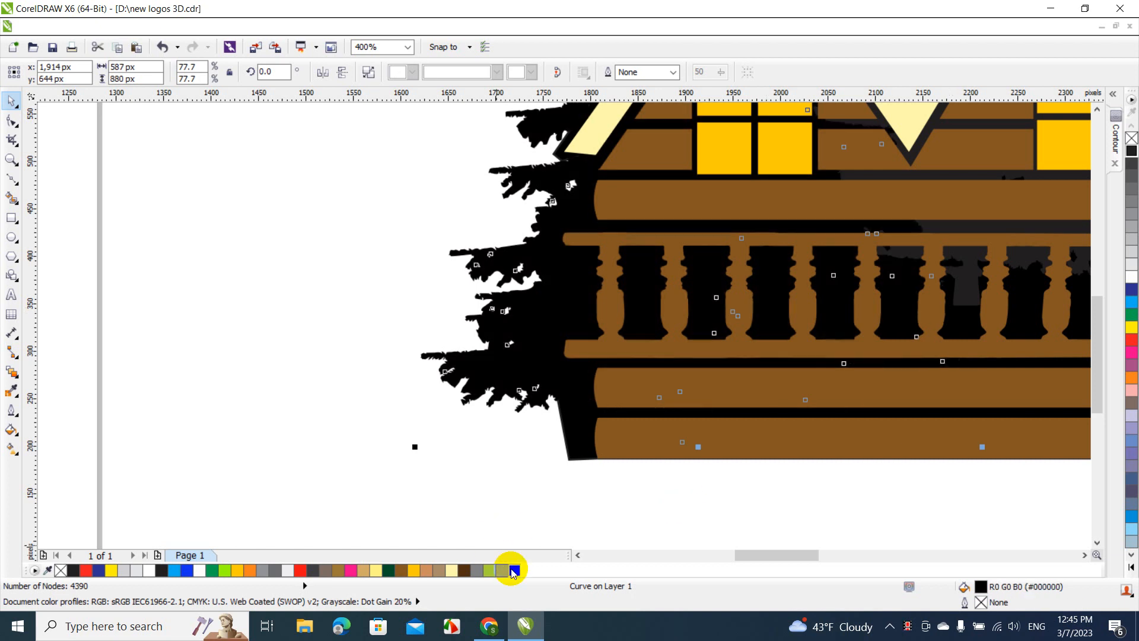
{"action": "left_click", "coordinate": [409, 46]}
{"action": "left_click", "coordinate": [382, 157]}
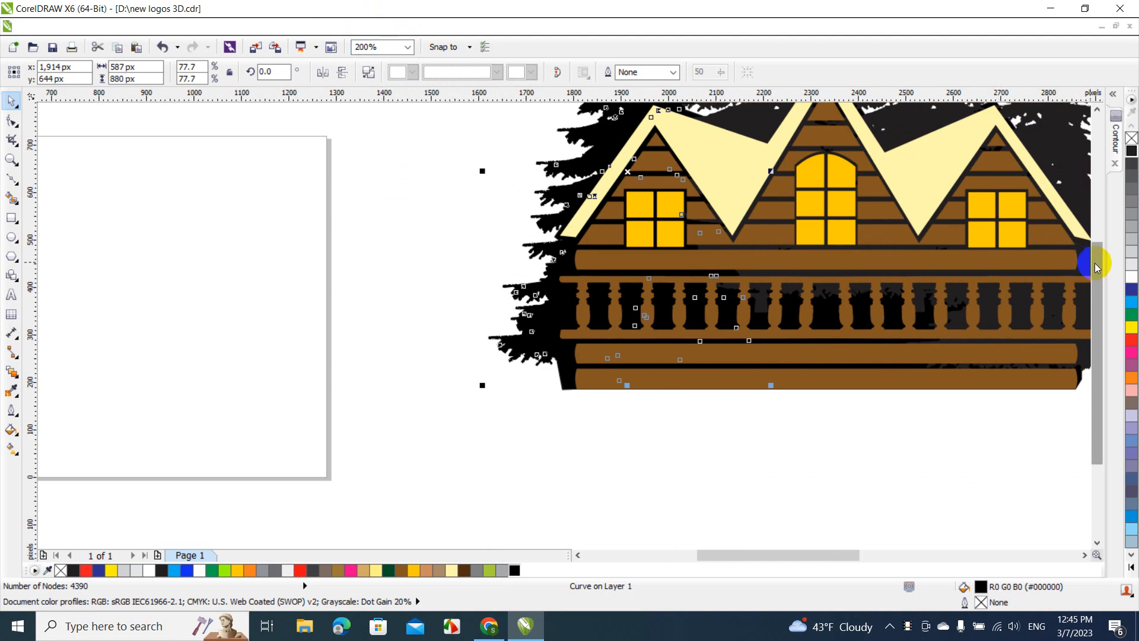
{"action": "left_click_drag", "start_coordinate": [1097, 269], "coordinate": [1096, 226]}
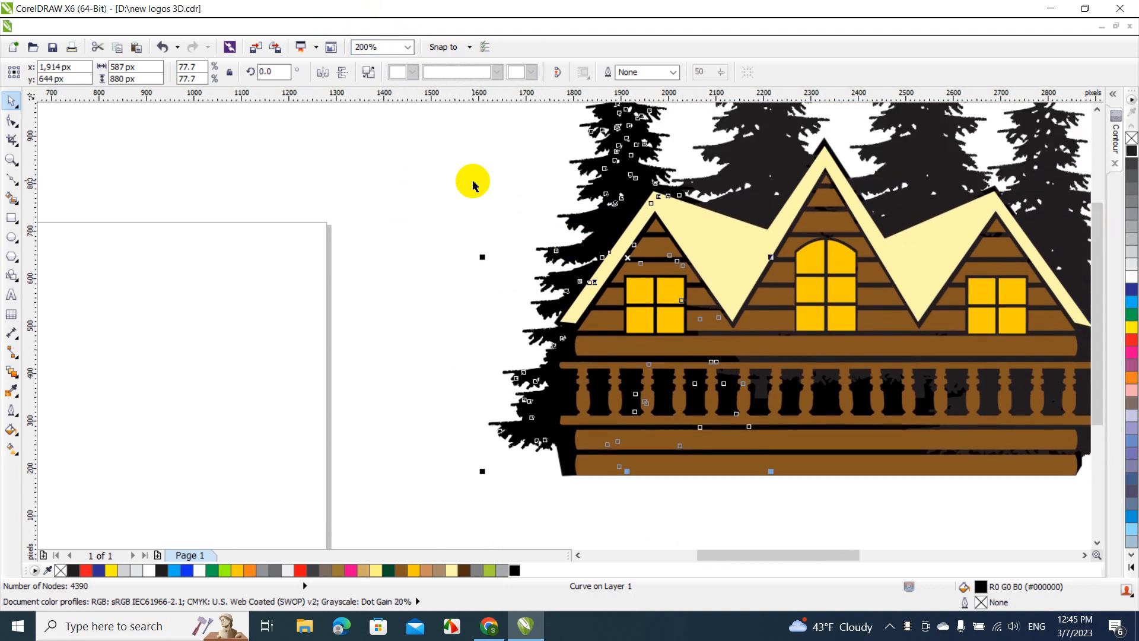
{"action": "left_click", "coordinate": [779, 137]}
{"action": "left_click", "coordinate": [752, 127]}
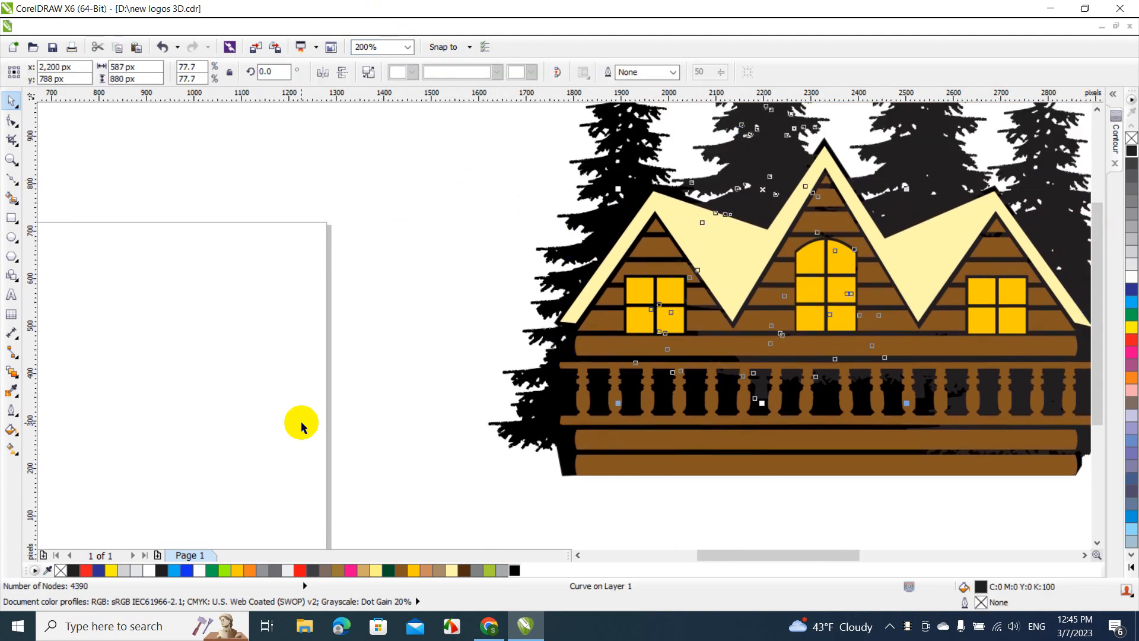
{"action": "left_click", "coordinate": [514, 570]}
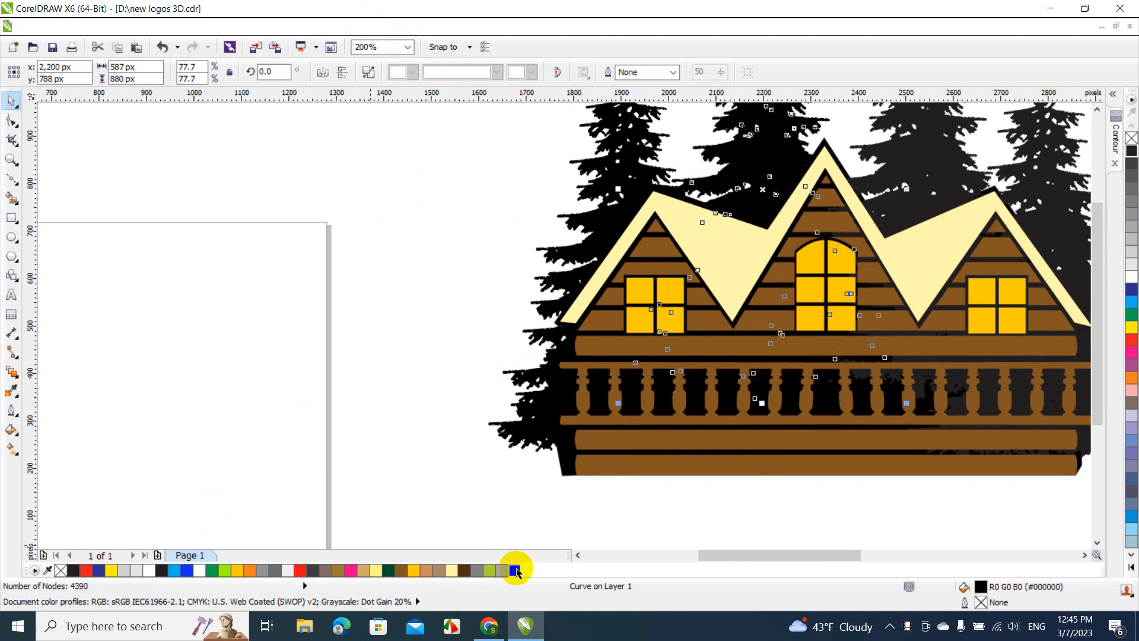
Recolor the third tree and the rightmost tree with the same pure black, and clear the selection
{"action": "left_click", "coordinate": [924, 122]}
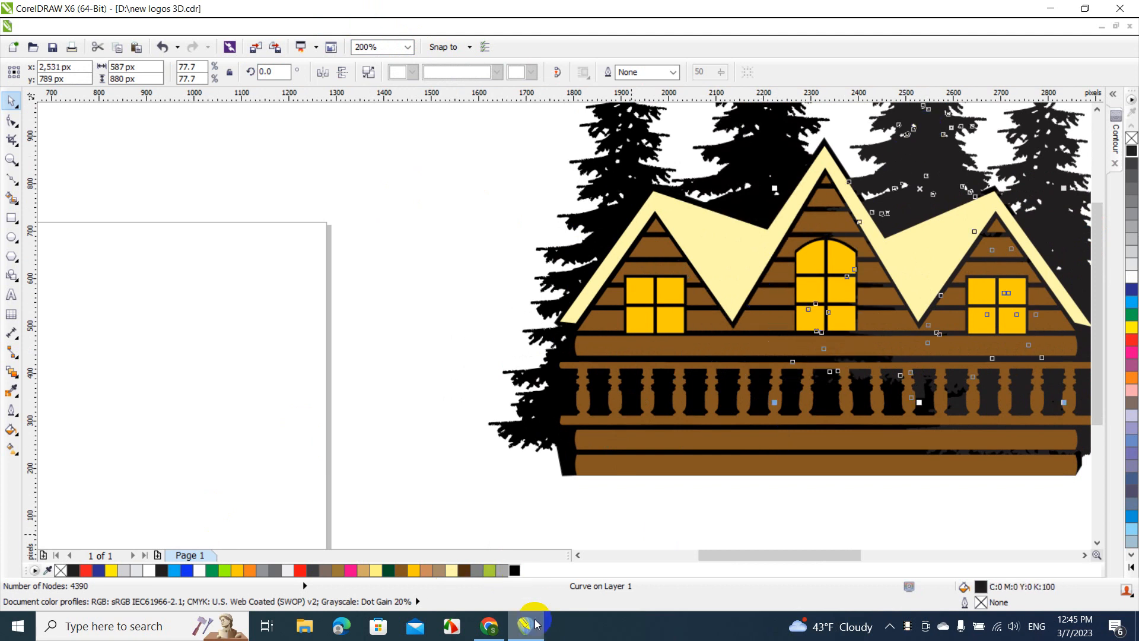
{"action": "left_click", "coordinate": [514, 571]}
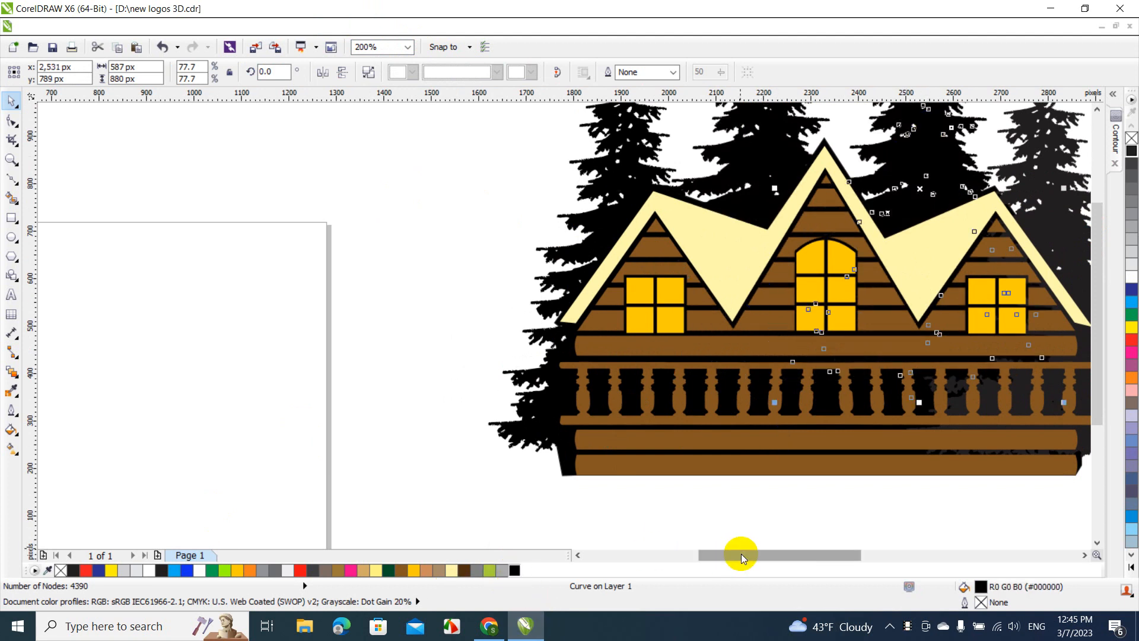
{"action": "left_click_drag", "start_coordinate": [742, 553], "coordinate": [780, 555]}
{"action": "left_click", "coordinate": [793, 130]}
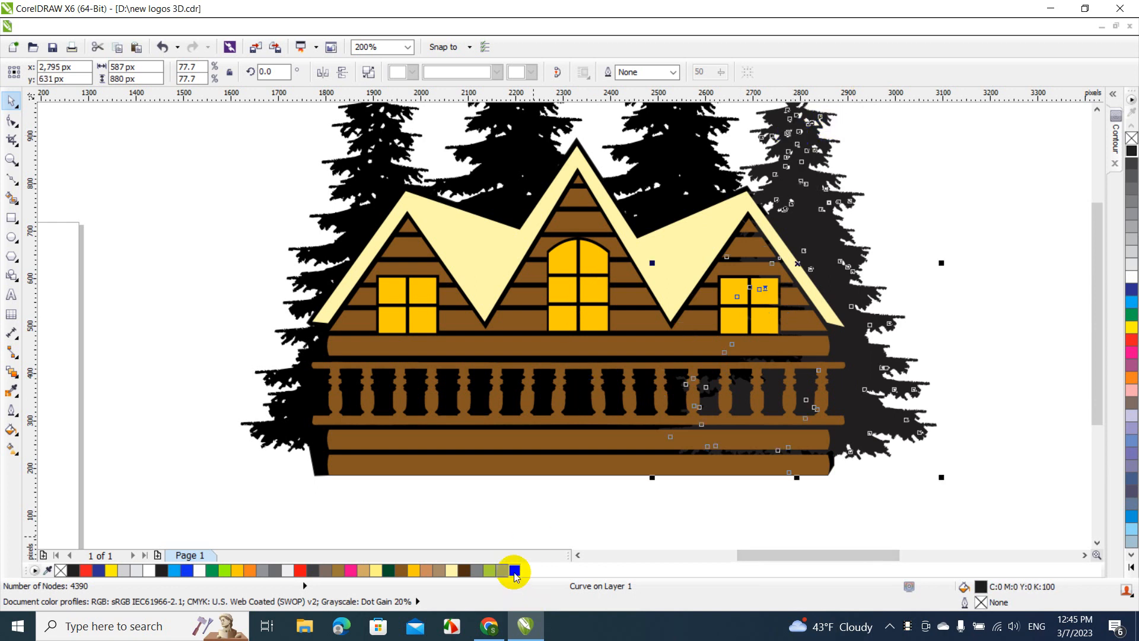
{"action": "left_click", "coordinate": [513, 570]}
{"action": "left_click", "coordinate": [598, 519]}
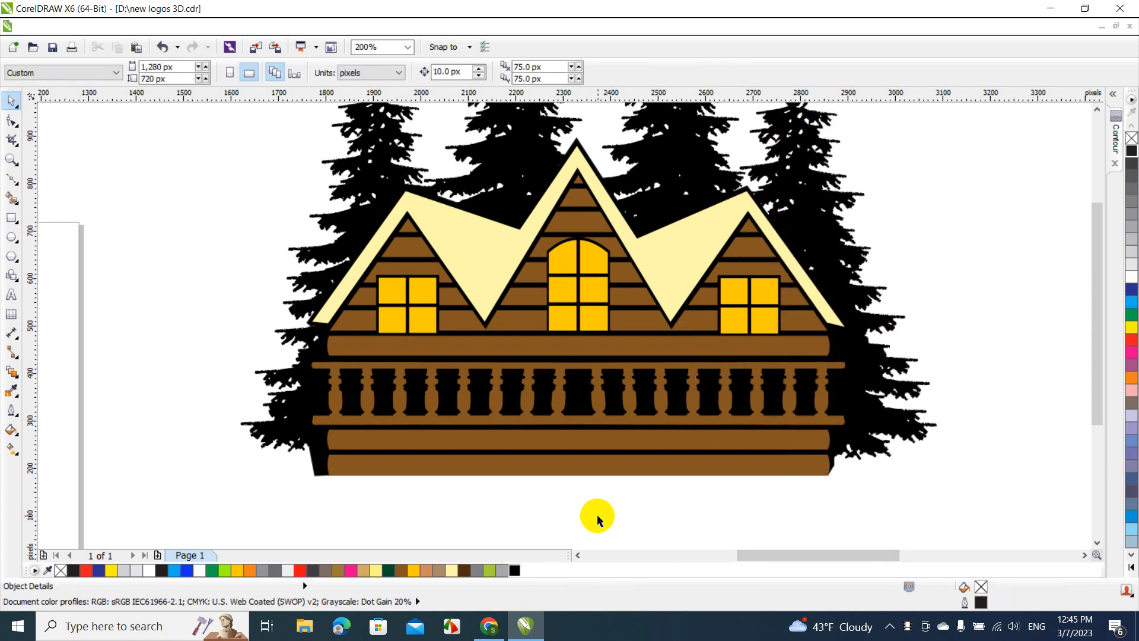
Select the whole cabin and trees, scale them down to about 1,189 by 846 px, and move them left to about X 2,043 px, Y 802 px
{"action": "left_click", "coordinate": [408, 47]}
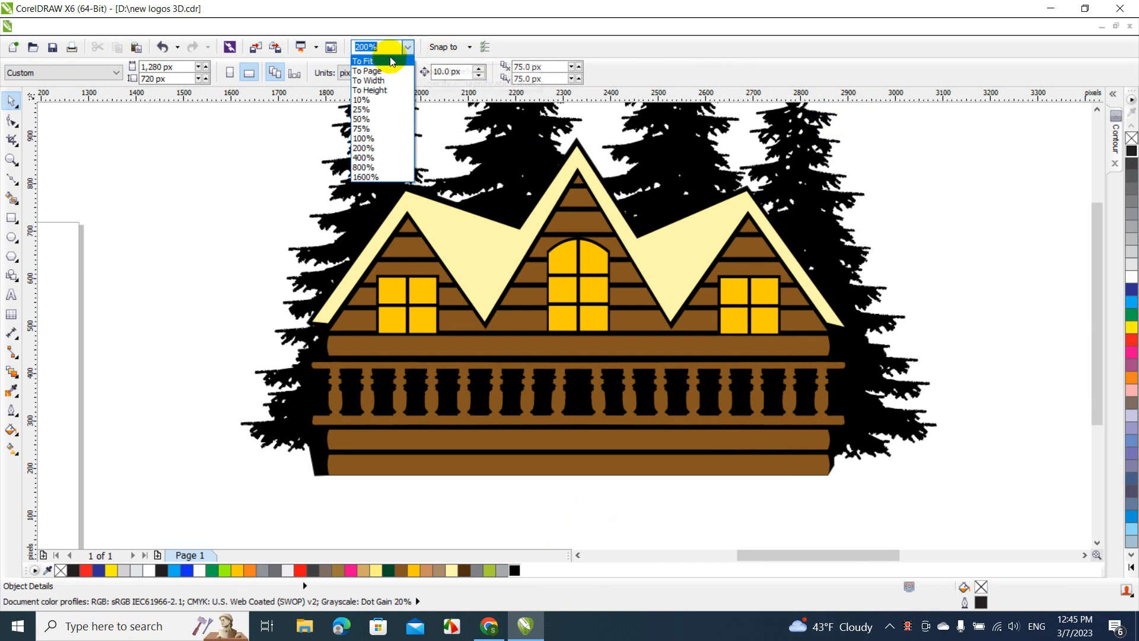
{"action": "left_click", "coordinate": [373, 138]}
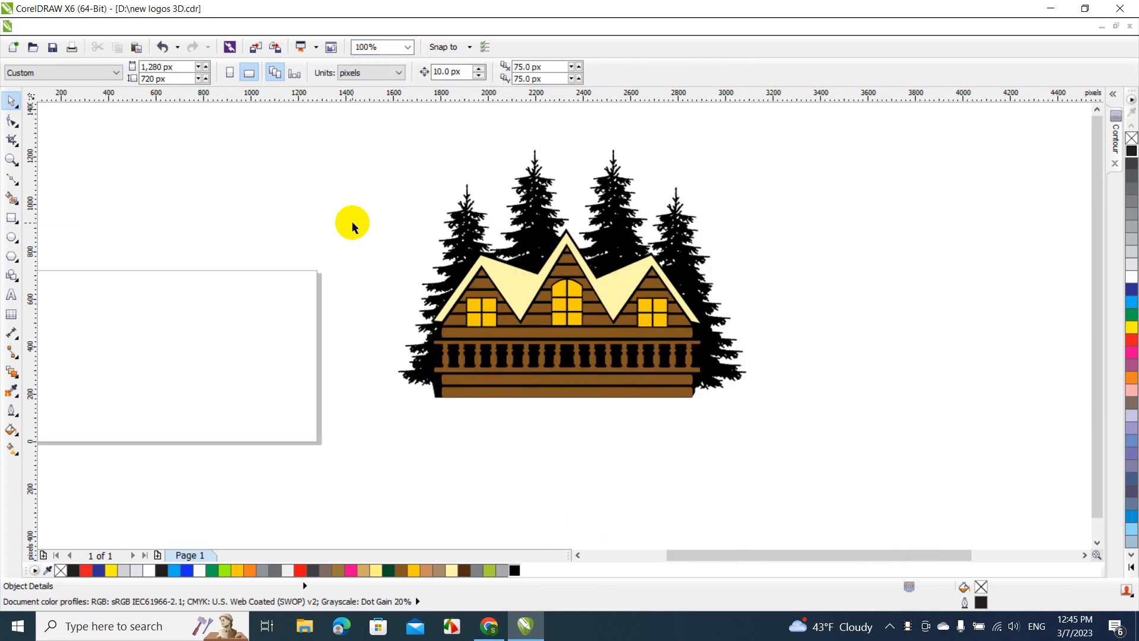
{"action": "left_click_drag", "start_coordinate": [336, 140], "coordinate": [788, 422]}
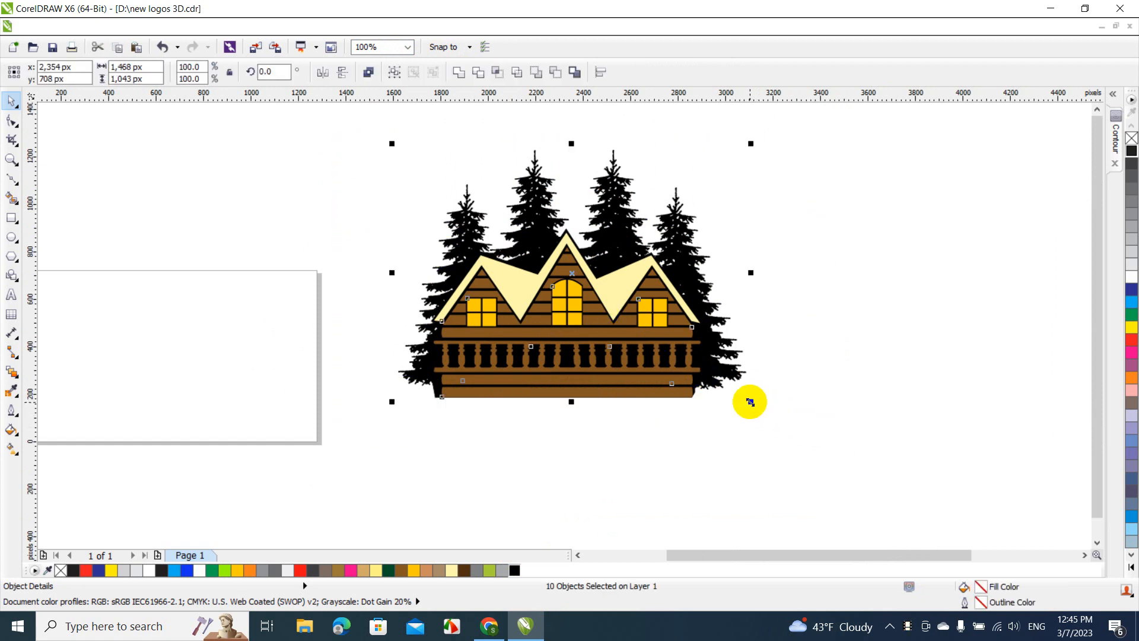
{"action": "left_click_drag", "start_coordinate": [749, 402], "coordinate": [683, 380]}
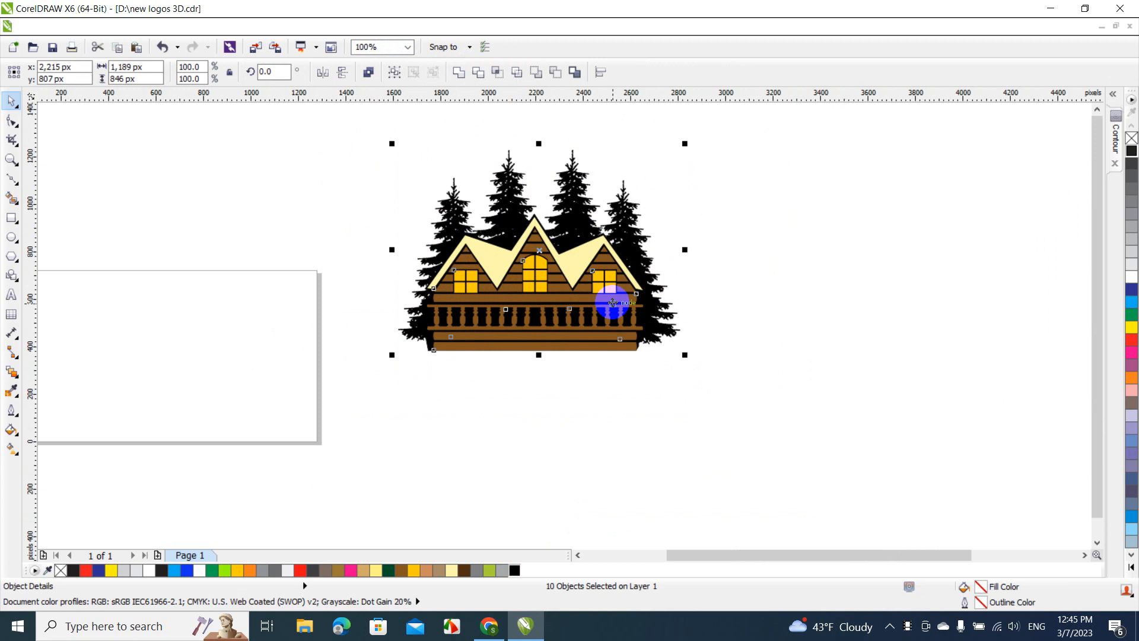
{"action": "left_click_drag", "start_coordinate": [612, 302], "coordinate": [572, 303]}
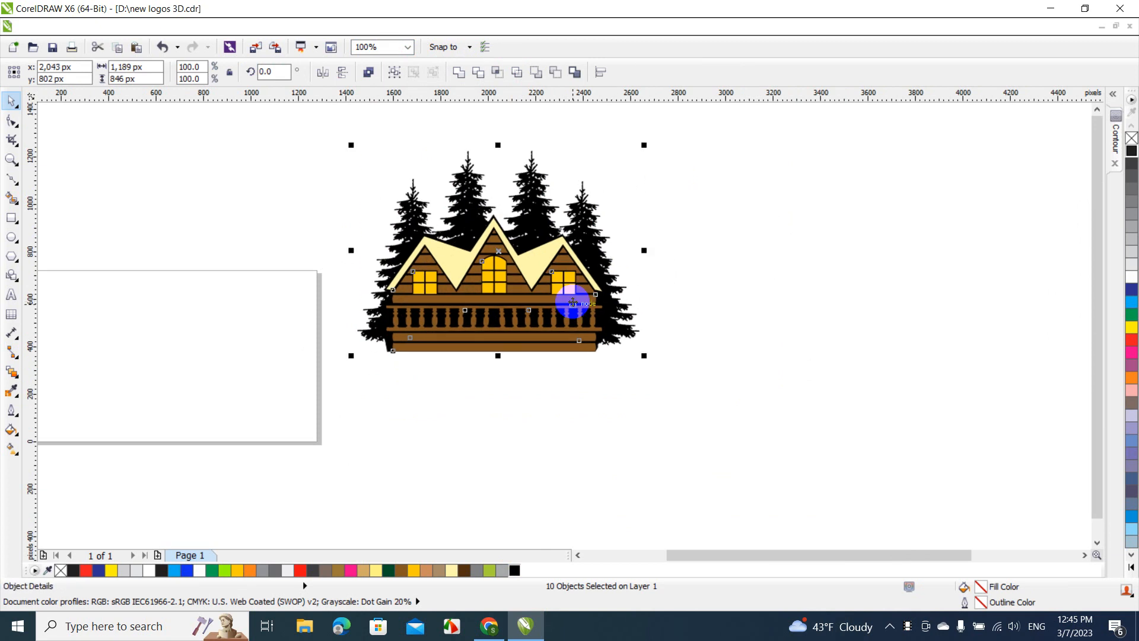
{"action": "left_click", "coordinate": [620, 395]}
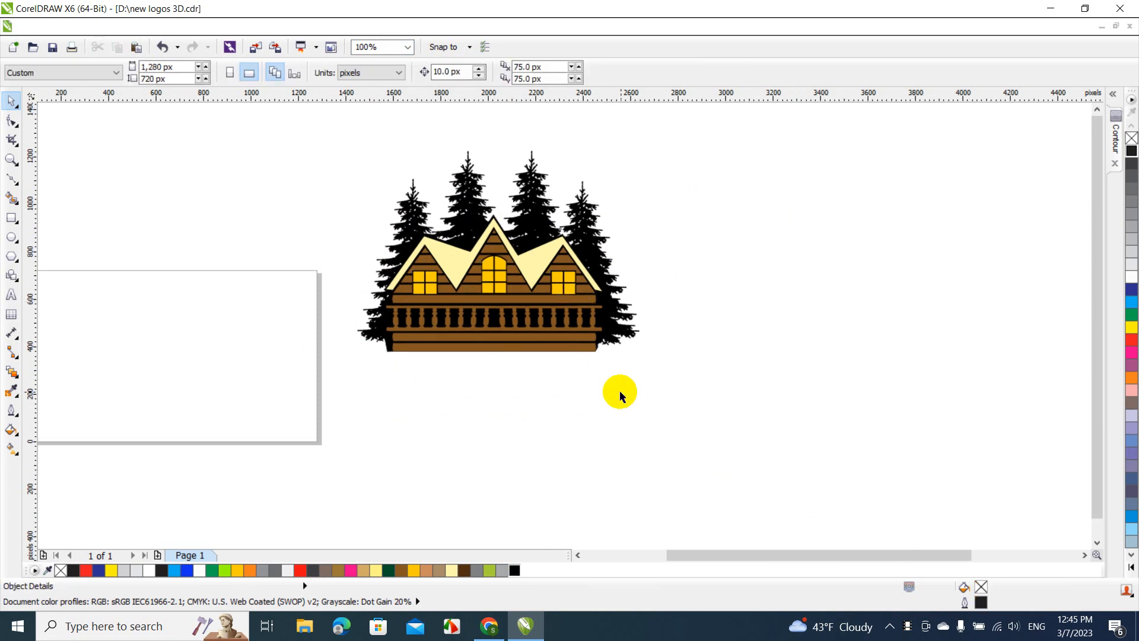
Move the wood grain drawing about 1,050 px left and 330 px down, closer to the cabin
{"action": "left_click_drag", "start_coordinate": [714, 552], "coordinate": [818, 549]}
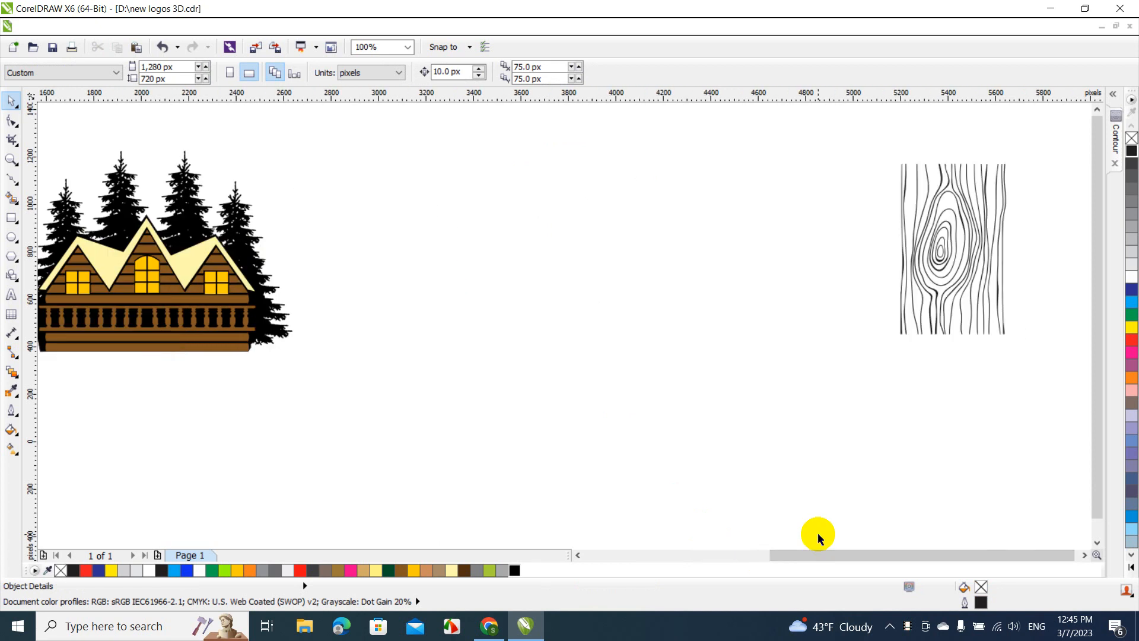
{"action": "left_click", "coordinate": [909, 277]}
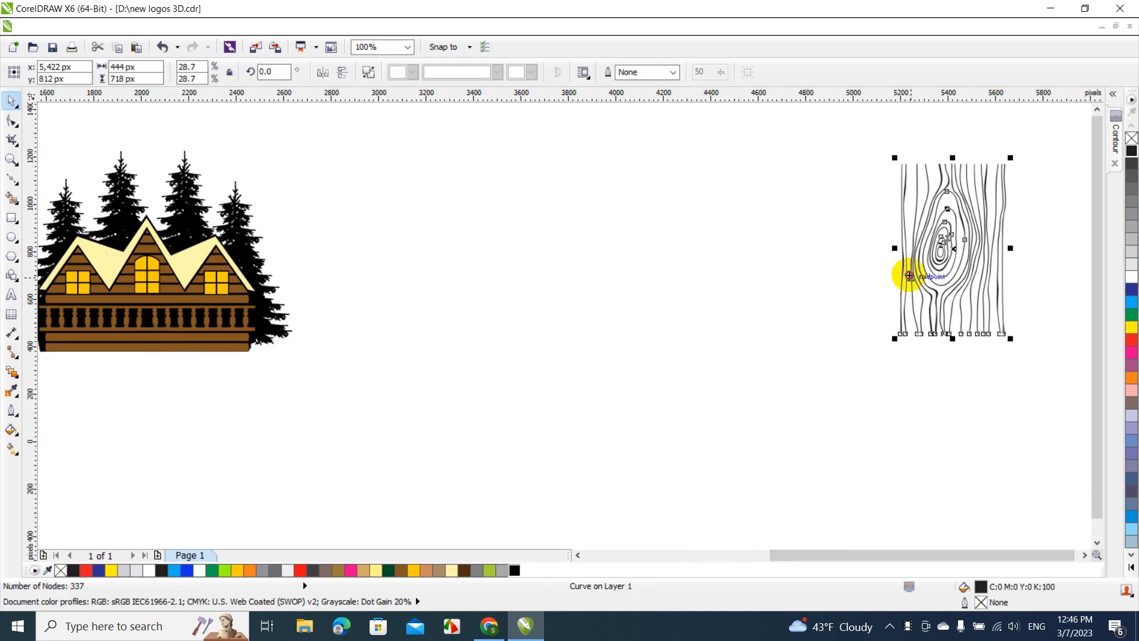
{"action": "left_click_drag", "start_coordinate": [909, 275], "coordinate": [661, 355]}
{"action": "left_click_drag", "start_coordinate": [786, 553], "coordinate": [725, 557]}
{"action": "left_click", "coordinate": [727, 405]}
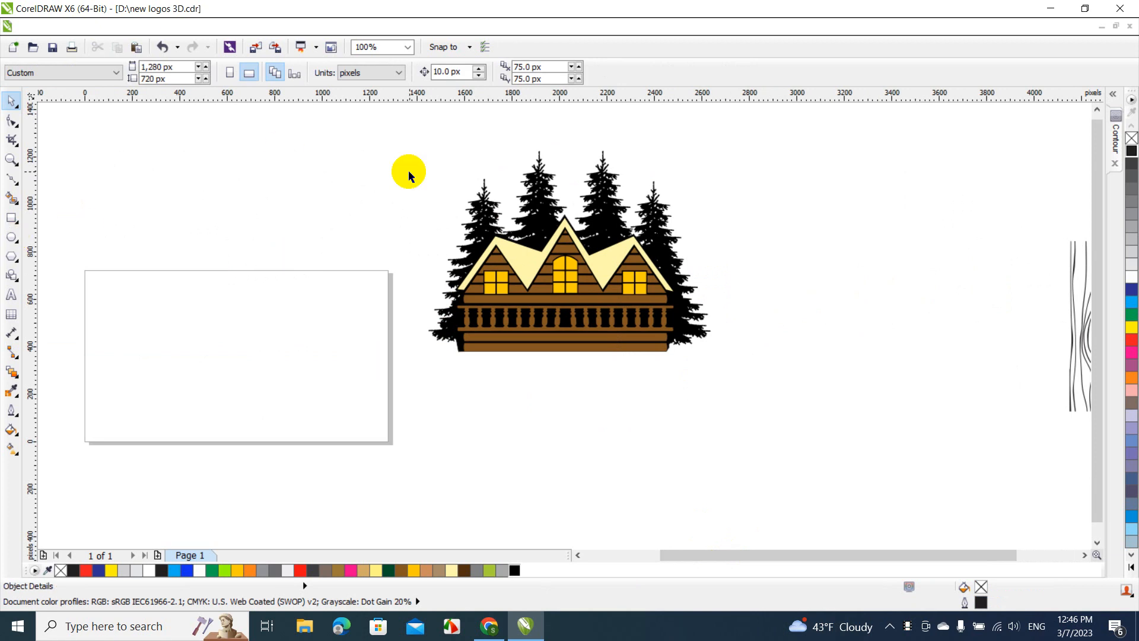
Draw a rectangle about 1,406 by 241 px just below the cabin
{"action": "left_click", "coordinate": [11, 238]}
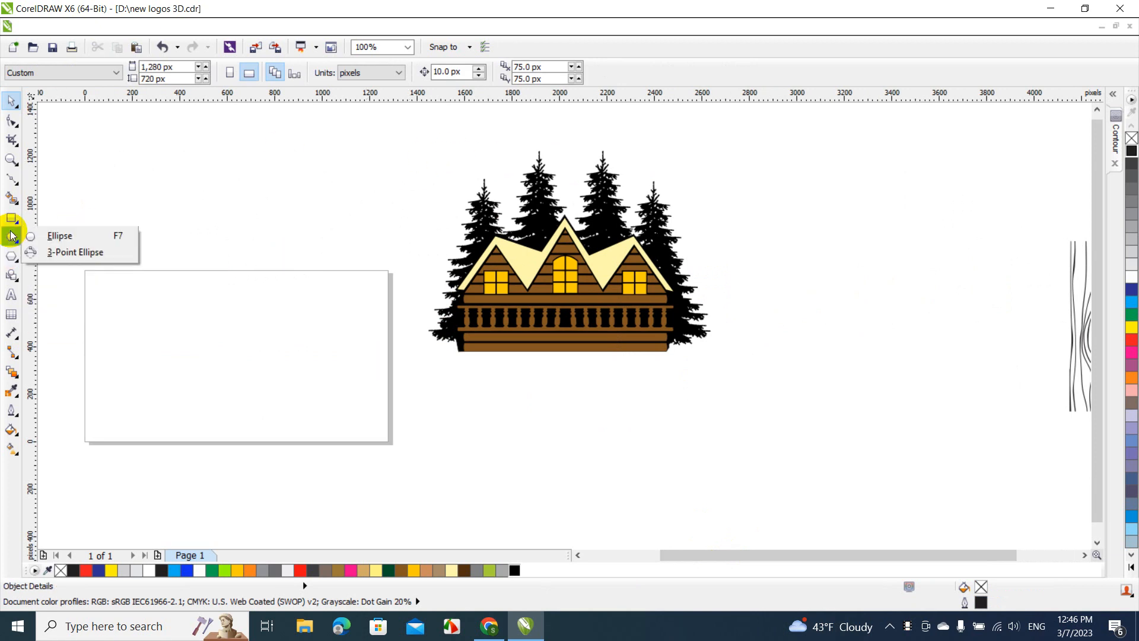
{"action": "left_click", "coordinate": [10, 236]}
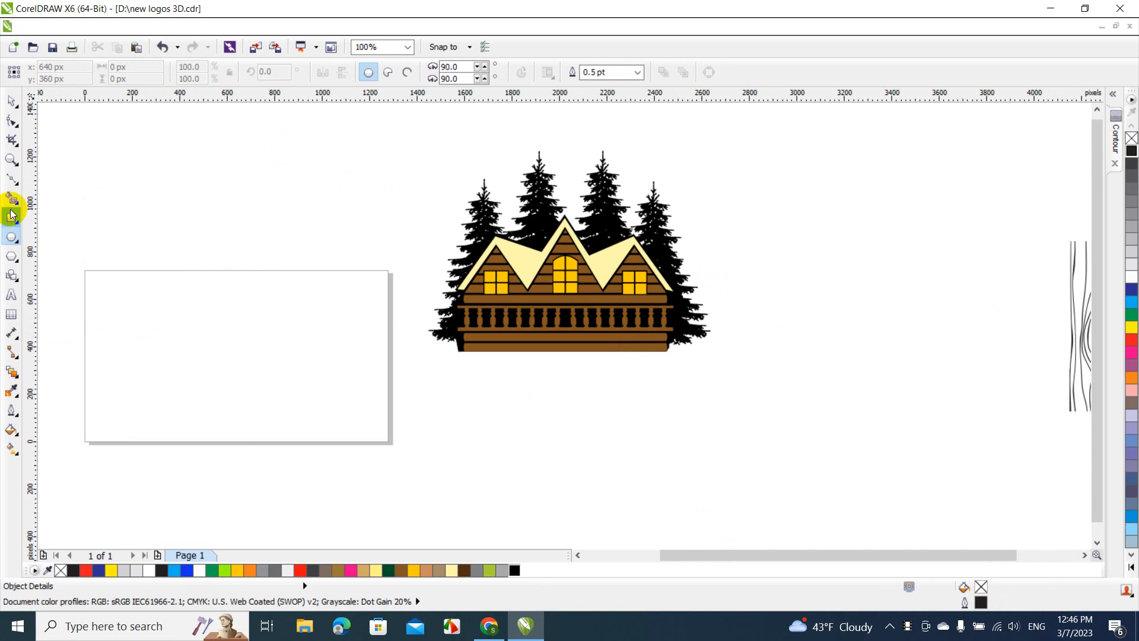
{"action": "left_click", "coordinate": [12, 215]}
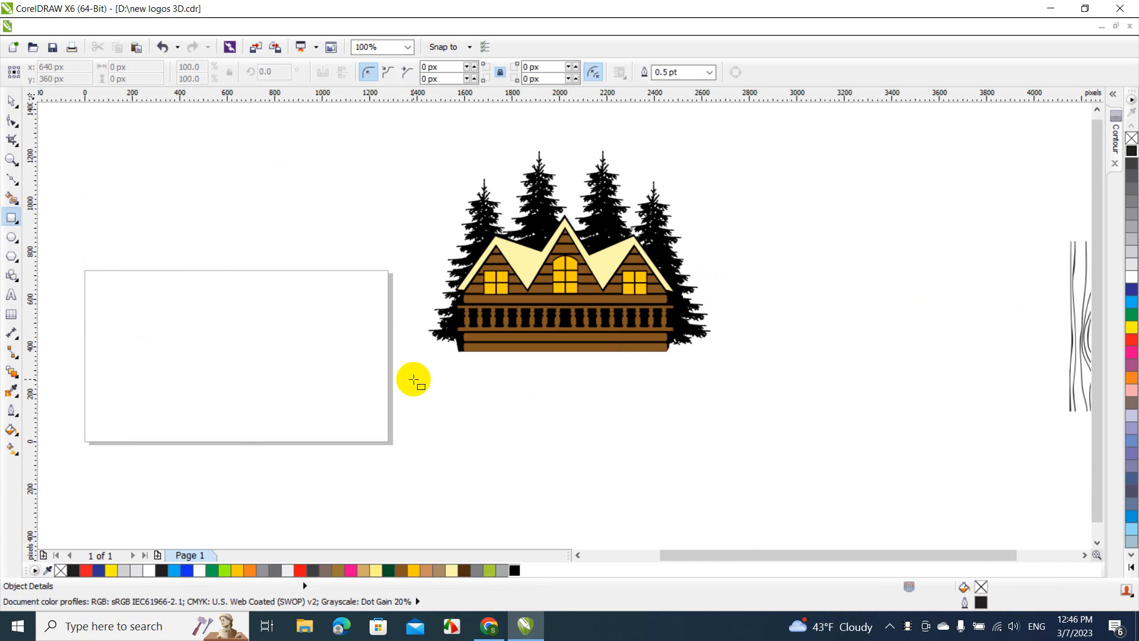
{"action": "left_click_drag", "start_coordinate": [397, 371], "coordinate": [732, 427]}
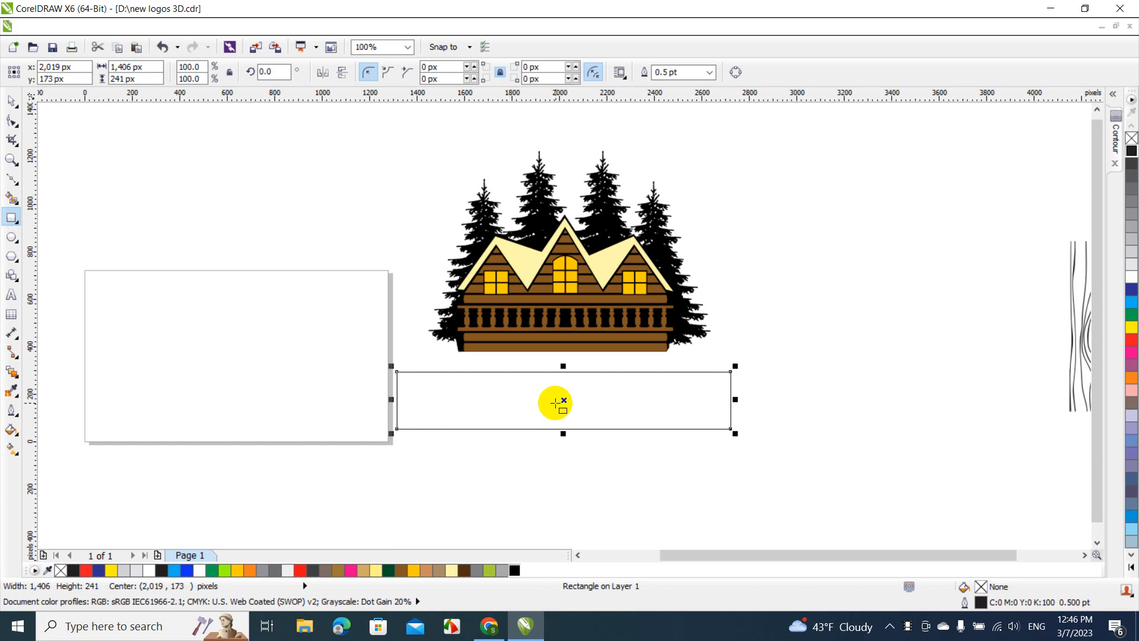
Weld the rectangle to make it an editable curve and move it about 130 px right and 255 px down
{"action": "left_click", "coordinate": [11, 101]}
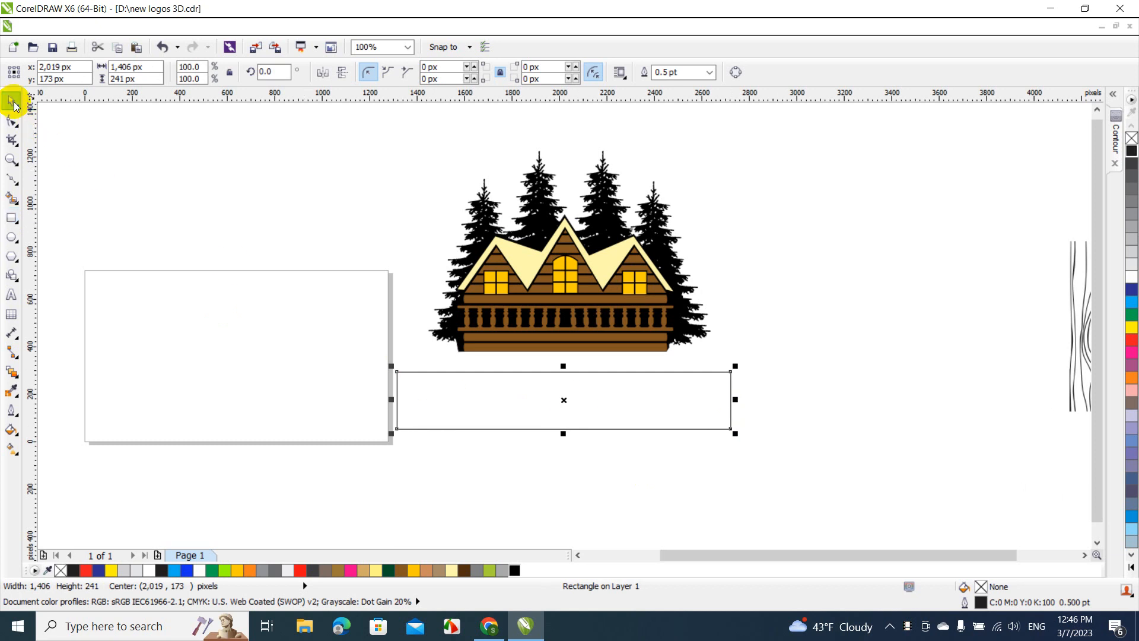
{"action": "left_click", "coordinate": [266, 29]}
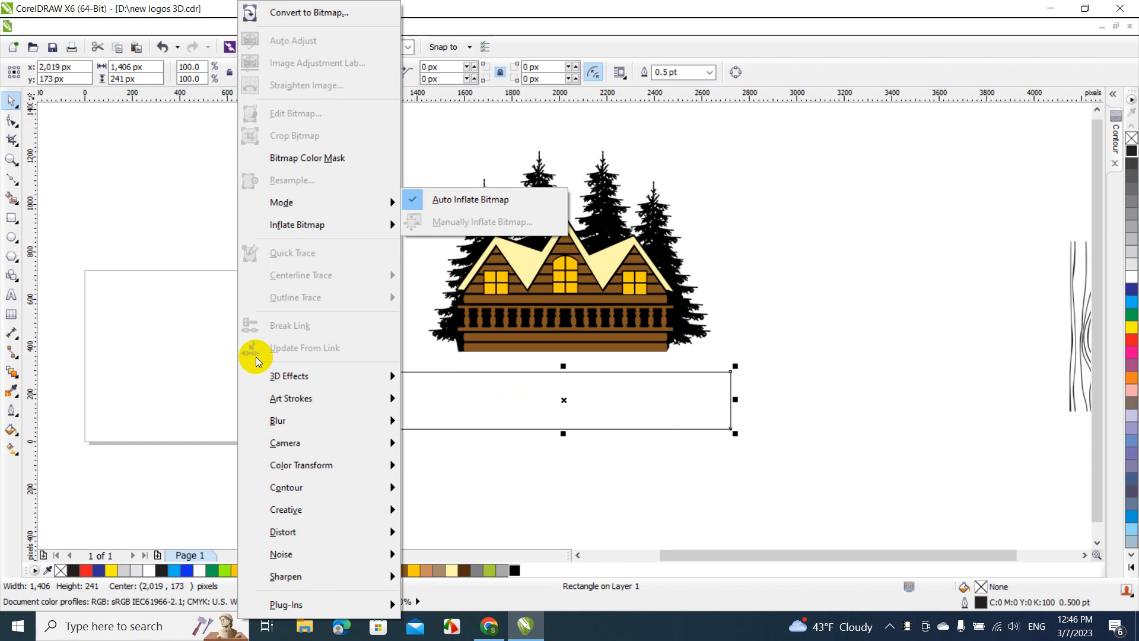
{"action": "mouse_move", "coordinate": [191, 27]}
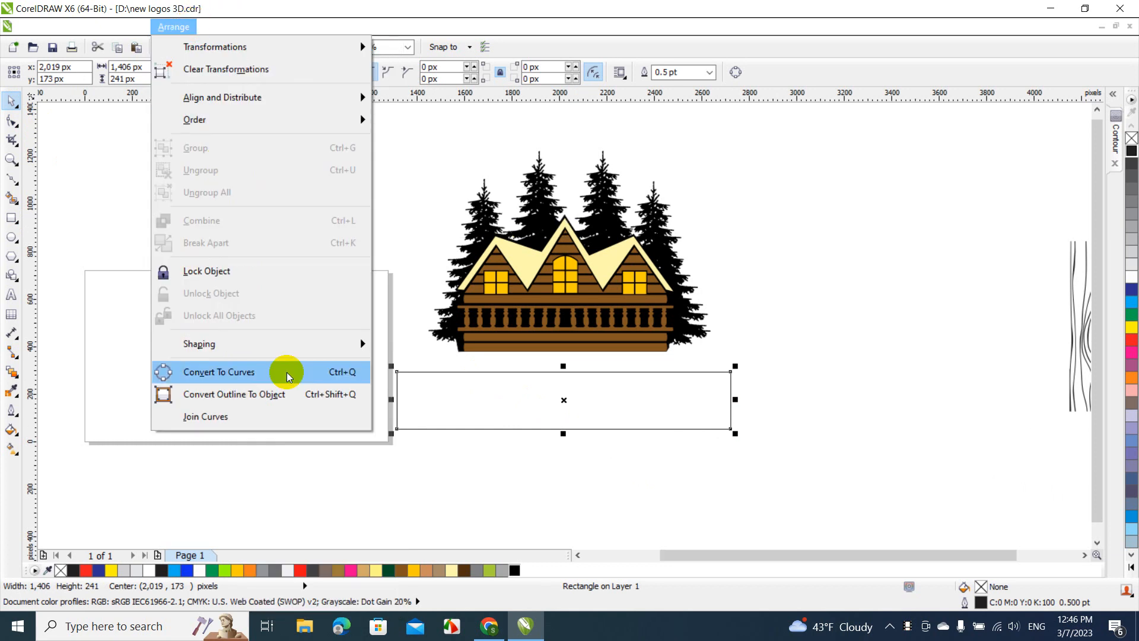
{"action": "mouse_move", "coordinate": [295, 344]}
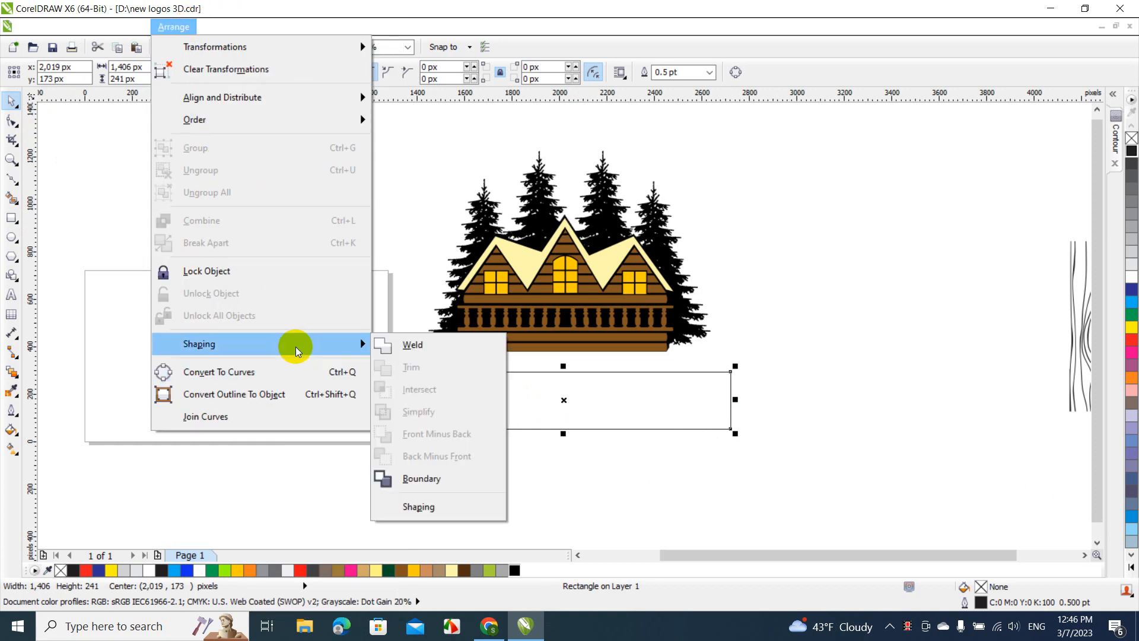
{"action": "left_click", "coordinate": [412, 344]}
{"action": "left_click_drag", "start_coordinate": [490, 395], "coordinate": [521, 454]}
Convert the rectangle's top edge to a curve and bend it slightly upward into an arch
{"action": "key", "text": "F10"}
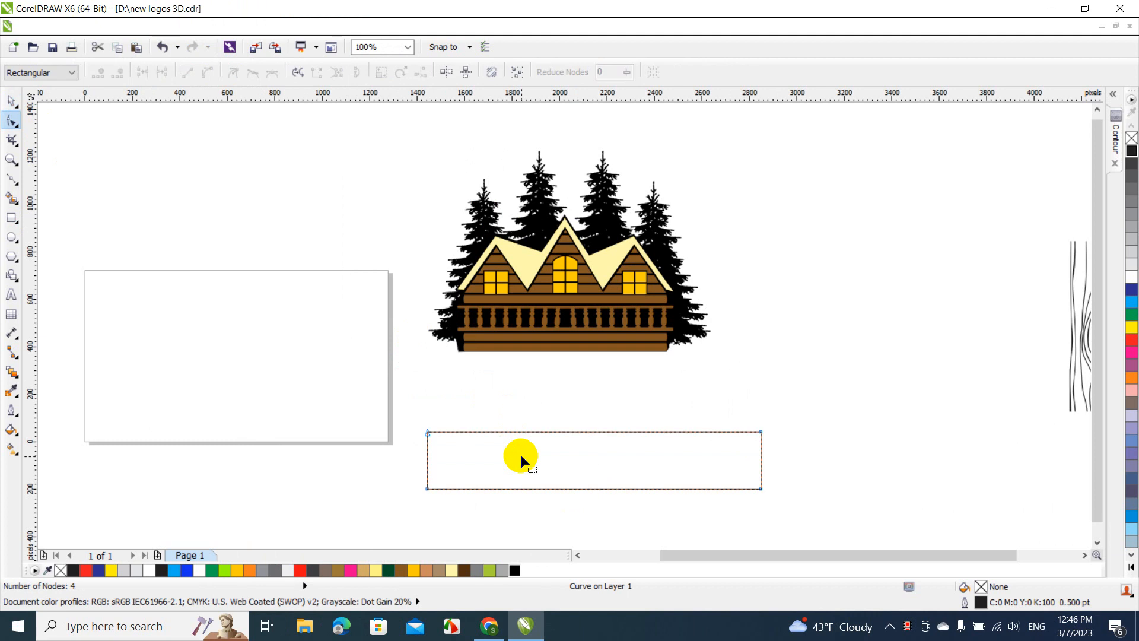
{"action": "right_click", "coordinate": [585, 433]}
{"action": "left_click", "coordinate": [574, 434]}
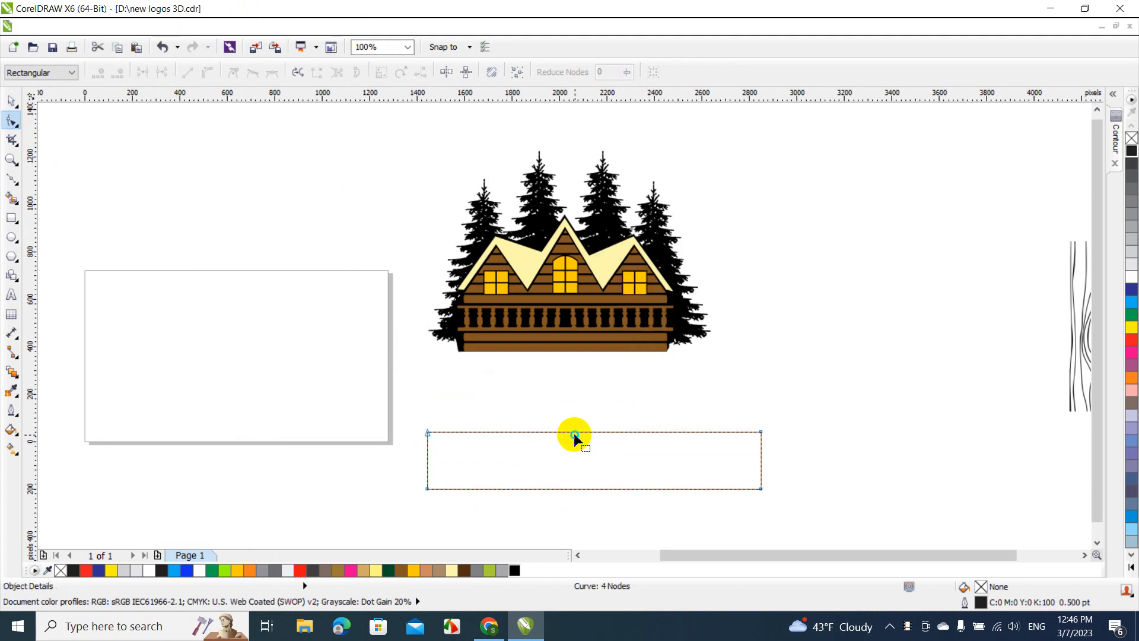
{"action": "right_click", "coordinate": [580, 432]}
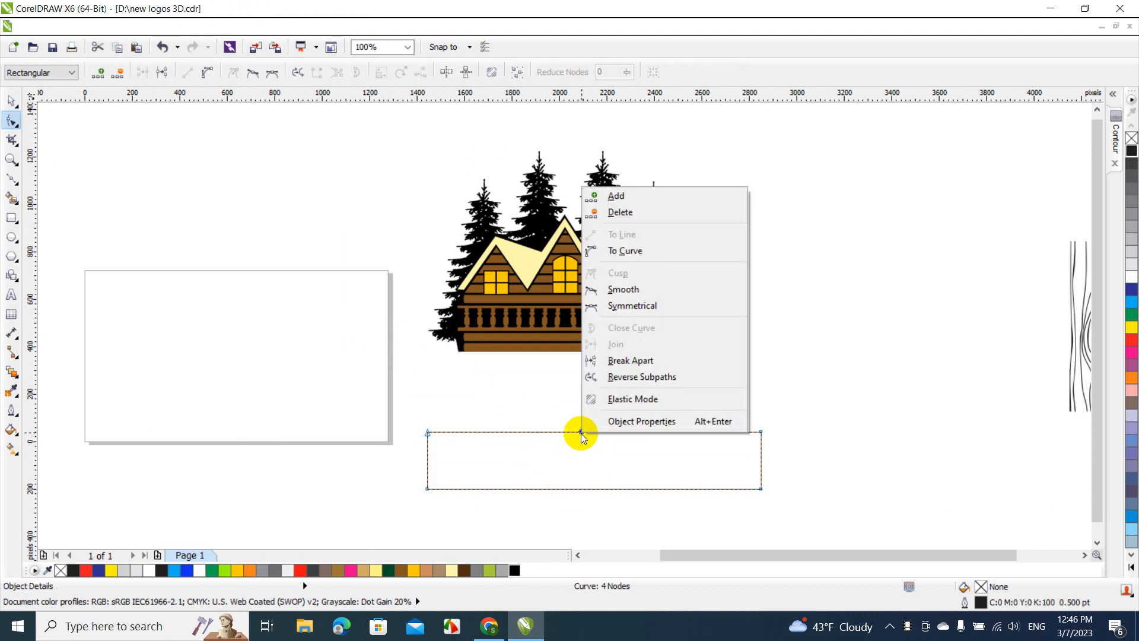
{"action": "left_click", "coordinate": [639, 258]}
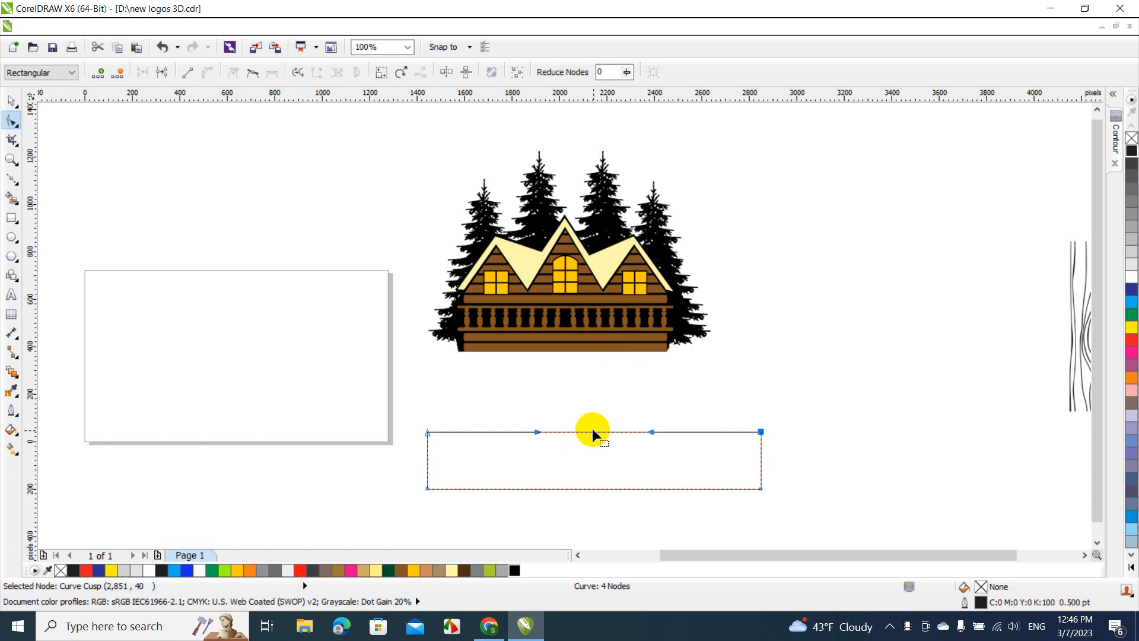
{"action": "left_click_drag", "start_coordinate": [593, 432], "coordinate": [594, 422]}
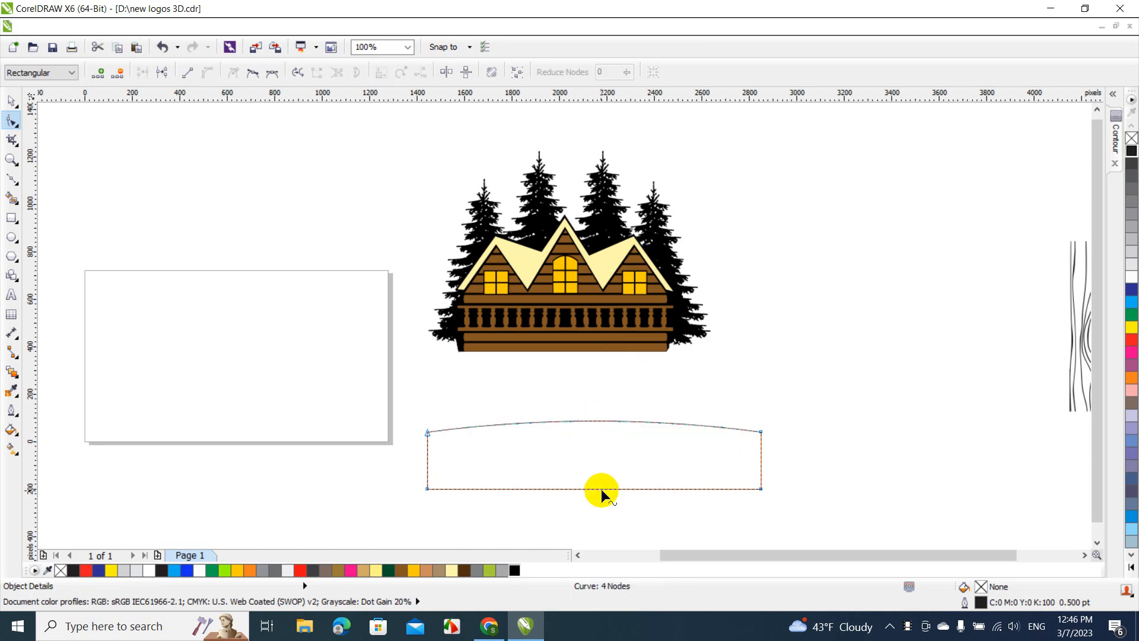
Convert the rectangle's bottom edge to a curve and bend it upward to match the arched top edge
{"action": "right_click", "coordinate": [599, 490]}
{"action": "left_click", "coordinate": [594, 490]}
{"action": "right_click", "coordinate": [593, 487]}
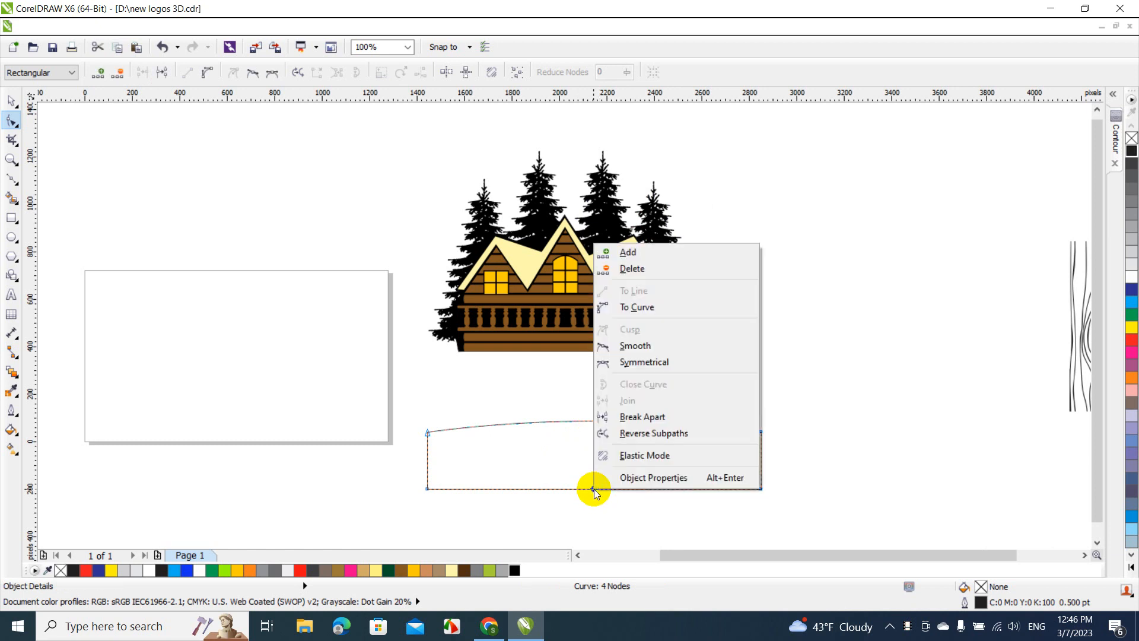
{"action": "left_click", "coordinate": [629, 310]}
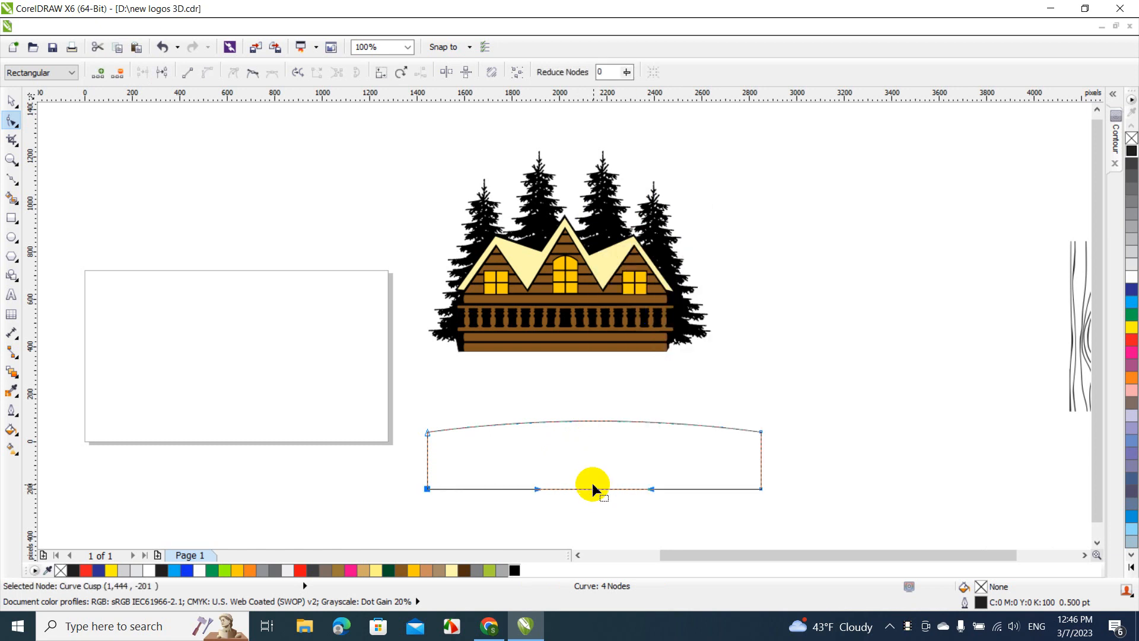
{"action": "left_click_drag", "start_coordinate": [594, 488], "coordinate": [600, 476]}
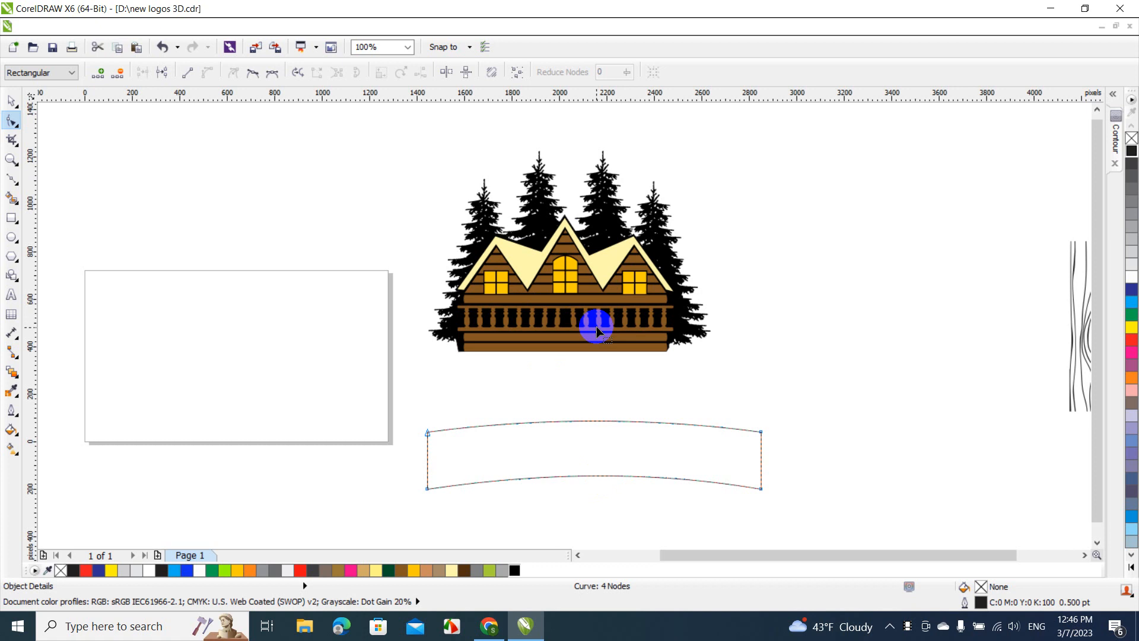
{"action": "left_click", "coordinate": [11, 101]}
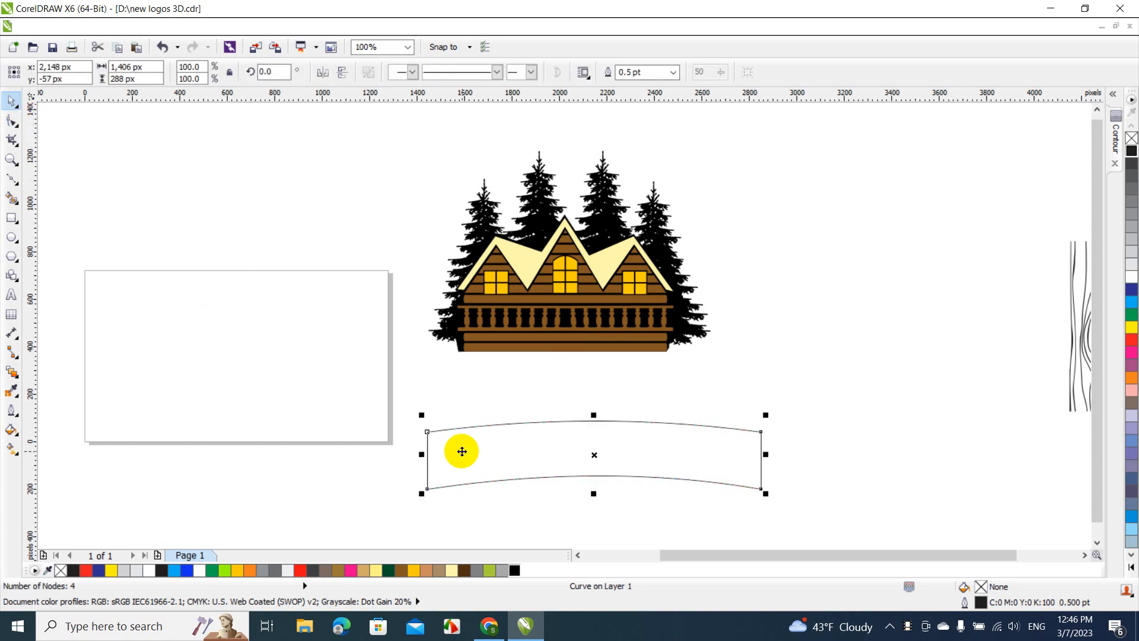
Convert the banner's left edge to a curve and bow it slightly outward
{"action": "key", "text": "F10"}
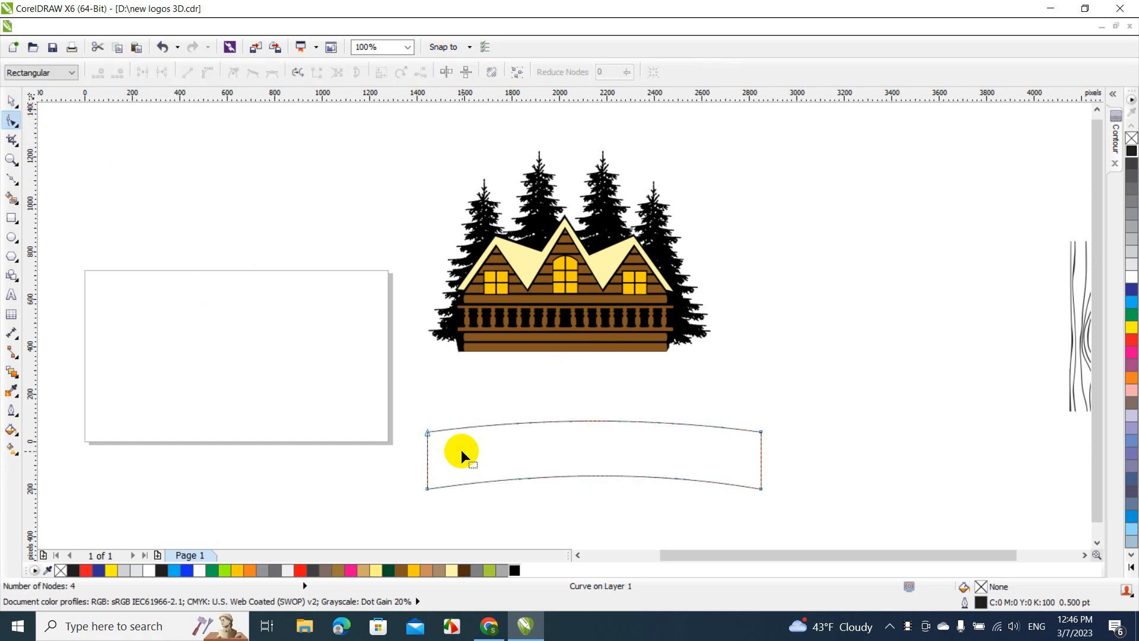
{"action": "right_click", "coordinate": [426, 457]}
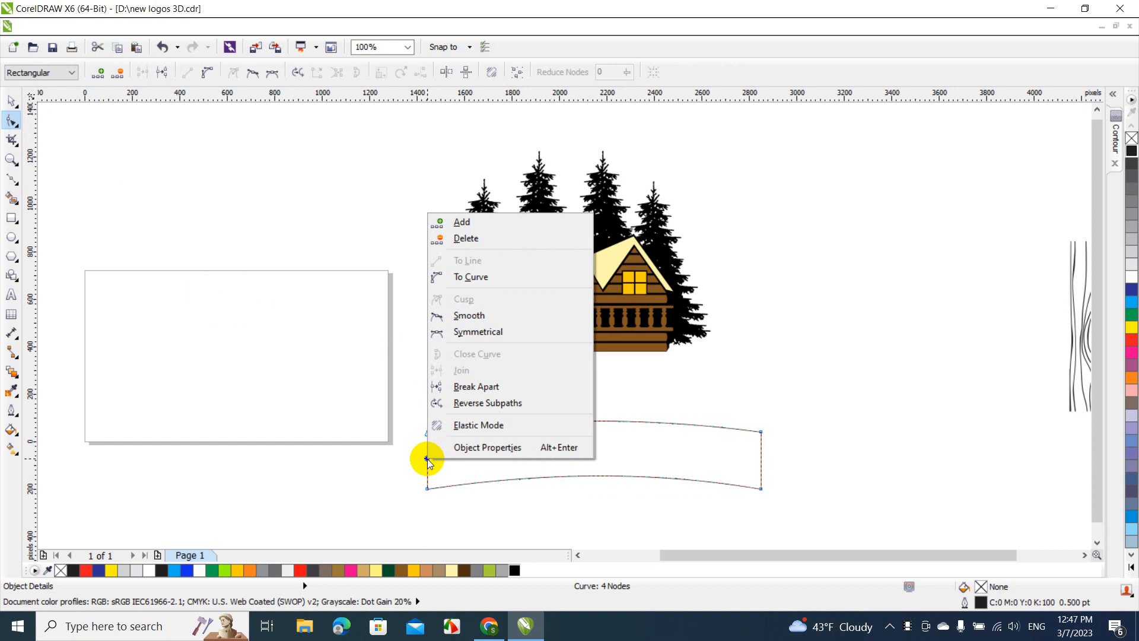
{"action": "left_click", "coordinate": [472, 278]}
{"action": "left_click_drag", "start_coordinate": [428, 458], "coordinate": [424, 456]}
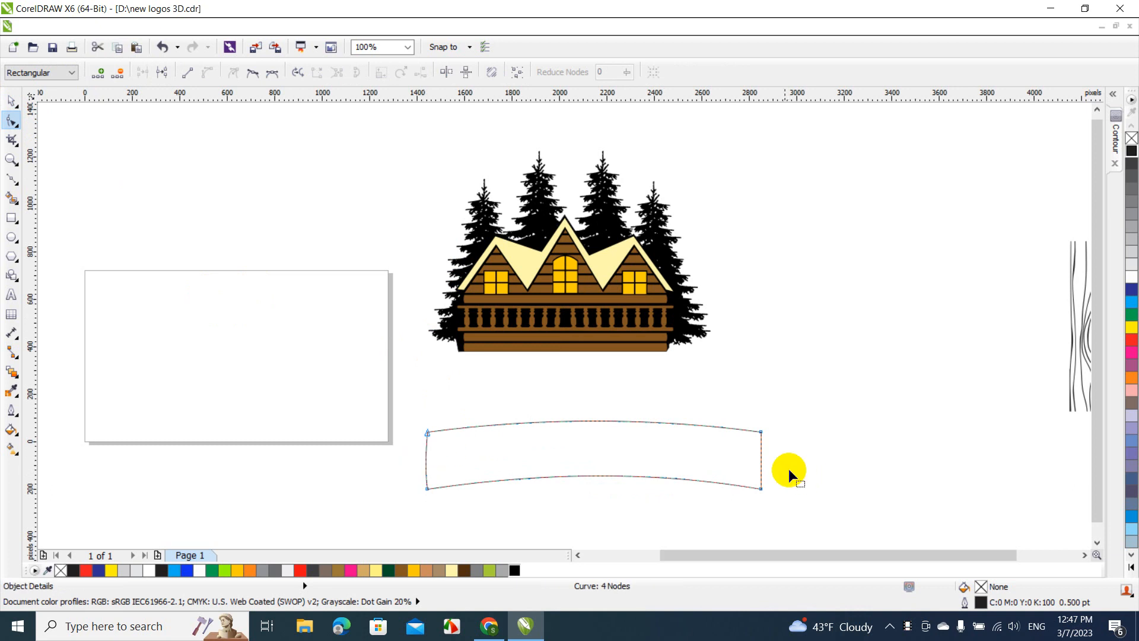
Convert the banner's right edge to a curve, bow it outward, and bend the left edge further to match
{"action": "right_click", "coordinate": [761, 454]}
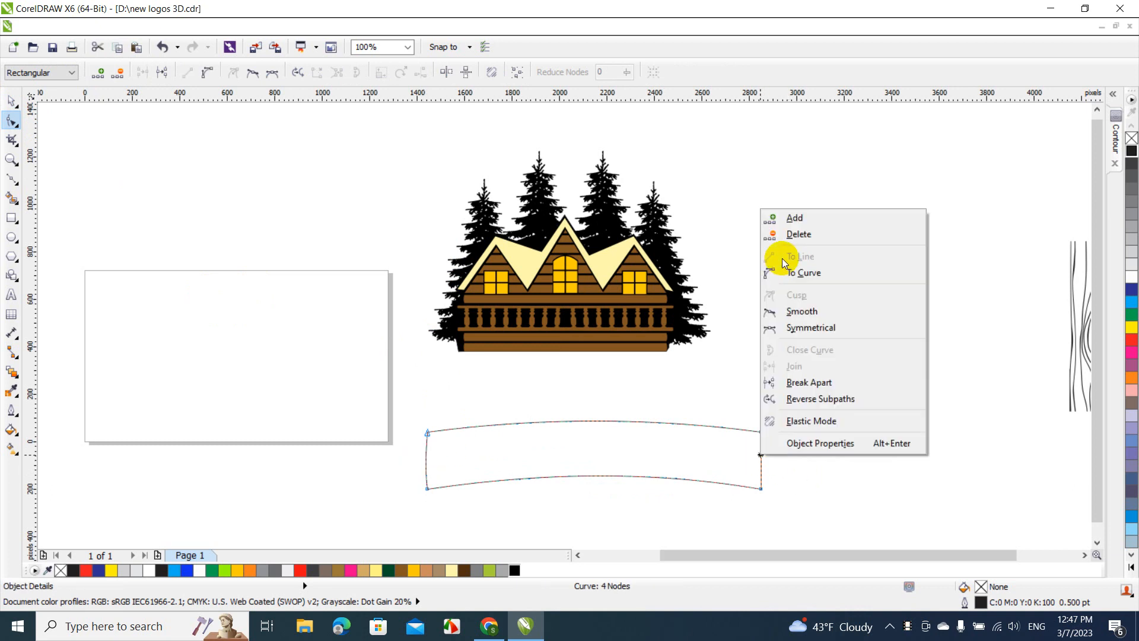
{"action": "left_click", "coordinate": [791, 274]}
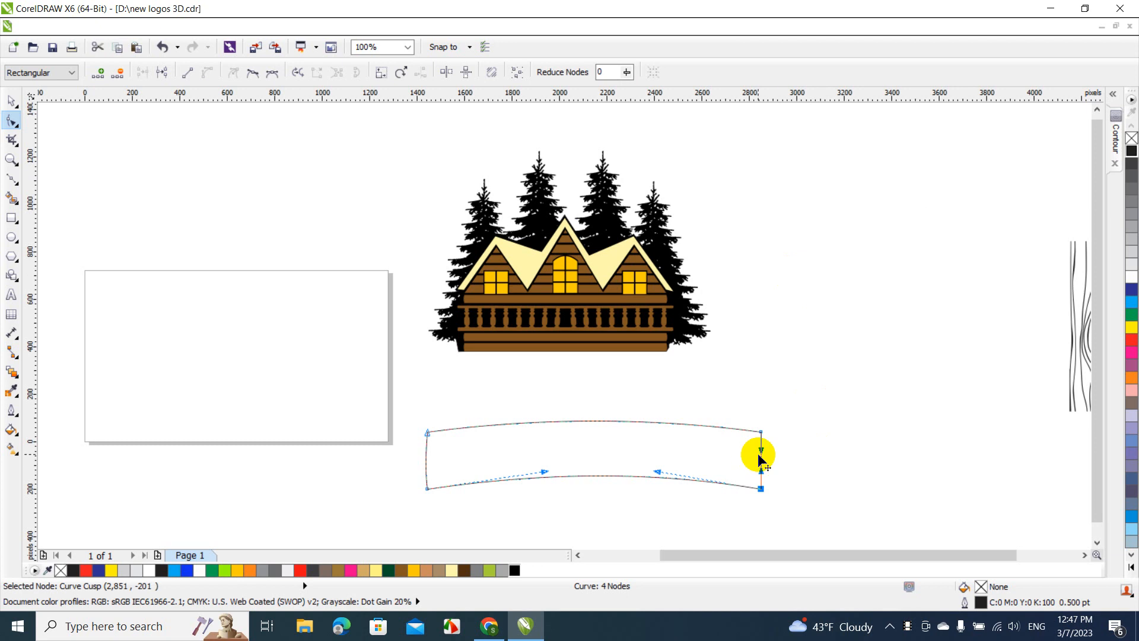
{"action": "left_click_drag", "start_coordinate": [760, 457], "coordinate": [767, 457]}
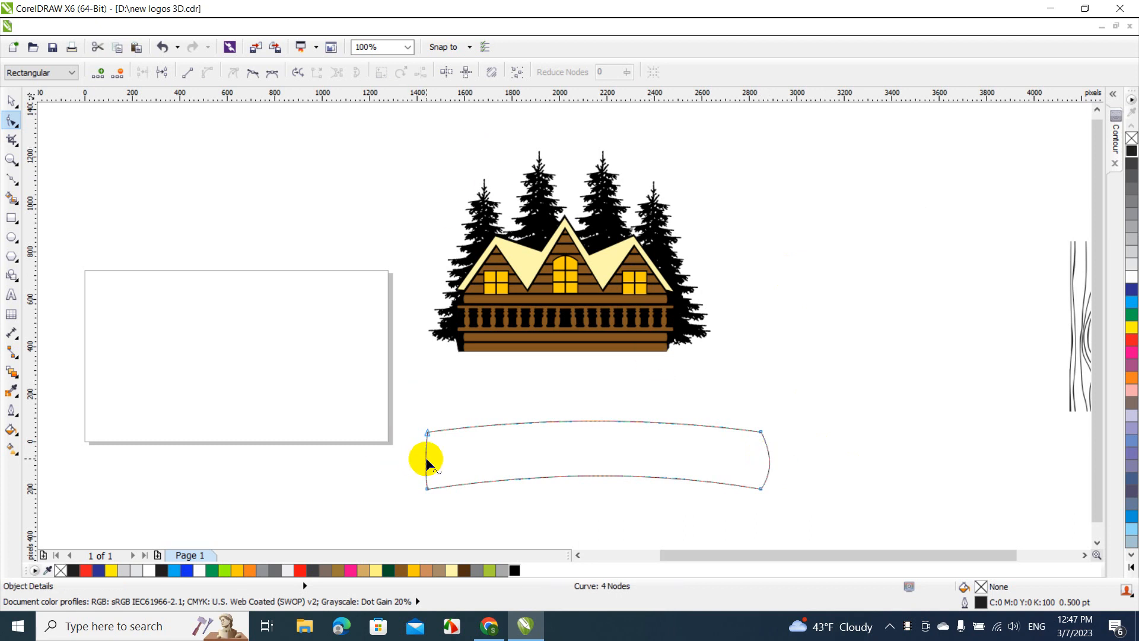
{"action": "left_click_drag", "start_coordinate": [425, 457], "coordinate": [420, 446]}
Move the banner about 130 px right and 205 px up beneath the cabin, and clear the selection
{"action": "left_click", "coordinate": [10, 100]}
{"action": "left_click_drag", "start_coordinate": [579, 432], "coordinate": [609, 384]}
{"action": "left_click", "coordinate": [618, 472]}
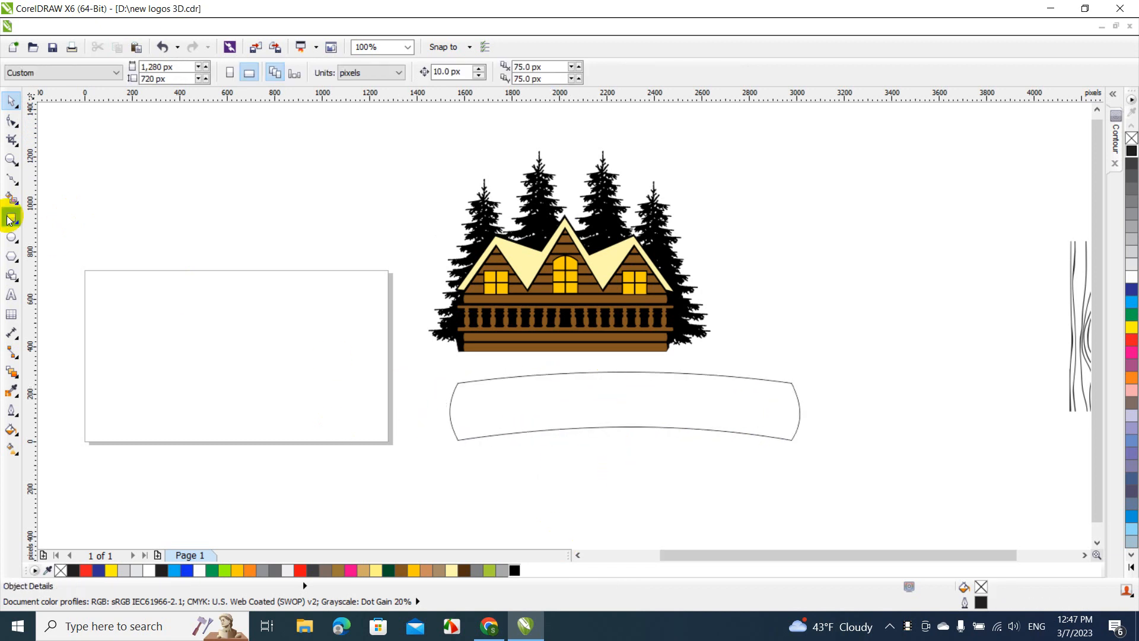
Draw a notched ribbon tail about 299 by 213 px from the banner's left edge to its bottom edge
{"action": "left_click", "coordinate": [19, 180]}
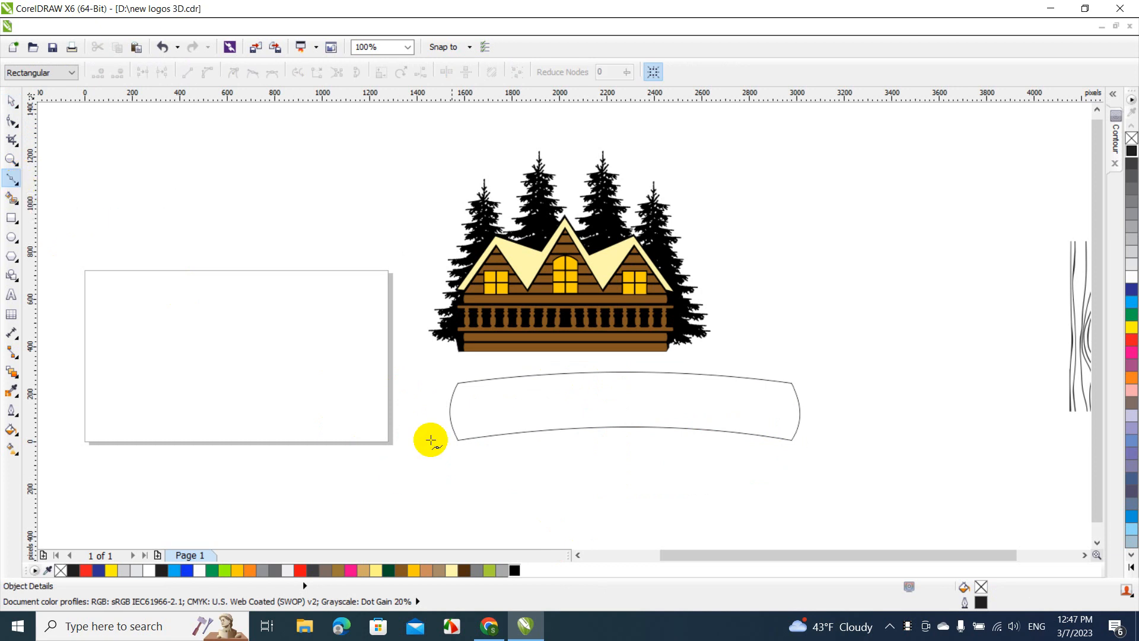
{"action": "left_click", "coordinate": [450, 407]}
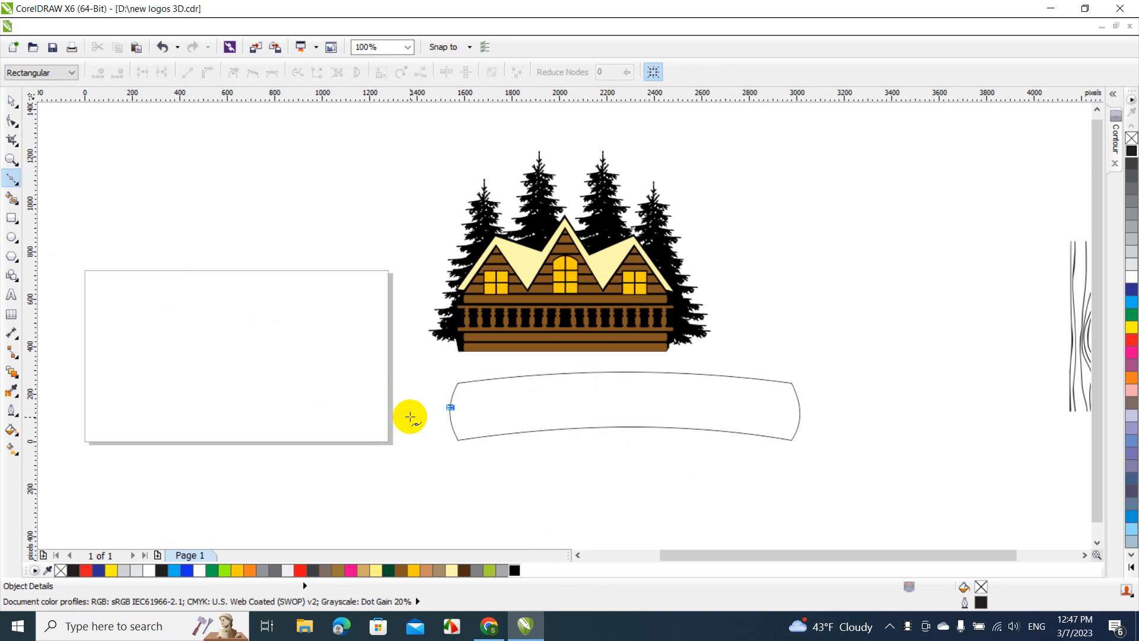
{"action": "left_click", "coordinate": [410, 417]}
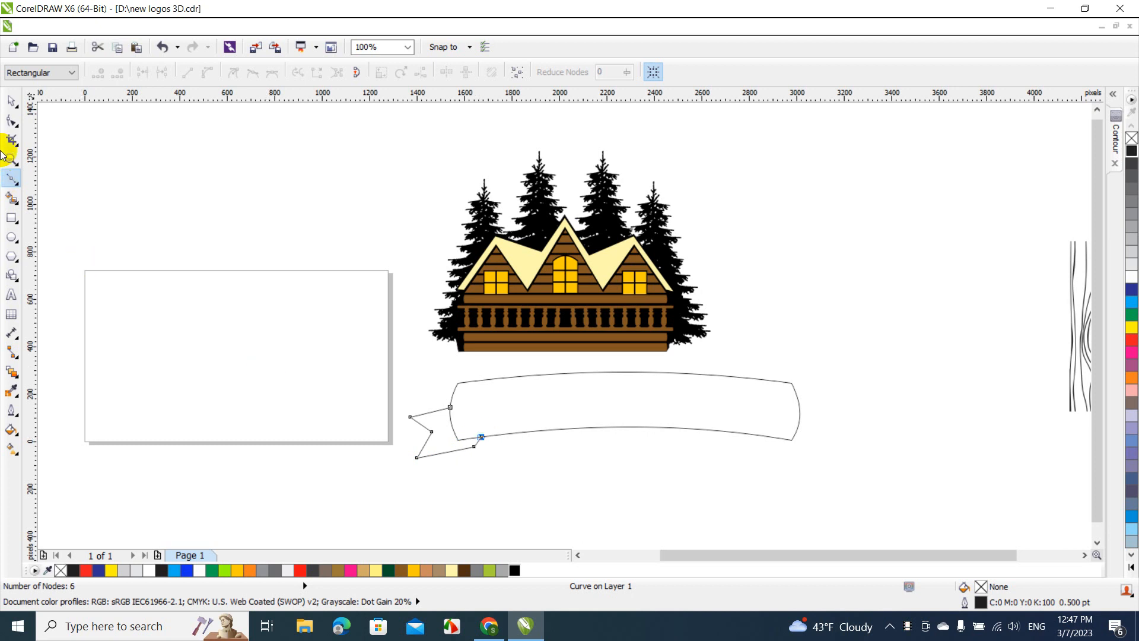
{"action": "left_click", "coordinate": [13, 102]}
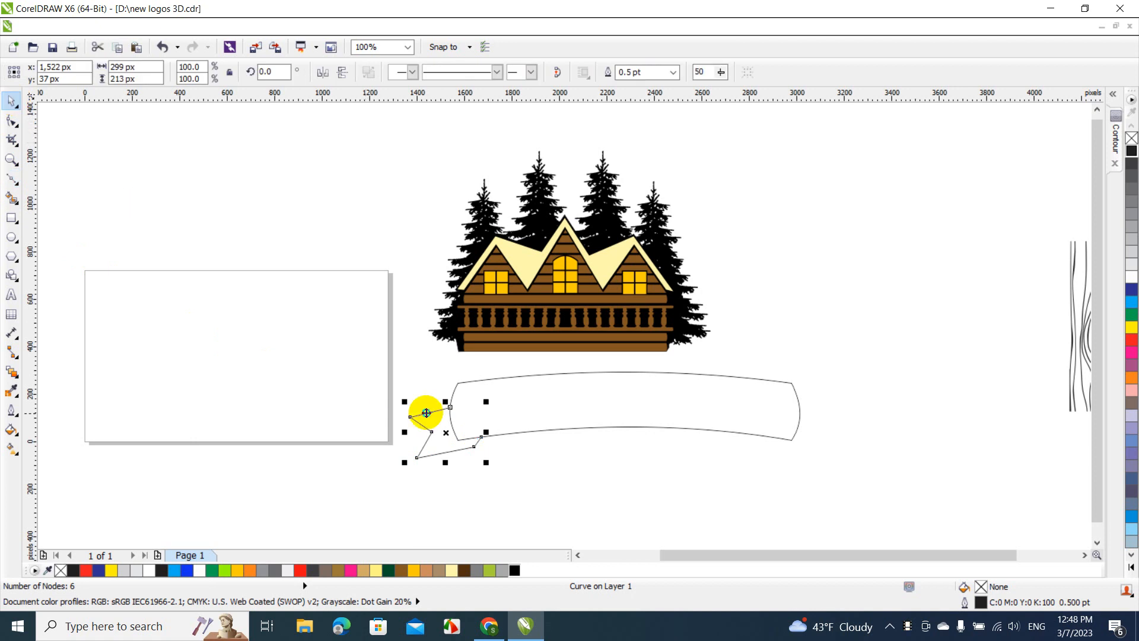
Try placing a copy of the ribbon tail beyond the banner's right end, and delete both the copy and the original
{"action": "left_click_drag", "start_coordinate": [427, 412], "coordinate": [854, 432]}
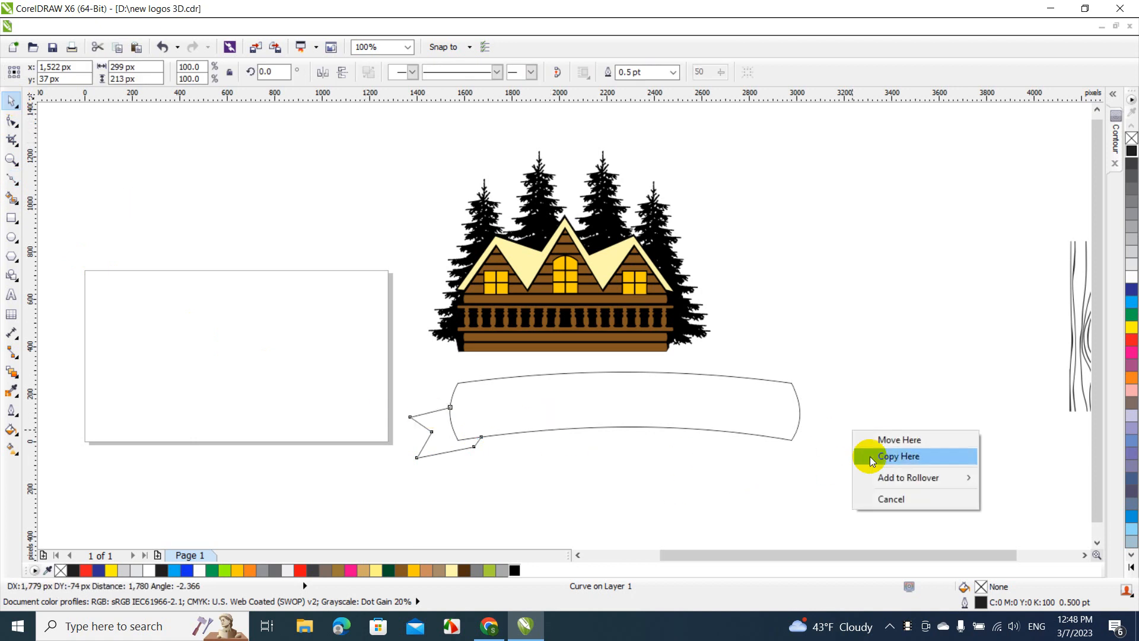
{"action": "left_click", "coordinate": [869, 456]}
{"action": "key", "text": "Delete"}
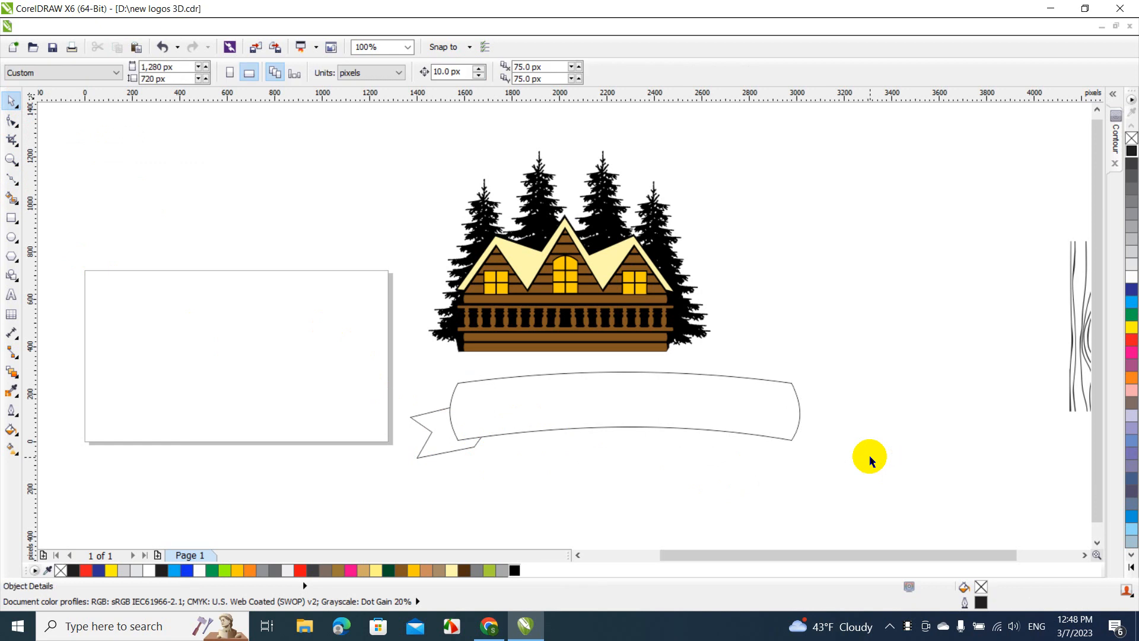
{"action": "left_click", "coordinate": [446, 456]}
{"action": "key", "text": "Delete"}
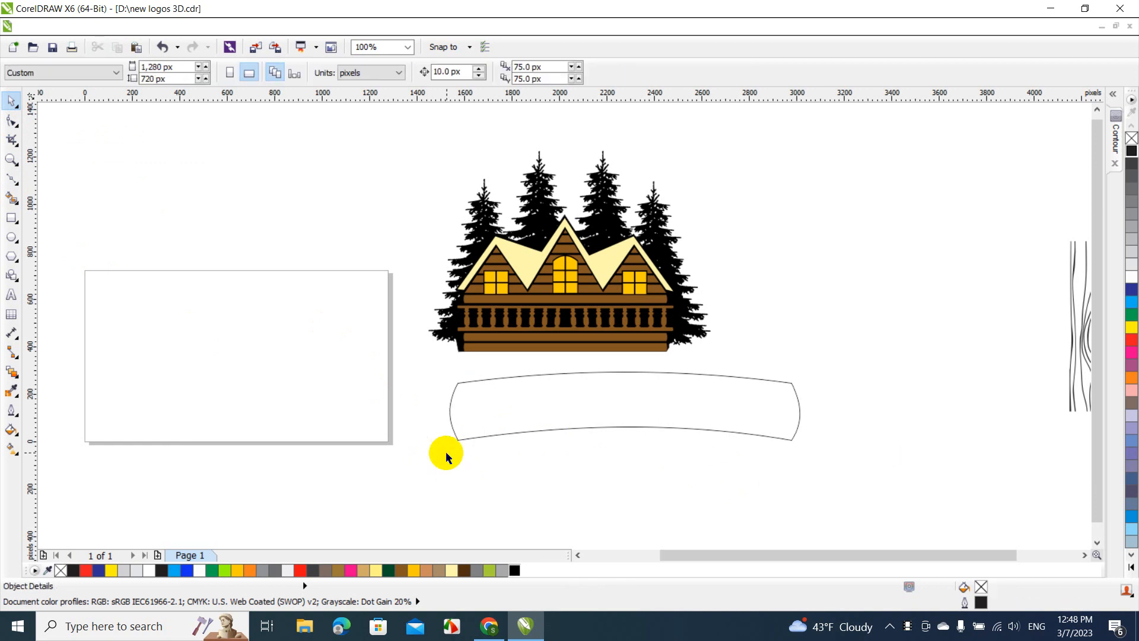
Redraw the notched ribbon tail with six nodes, from the banner's left edge around to its bottom edge
{"action": "left_click", "coordinate": [12, 176]}
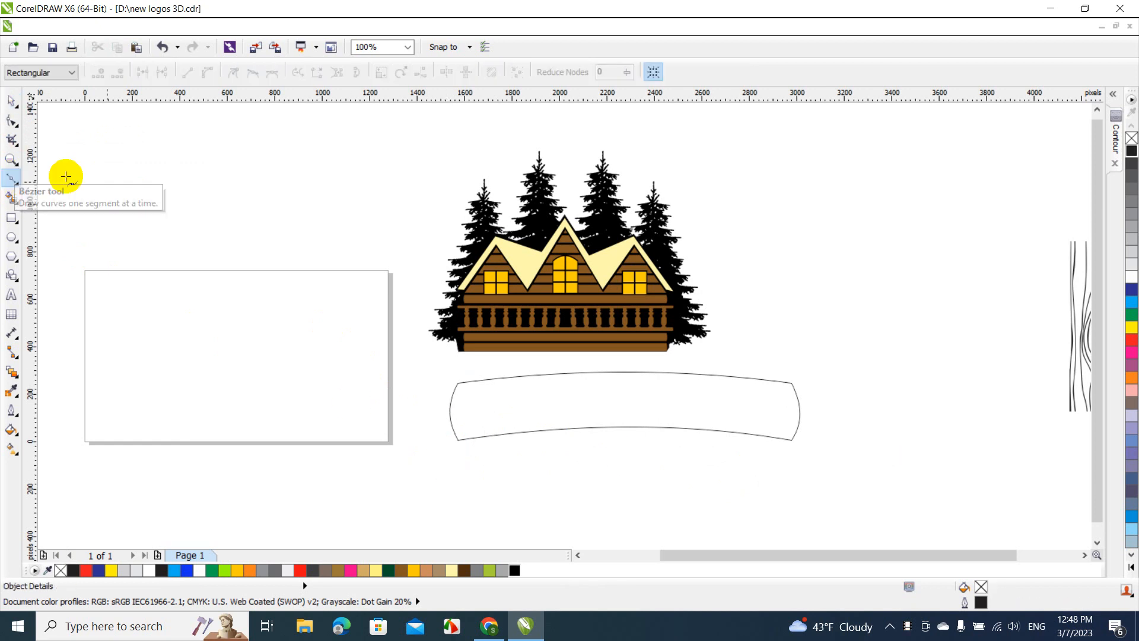
{"action": "left_click", "coordinate": [449, 404]}
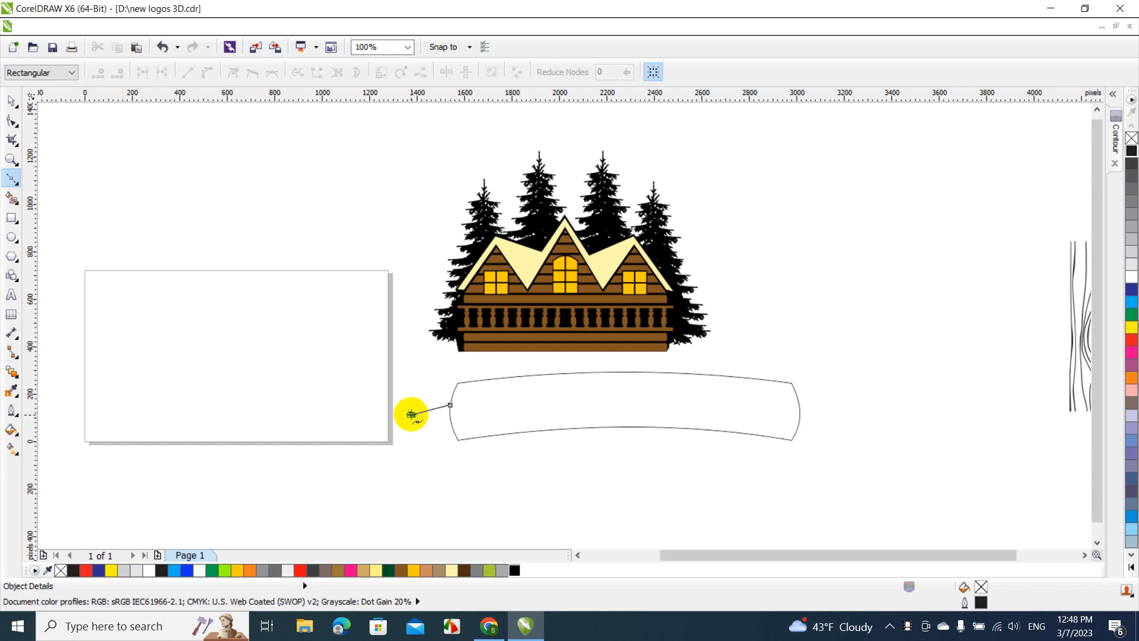
{"action": "left_click", "coordinate": [411, 414]}
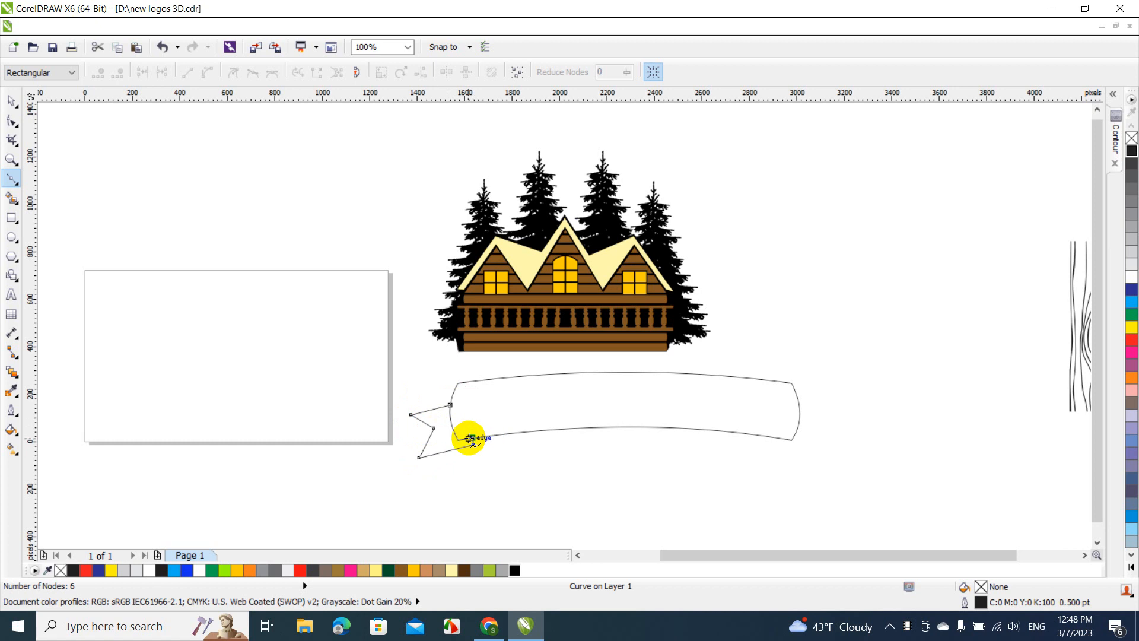
Close the ribbon tail outline and place a horizontally mirrored copy of it at the banner's right end
{"action": "double_click", "coordinate": [450, 404]}
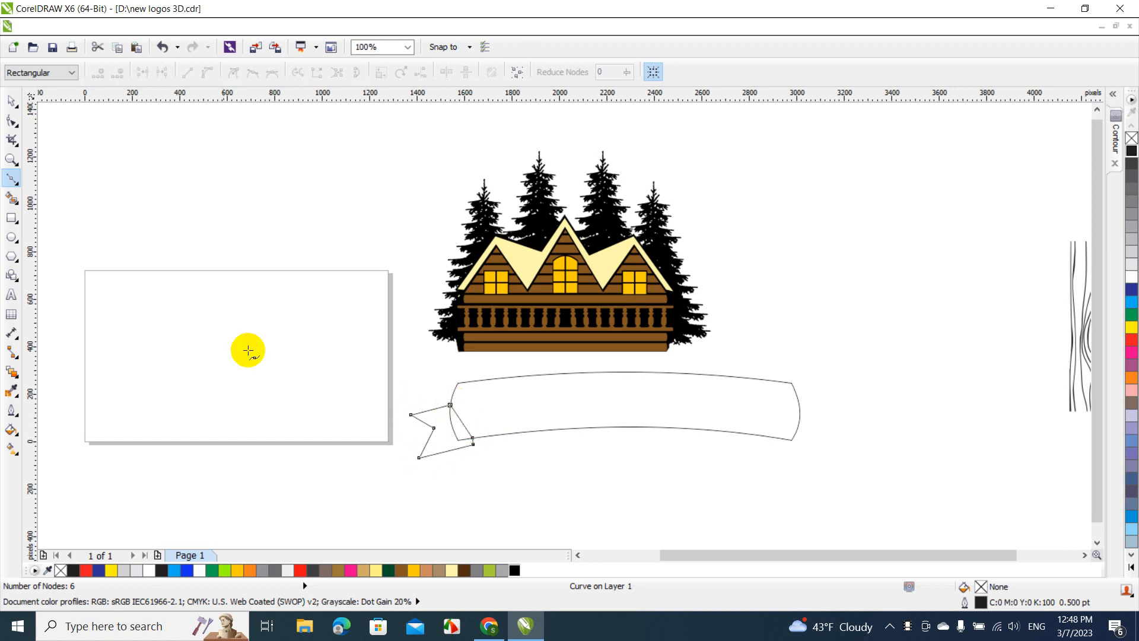
{"action": "left_click", "coordinate": [10, 101]}
{"action": "left_click_drag", "start_coordinate": [427, 419], "coordinate": [924, 475]}
{"action": "left_click", "coordinate": [936, 499]}
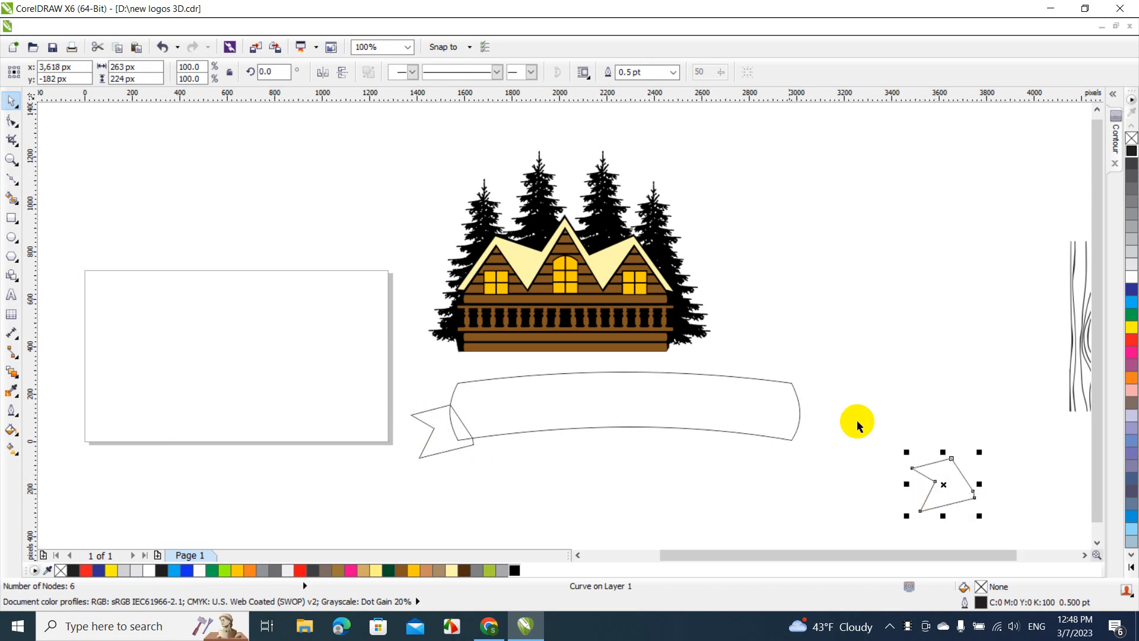
{"action": "left_click", "coordinate": [320, 74]}
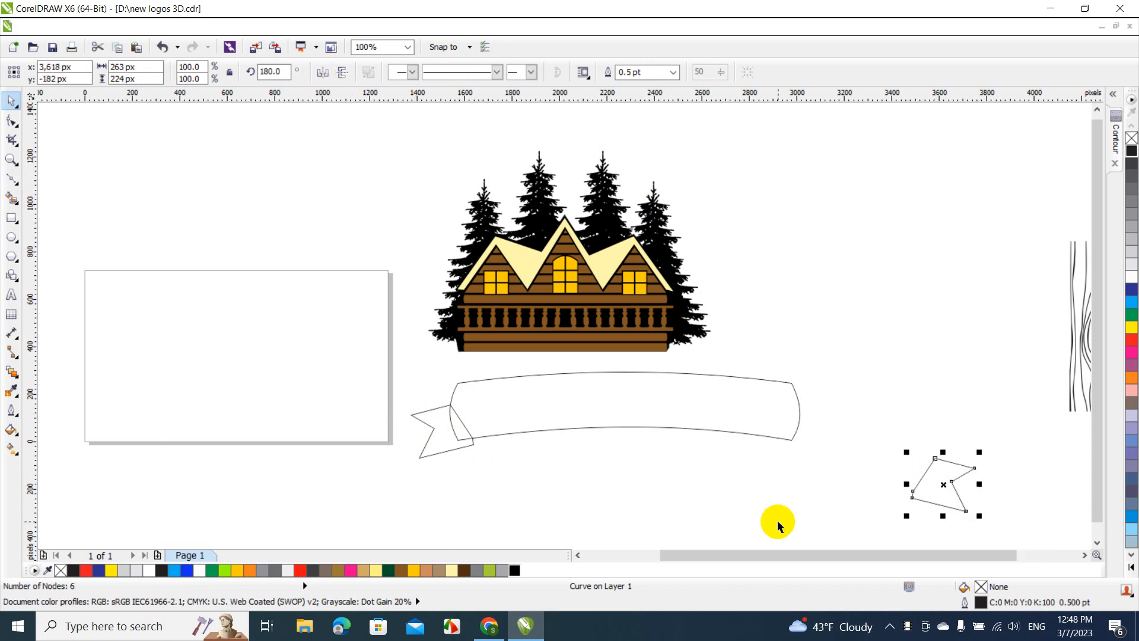
{"action": "left_click_drag", "start_coordinate": [938, 504], "coordinate": [804, 453]}
{"action": "left_click", "coordinate": [888, 470]}
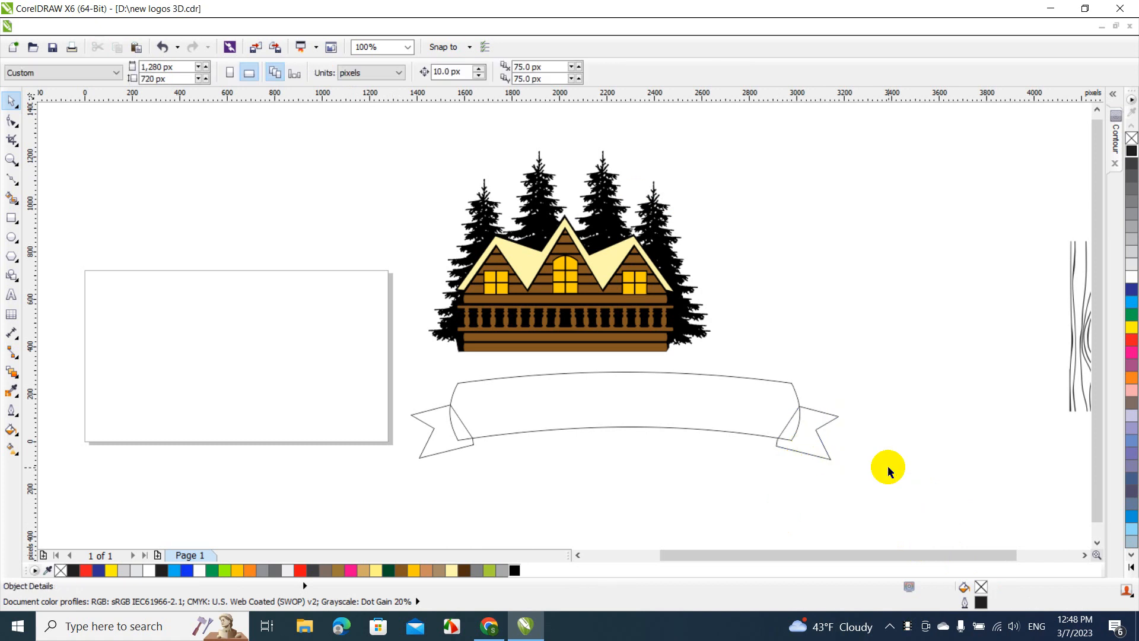
Select both ribbon tails and order them behind the banner
{"action": "left_click", "coordinate": [817, 434]}
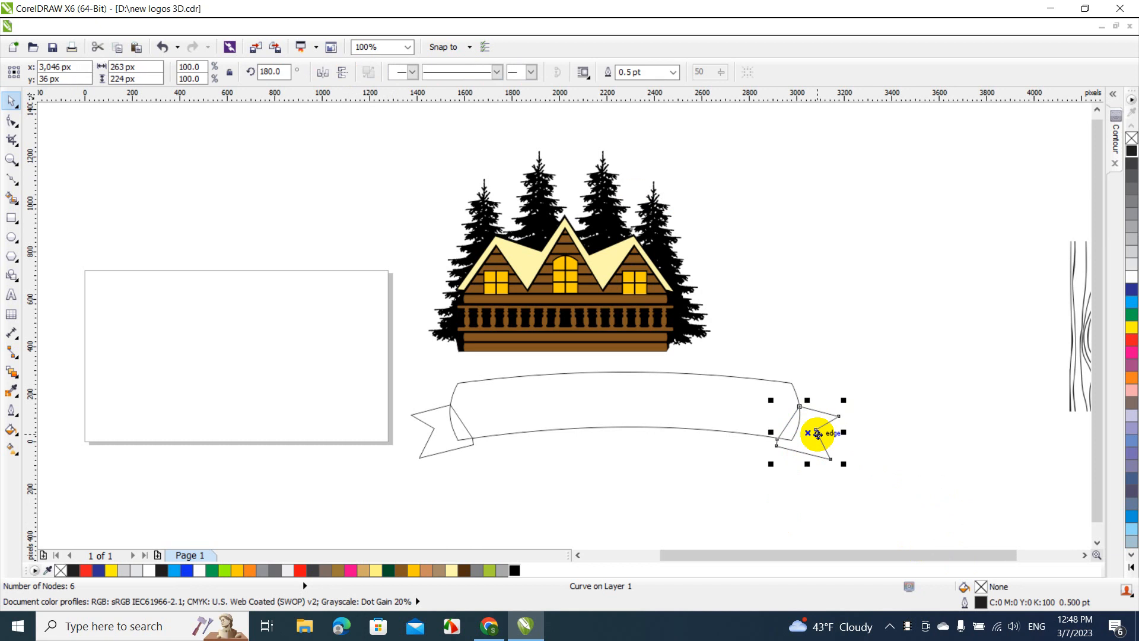
{"action": "left_click", "coordinate": [443, 444], "text": "shift"}
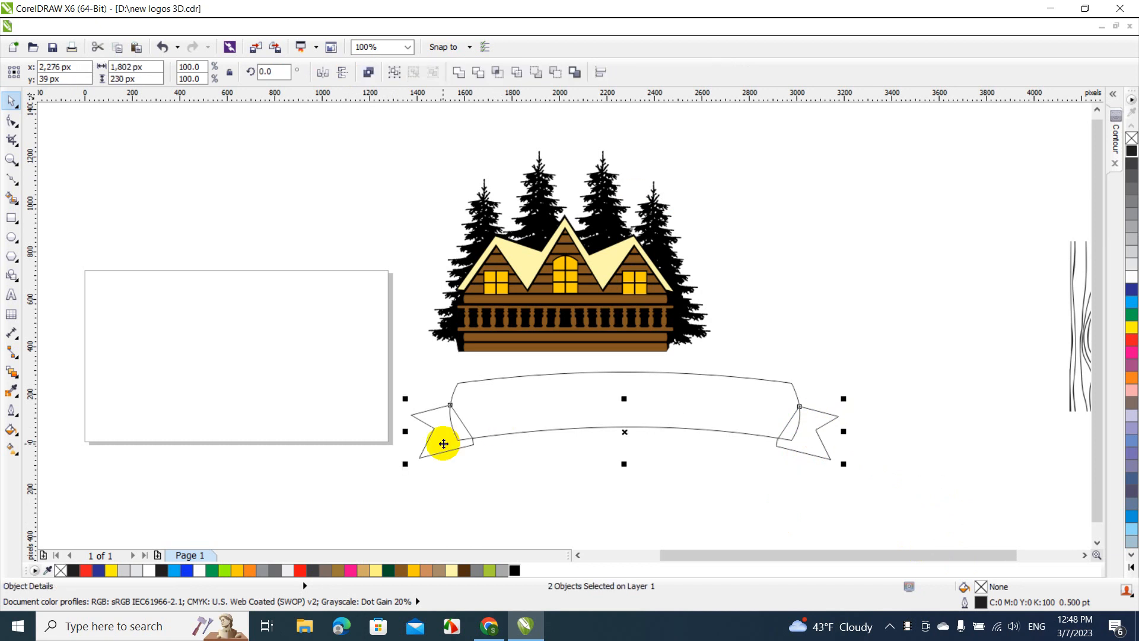
{"action": "right_click", "coordinate": [444, 444]}
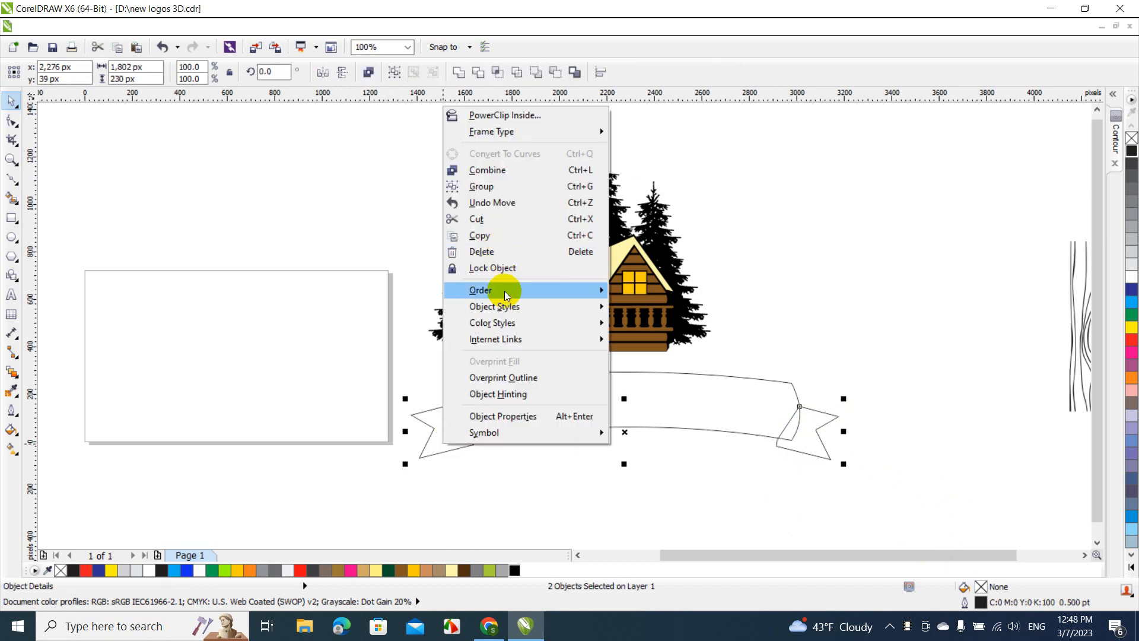
{"action": "mouse_move", "coordinate": [506, 295]}
{"action": "left_click", "coordinate": [678, 156]}
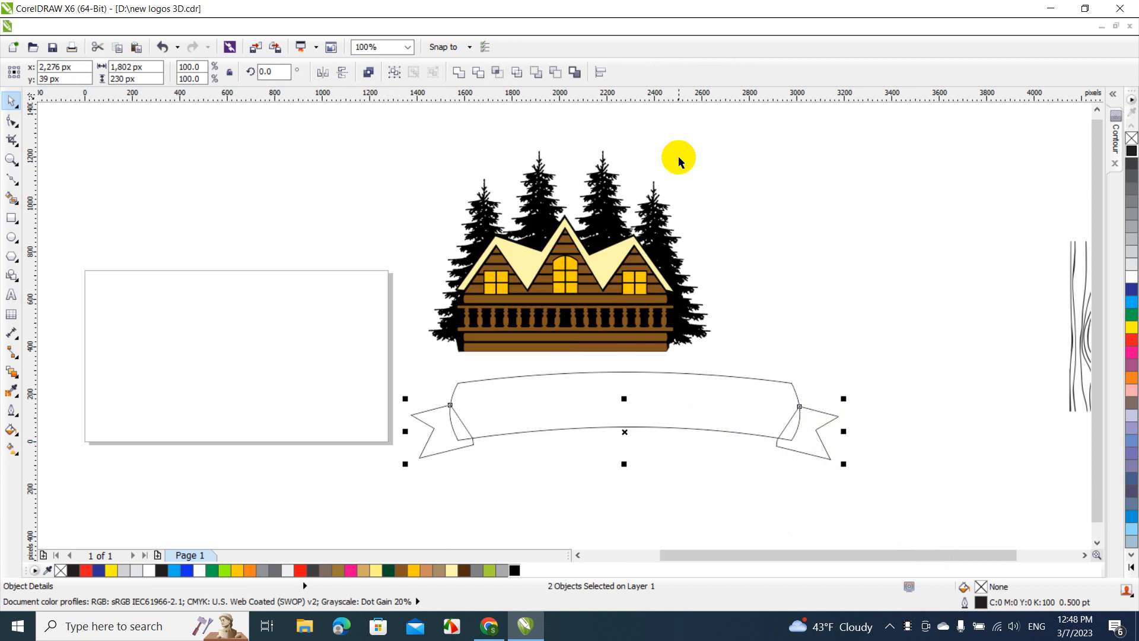
Fill the banner and both ribbon tails with dark green (C97 M39 Y100 K43)
{"action": "left_click", "coordinate": [737, 379]}
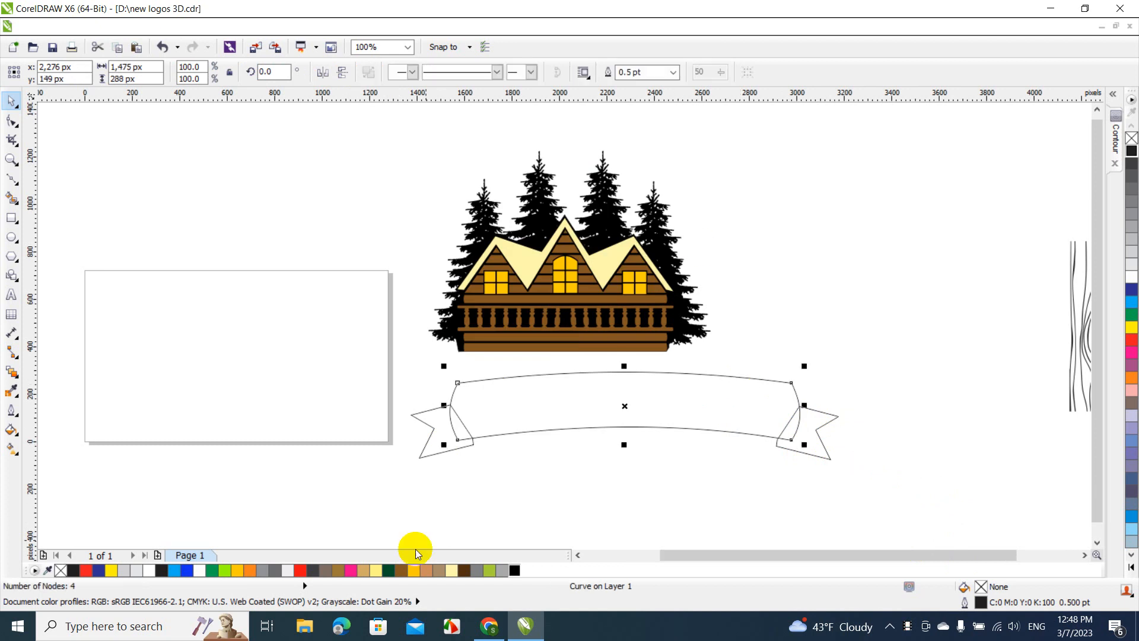
{"action": "left_click", "coordinate": [386, 571]}
{"action": "left_click", "coordinate": [472, 516]}
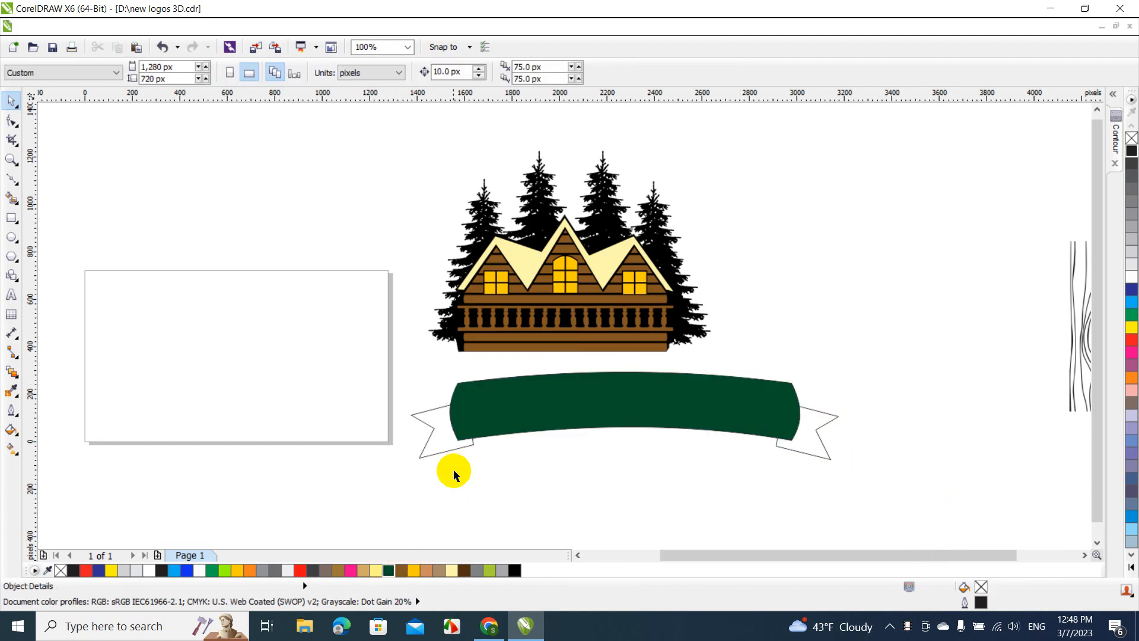
{"action": "left_click", "coordinate": [443, 451]}
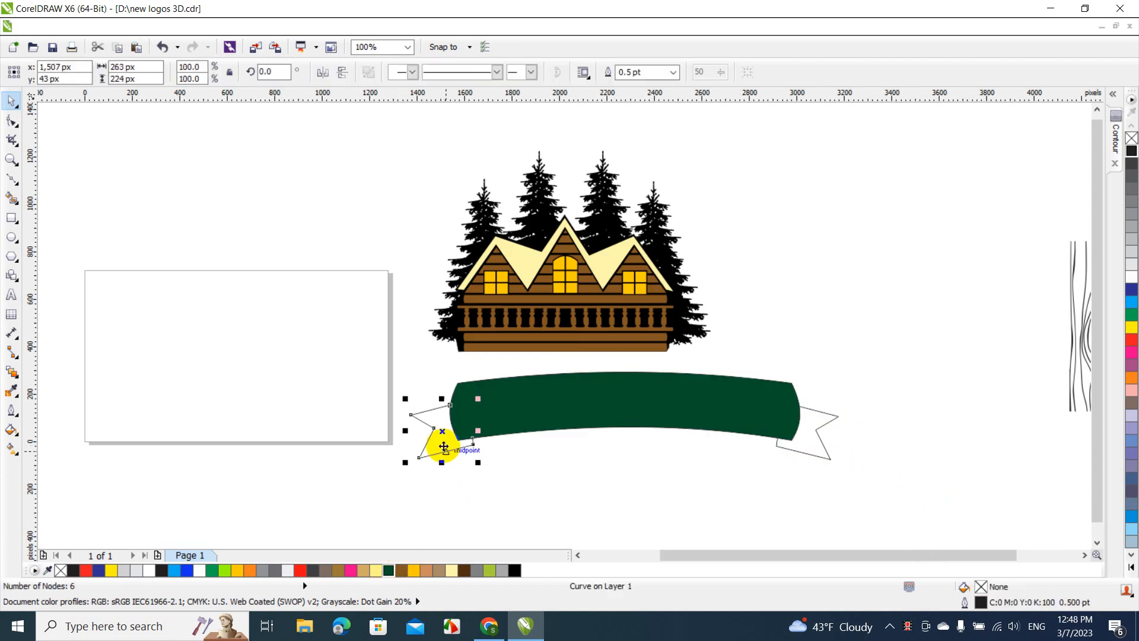
{"action": "left_click", "coordinate": [387, 570]}
{"action": "left_click", "coordinate": [825, 414]}
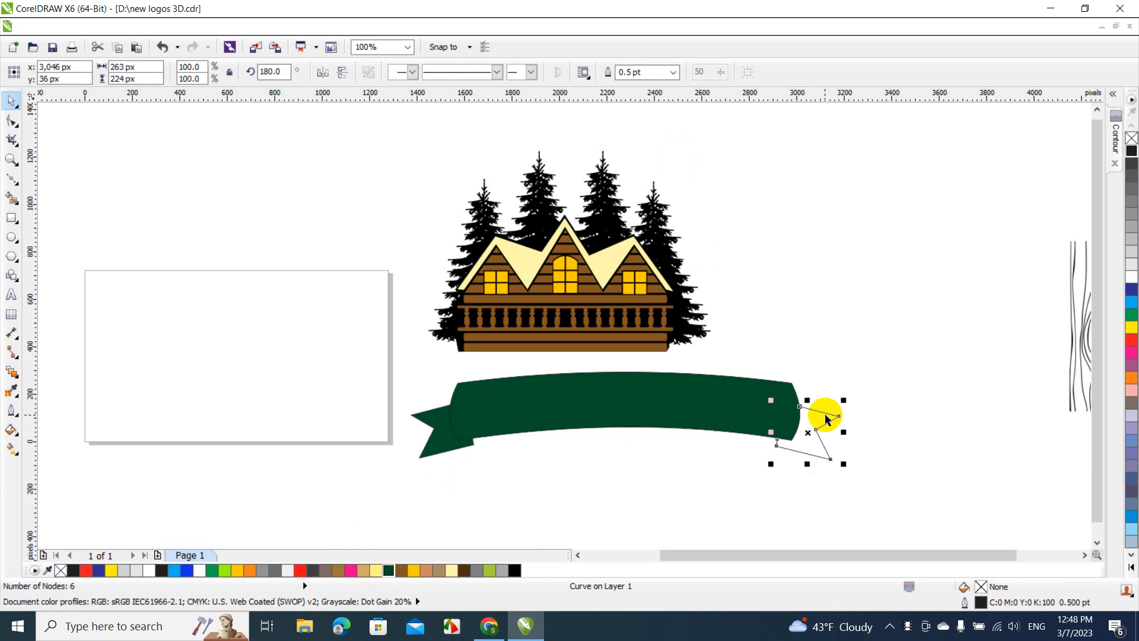
{"action": "left_click", "coordinate": [388, 570]}
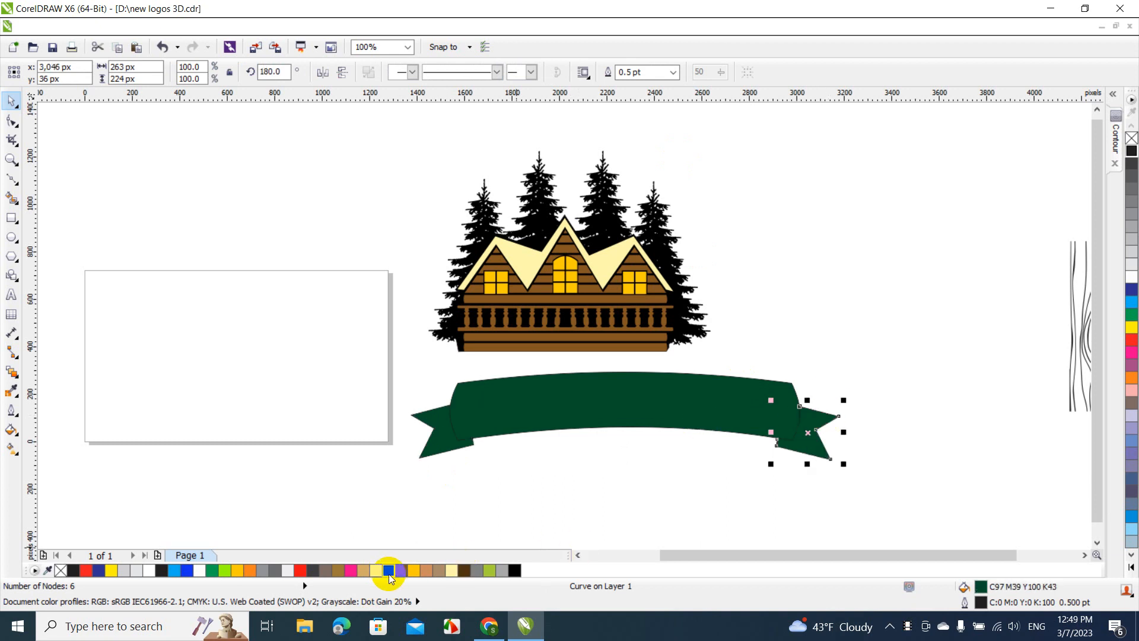
{"action": "left_click", "coordinate": [920, 297]}
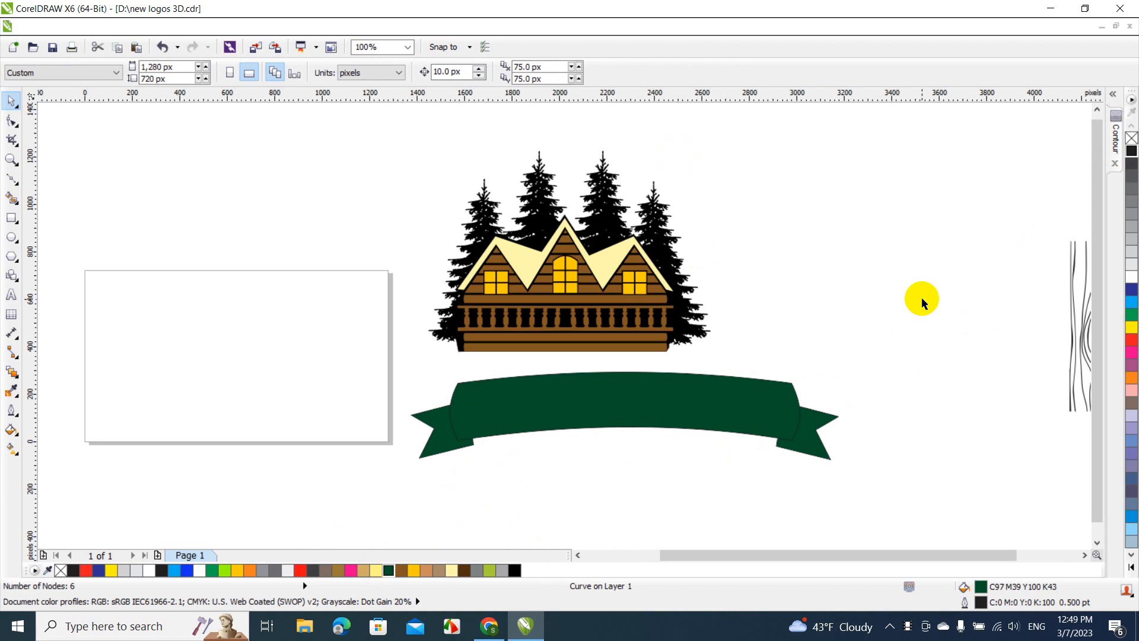
Try removing the outlines from the banner and both tails, and undo the removal
{"action": "left_click_drag", "start_coordinate": [900, 354], "coordinate": [363, 478]}
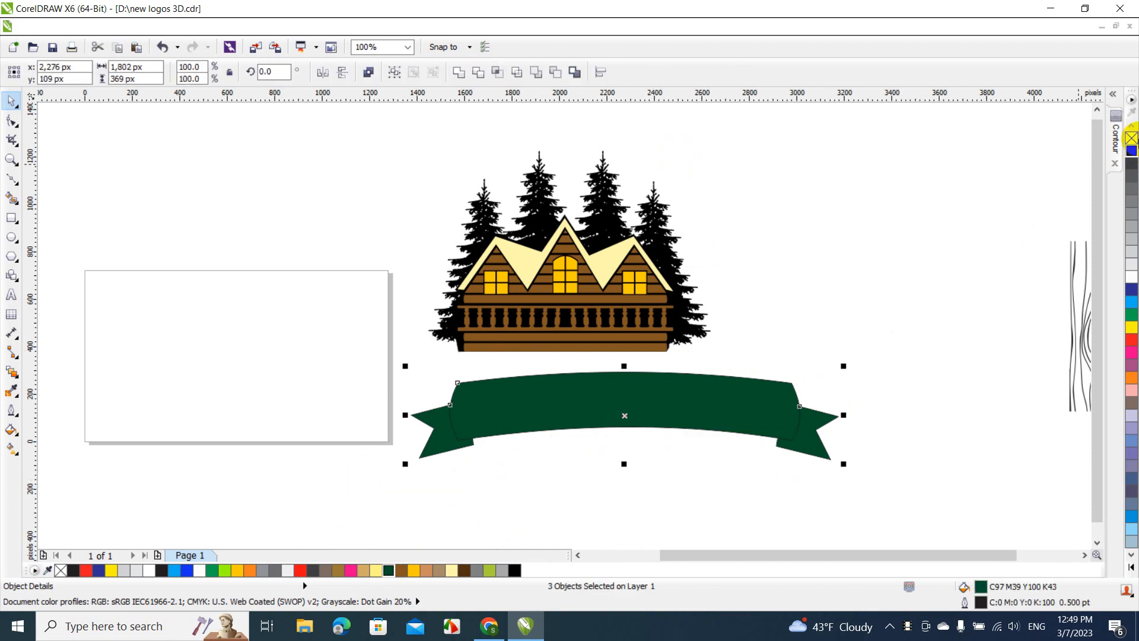
{"action": "right_click", "coordinate": [1131, 140]}
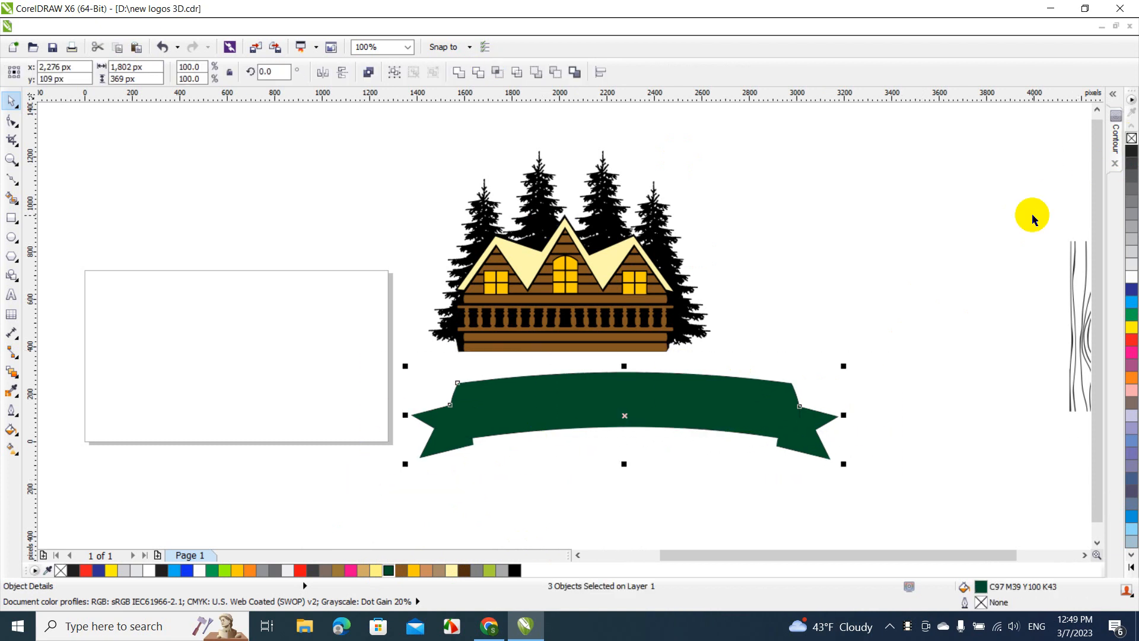
{"action": "key", "text": "ctrl+z"}
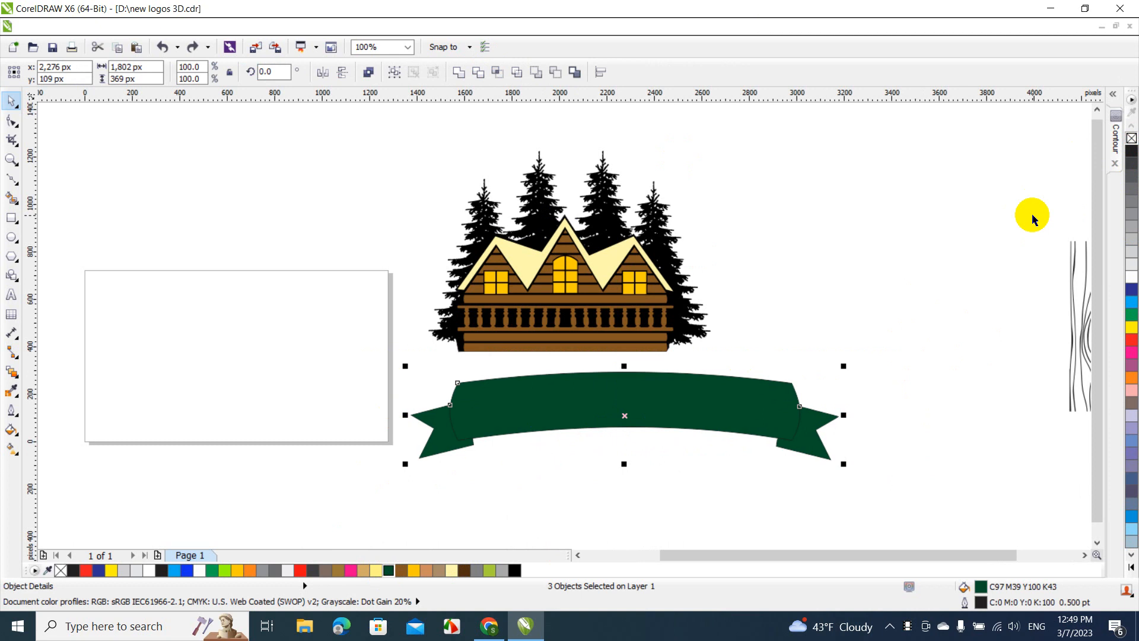
{"action": "left_click", "coordinate": [896, 282]}
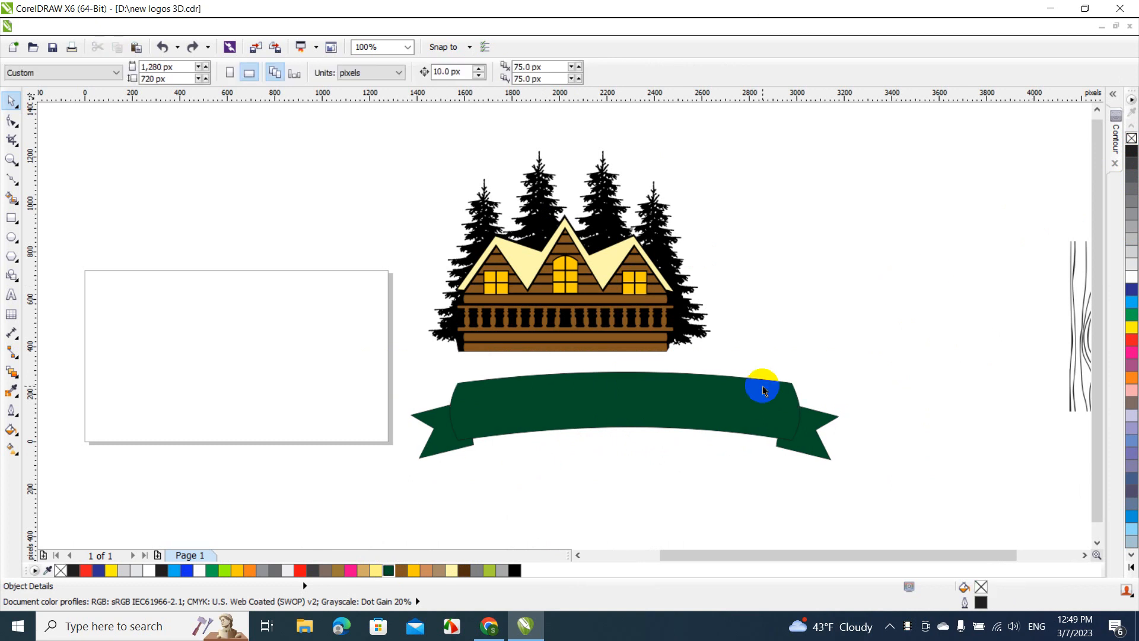
Apply a one-step 10 px black outside contour to the banner, the right tail and the left tail
{"action": "left_click", "coordinate": [764, 390]}
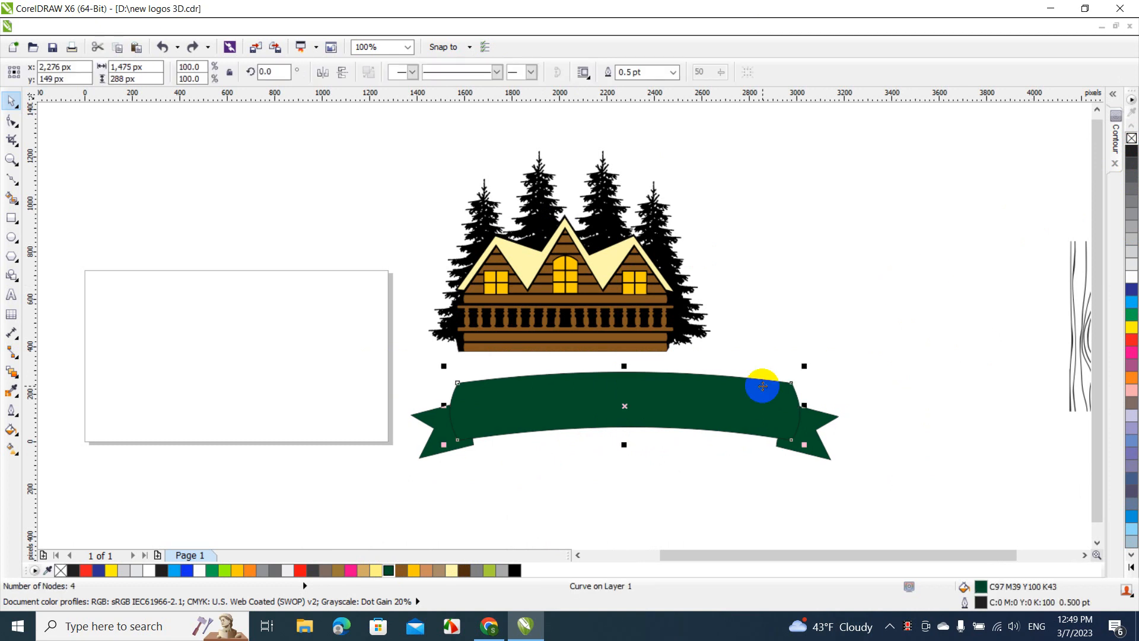
{"action": "left_click", "coordinate": [1115, 147]}
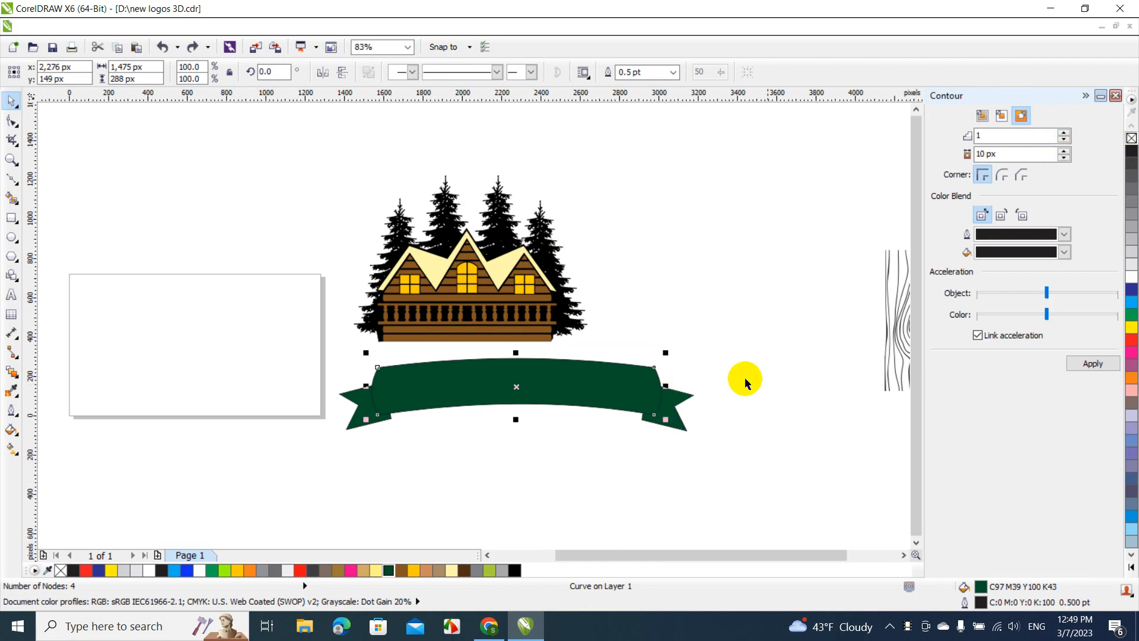
{"action": "left_click", "coordinate": [1078, 364]}
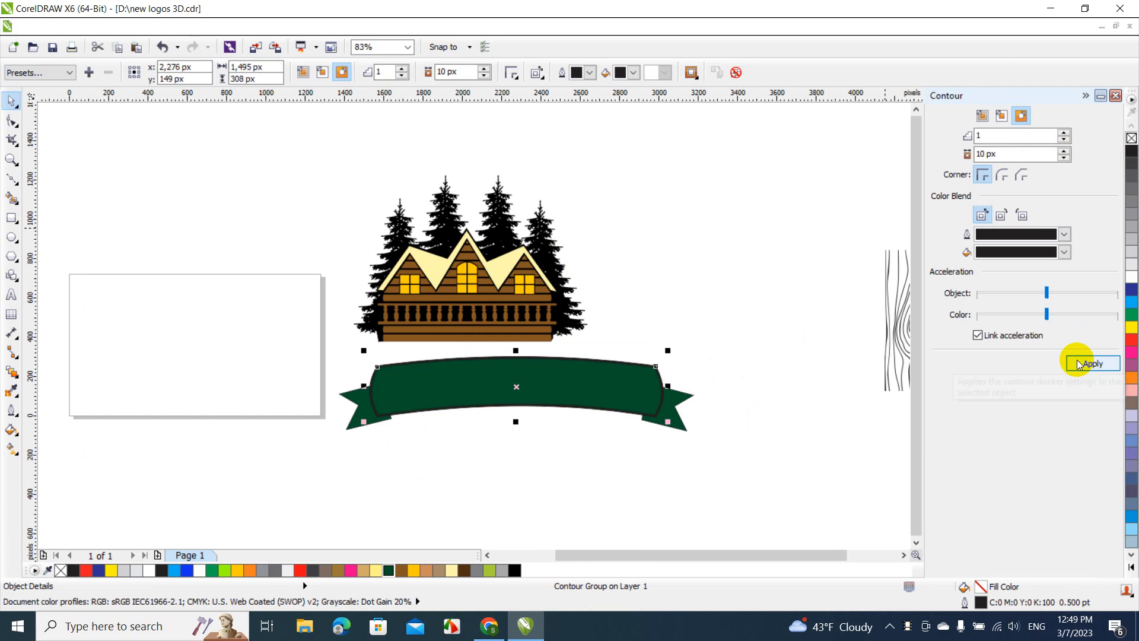
{"action": "left_click", "coordinate": [685, 404]}
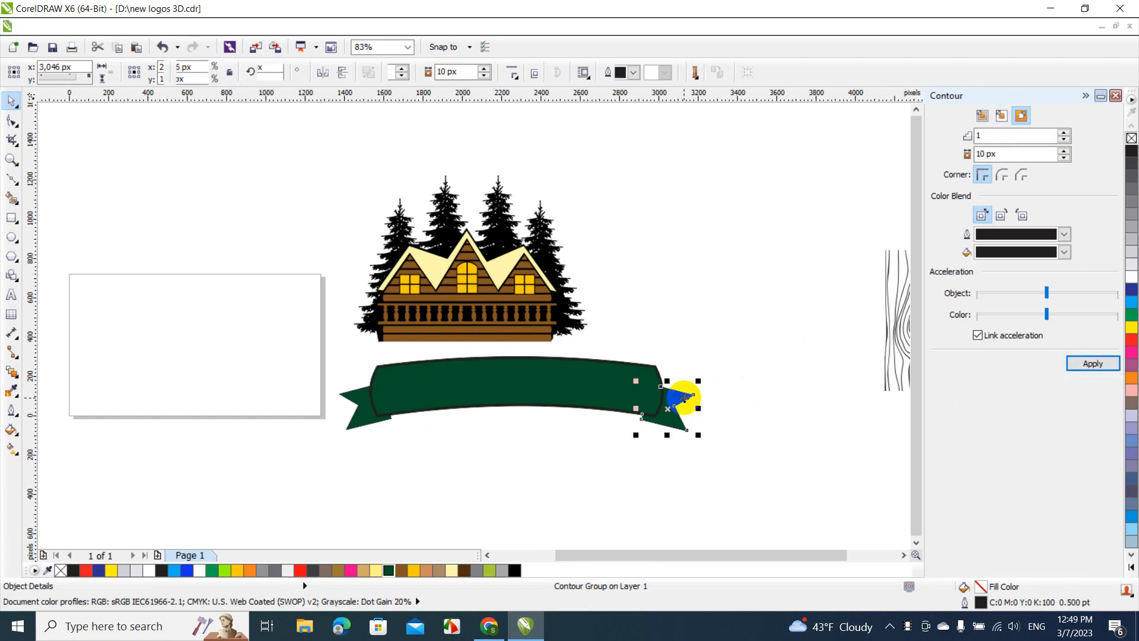
{"action": "left_click", "coordinate": [1113, 368]}
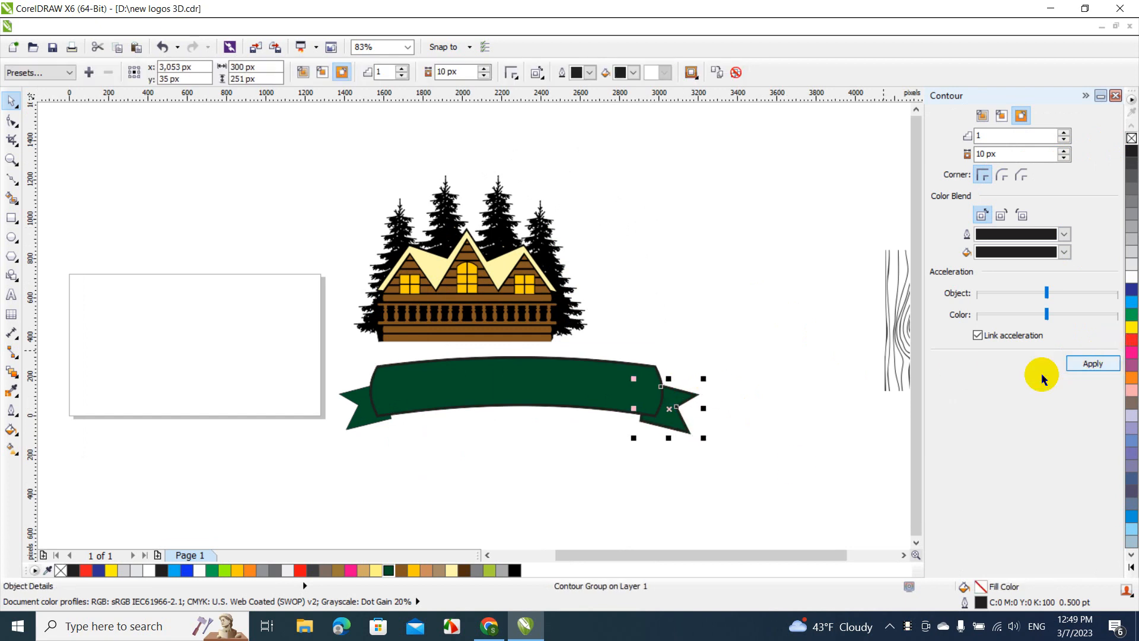
{"action": "left_click", "coordinate": [795, 465]}
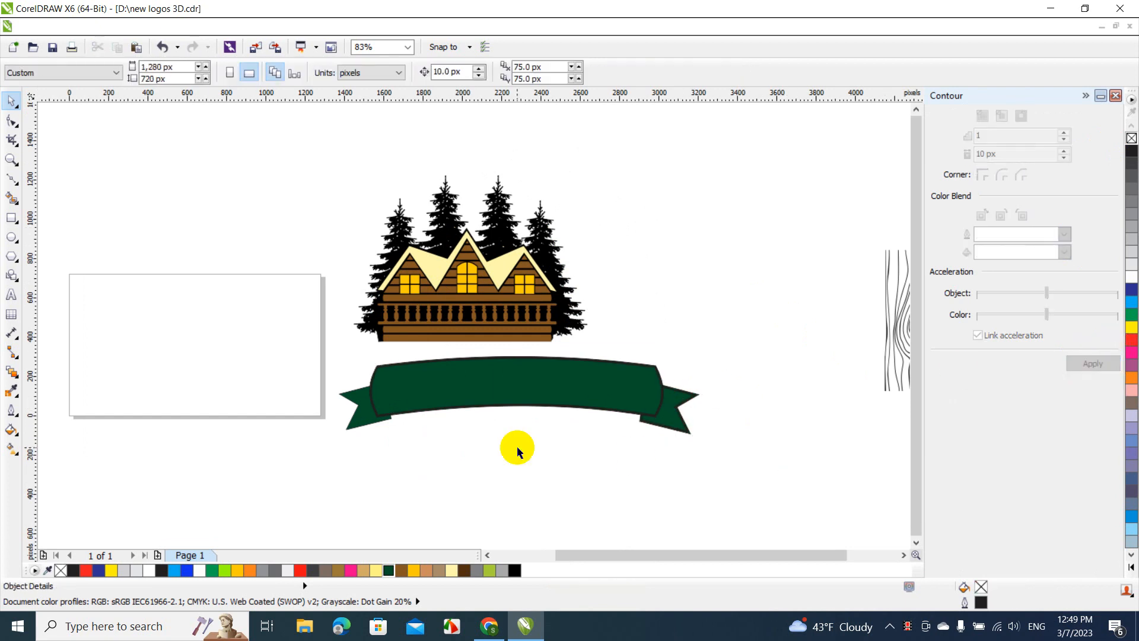
{"action": "left_click", "coordinate": [377, 426]}
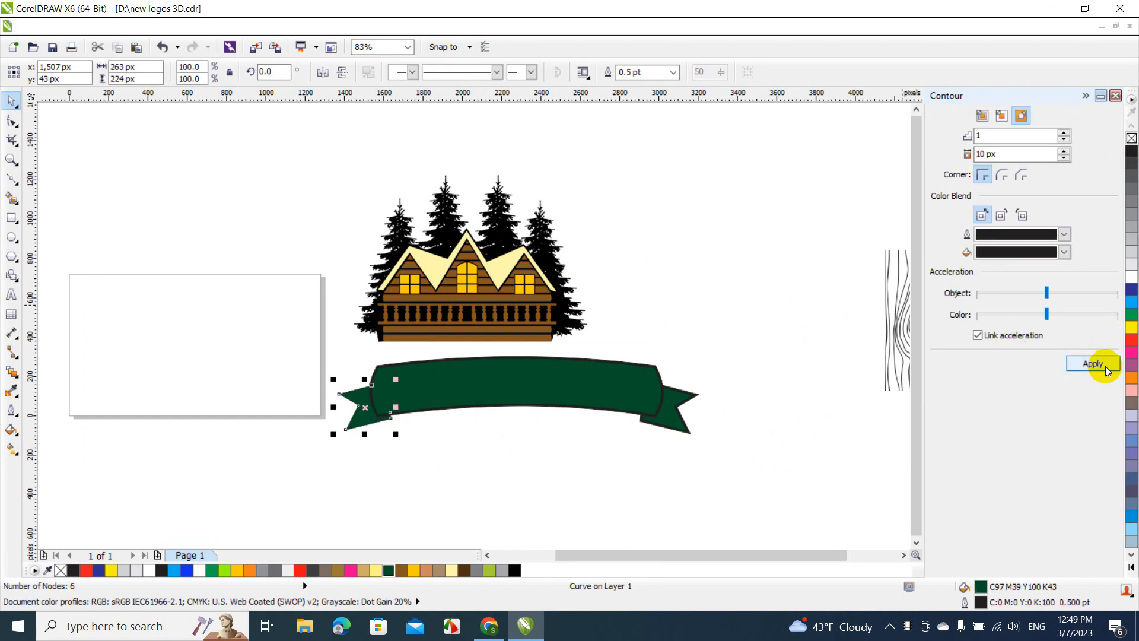
{"action": "left_click", "coordinate": [1105, 366]}
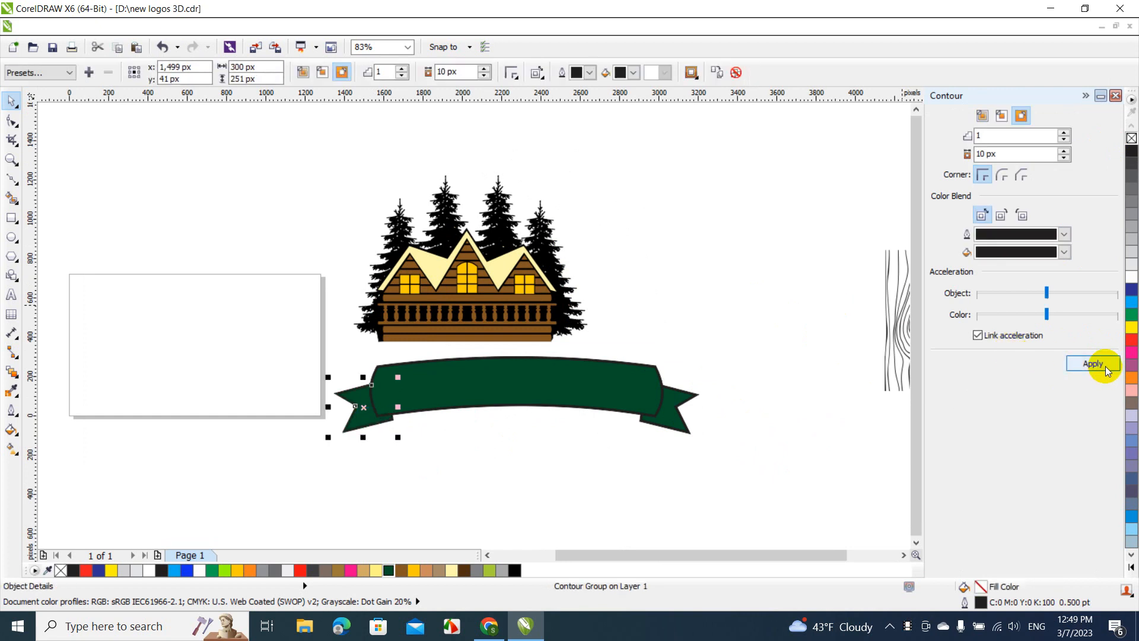
{"action": "left_click", "coordinate": [1085, 97]}
{"action": "left_click", "coordinate": [826, 361]}
Group the banner and tails with their contours, and move the group about 218 px left and 122 px up over the cabin's base
{"action": "left_click_drag", "start_coordinate": [916, 344], "coordinate": [324, 495]}
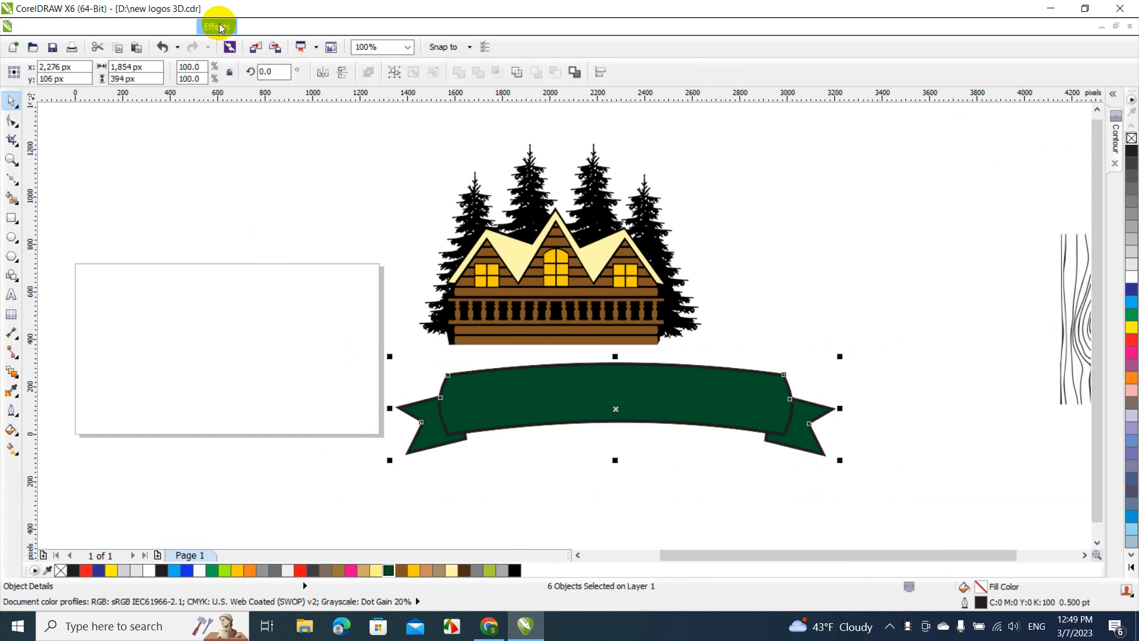
{"action": "left_click", "coordinate": [169, 27]}
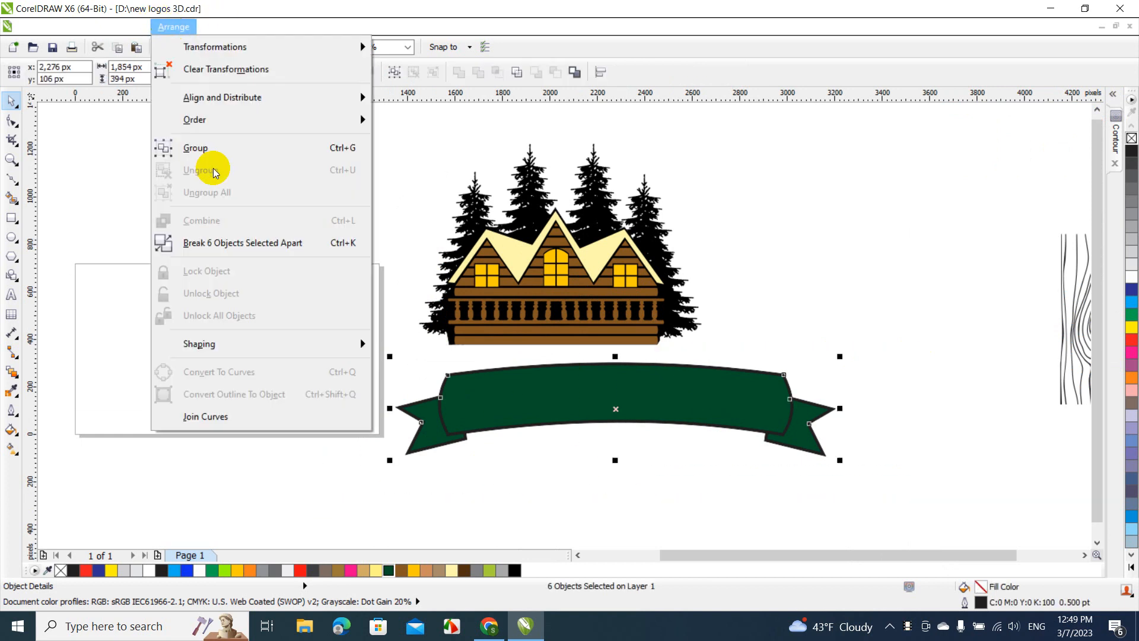
{"action": "left_click", "coordinate": [194, 147]}
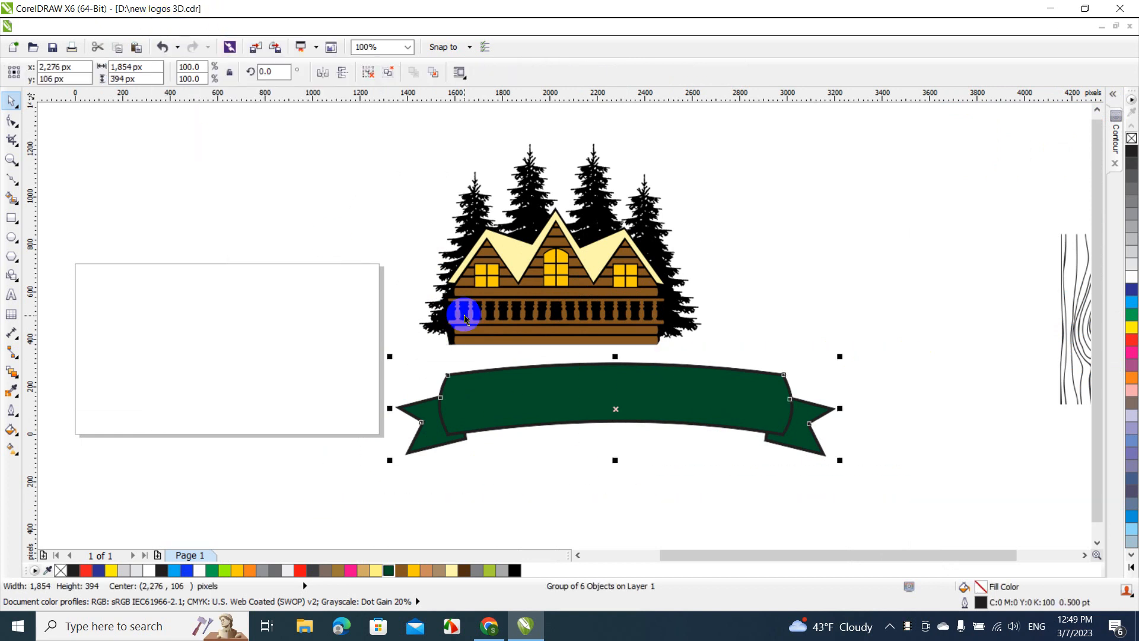
{"action": "left_click", "coordinate": [534, 356]}
{"action": "left_click_drag", "start_coordinate": [590, 381], "coordinate": [539, 354]}
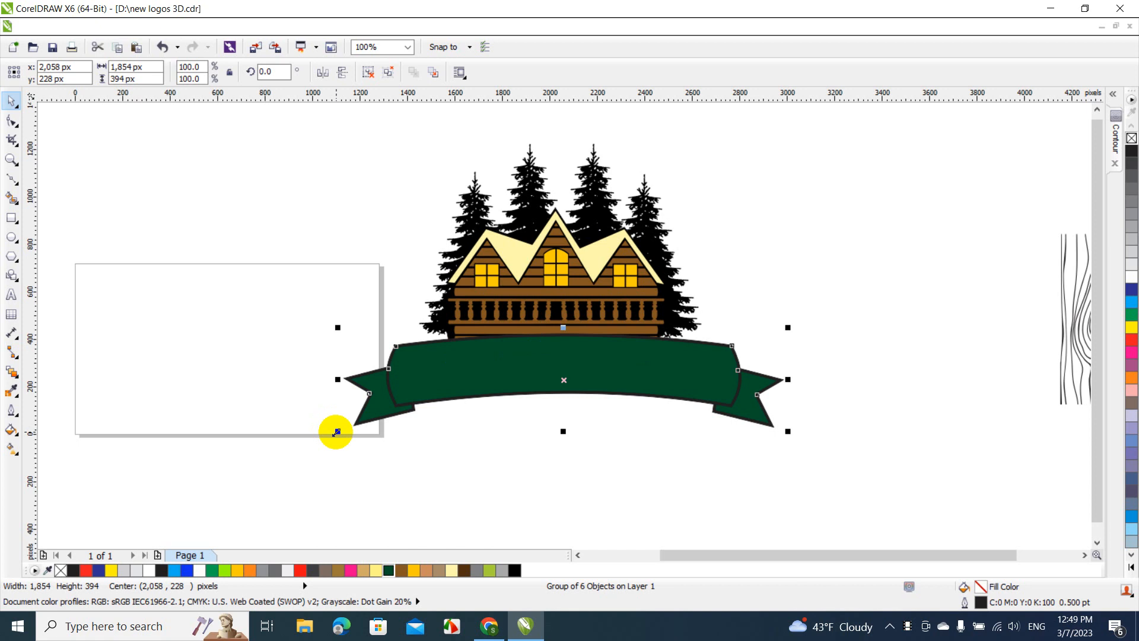
{"action": "left_click", "coordinate": [453, 447]}
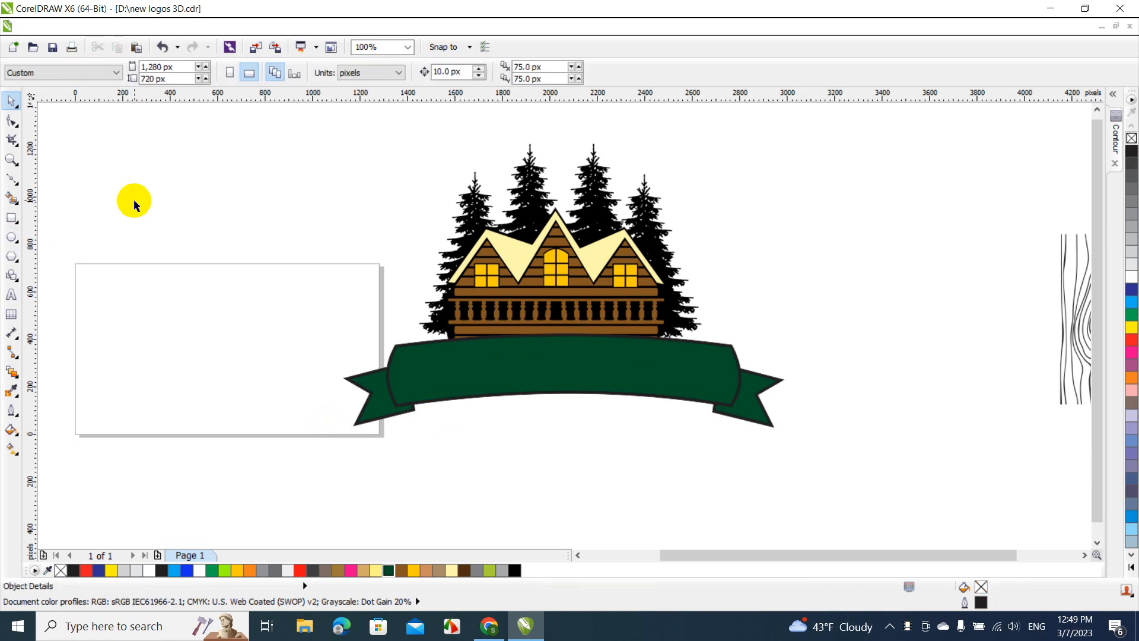
Draw a circle about 1,547 px in diameter across the page and the cabin's left half, and clear the selection
{"action": "left_click", "coordinate": [12, 237]}
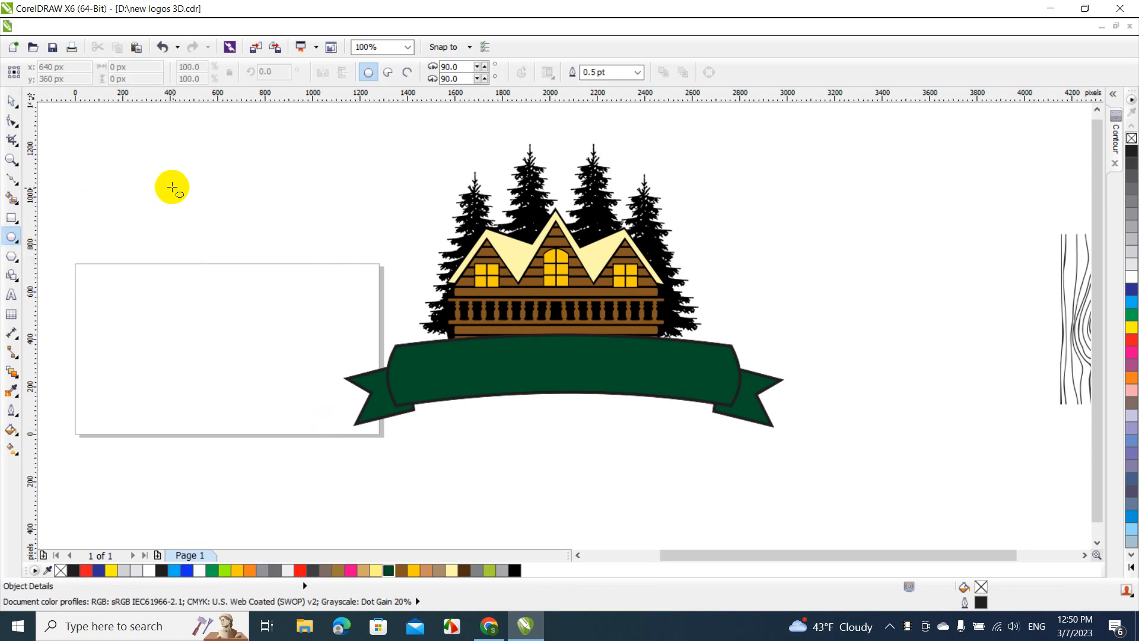
{"action": "left_click_drag", "start_coordinate": [172, 188], "coordinate": [537, 426]}
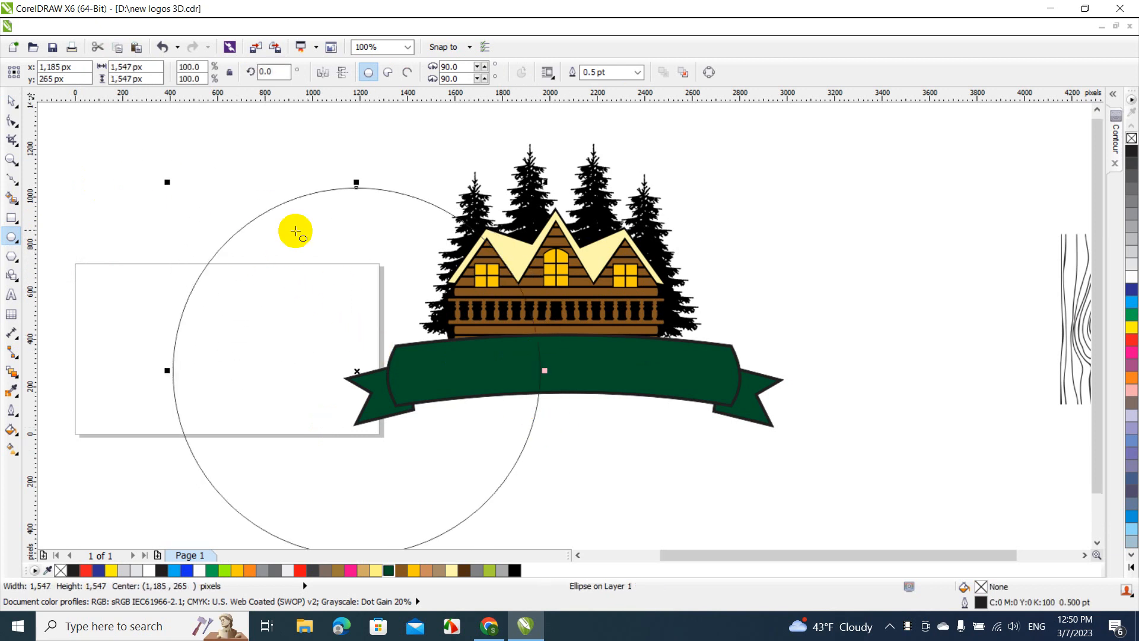
{"action": "left_click", "coordinate": [13, 102]}
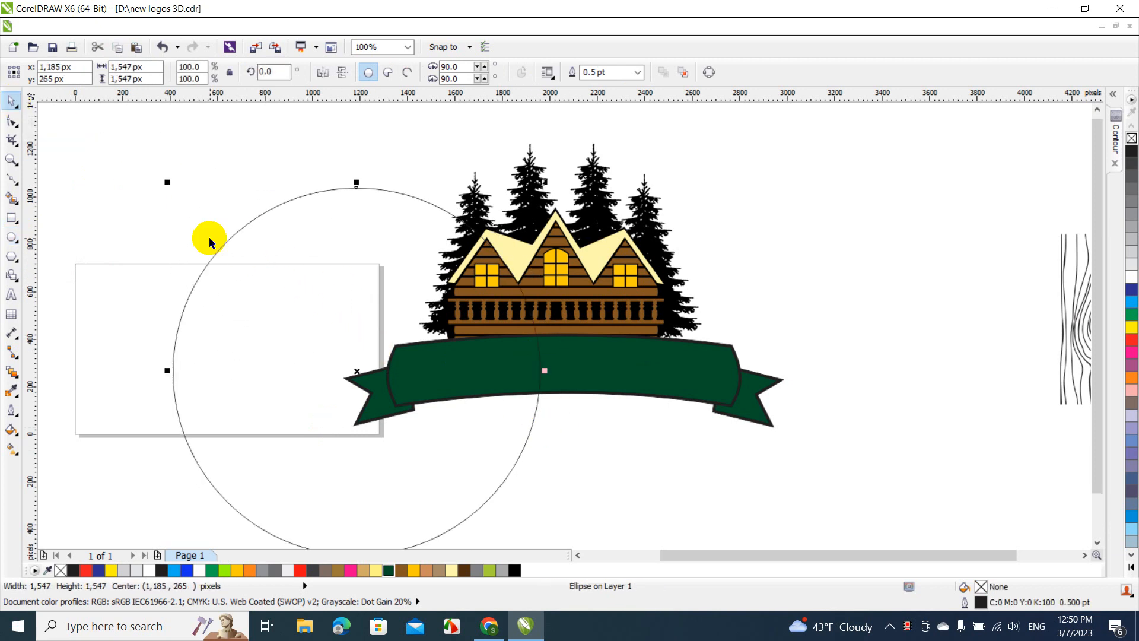
{"action": "left_click", "coordinate": [248, 271]}
{"action": "left_click", "coordinate": [183, 205]}
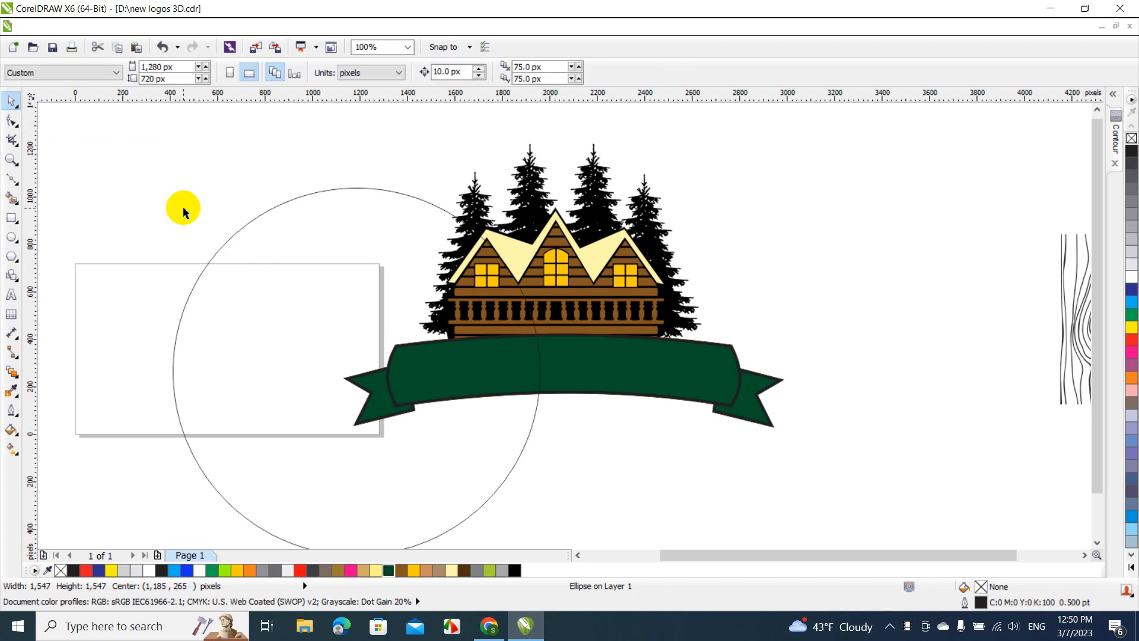
Move the circle over the cabin, shrink it to about 1,481 px in diameter, and centre it horizontally on the banner group
{"action": "left_click", "coordinate": [248, 261]}
{"action": "left_click_drag", "start_coordinate": [250, 264], "coordinate": [468, 195]}
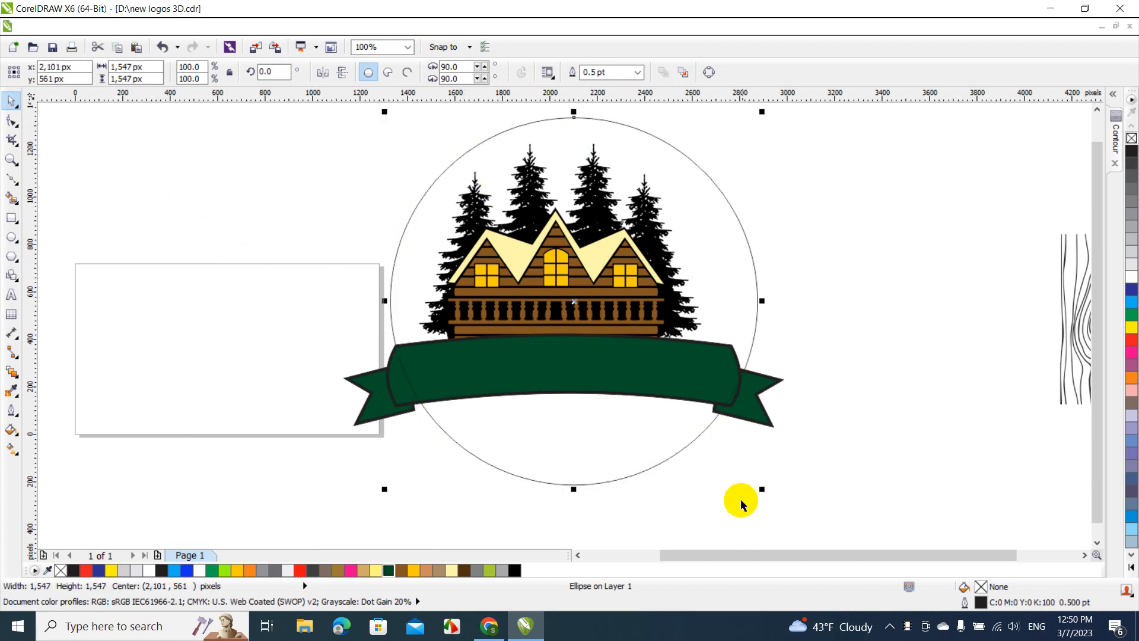
{"action": "left_click_drag", "start_coordinate": [762, 488], "coordinate": [748, 483]}
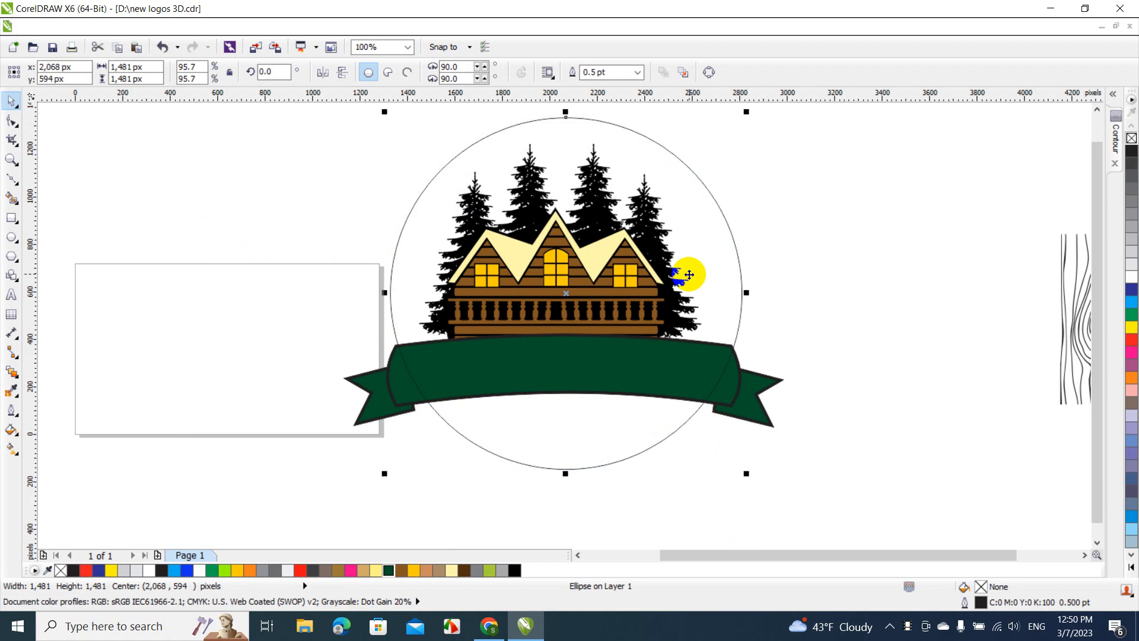
{"action": "left_click_drag", "start_coordinate": [668, 169], "coordinate": [668, 171]}
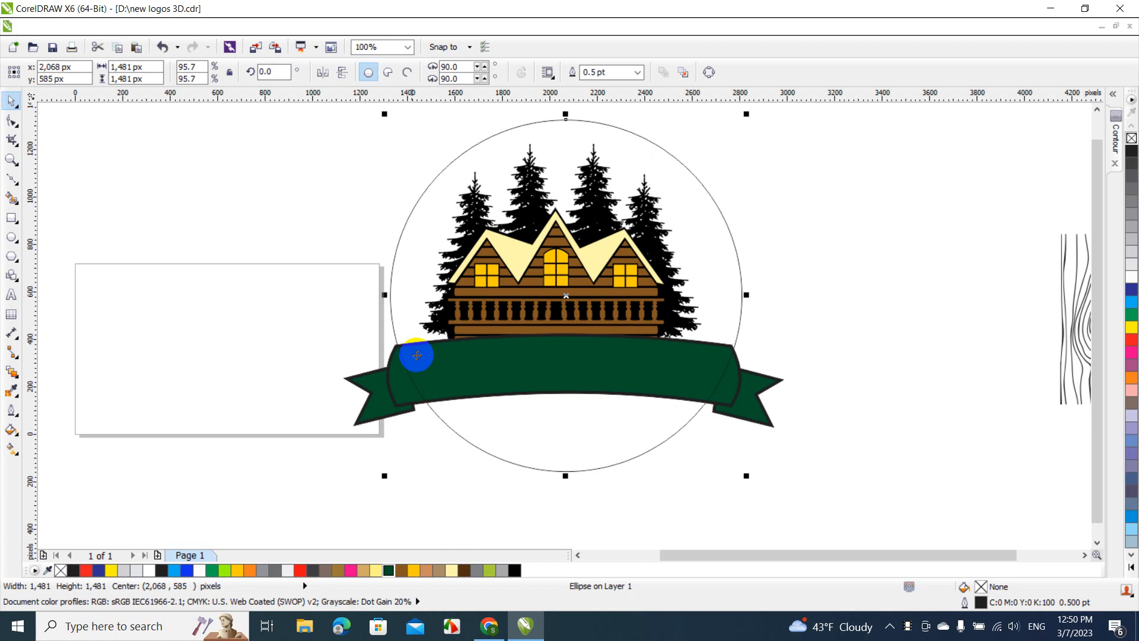
{"action": "left_click", "coordinate": [392, 387], "text": "shift"}
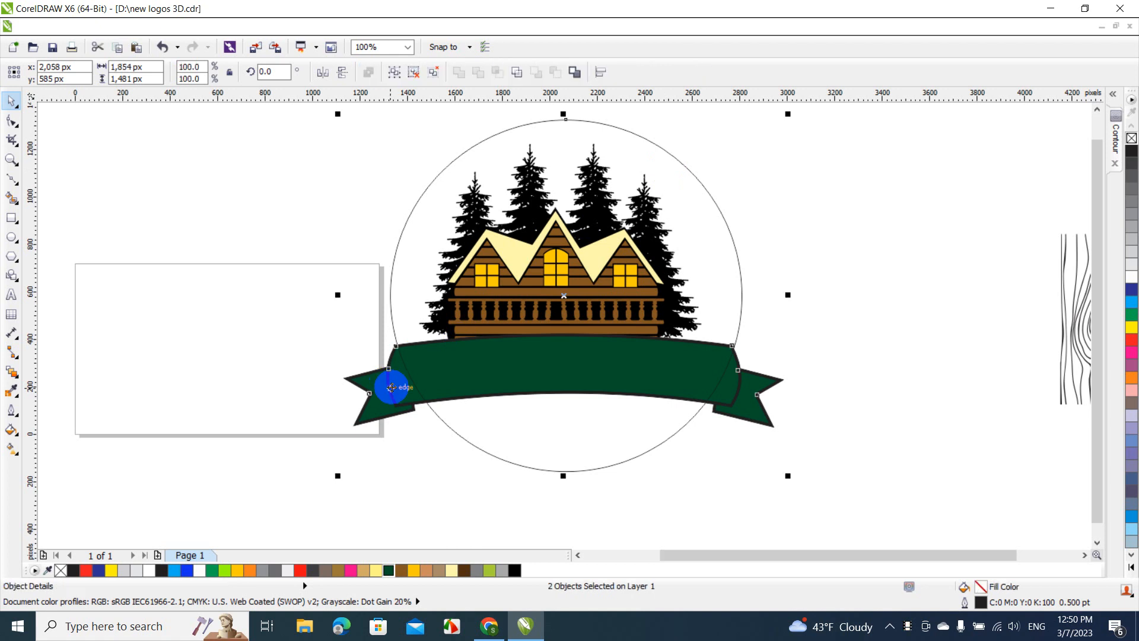
{"action": "key", "text": "c"}
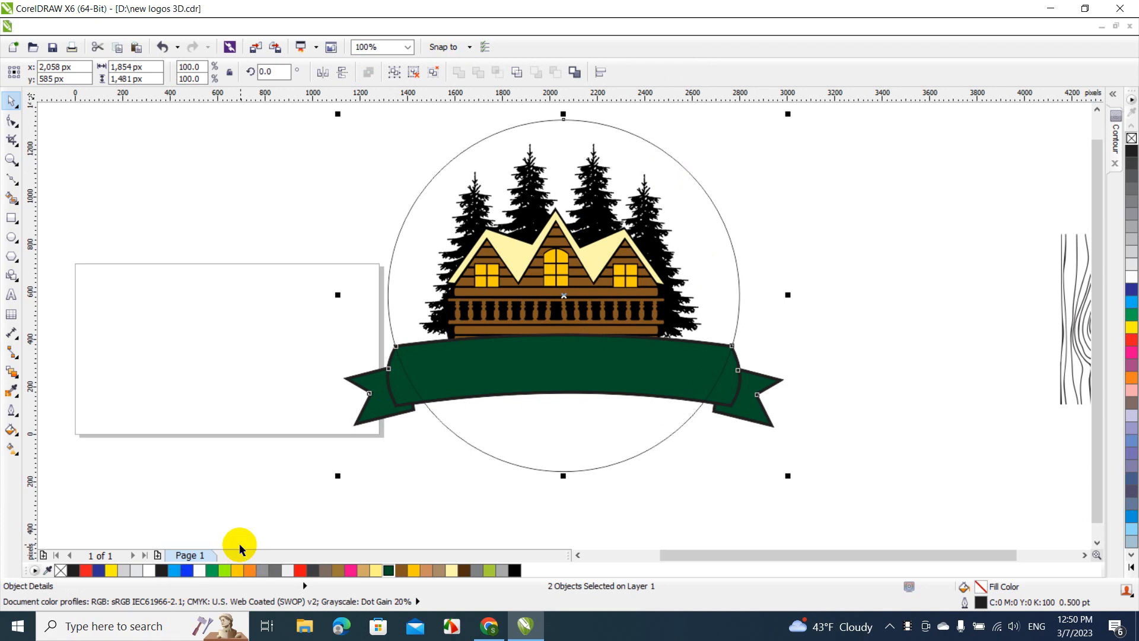
Fill only the circle with Cyan and send it behind the cabin, trees and banner
{"action": "left_click", "coordinate": [175, 570]}
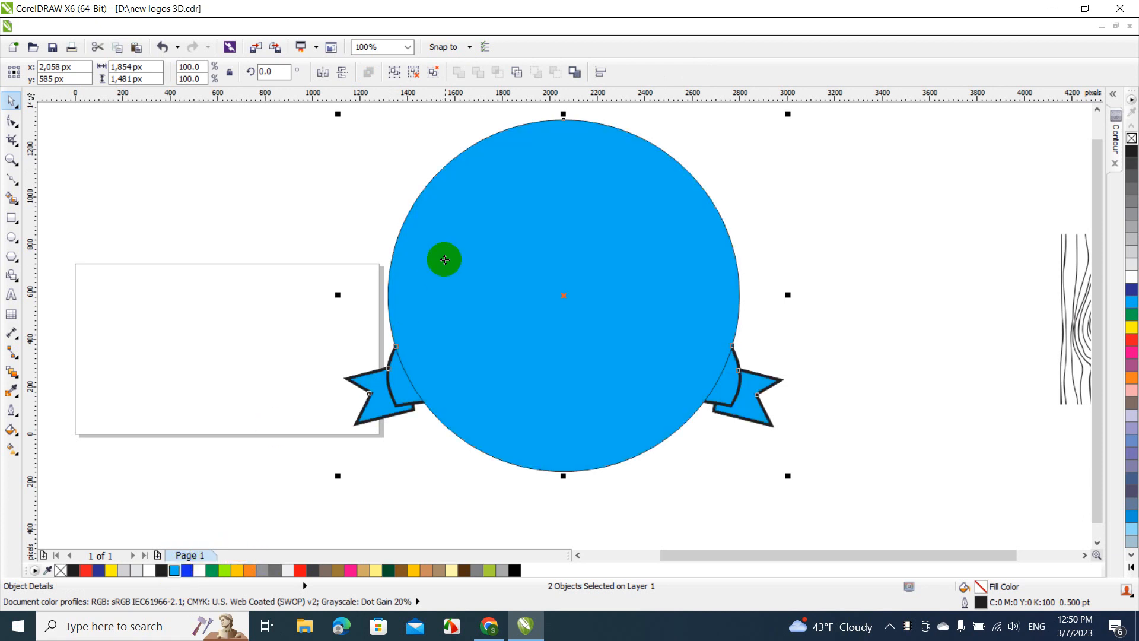
{"action": "key", "text": "ctrl+z"}
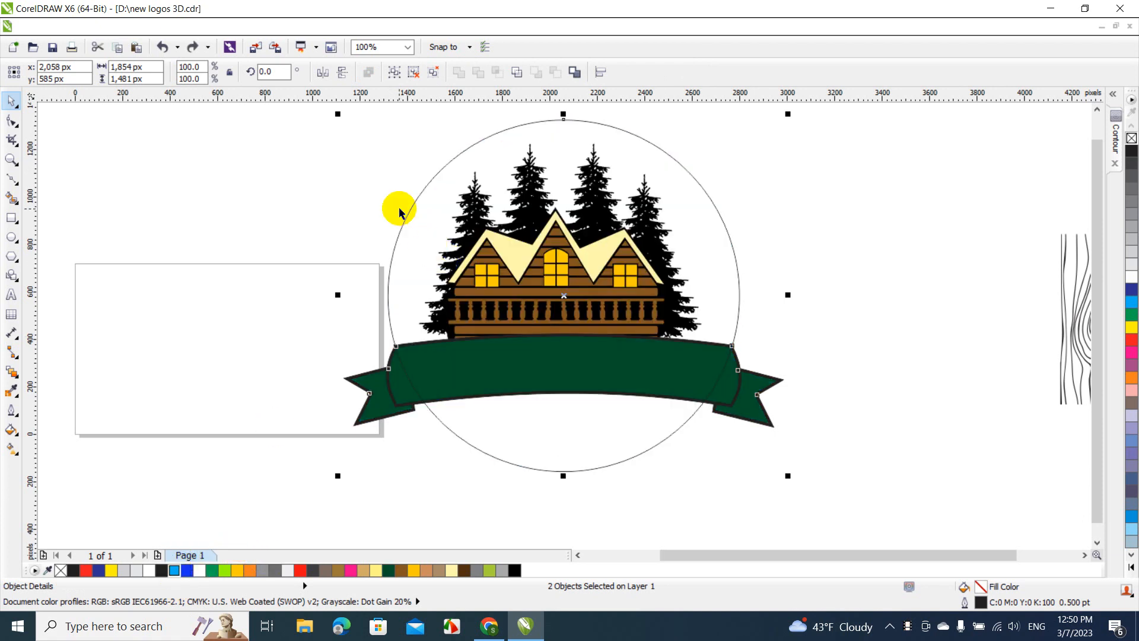
{"action": "left_click", "coordinate": [399, 209]}
{"action": "left_click", "coordinate": [418, 224]}
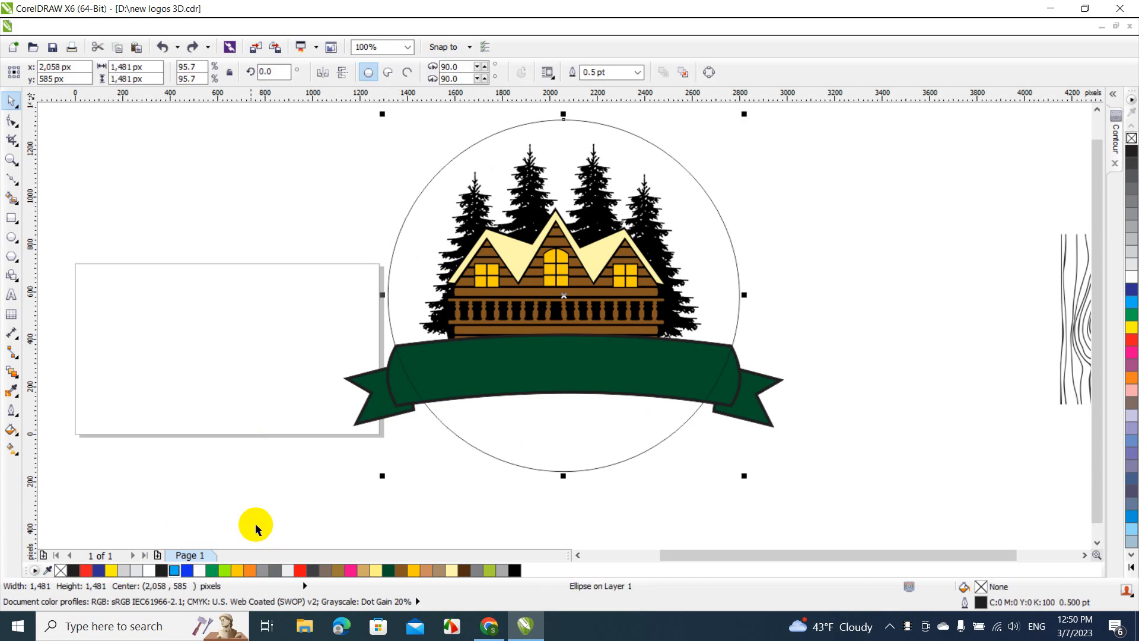
{"action": "left_click", "coordinate": [174, 571]}
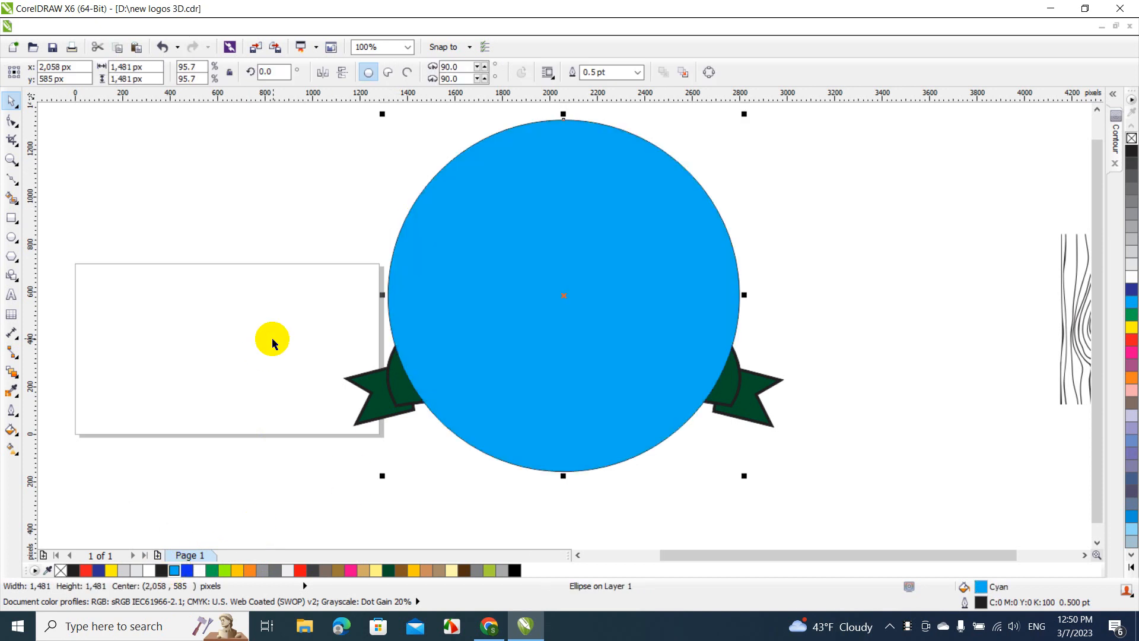
{"action": "right_click", "coordinate": [417, 209]}
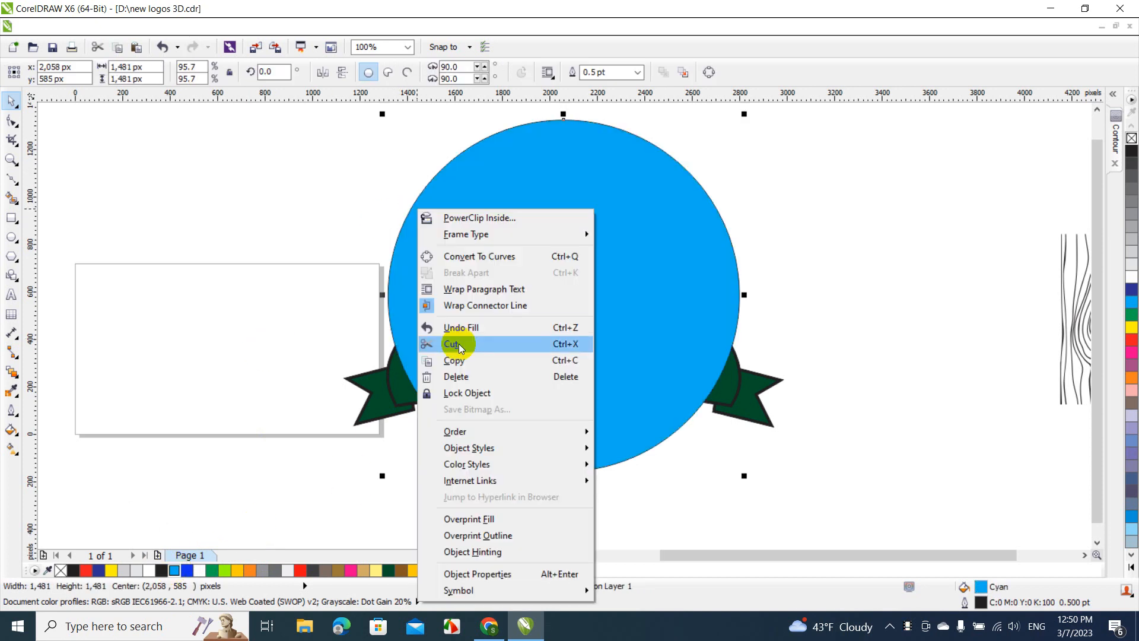
{"action": "mouse_move", "coordinate": [464, 426]}
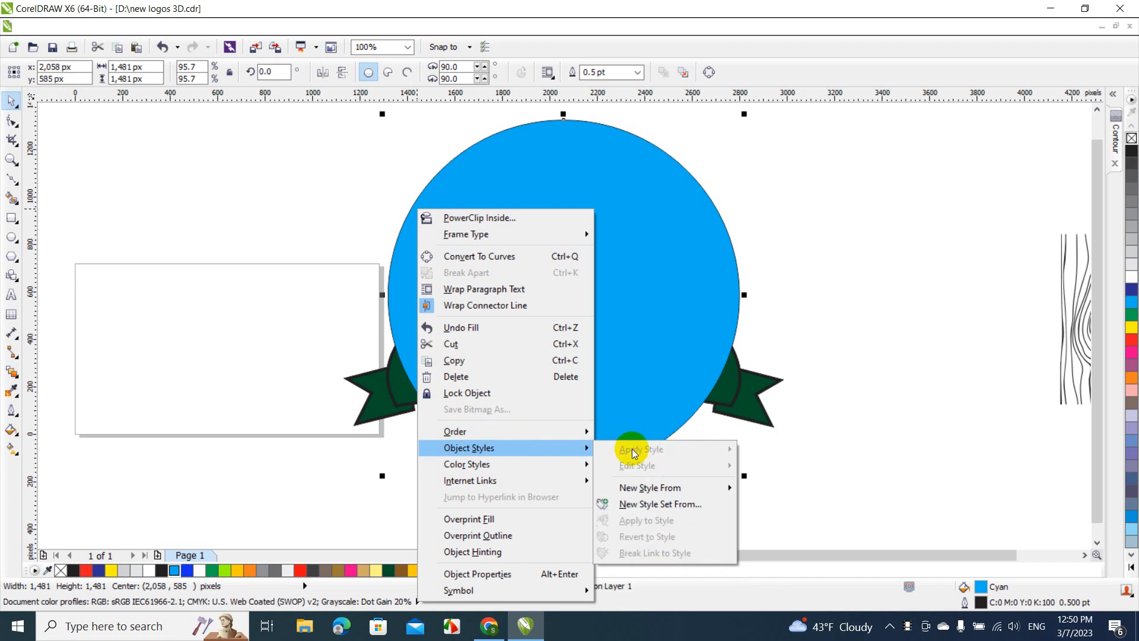
{"action": "left_click", "coordinate": [630, 449]}
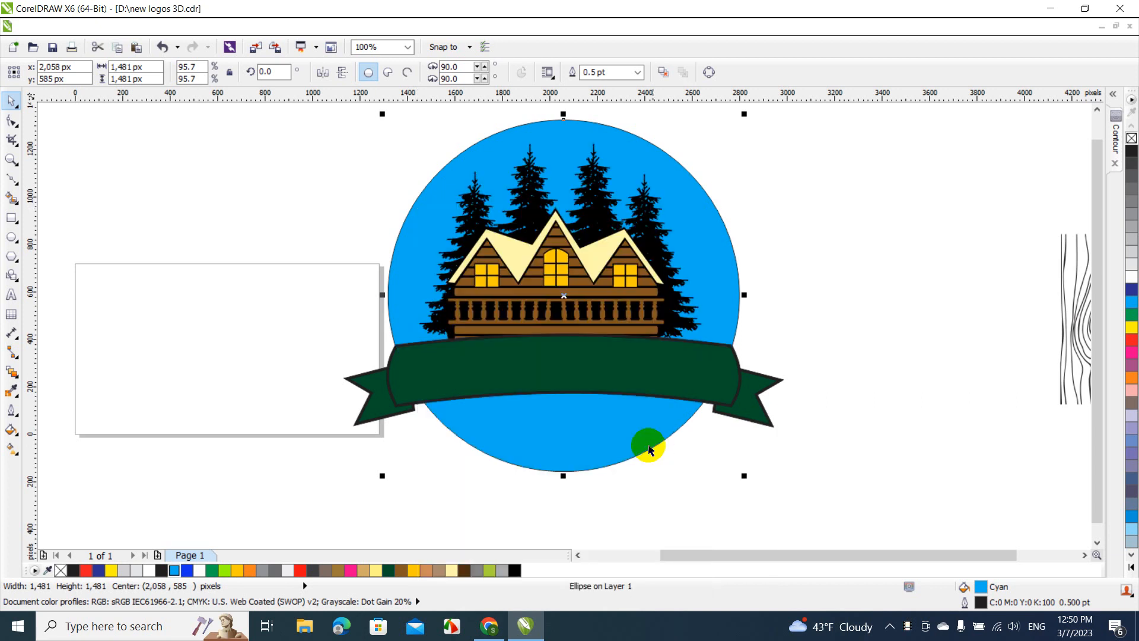
{"action": "left_click", "coordinate": [781, 226]}
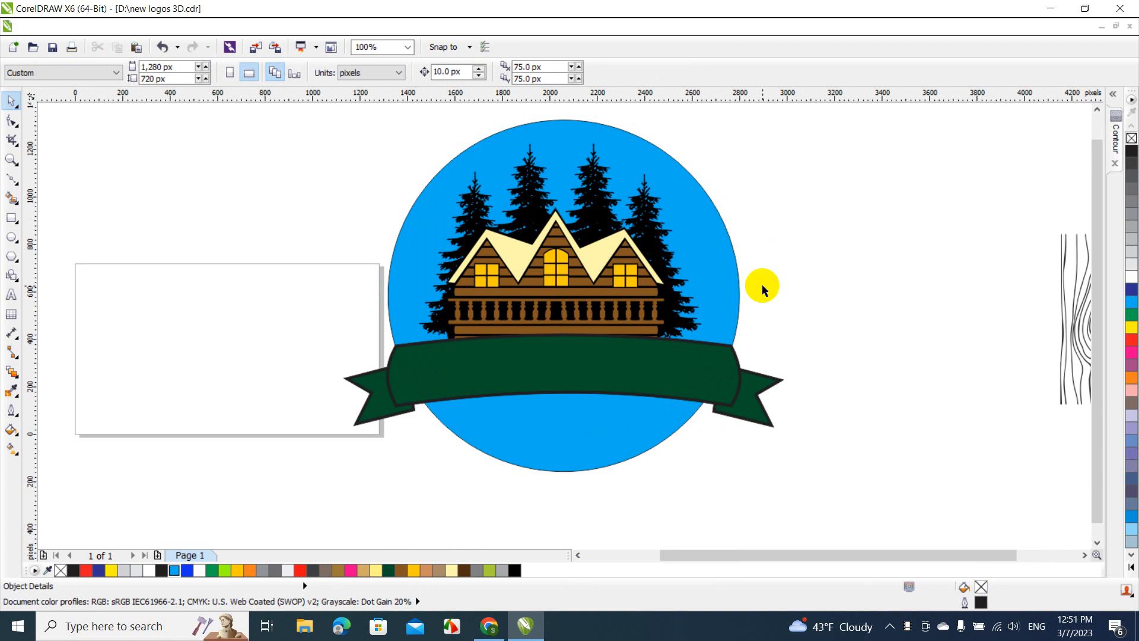
{"action": "left_click", "coordinate": [710, 375]}
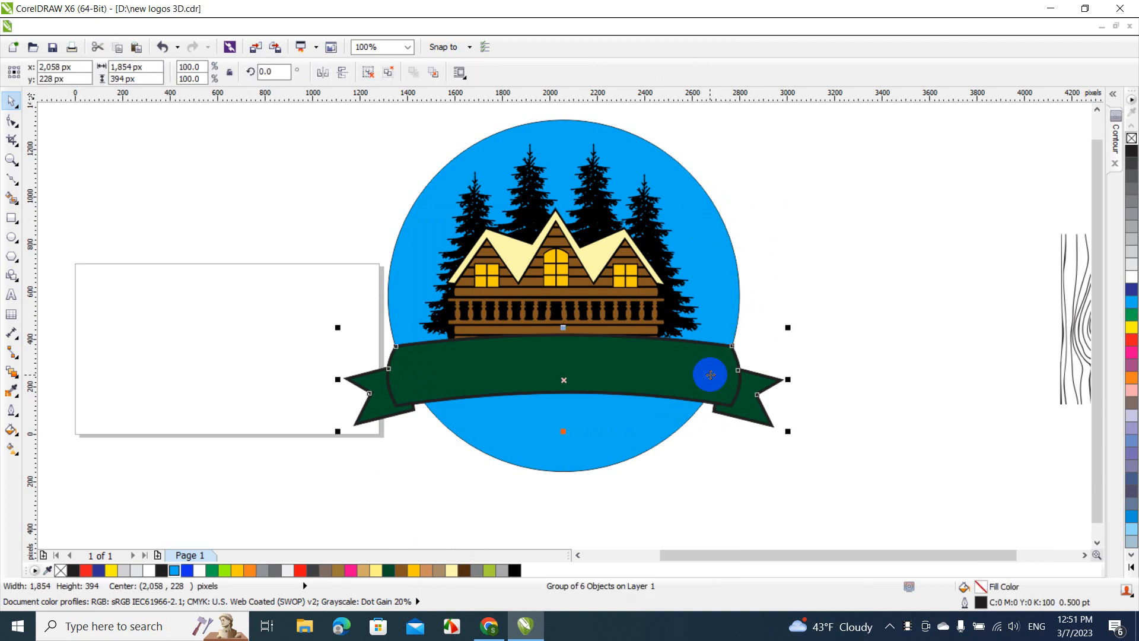
{"action": "left_click", "coordinate": [714, 257], "text": "shift"}
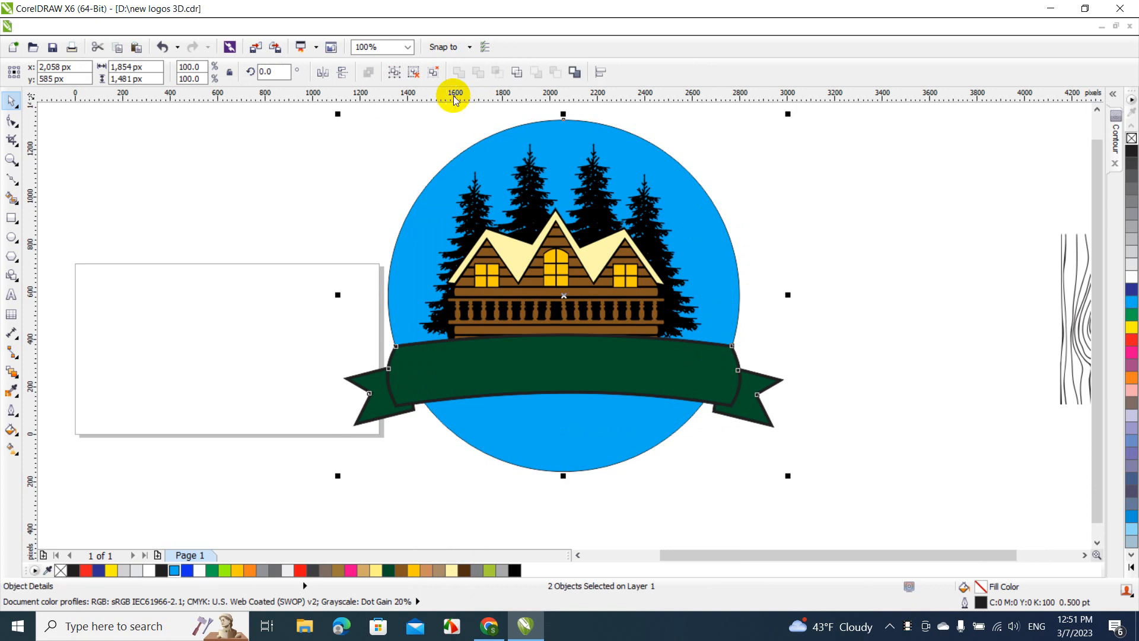
{"action": "left_click", "coordinate": [379, 201]}
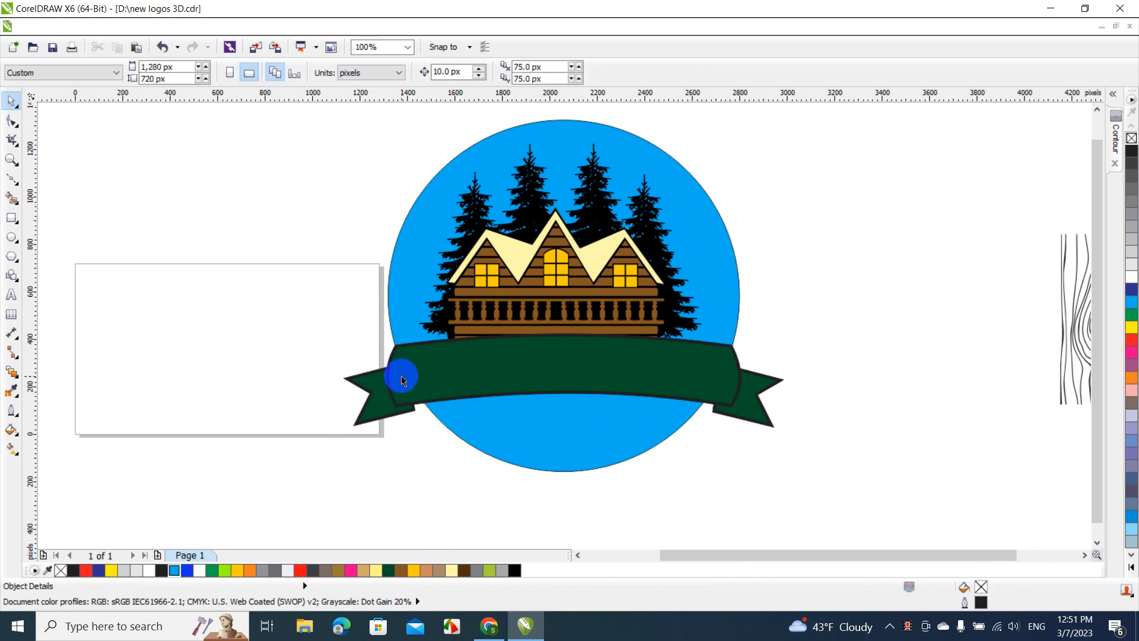
Ungroup all objects of the banner and tails group, and clear the selection
{"action": "left_click", "coordinate": [415, 405]}
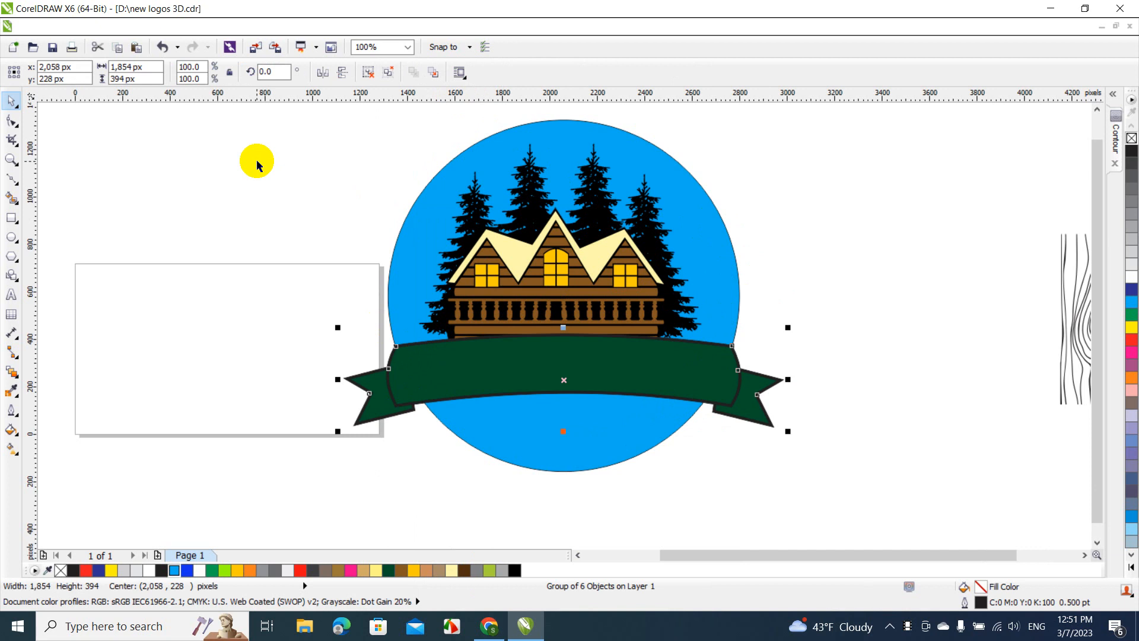
{"action": "left_click", "coordinate": [178, 27]}
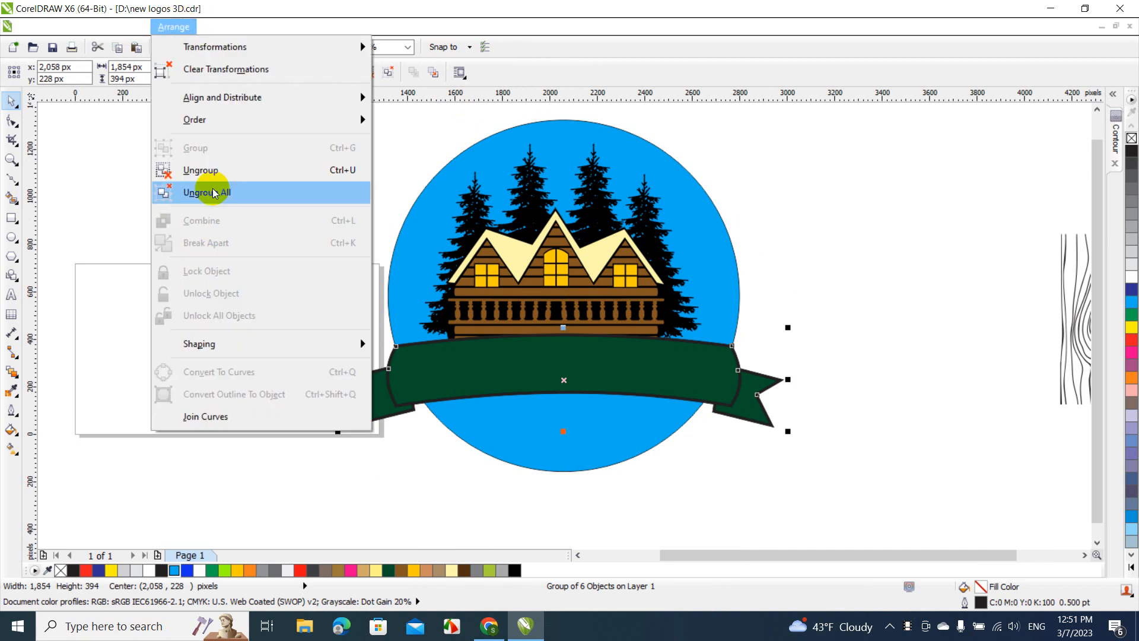
{"action": "left_click", "coordinate": [215, 193]}
{"action": "left_click", "coordinate": [209, 188]}
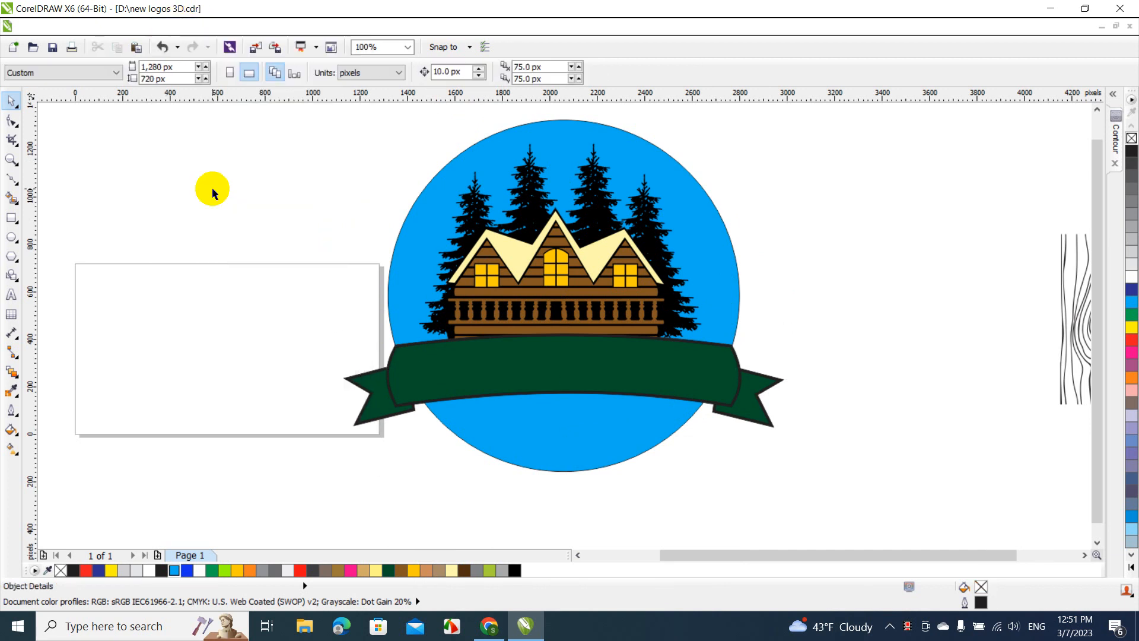
{"action": "left_click", "coordinate": [421, 398]}
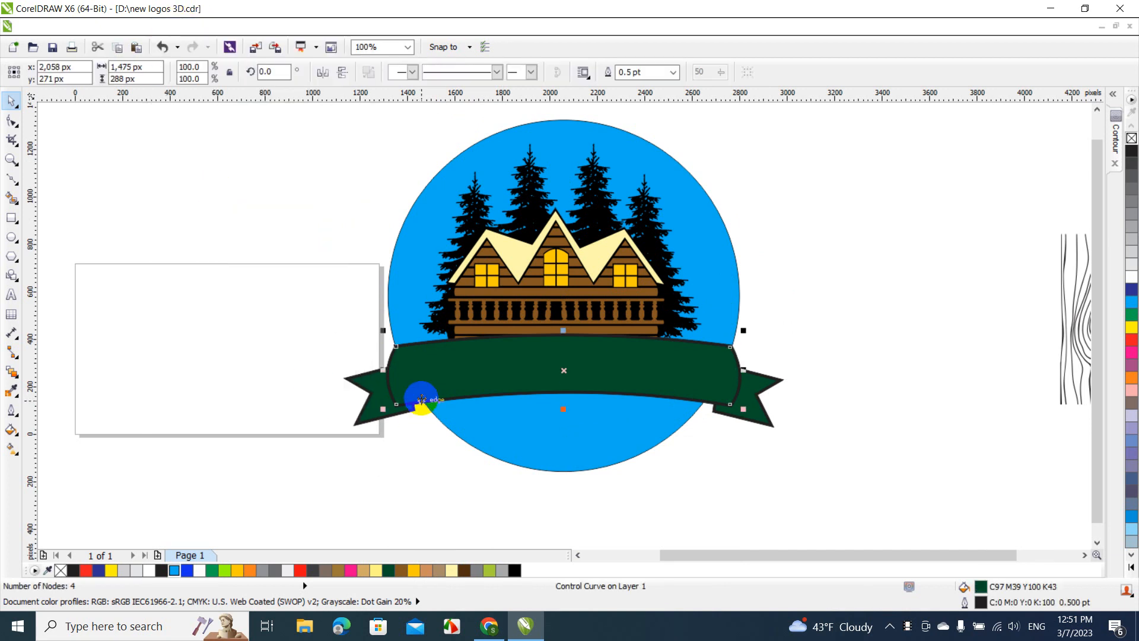
{"action": "left_click", "coordinate": [400, 262]}
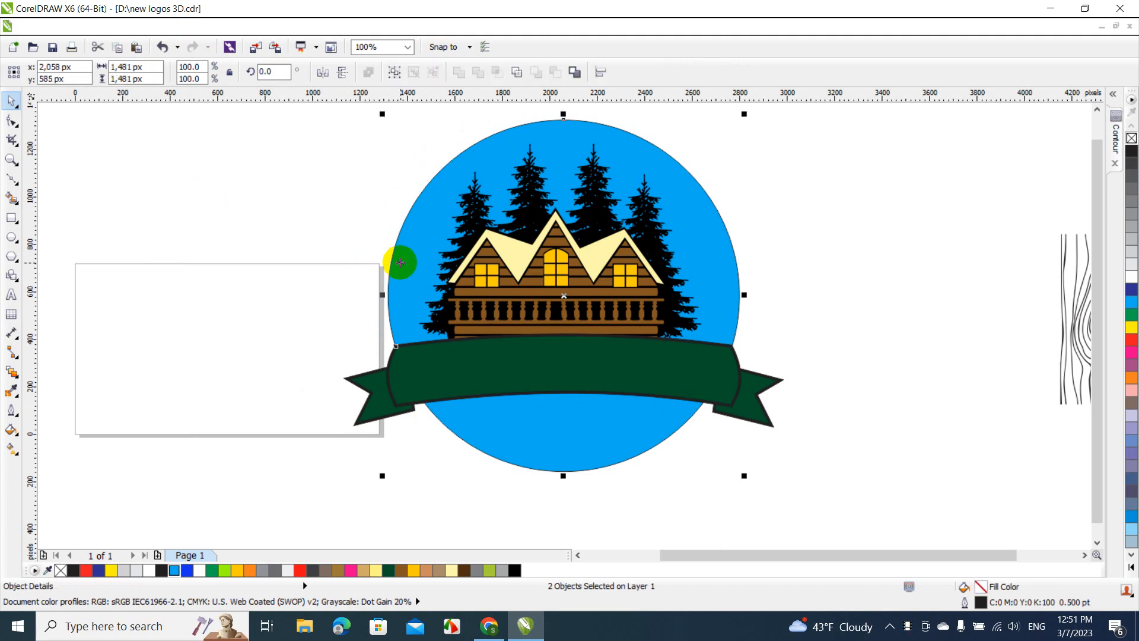
{"action": "left_click", "coordinate": [342, 271]}
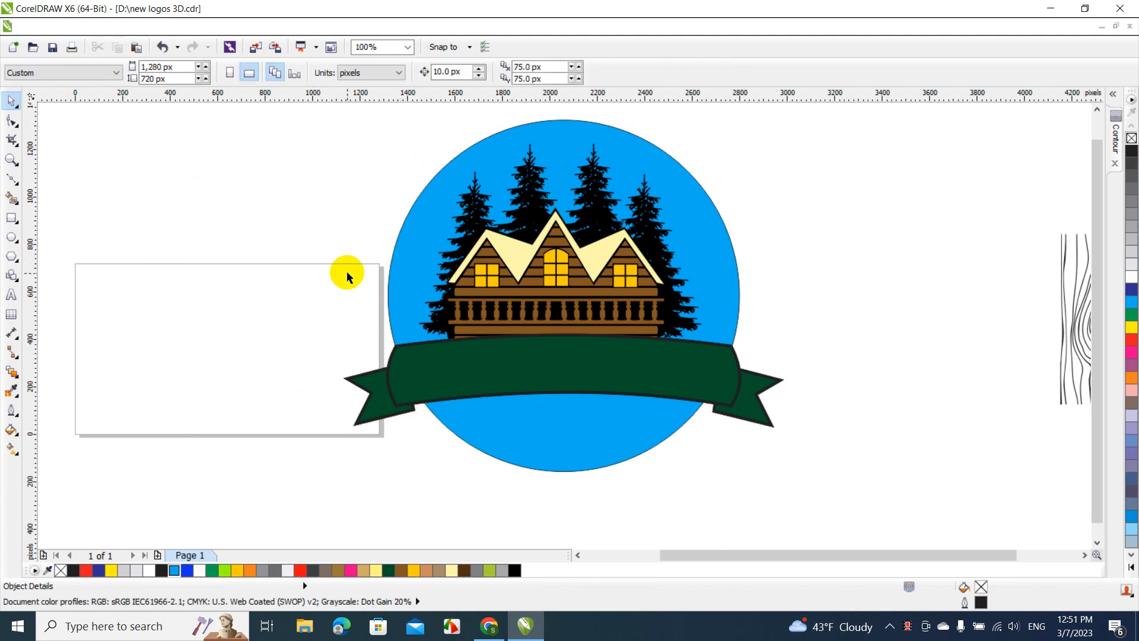
{"action": "left_click", "coordinate": [390, 397]}
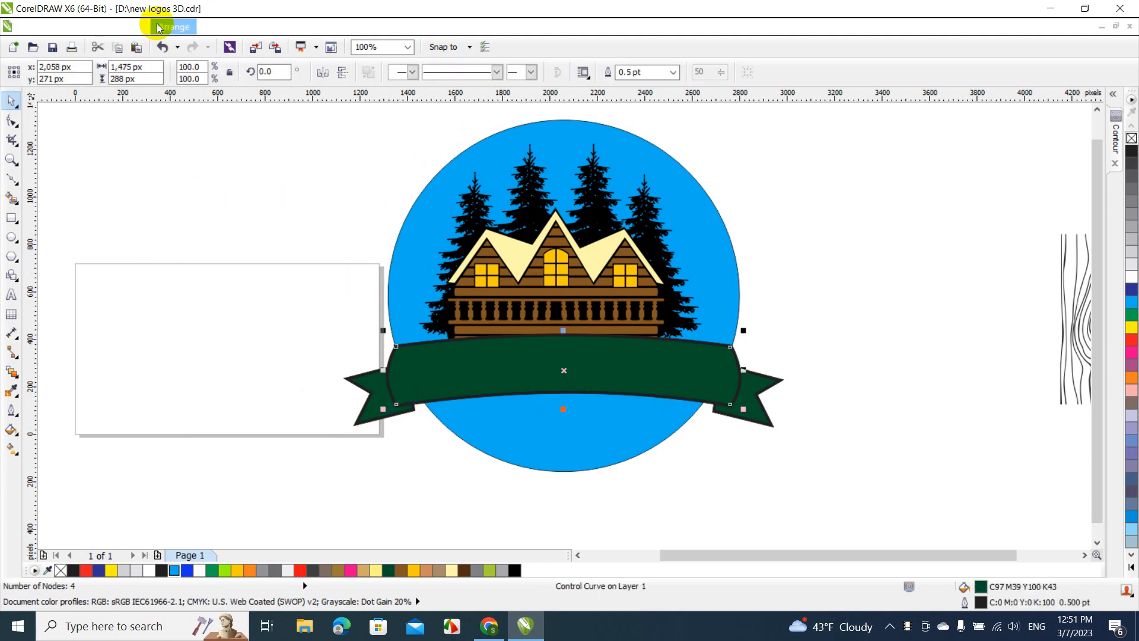
{"action": "left_click", "coordinate": [159, 28]}
{"action": "left_click", "coordinate": [223, 268]}
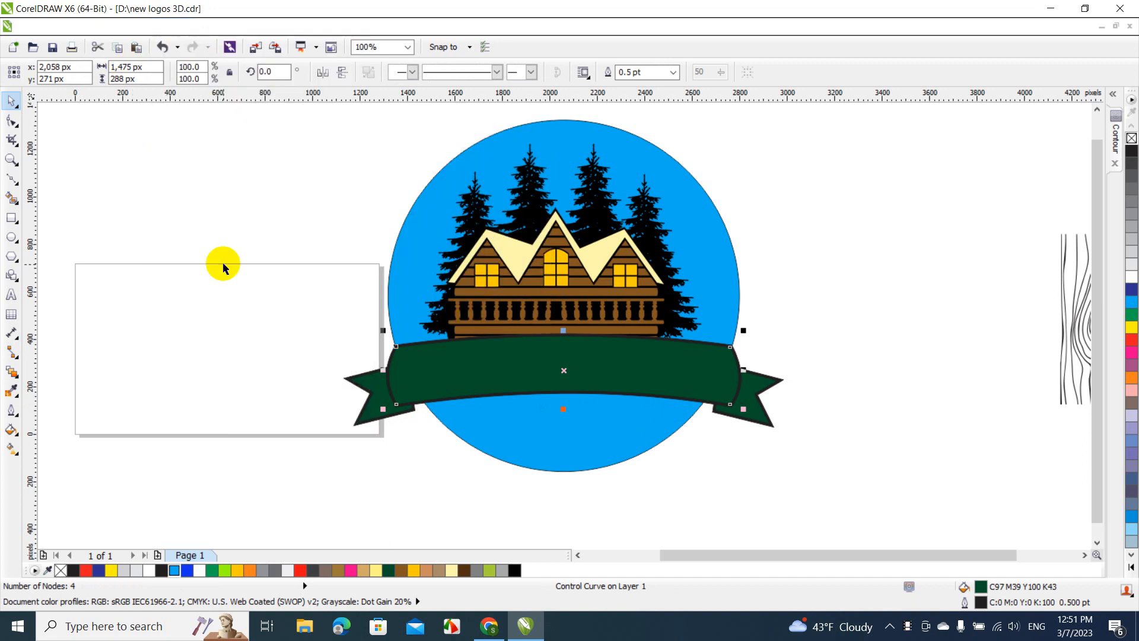
{"action": "left_click", "coordinate": [223, 264]}
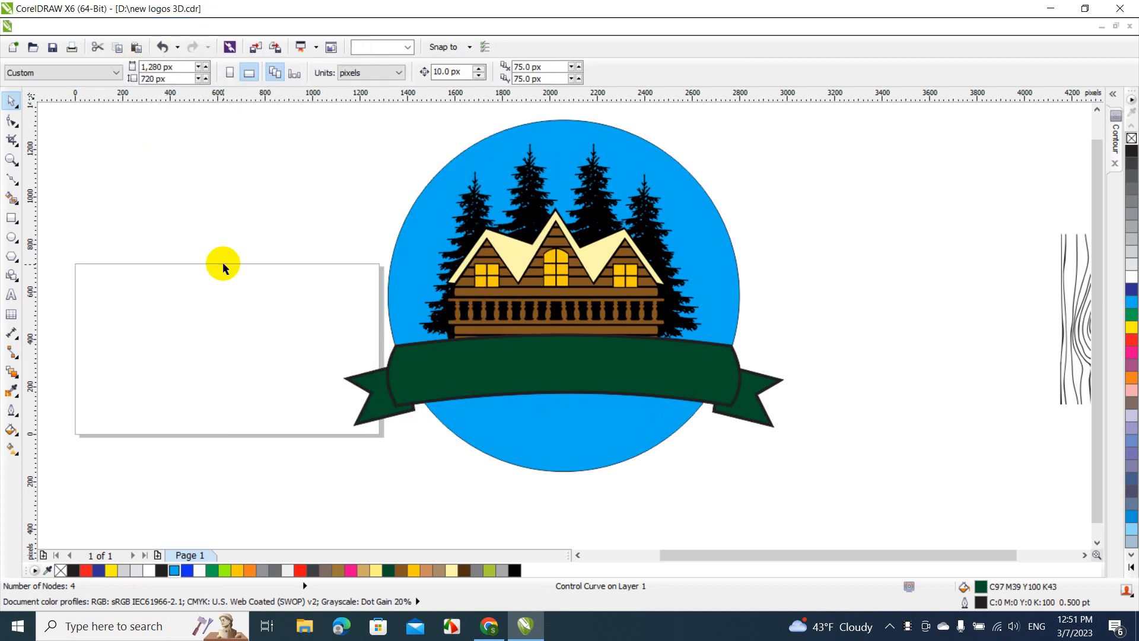
Break the main banner's contour group apart and trim the cyan circle with the banner and its contour shape
{"action": "left_click", "coordinate": [419, 408]}
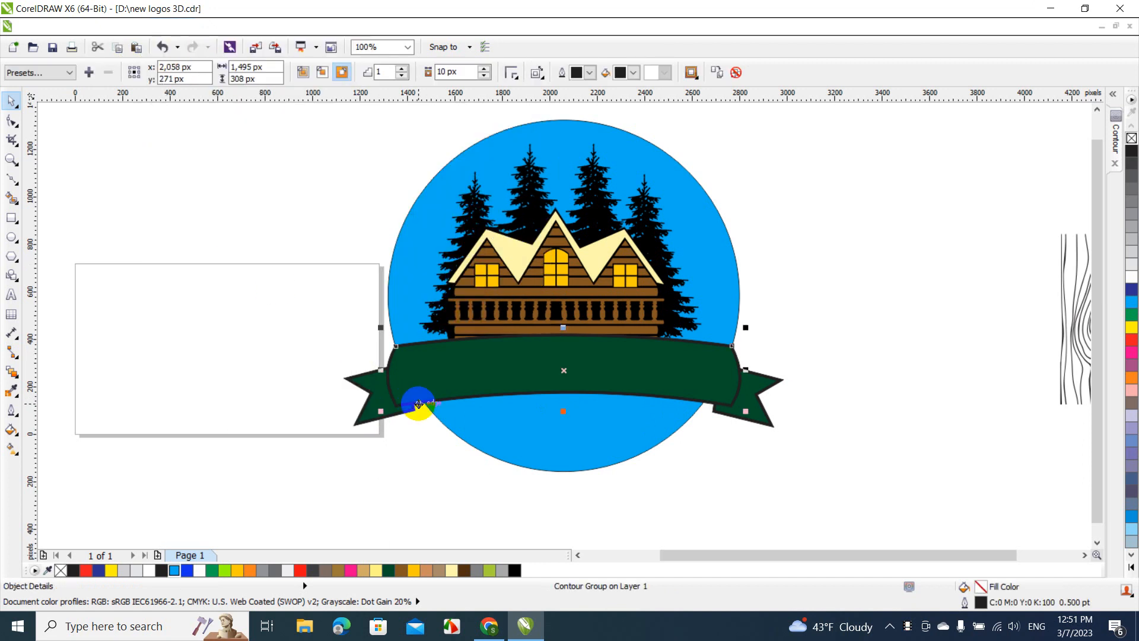
{"action": "left_click", "coordinate": [154, 34]}
{"action": "left_click", "coordinate": [221, 241]}
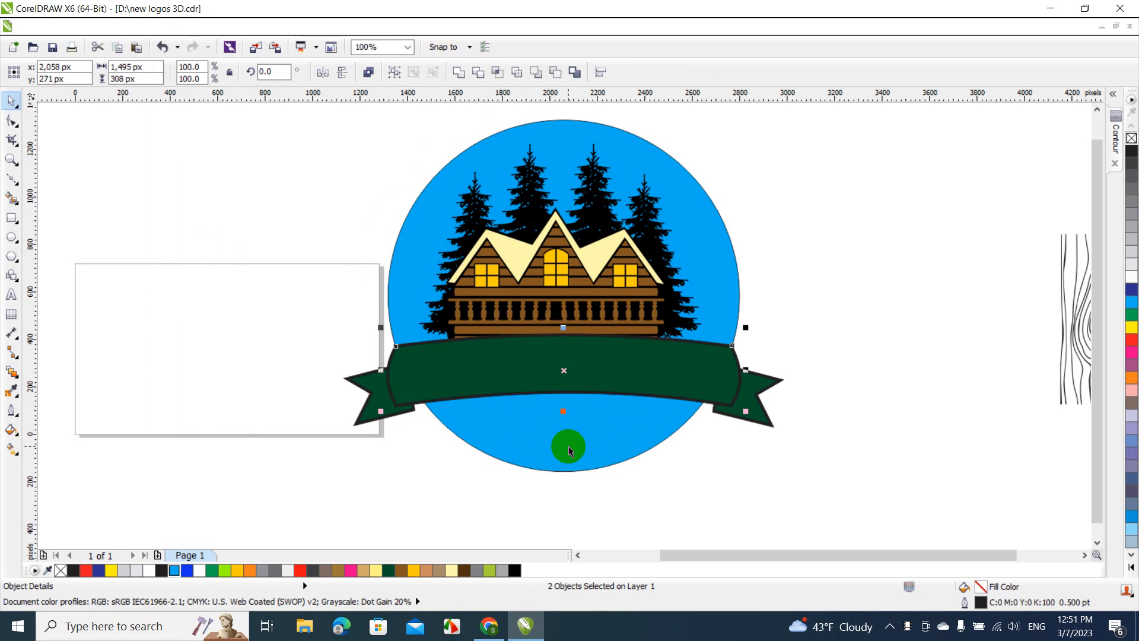
{"action": "left_click", "coordinate": [568, 451], "text": "shift"}
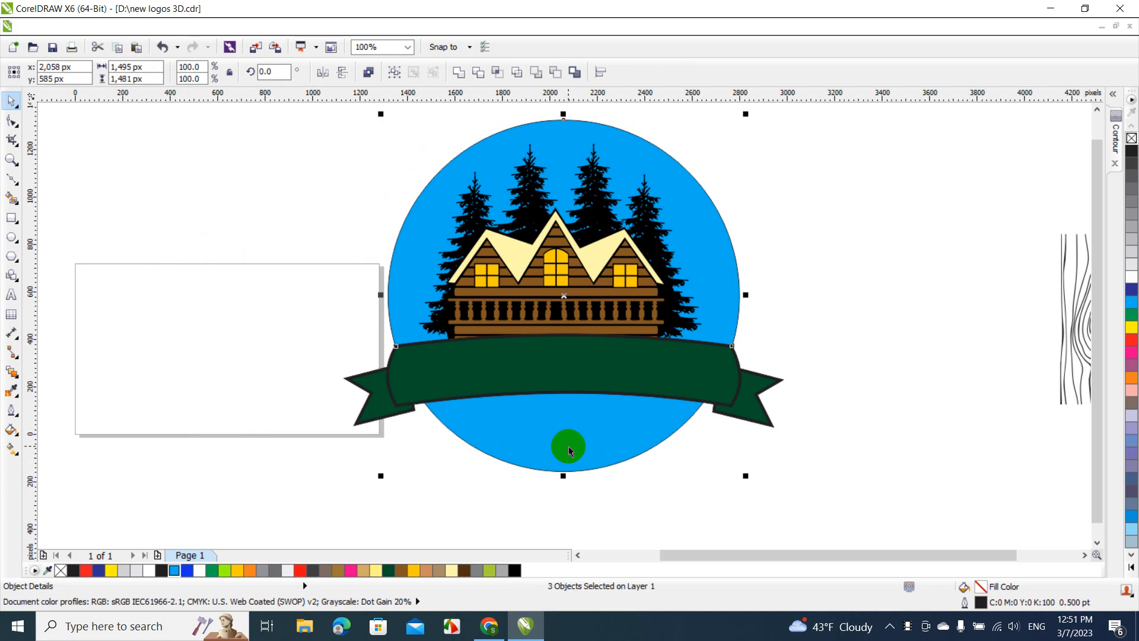
{"action": "left_click", "coordinate": [479, 72]}
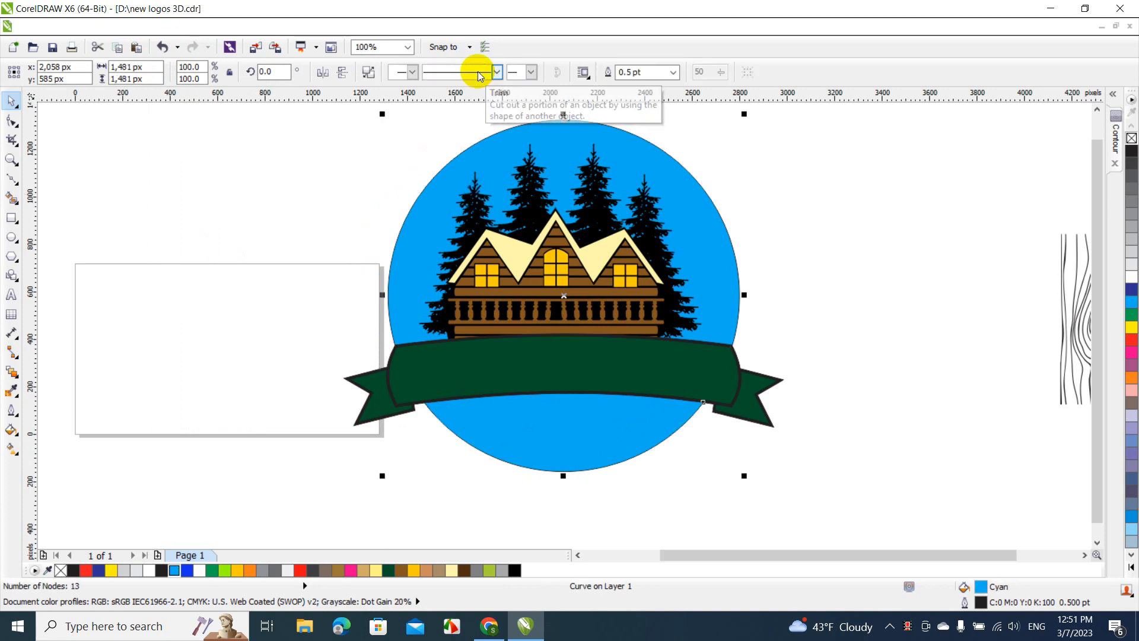
Break the trimmed circle apart and fill the segment below the banner with brown (C37 M63 Y100 K29)
{"action": "left_click", "coordinate": [352, 204]}
{"action": "left_click", "coordinate": [534, 415]}
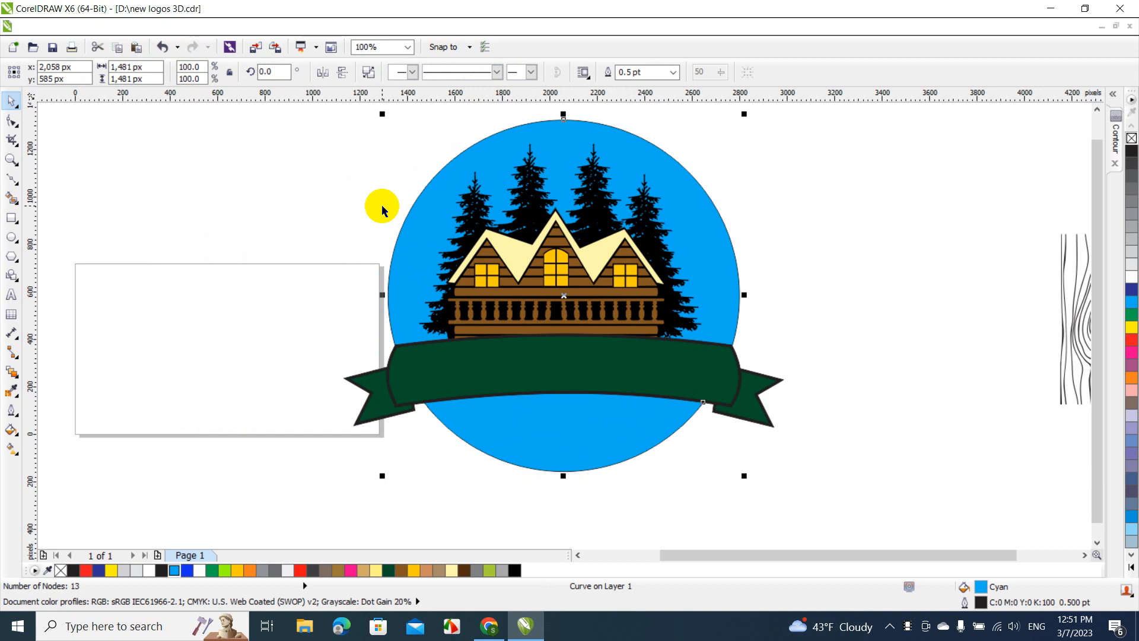
{"action": "left_click", "coordinate": [368, 72]}
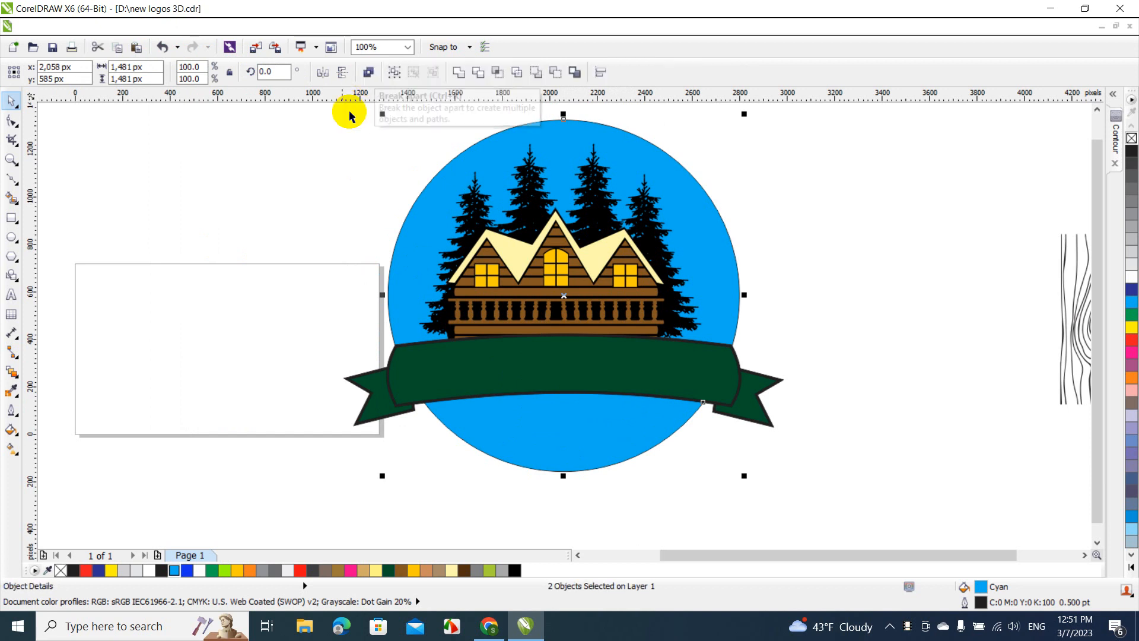
{"action": "left_click", "coordinate": [340, 133]}
{"action": "left_click", "coordinate": [527, 432]}
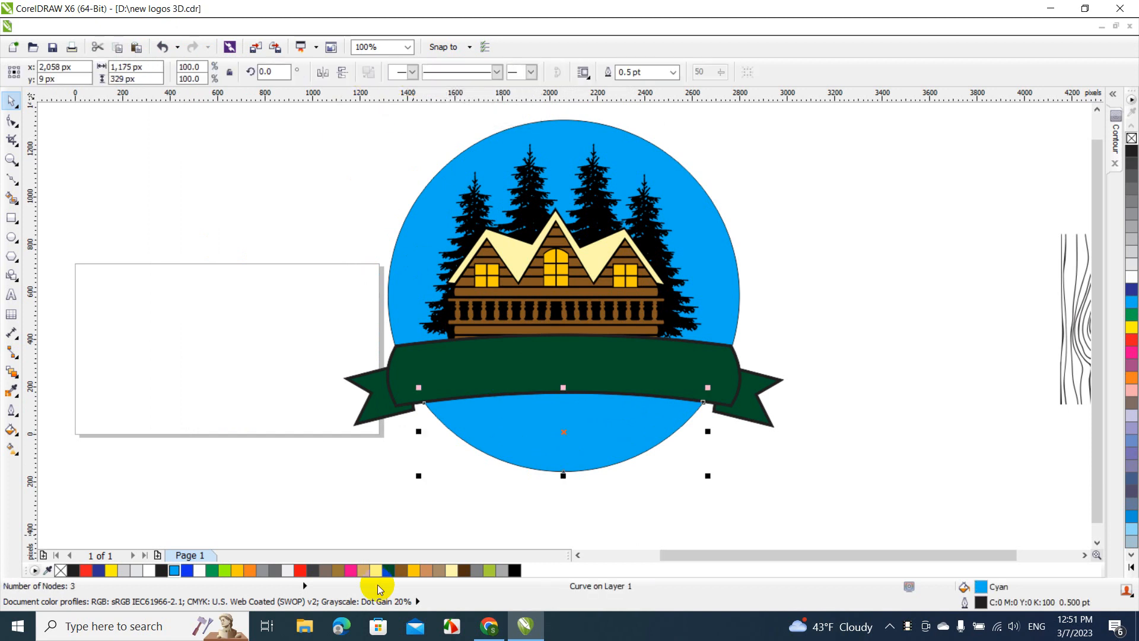
{"action": "left_click", "coordinate": [401, 573]}
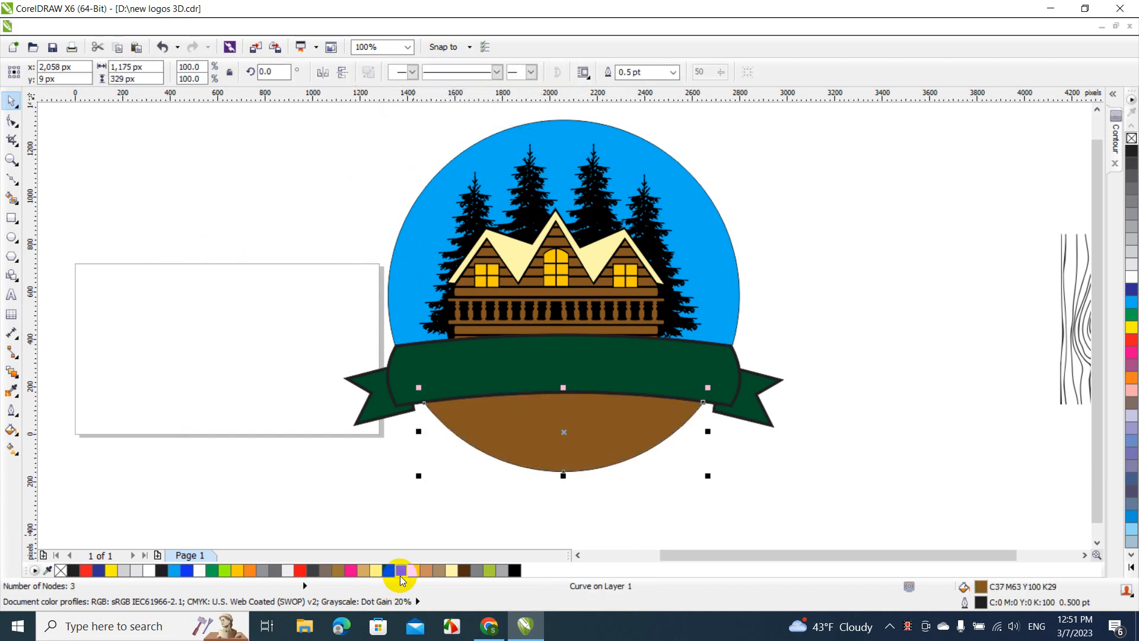
{"action": "left_click", "coordinate": [441, 507]}
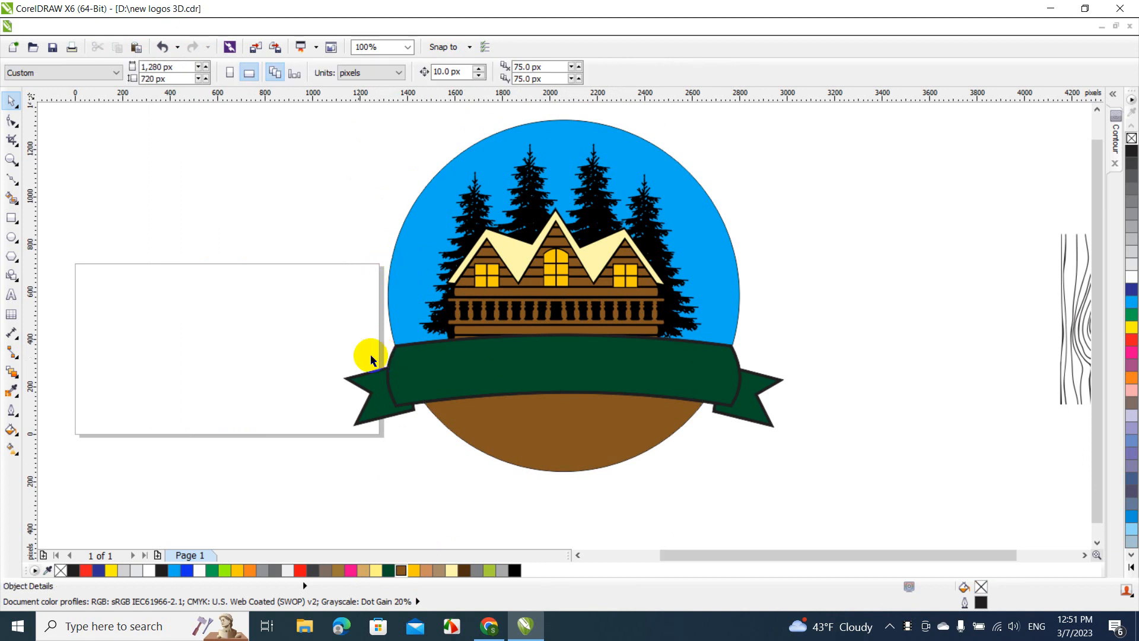
Group the six objects that make up the green banner and its tails, and clear the selection
{"action": "left_click_drag", "start_coordinate": [315, 327], "coordinate": [813, 438]}
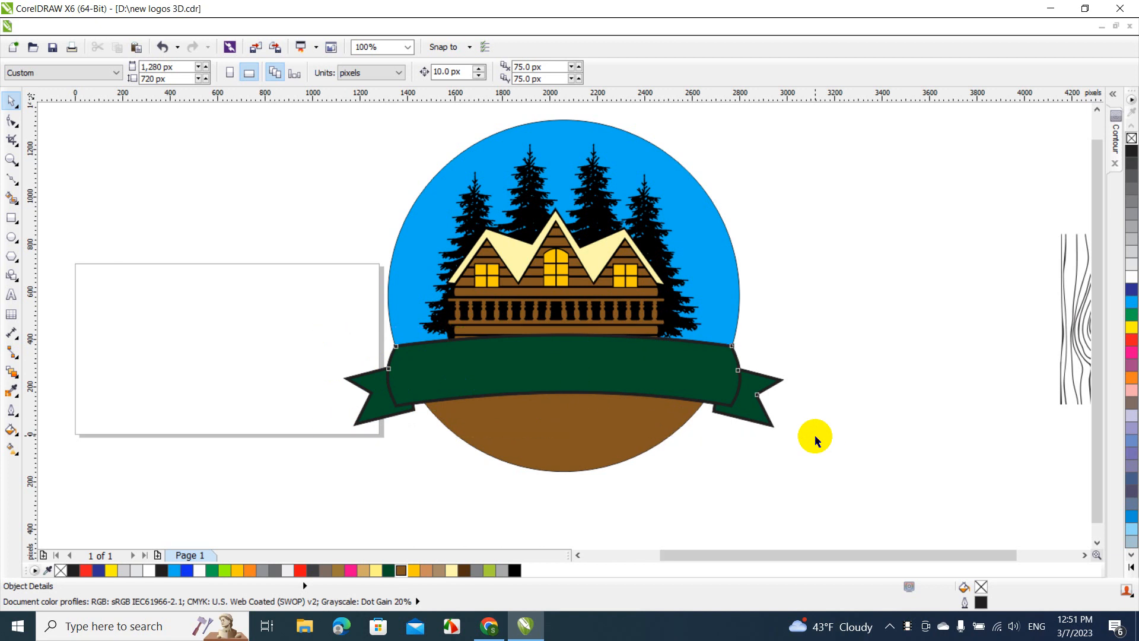
{"action": "left_click", "coordinate": [159, 33]}
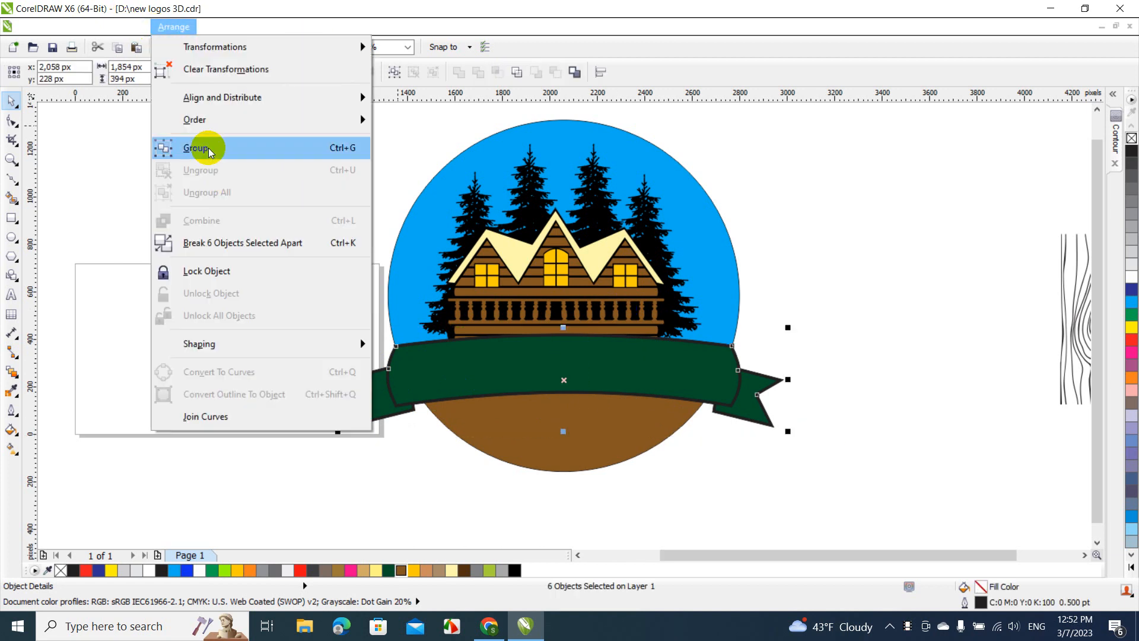
{"action": "left_click", "coordinate": [209, 148]}
{"action": "key", "text": "Escape"}
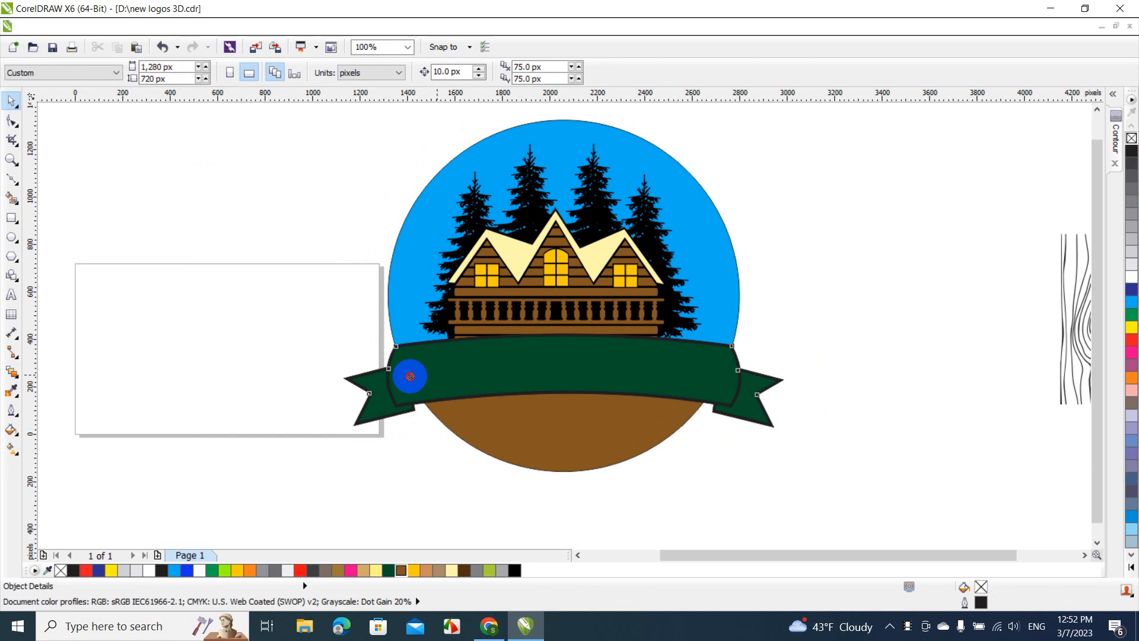
{"action": "left_click_drag", "start_coordinate": [410, 376], "coordinate": [173, 447]}
{"action": "key", "text": "ctrl+z"}
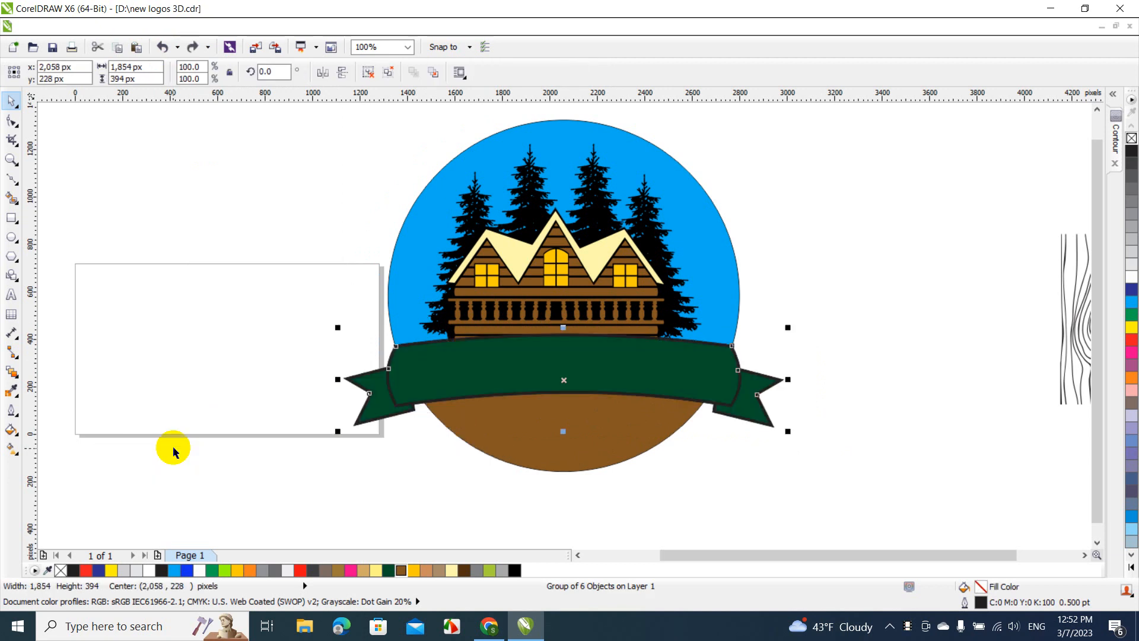
{"action": "left_click", "coordinate": [127, 369]}
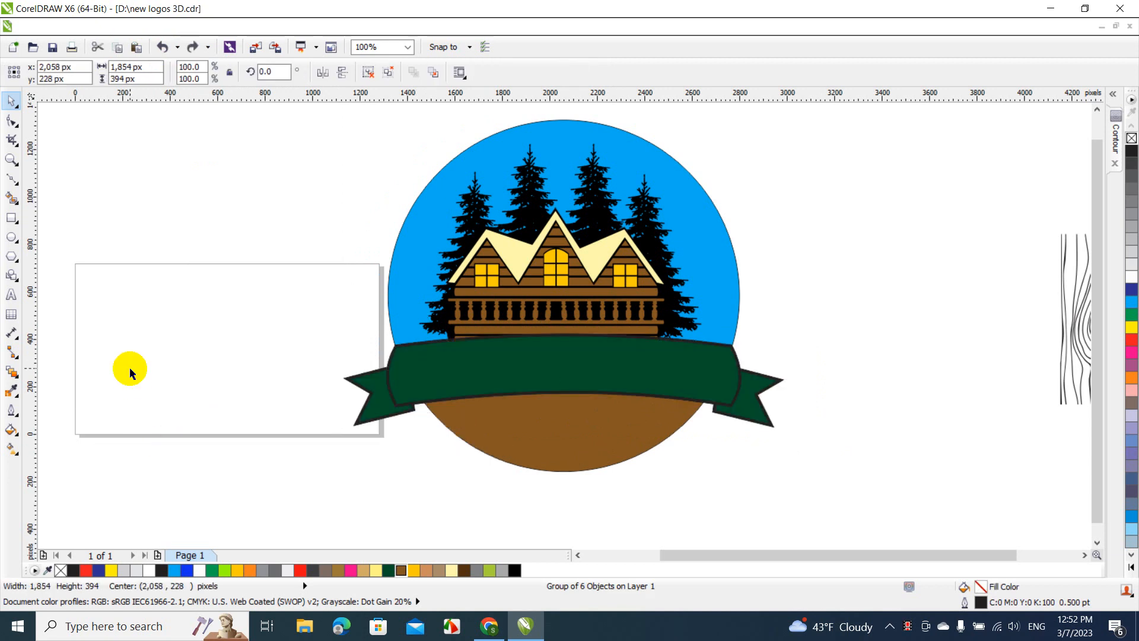
Apply a one-step 10 px outside black contour to the blue circle section and to the brown lower segment
{"action": "left_click", "coordinate": [425, 243]}
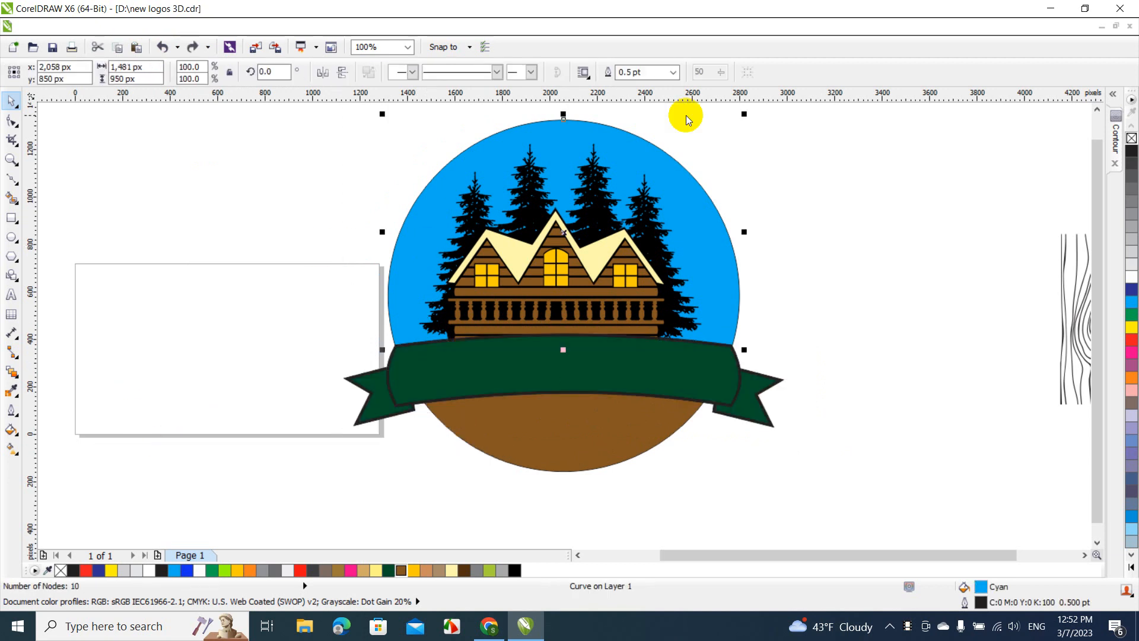
{"action": "left_click", "coordinate": [1117, 138]}
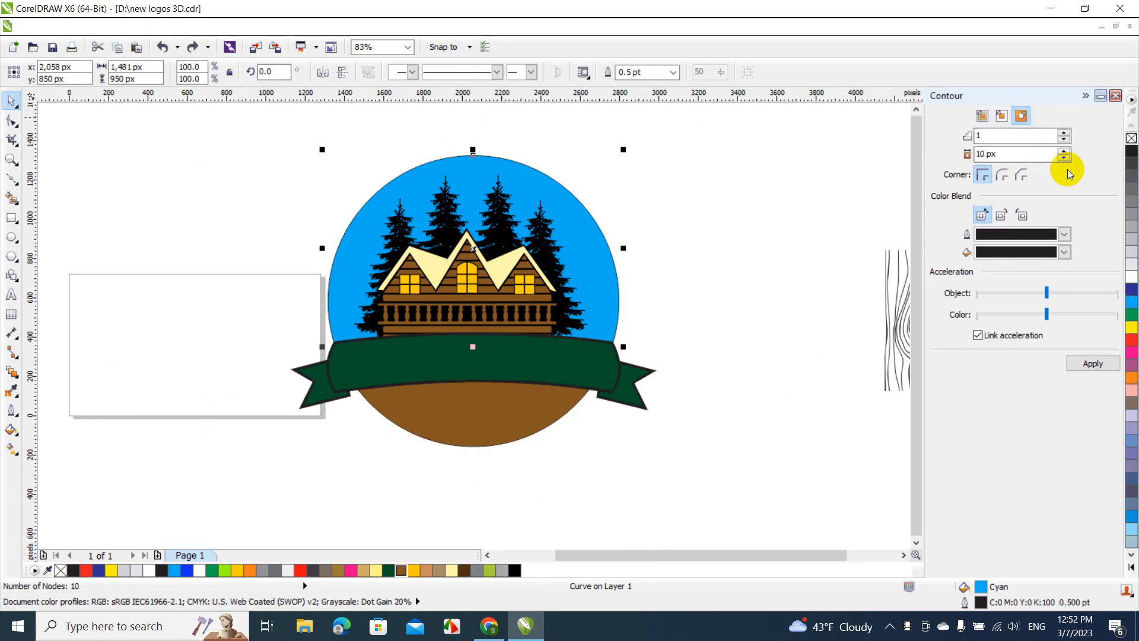
{"action": "left_click", "coordinate": [1096, 366]}
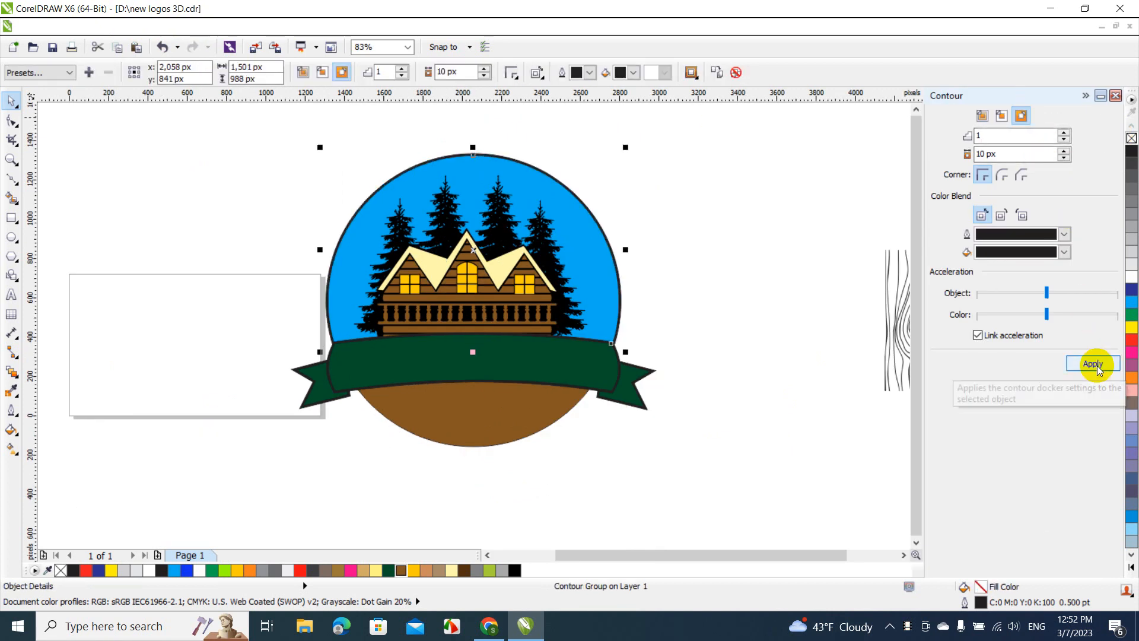
{"action": "left_click", "coordinate": [518, 394]}
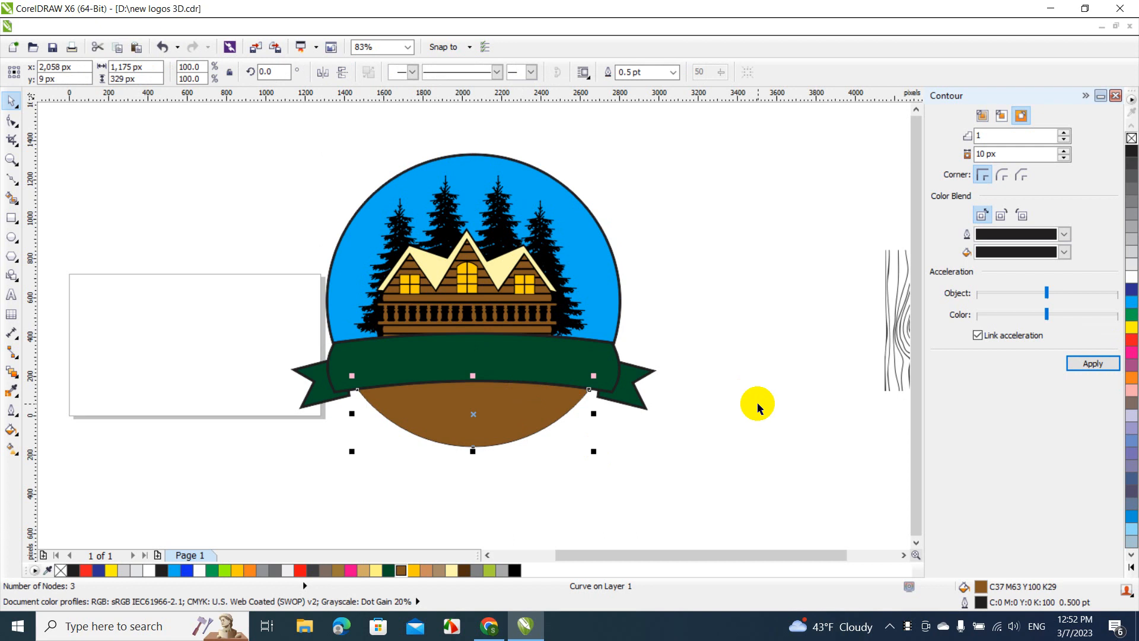
{"action": "left_click", "coordinate": [1091, 364]}
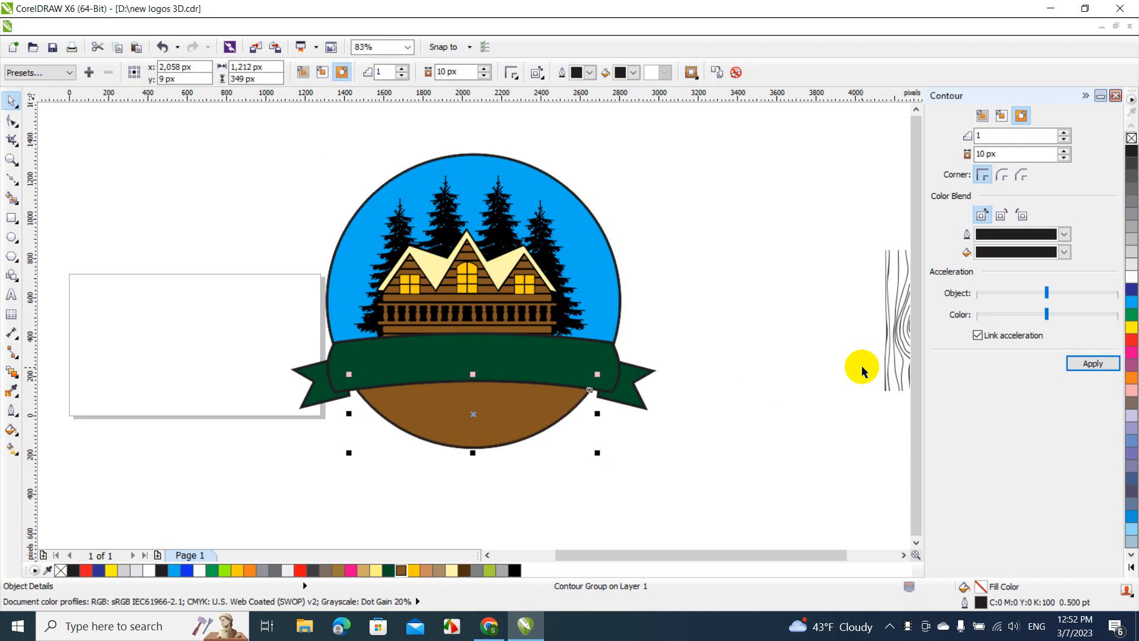
{"action": "left_click", "coordinate": [1084, 95]}
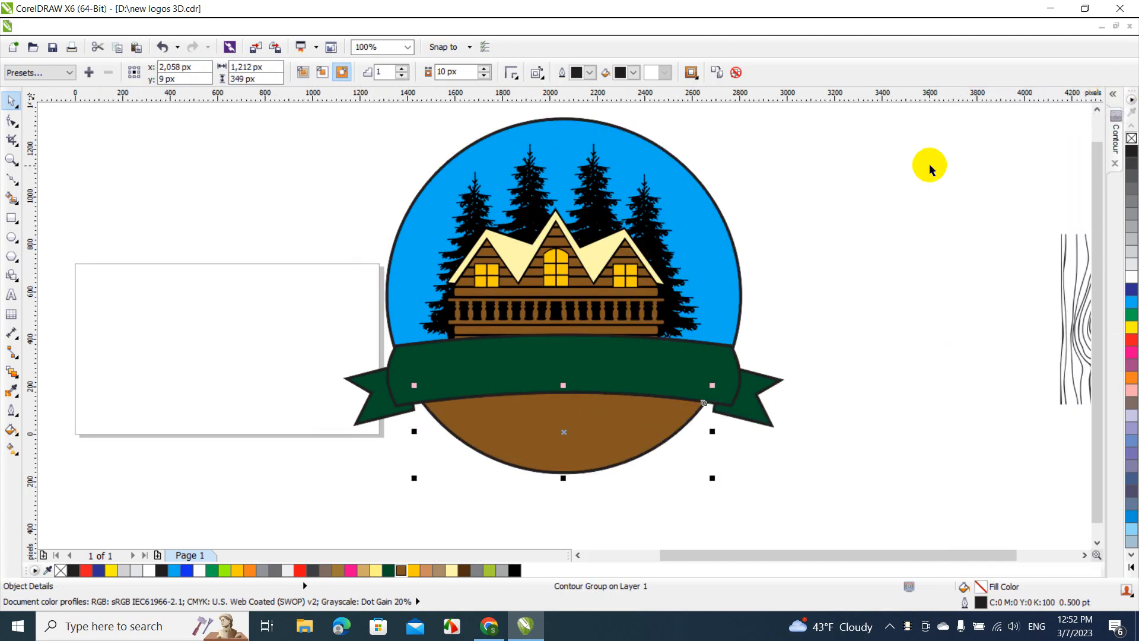
{"action": "left_click", "coordinate": [929, 170]}
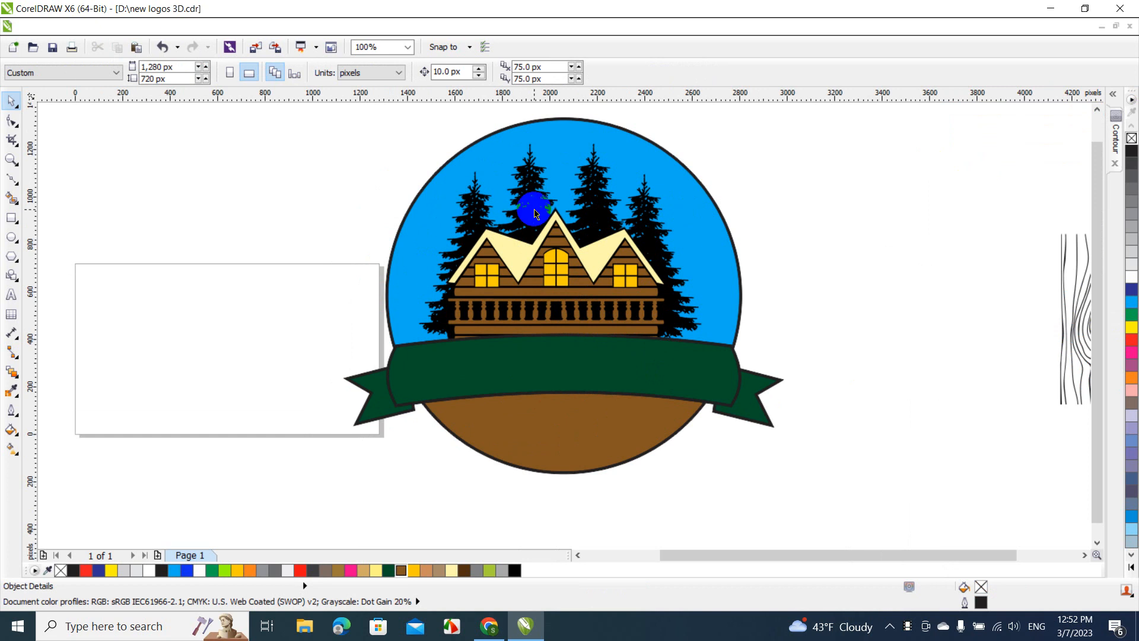
Copy the leftmost pine, scale the copy to about 333 by 499 px, and place it near the circle's left edge beside the cabin
{"action": "left_click", "coordinate": [468, 222]}
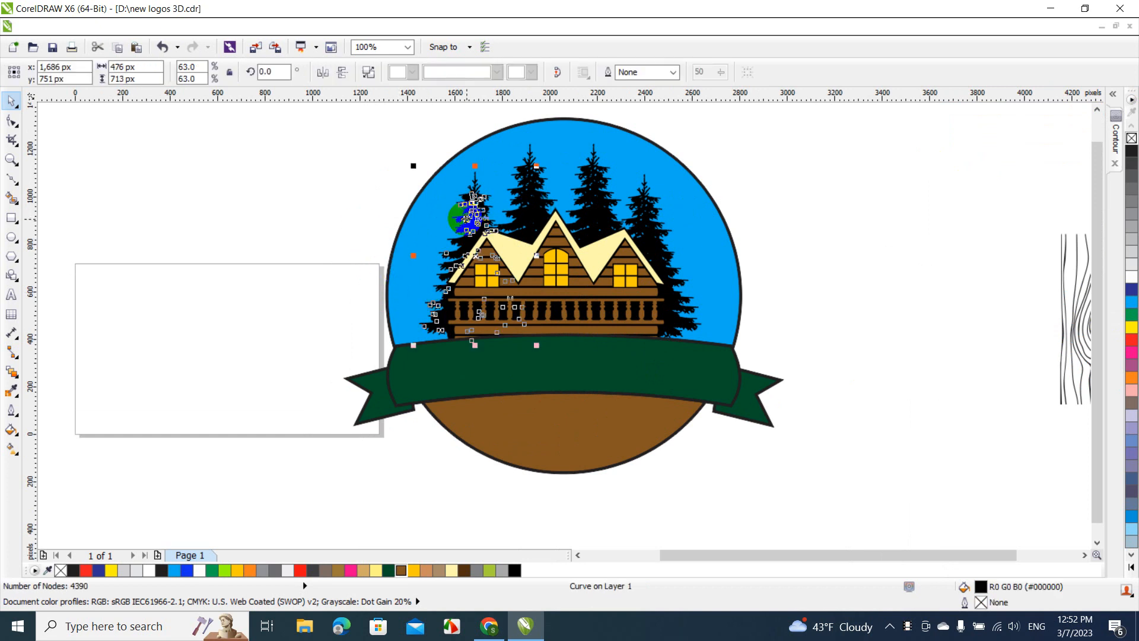
{"action": "left_click_drag", "start_coordinate": [466, 218], "coordinate": [432, 237]}
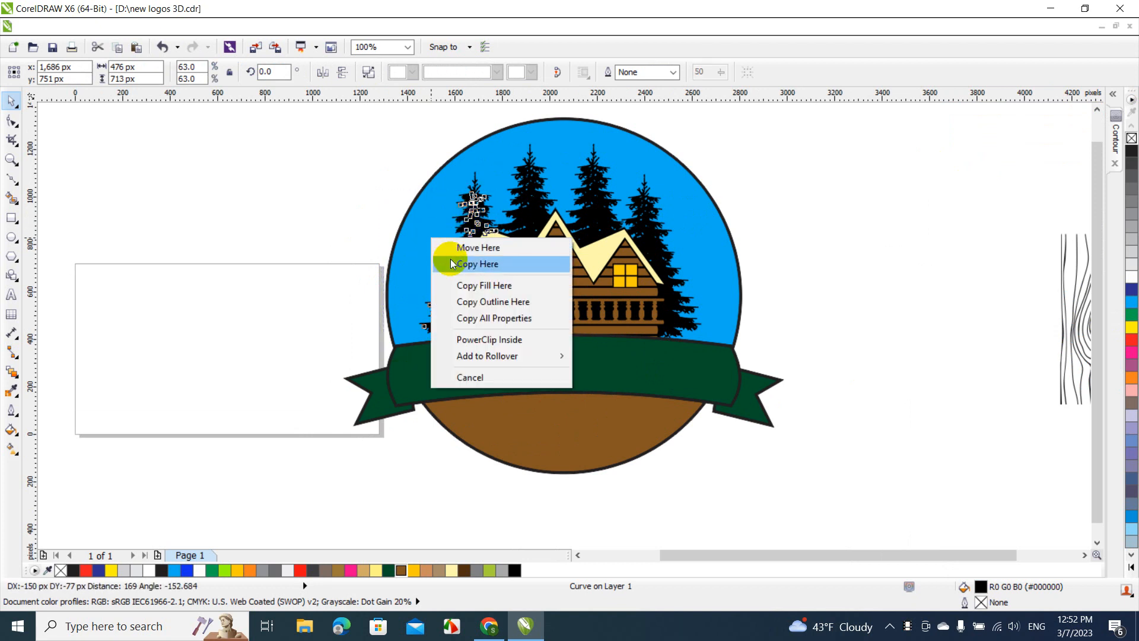
{"action": "left_click", "coordinate": [448, 263]}
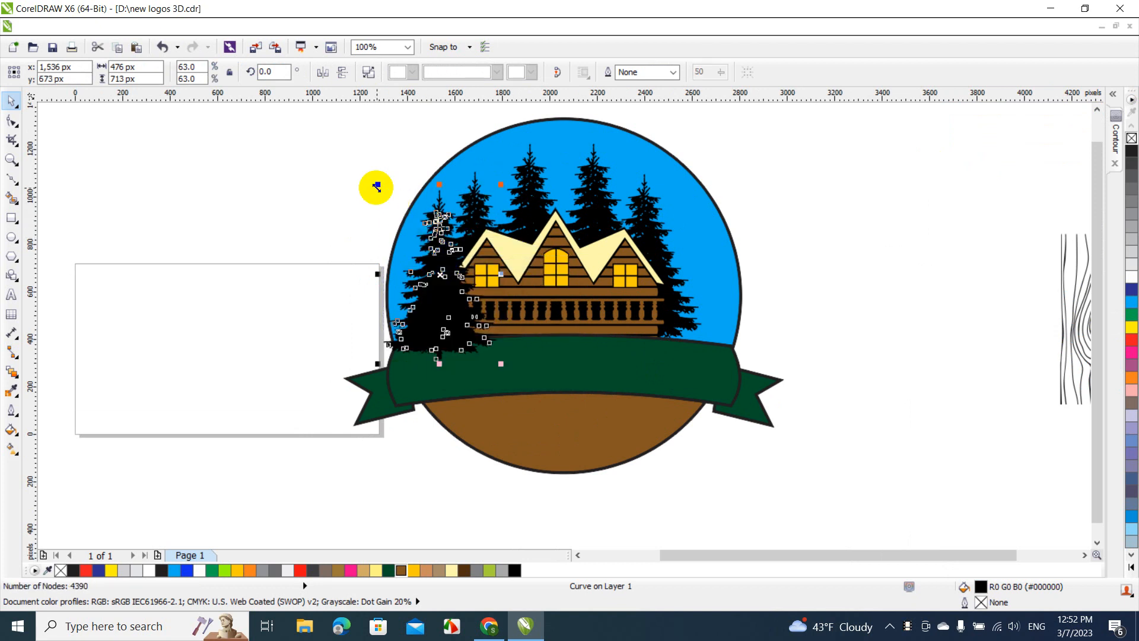
{"action": "left_click_drag", "start_coordinate": [375, 187], "coordinate": [412, 234]}
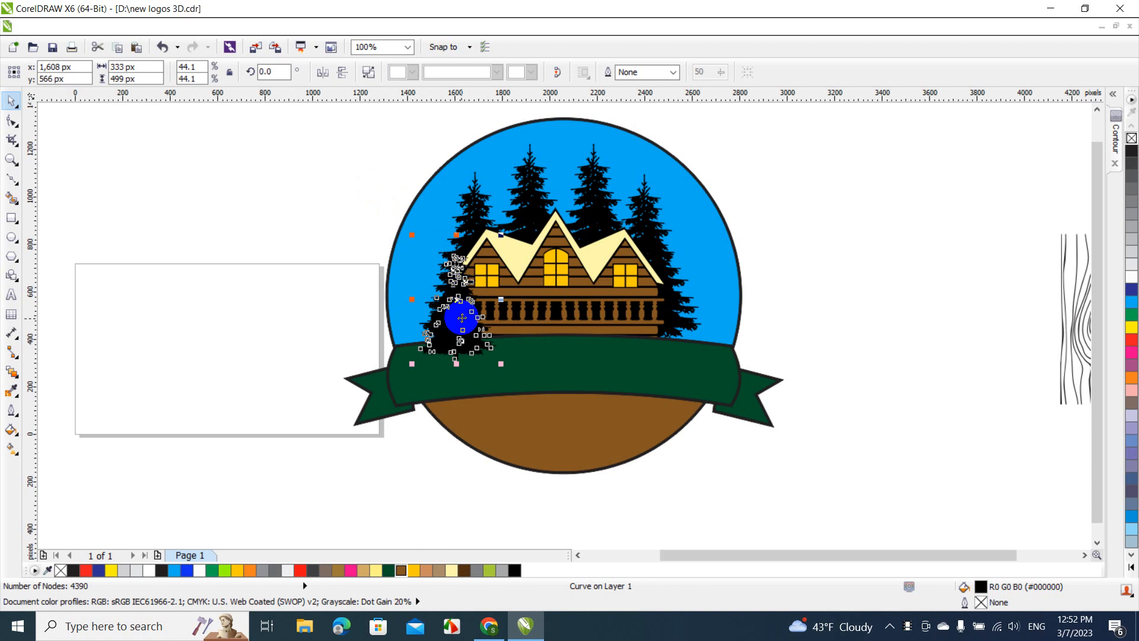
{"action": "left_click_drag", "start_coordinate": [462, 319], "coordinate": [435, 304]}
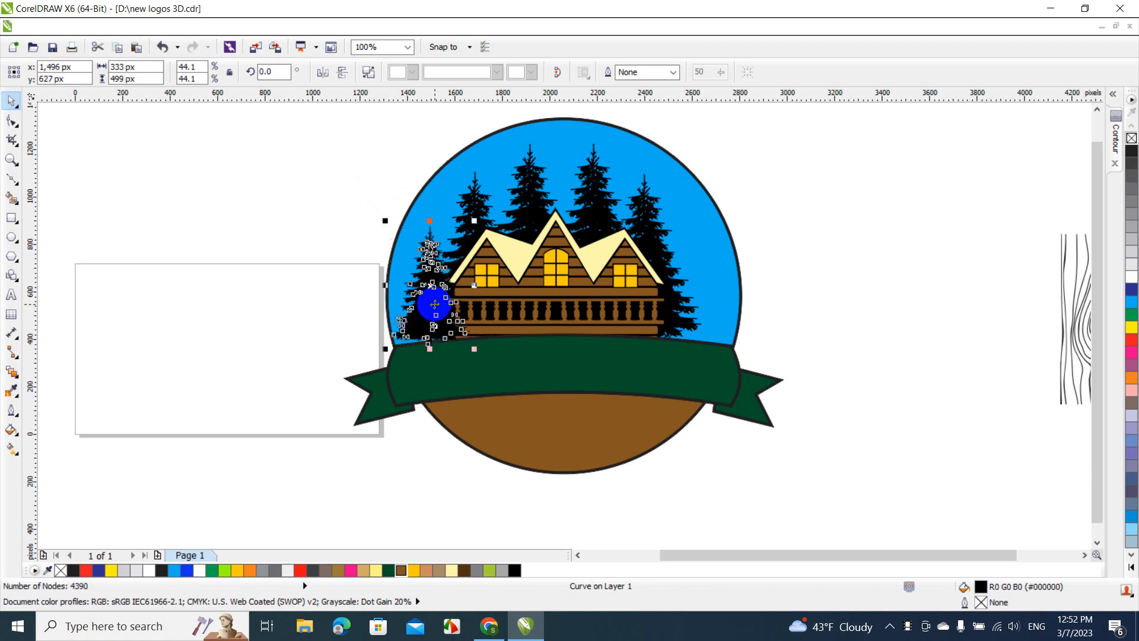
Bring the banner group to the front of the page, over the base of the small left pine
{"action": "left_click", "coordinate": [389, 372]}
{"action": "right_click", "coordinate": [392, 378]}
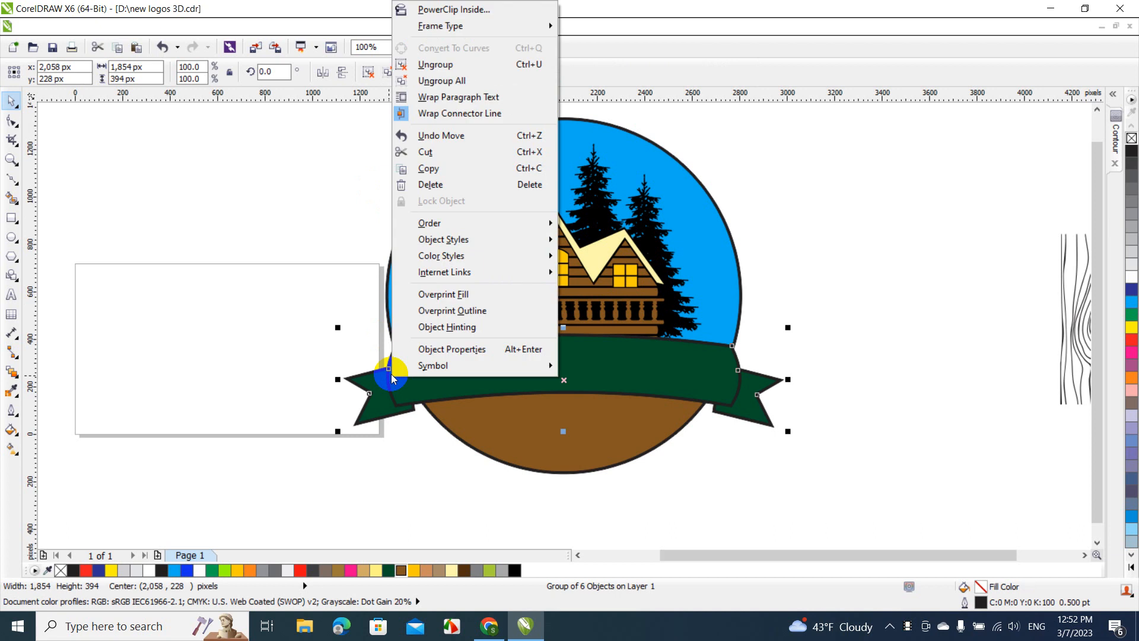
{"action": "mouse_move", "coordinate": [419, 224]}
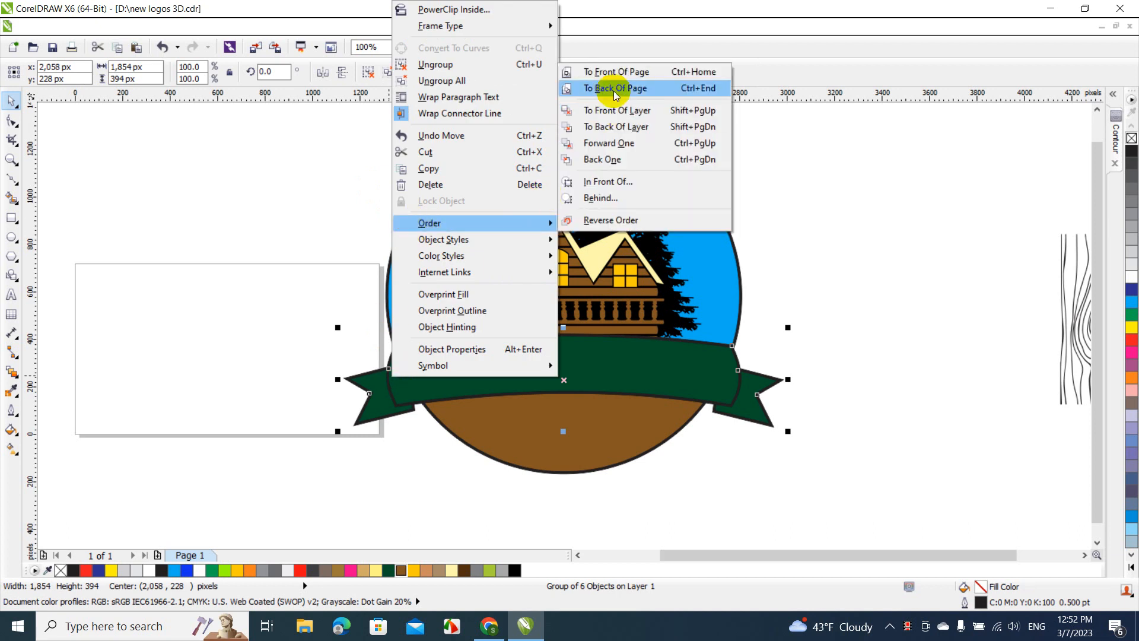
{"action": "left_click", "coordinate": [621, 74]}
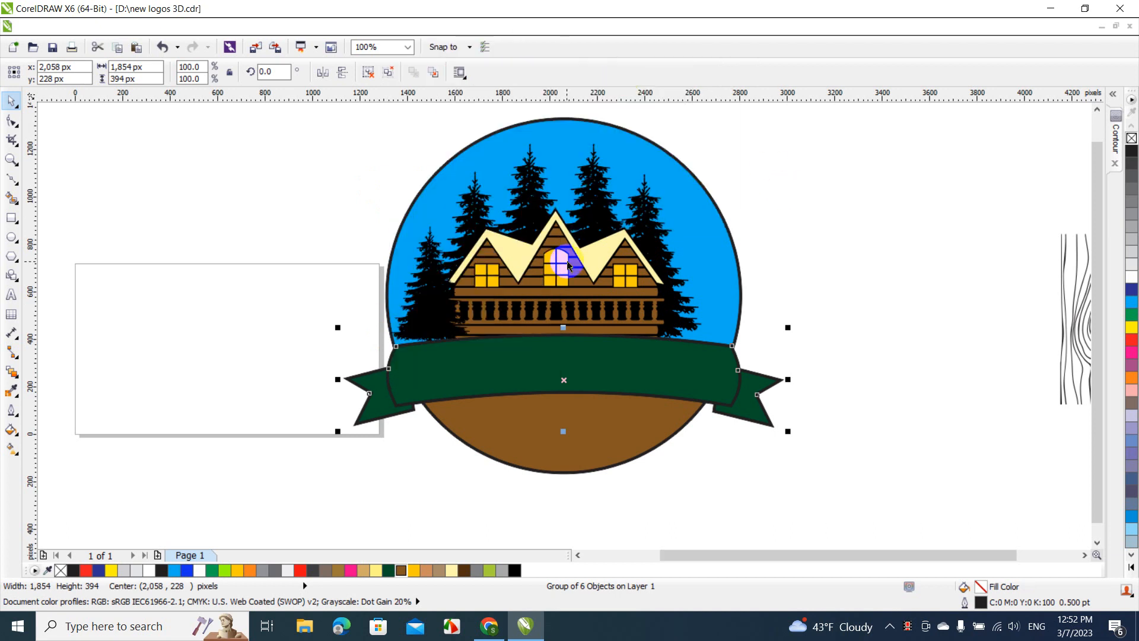
{"action": "left_click_drag", "start_coordinate": [793, 177], "coordinate": [499, 319]}
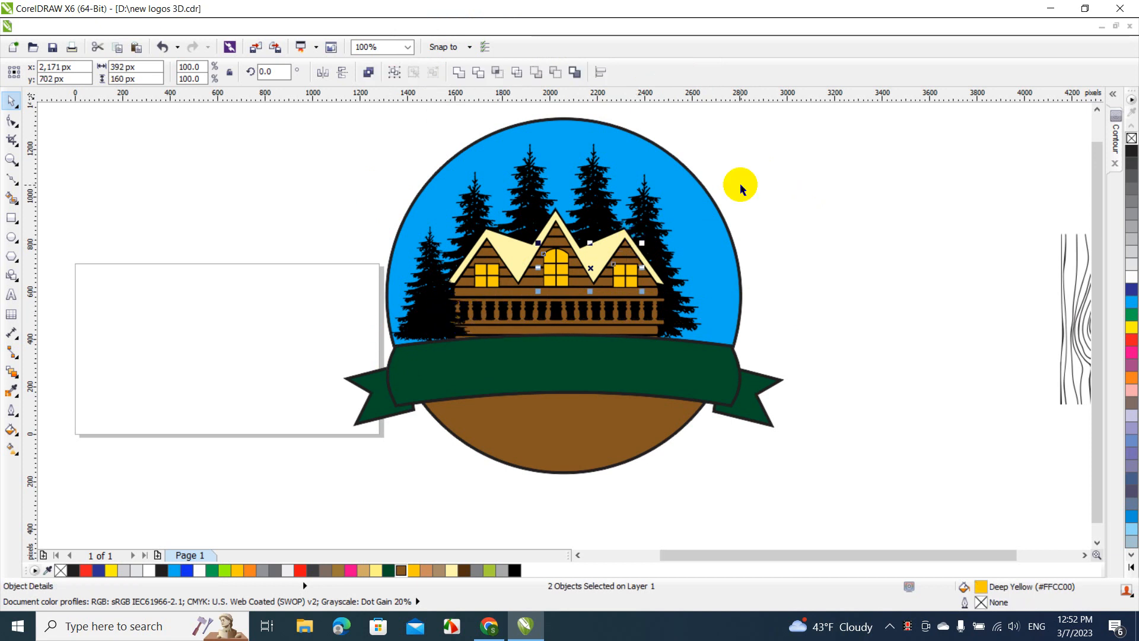
{"action": "left_click_drag", "start_coordinate": [741, 185], "coordinate": [428, 371]}
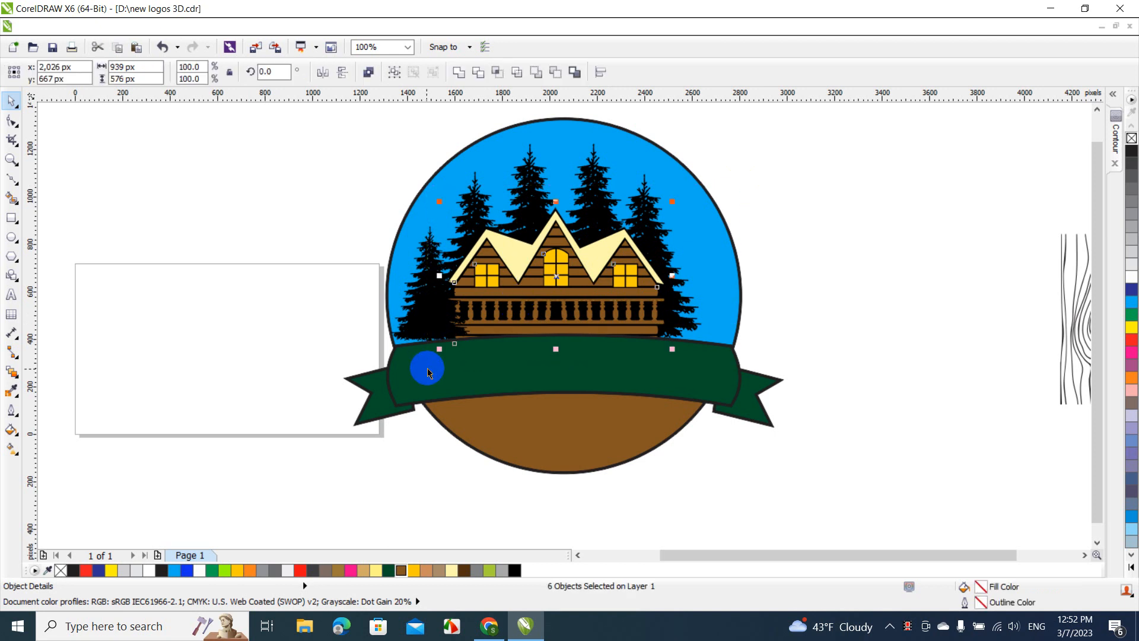
{"action": "left_click", "coordinate": [343, 246]}
Copy the small left pine to the right side of the cabin, near the circle's right edge
{"action": "left_click", "coordinate": [430, 283]}
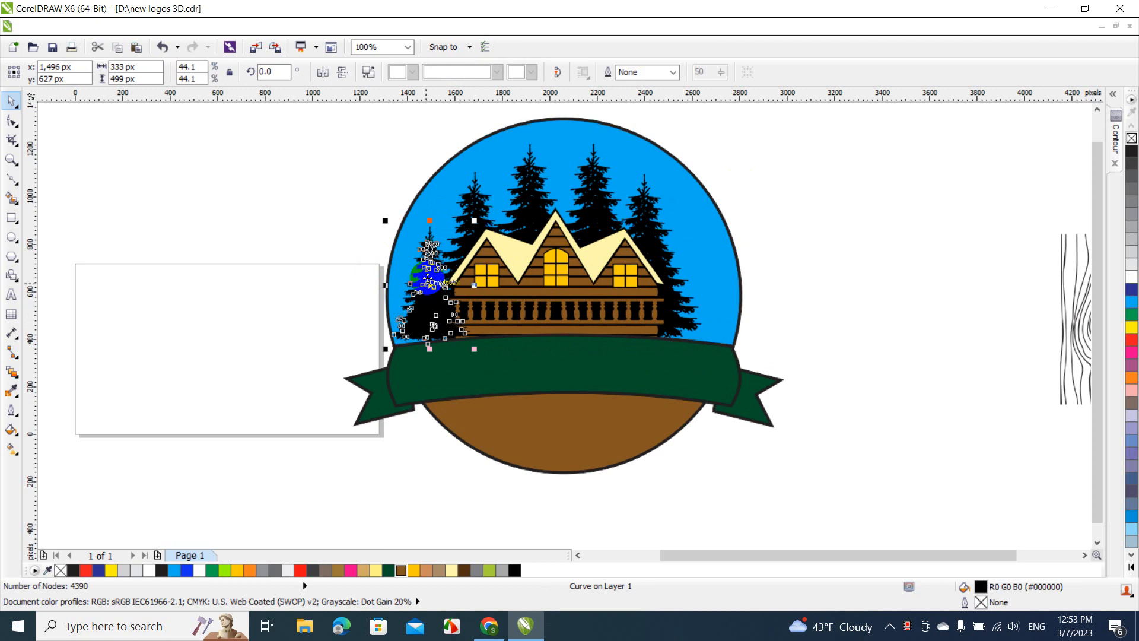
{"action": "left_click_drag", "start_coordinate": [430, 283], "coordinate": [691, 294]}
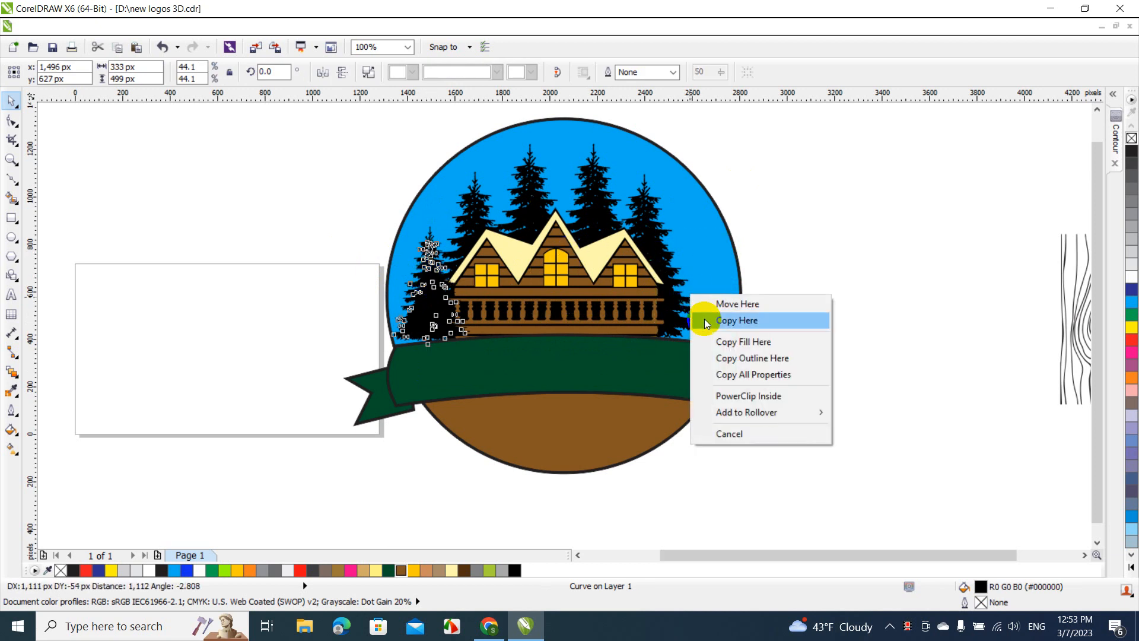
{"action": "left_click", "coordinate": [703, 319]}
{"action": "left_click_drag", "start_coordinate": [673, 319], "coordinate": [697, 308]}
{"action": "left_click", "coordinate": [756, 299]}
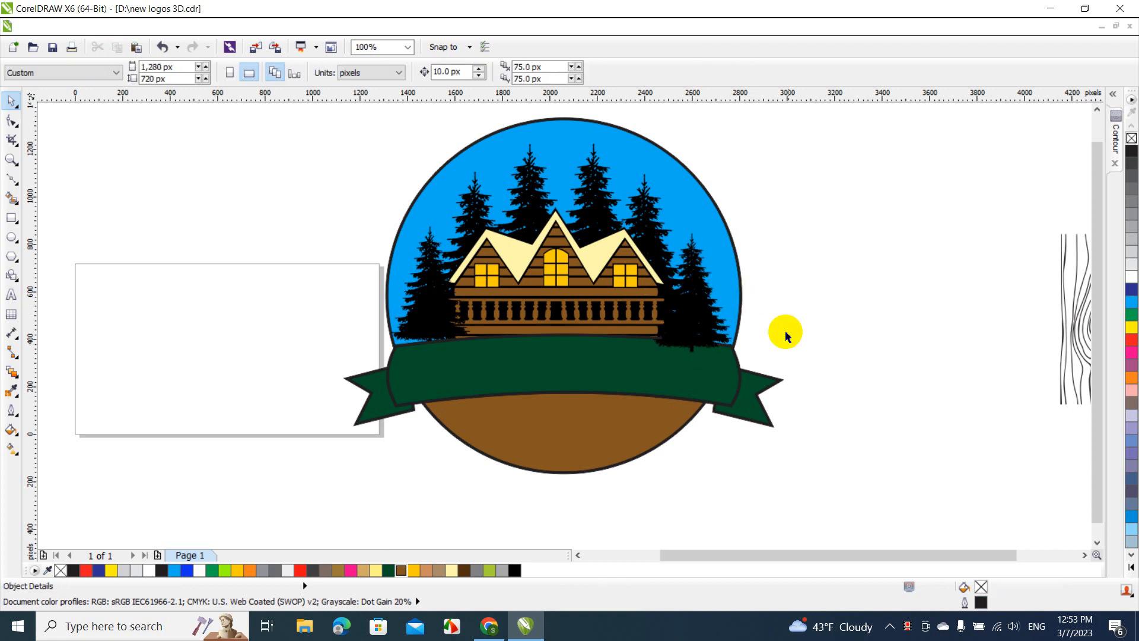
Bring the banner group to the front of the page again, over the new right pine, and clear the selection
{"action": "left_click", "coordinate": [734, 366]}
{"action": "right_click", "coordinate": [734, 364]}
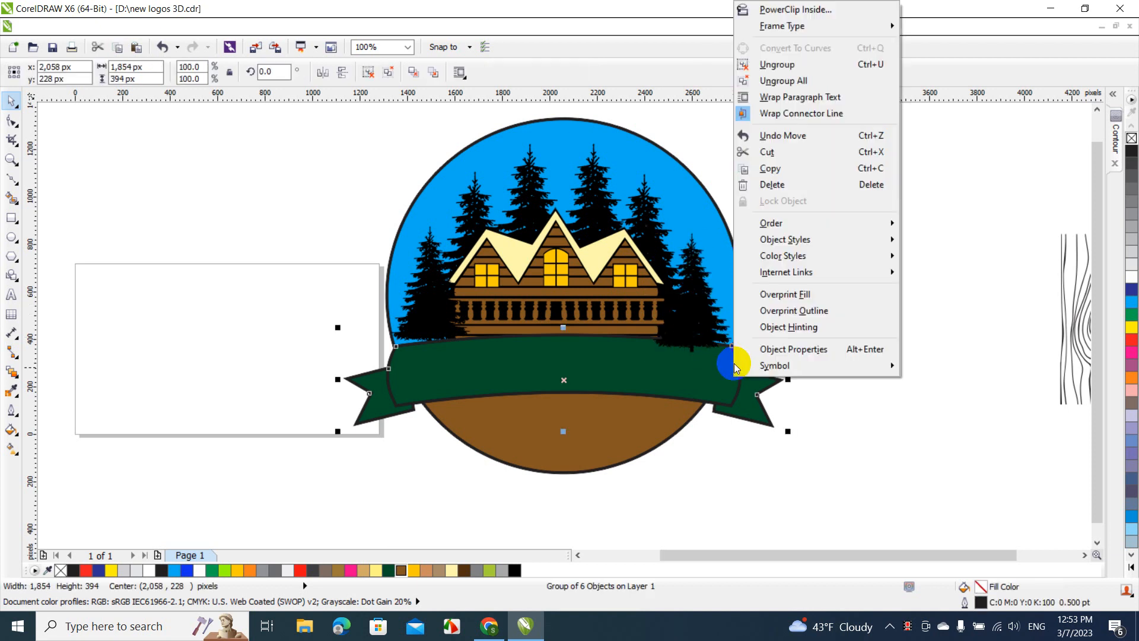
{"action": "mouse_move", "coordinate": [791, 225]}
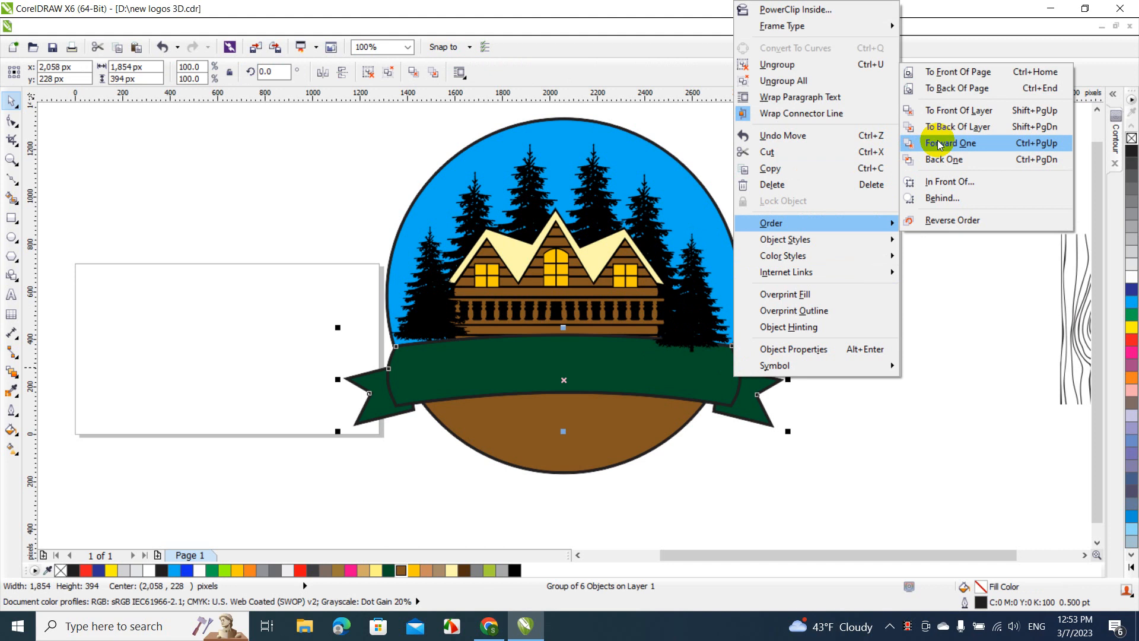
{"action": "left_click", "coordinate": [958, 72]}
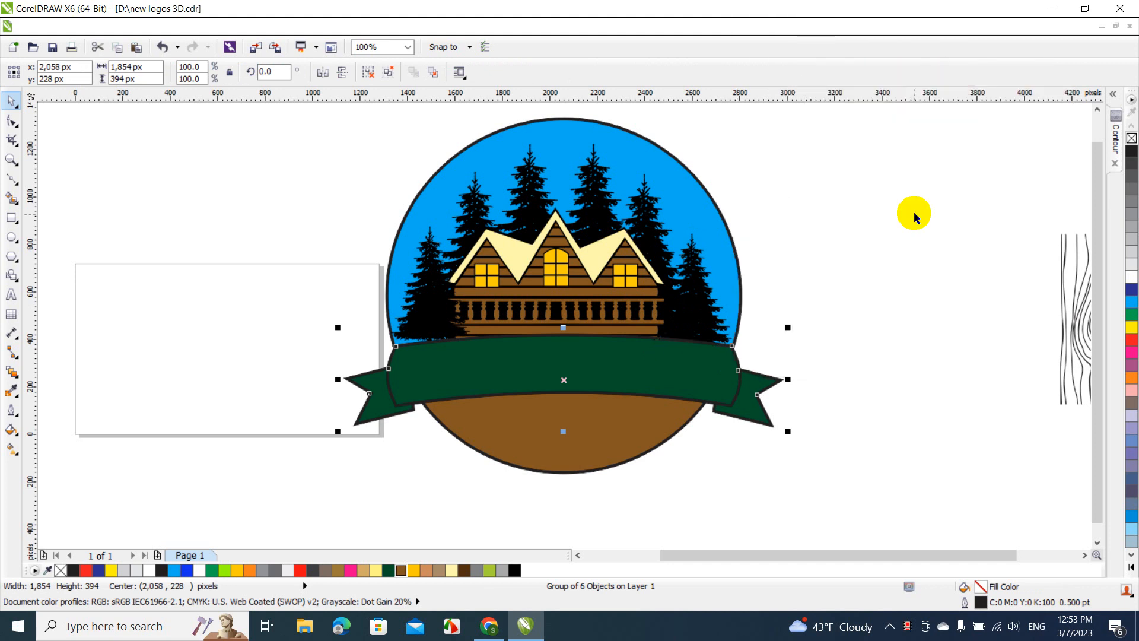
{"action": "left_click", "coordinate": [914, 211]}
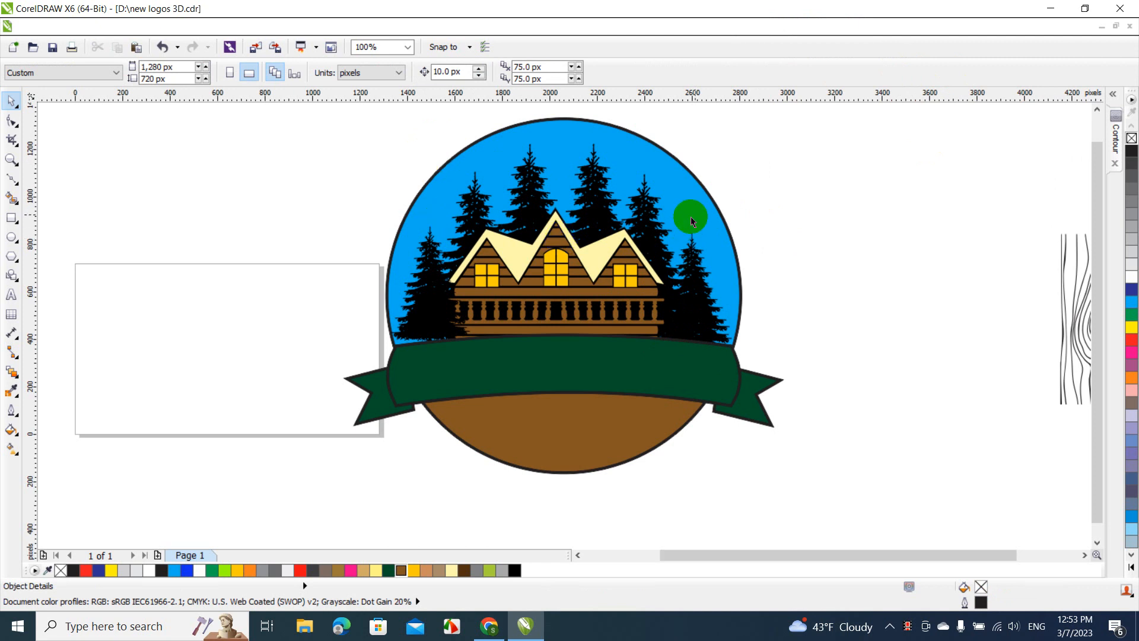
Select the cabin's walls, roof and windows together and bring them to the front of the page, over the pines
{"action": "left_click_drag", "start_coordinate": [752, 217], "coordinate": [512, 321]}
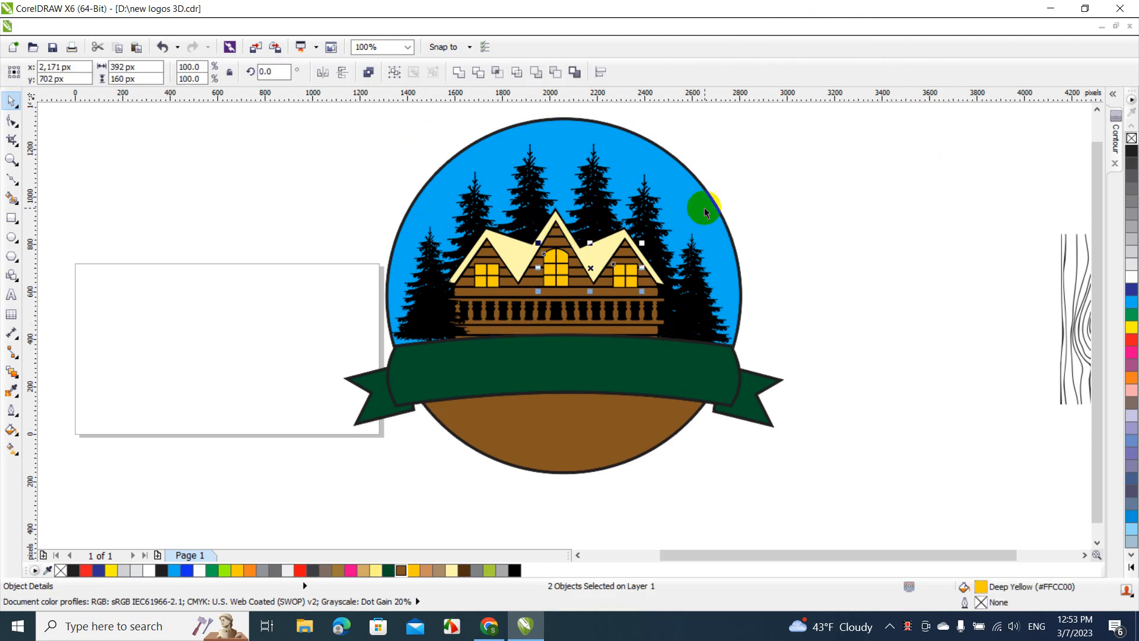
{"action": "left_click", "coordinate": [737, 204]}
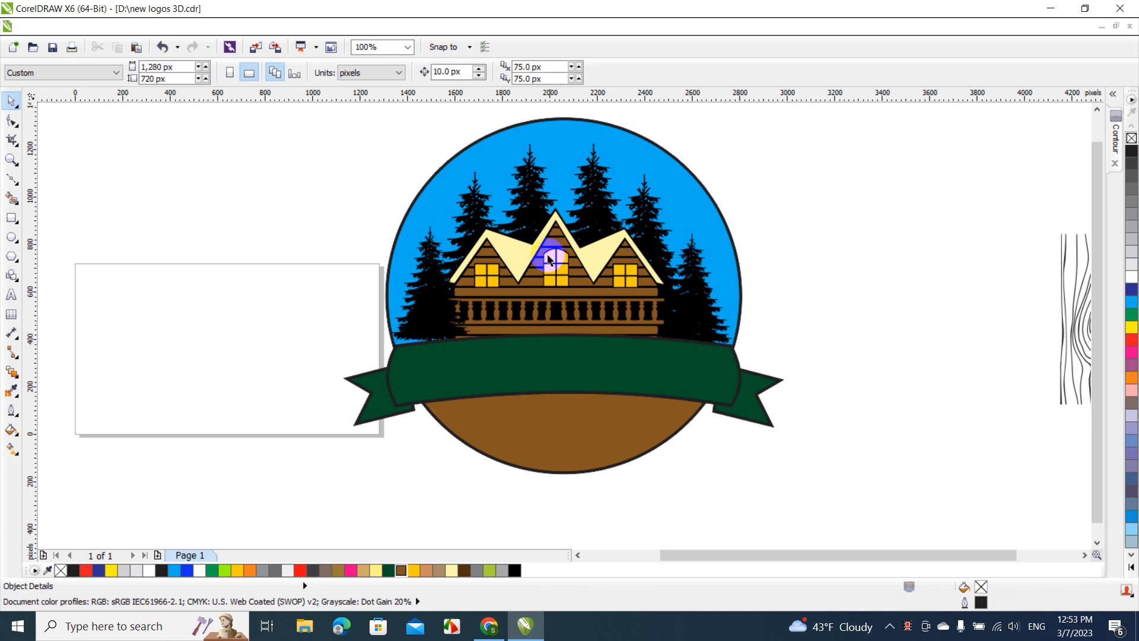
{"action": "left_click", "coordinate": [564, 265]}
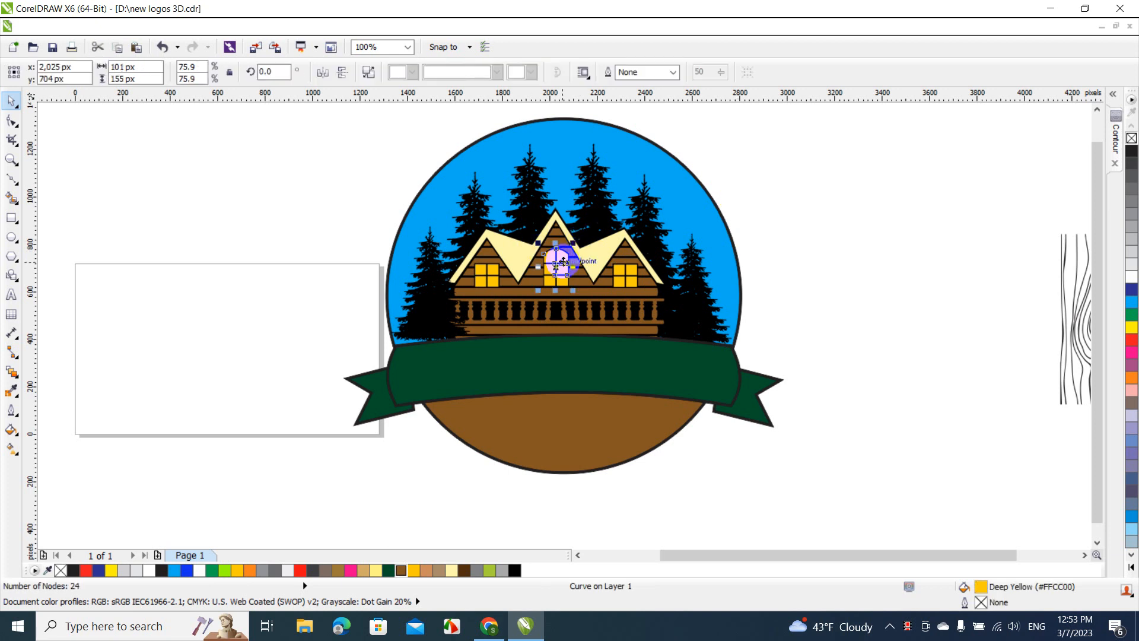
{"action": "left_click", "coordinate": [484, 275], "text": "shift"}
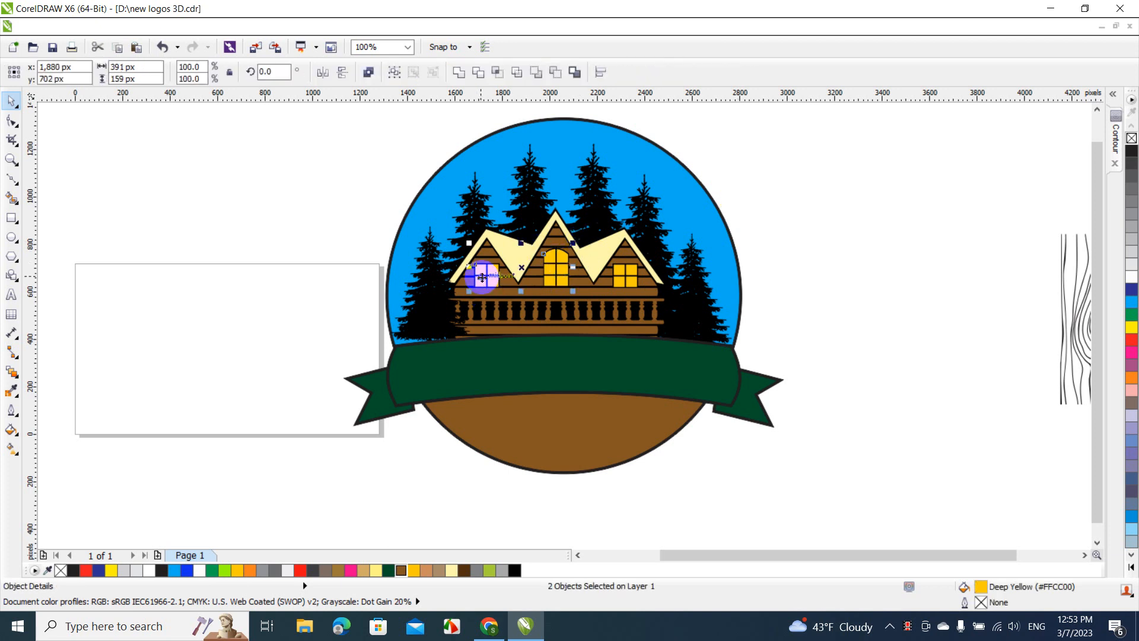
{"action": "left_click", "coordinate": [614, 278], "text": "shift"}
{"action": "left_click", "coordinate": [604, 286], "text": "shift"}
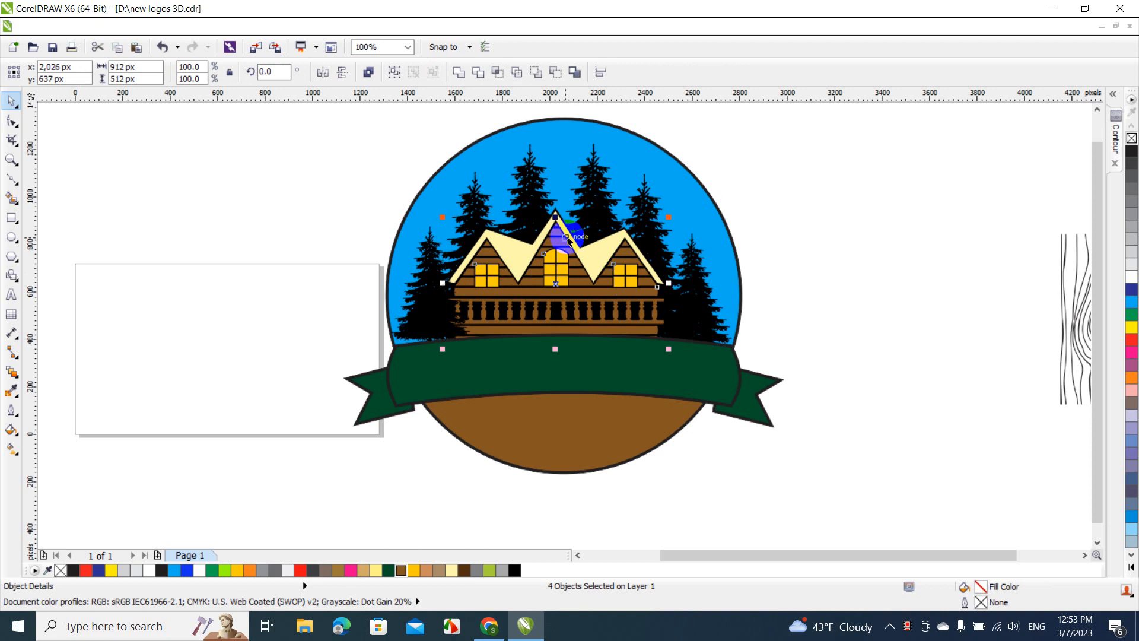
{"action": "left_click", "coordinate": [594, 261], "text": "shift"}
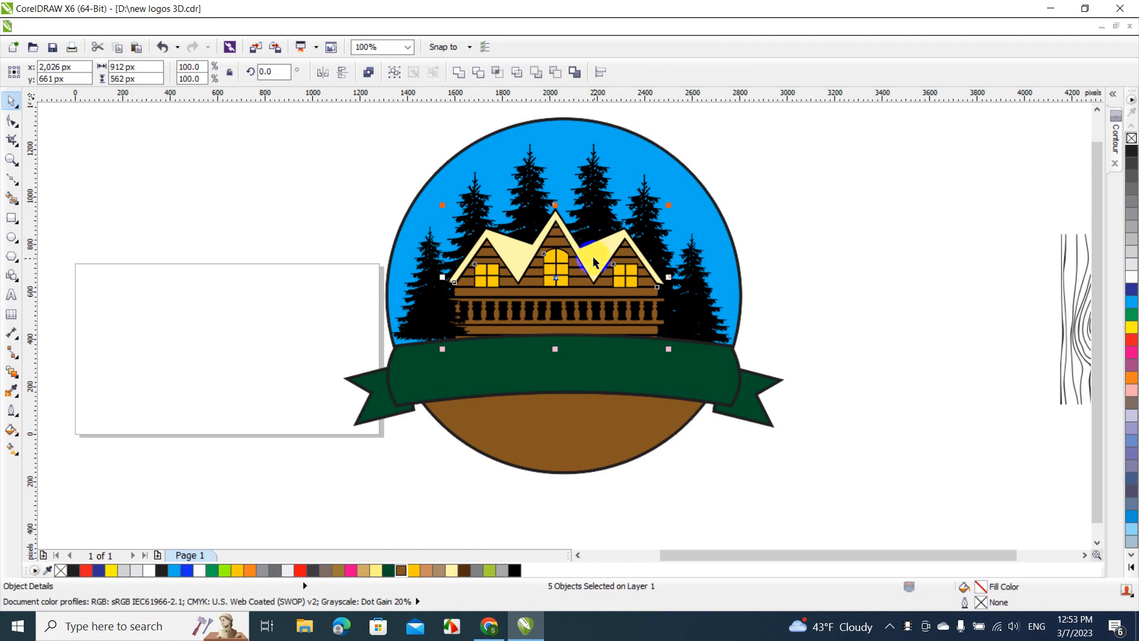
{"action": "right_click", "coordinate": [552, 248]}
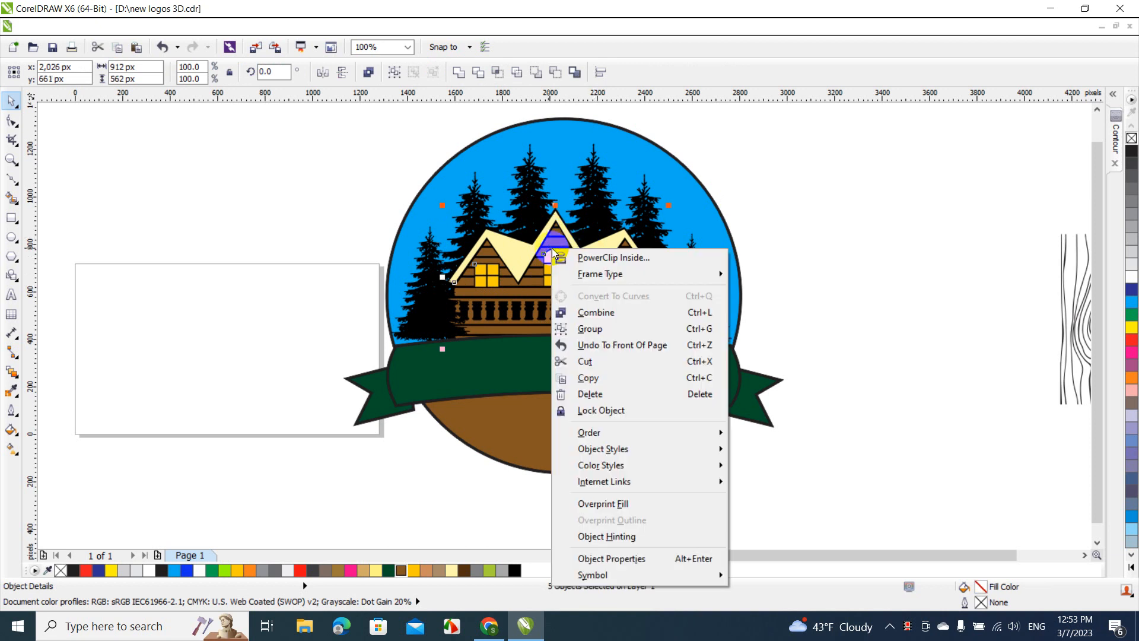
{"action": "mouse_move", "coordinate": [622, 431]}
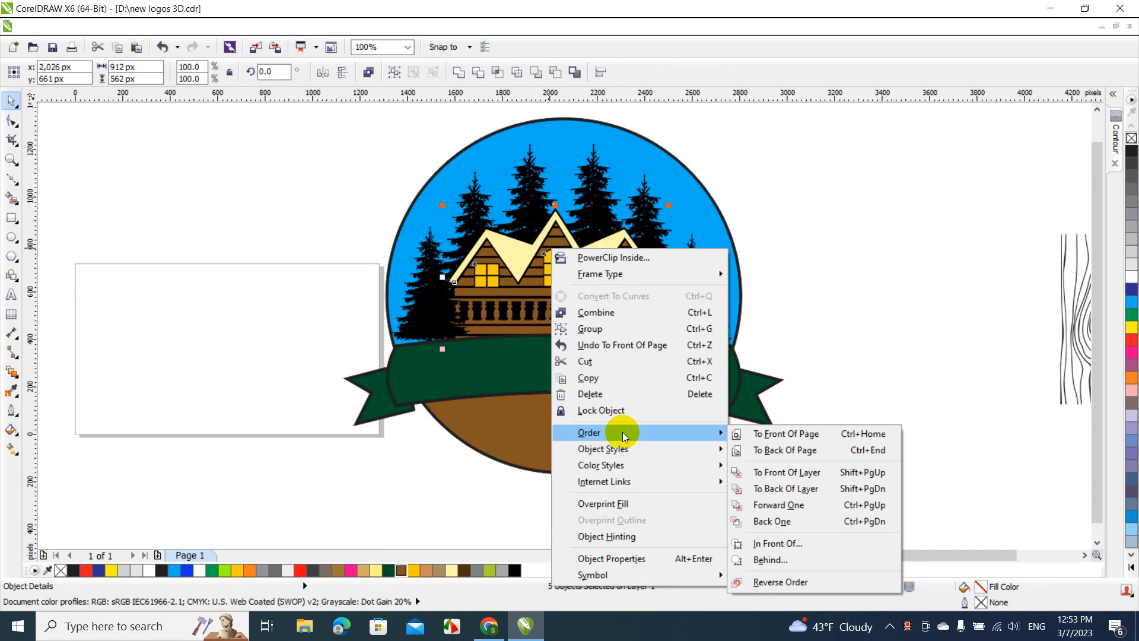
{"action": "left_click", "coordinate": [765, 433]}
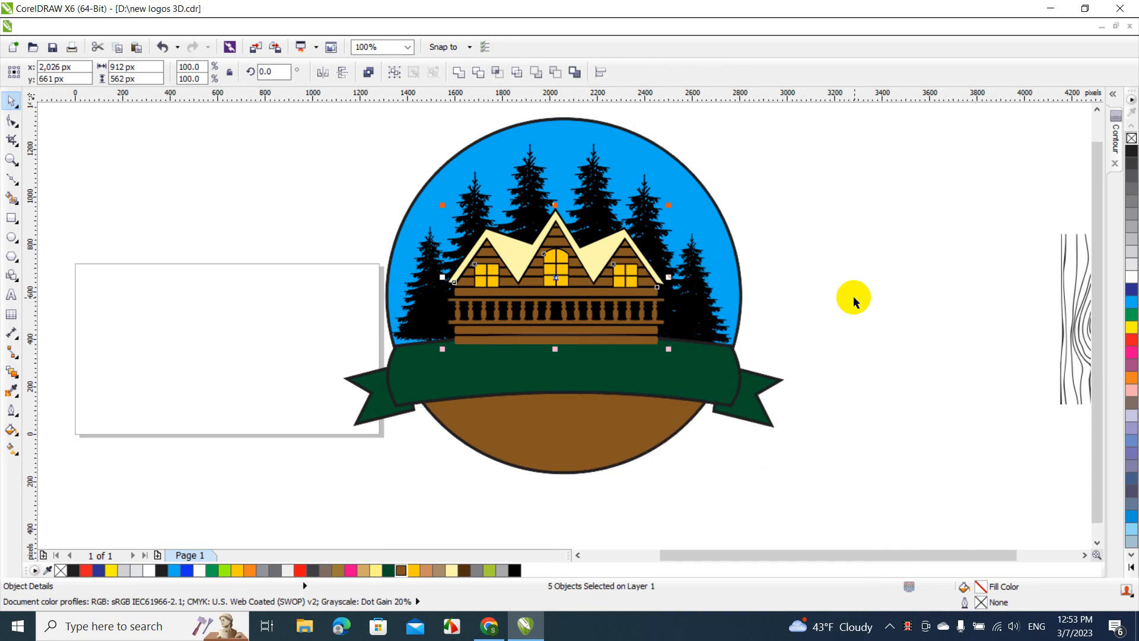
Bring the green banner group to the front of the page, over the base of the cabin
{"action": "left_click", "coordinate": [854, 301]}
{"action": "right_click", "coordinate": [724, 374]}
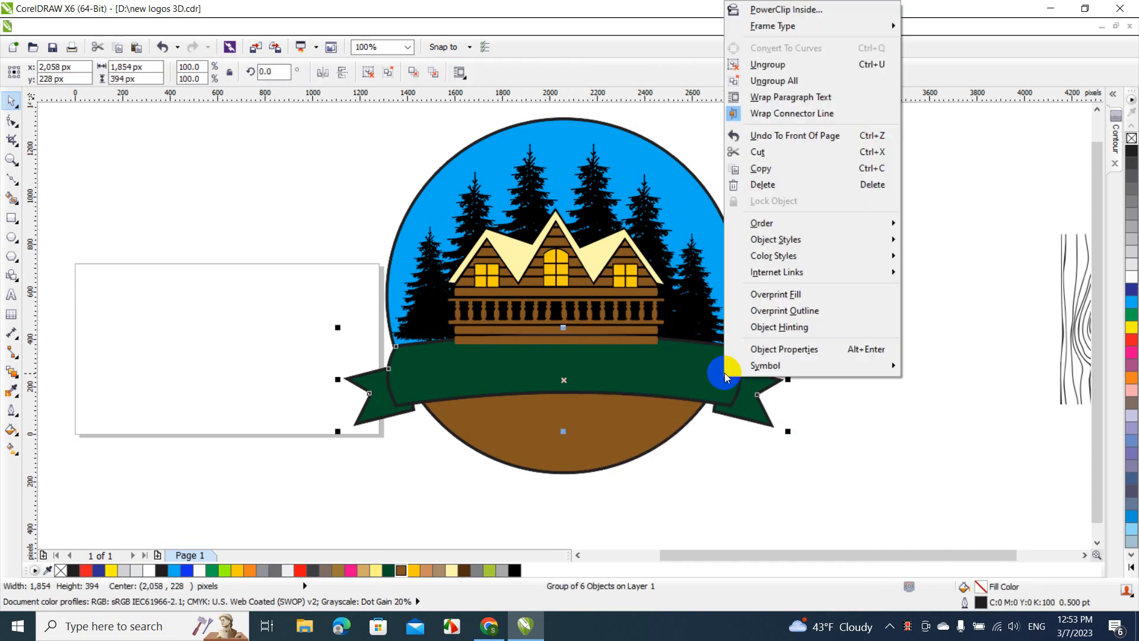
{"action": "mouse_move", "coordinate": [765, 223]}
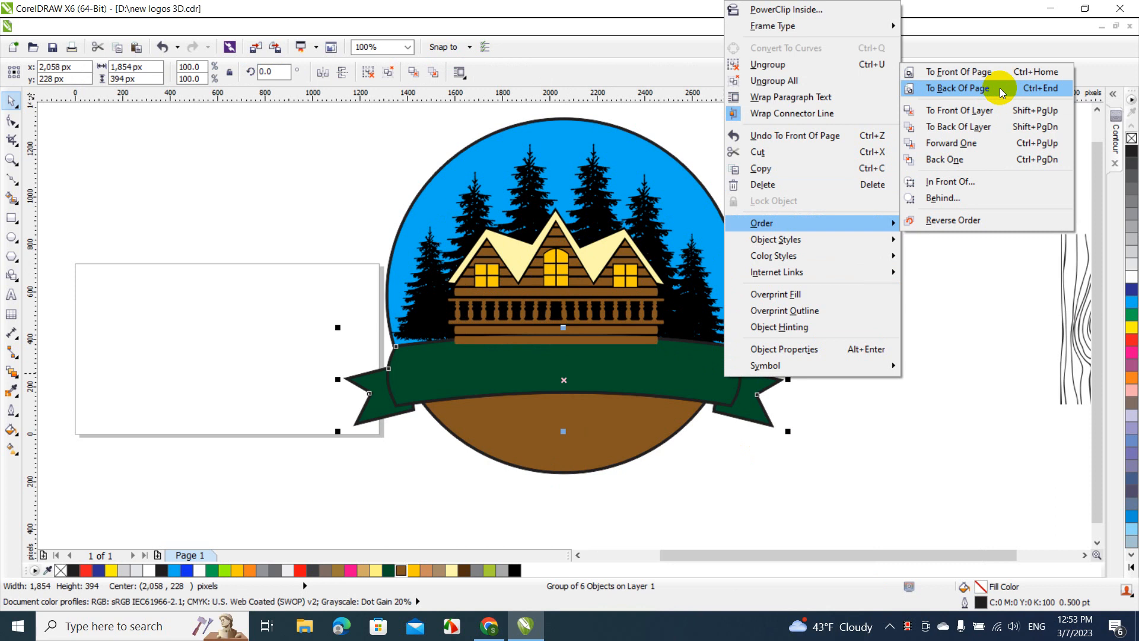
{"action": "left_click", "coordinate": [981, 75]}
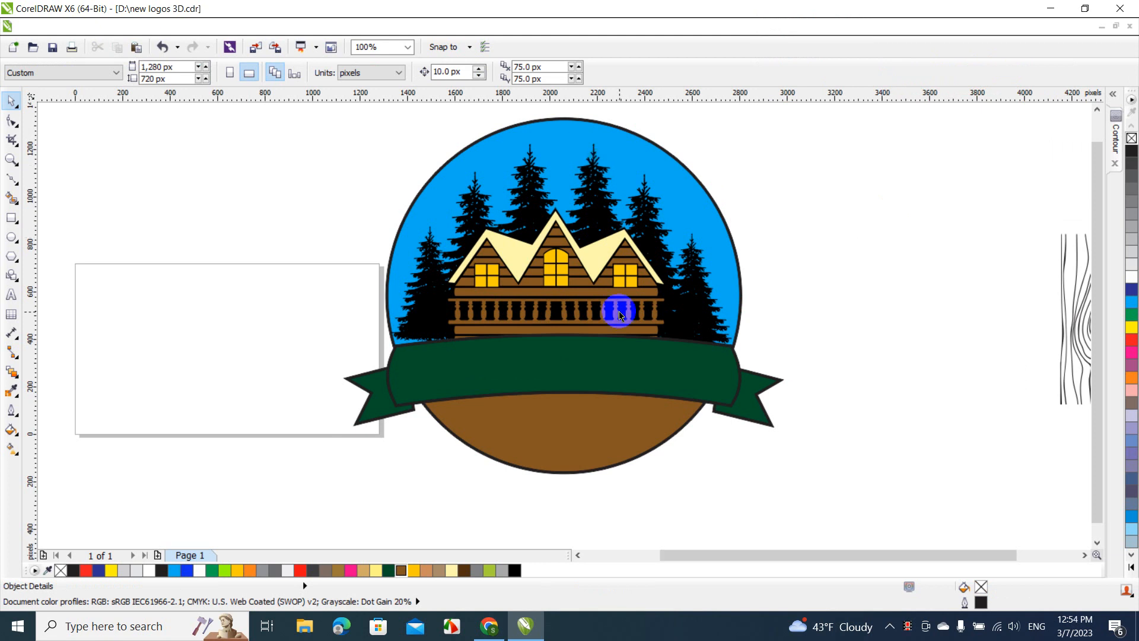
Fill the sky segment of the circle with a linear two-color fountain fill from blue to cyan
{"action": "left_click", "coordinate": [640, 161]}
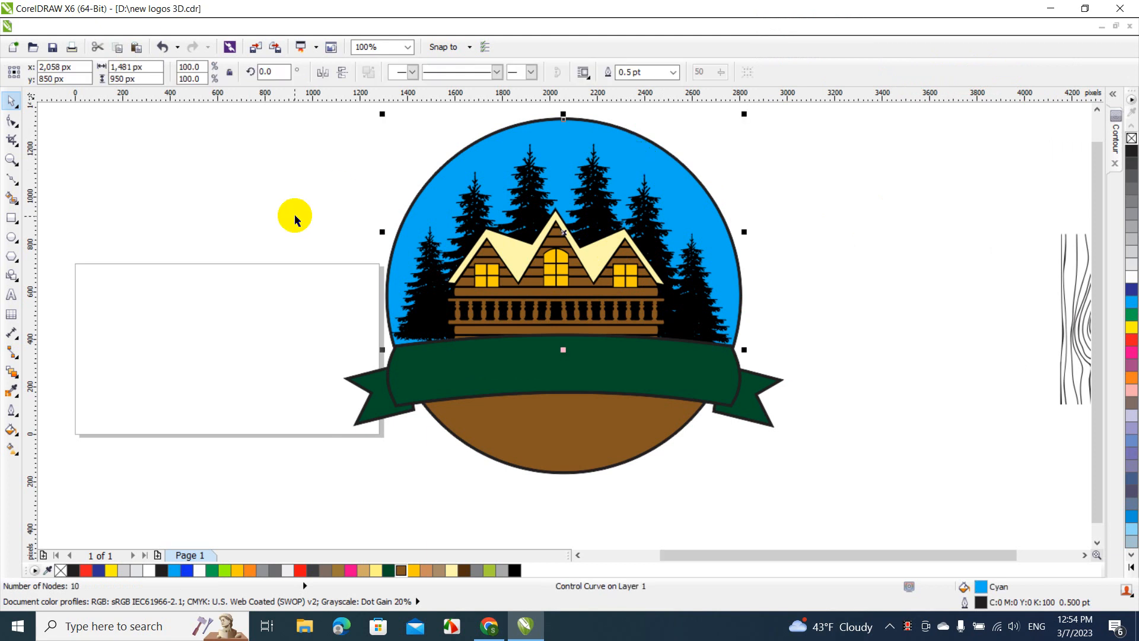
{"action": "left_click", "coordinate": [20, 439]}
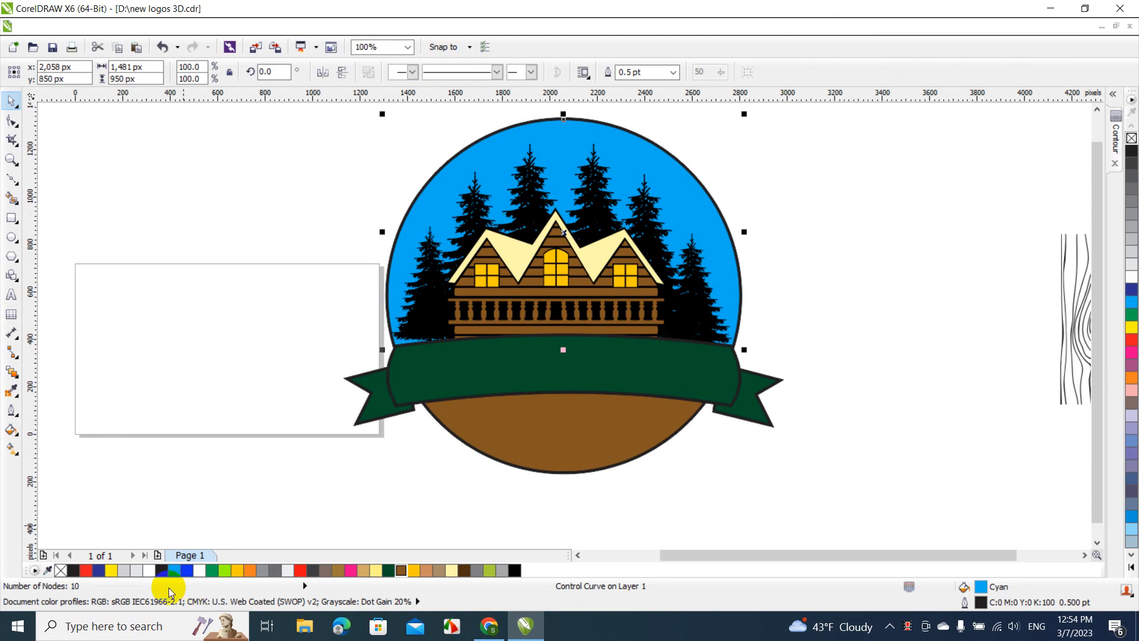
{"action": "left_click", "coordinate": [98, 571]}
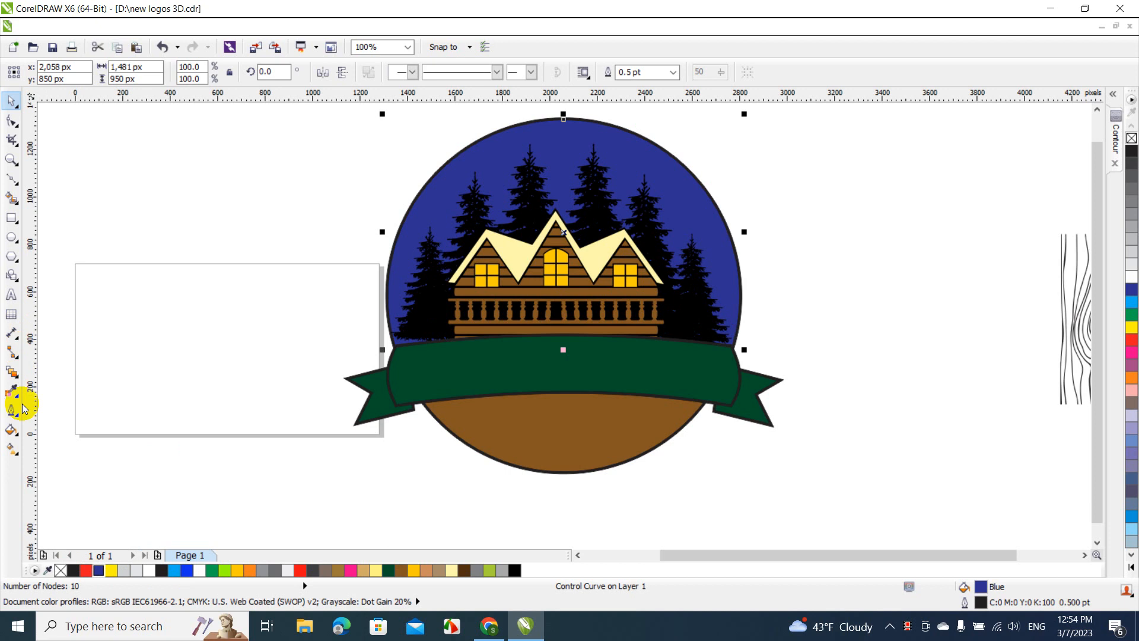
{"action": "left_click", "coordinate": [19, 439]}
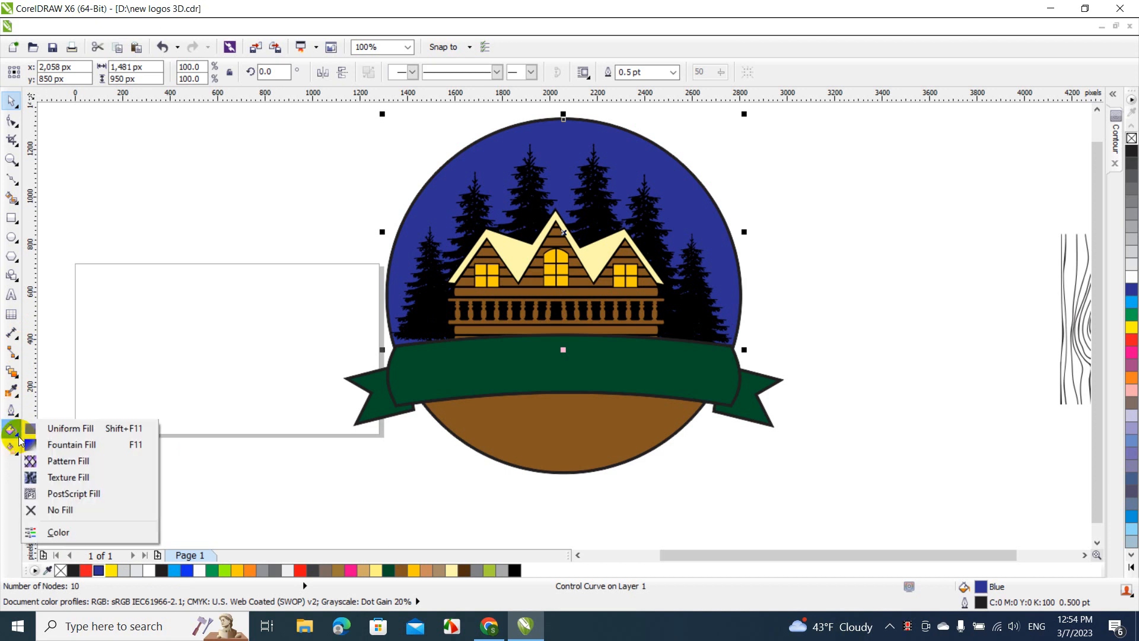
{"action": "left_click", "coordinate": [82, 444]}
{"action": "left_click", "coordinate": [489, 341]}
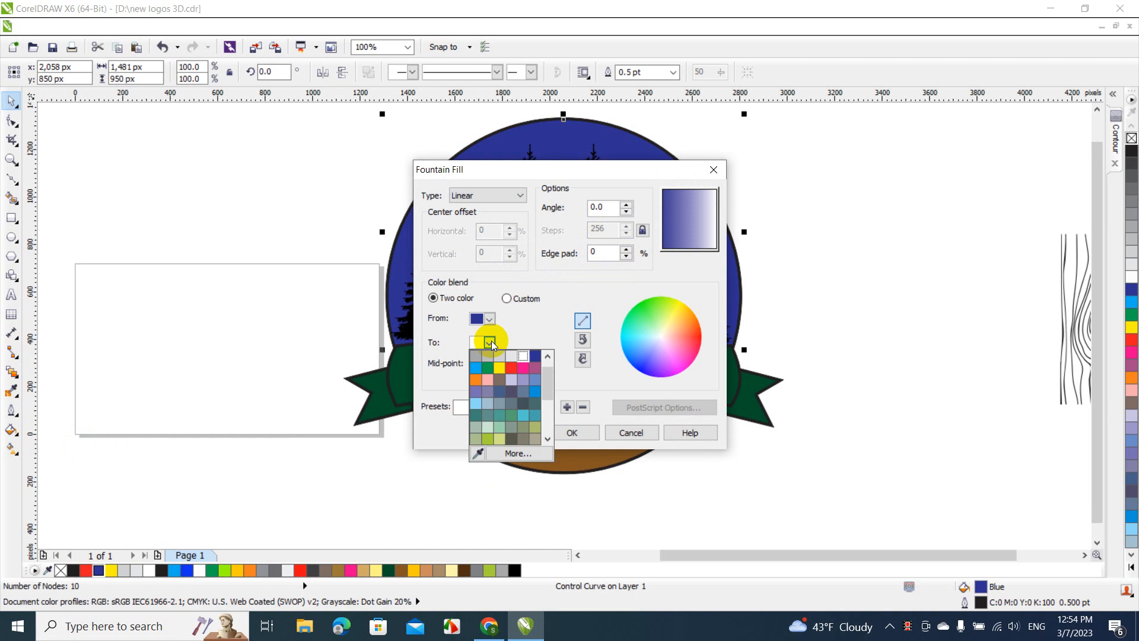
{"action": "left_click", "coordinate": [476, 369]}
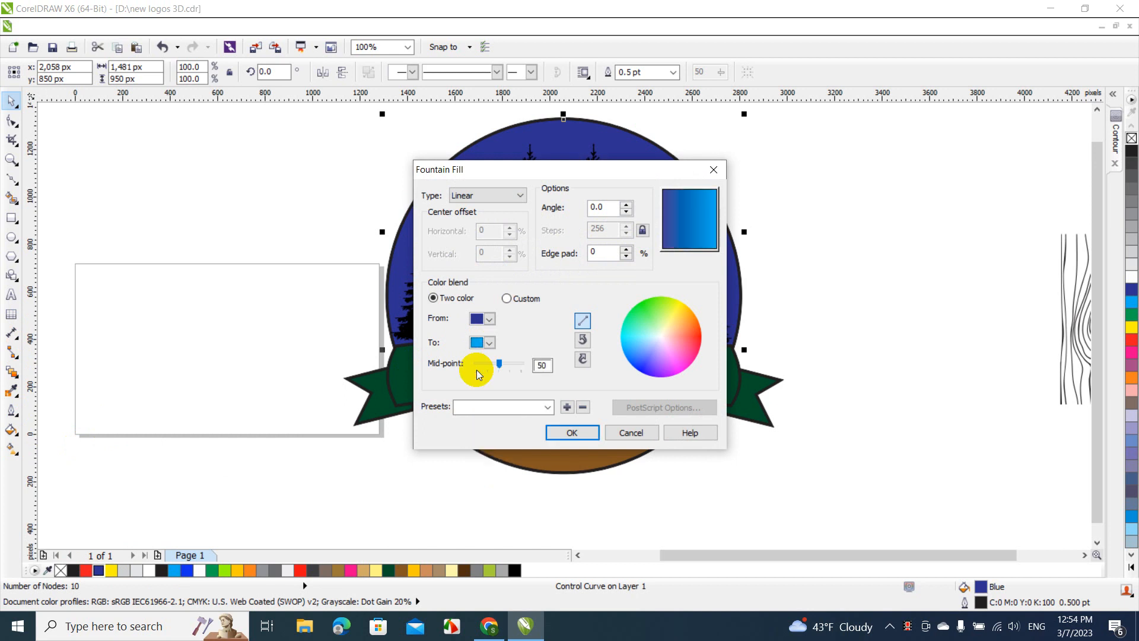
{"action": "left_click", "coordinate": [572, 431]}
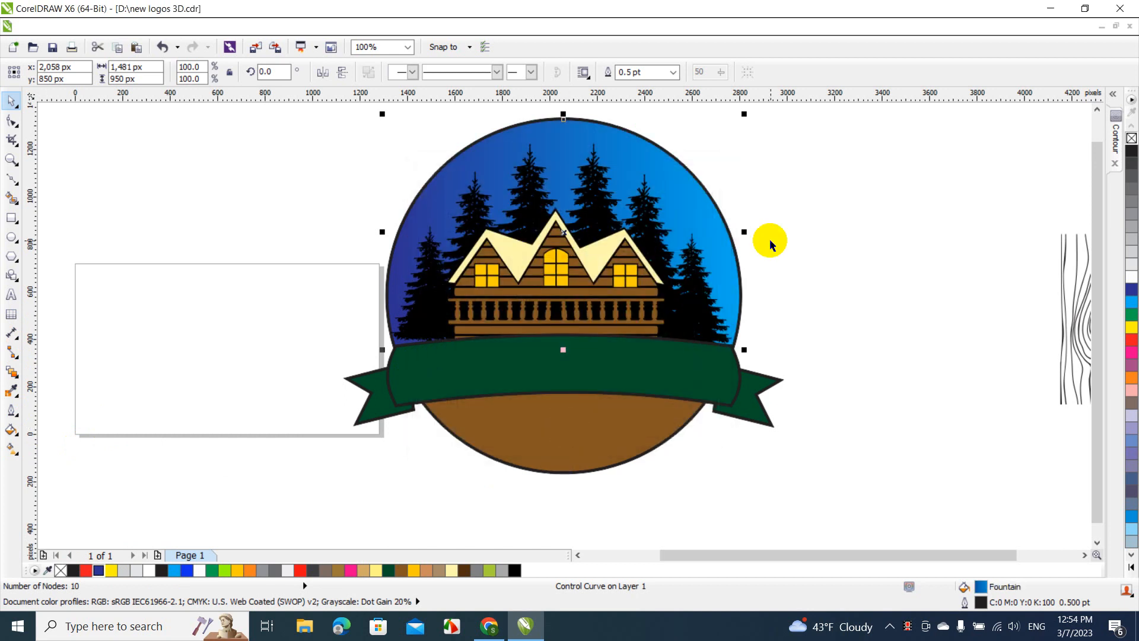
{"action": "left_click", "coordinate": [770, 240]}
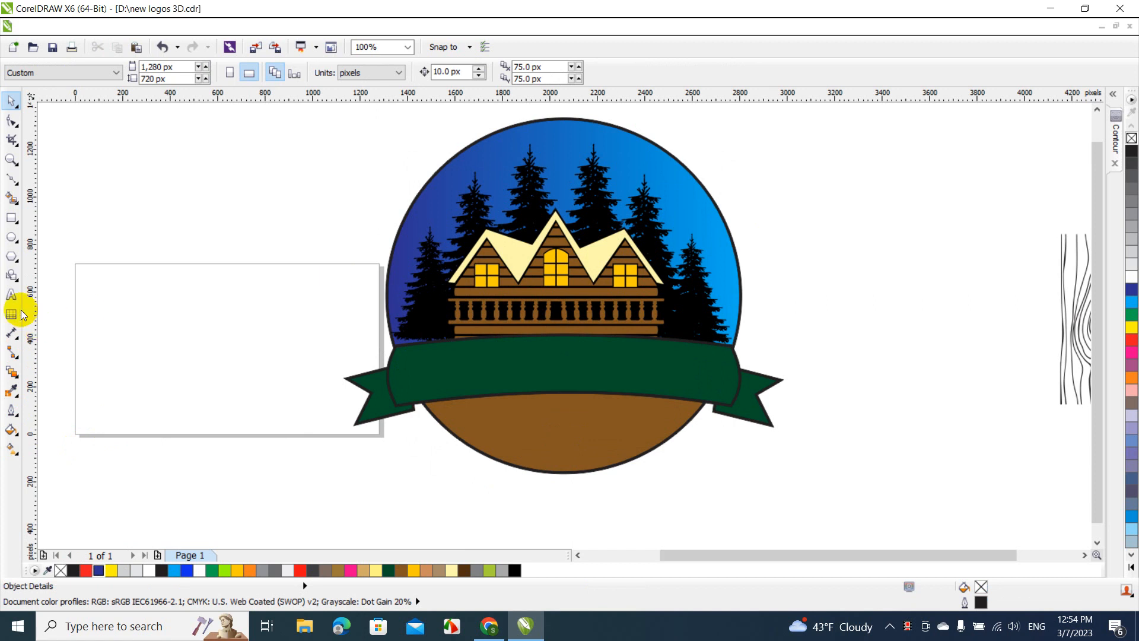
Add a moon to the sky's upper right as a circle about 131 px across, with Chalk fill and no outline
{"action": "left_click", "coordinate": [11, 237]}
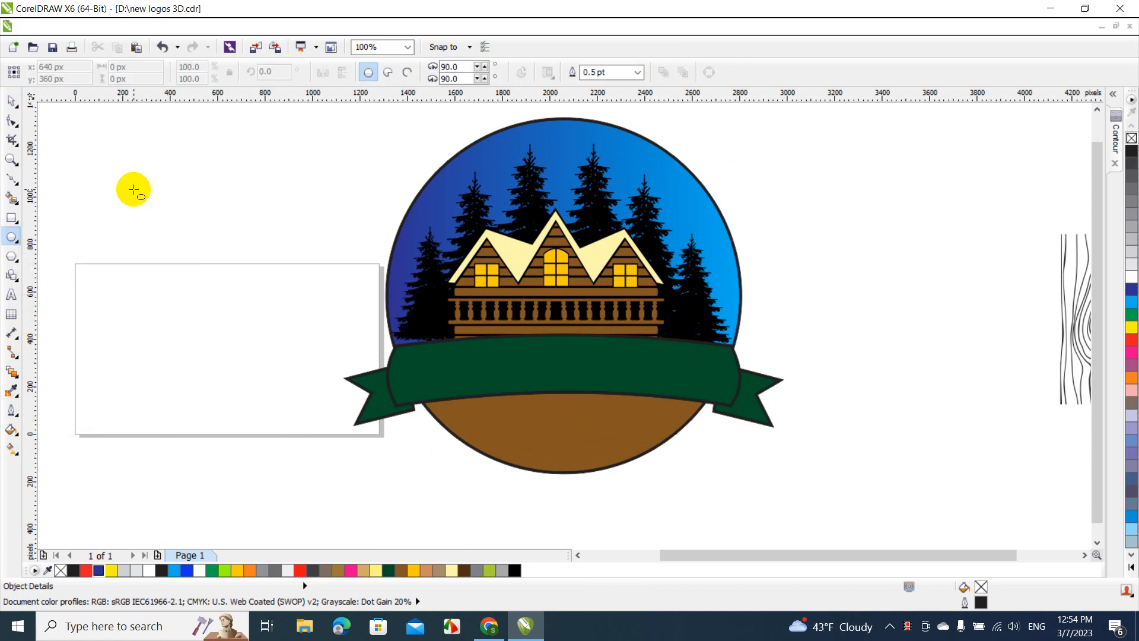
{"action": "left_click_drag", "start_coordinate": [128, 185], "coordinate": [169, 225]}
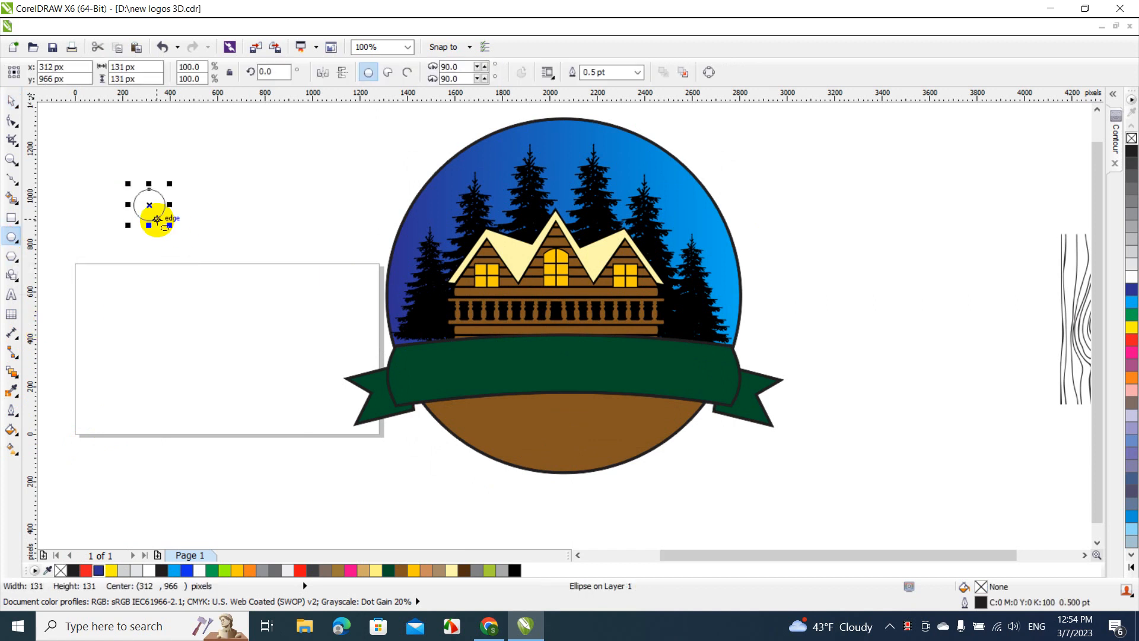
{"action": "left_click", "coordinate": [11, 100]}
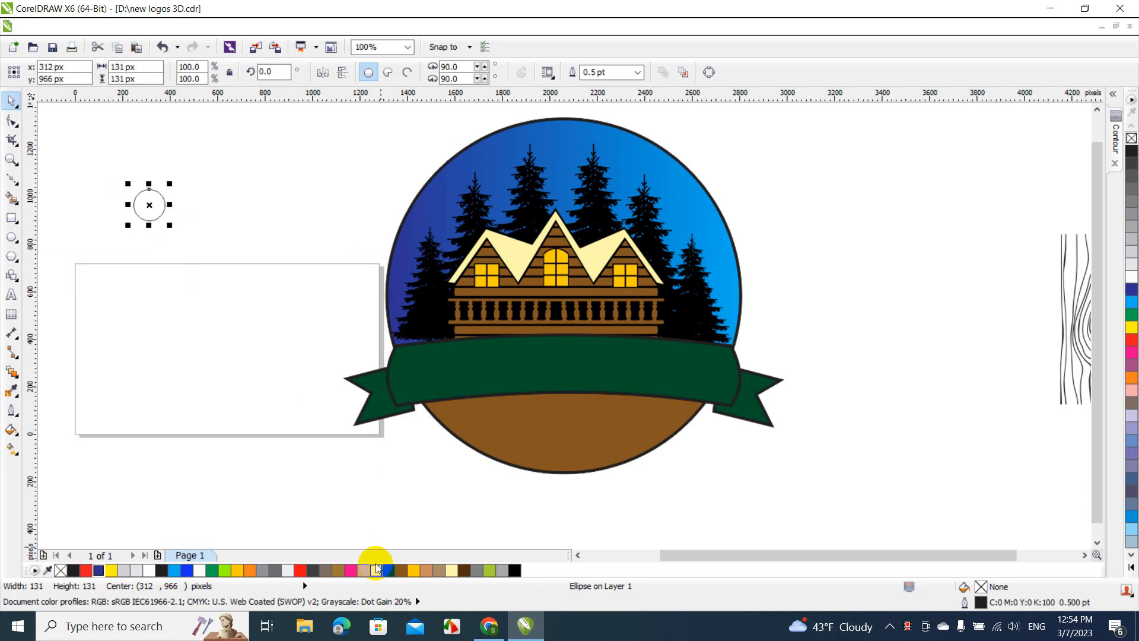
{"action": "left_click", "coordinate": [449, 570]}
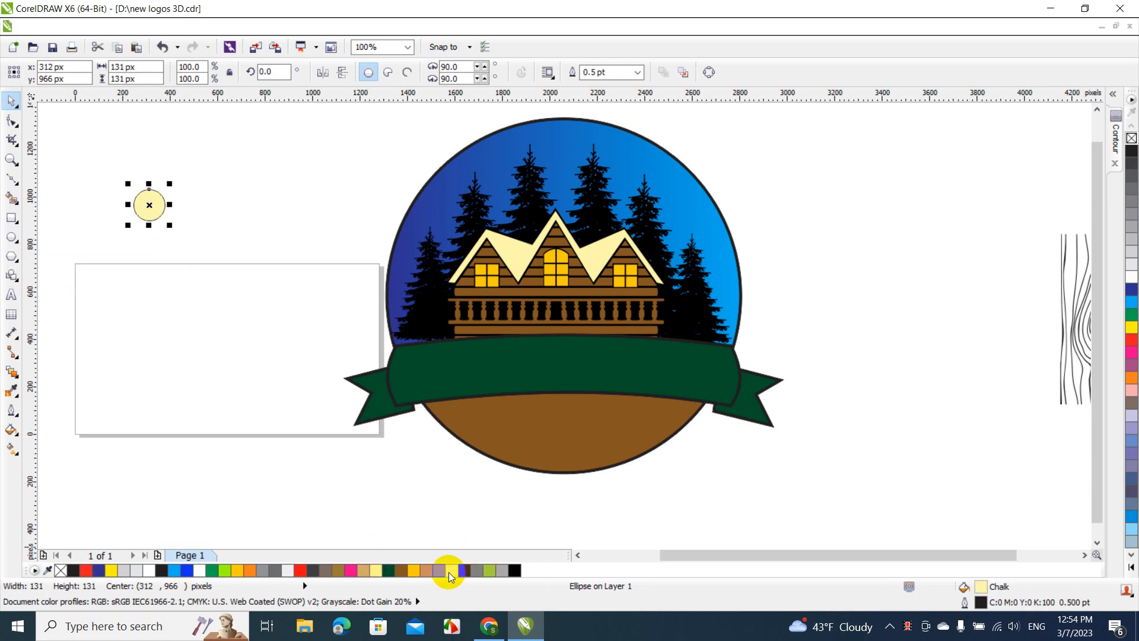
{"action": "right_click", "coordinate": [1131, 140]}
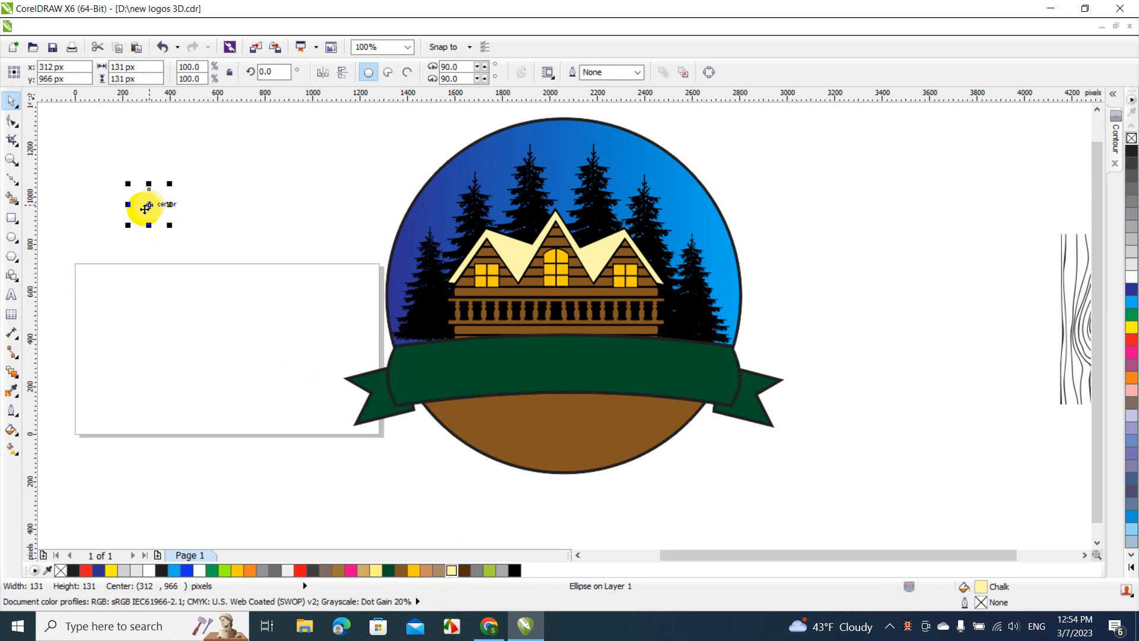
{"action": "left_click_drag", "start_coordinate": [150, 205], "coordinate": [626, 157]}
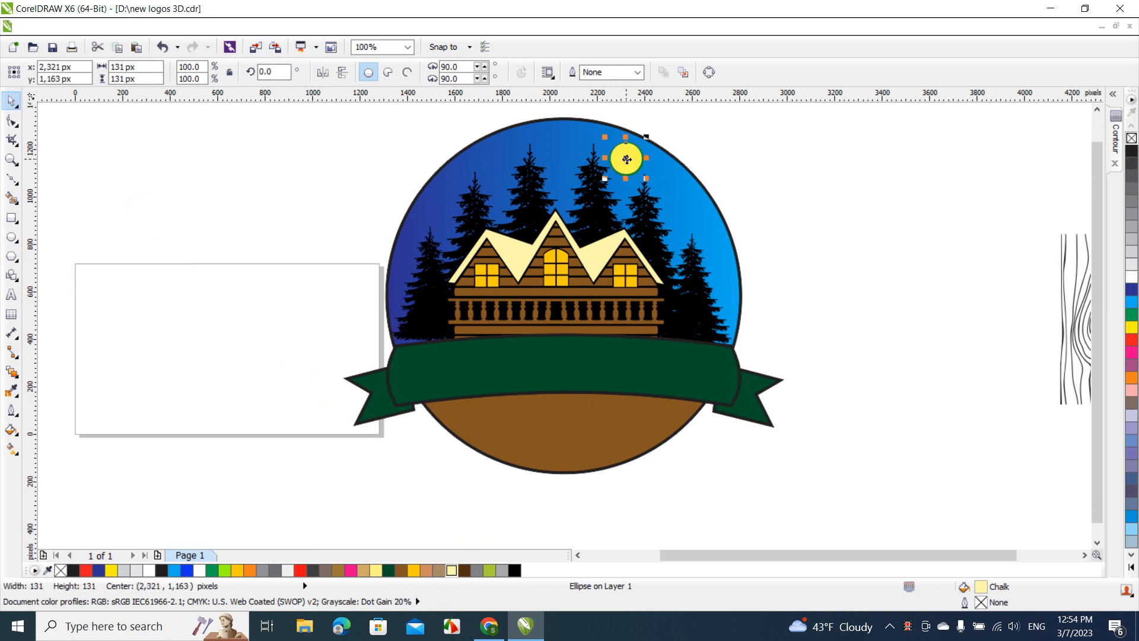
{"action": "left_click", "coordinate": [833, 177]}
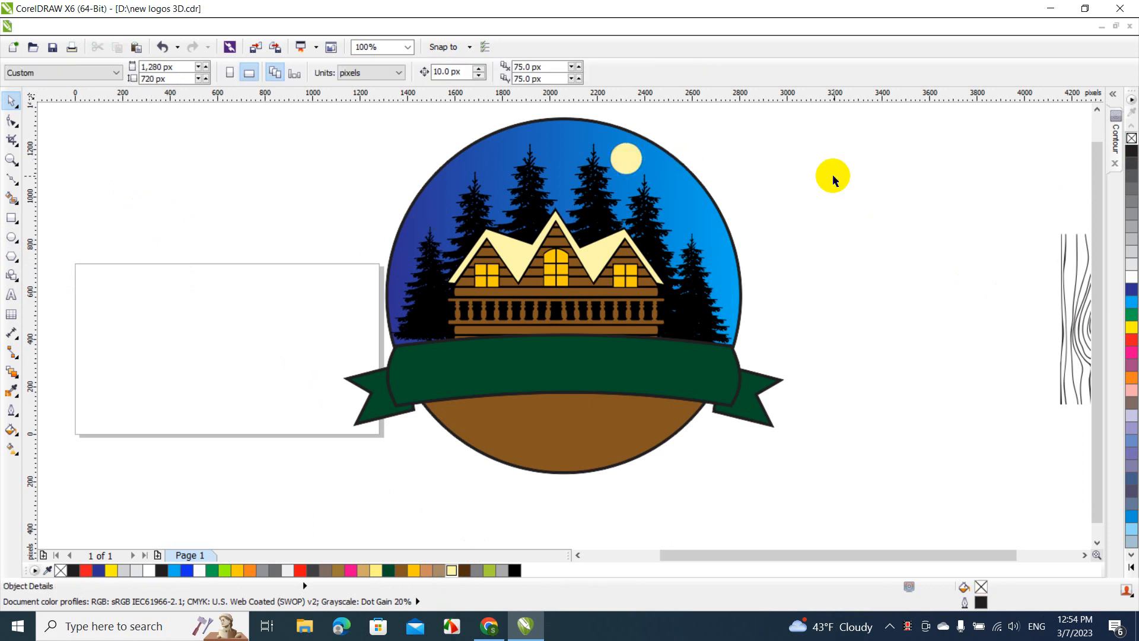
Fill the sky segment of the circle with a linear two-color fountain fill from cyan to yellow
{"action": "left_click", "coordinate": [570, 141]}
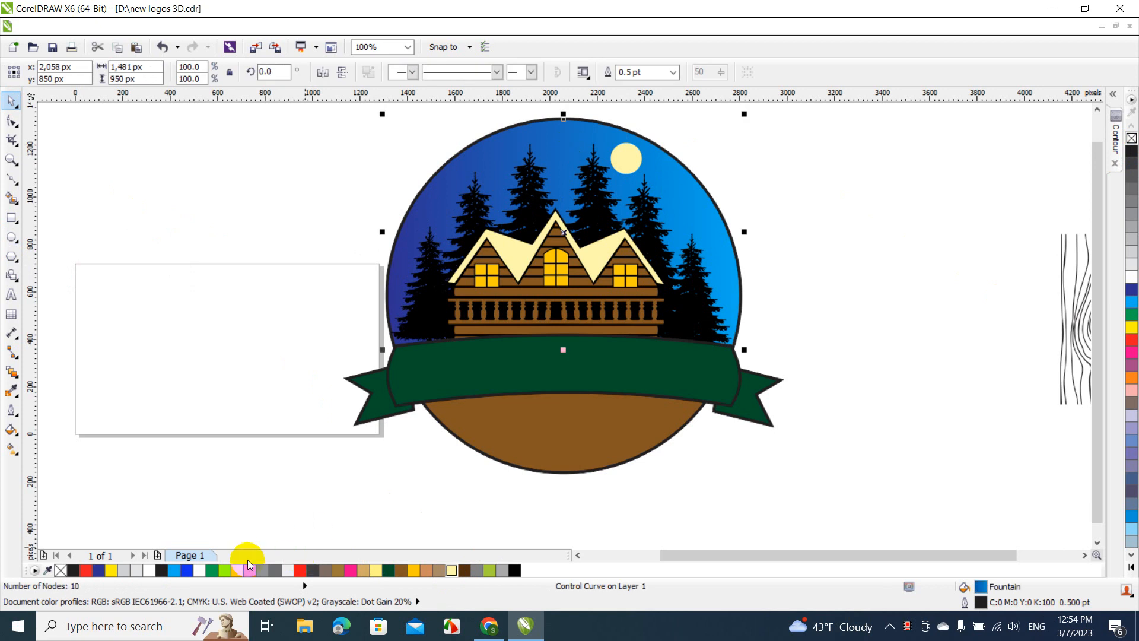
{"action": "left_click", "coordinate": [177, 571]}
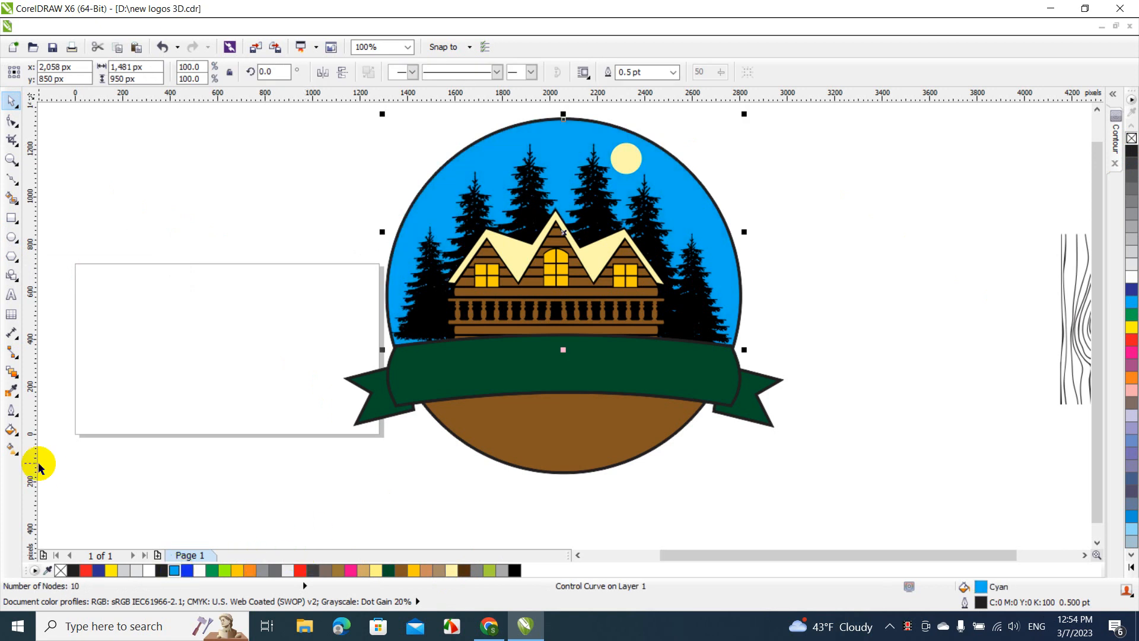
{"action": "left_click", "coordinate": [18, 436]}
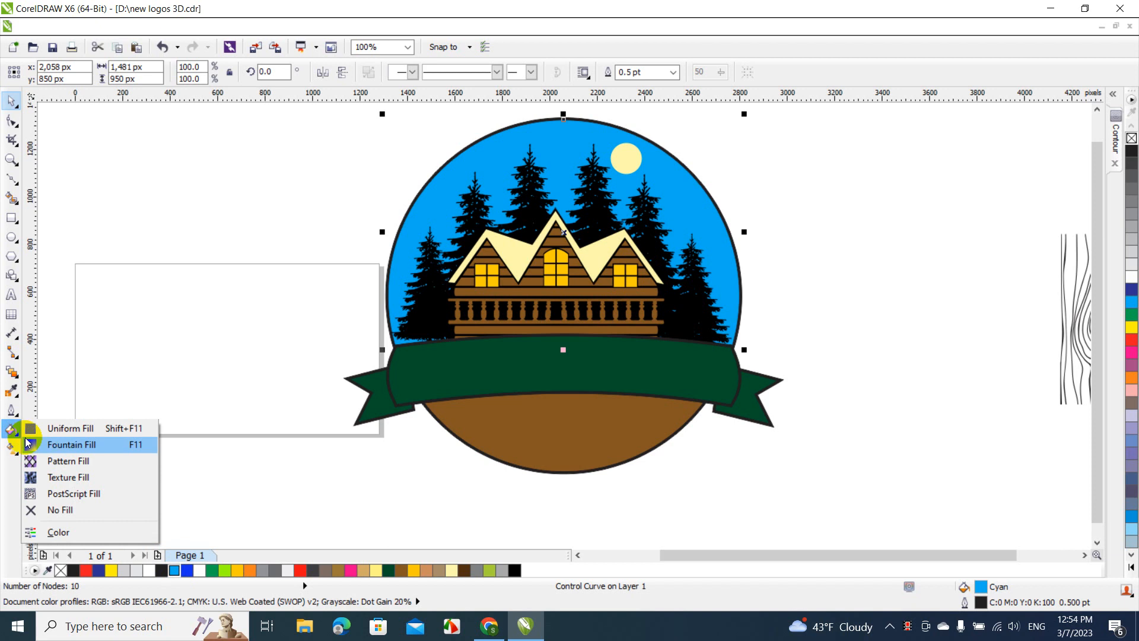
{"action": "left_click", "coordinate": [45, 445]}
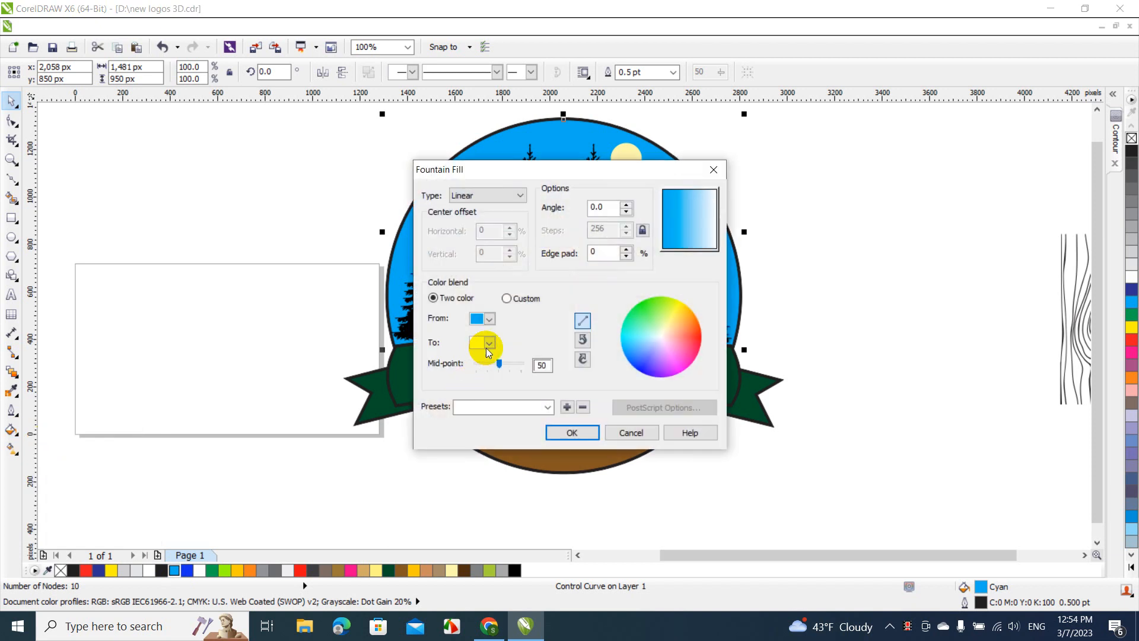
{"action": "left_click", "coordinate": [489, 342]}
{"action": "left_click", "coordinate": [499, 367]}
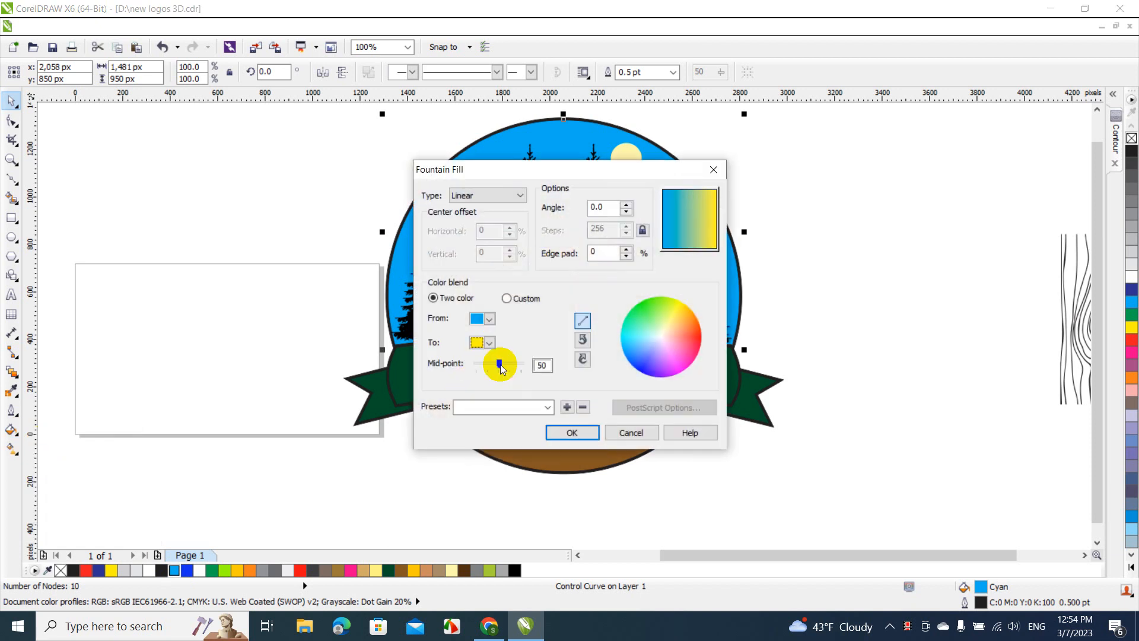
{"action": "left_click", "coordinate": [571, 432]}
{"action": "left_click", "coordinate": [752, 219]}
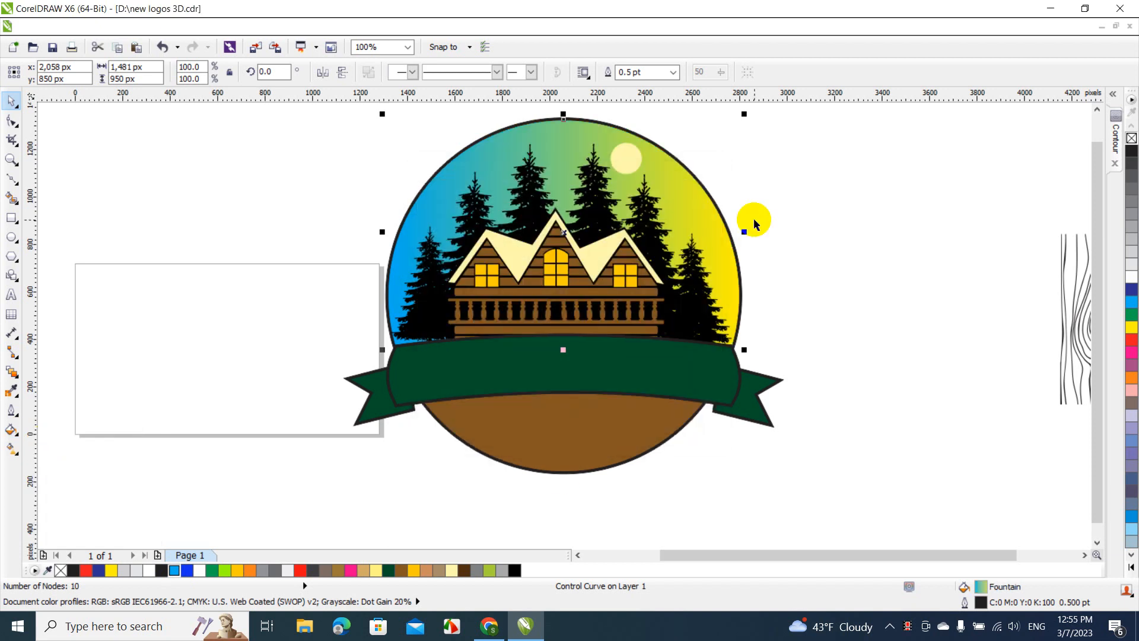
Delete the Chalk moon circle from the sky and clear the selection
{"action": "left_click", "coordinate": [632, 156]}
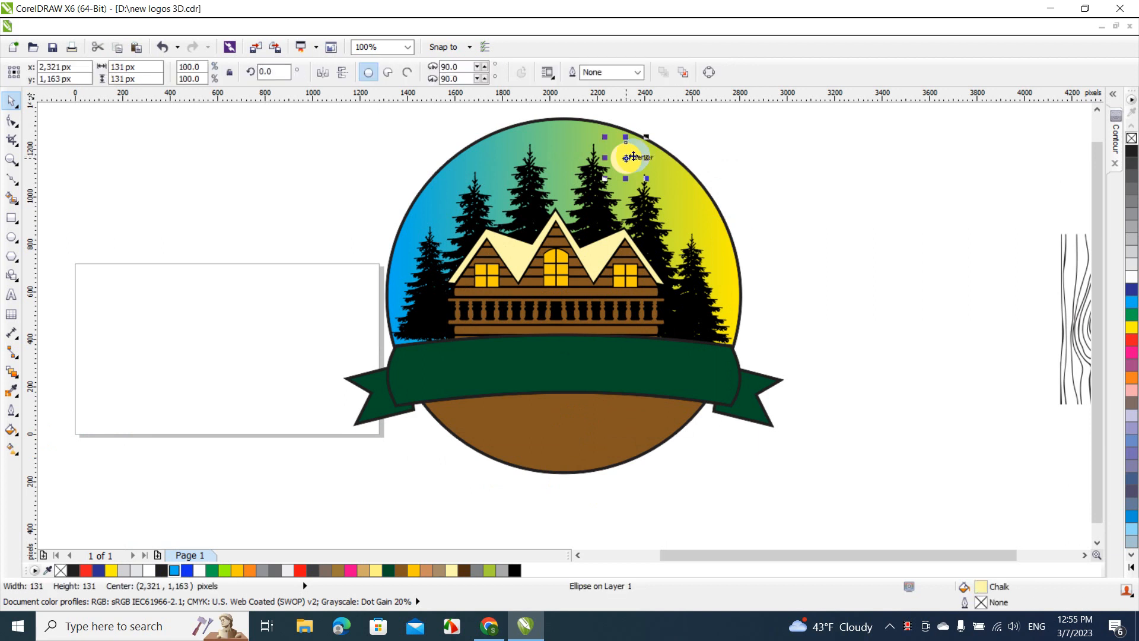
{"action": "left_click", "coordinate": [807, 204]}
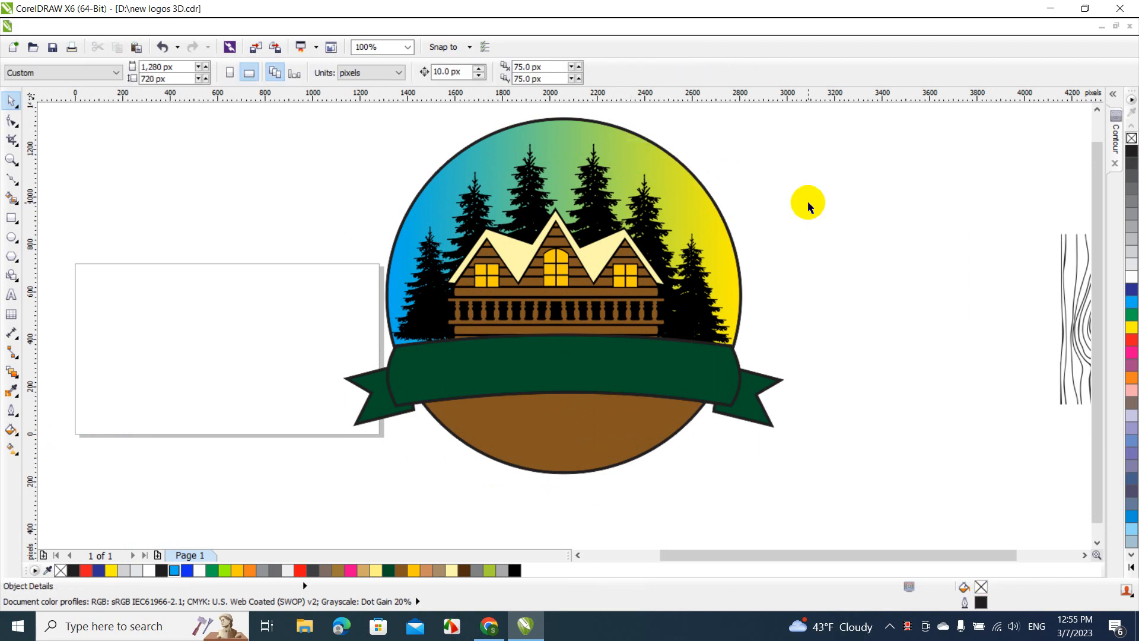
Adjust the green banner group's height from its upper edge to about 384 px, keep its width, and clear the selection
{"action": "left_click", "coordinate": [662, 362]}
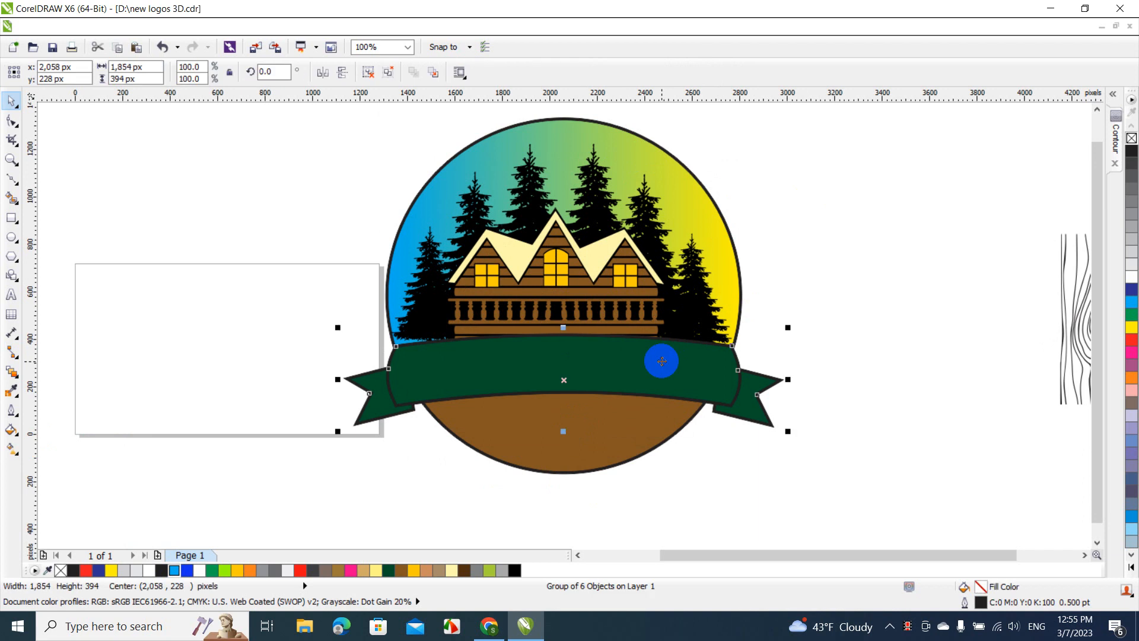
{"action": "left_click_drag", "start_coordinate": [662, 361], "coordinate": [662, 356]}
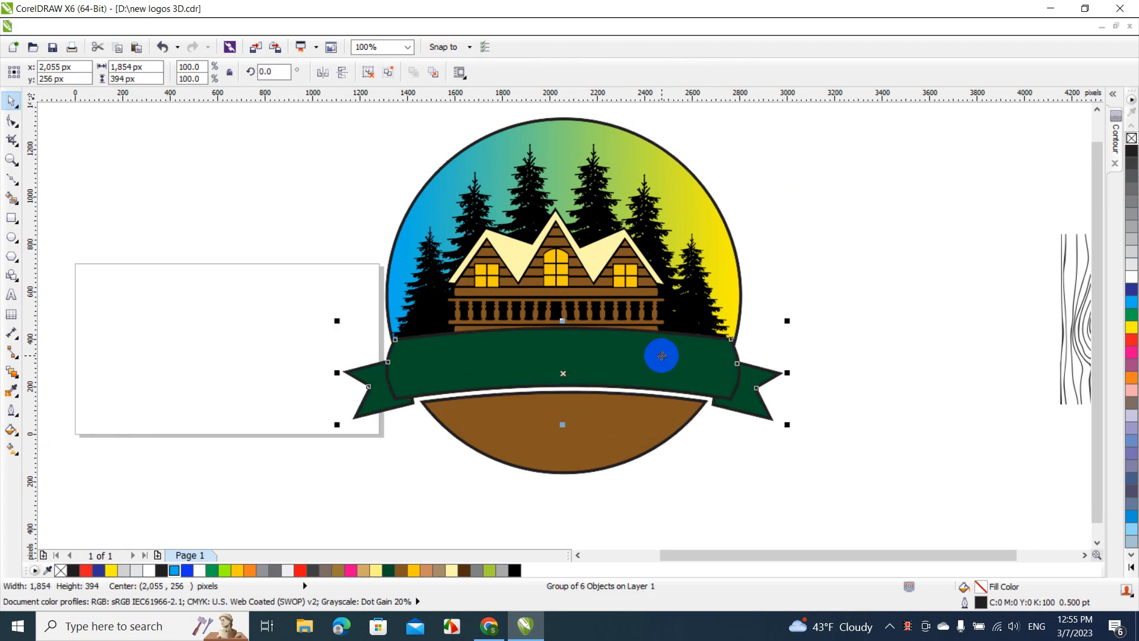
{"action": "key", "text": "ctrl+z"}
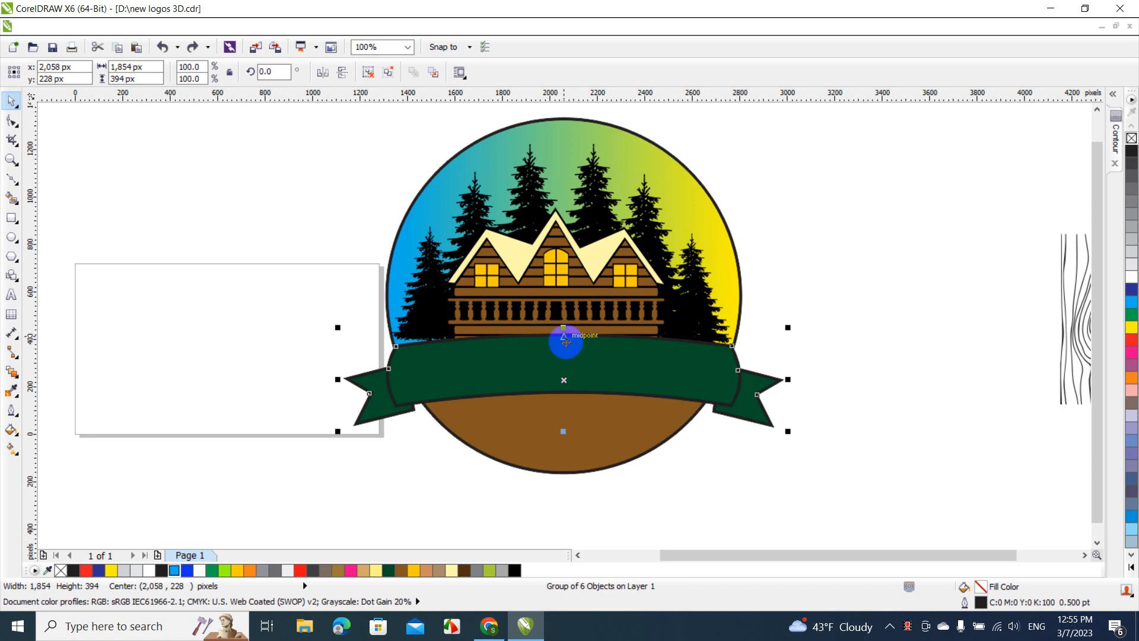
{"action": "left_click_drag", "start_coordinate": [564, 326], "coordinate": [563, 320]}
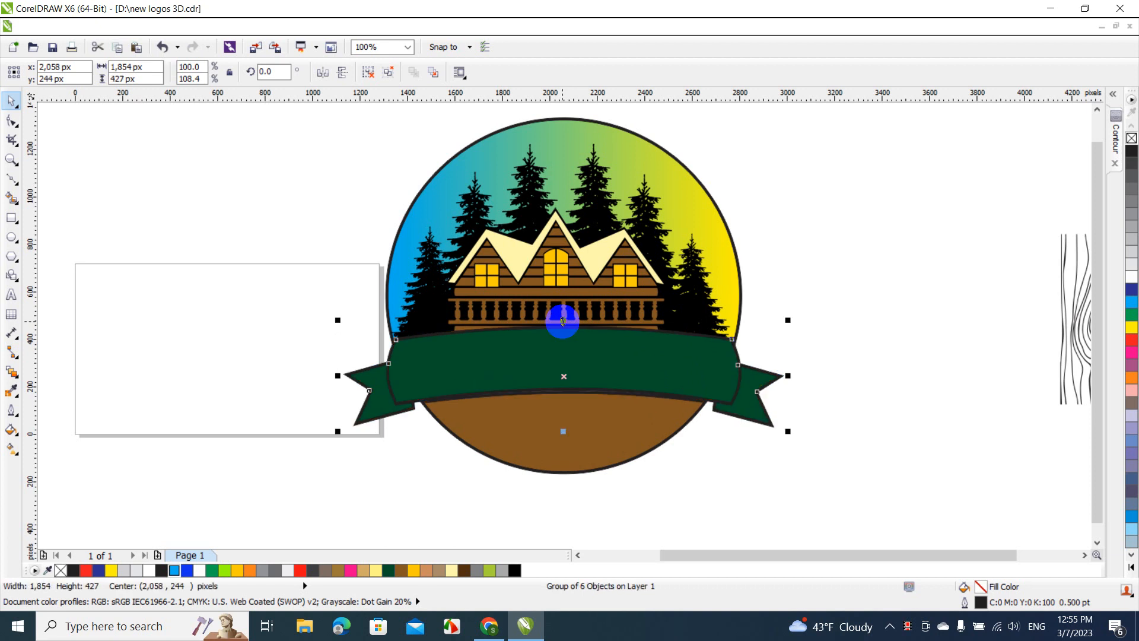
{"action": "key", "text": "ctrl+z"}
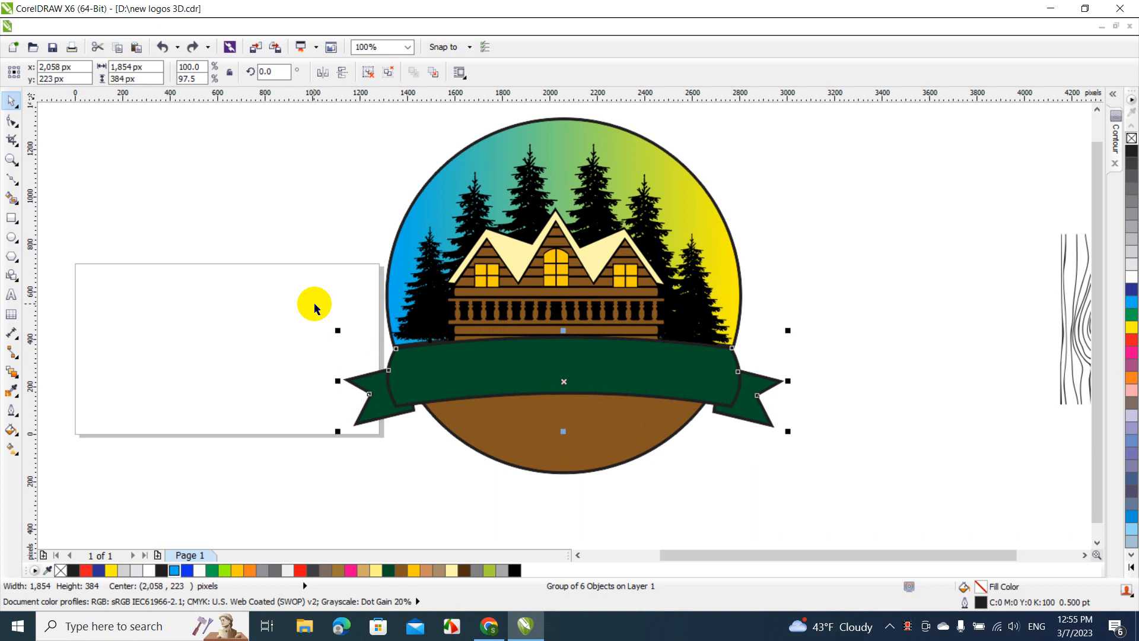
{"action": "key", "text": "Escape"}
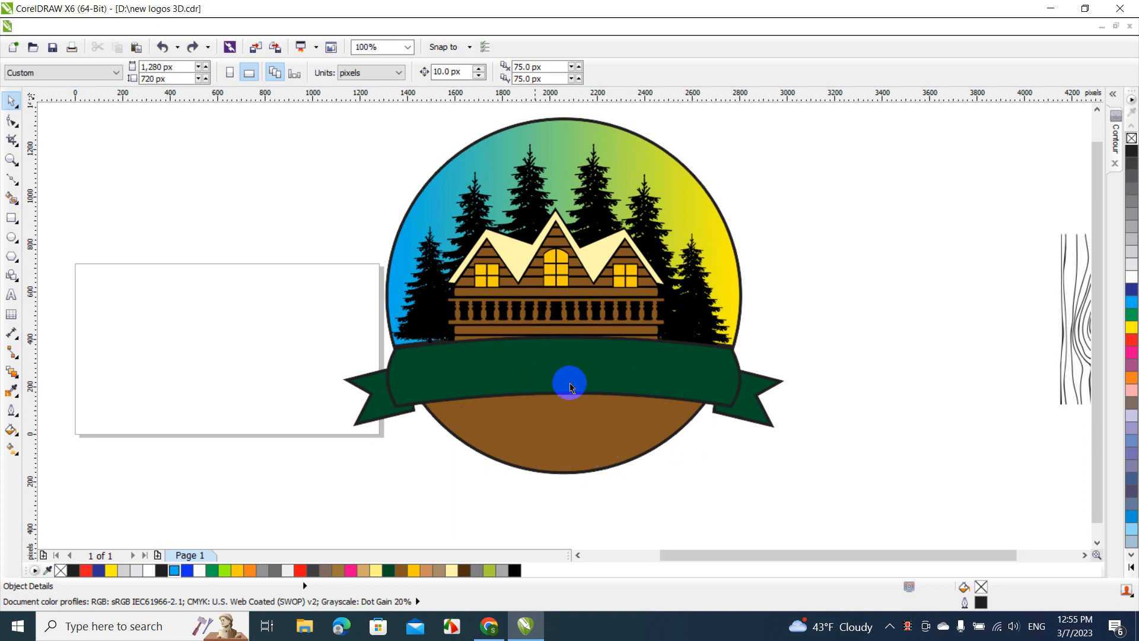
Add the artistic text "WOOD CABIN" in the upper part of the page
{"action": "left_click", "coordinate": [10, 296]}
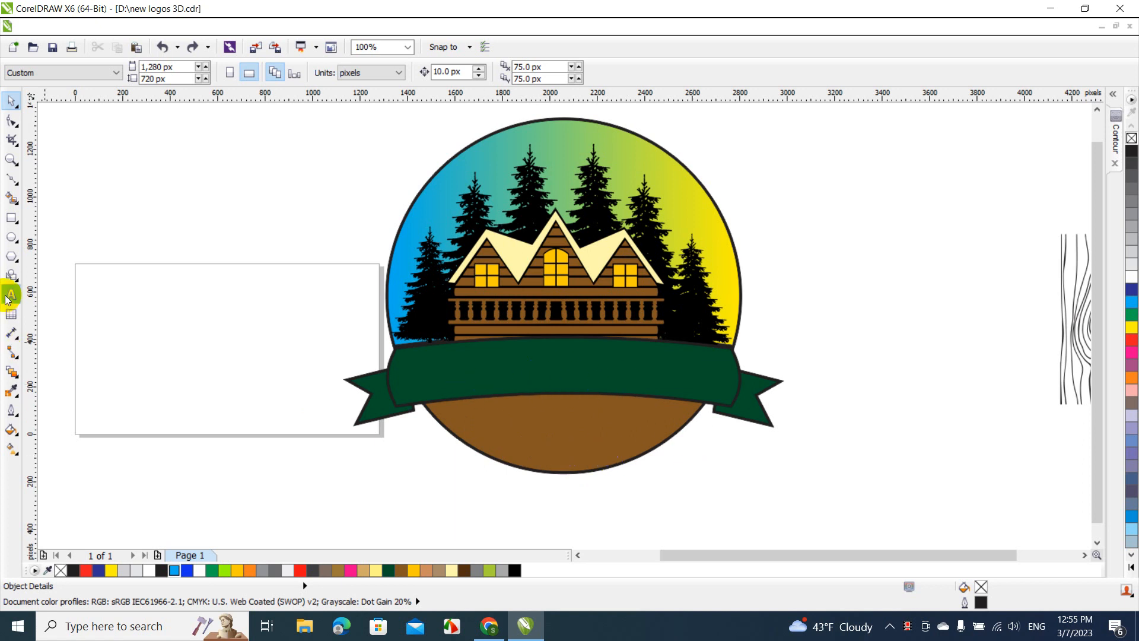
{"action": "left_click", "coordinate": [167, 300]}
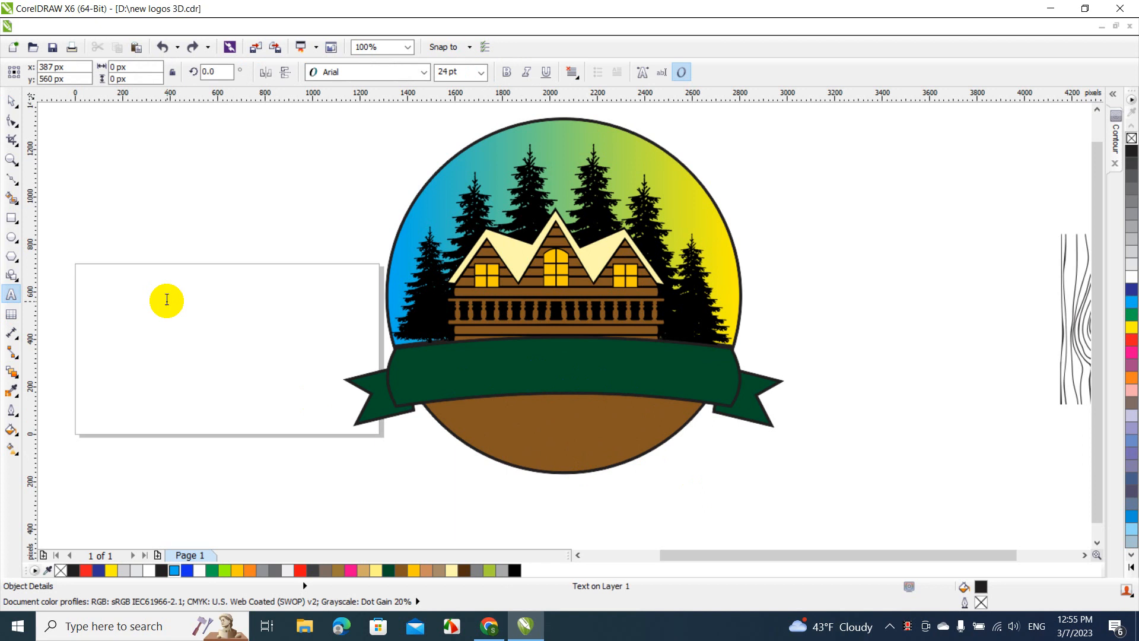
{"action": "type", "text": "WOOD CA"}
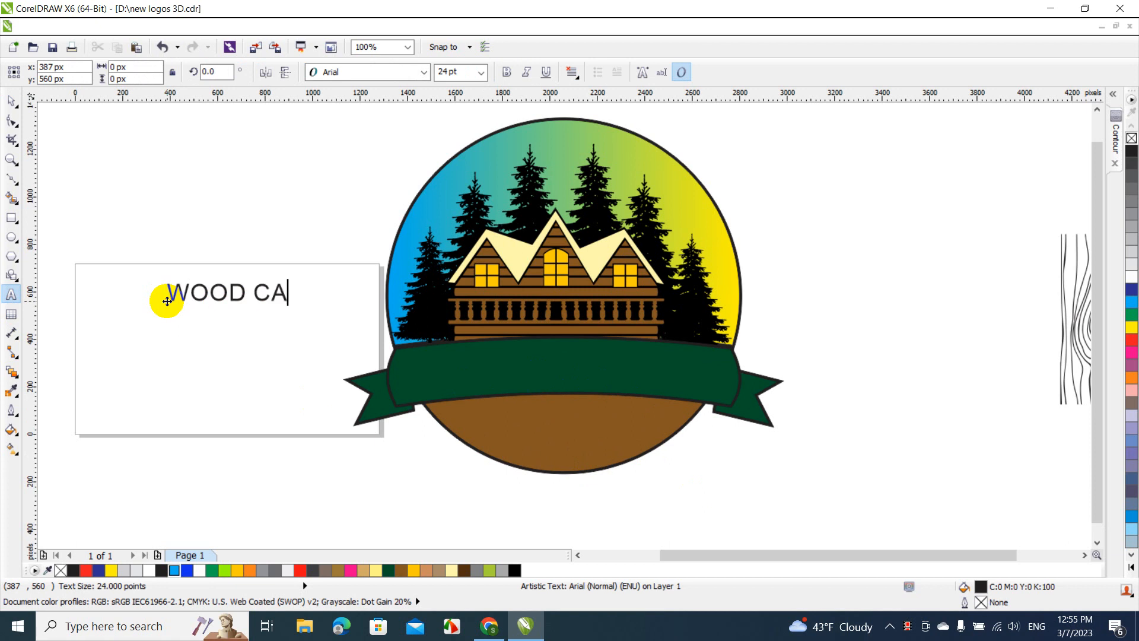
{"action": "type", "text": "BIN"}
{"action": "left_click", "coordinate": [9, 101]}
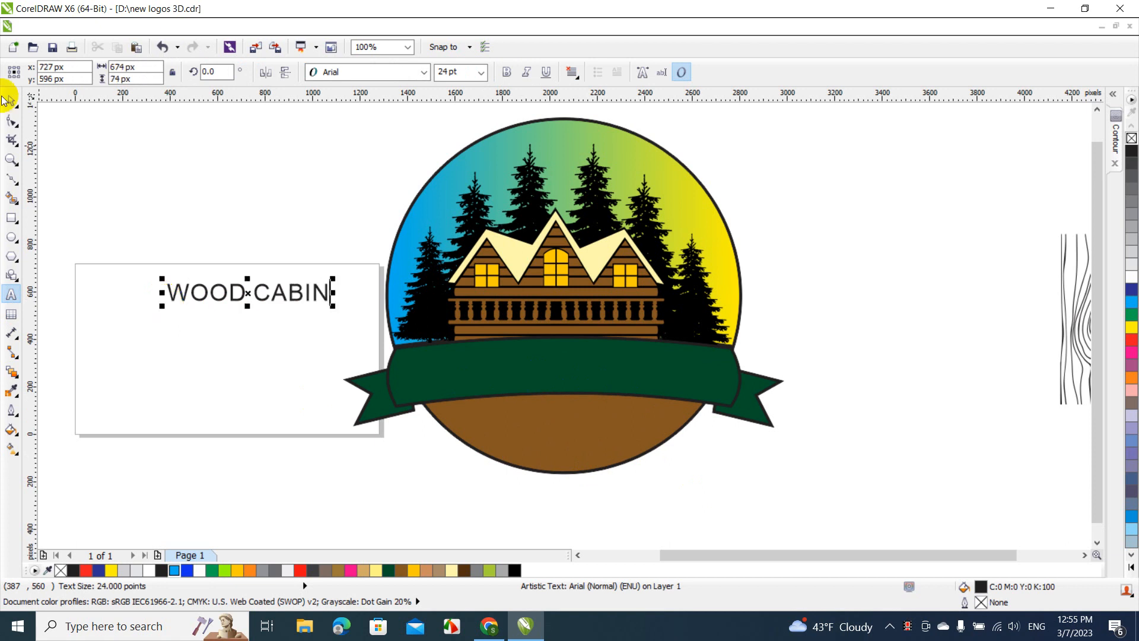
Set the WOOD CABIN text in Exotc350 Bd BT, enlarge it to about 36 pt and place it above the page
{"action": "left_click", "coordinate": [345, 77]}
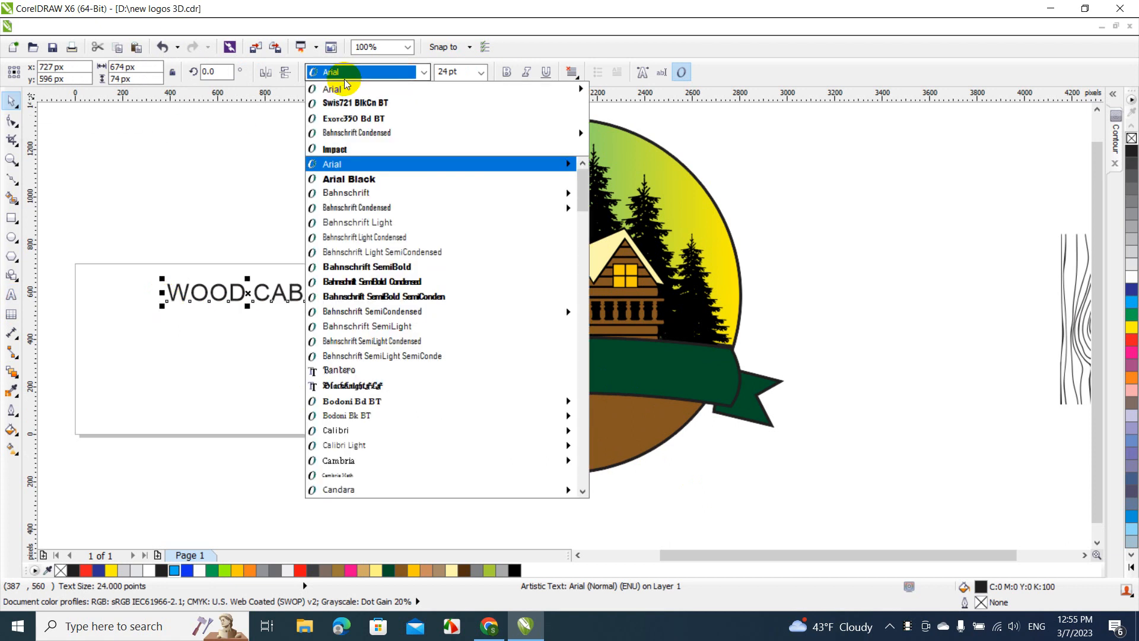
{"action": "left_click", "coordinate": [350, 117]}
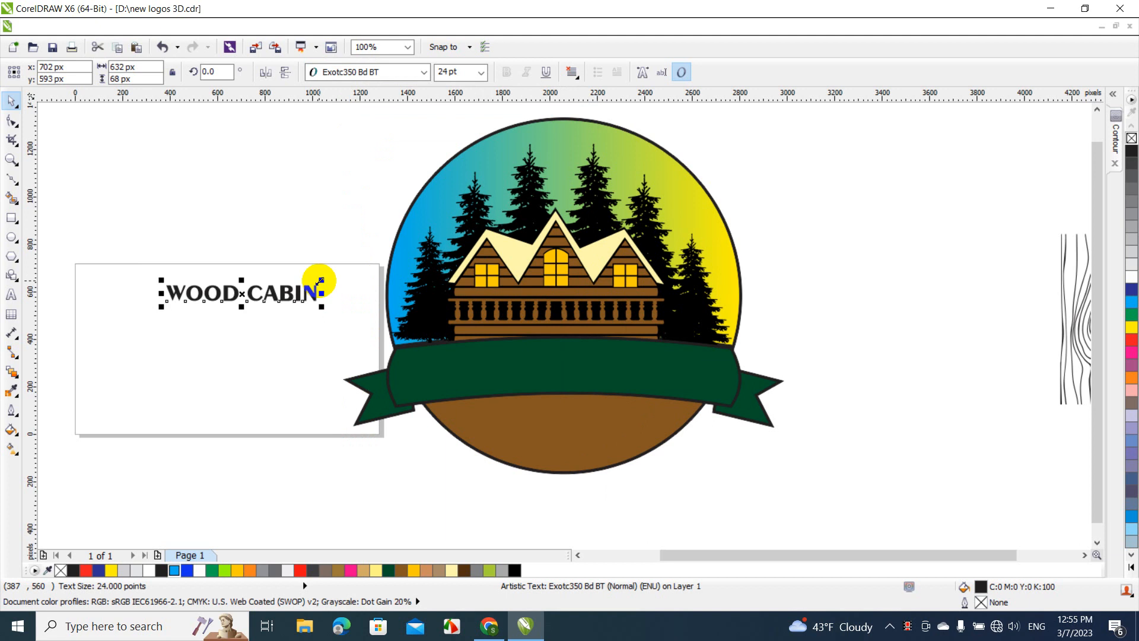
{"action": "left_click_drag", "start_coordinate": [320, 280], "coordinate": [395, 269]}
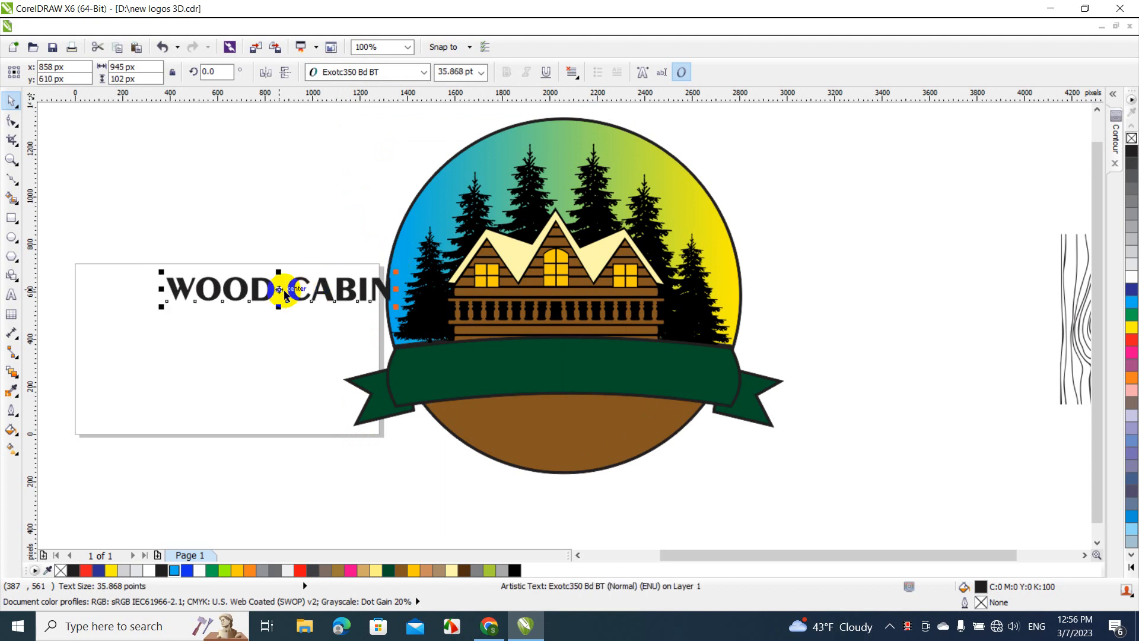
{"action": "left_click_drag", "start_coordinate": [280, 290], "coordinate": [213, 226]}
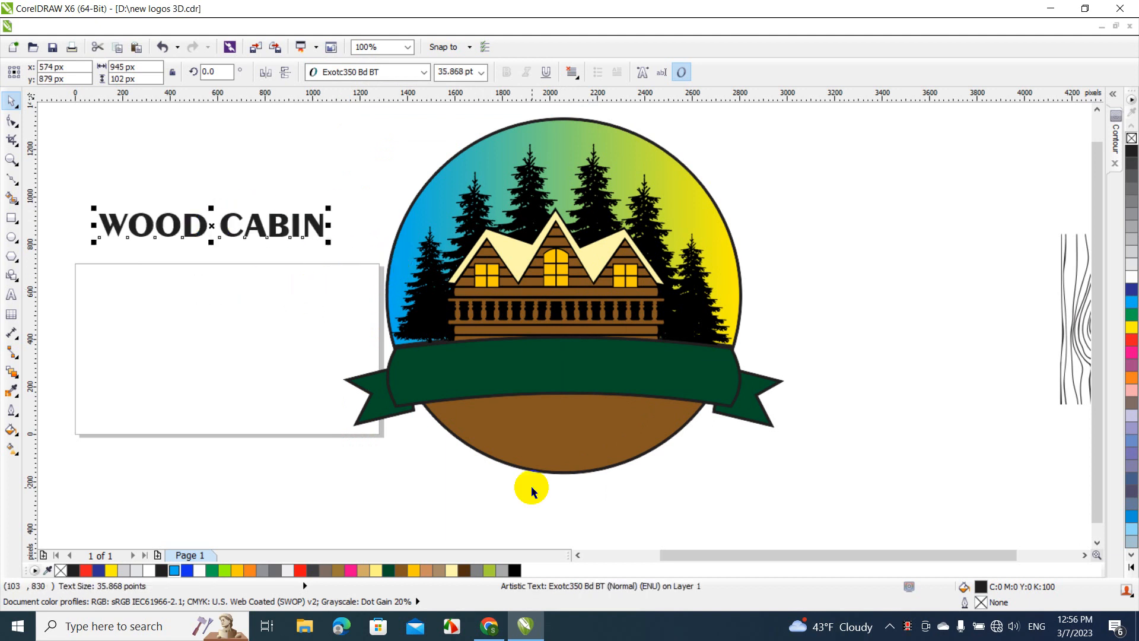
Copy the green banner group to the empty area beside the logo, overlapping the page's left part
{"action": "left_click", "coordinate": [578, 555]}
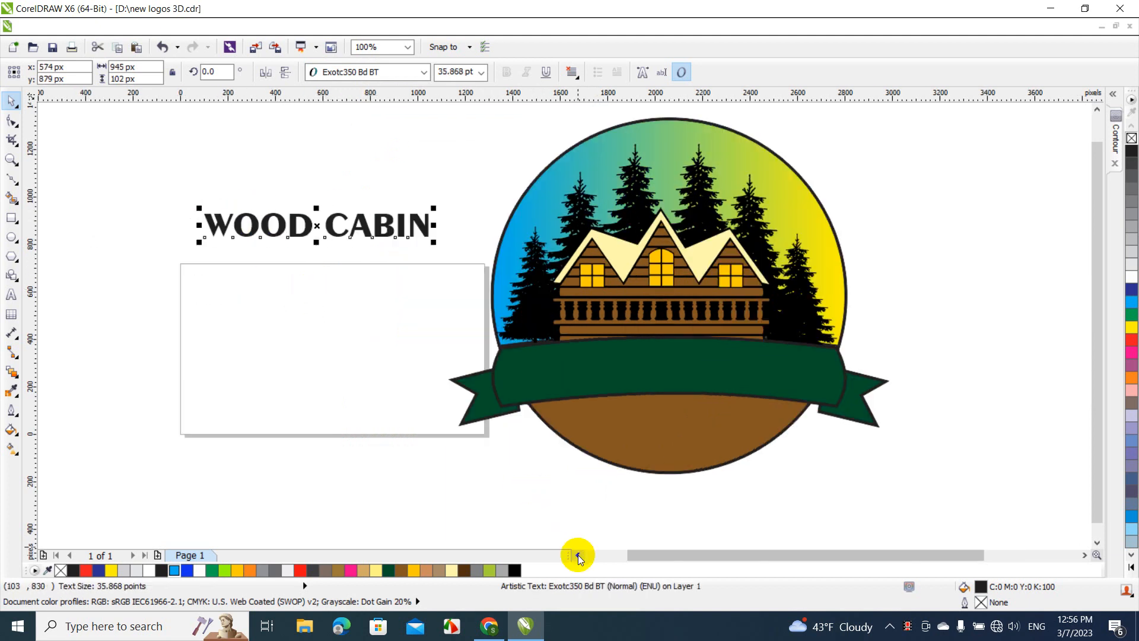
{"action": "left_click", "coordinate": [577, 555]}
{"action": "left_click", "coordinate": [611, 384]}
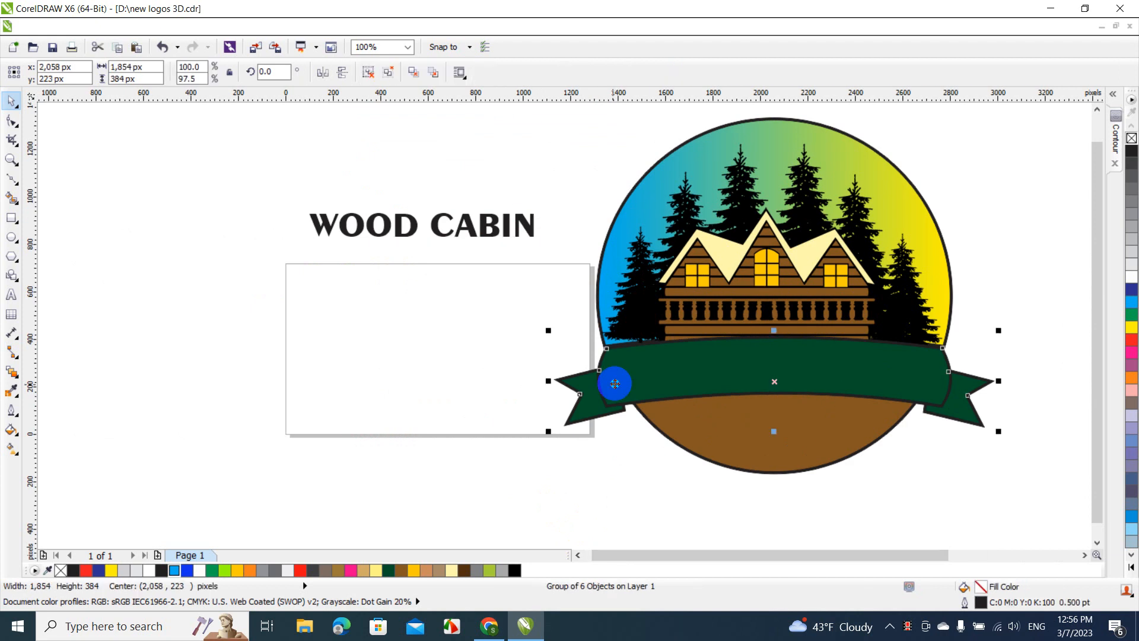
{"action": "left_click_drag", "start_coordinate": [612, 385], "coordinate": [97, 351]}
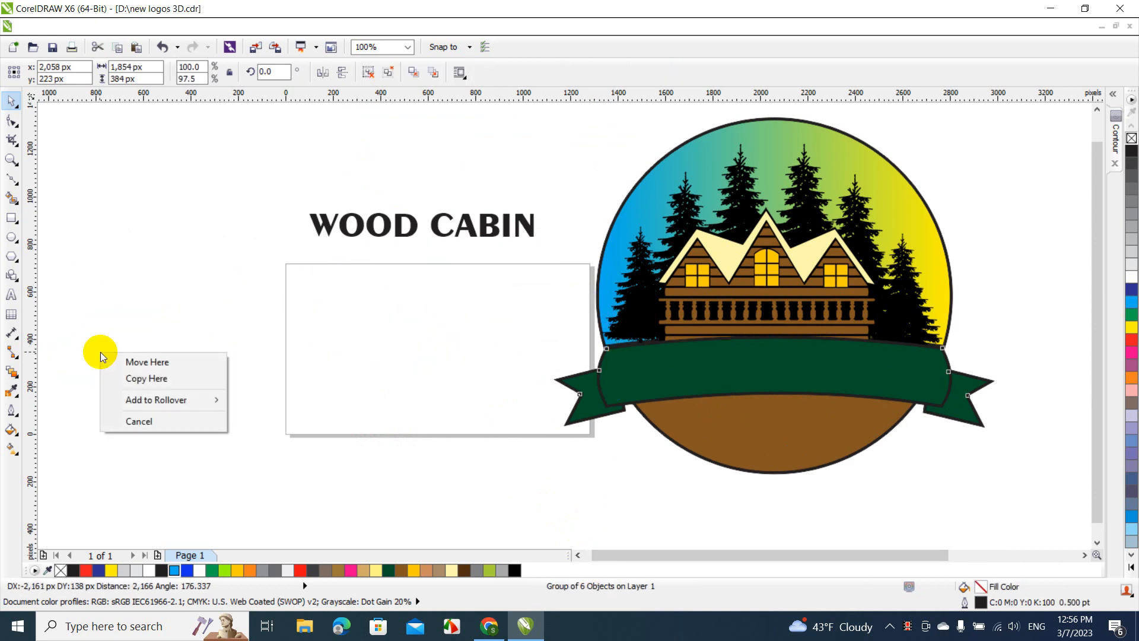
{"action": "left_click", "coordinate": [115, 379]}
Enlarge the WOOD CABIN text to about 56 pt, 1,469 px wide, and place it just above the copied banner
{"action": "left_click", "coordinate": [315, 228]}
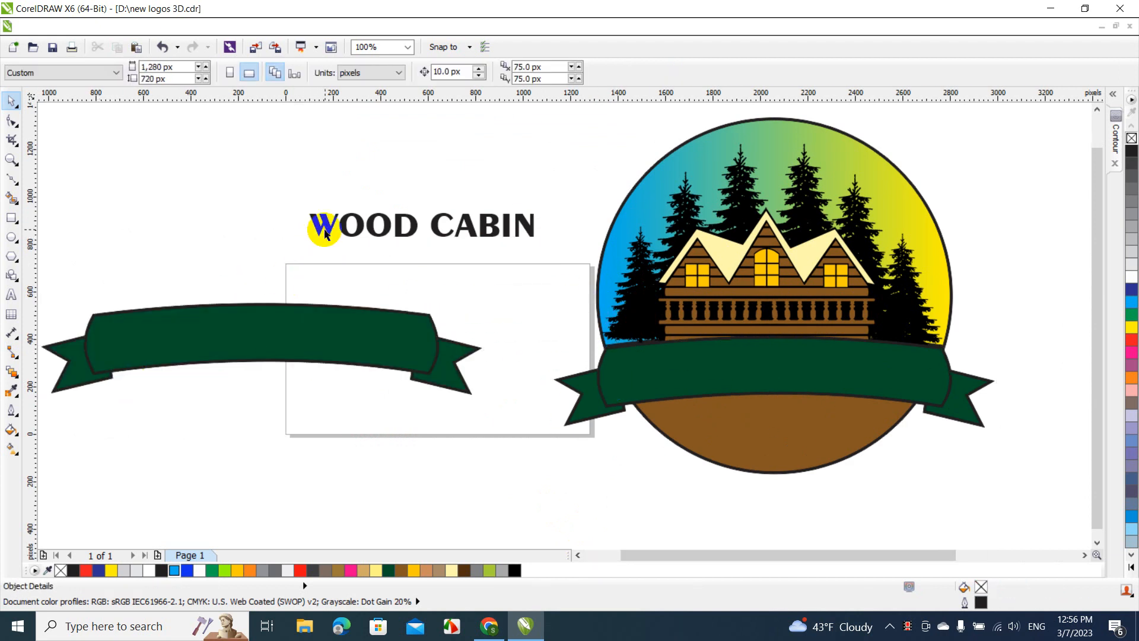
{"action": "left_click_drag", "start_coordinate": [303, 205], "coordinate": [176, 174]}
{"action": "left_click_drag", "start_coordinate": [338, 223], "coordinate": [259, 278]}
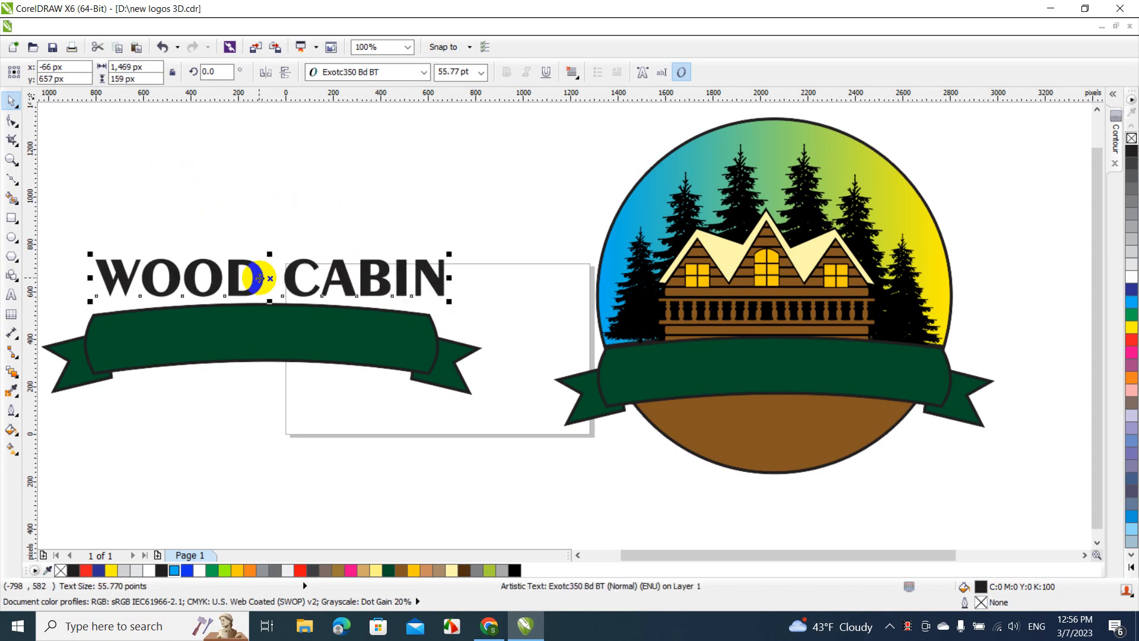
Try to fit the WOOD CABIN text to the copied banner's upper edge as a path
{"action": "left_click", "coordinate": [298, 29]}
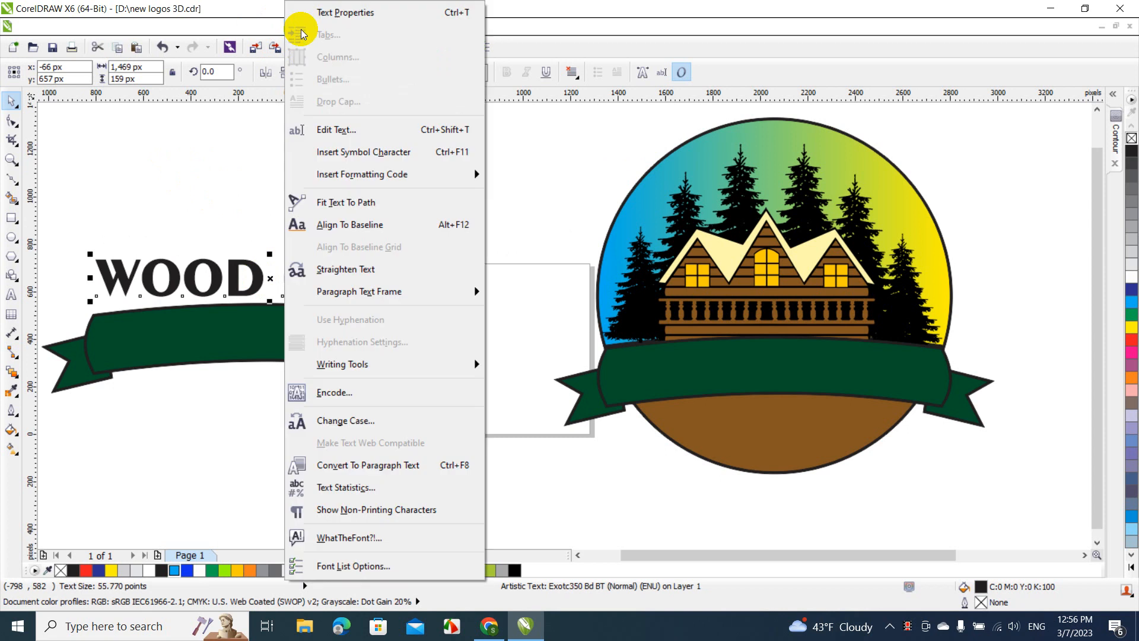
{"action": "left_click", "coordinate": [336, 200]}
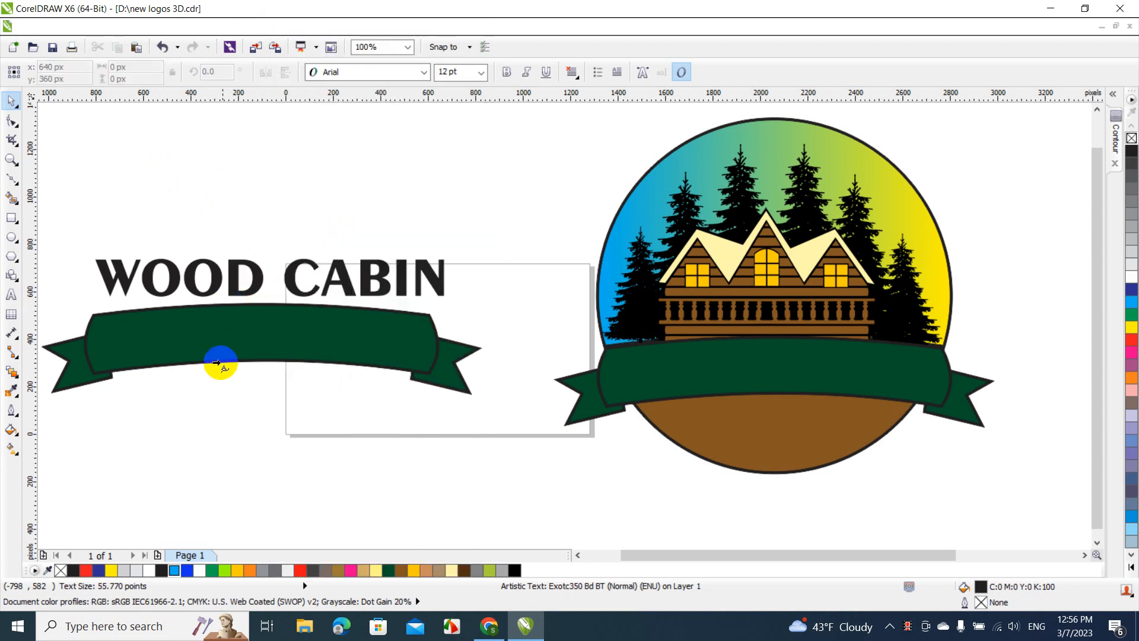
{"action": "left_click", "coordinate": [225, 306]}
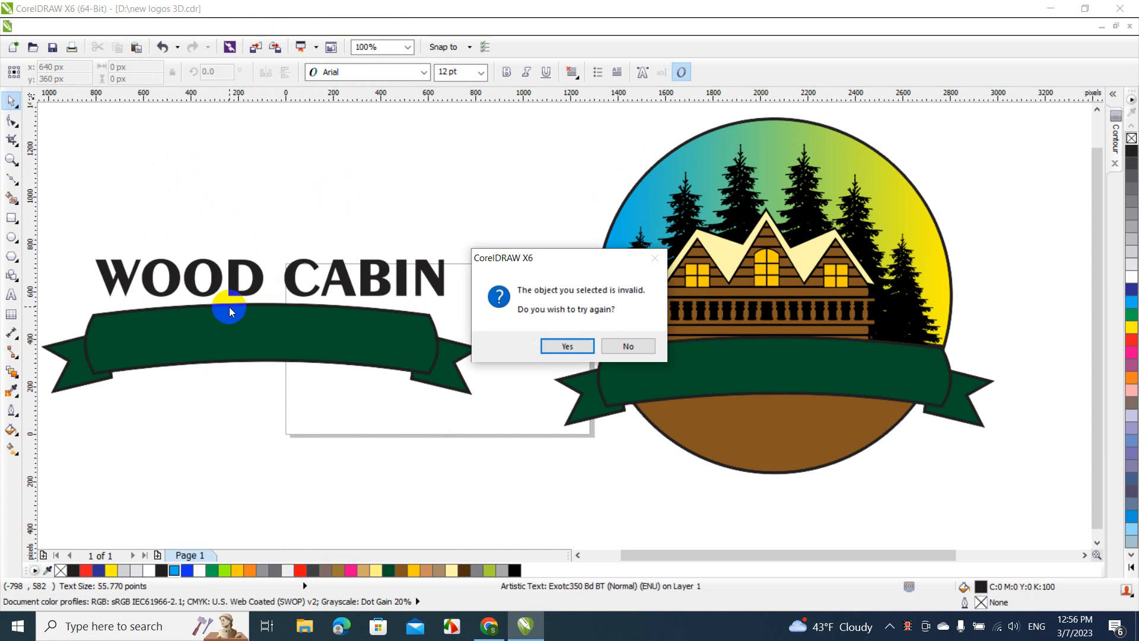
{"action": "left_click", "coordinate": [618, 345]}
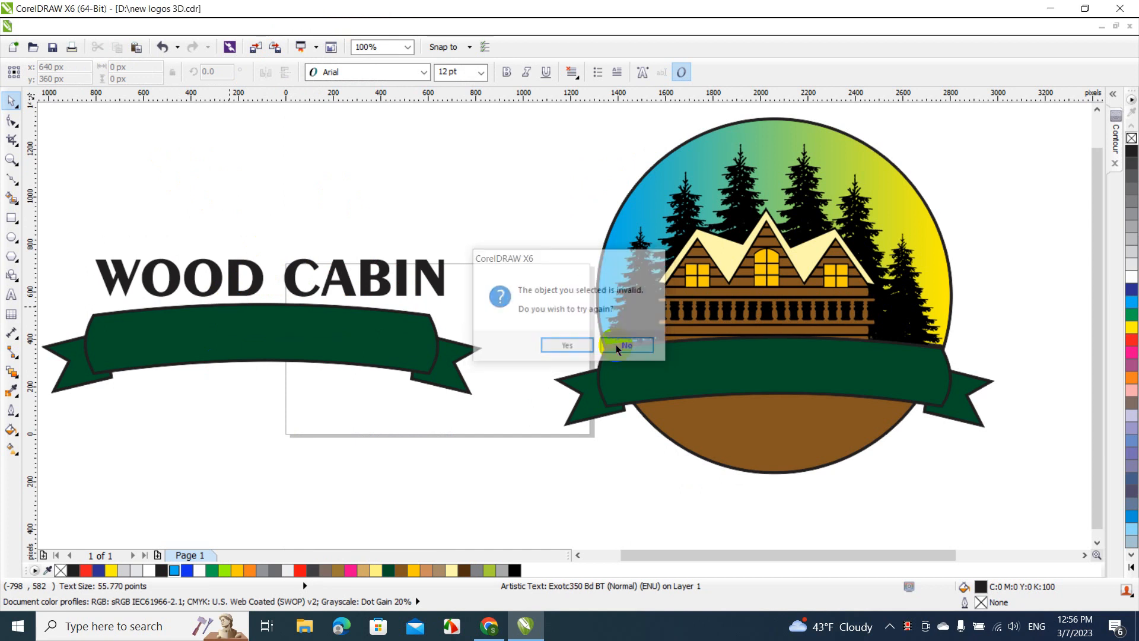
{"action": "left_click", "coordinate": [434, 287]}
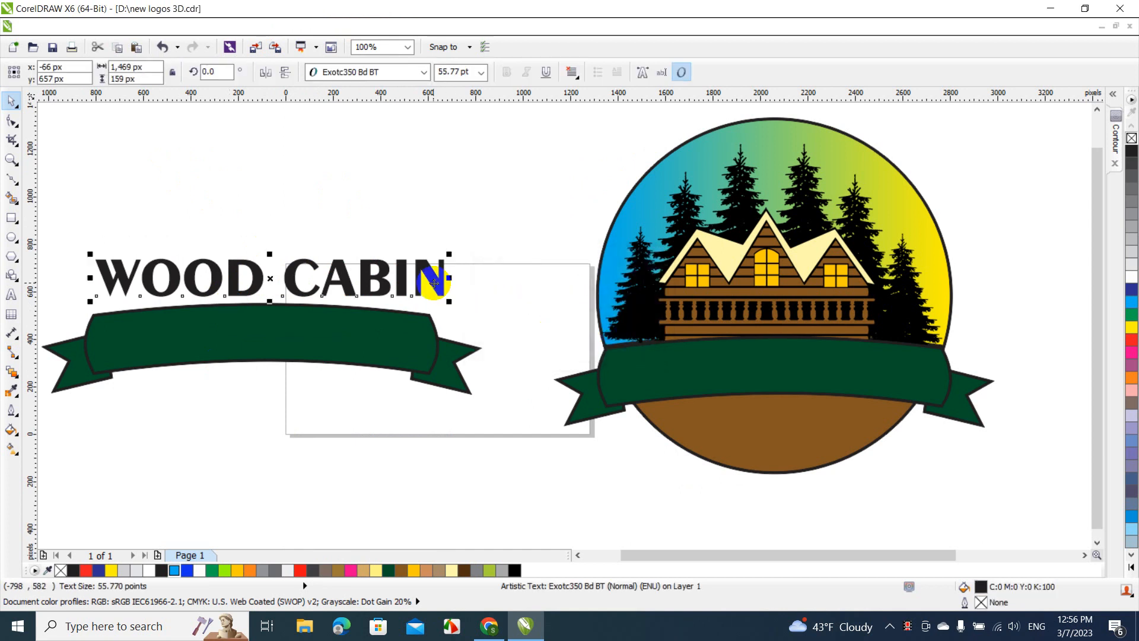
Draw an unfilled ellipse about 1,766 px wide and 446 px high over and below the copied banner
{"action": "left_click", "coordinate": [10, 237]}
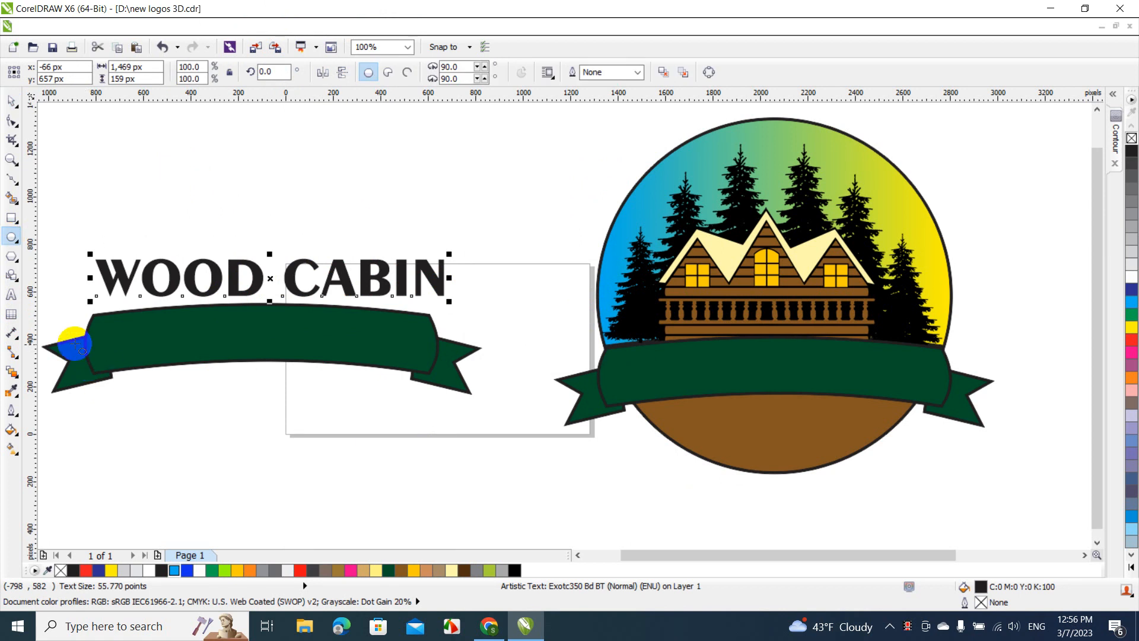
{"action": "mouse_move", "coordinate": [84, 343]}
{"action": "left_mouse_down"}
{"action": "mouse_move", "coordinate": [419, 488]}
{"action": "mouse_move", "coordinate": [493, 409]}
{"action": "mouse_move", "coordinate": [466, 412]}
{"action": "mouse_move", "coordinate": [465, 389]}
{"action": "mouse_move", "coordinate": [473, 407]}
{"action": "left_mouse_up"}
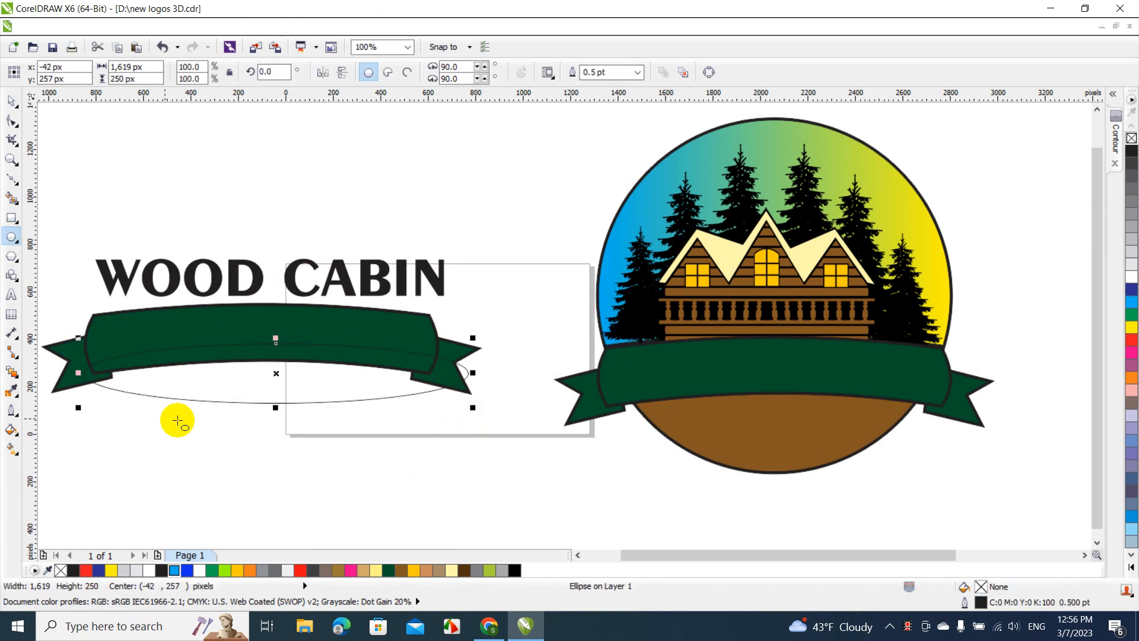
{"action": "left_click_drag", "start_coordinate": [80, 372], "coordinate": [43, 373]}
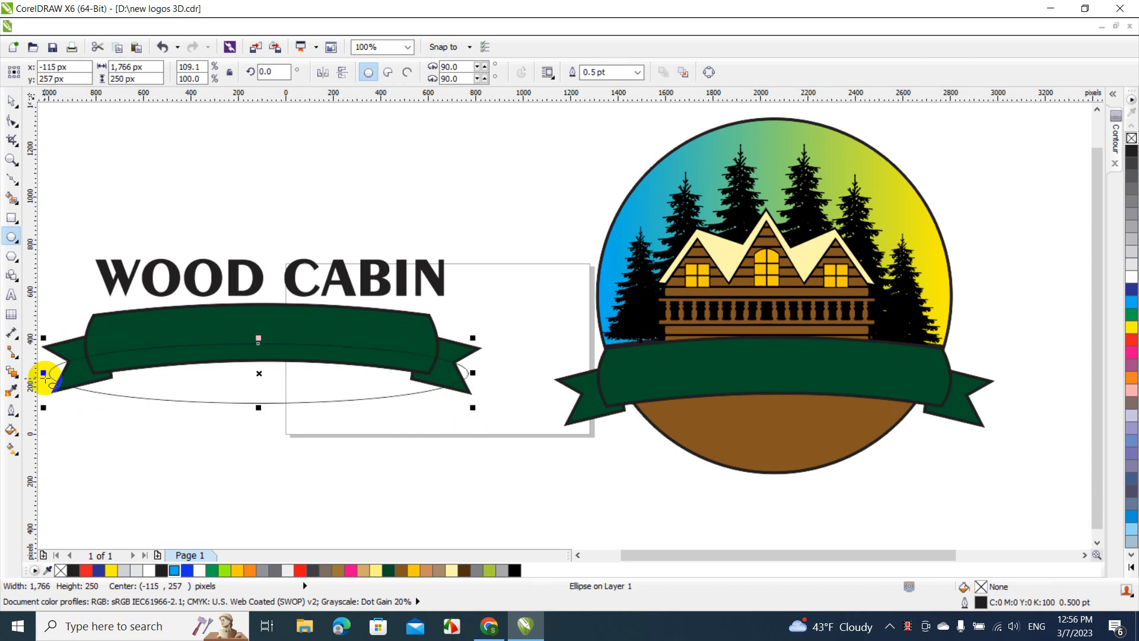
{"action": "left_click_drag", "start_coordinate": [256, 340], "coordinate": [258, 334]}
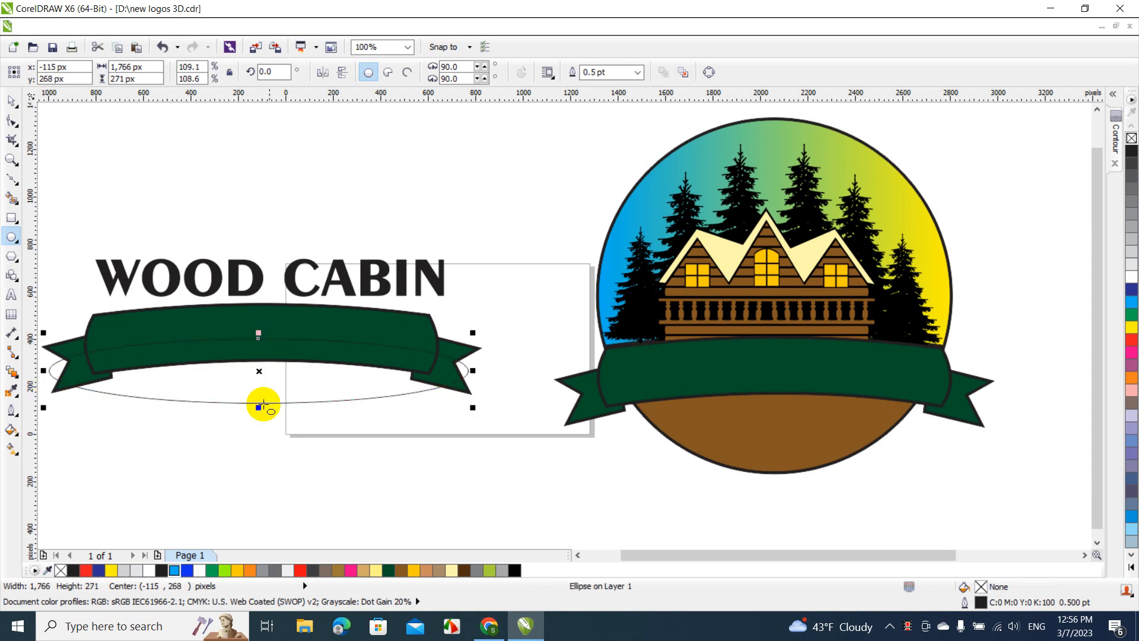
{"action": "left_click_drag", "start_coordinate": [258, 408], "coordinate": [265, 451]}
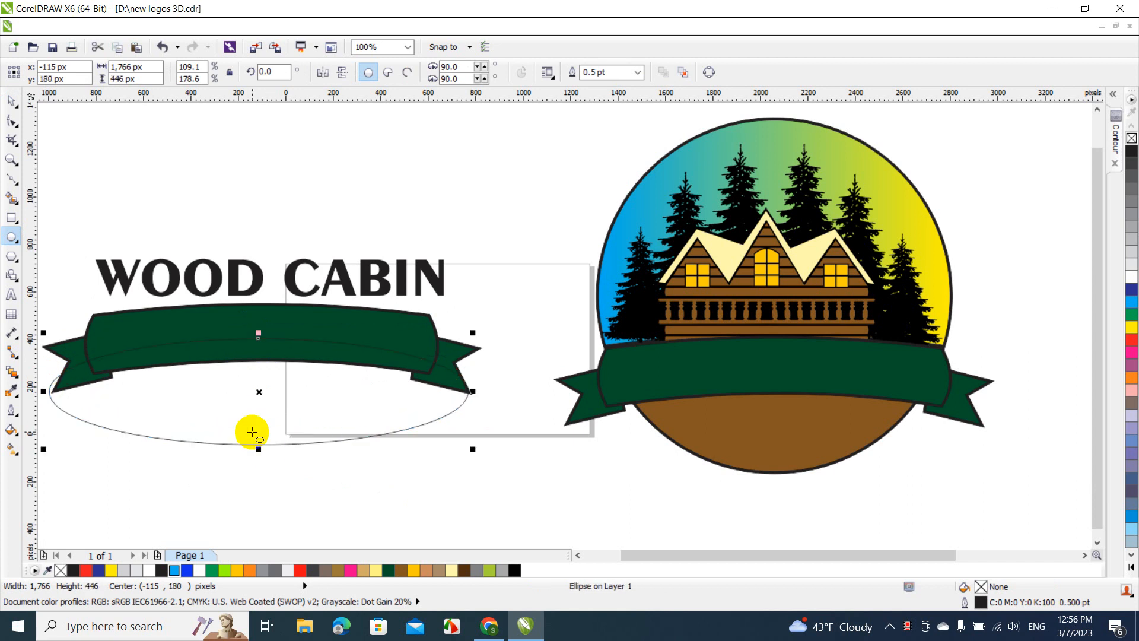
Delete the copied green banner, leaving the ellipse and the WOOD CABIN text
{"action": "left_click", "coordinate": [16, 107]}
{"action": "left_click", "coordinate": [109, 315]}
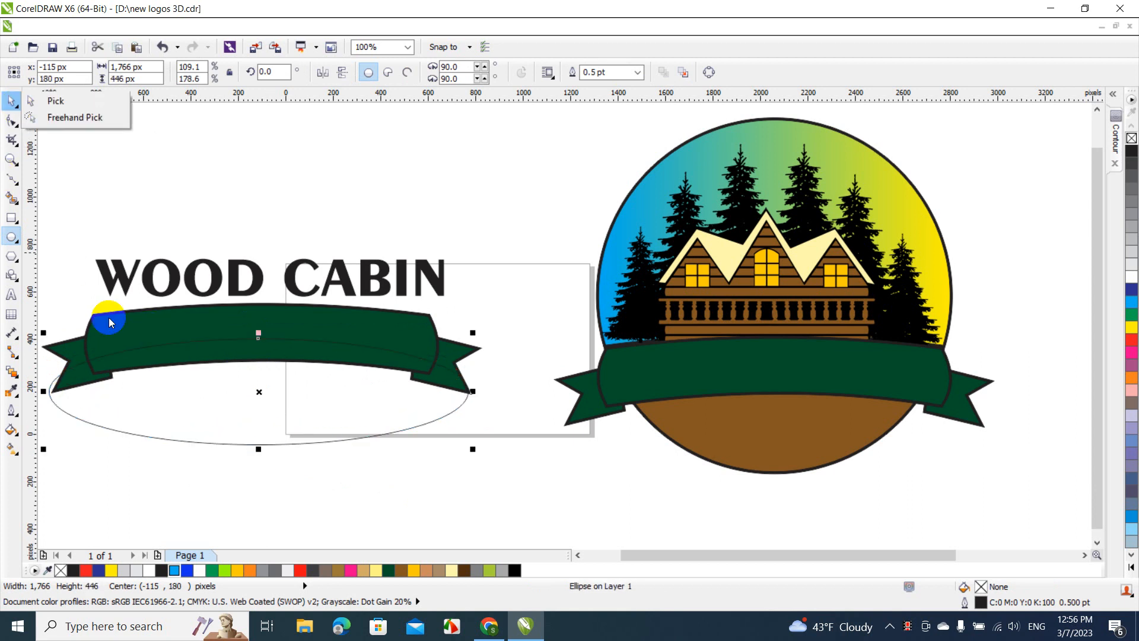
{"action": "left_click", "coordinate": [11, 101]}
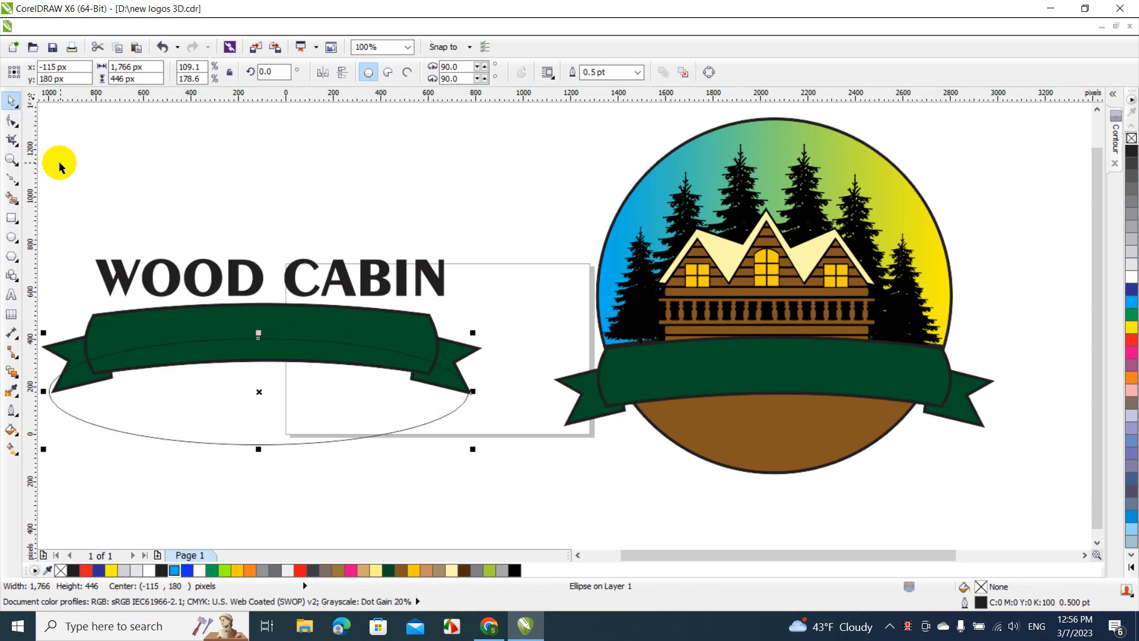
{"action": "left_click", "coordinate": [98, 315]}
{"action": "key", "text": "Delete"}
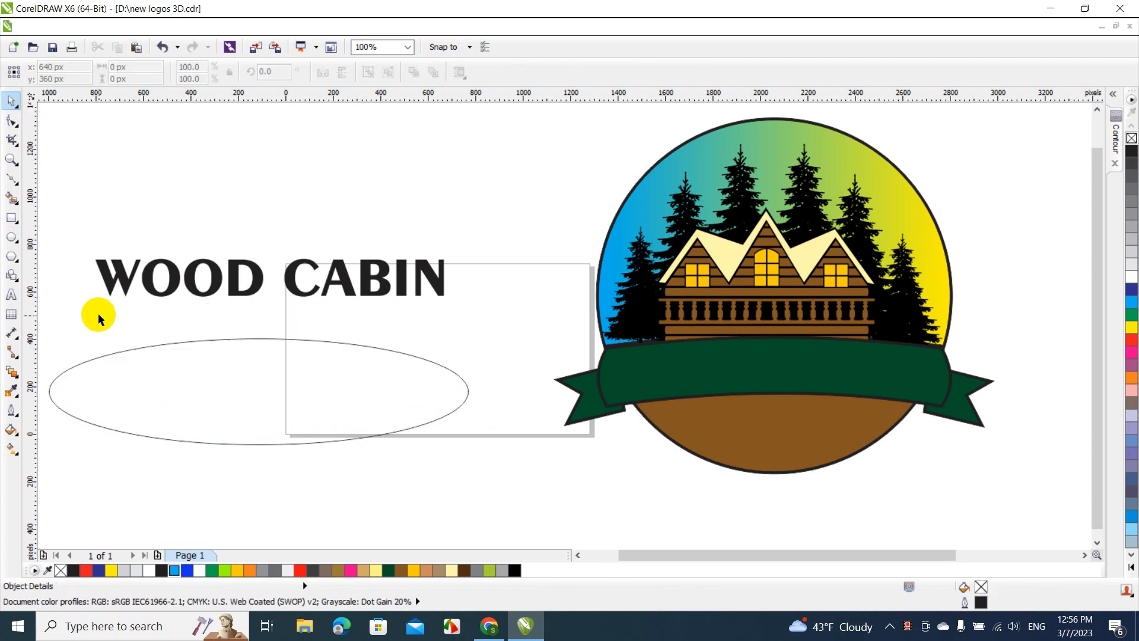
Align the ellipse's horizontal center with the WOOD CABIN text above it, and select only the text
{"action": "left_click", "coordinate": [173, 364]}
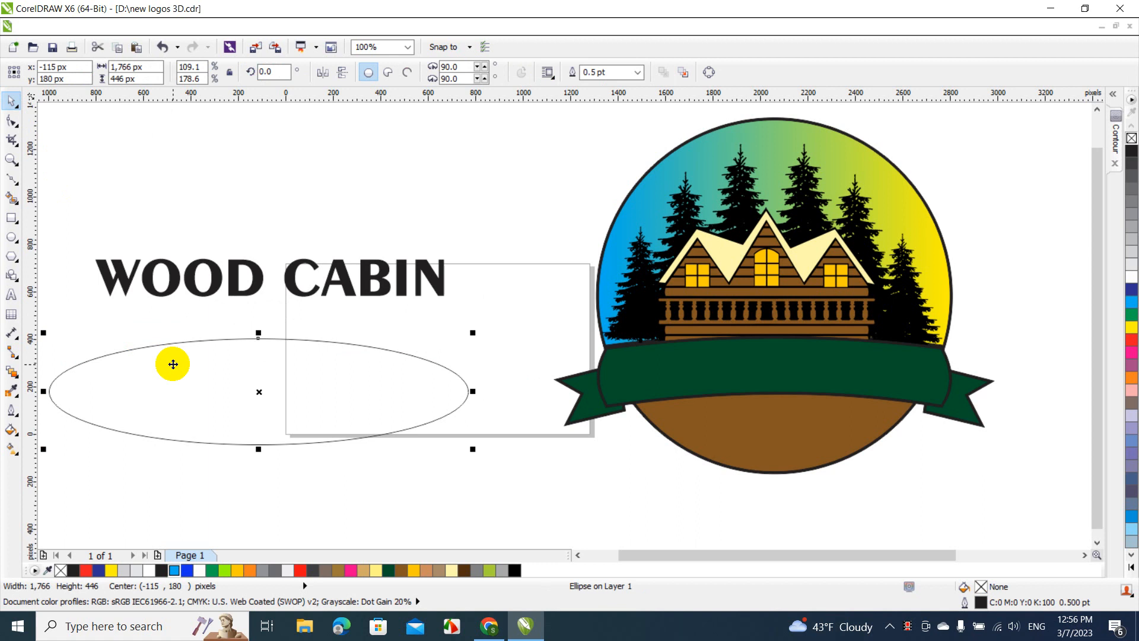
{"action": "left_click", "coordinate": [189, 289], "text": "shift"}
{"action": "key", "text": "c"}
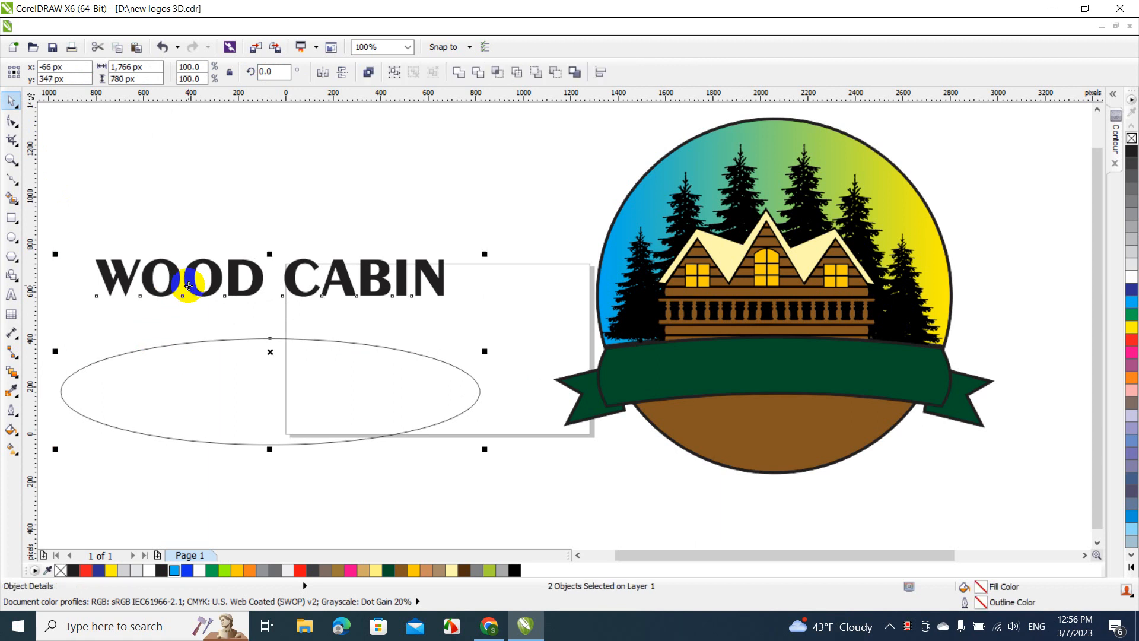
{"action": "left_click", "coordinate": [224, 321]}
{"action": "left_click", "coordinate": [230, 282]}
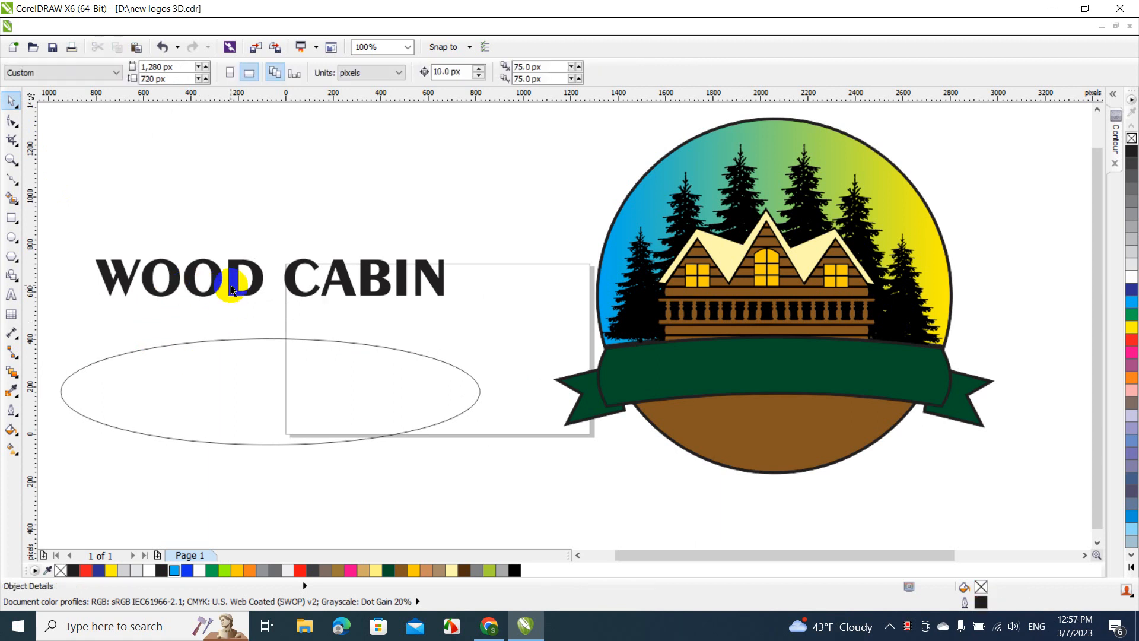
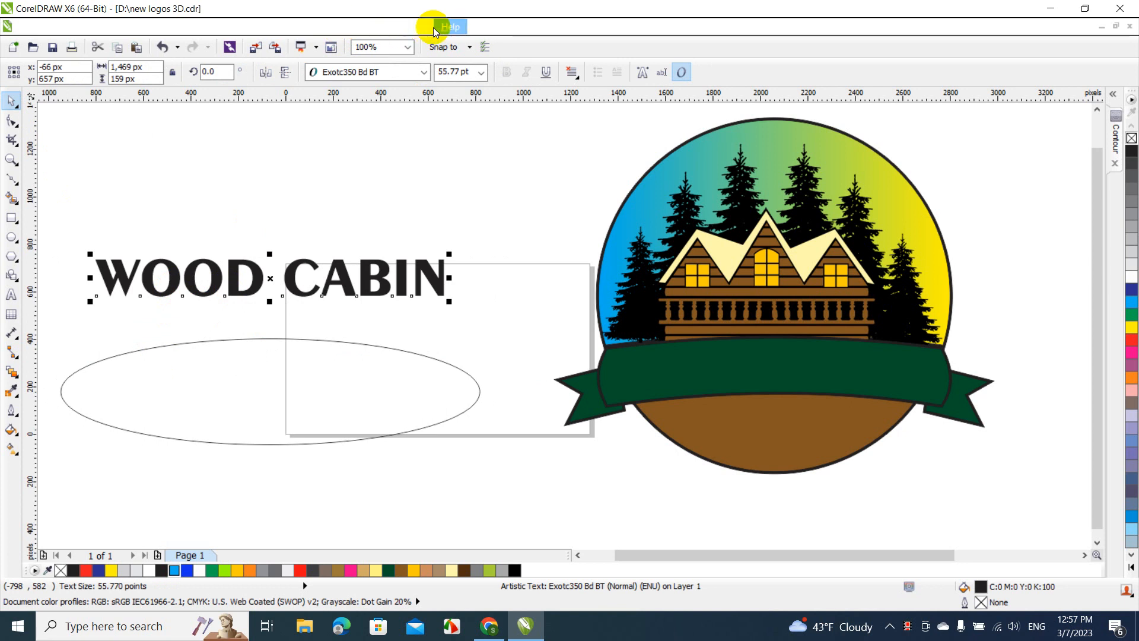
Fit the WOOD CABIN text to the ellipse's upper edge as a path
{"action": "left_click", "coordinate": [298, 27]}
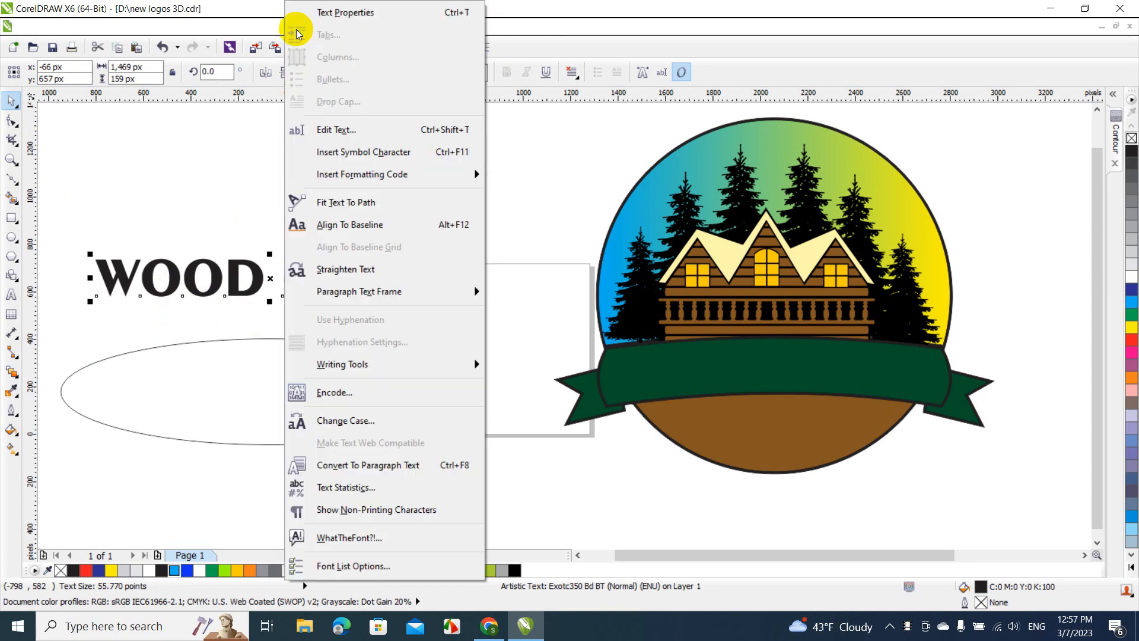
{"action": "left_click", "coordinate": [338, 203]}
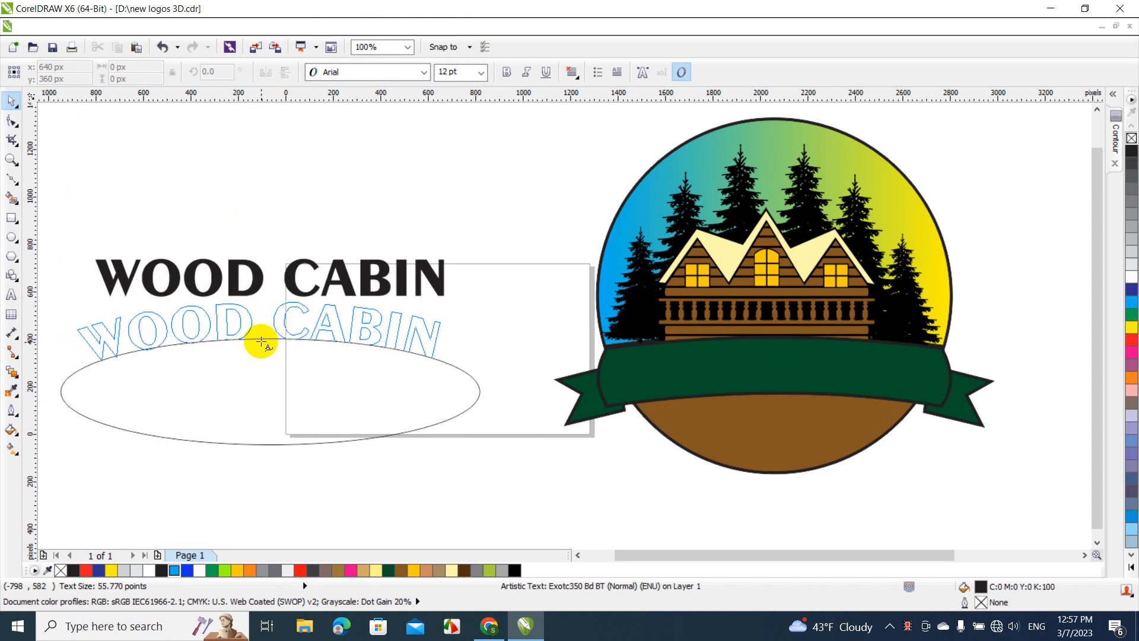
{"action": "left_click", "coordinate": [261, 341]}
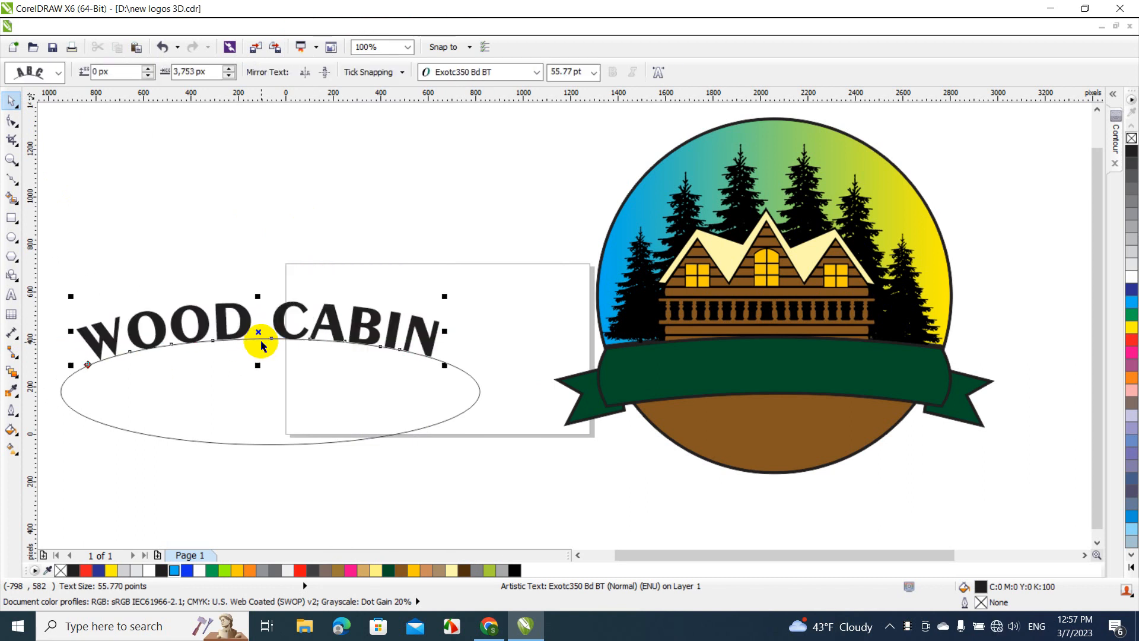
Break the curved WOOD CABIN text apart from its ellipse path and delete the ellipse
{"action": "left_click", "coordinate": [255, 382]}
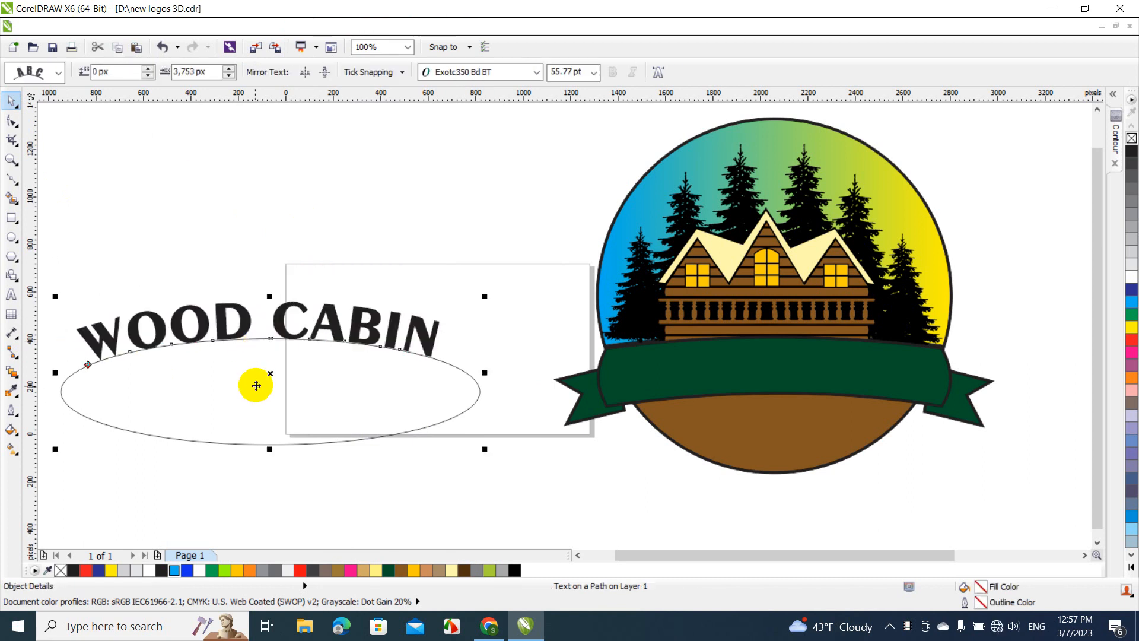
{"action": "left_click", "coordinate": [173, 27]}
{"action": "left_click", "coordinate": [228, 248]}
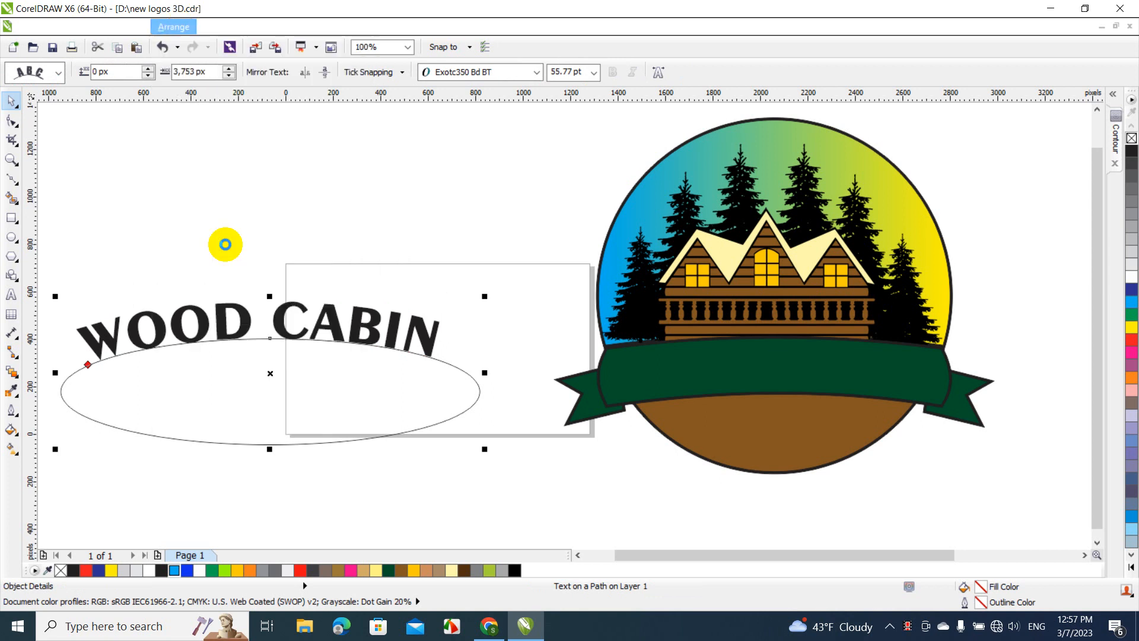
{"action": "left_click", "coordinate": [272, 389]}
{"action": "left_click", "coordinate": [302, 450]}
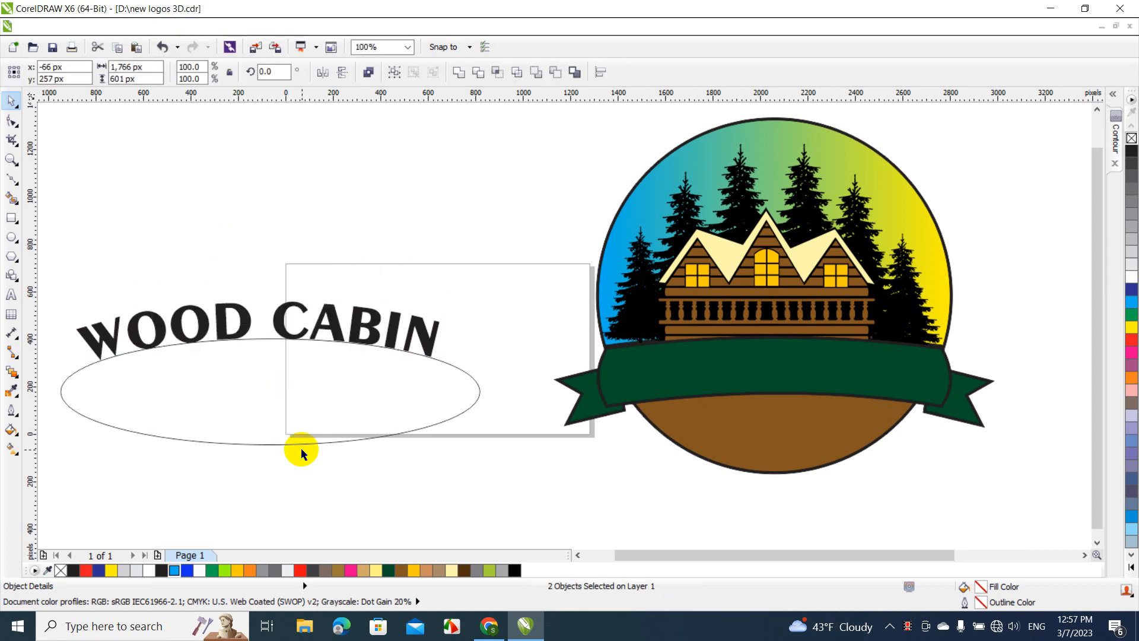
{"action": "left_click", "coordinate": [300, 416]}
{"action": "key", "text": "Delete"}
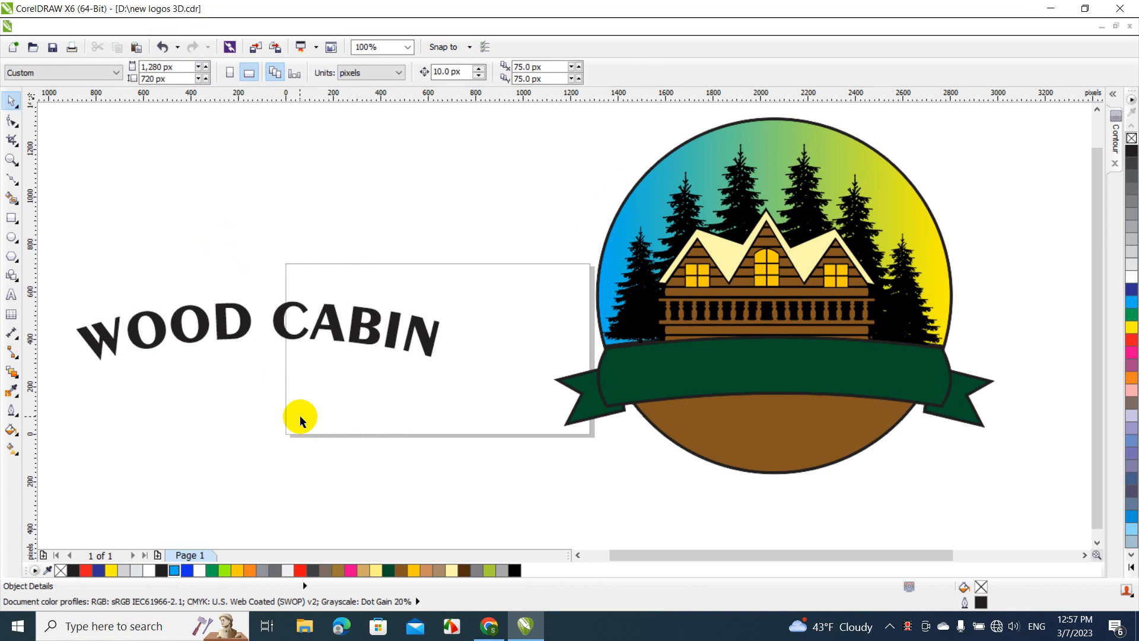
Fill the curved WOOD CABIN text with Light Yellow and move it onto the logo's green banner
{"action": "left_click", "coordinate": [297, 336]}
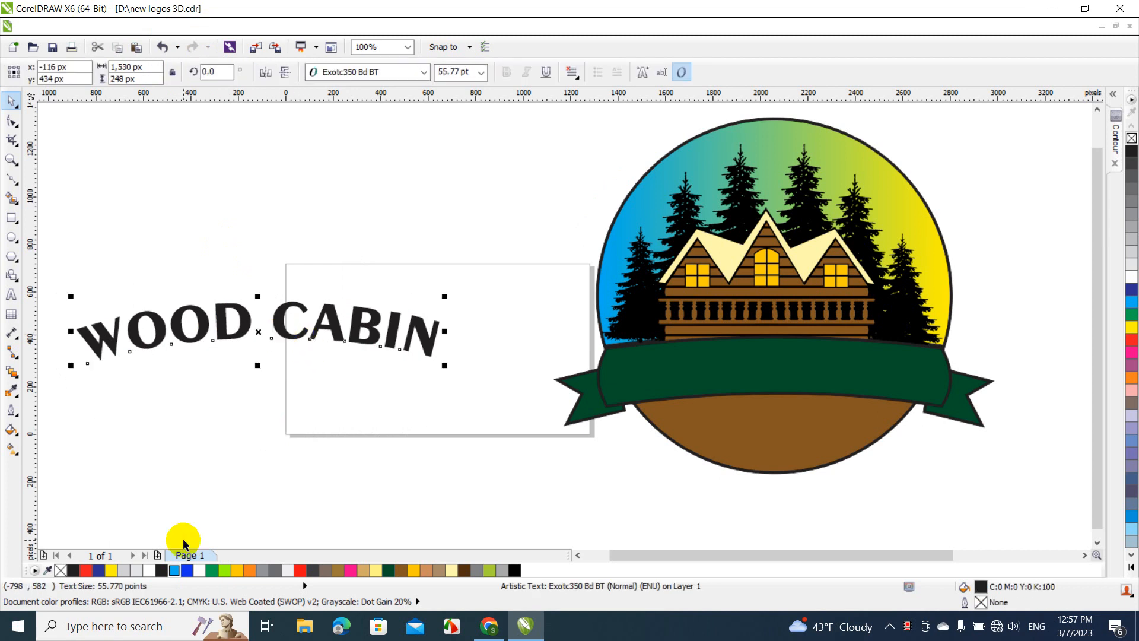
{"action": "left_click", "coordinate": [378, 568]}
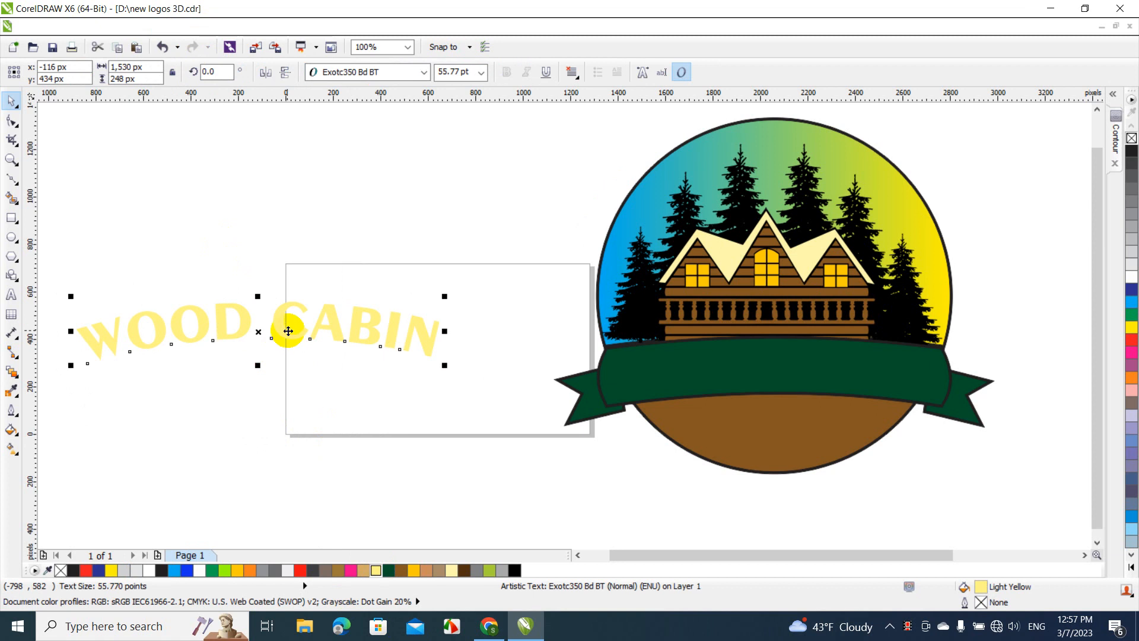
{"action": "left_click_drag", "start_coordinate": [288, 331], "coordinate": [818, 358]}
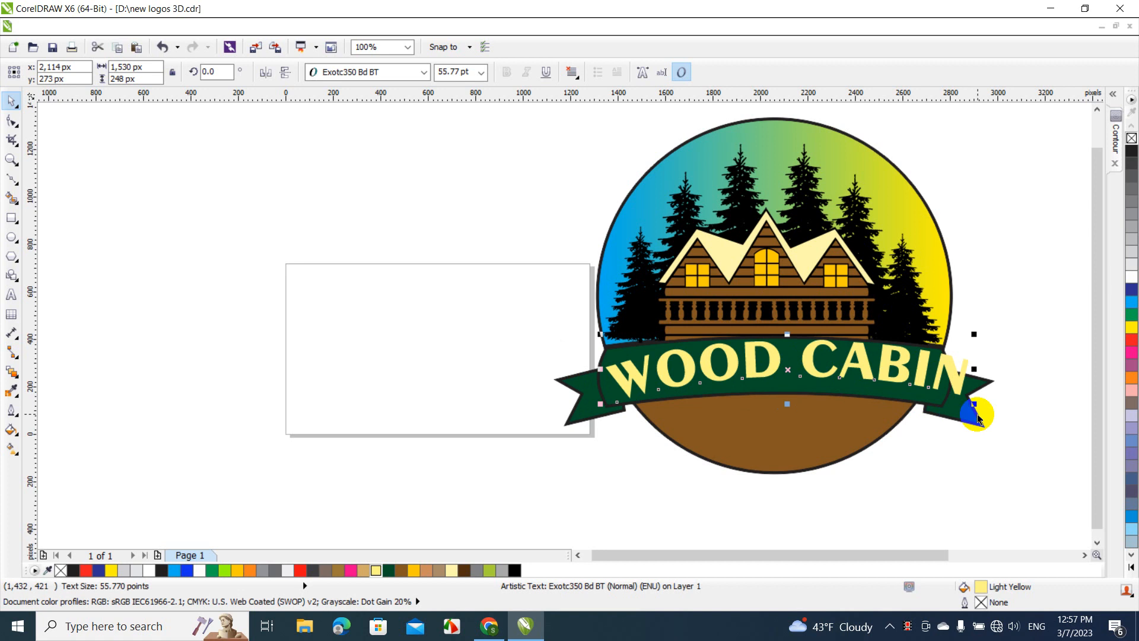
Resize and reposition the WOOD CABIN text across the green banner, to about 1,446 px wide and 221 px high
{"action": "left_click_drag", "start_coordinate": [977, 412], "coordinate": [945, 408]}
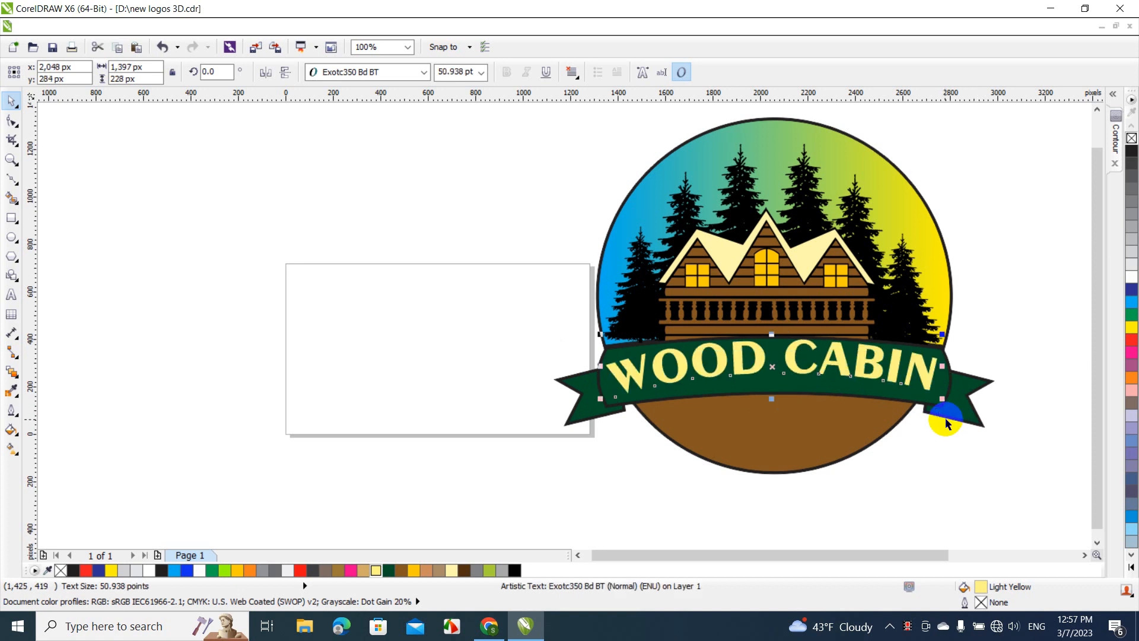
{"action": "left_click_drag", "start_coordinate": [836, 356], "coordinate": [836, 360]}
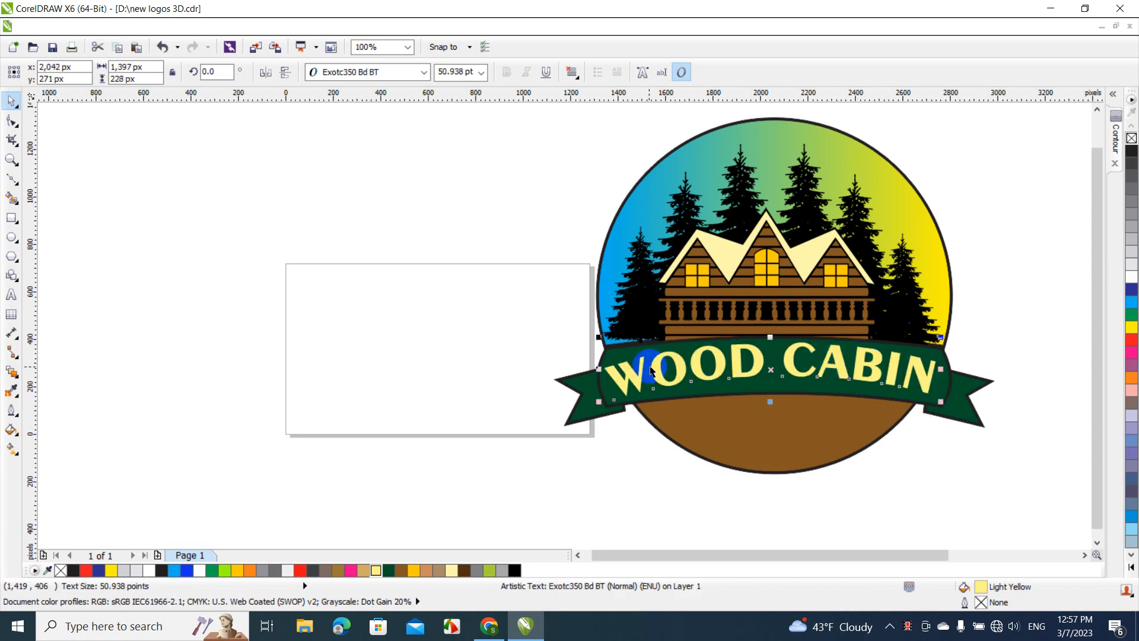
{"action": "left_click_drag", "start_coordinate": [599, 337], "coordinate": [610, 338]}
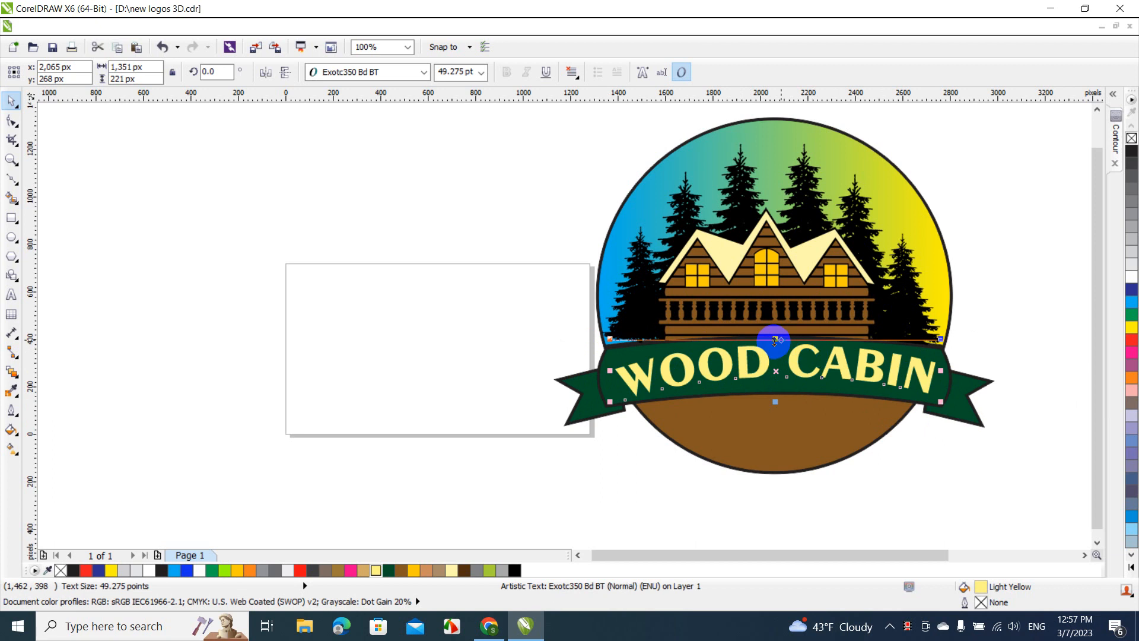
{"action": "left_click_drag", "start_coordinate": [611, 373], "coordinate": [603, 373]}
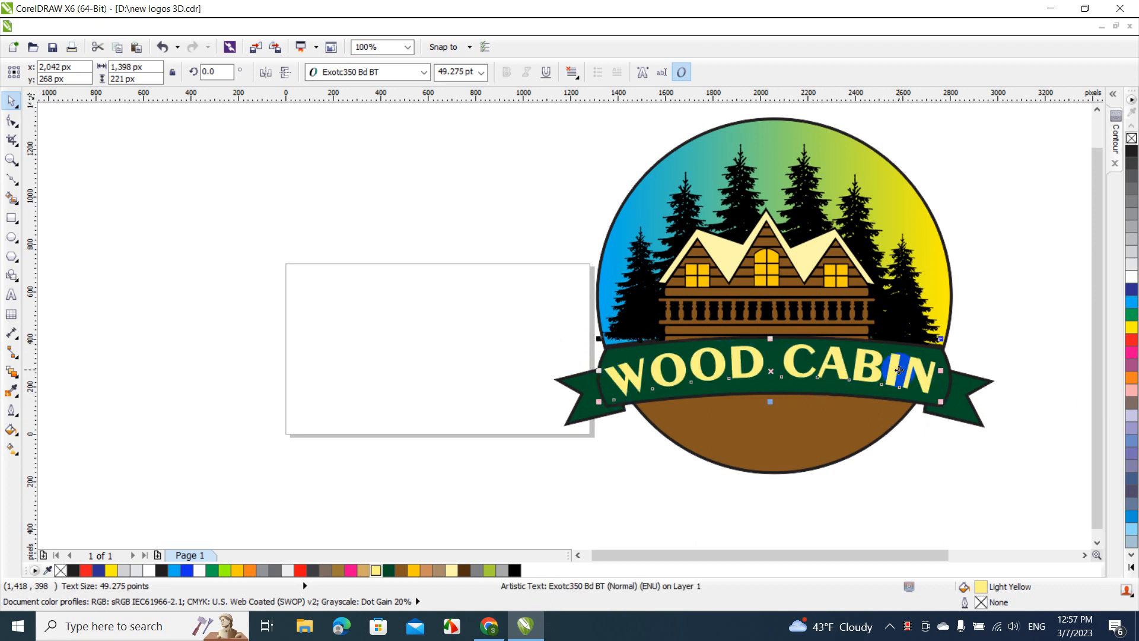
{"action": "left_click_drag", "start_coordinate": [941, 370], "coordinate": [948, 370]}
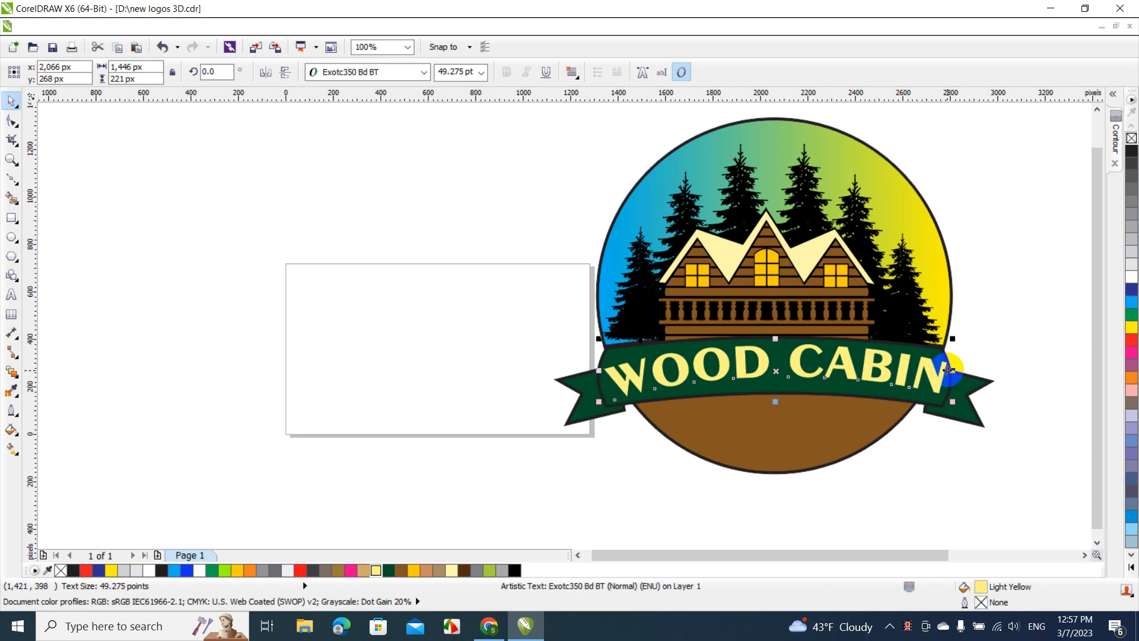
{"action": "left_click_drag", "start_coordinate": [775, 338], "coordinate": [777, 339]}
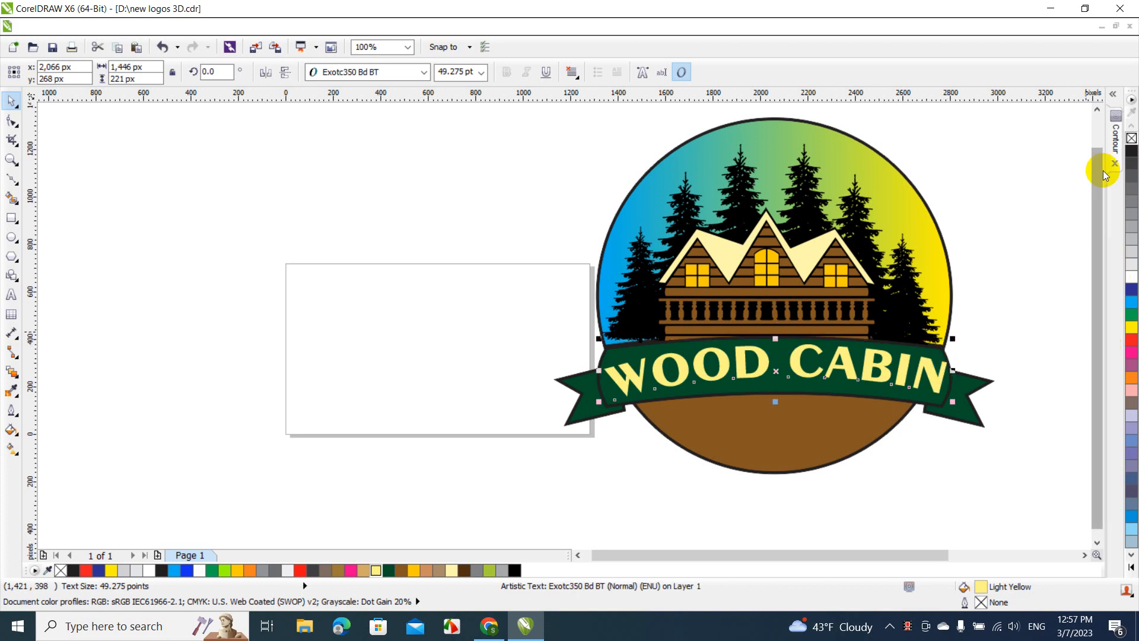
Add a one-step 10 px black outside contour to the WOOD CABIN text and resize it to about 1,432 px wide and 217 px high
{"action": "left_click", "coordinate": [1114, 141]}
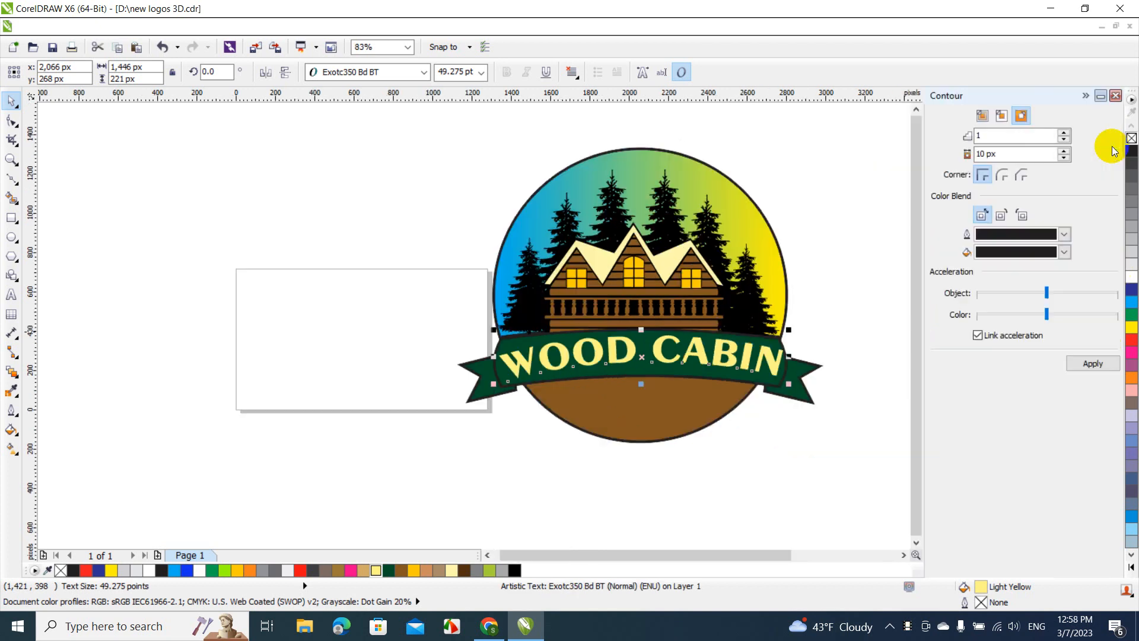
{"action": "left_click", "coordinate": [1087, 364]}
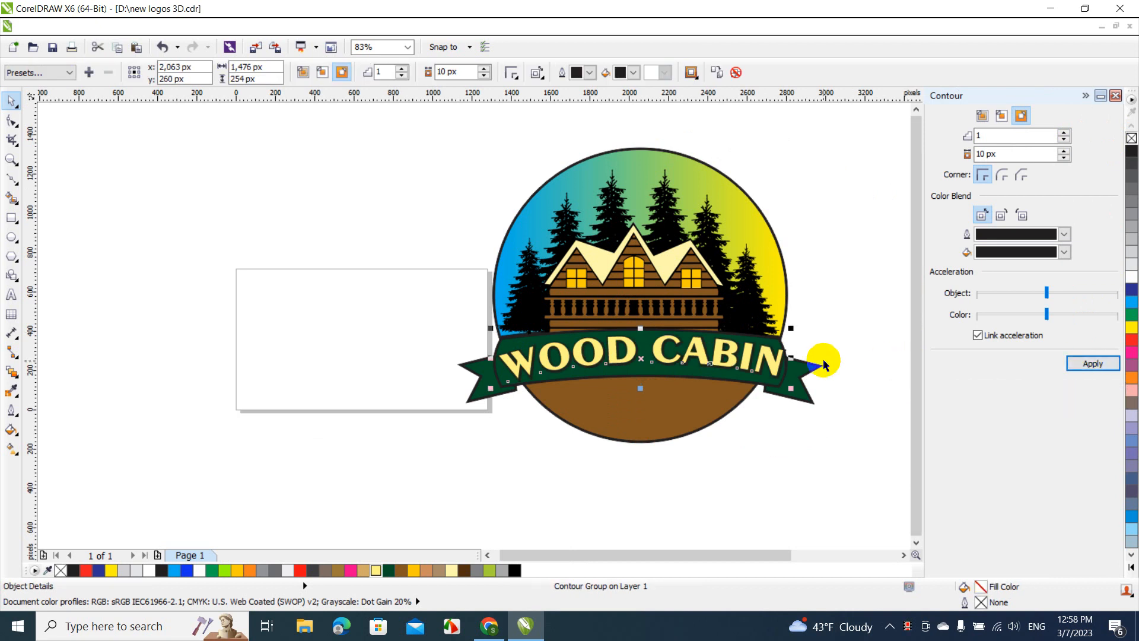
{"action": "left_click_drag", "start_coordinate": [790, 358], "coordinate": [782, 363]}
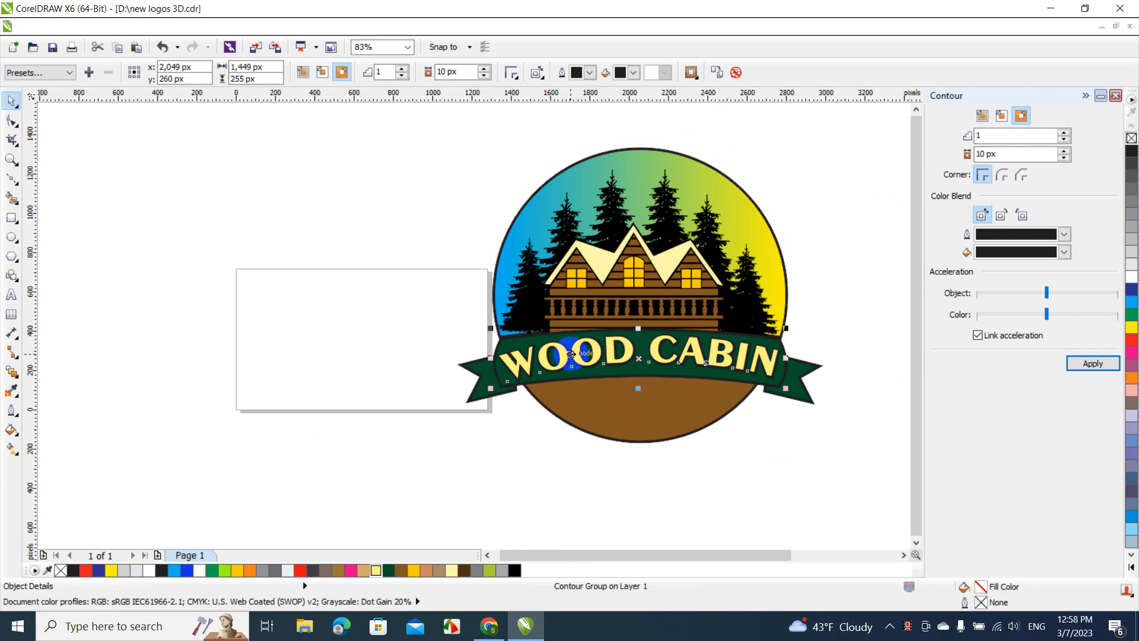
{"action": "left_click_drag", "start_coordinate": [490, 357], "coordinate": [494, 358]}
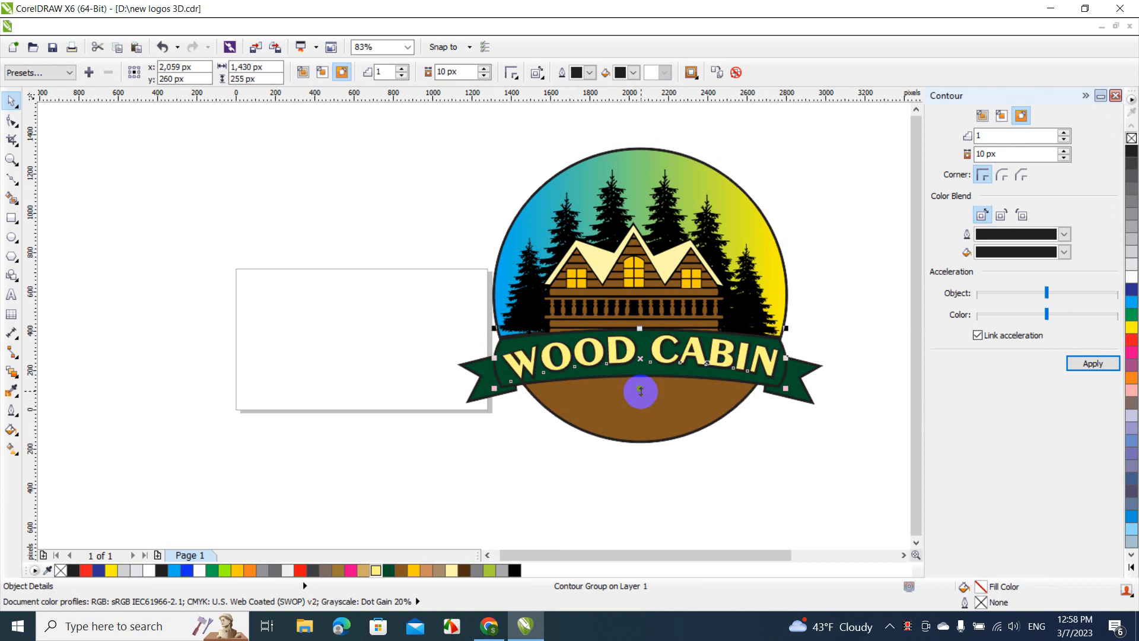
{"action": "left_click_drag", "start_coordinate": [640, 390], "coordinate": [642, 382]}
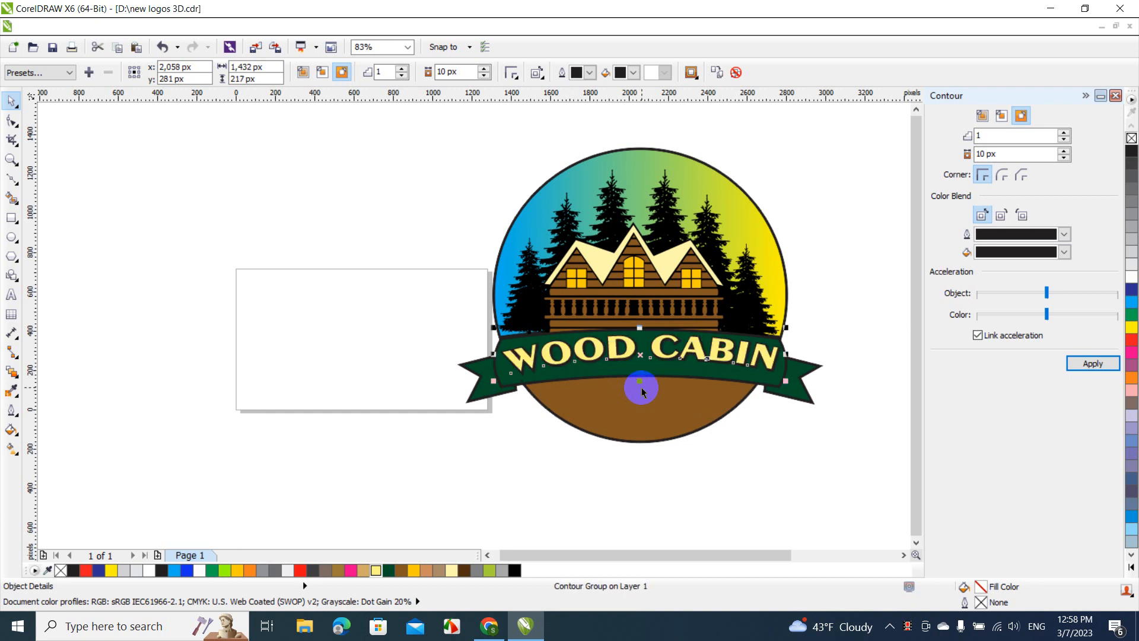
{"action": "left_click", "coordinate": [801, 367]}
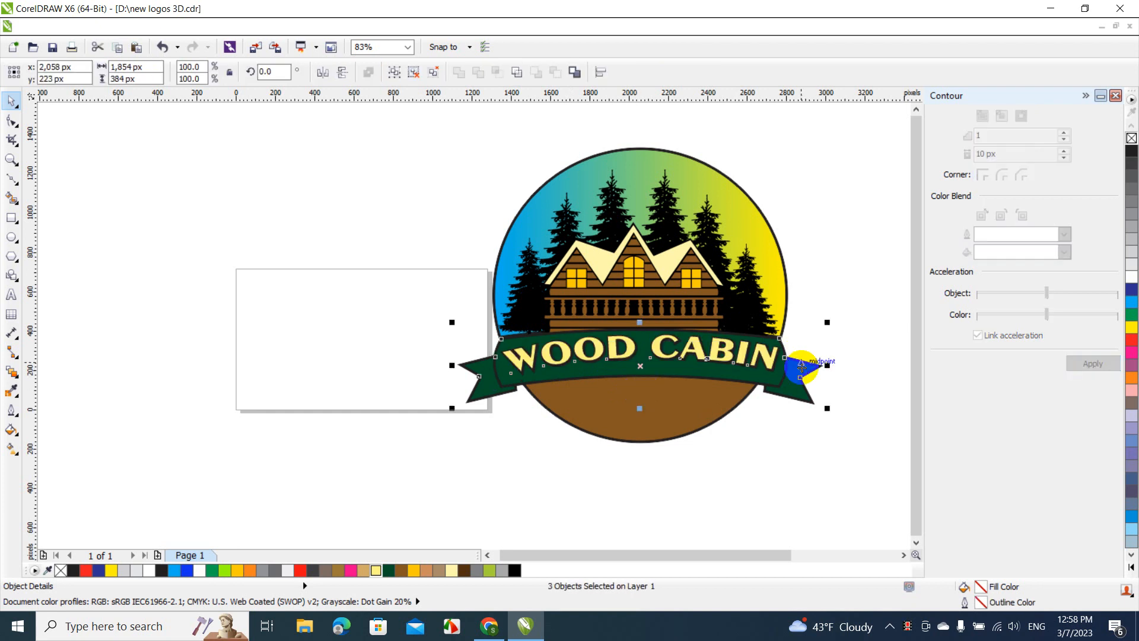
{"action": "left_click", "coordinate": [810, 283]}
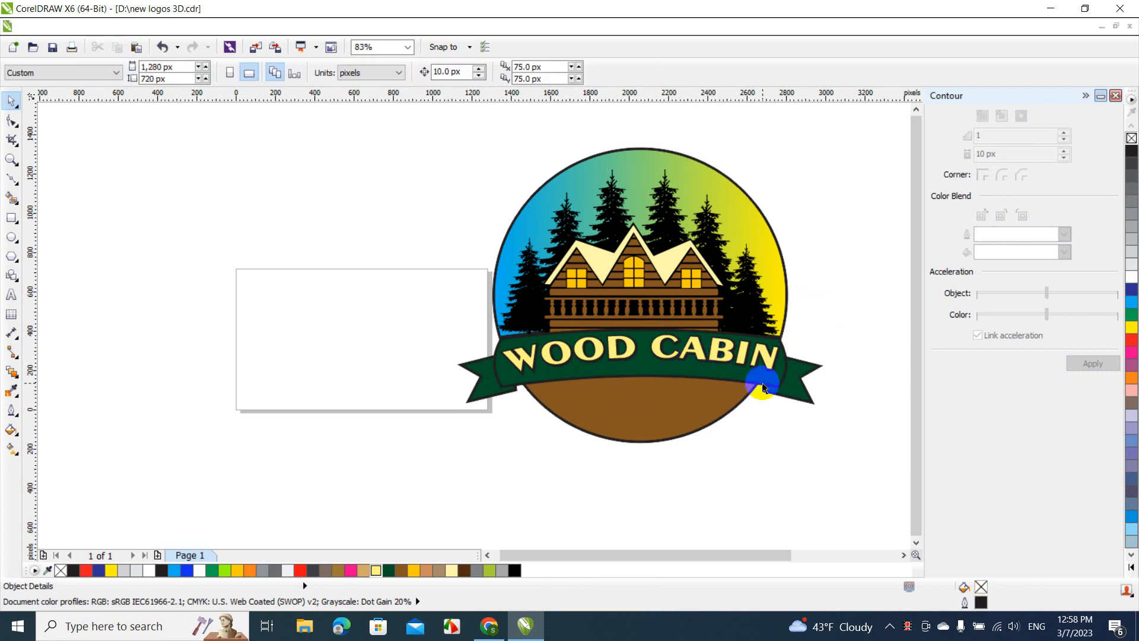
{"action": "left_click", "coordinate": [1085, 98]}
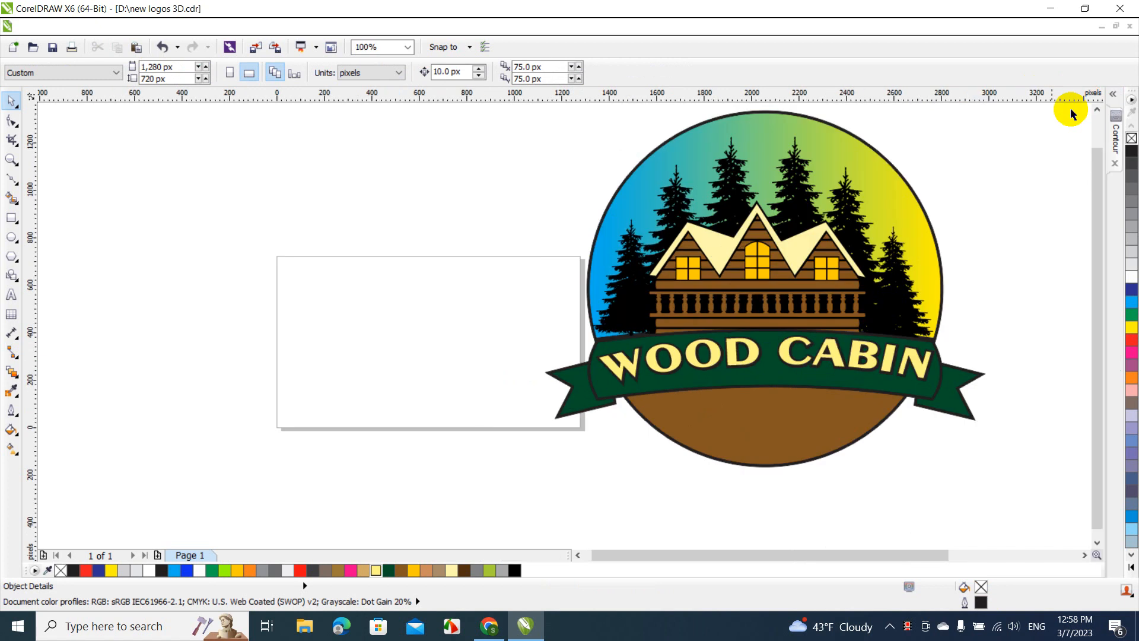
Stretch the contoured WOOD CABIN text downward to a height of about 206 px
{"action": "left_click", "coordinate": [765, 374]}
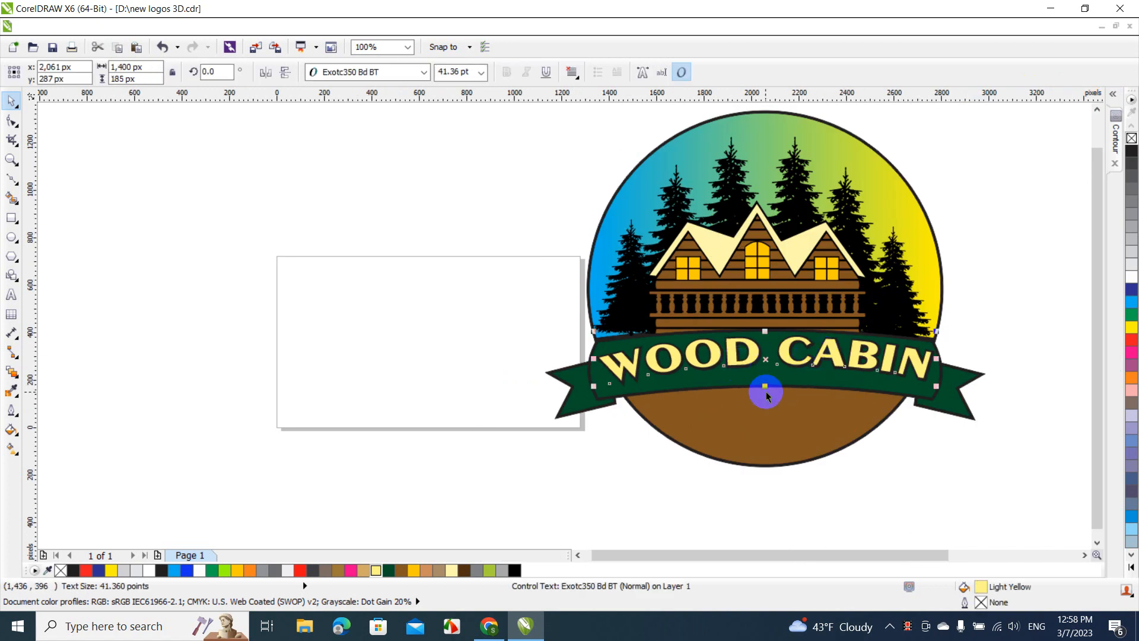
{"action": "left_click_drag", "start_coordinate": [765, 387], "coordinate": [765, 393]}
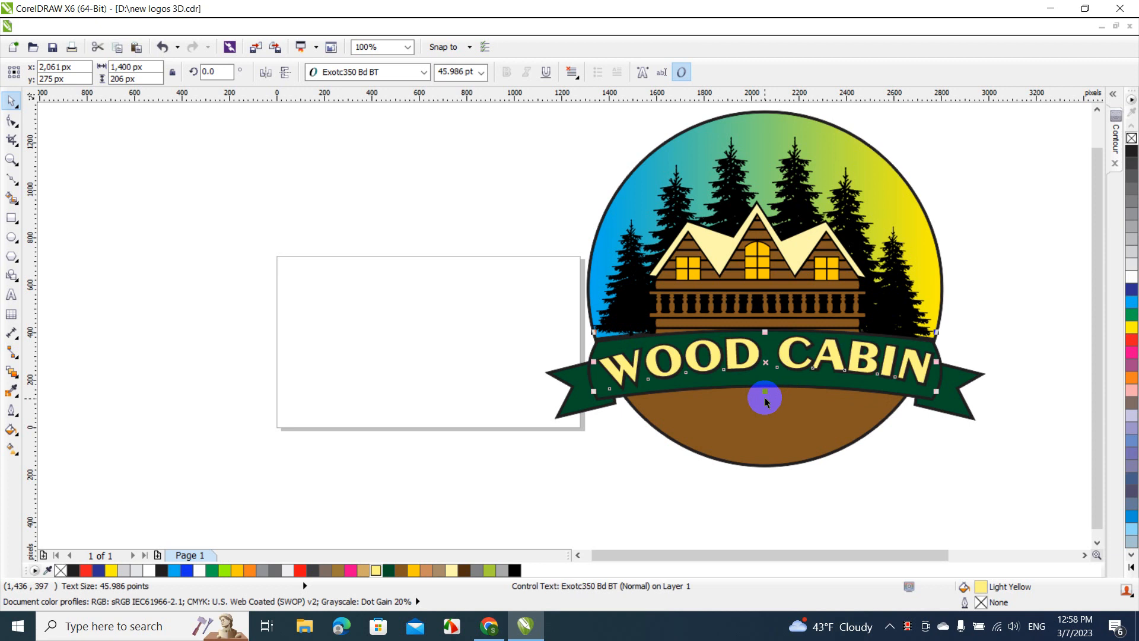
{"action": "left_click", "coordinate": [964, 250]}
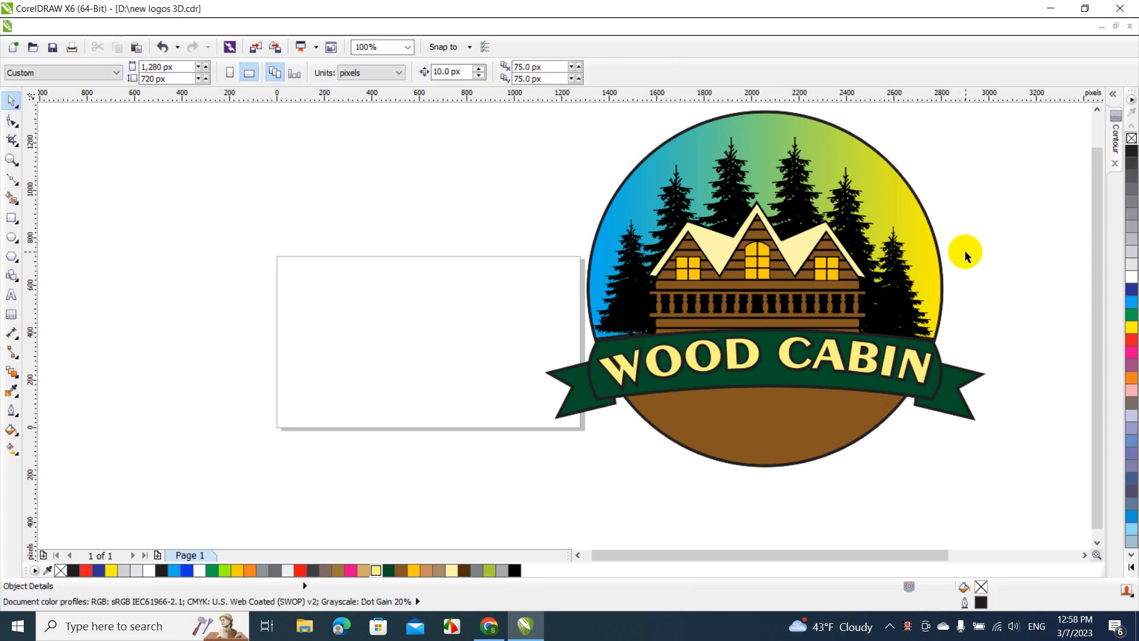
Rotate the WOOD CABIN text slightly clockwise to about 358.6 degrees so it follows the banner, and deselect it
{"action": "left_click", "coordinate": [890, 369]}
{"action": "left_click", "coordinate": [886, 365]}
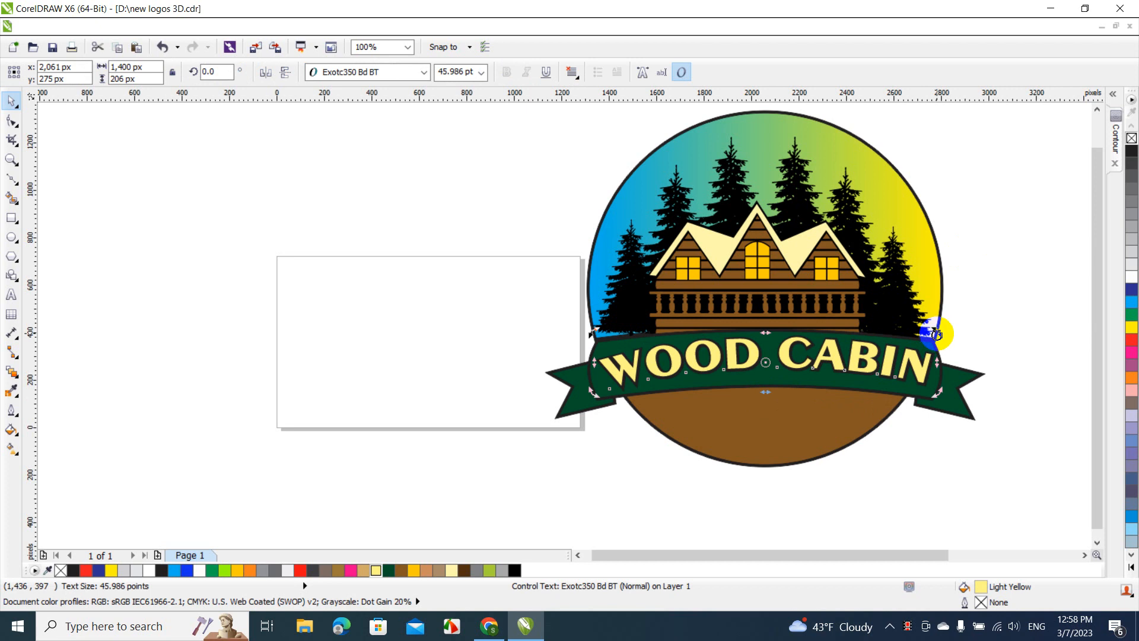
{"action": "left_click_drag", "start_coordinate": [936, 333], "coordinate": [940, 335]}
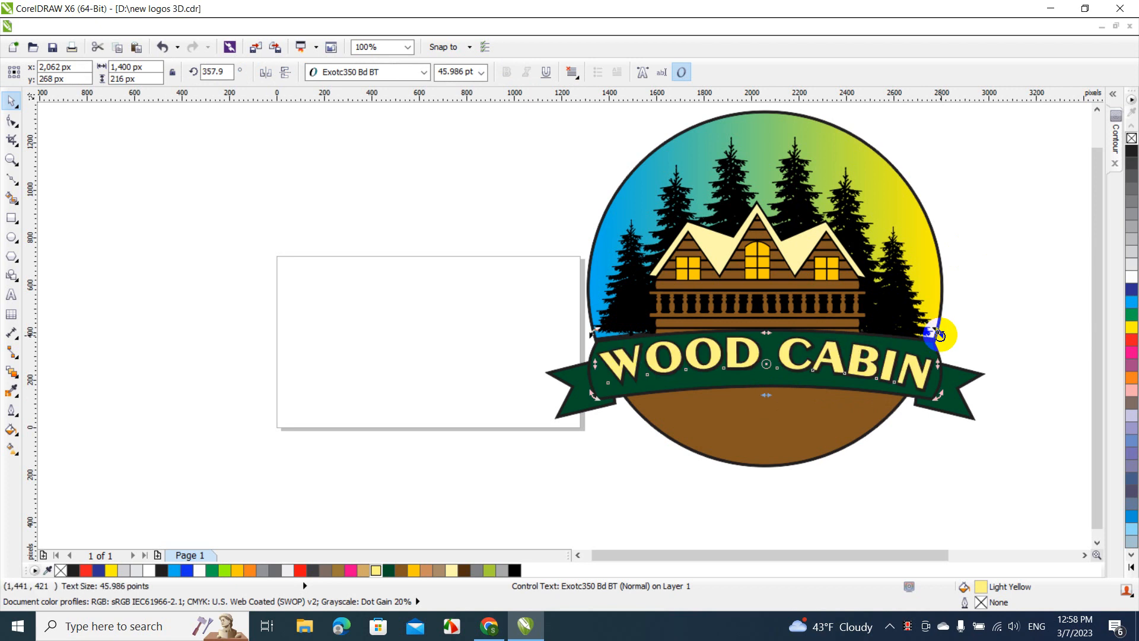
{"action": "left_click_drag", "start_coordinate": [940, 335], "coordinate": [940, 334]}
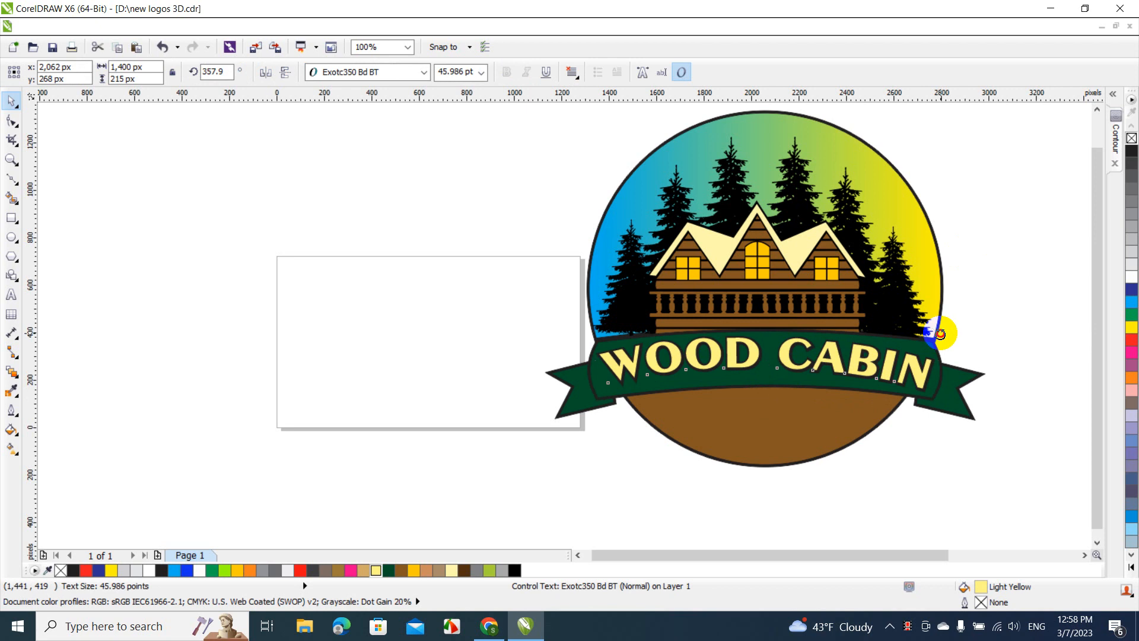
{"action": "left_click_drag", "start_coordinate": [940, 333], "coordinate": [939, 332]}
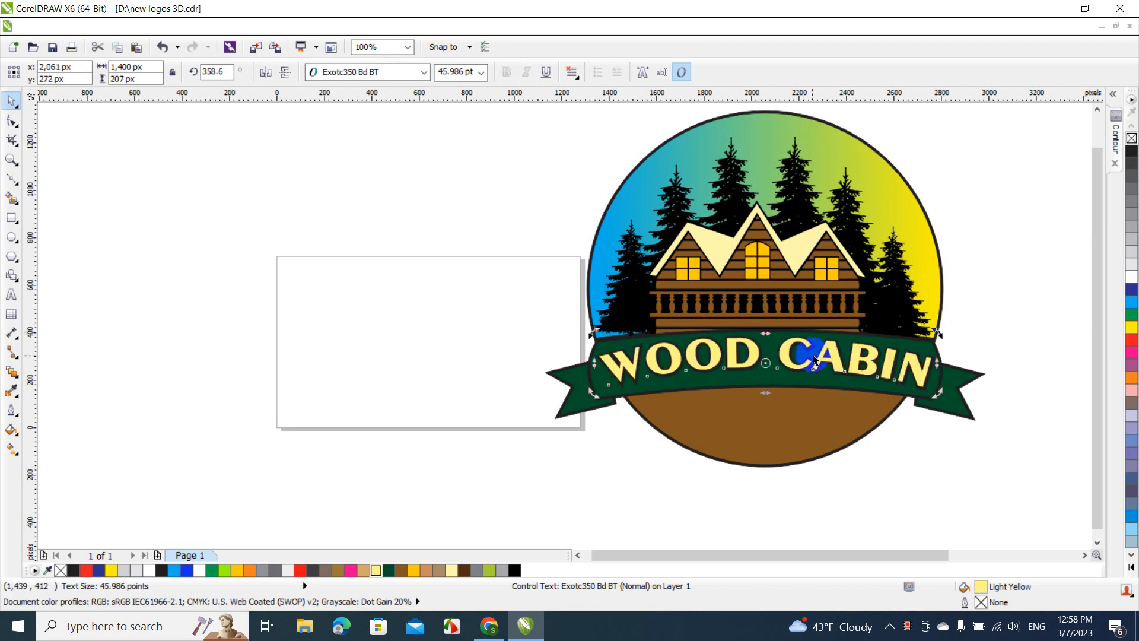
{"action": "left_click_drag", "start_coordinate": [589, 337], "coordinate": [590, 341]}
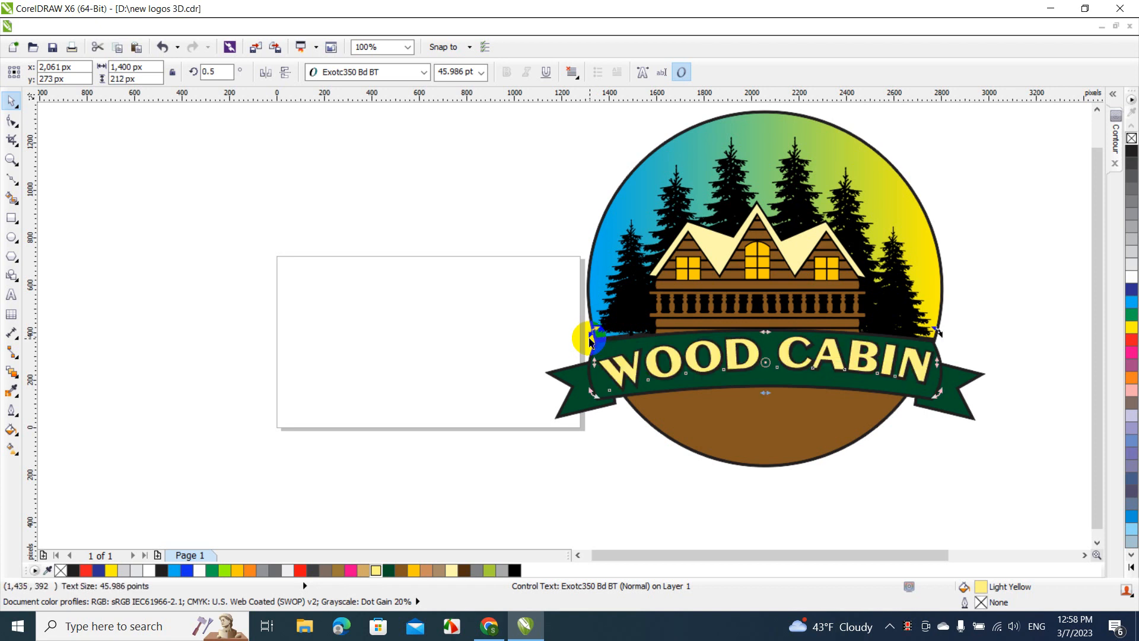
{"action": "left_click_drag", "start_coordinate": [590, 341], "coordinate": [589, 330]}
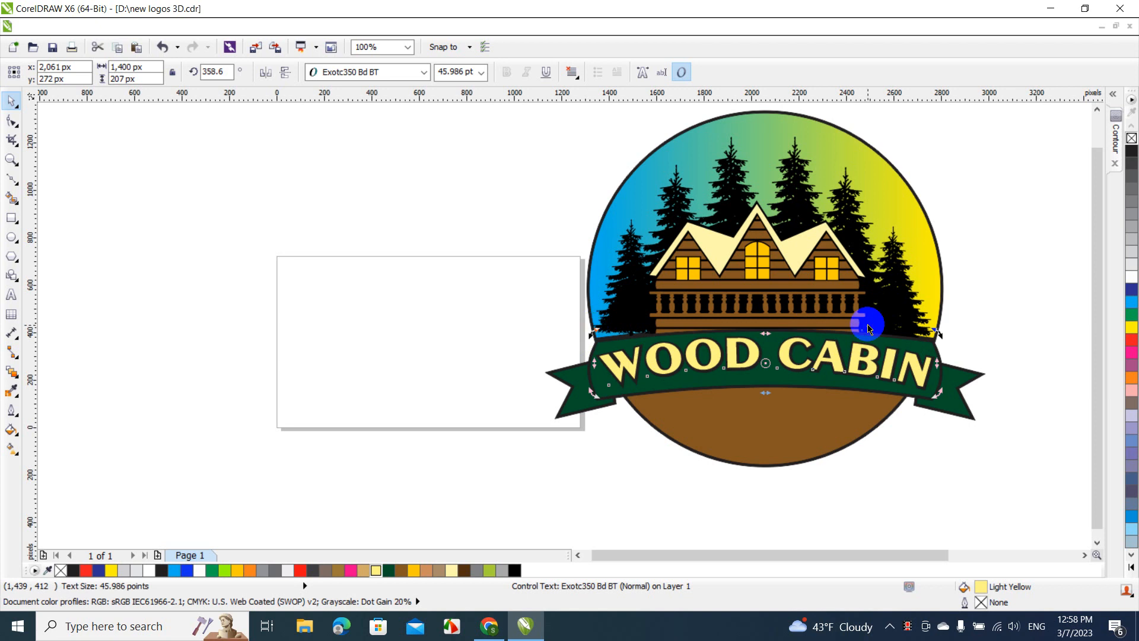
{"action": "left_click", "coordinate": [1010, 284]}
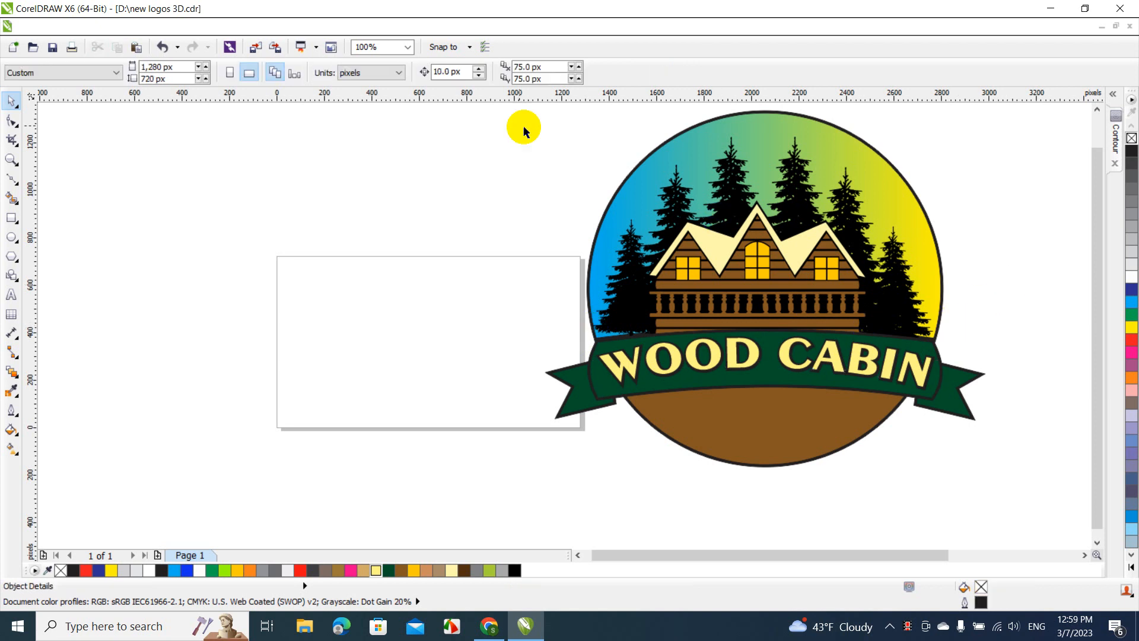
Break the contour group of the brown lower circle segment apart into separate objects and deselect them
{"action": "left_click", "coordinate": [407, 46]}
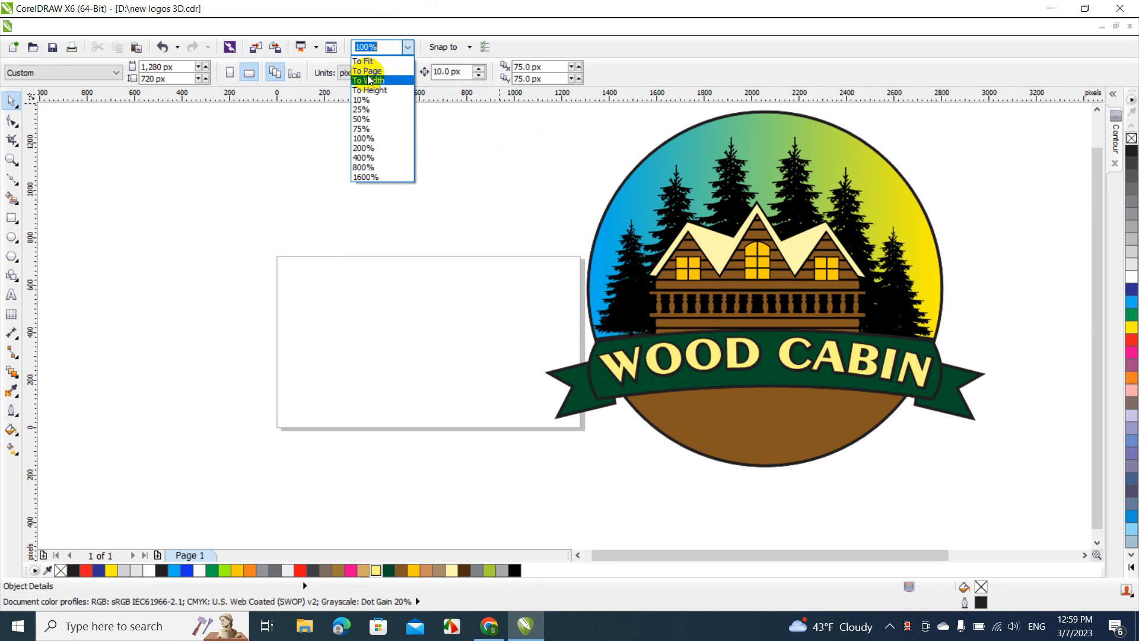
{"action": "left_click", "coordinate": [366, 64]}
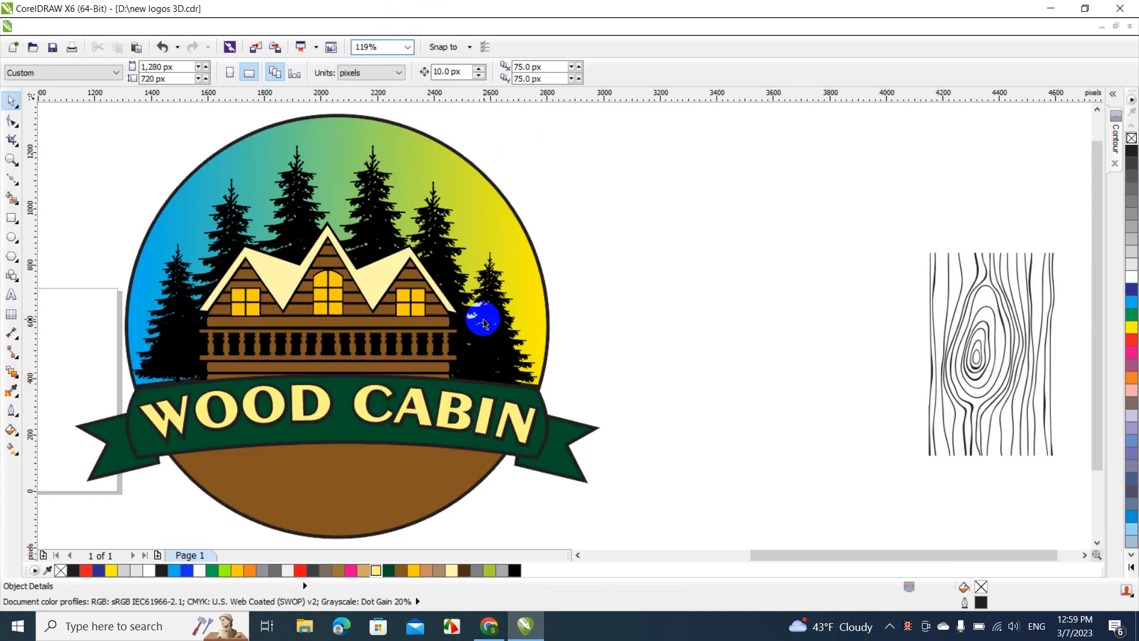
{"action": "left_click", "coordinate": [385, 485]}
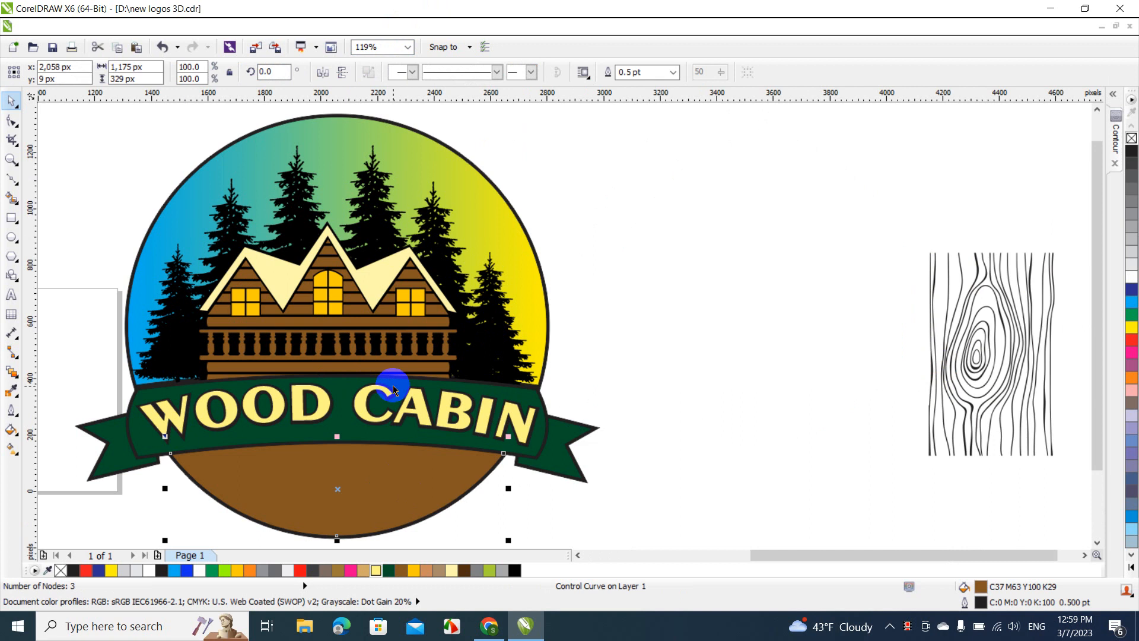
{"action": "left_click", "coordinate": [661, 330]}
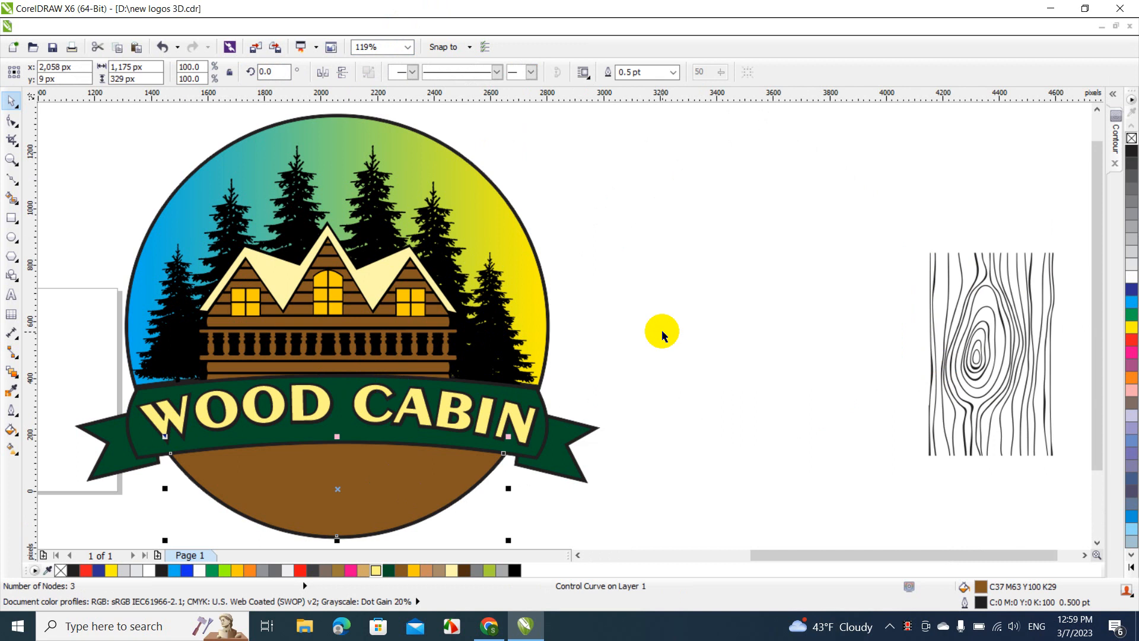
{"action": "left_click", "coordinate": [476, 490]}
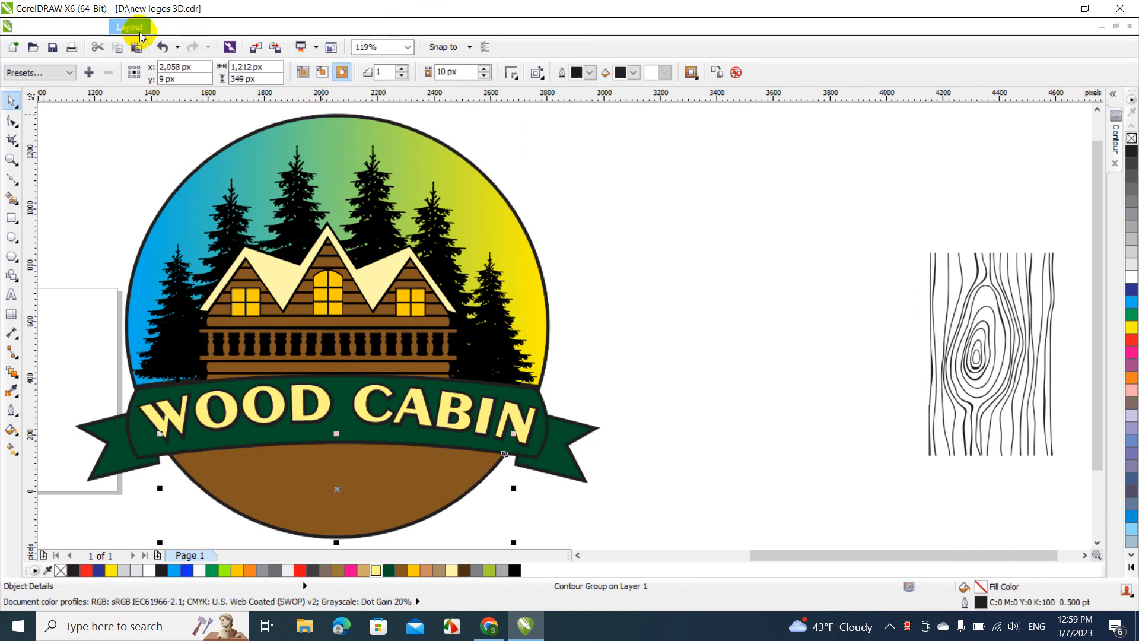
{"action": "left_click", "coordinate": [176, 27]}
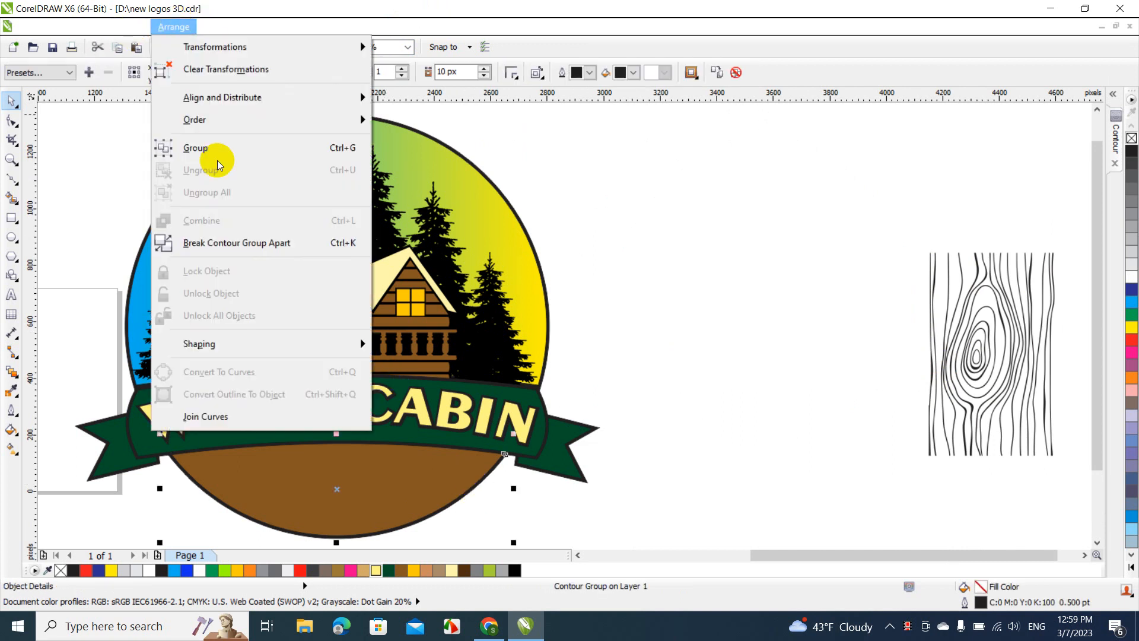
{"action": "left_click", "coordinate": [279, 241]}
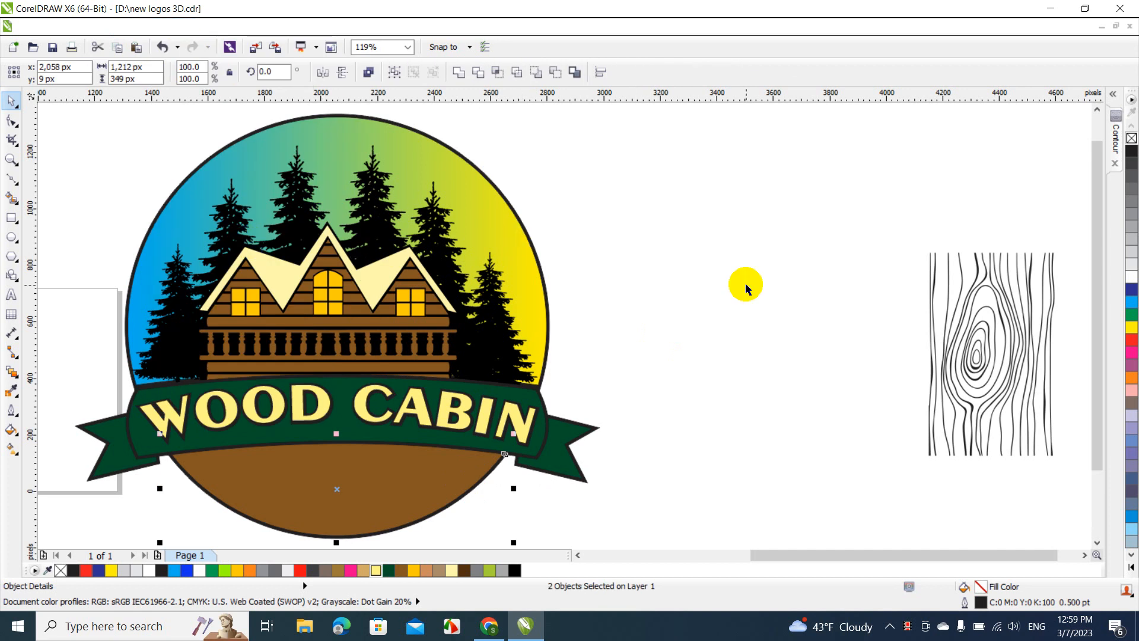
{"action": "left_click", "coordinate": [745, 283]}
Rotate the wood grain pattern to 90 degrees and fill it yellow
{"action": "left_click", "coordinate": [976, 312]}
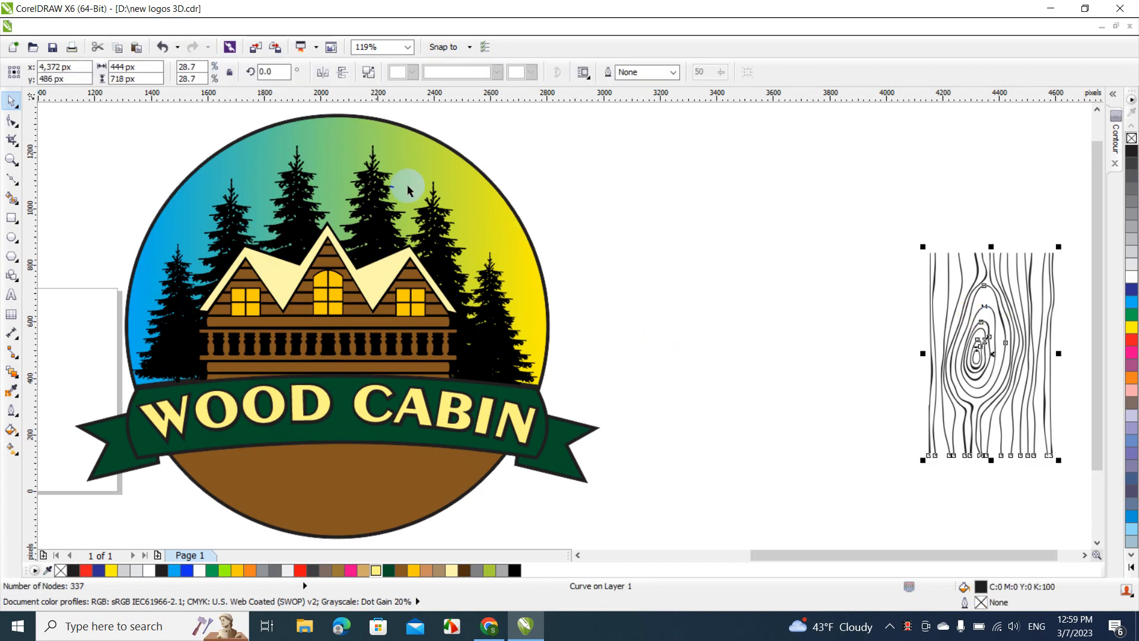
{"action": "left_click", "coordinate": [273, 72]}
{"action": "type", "text": "90"}
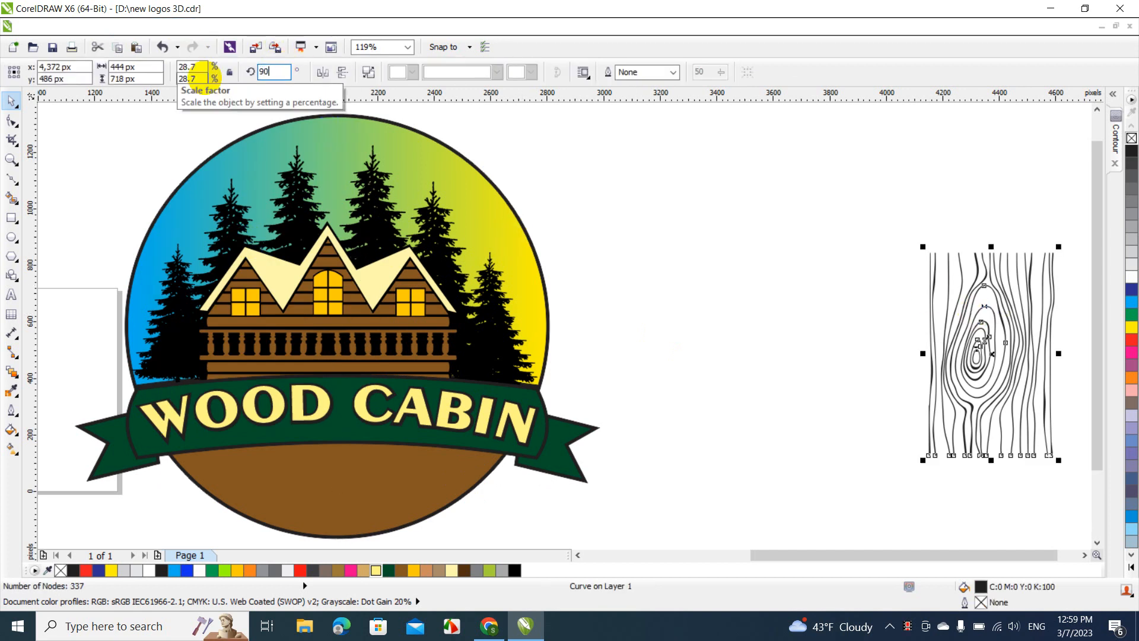
{"action": "key", "text": "Return"}
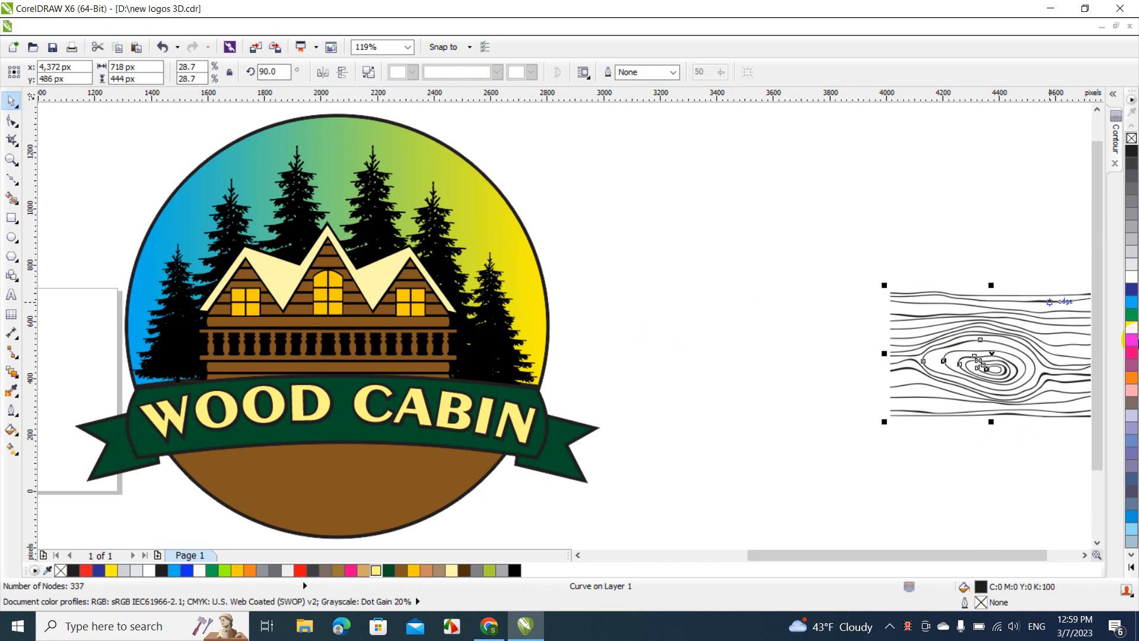
{"action": "left_click", "coordinate": [1131, 327]}
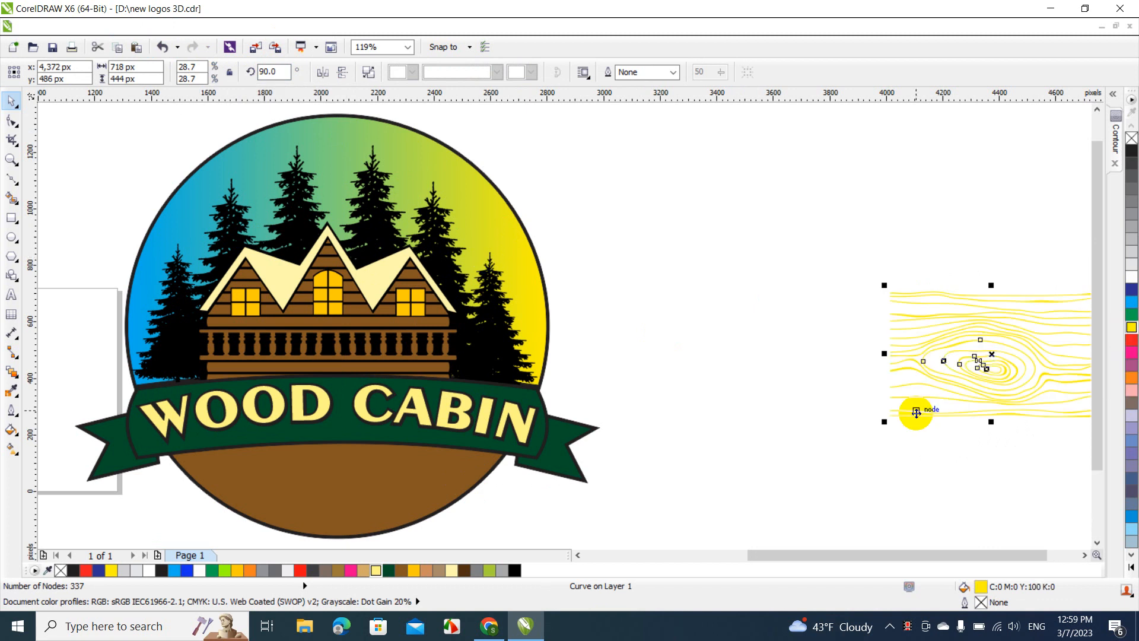
Enlarge the yellow wood grain to about 1,276 px wide and 597 px high and place it over the brown lower segment
{"action": "left_click_drag", "start_coordinate": [884, 421], "coordinate": [814, 464]}
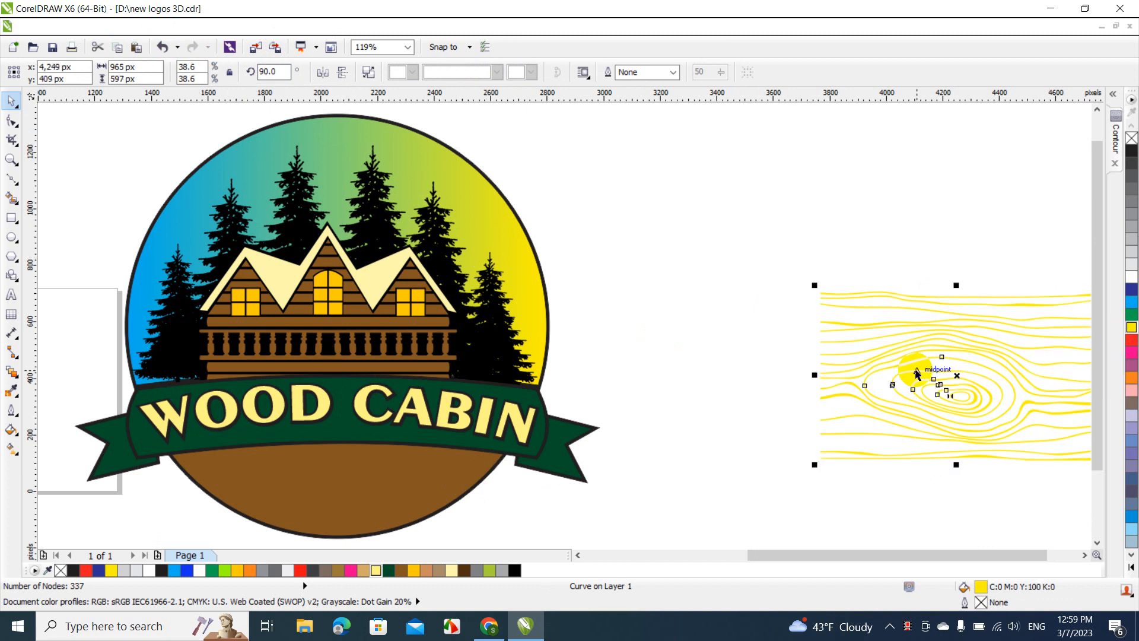
{"action": "left_click_drag", "start_coordinate": [908, 353], "coordinate": [250, 485]}
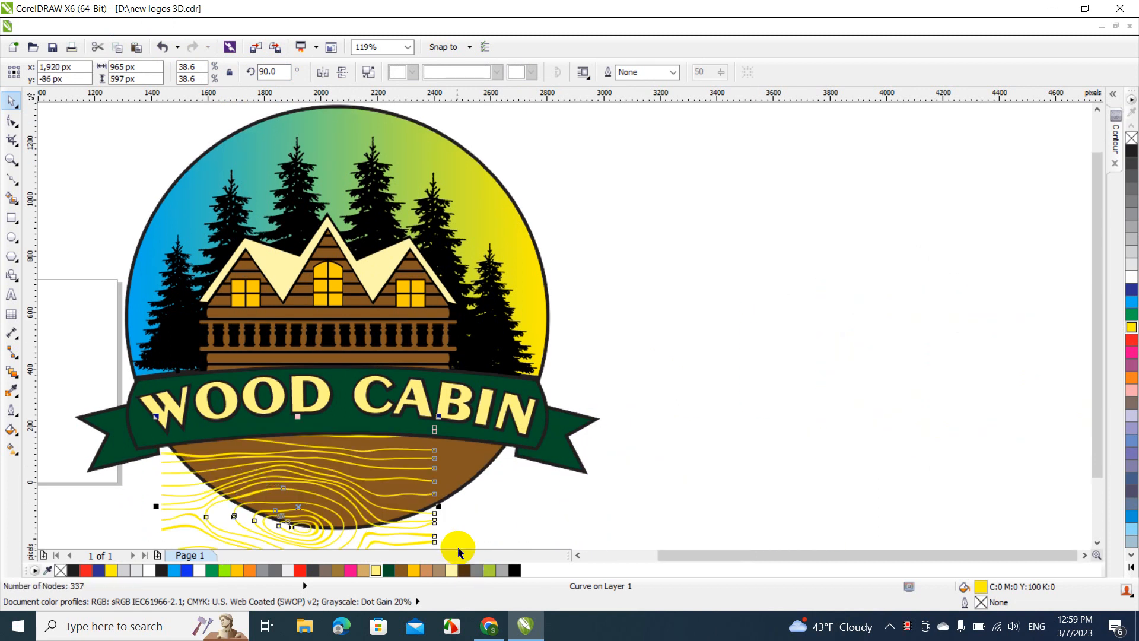
{"action": "left_click_drag", "start_coordinate": [438, 506], "coordinate": [527, 508]}
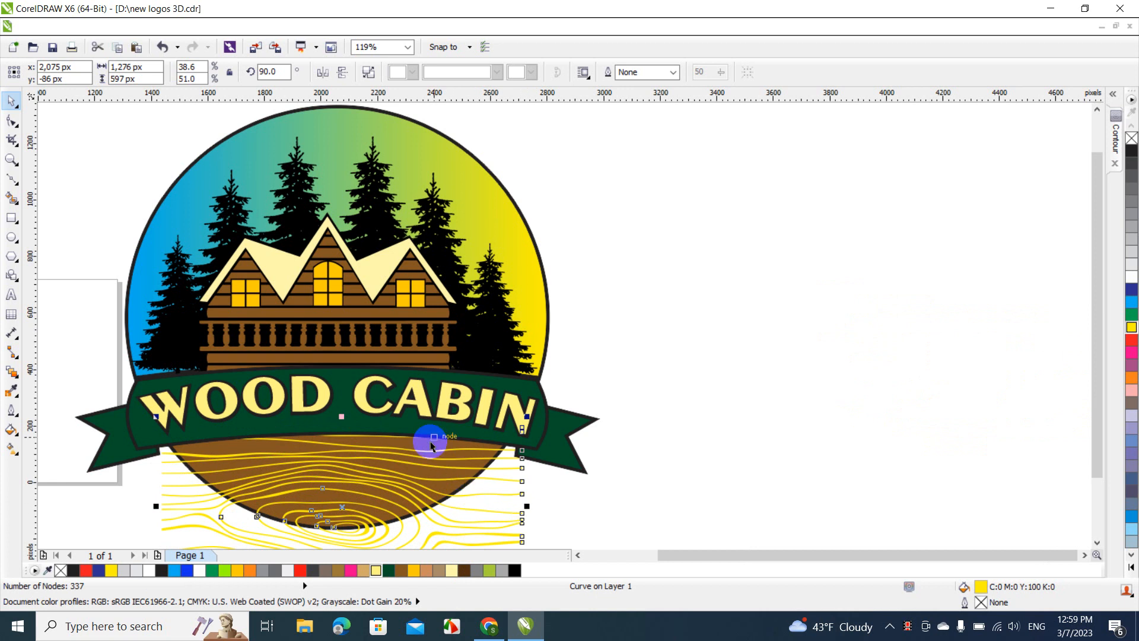
{"action": "key", "text": "Escape"}
Trim the brown lower segment with the wood grain pattern and delete the yellow pattern
{"action": "left_click", "coordinate": [422, 467]}
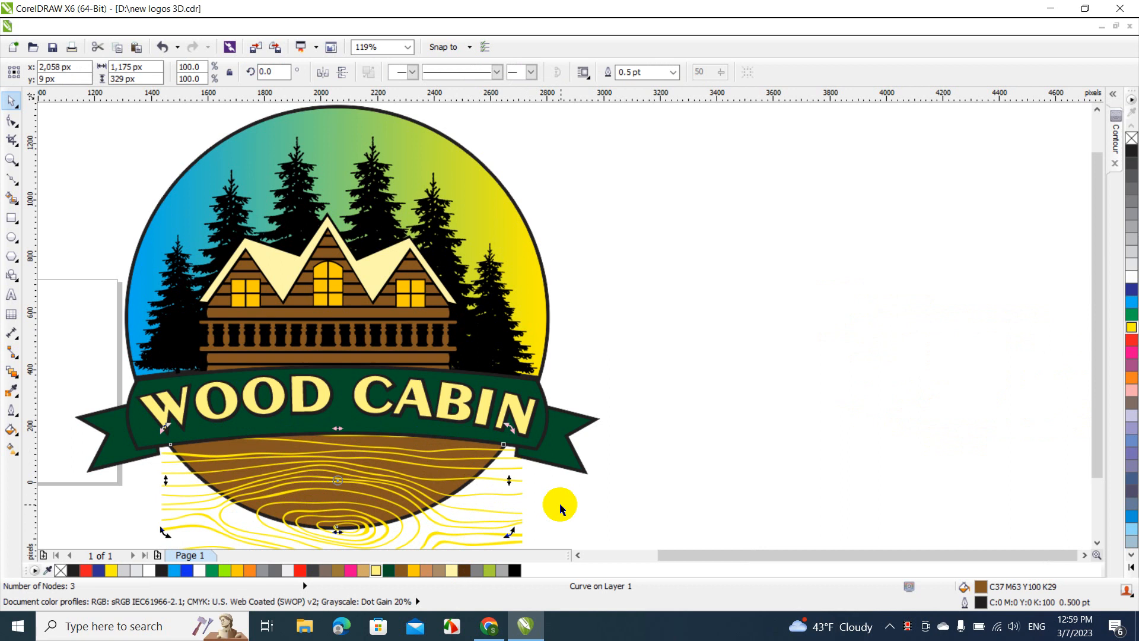
{"action": "left_click", "coordinate": [532, 516]}
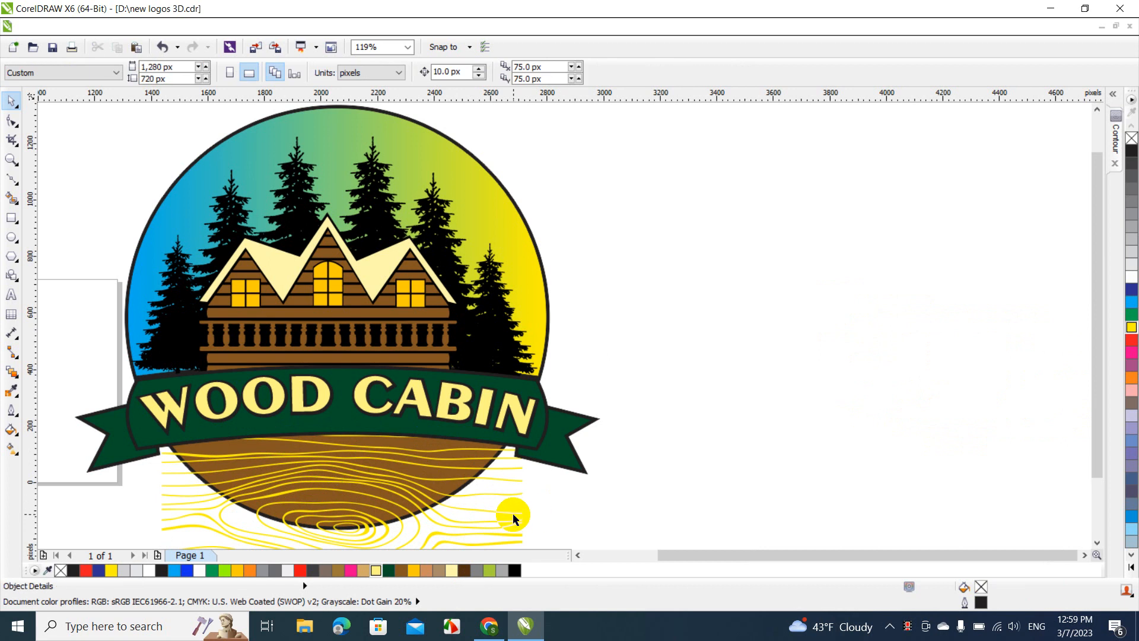
{"action": "left_click", "coordinate": [513, 516]}
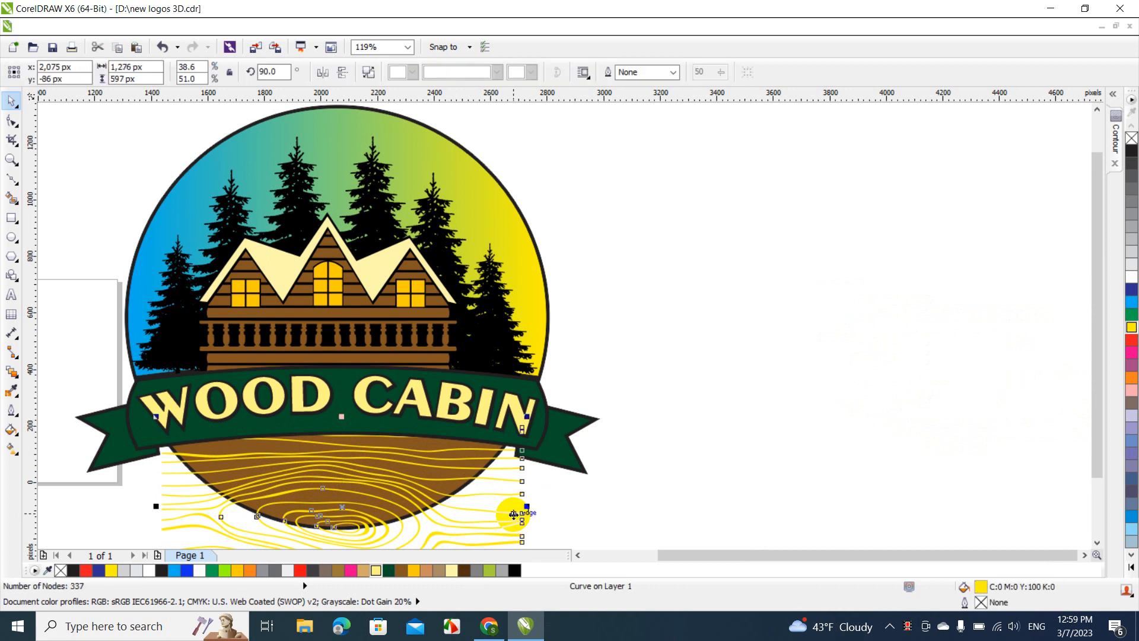
{"action": "left_click", "coordinate": [427, 444]}
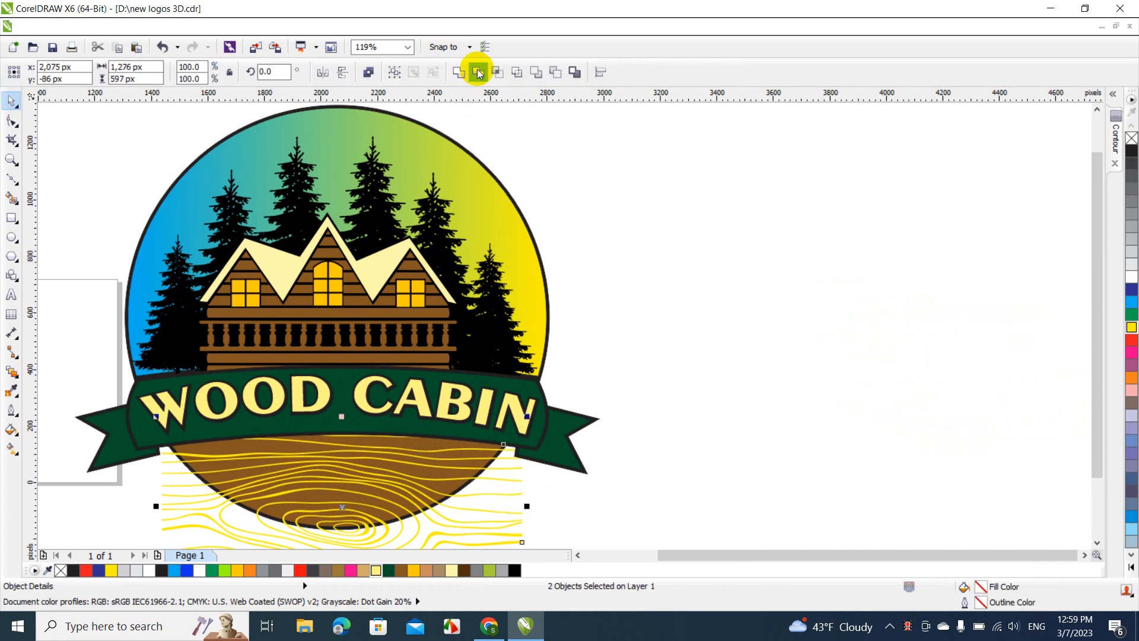
{"action": "left_click", "coordinate": [641, 290]}
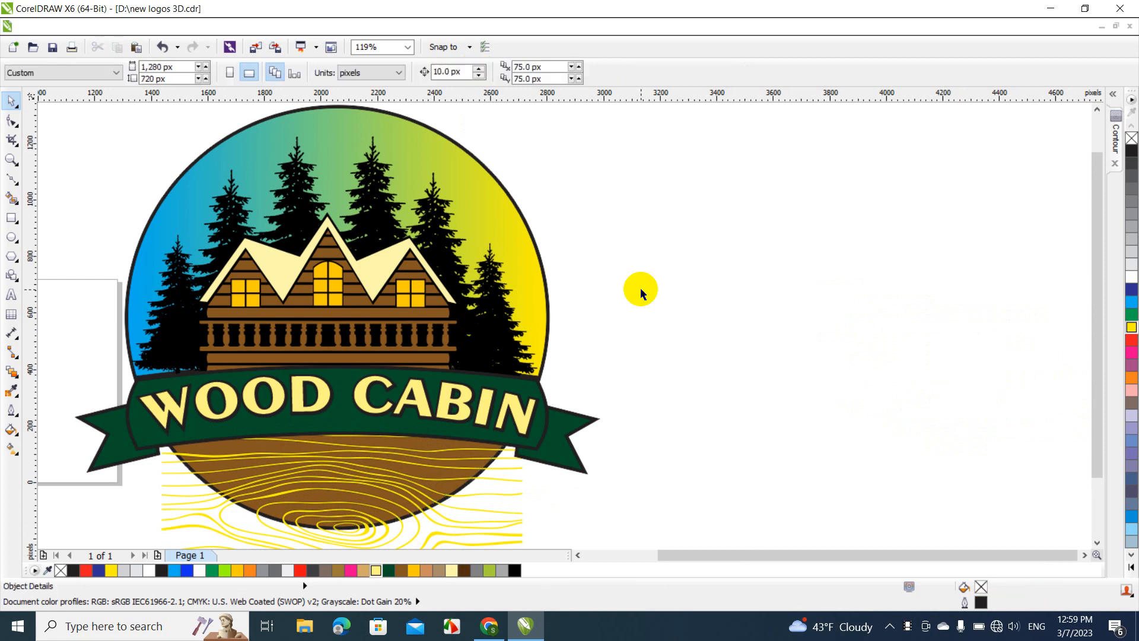
{"action": "left_click", "coordinate": [513, 468]}
{"action": "key", "text": "Delete"}
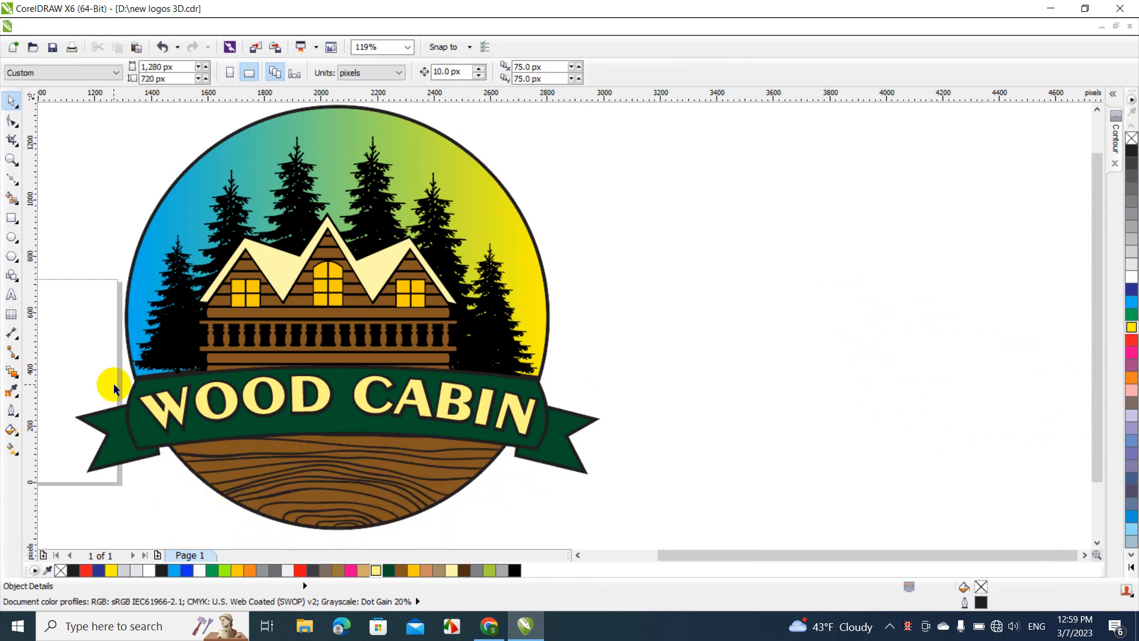
Add the artistic text RENTALS on the empty area beside the logo
{"action": "left_click", "coordinate": [11, 294]}
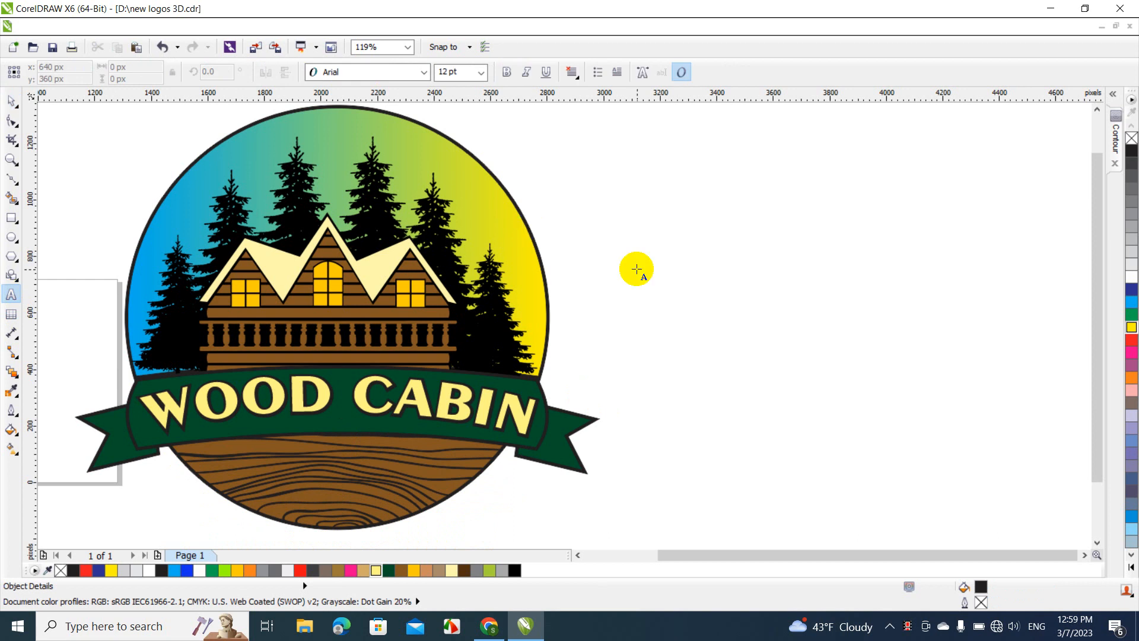
{"action": "left_click", "coordinate": [636, 266]}
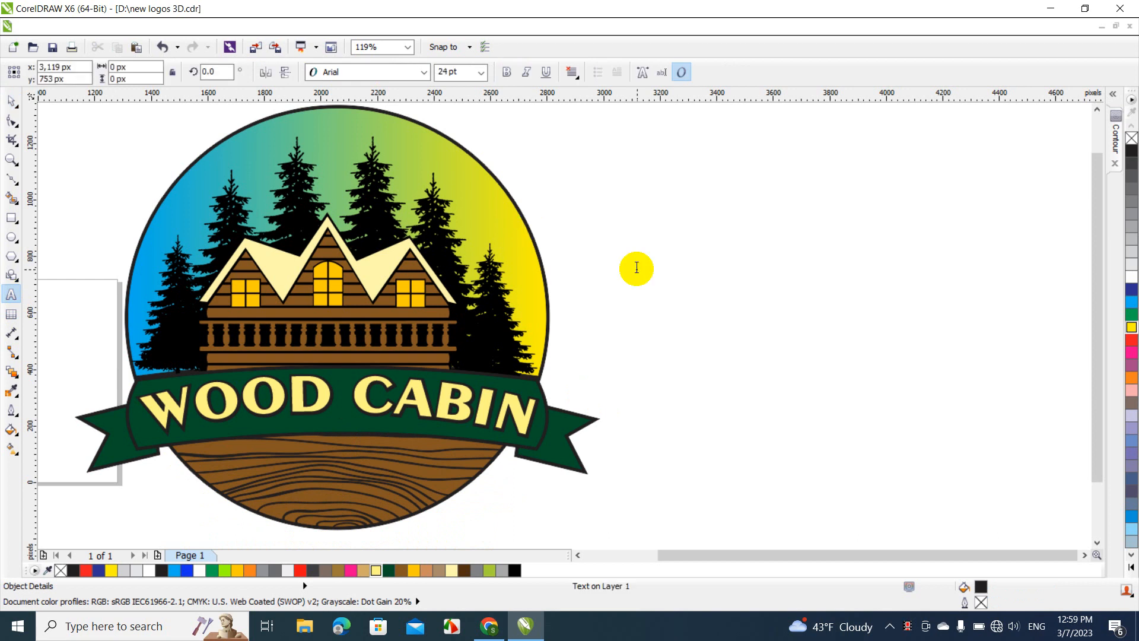
{"action": "type", "text": "RENTALS"}
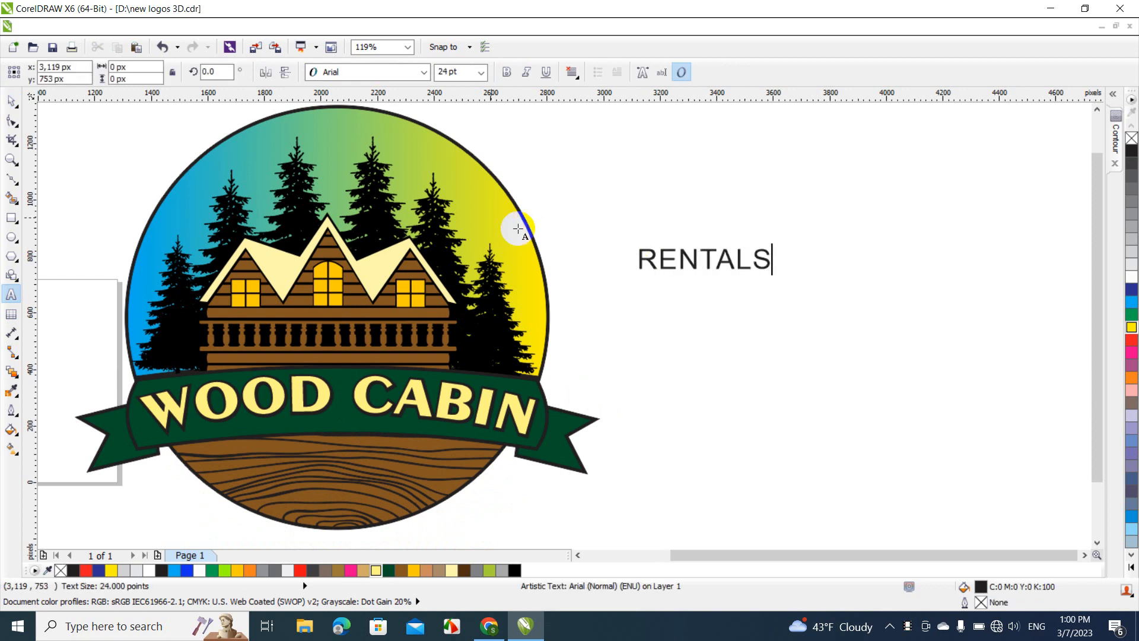
{"action": "key", "text": "Escape"}
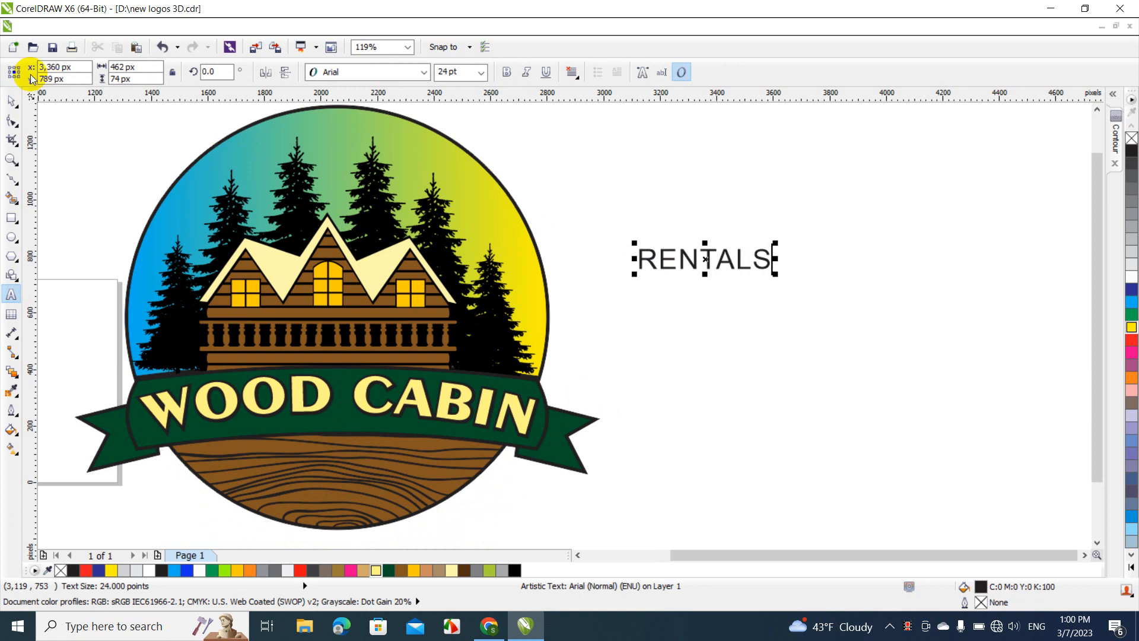
{"action": "left_click", "coordinate": [15, 106]}
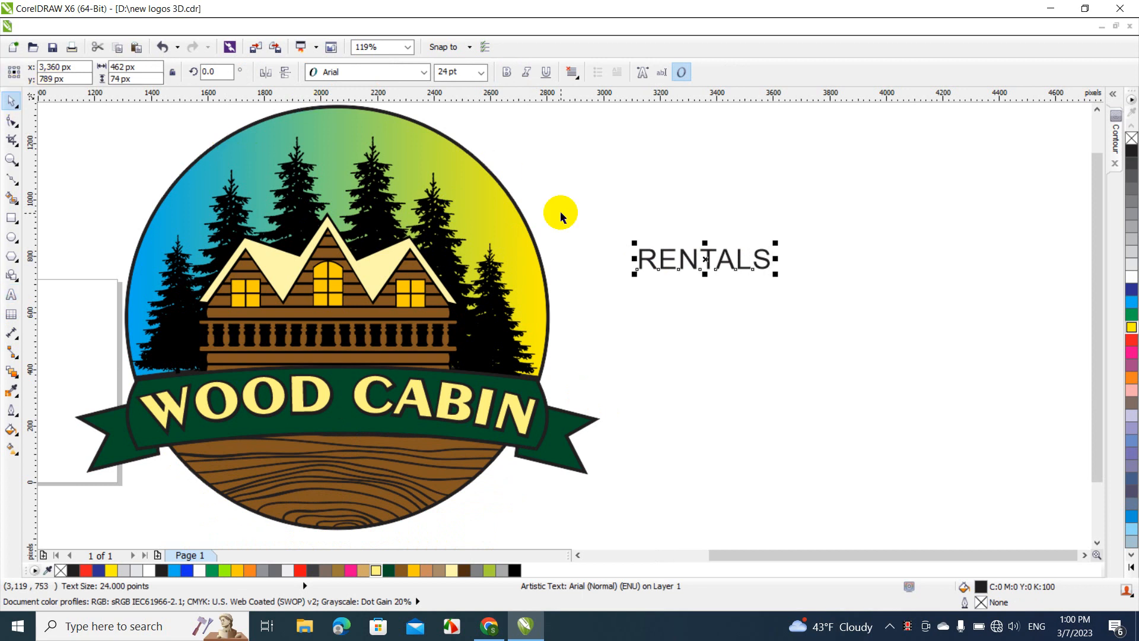
Set the RENTALS text in Exotc350 Bd BT and enlarge it to about 751 px wide and 129 px high
{"action": "left_click", "coordinate": [406, 72]}
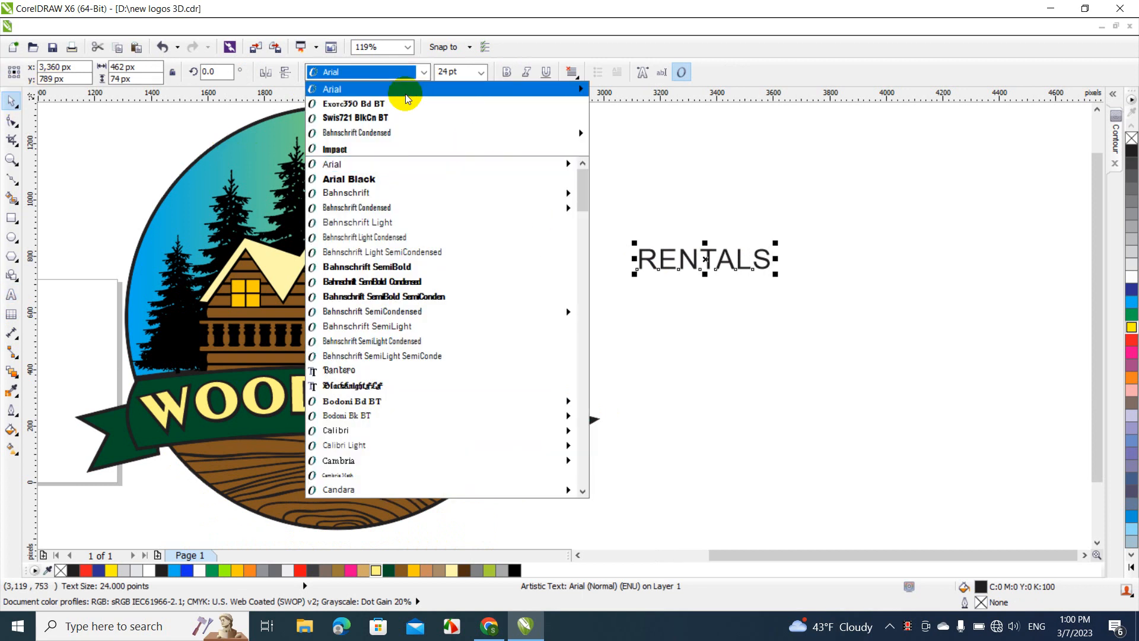
{"action": "left_click", "coordinate": [406, 103]}
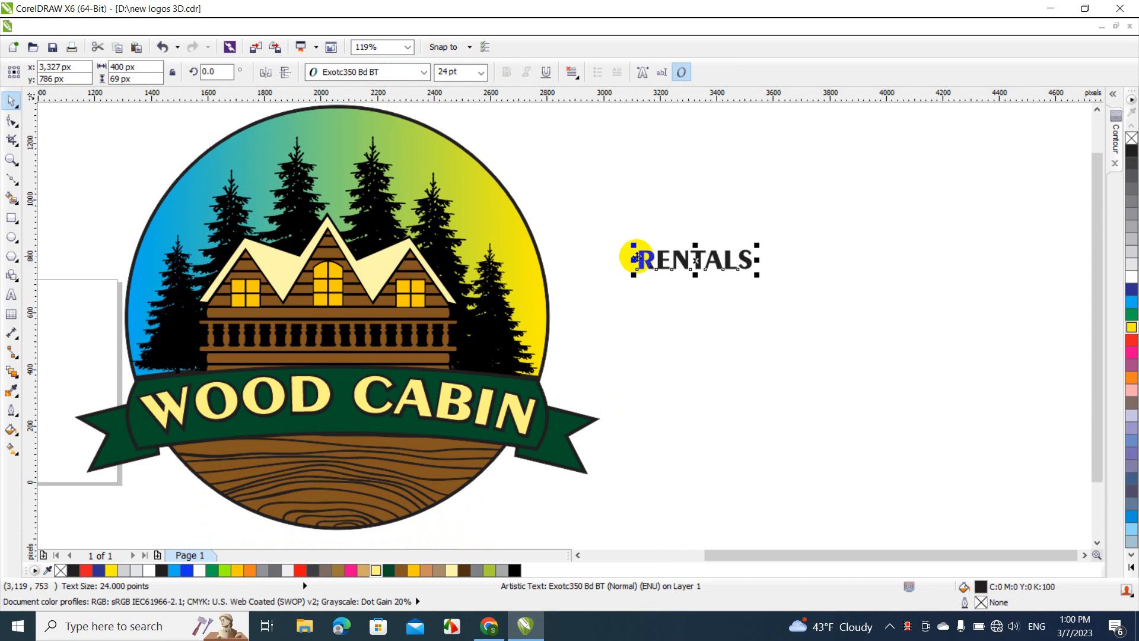
{"action": "left_click_drag", "start_coordinate": [640, 259], "coordinate": [739, 231]}
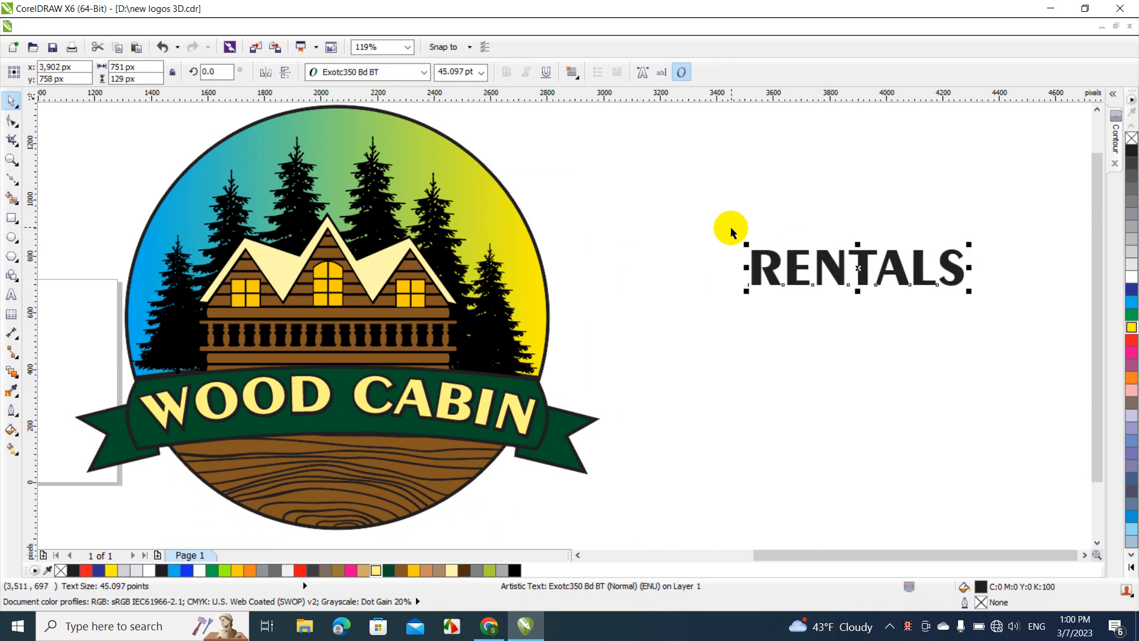
{"action": "left_click", "coordinate": [731, 228]}
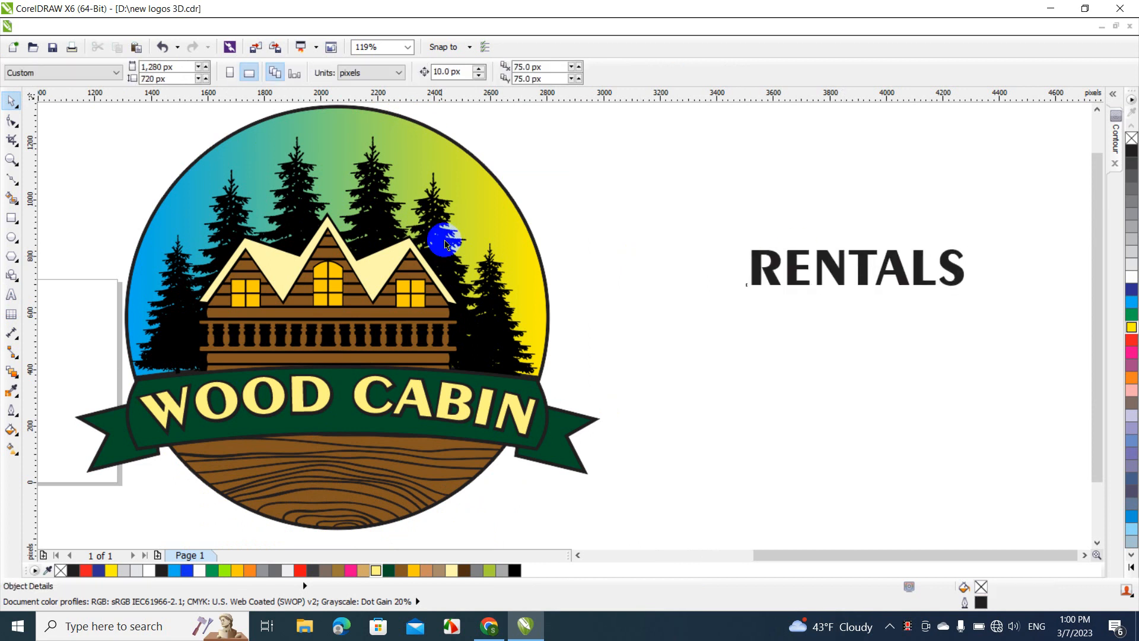
Draw a narrow black-filled triangle about 41 px wide and 240 px high, and rotate it to 90 degrees
{"action": "left_click", "coordinate": [10, 260]}
{"action": "left_click_drag", "start_coordinate": [649, 157], "coordinate": [661, 246]}
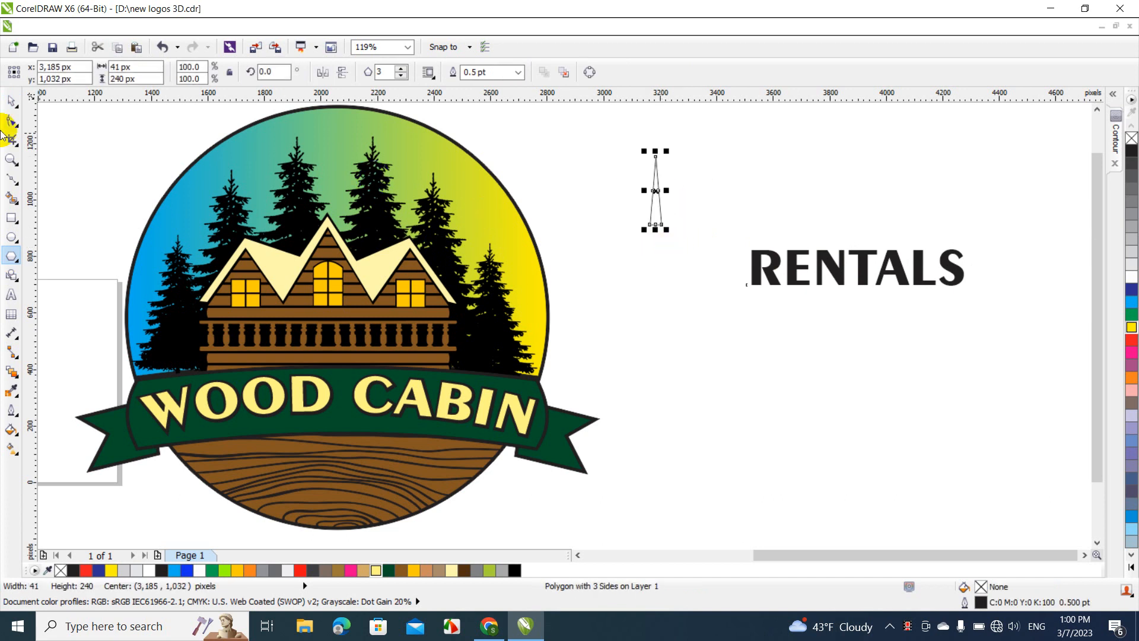
{"action": "left_click", "coordinate": [8, 111]}
{"action": "left_click", "coordinate": [273, 71]}
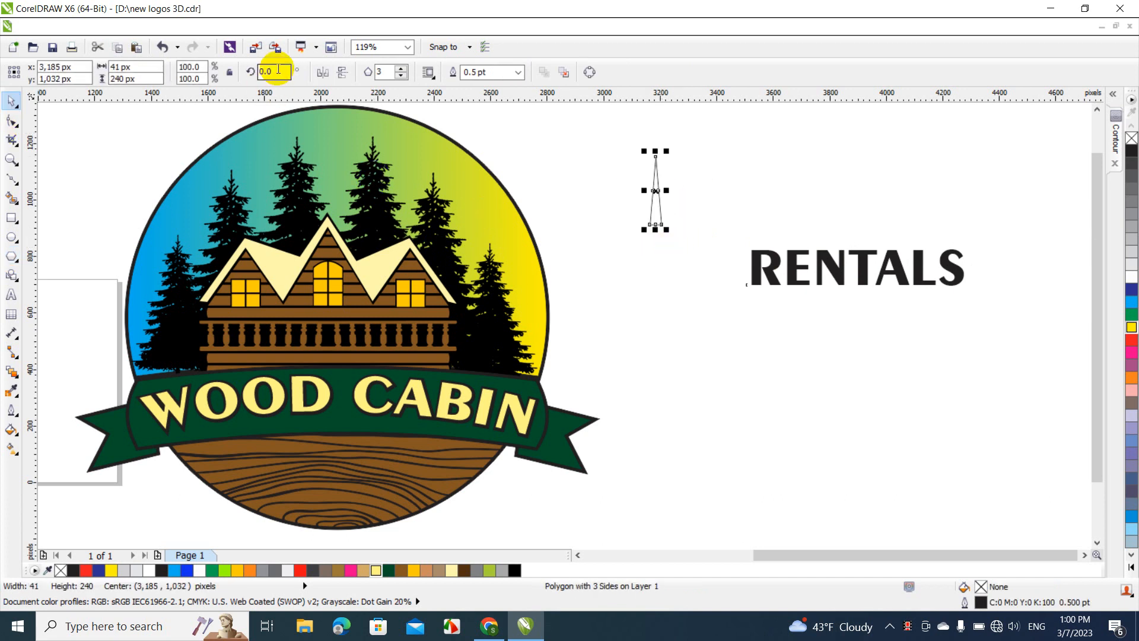
{"action": "type", "text": "90"}
{"action": "key", "text": "Return"}
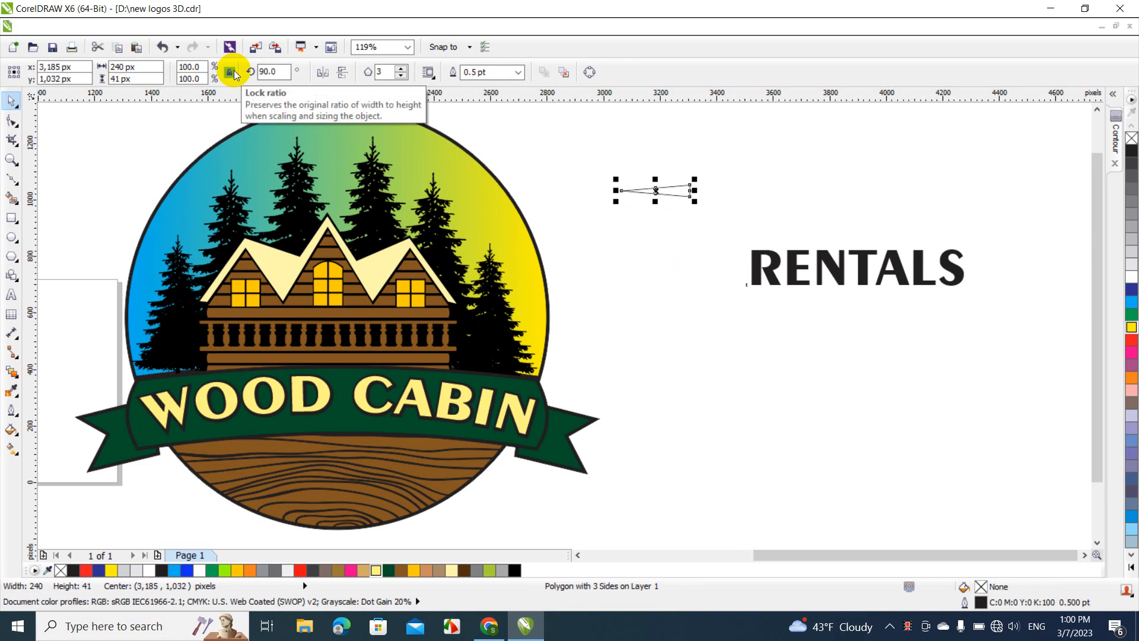
{"action": "left_click", "coordinate": [1131, 156]}
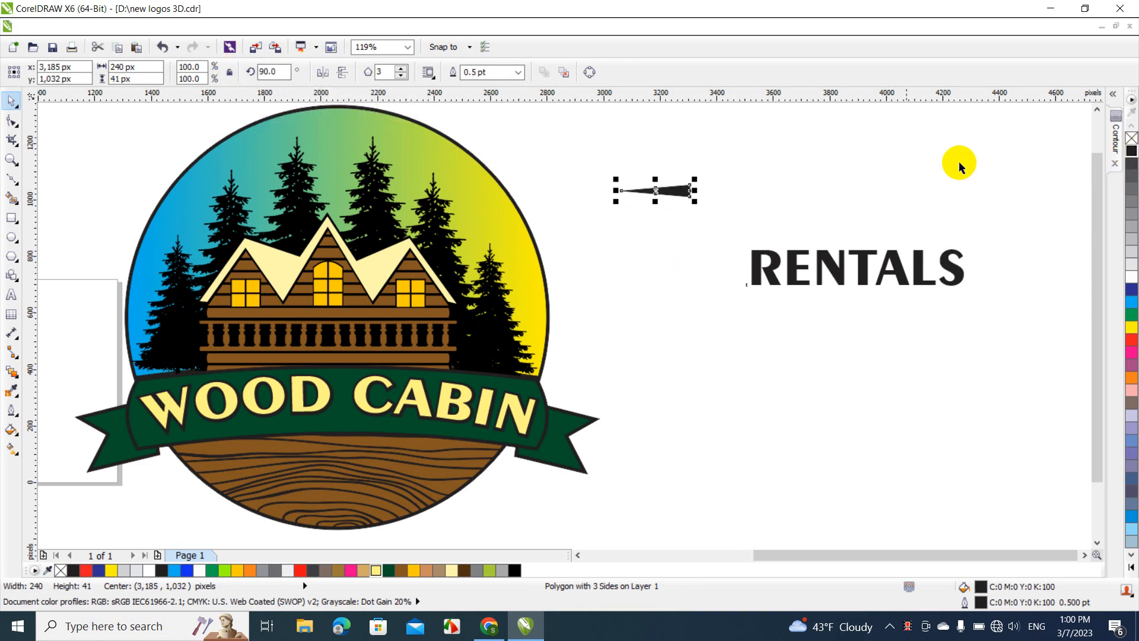
Place the black triangle before the RENTALS text and a horizontally mirrored copy after it, both pointing outward
{"action": "left_click_drag", "start_coordinate": [676, 185], "coordinate": [1012, 261]}
{"action": "left_click", "coordinate": [1037, 287]}
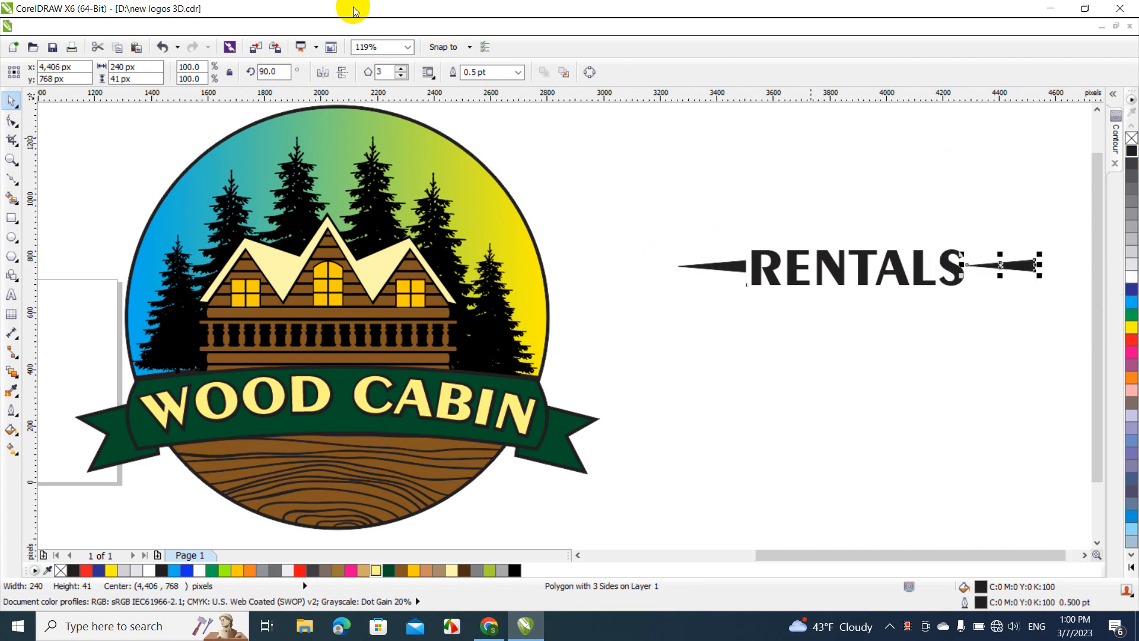
{"action": "left_click", "coordinate": [327, 71]}
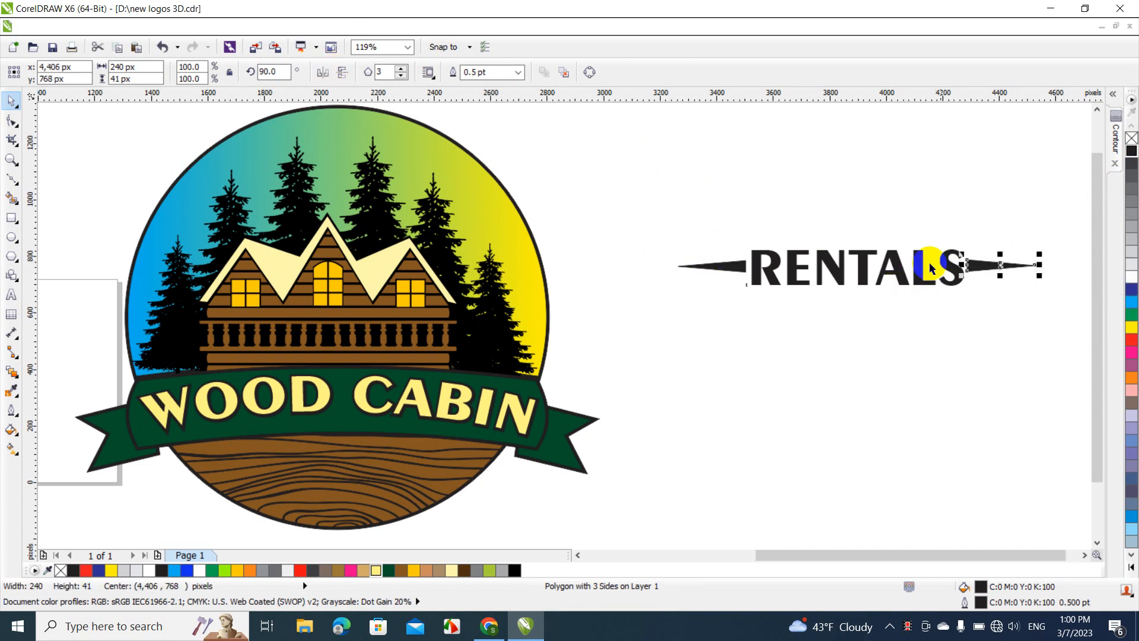
Move the trailing triangle closer to the S of RENTALS, and rotate the text with both triangles to 90 degrees
{"action": "mouse_move", "coordinate": [972, 263]}
{"action": "left_mouse_down"}
{"action": "mouse_move", "coordinate": [1000, 271]}
{"action": "mouse_move", "coordinate": [969, 264]}
{"action": "left_mouse_up"}
{"action": "left_click", "coordinate": [686, 222]}
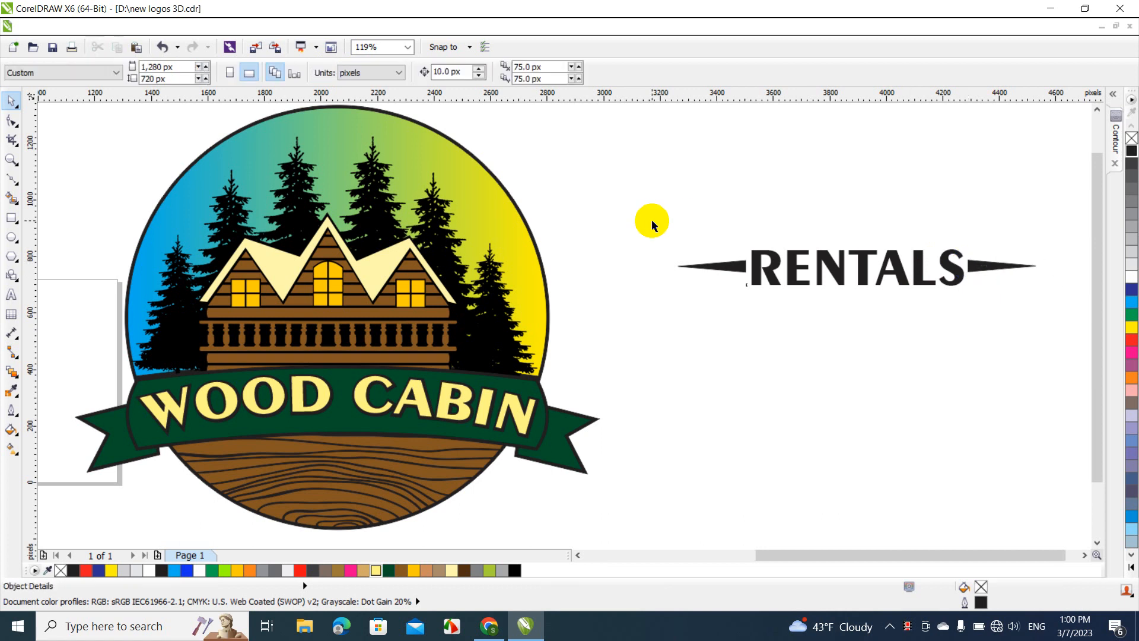
{"action": "left_click_drag", "start_coordinate": [652, 219], "coordinate": [986, 366]}
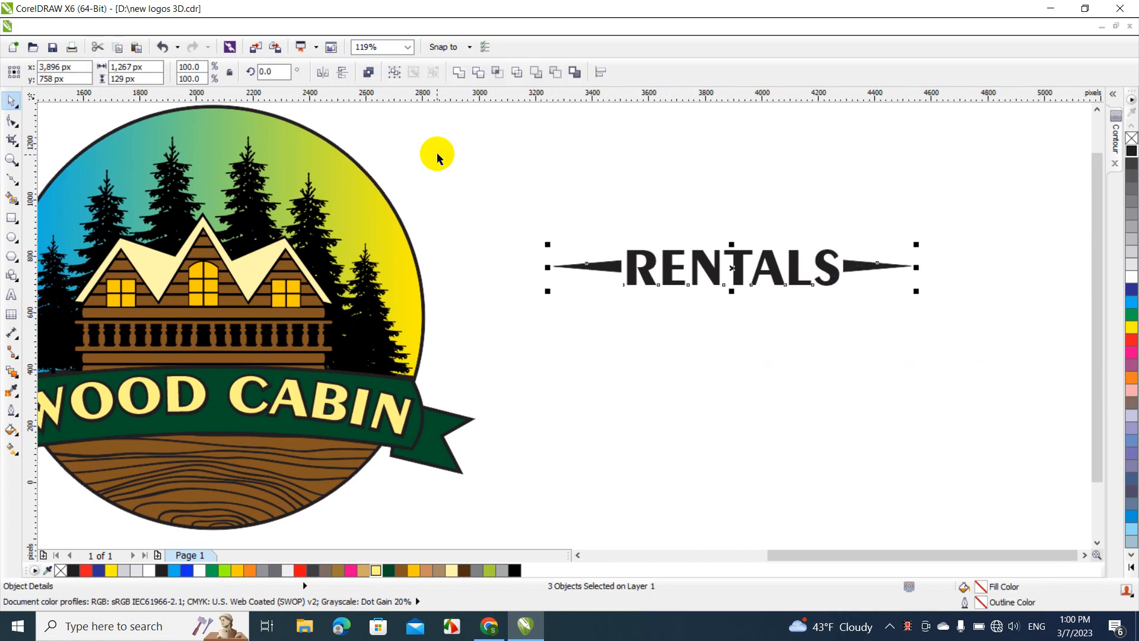
{"action": "double_click", "coordinate": [276, 72]}
{"action": "type", "text": "90"}
{"action": "key", "text": "Return"}
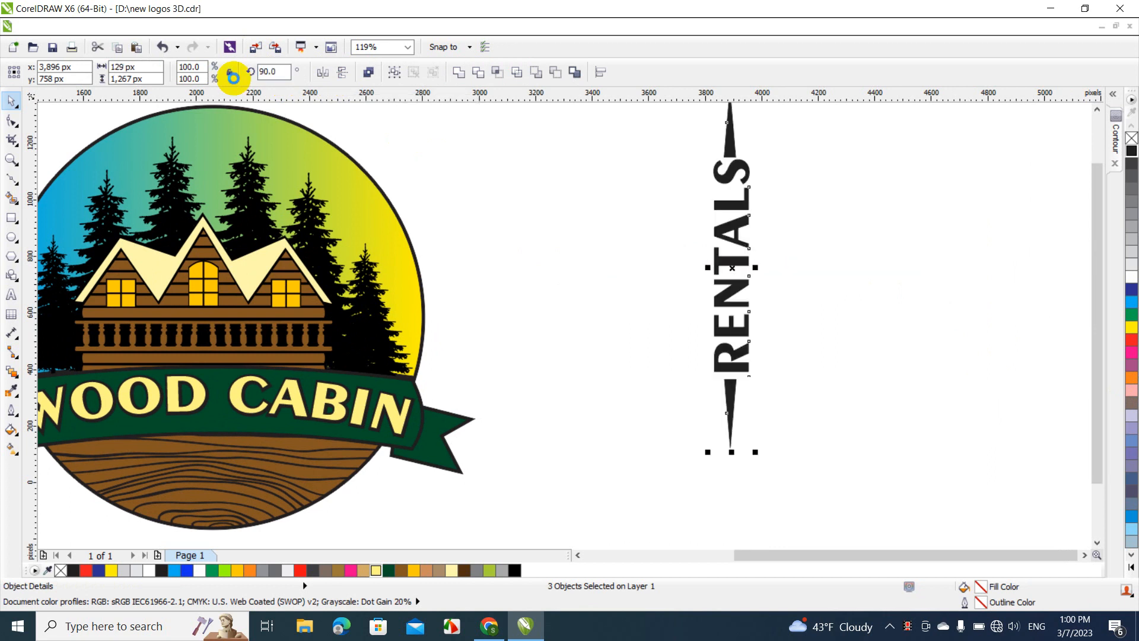
Centre both triangles on the axis of the RENTALS text and rotate the three objects back to 0 degrees
{"action": "double_click", "coordinate": [277, 72]}
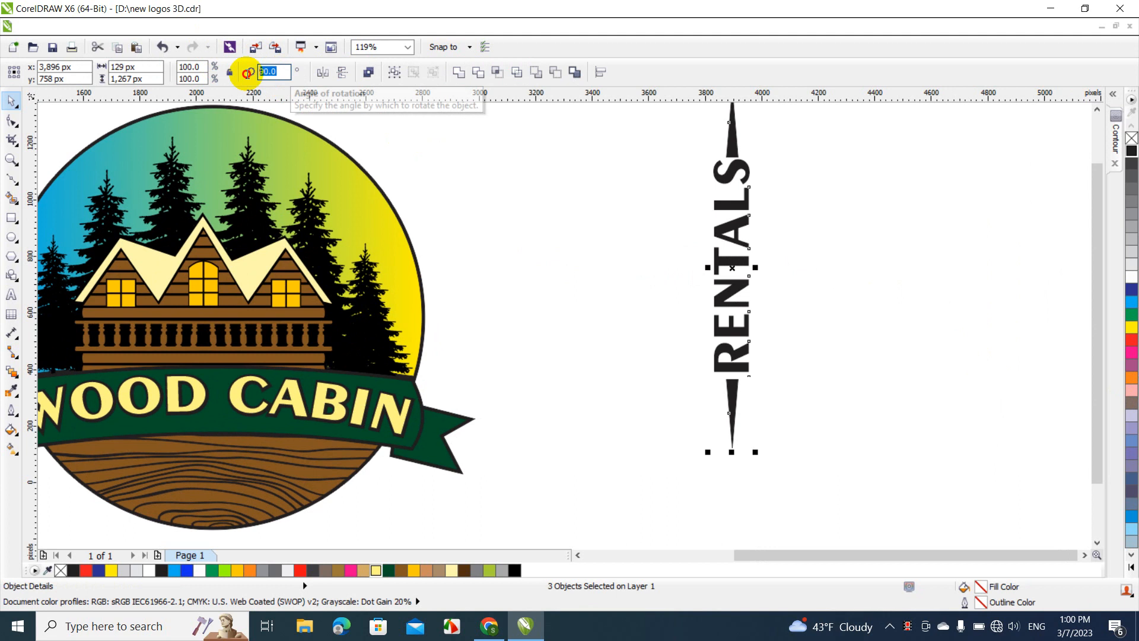
{"action": "type", "text": "0"}
{"action": "key", "text": "Return"}
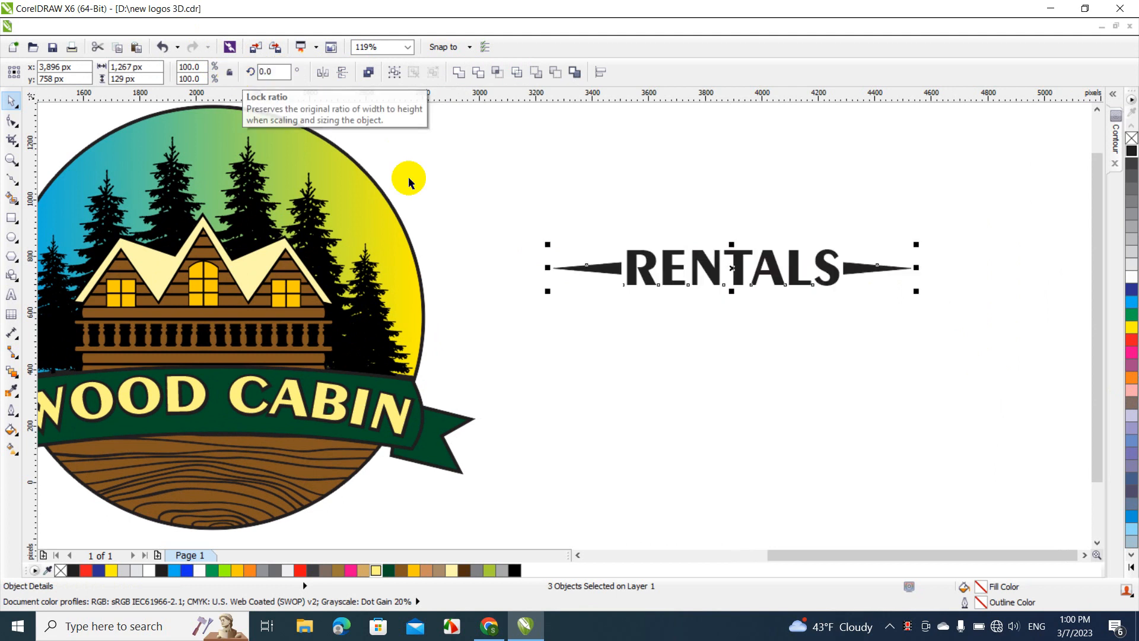
Weld the RENTALS text and its two triangles into one curve and fill it with white
{"action": "left_click", "coordinate": [458, 72]}
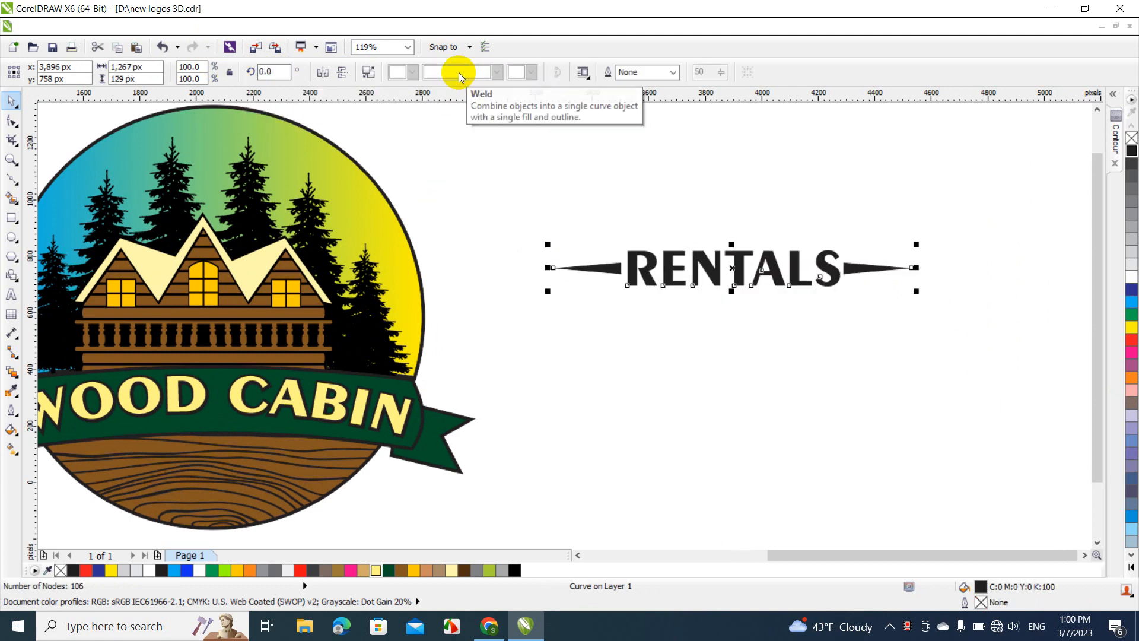
{"action": "left_click", "coordinate": [1131, 276]}
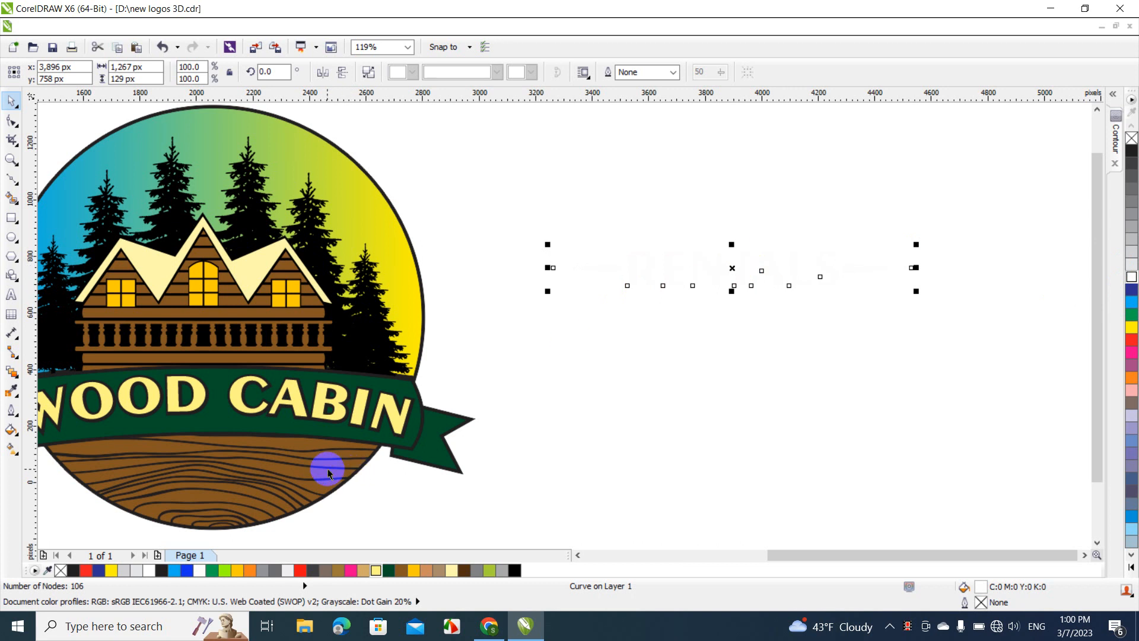
{"action": "left_click", "coordinate": [522, 401]}
Place the white RENTALS lettering on the wood grain base, scaled to about 925 px wide and 94 px high, and centre it horizontally
{"action": "left_click", "coordinate": [708, 280]}
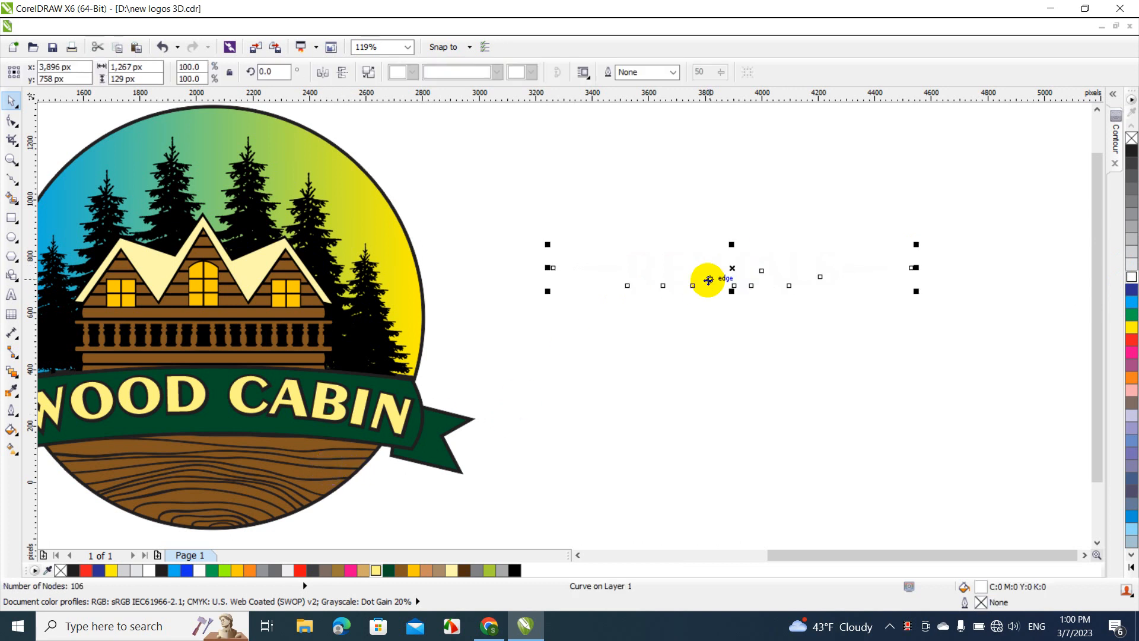
{"action": "left_click_drag", "start_coordinate": [707, 280], "coordinate": [252, 479]}
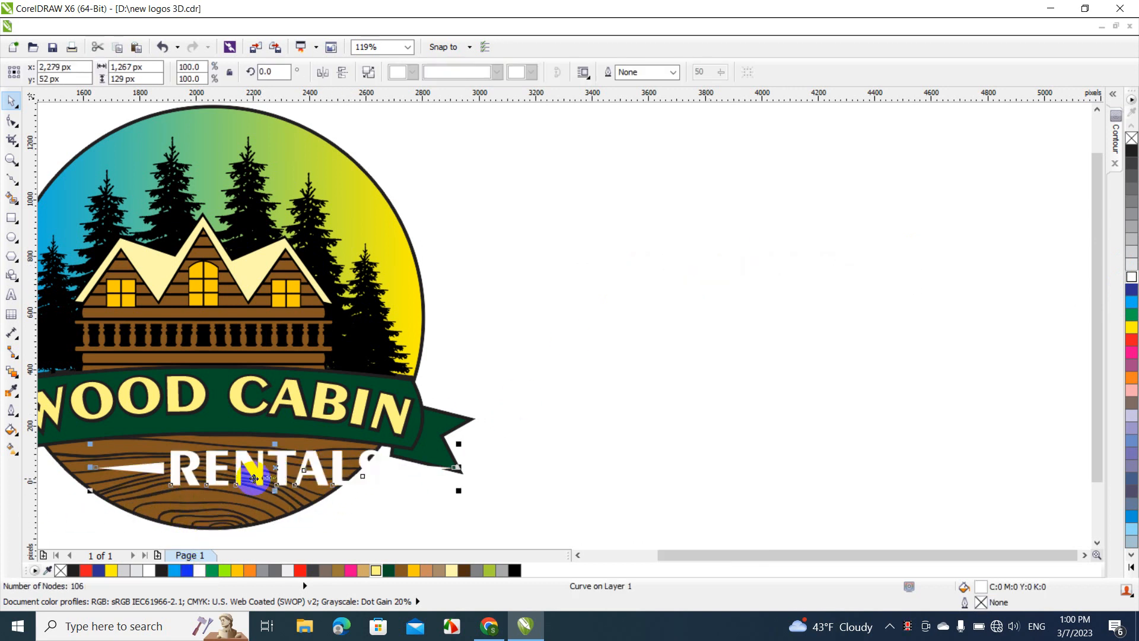
{"action": "left_click_drag", "start_coordinate": [459, 491], "coordinate": [364, 508]}
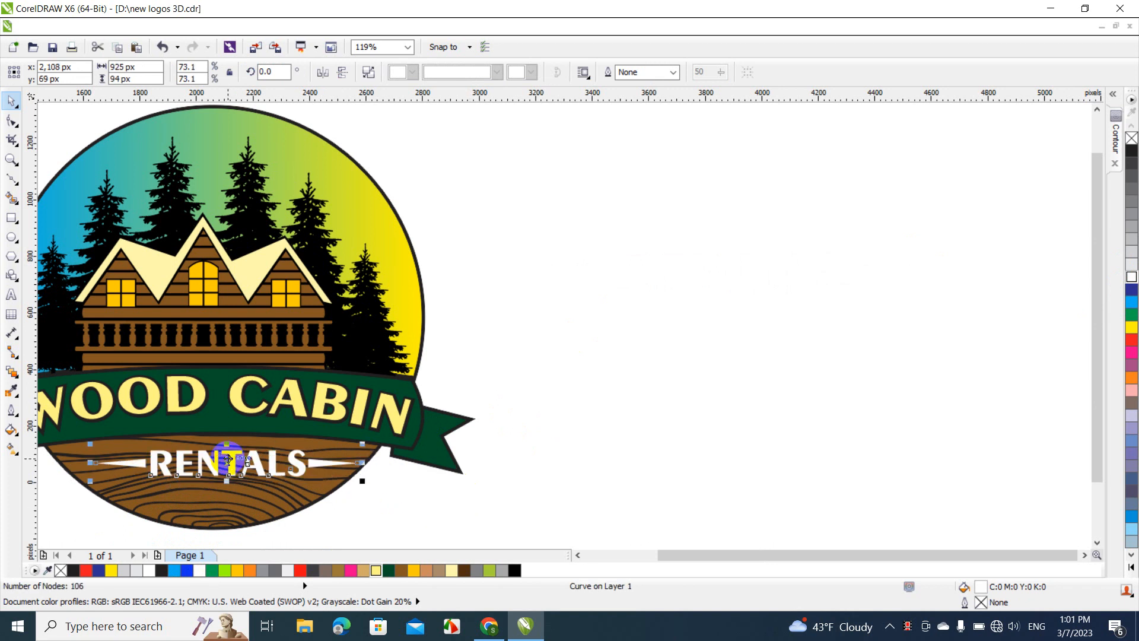
{"action": "left_click_drag", "start_coordinate": [228, 458], "coordinate": [217, 461]}
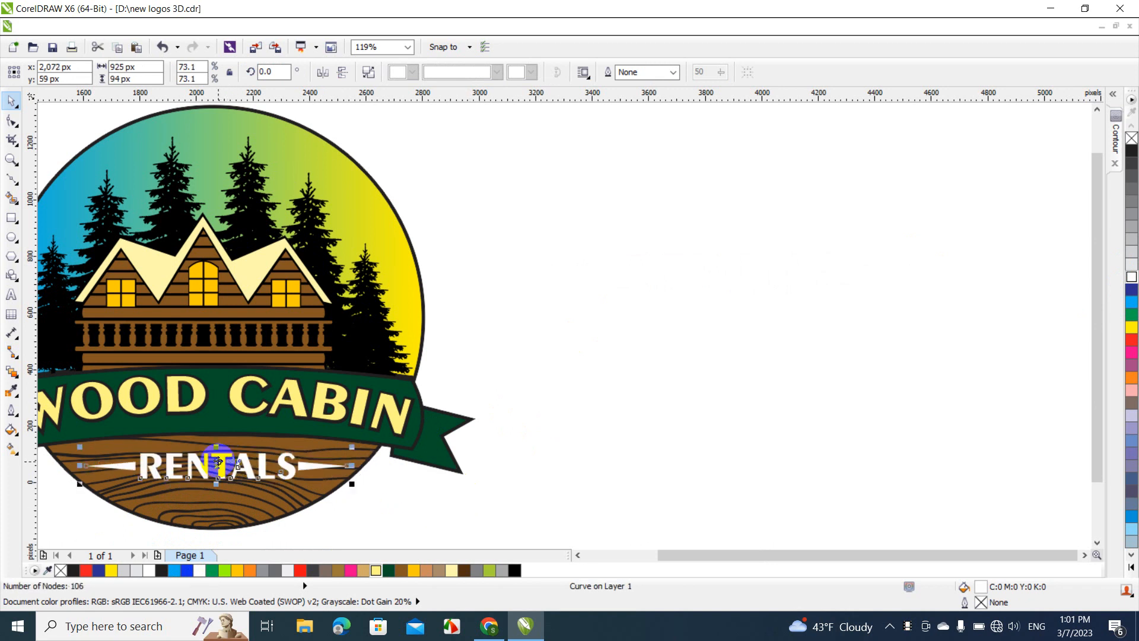
{"action": "left_click", "coordinate": [223, 497], "text": "shift"}
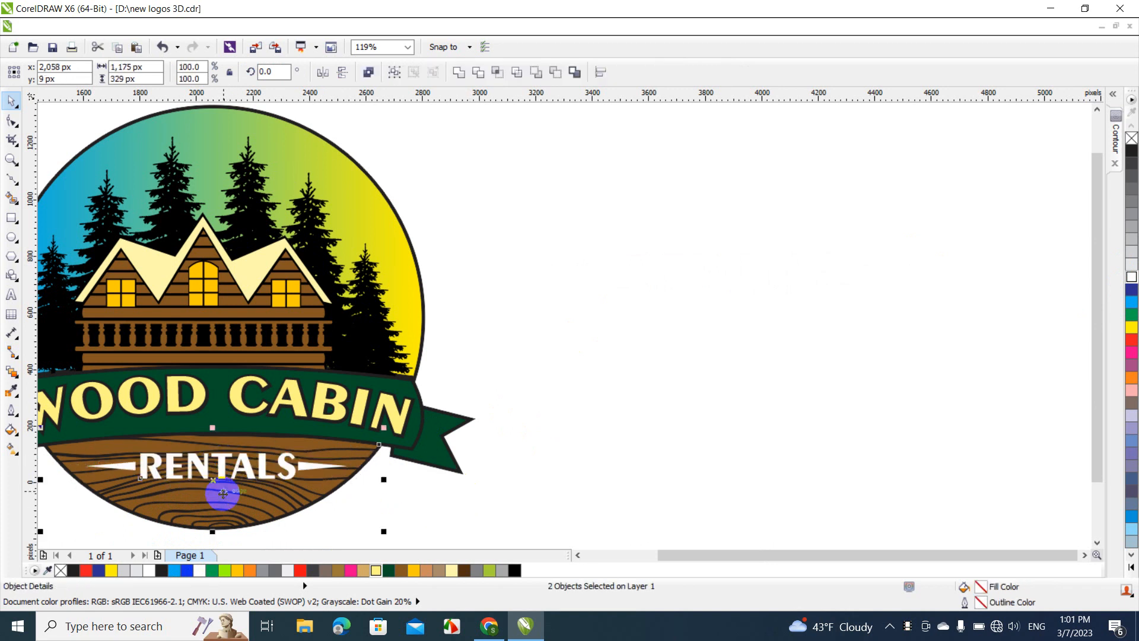
{"action": "left_click", "coordinate": [426, 518]}
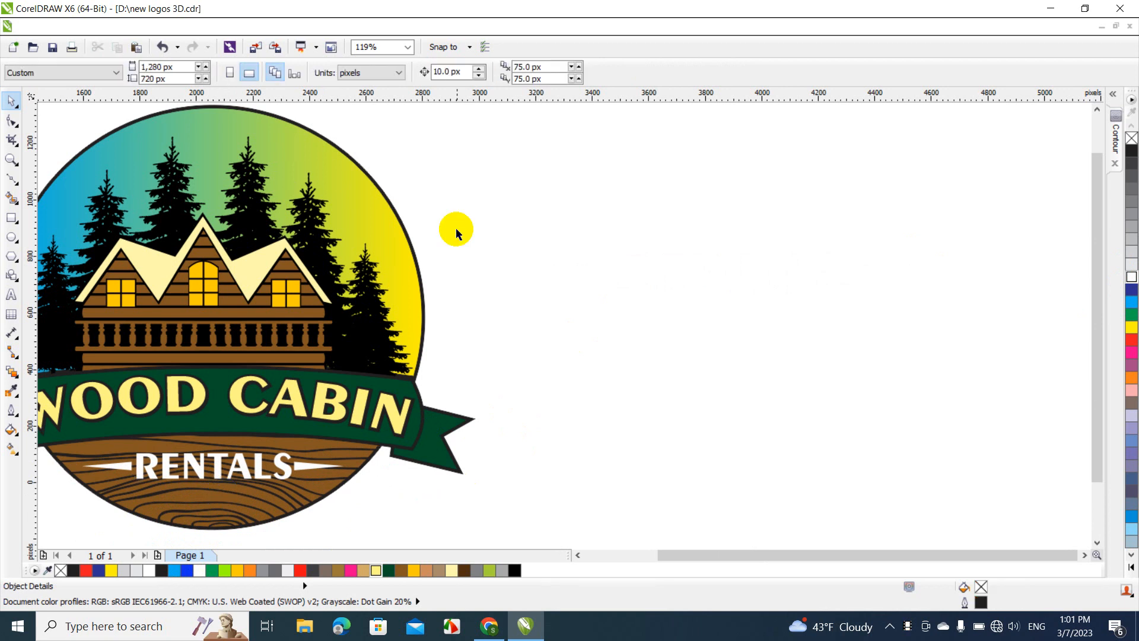
Create a boundary curve around all the logo objects and move it to the empty area over the blank page
{"action": "left_click", "coordinate": [407, 47]}
{"action": "left_click", "coordinate": [386, 138]}
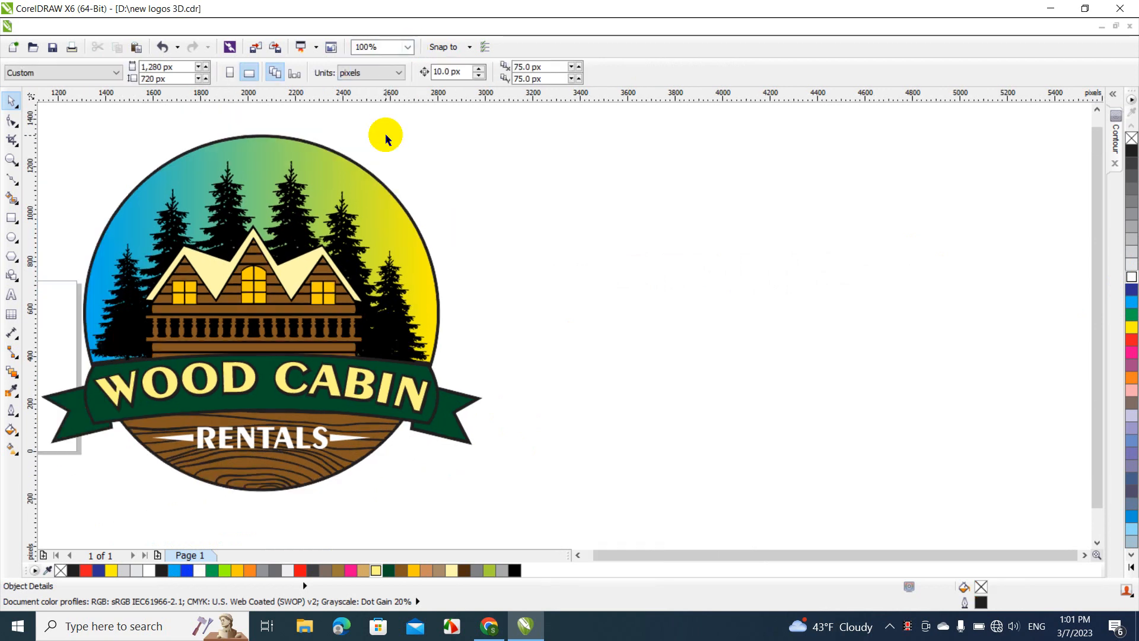
{"action": "left_click", "coordinate": [578, 555]}
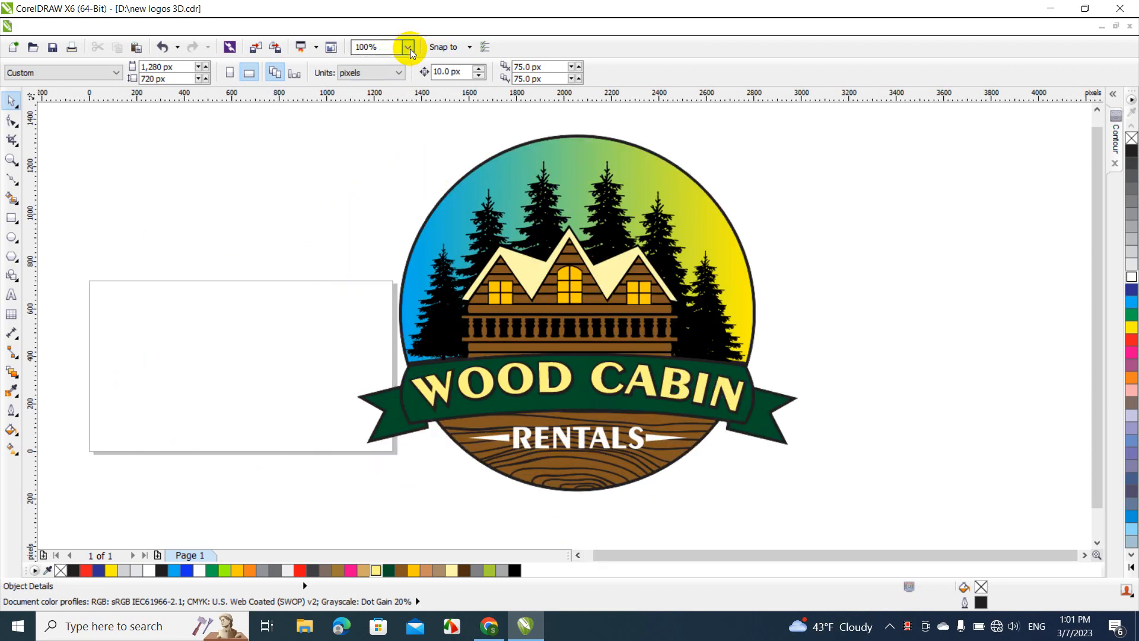
{"action": "left_click", "coordinate": [408, 47]}
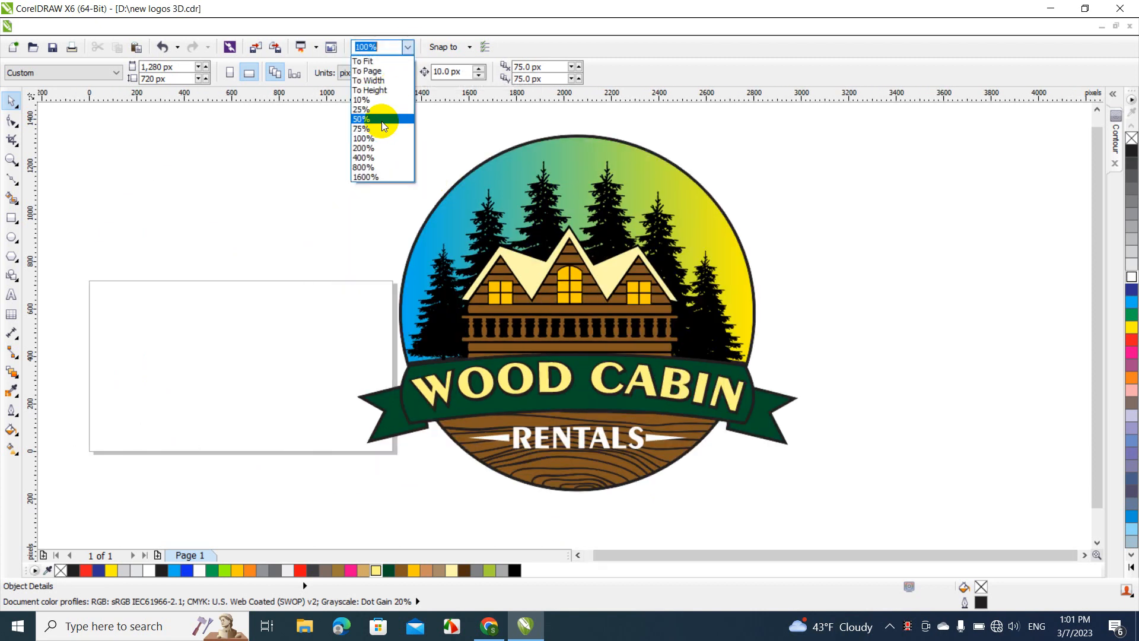
{"action": "left_click", "coordinate": [382, 121]}
{"action": "left_click_drag", "start_coordinate": [363, 158], "coordinate": [719, 416]}
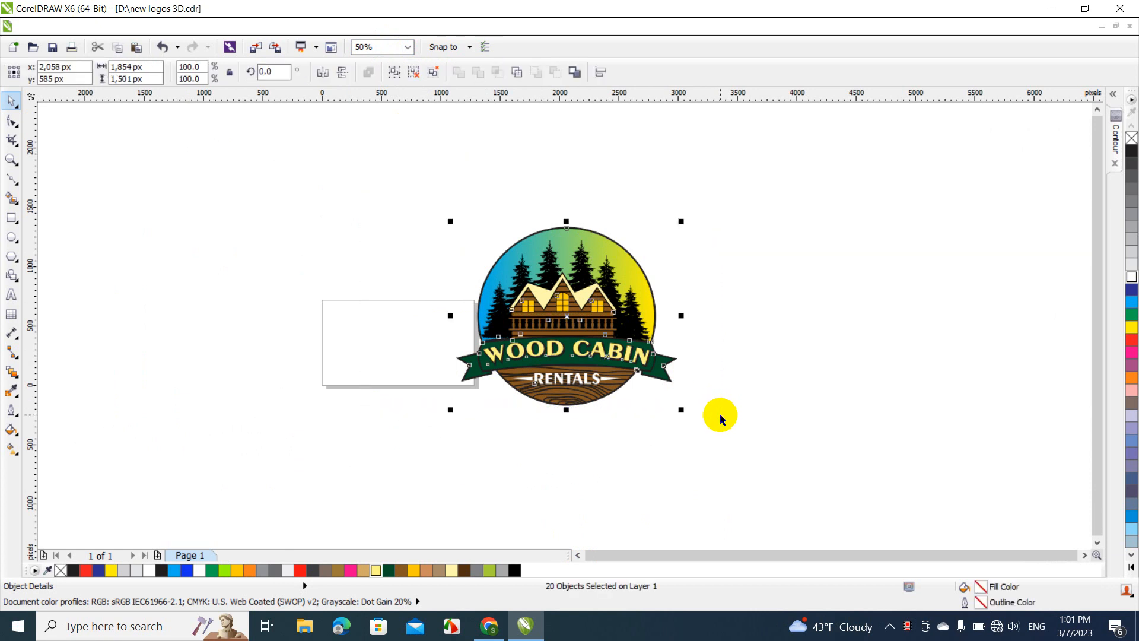
{"action": "left_click", "coordinate": [574, 72]}
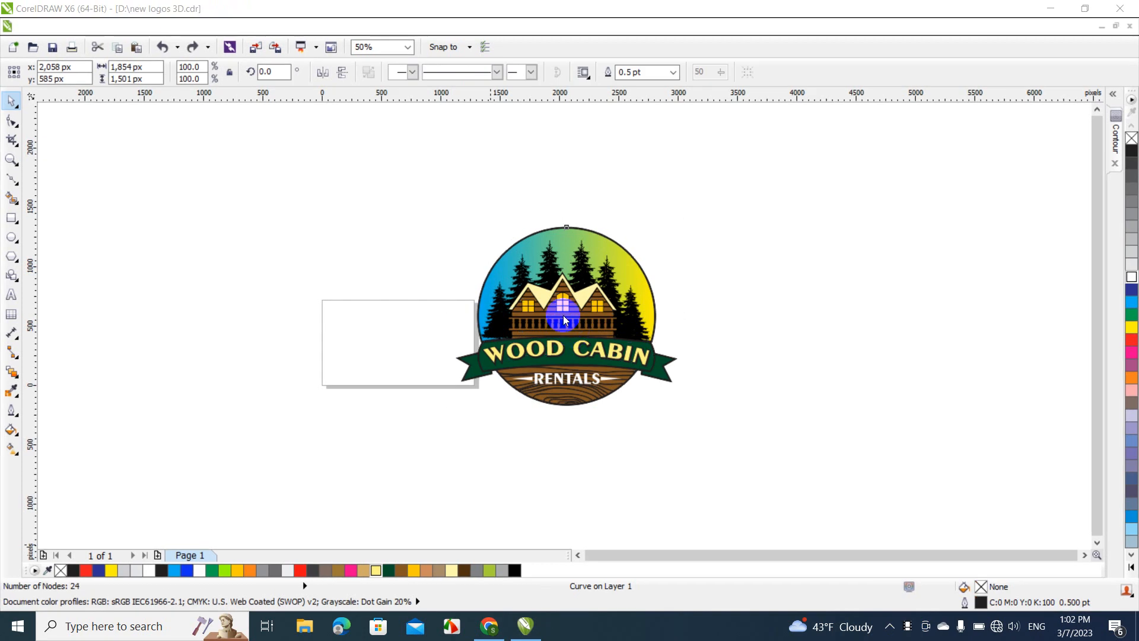
{"action": "left_click_drag", "start_coordinate": [563, 320], "coordinate": [268, 322]}
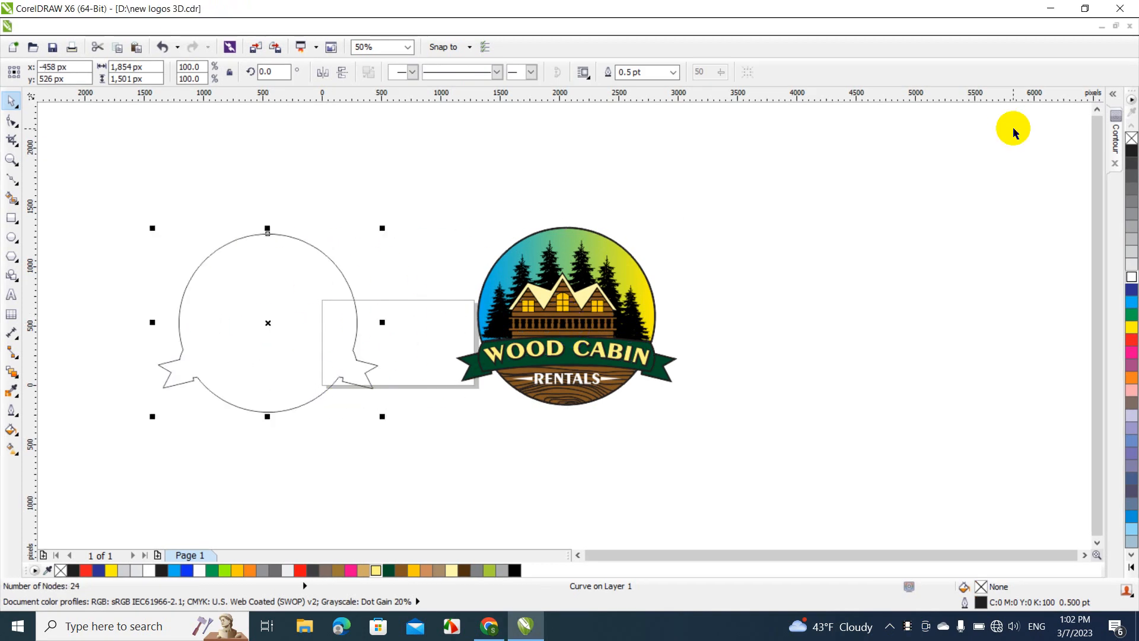
Fill the logo's boundary curve with red (#FF0B13)
{"action": "left_click", "coordinate": [1132, 151]}
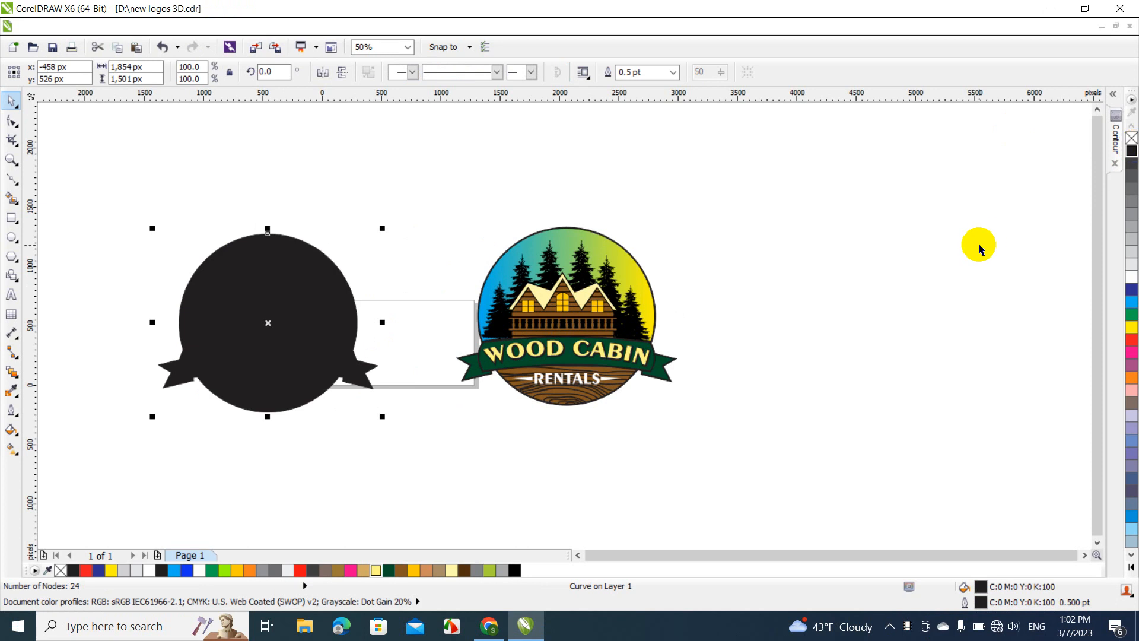
{"action": "left_click", "coordinate": [432, 271]}
{"action": "left_click", "coordinate": [318, 305]}
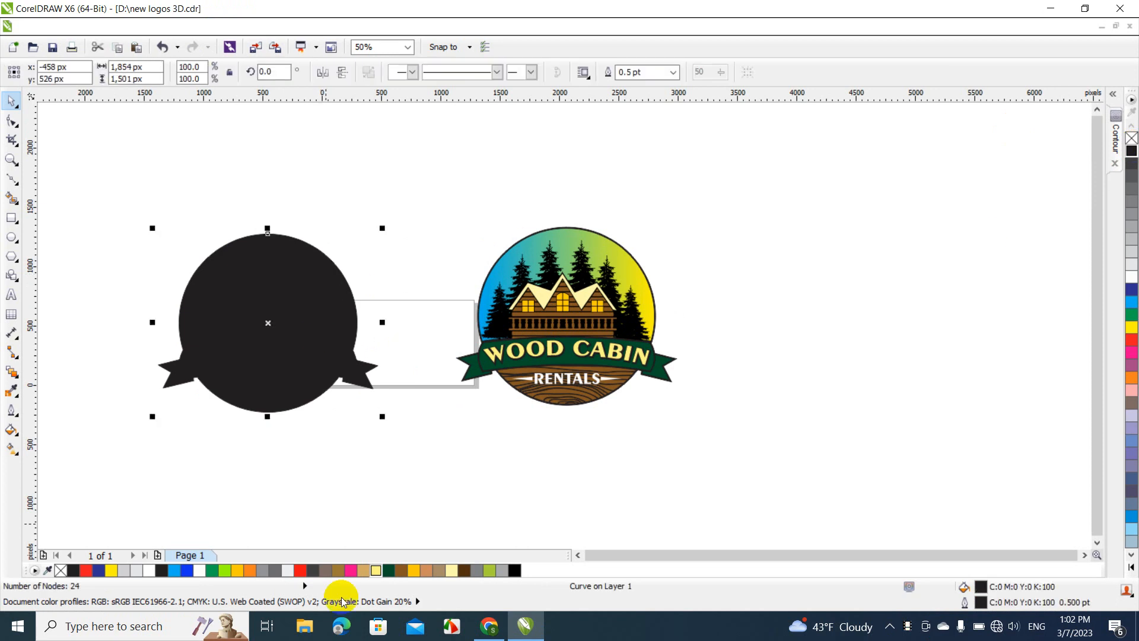
{"action": "left_click", "coordinate": [302, 571]}
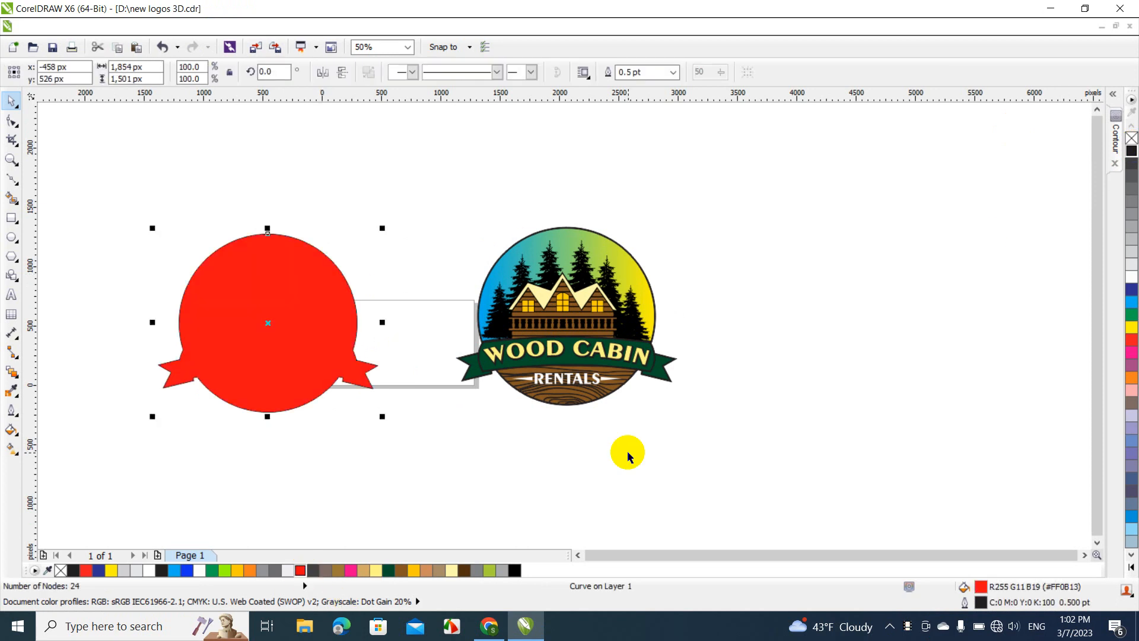
Try a one-step outside contour of 16 px around the red shape, and undo it
{"action": "left_click", "coordinate": [1113, 142]}
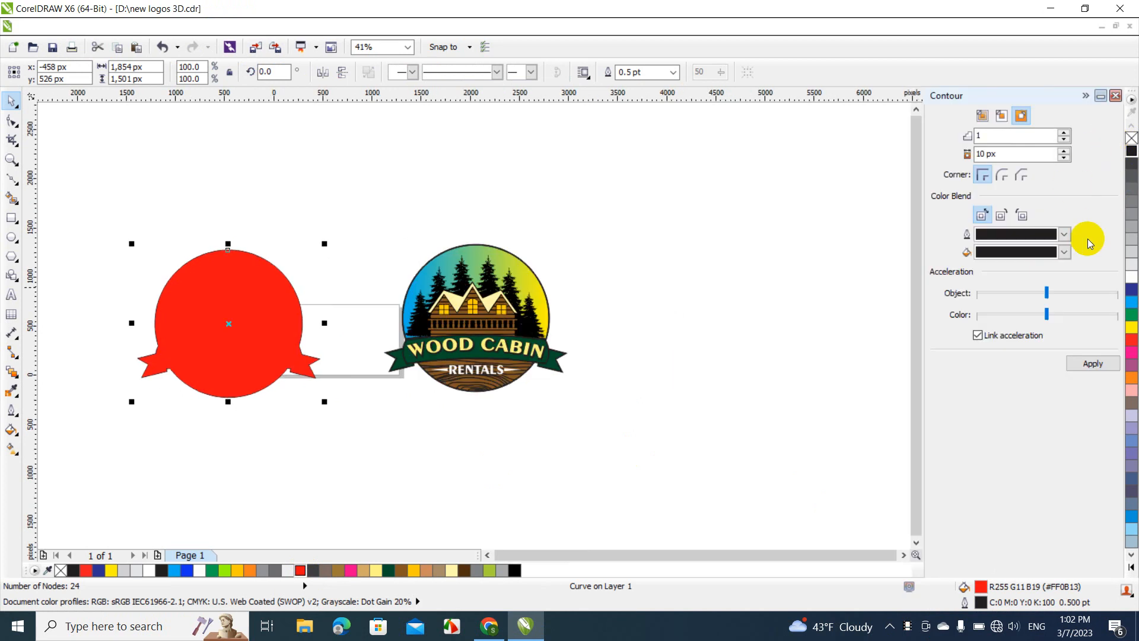
{"action": "left_click", "coordinate": [1062, 152]}
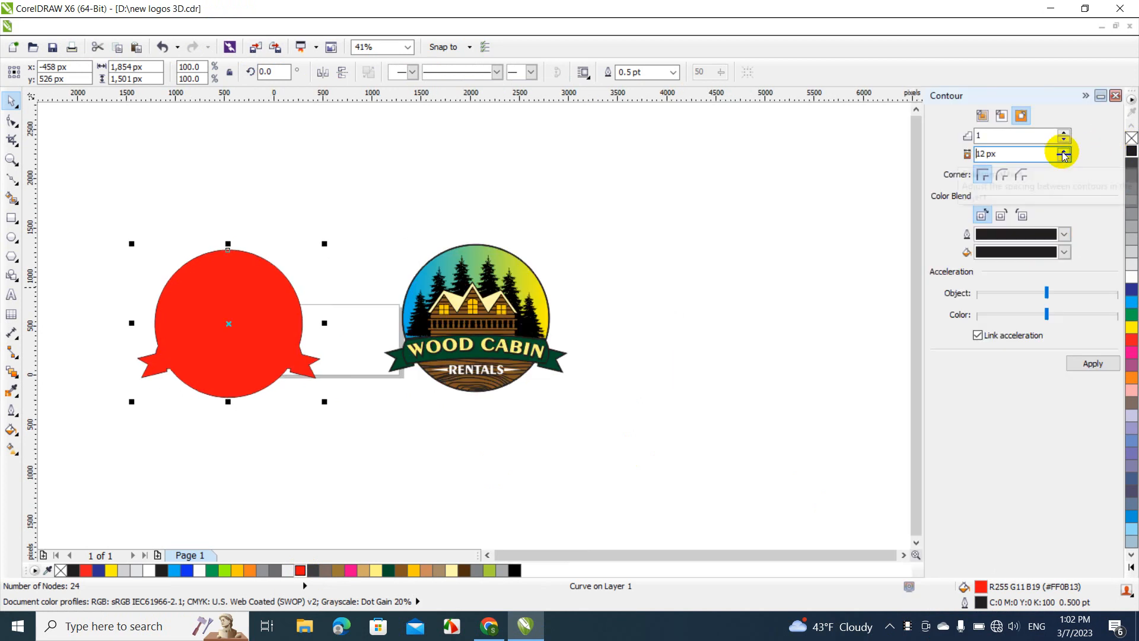
{"action": "left_click", "coordinate": [1063, 152]}
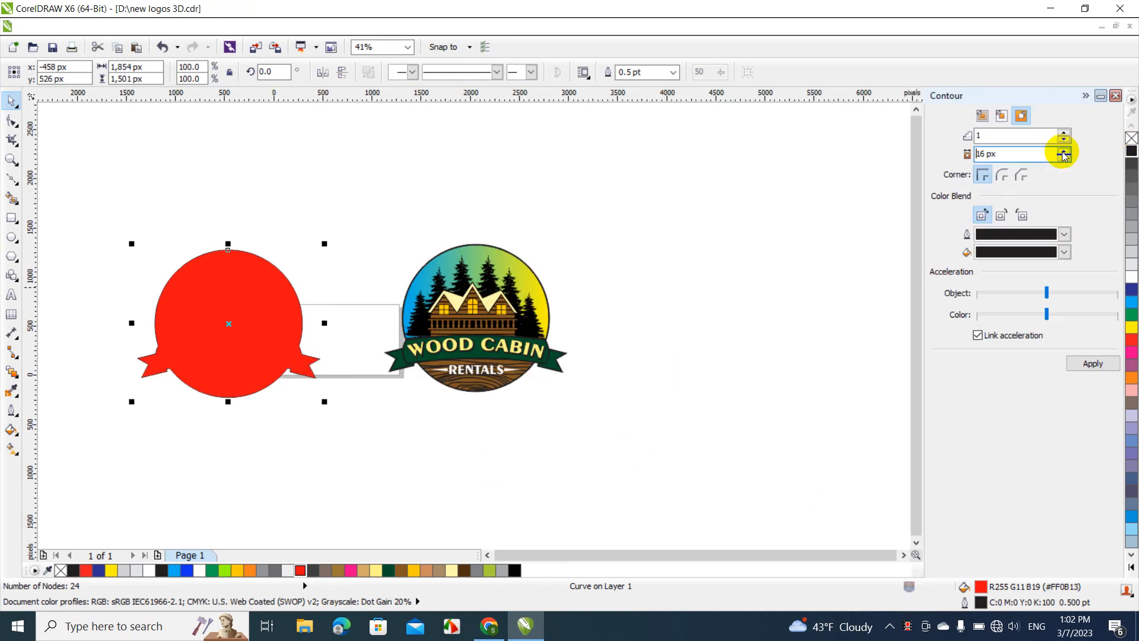
{"action": "left_click", "coordinate": [1093, 367]}
{"action": "key", "text": "ctrl+z"}
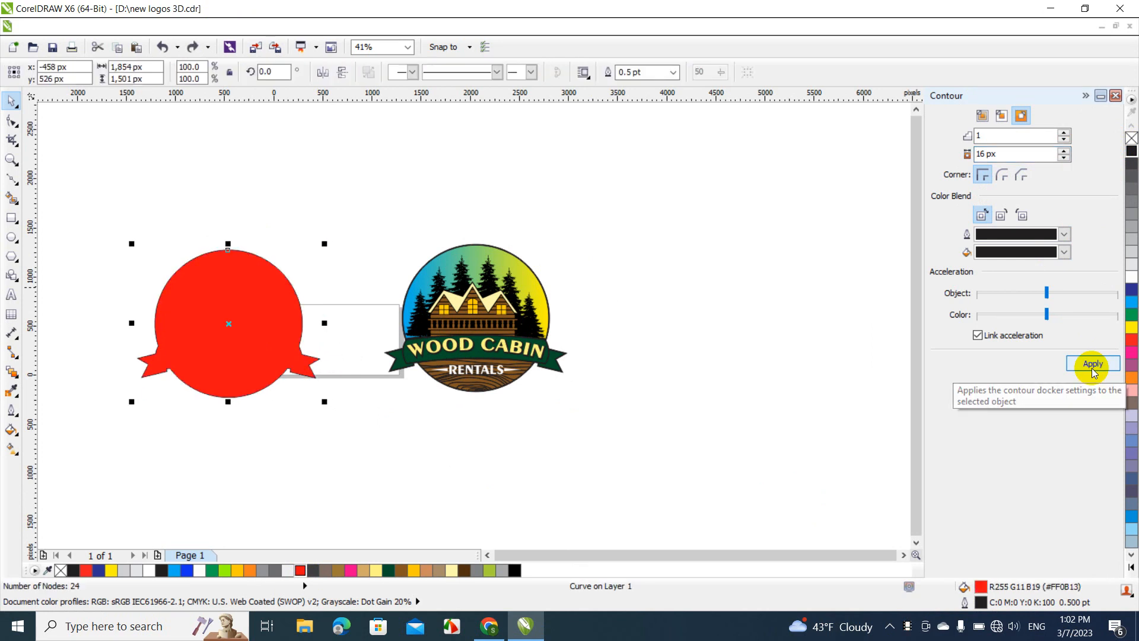
Apply a one-step black outside contour with a 36 px offset to the red shape
{"action": "left_click", "coordinate": [1063, 152]}
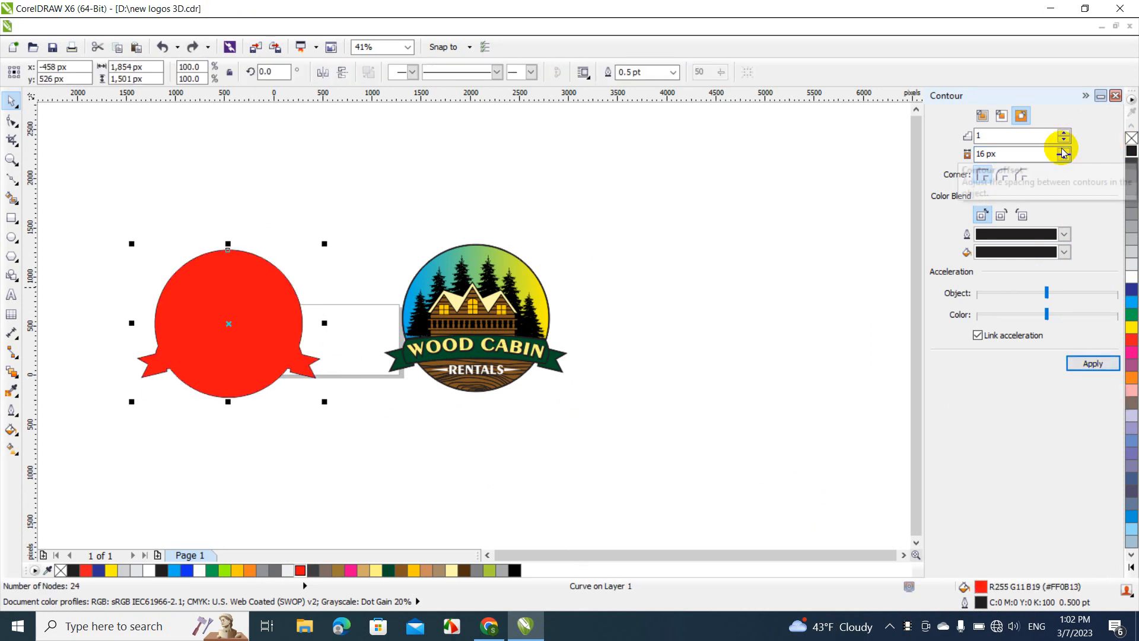
{"action": "left_click", "coordinate": [1063, 152]}
{"action": "left_click", "coordinate": [1063, 152]}
{"action": "left_click", "coordinate": [1063, 152]}
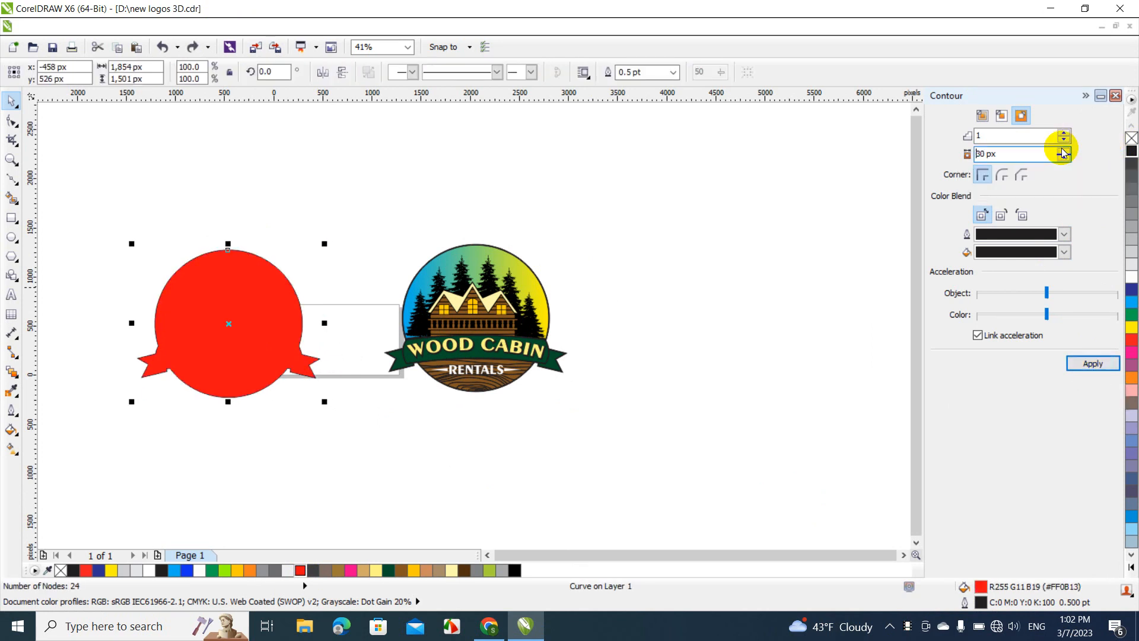
{"action": "left_click", "coordinate": [1063, 152]}
{"action": "left_click", "coordinate": [1063, 152]}
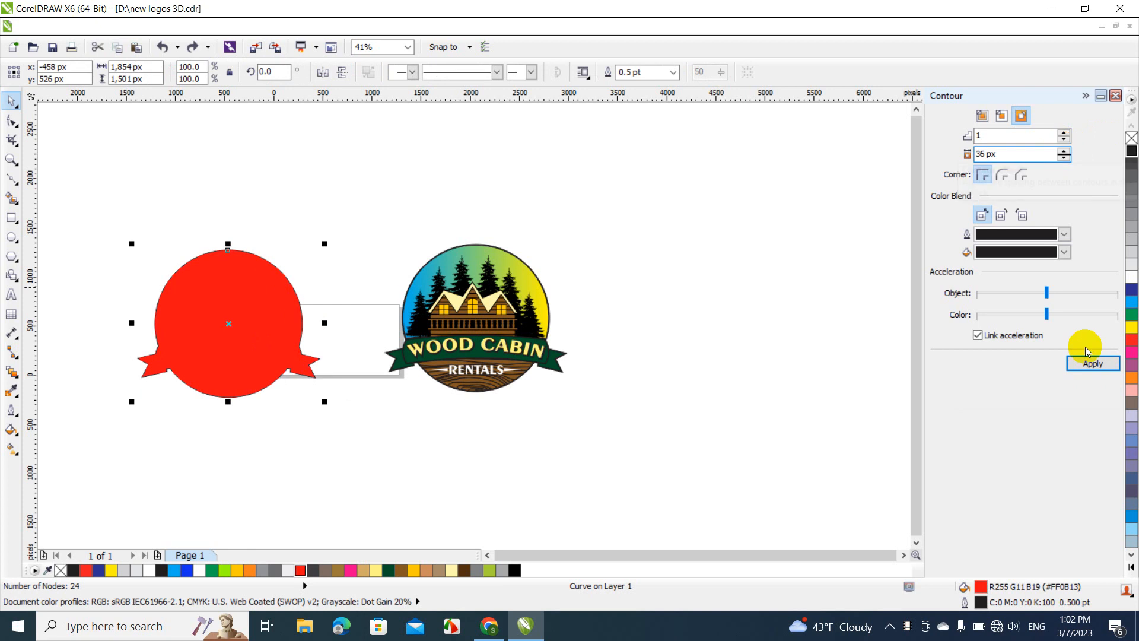
{"action": "left_click", "coordinate": [1092, 364]}
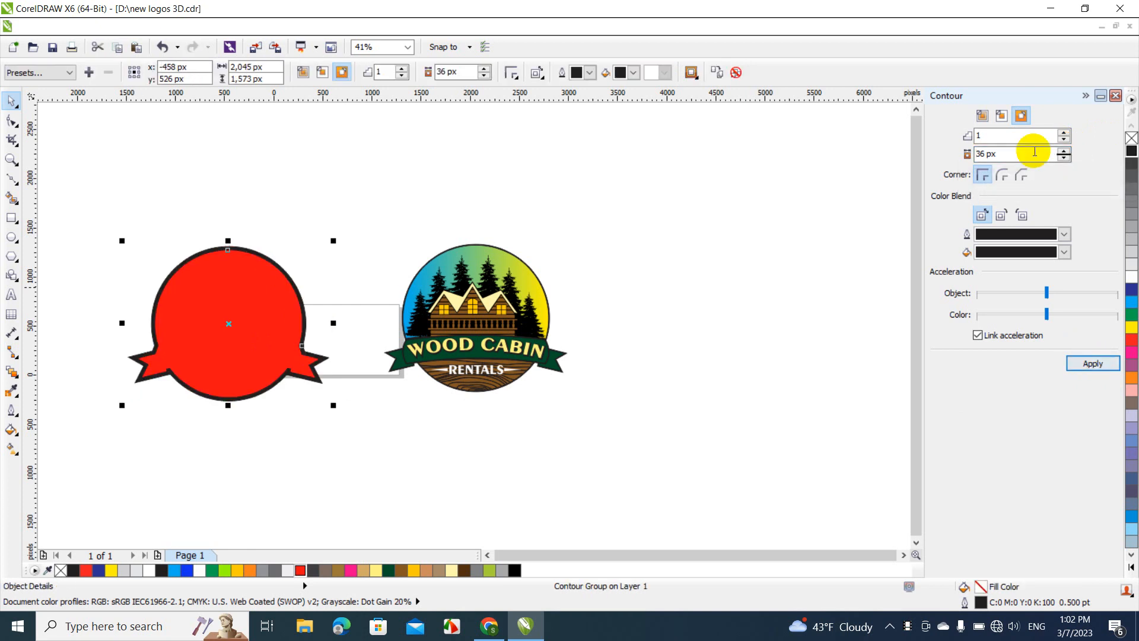
{"action": "left_click", "coordinate": [1089, 97]}
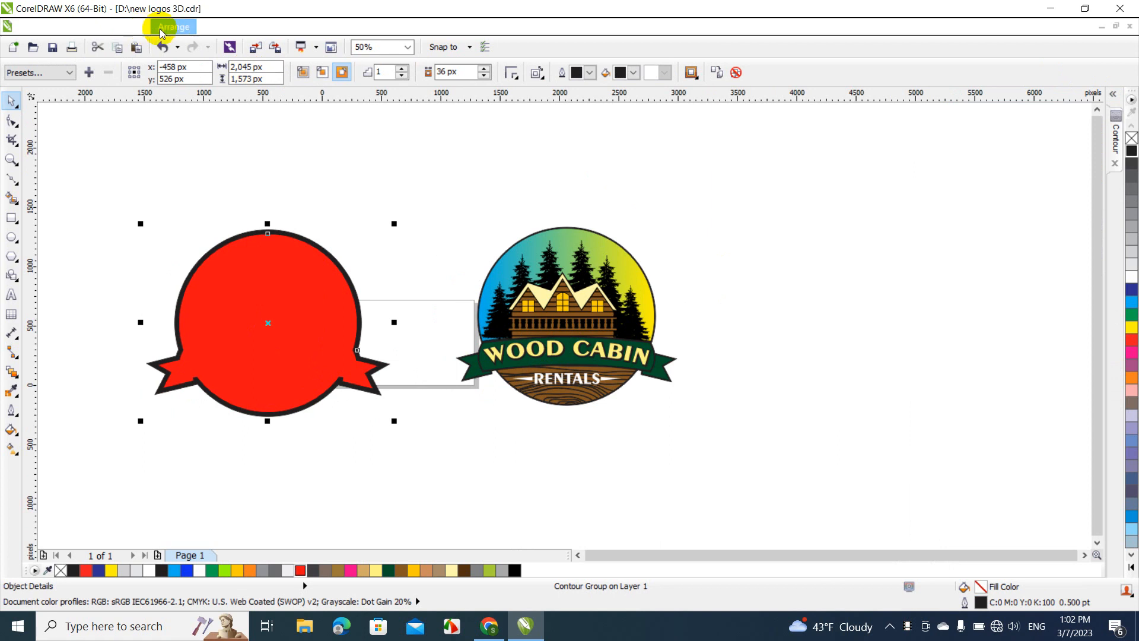
Break the contour group apart and delete the red inner shape
{"action": "left_click", "coordinate": [169, 27]}
{"action": "left_click", "coordinate": [227, 243]}
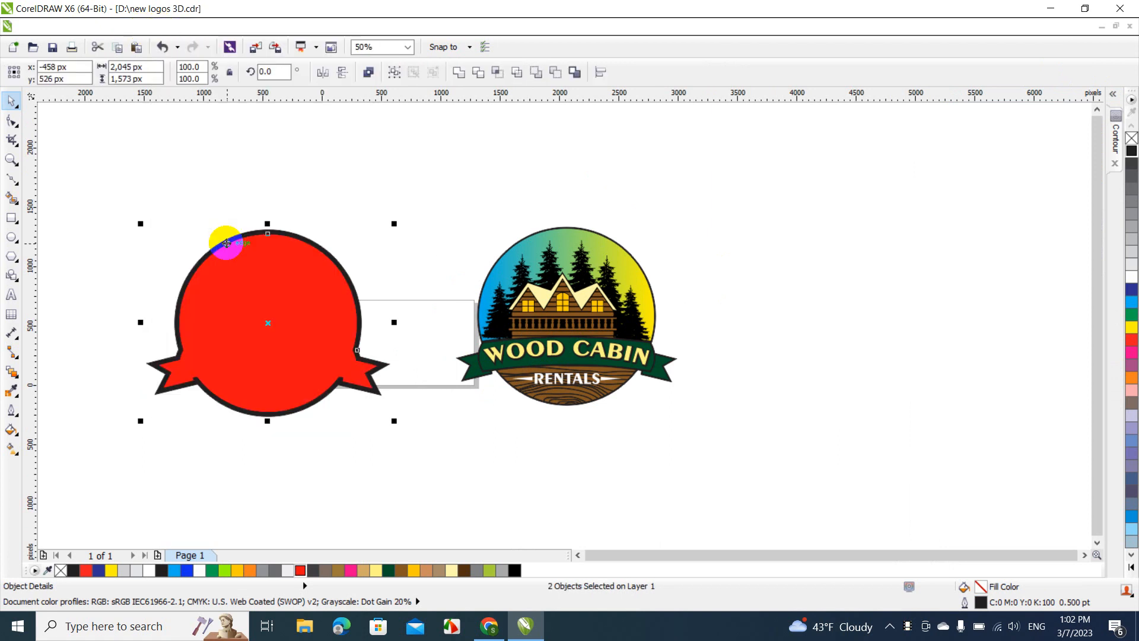
{"action": "left_click", "coordinate": [223, 246]}
{"action": "left_click", "coordinate": [267, 233]}
{"action": "left_click", "coordinate": [237, 195]}
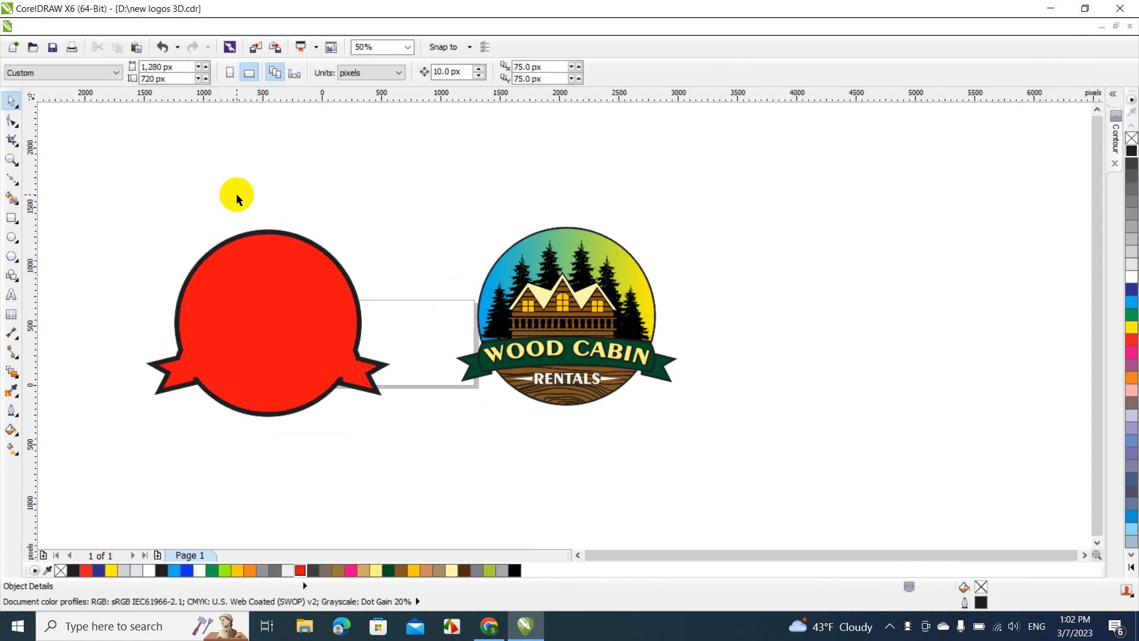
{"action": "left_click", "coordinate": [258, 265]}
{"action": "key", "text": "Delete"}
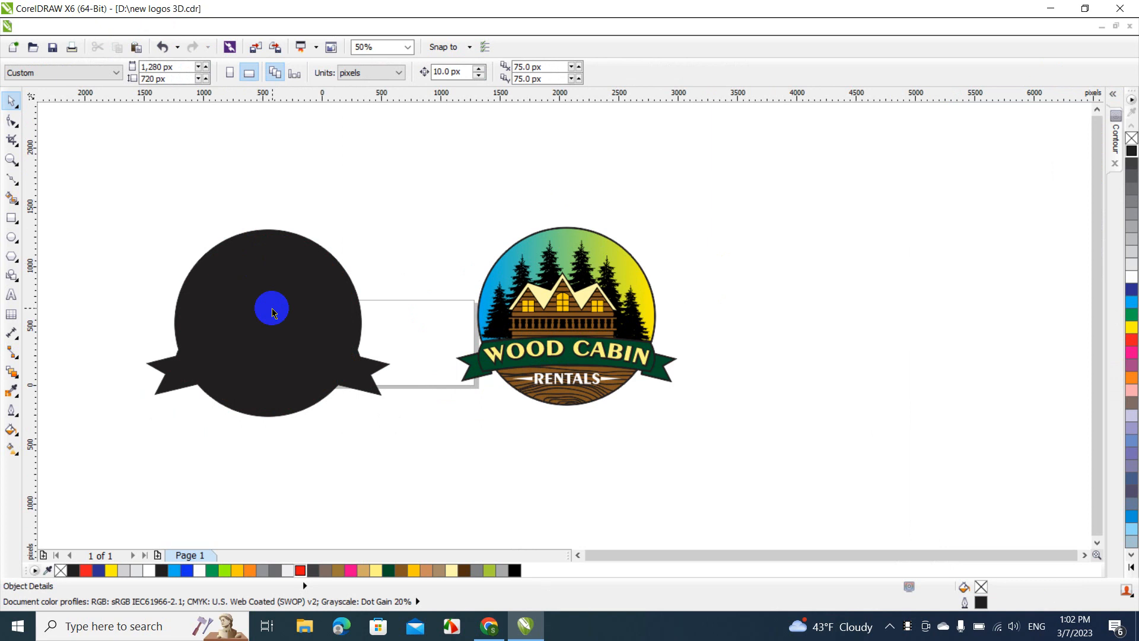
Fill the black silhouette with light grey (20% black) and move it over the logo
{"action": "left_click", "coordinate": [270, 308]}
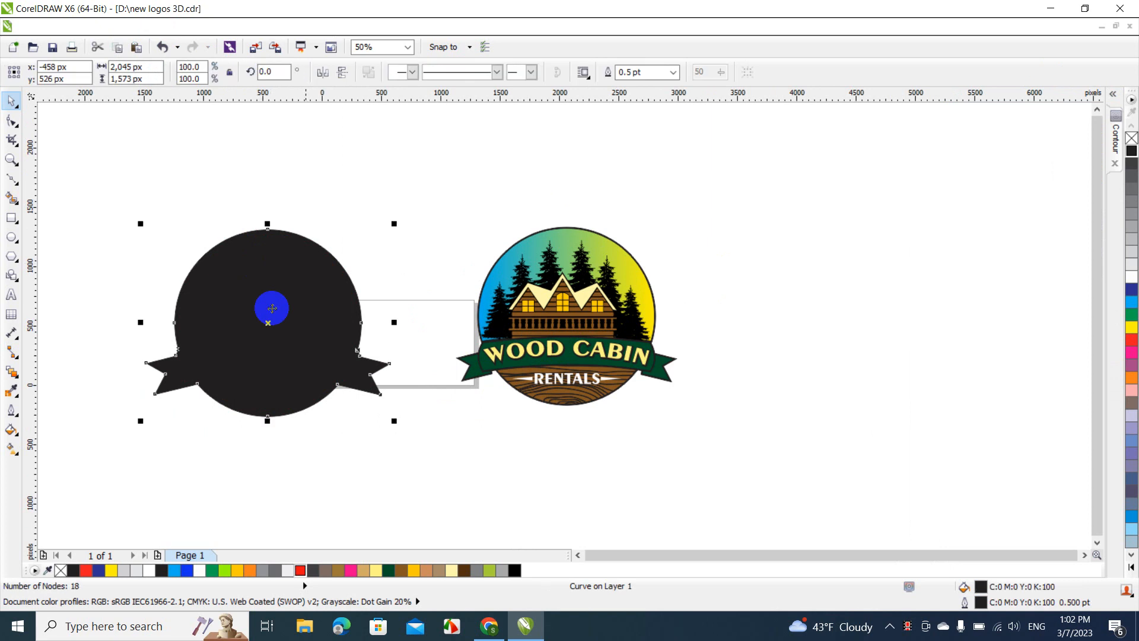
{"action": "left_click", "coordinate": [1131, 251]}
{"action": "left_click_drag", "start_coordinate": [241, 304], "coordinate": [542, 297]}
Send the grey silhouette to the back of the page, behind the logo artwork
{"action": "right_click", "coordinate": [542, 297]}
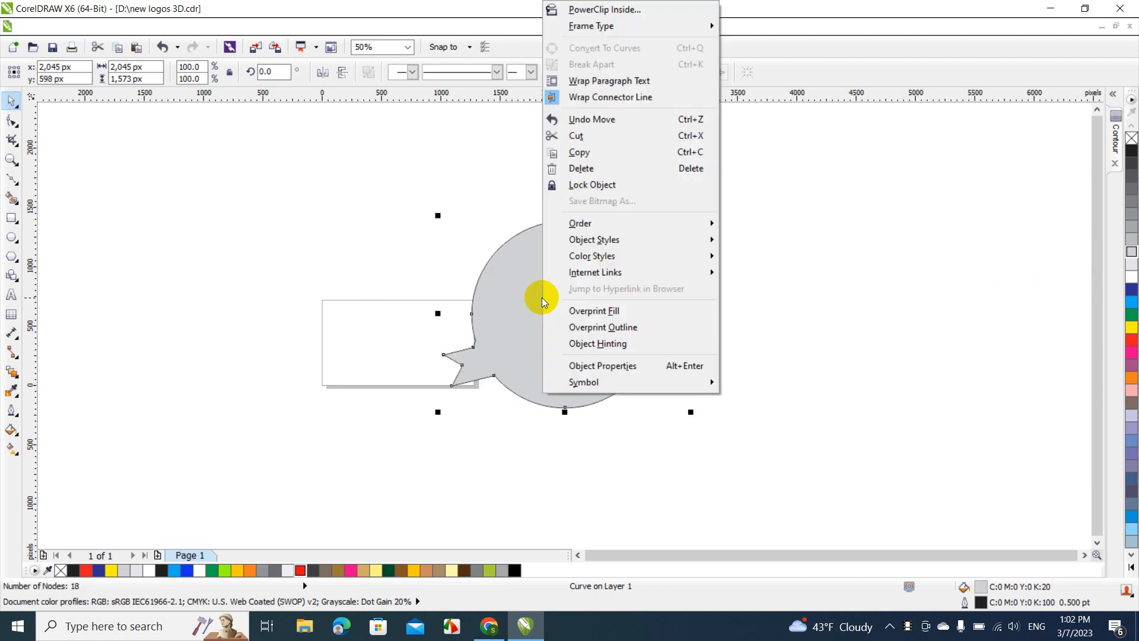
{"action": "mouse_move", "coordinate": [588, 223]}
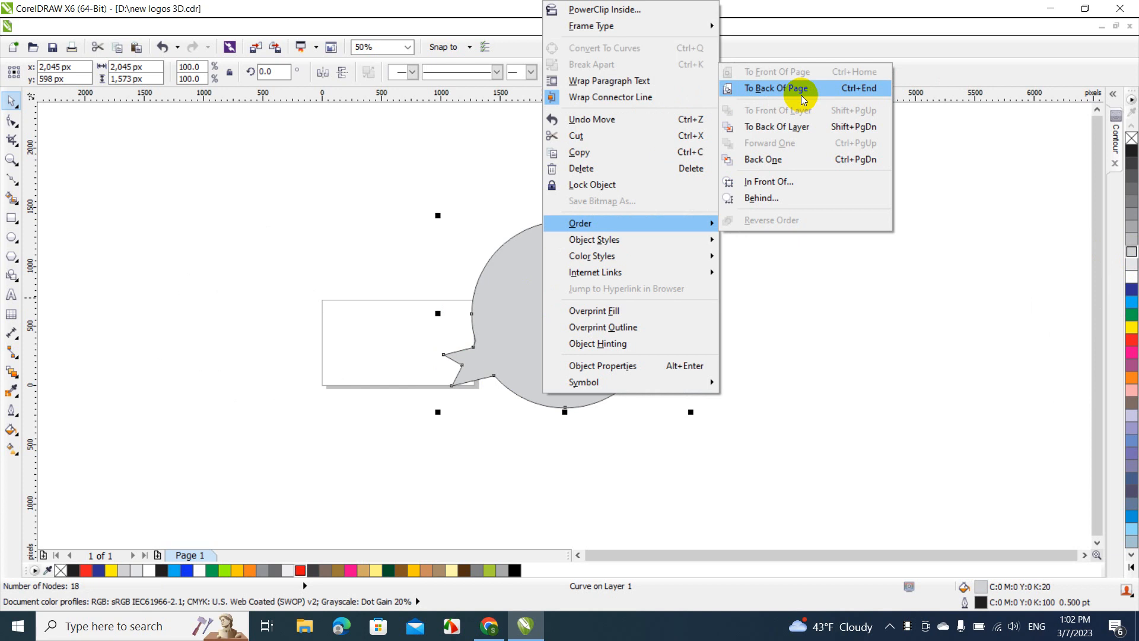
{"action": "left_click", "coordinate": [809, 98]}
{"action": "left_click", "coordinate": [753, 284]}
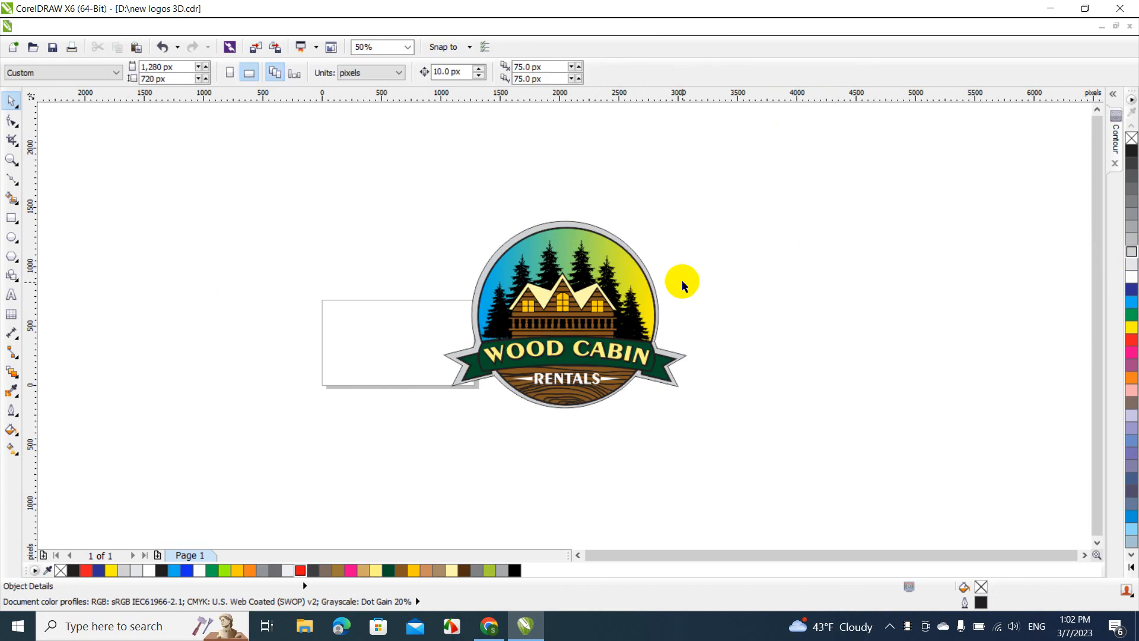
Shift the grey silhouette slightly right and down to about X 2,051 px, Y 584 px to even out the border
{"action": "left_click", "coordinate": [408, 48]}
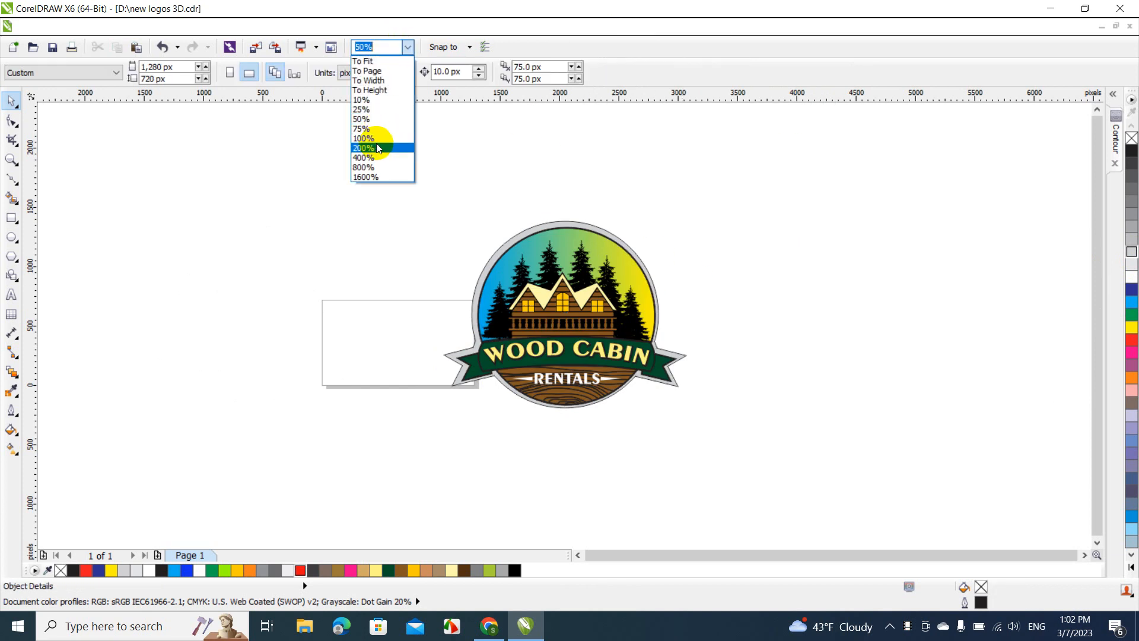
{"action": "left_click", "coordinate": [376, 147]}
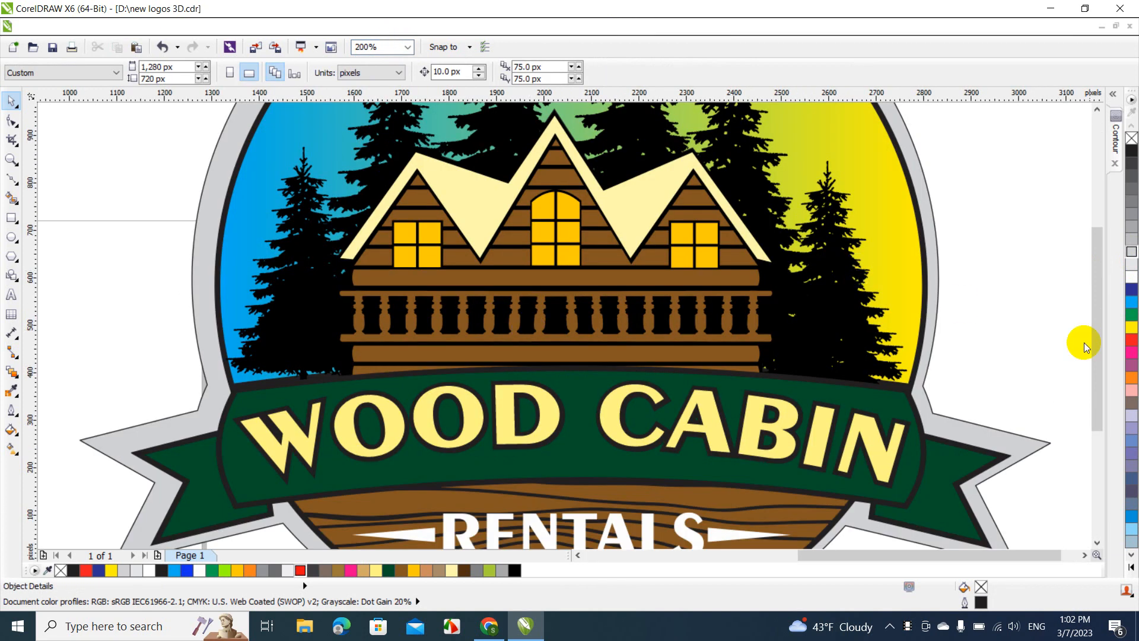
{"action": "left_click_drag", "start_coordinate": [1095, 342], "coordinate": [1092, 377]}
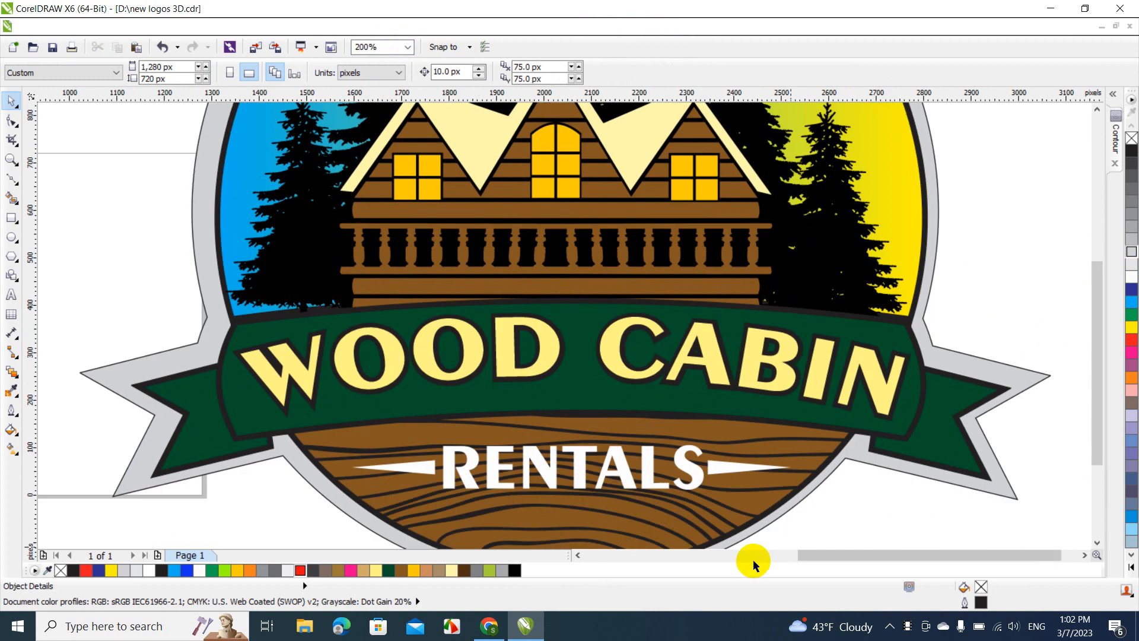
{"action": "left_click", "coordinate": [773, 522]}
{"action": "left_click_drag", "start_coordinate": [773, 522], "coordinate": [775, 528]}
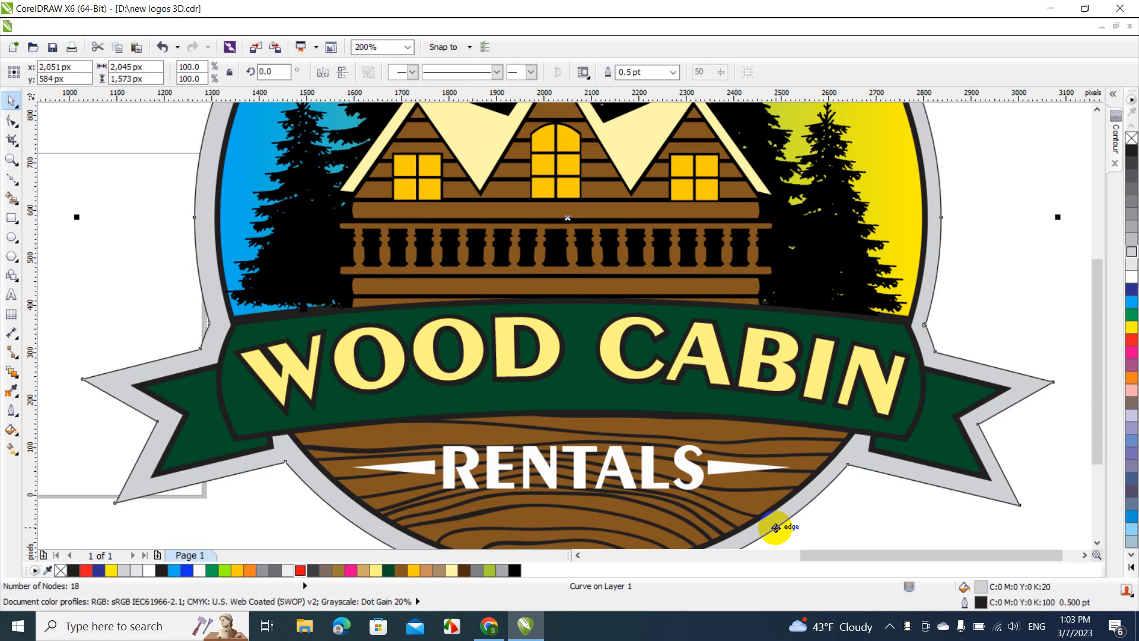
{"action": "left_click", "coordinate": [722, 515], "text": "shift"}
{"action": "left_click", "coordinate": [961, 320]}
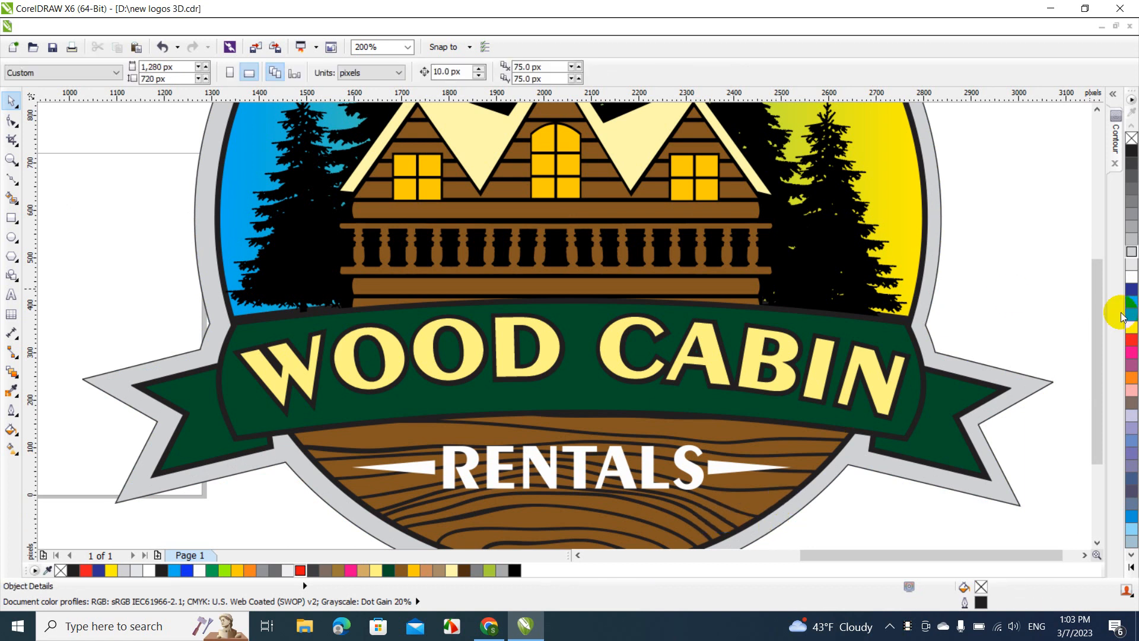
Align the grey silhouette's center horizontally with the logo's gradient circle
{"action": "left_click_drag", "start_coordinate": [1094, 294], "coordinate": [1094, 180]}
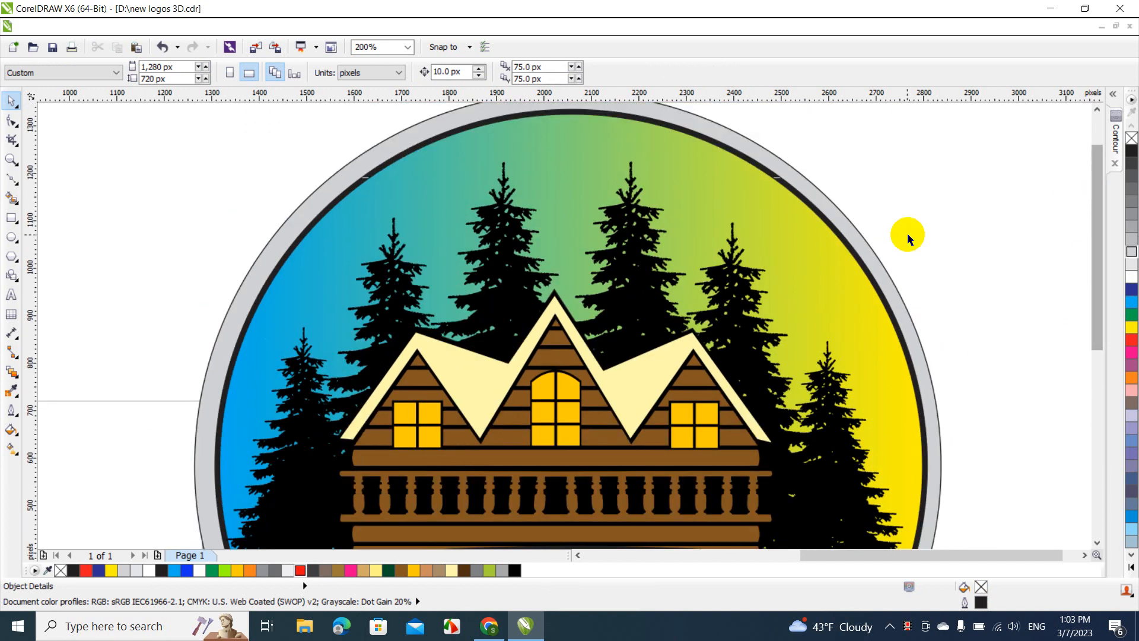
{"action": "left_click", "coordinate": [869, 246]}
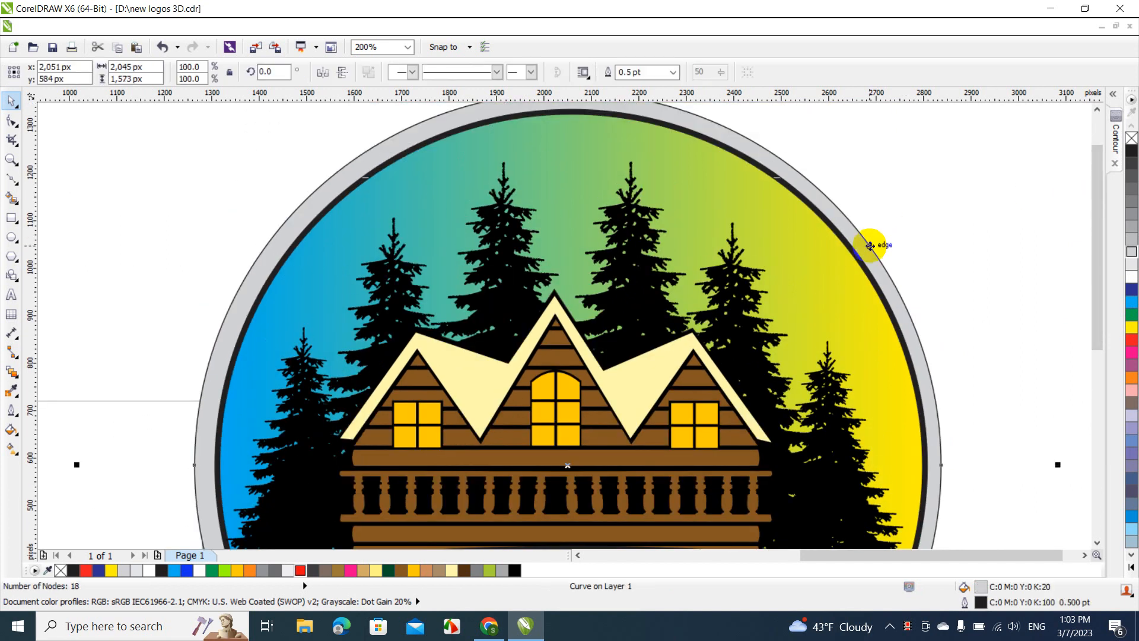
{"action": "left_click", "coordinate": [824, 240], "text": "shift"}
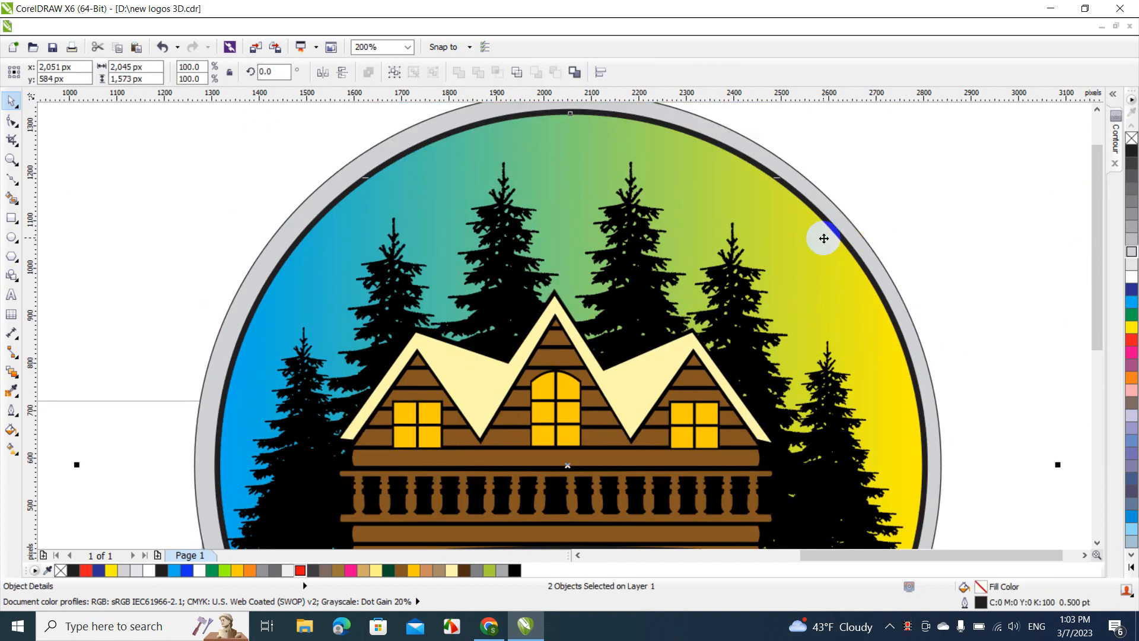
{"action": "left_click", "coordinate": [978, 205]}
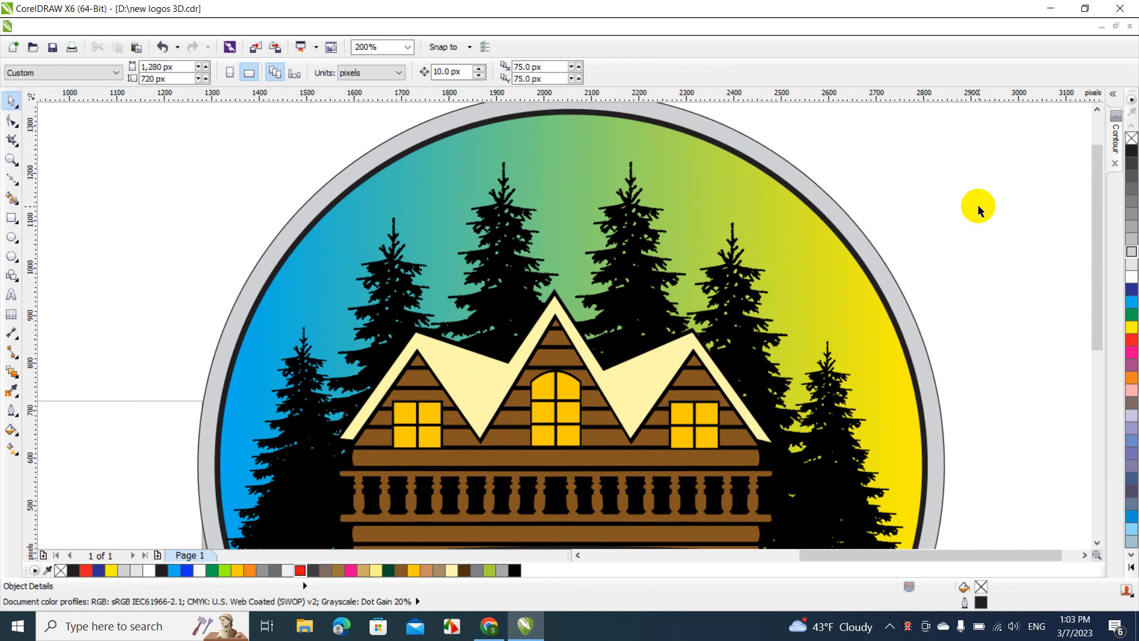
Move the complete logo with its grey border left and slightly up so that it overlaps the page
{"action": "left_click", "coordinate": [407, 47]}
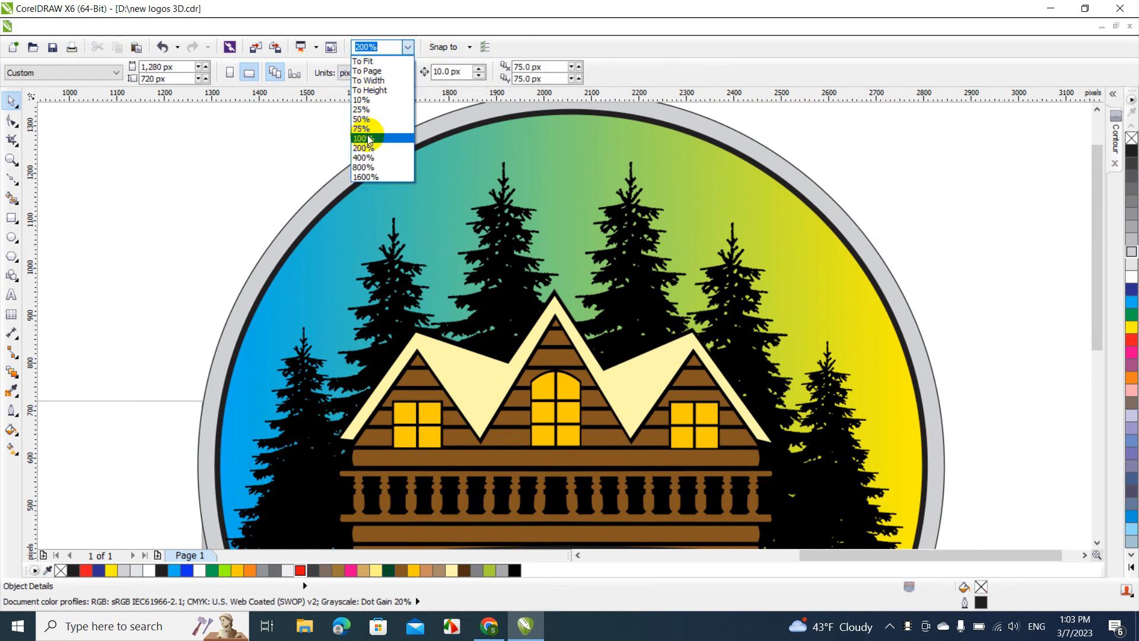
{"action": "left_click", "coordinate": [365, 138]}
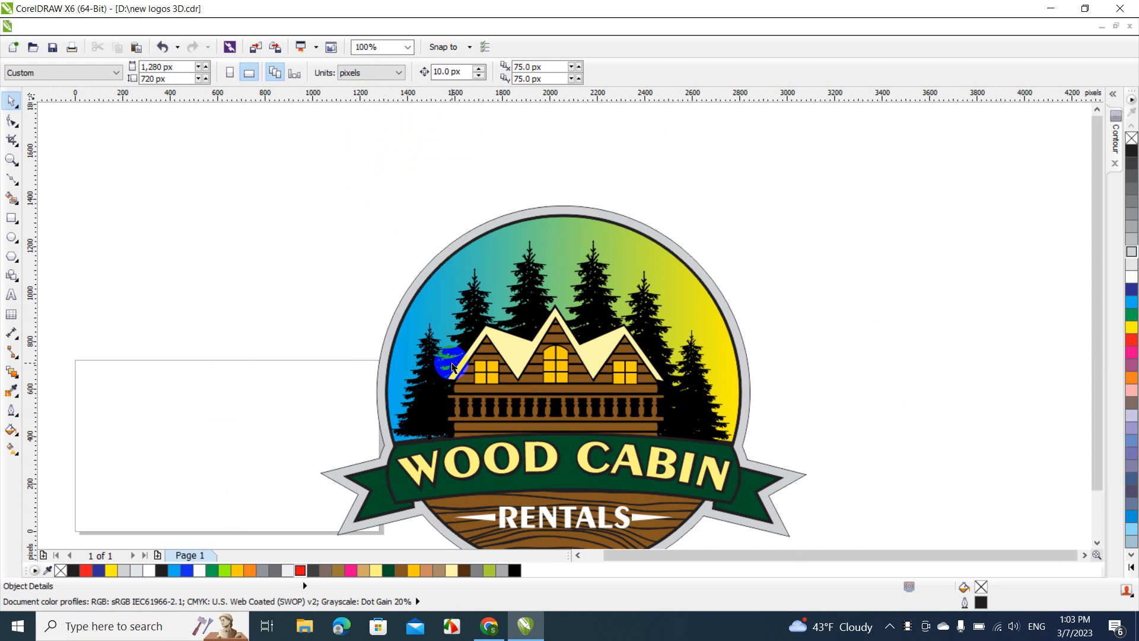
{"action": "left_click", "coordinate": [406, 48]}
{"action": "left_click", "coordinate": [381, 126]}
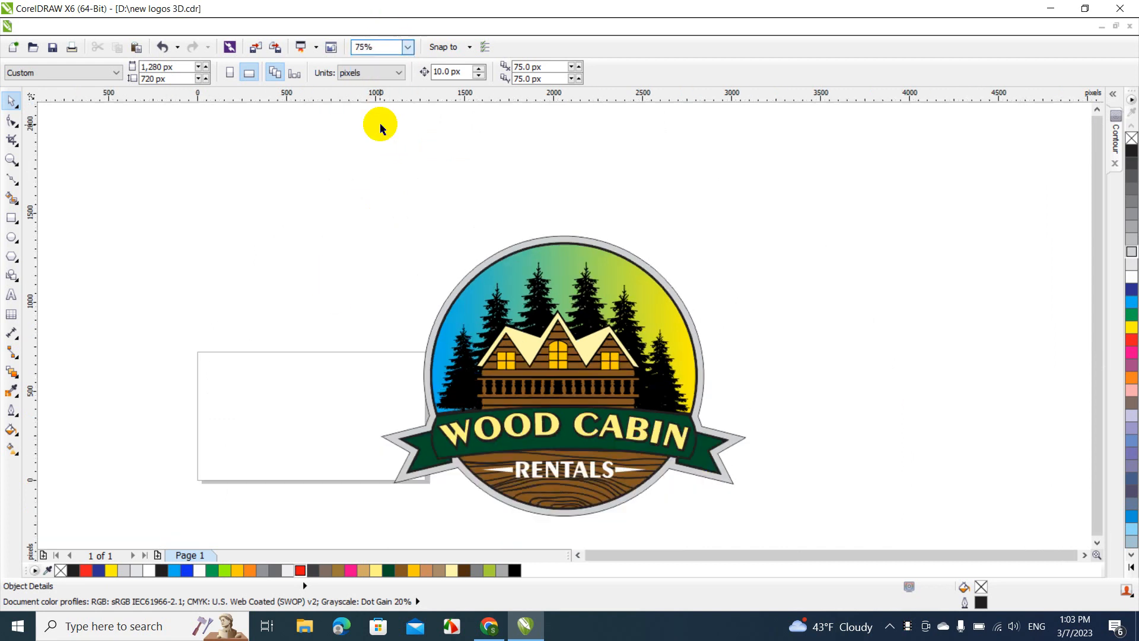
{"action": "left_click_drag", "start_coordinate": [364, 176], "coordinate": [786, 541]}
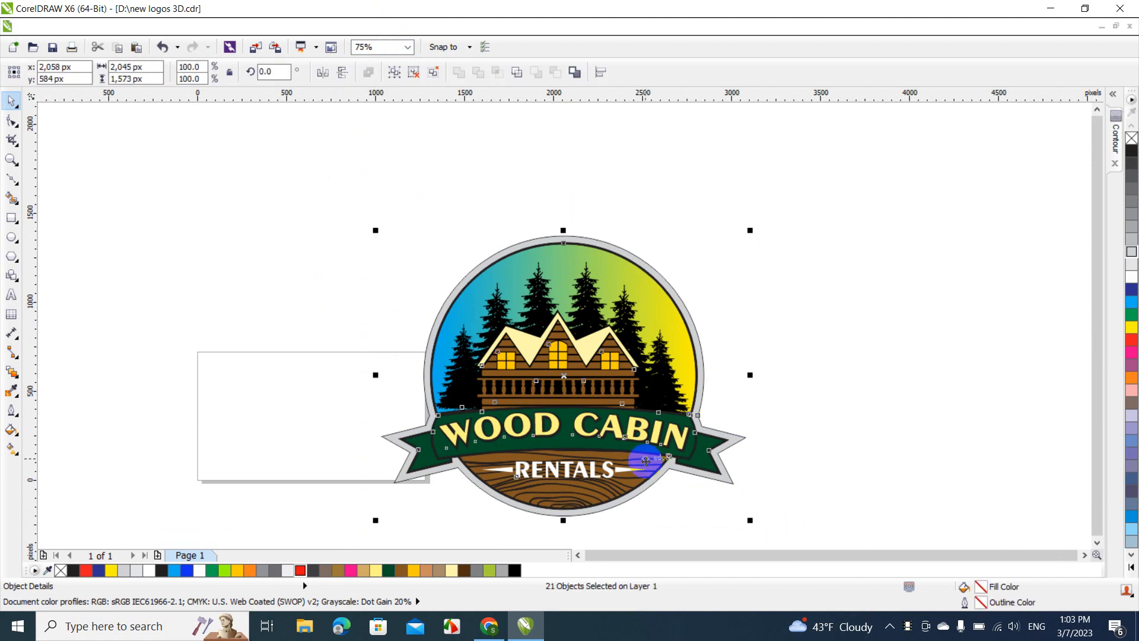
{"action": "left_click_drag", "start_coordinate": [645, 460], "coordinate": [484, 440]}
{"action": "left_click", "coordinate": [656, 314]}
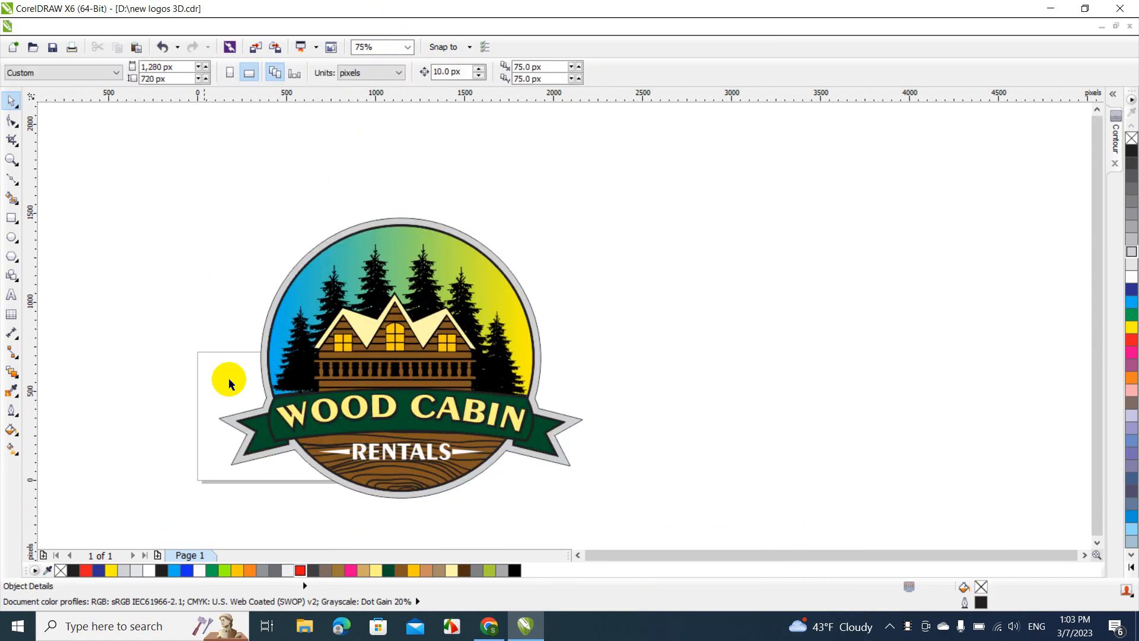
Draw a rectangle about 3,496 x 2,088 px around the logo and fill it with black (#000000)
{"action": "left_click", "coordinate": [11, 218]}
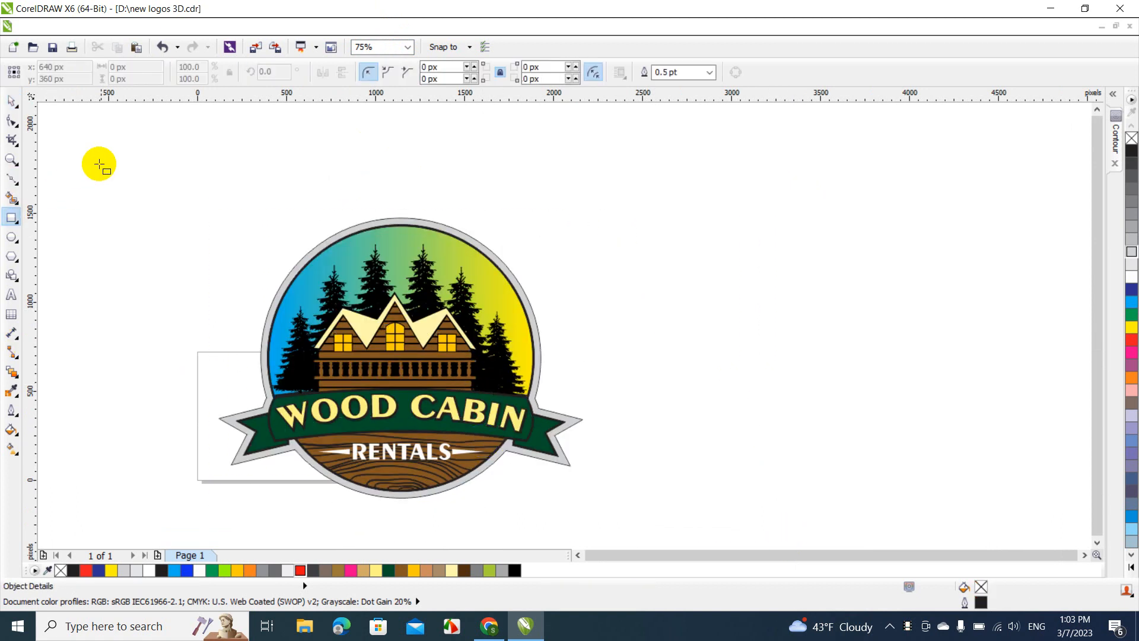
{"action": "left_click_drag", "start_coordinate": [114, 158], "coordinate": [736, 529]}
{"action": "left_click", "coordinate": [9, 104]}
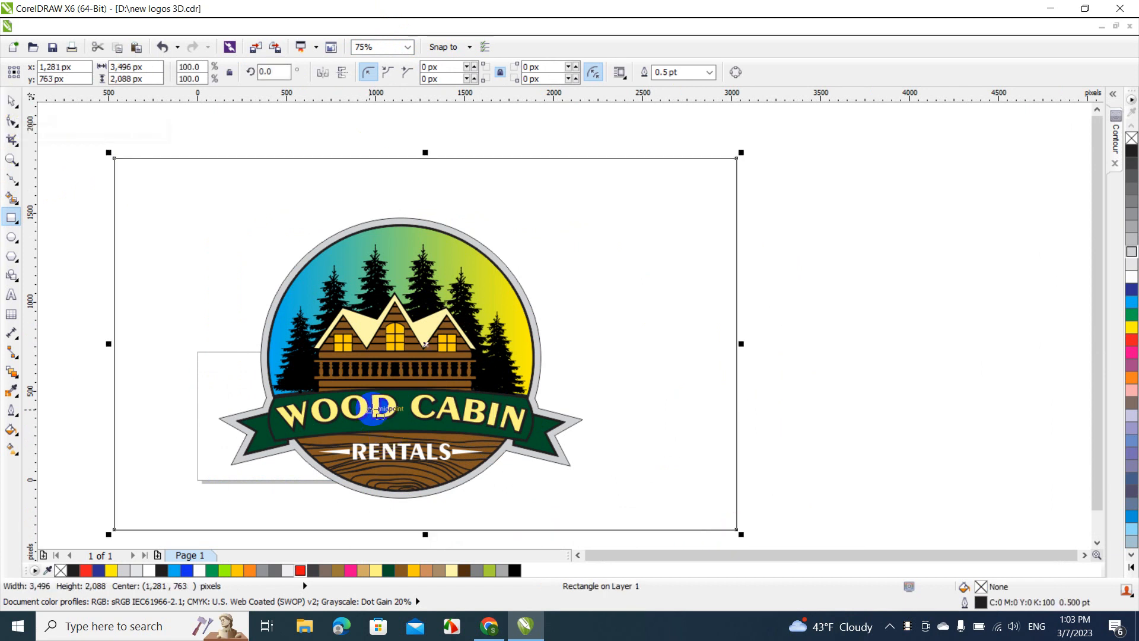
{"action": "left_click", "coordinate": [515, 570]}
Send the black rectangle to the back of the page as a background for the logo
{"action": "right_click", "coordinate": [617, 305]}
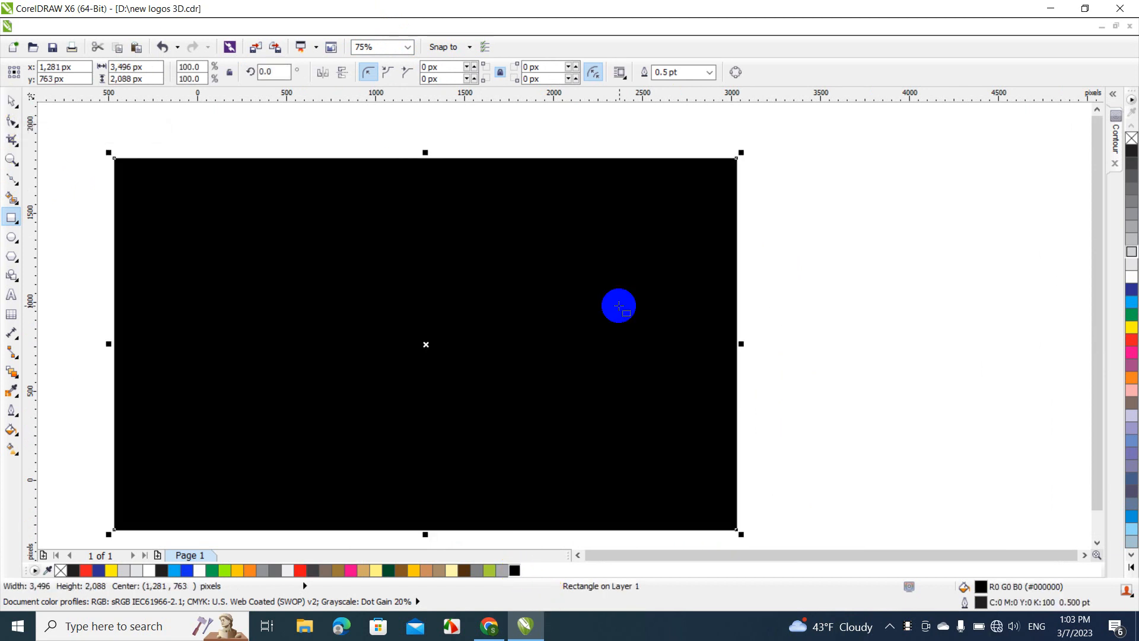
{"action": "left_click", "coordinate": [644, 222]}
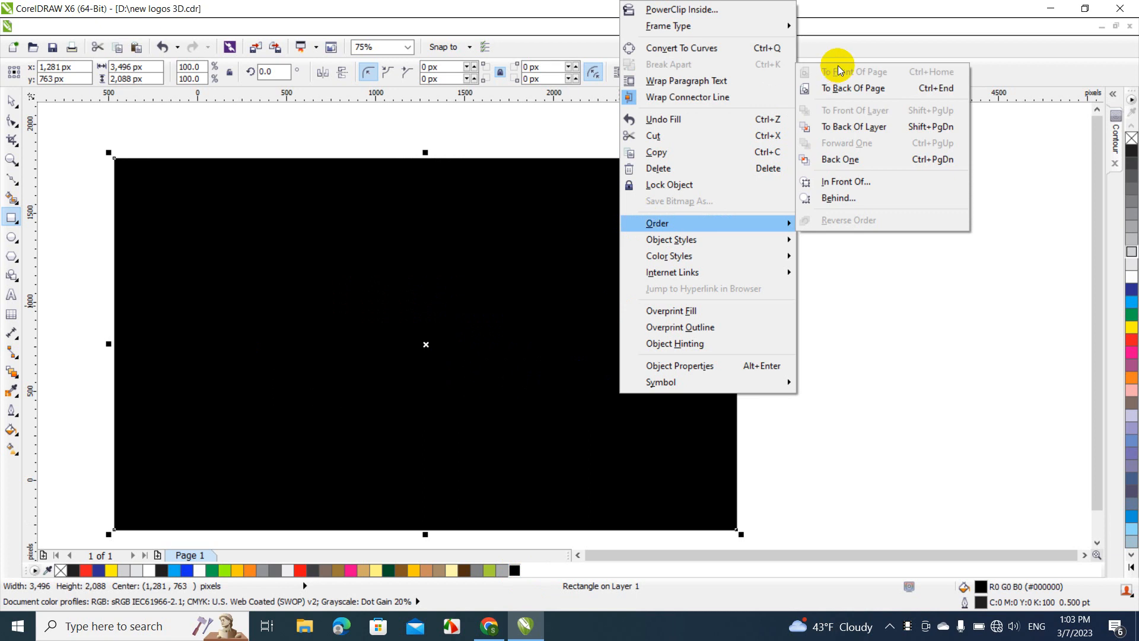
{"action": "left_click", "coordinate": [842, 88]}
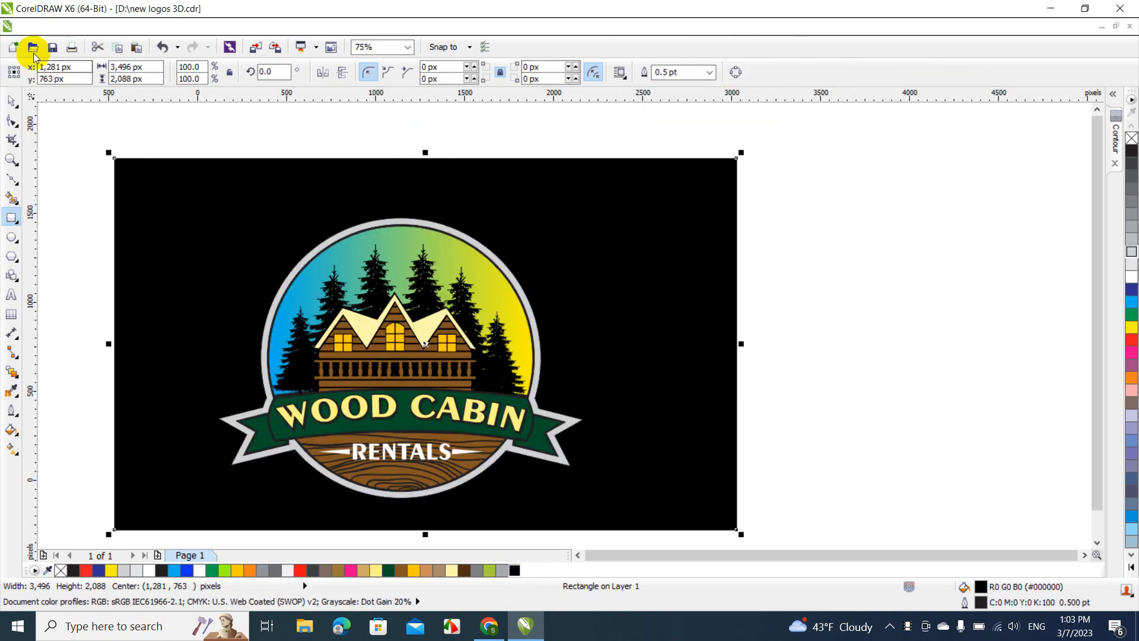
{"action": "left_click", "coordinate": [12, 99]}
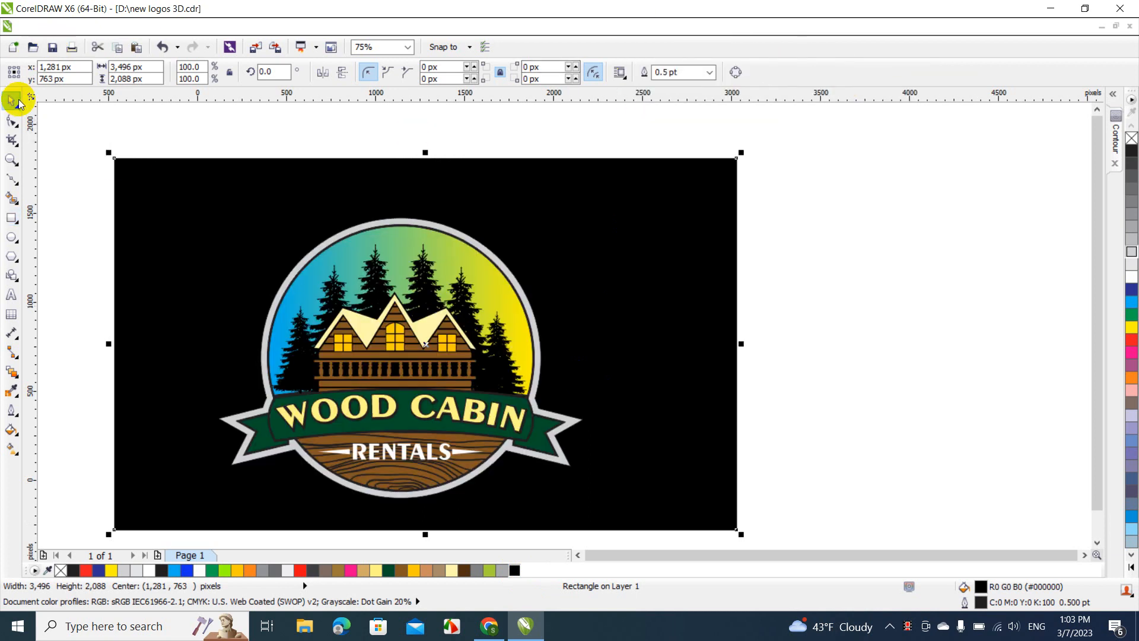
{"action": "left_click", "coordinate": [59, 122]}
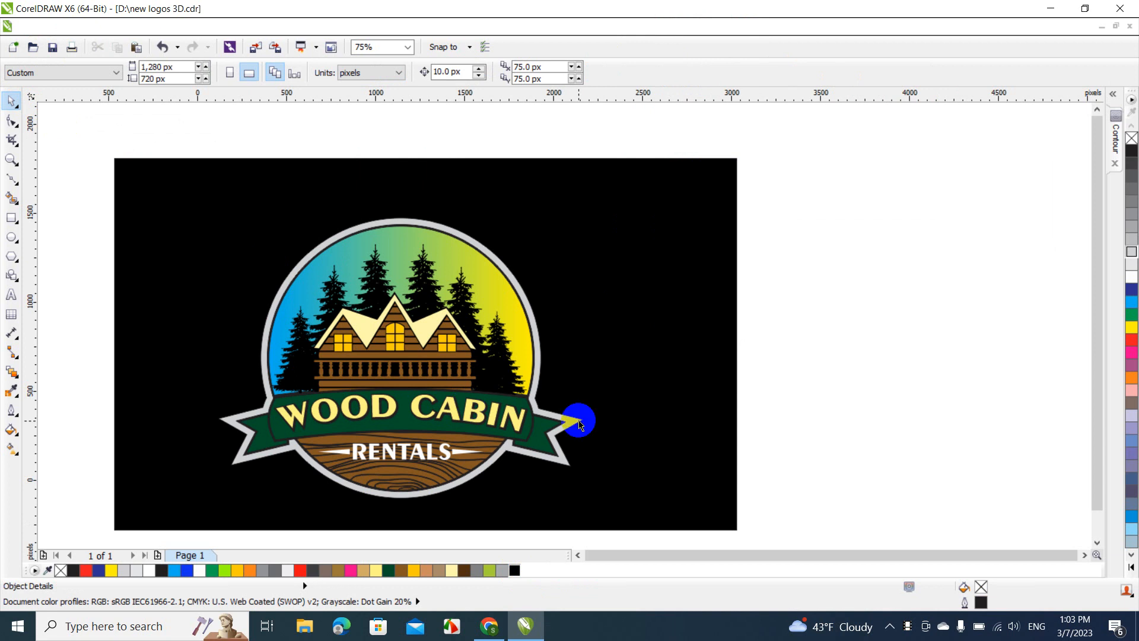
Try red, dark green, white, yellow, dark blue, bright blue and black fills on the background rectangle
{"action": "left_click", "coordinate": [628, 348]}
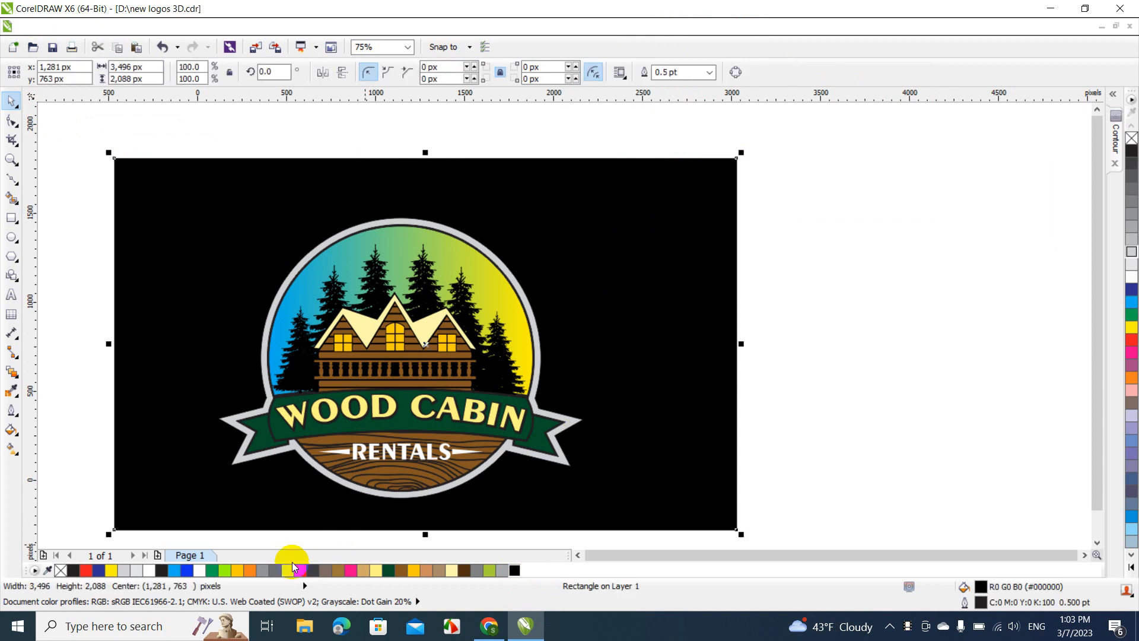
{"action": "left_click", "coordinate": [299, 572]}
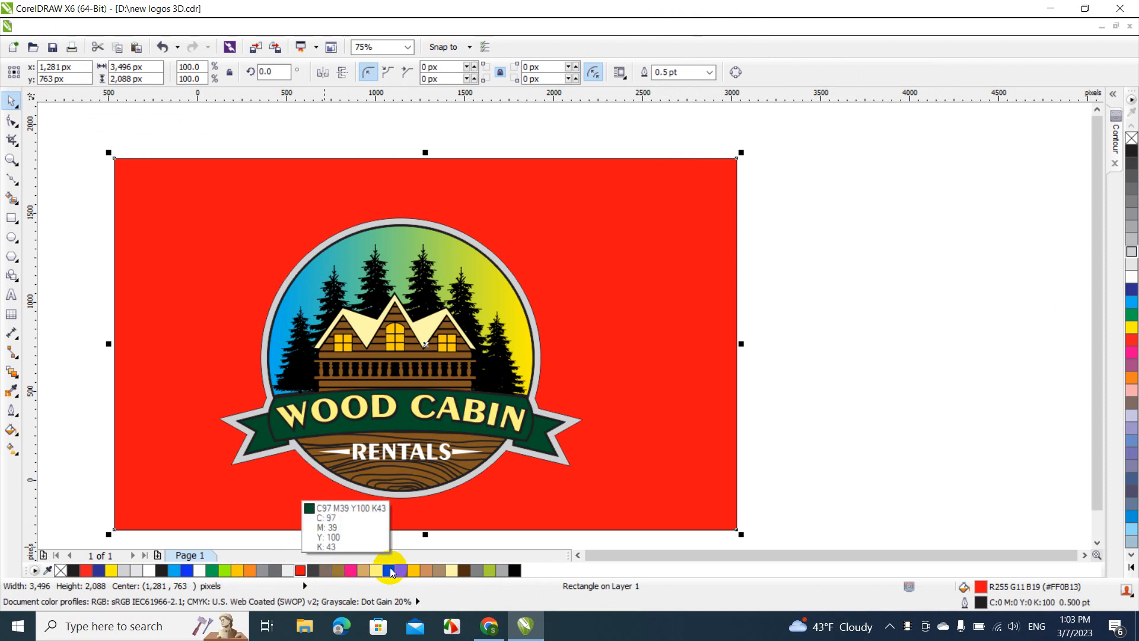
{"action": "left_click", "coordinate": [389, 570]}
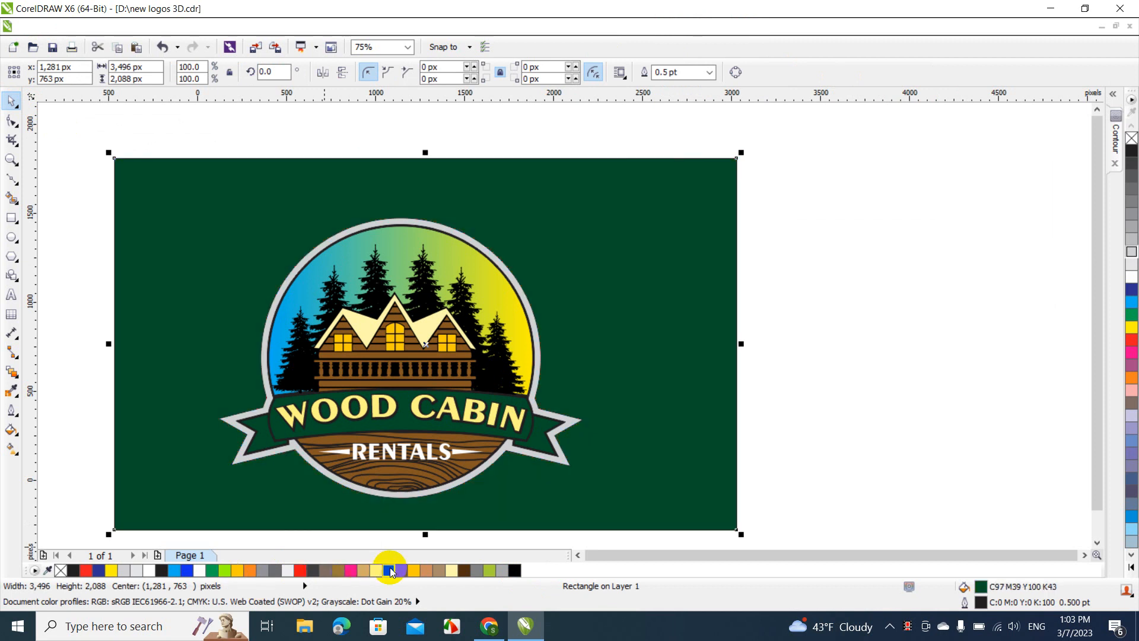
{"action": "left_click", "coordinate": [203, 573]}
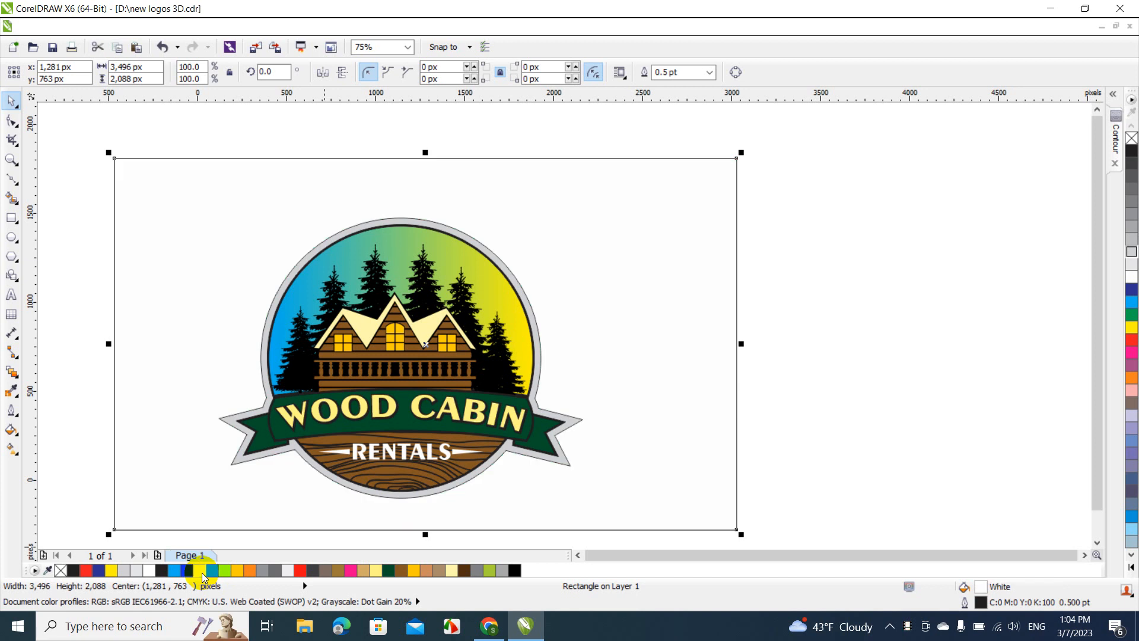
{"action": "left_click", "coordinate": [112, 571]}
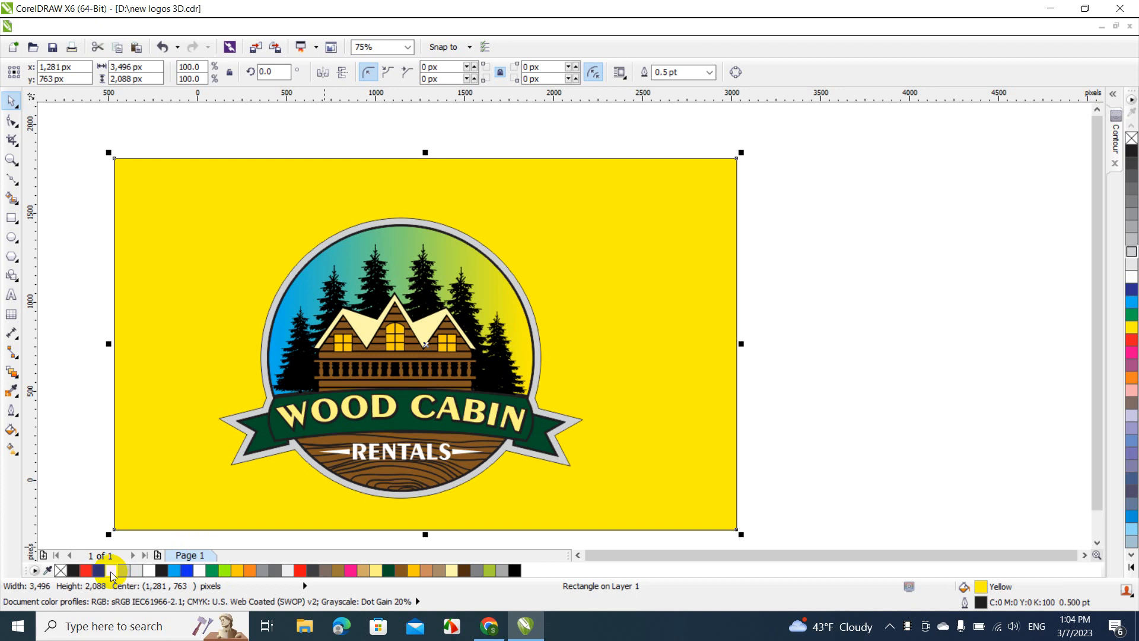
{"action": "left_click", "coordinate": [99, 572]}
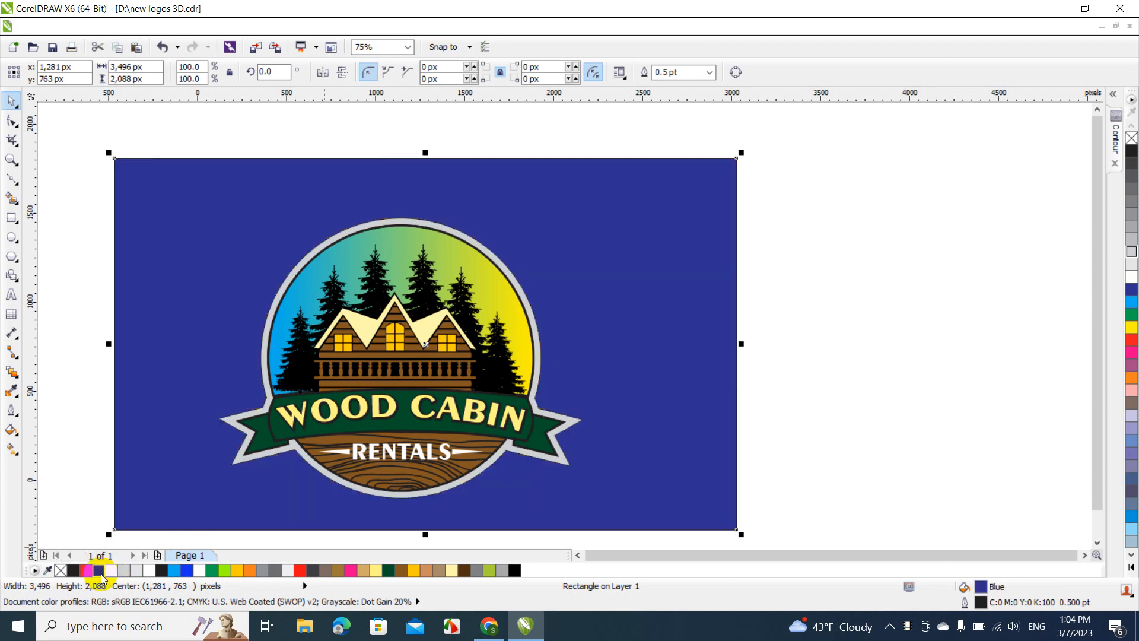
{"action": "left_click", "coordinate": [183, 572]}
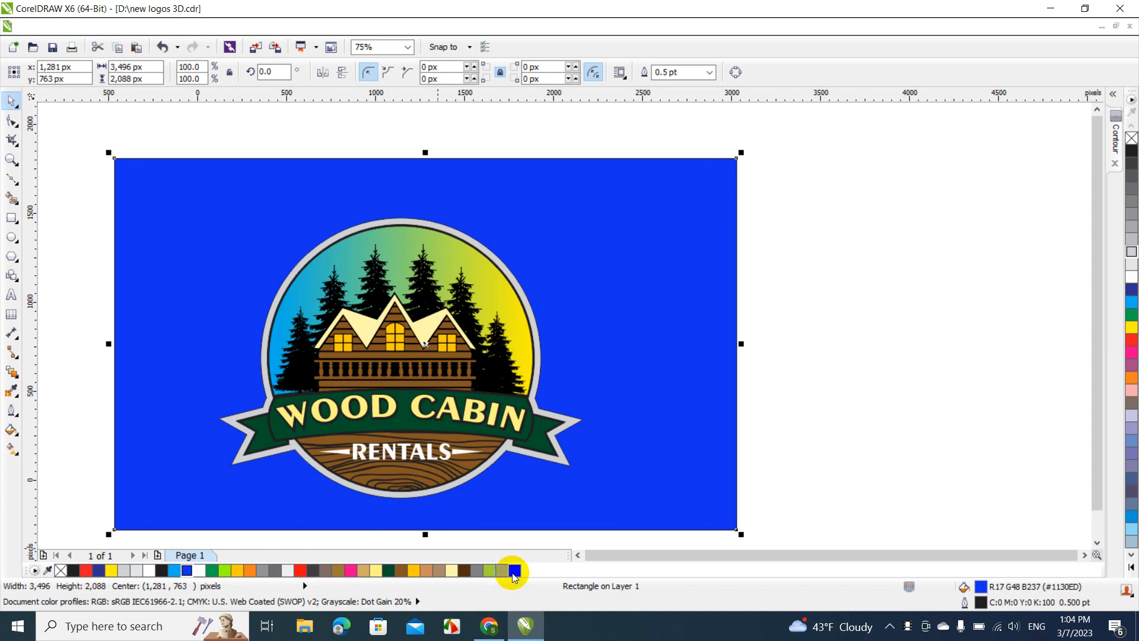
{"action": "left_click", "coordinate": [513, 573]}
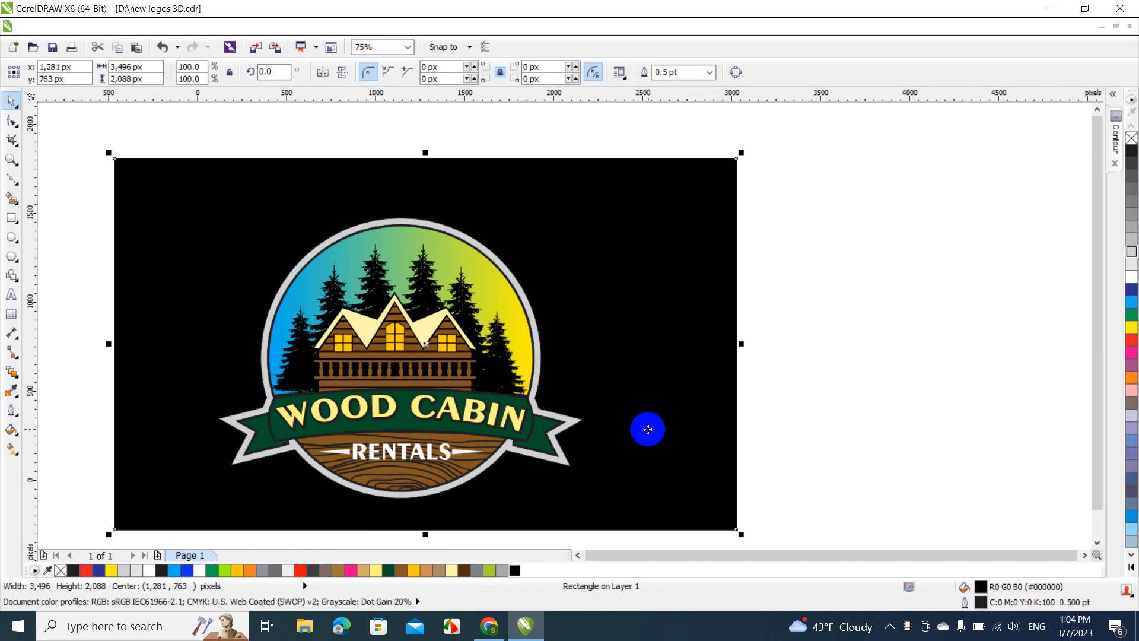
Fill the background rectangle with red (#FF0B13) and deselect it
{"action": "left_click", "coordinate": [300, 570]}
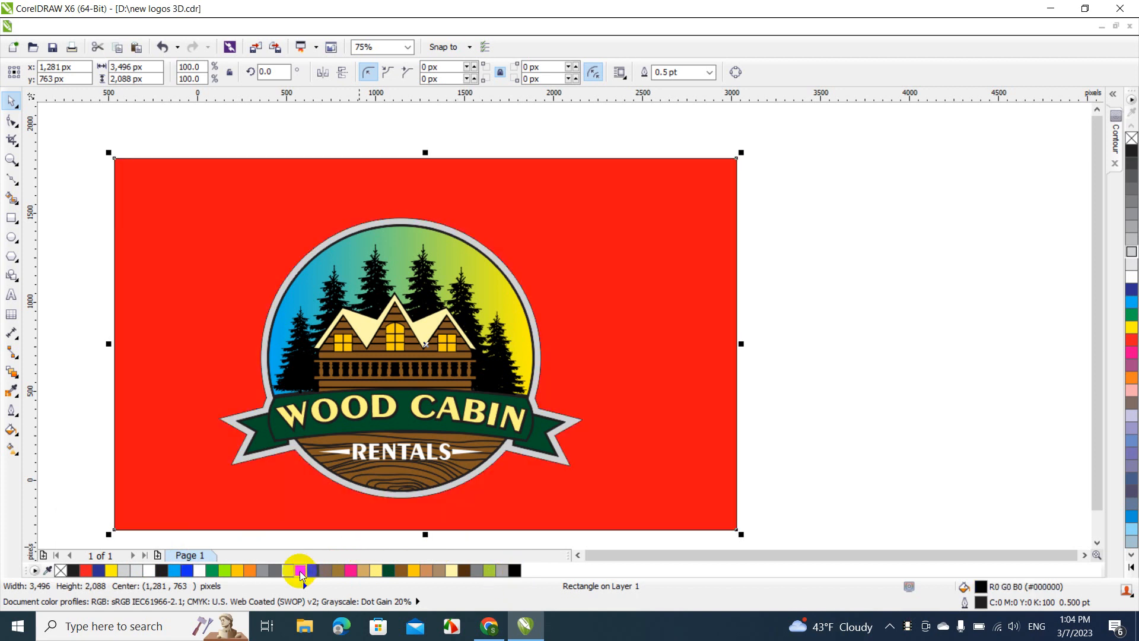
{"action": "left_click", "coordinate": [831, 274]}
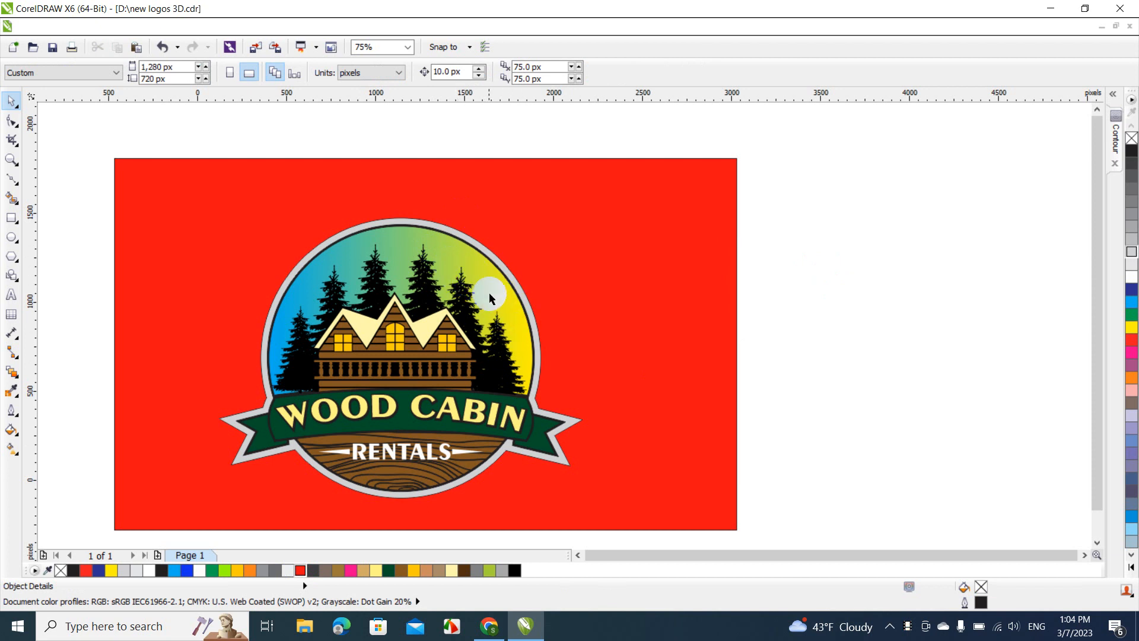
{"action": "left_click", "coordinate": [984, 496]}
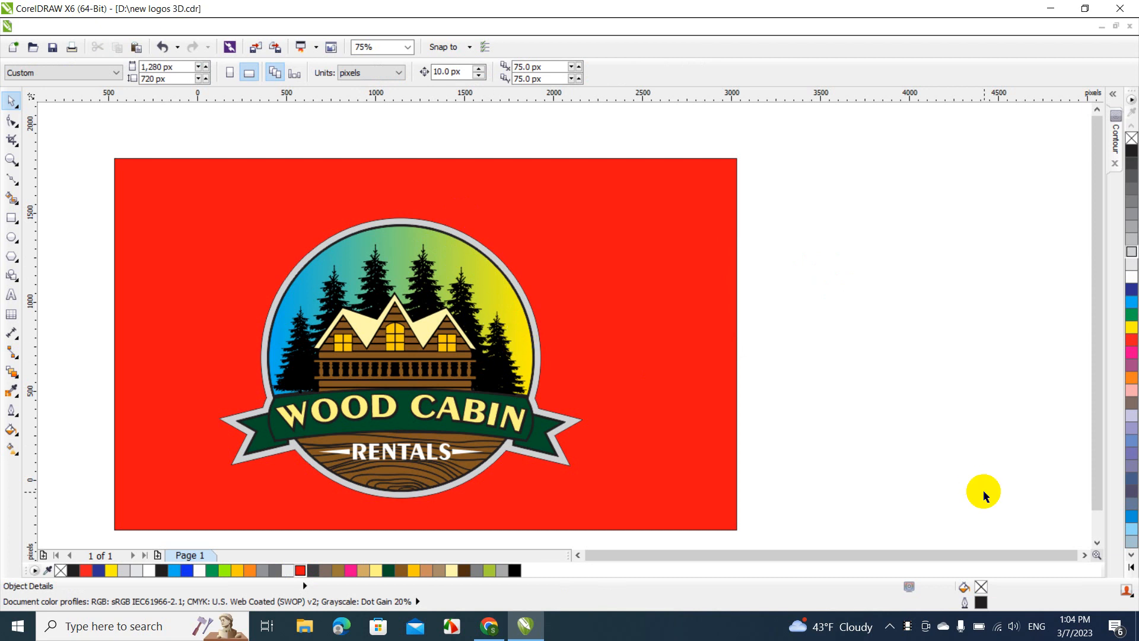